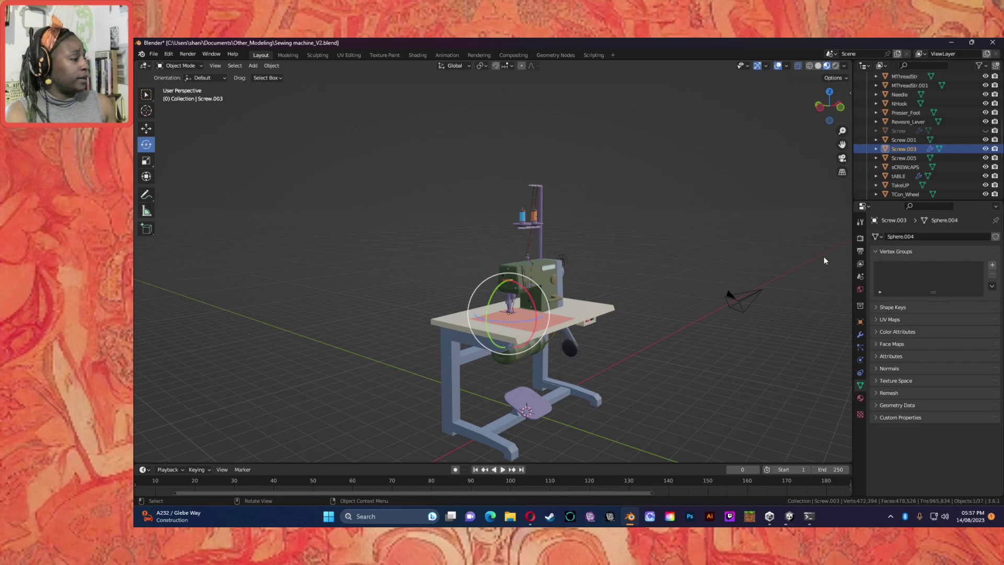
Apply the Boolean.001 modifier on the Screw.003 object.
left_click(861, 335)
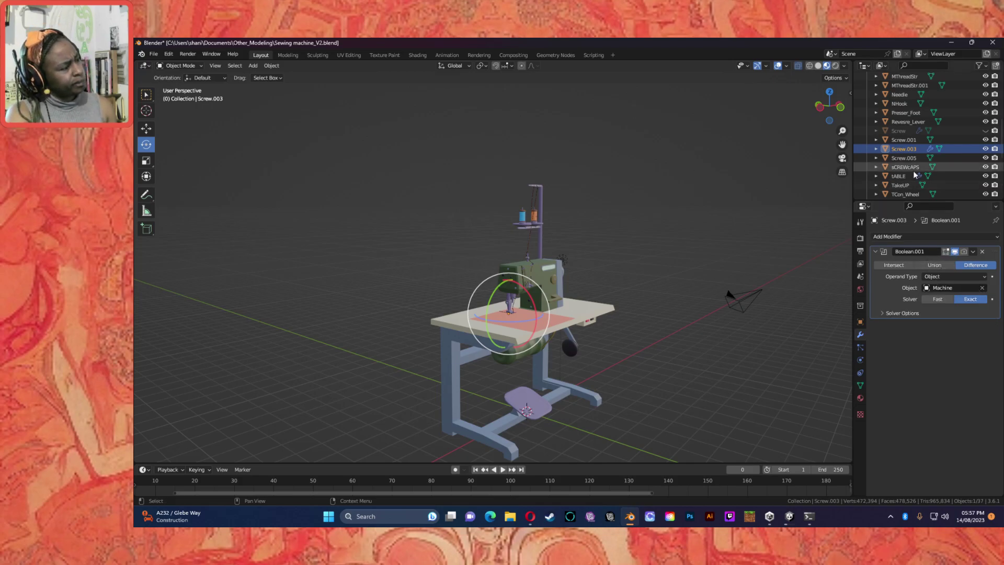
left_click(972, 252)
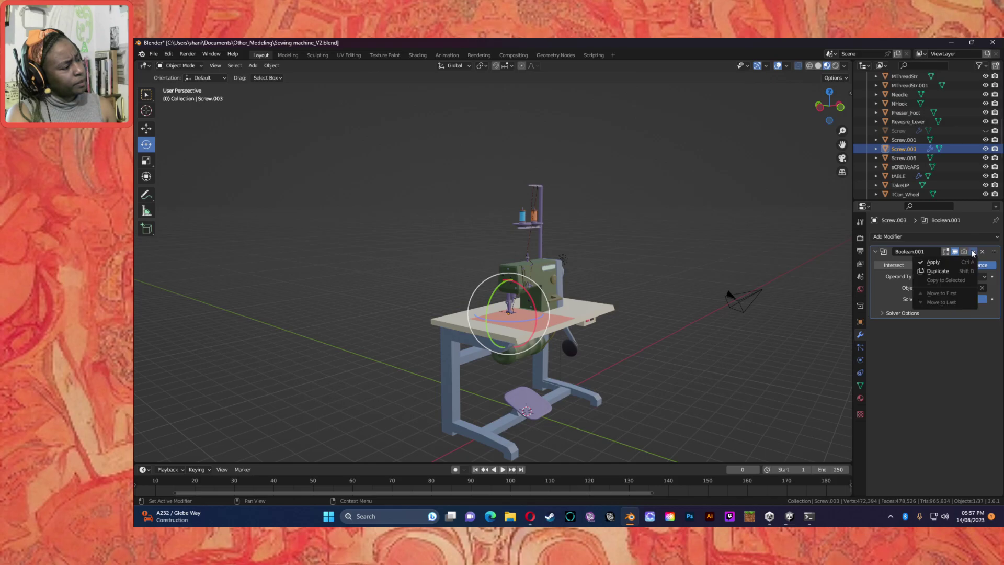
left_click(933, 262)
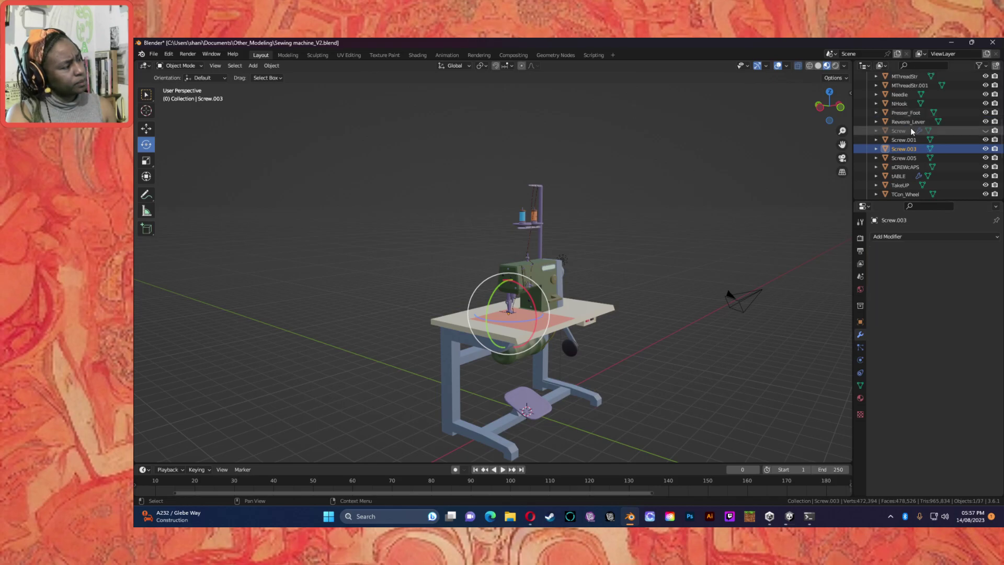
Try applying the Collision modifier on the tABLE object and undo it.
left_click(912, 132)
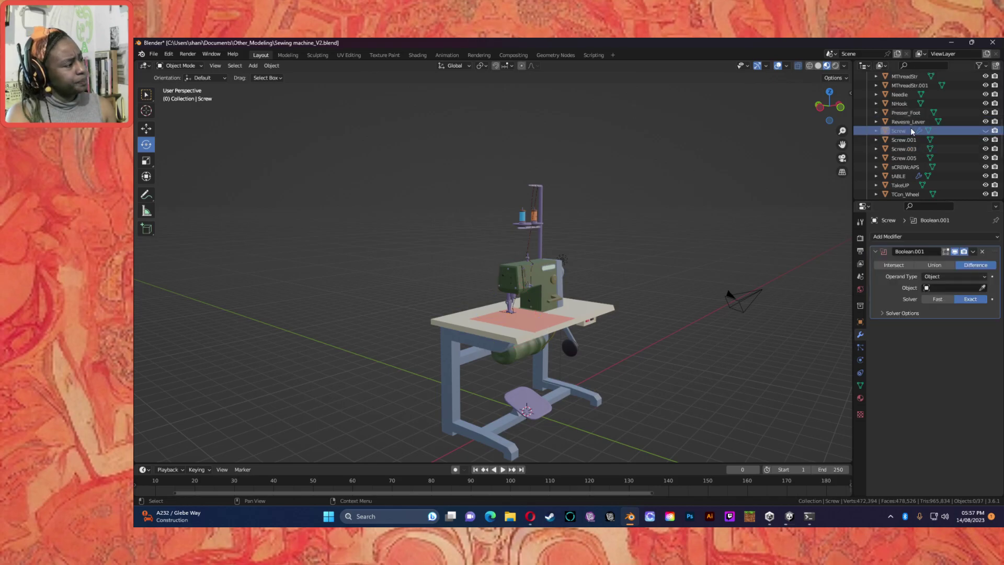
left_click(899, 176)
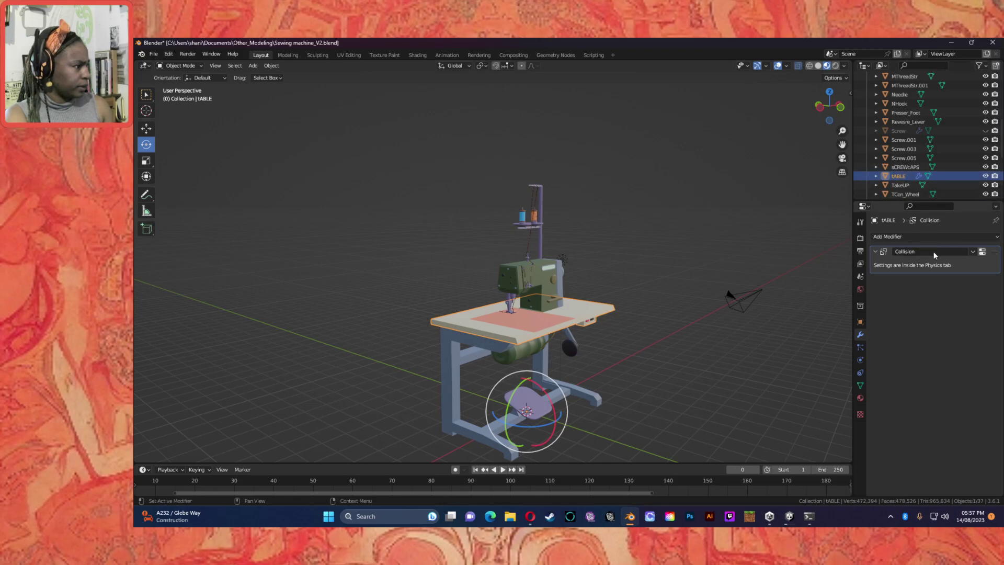
left_click(972, 251)
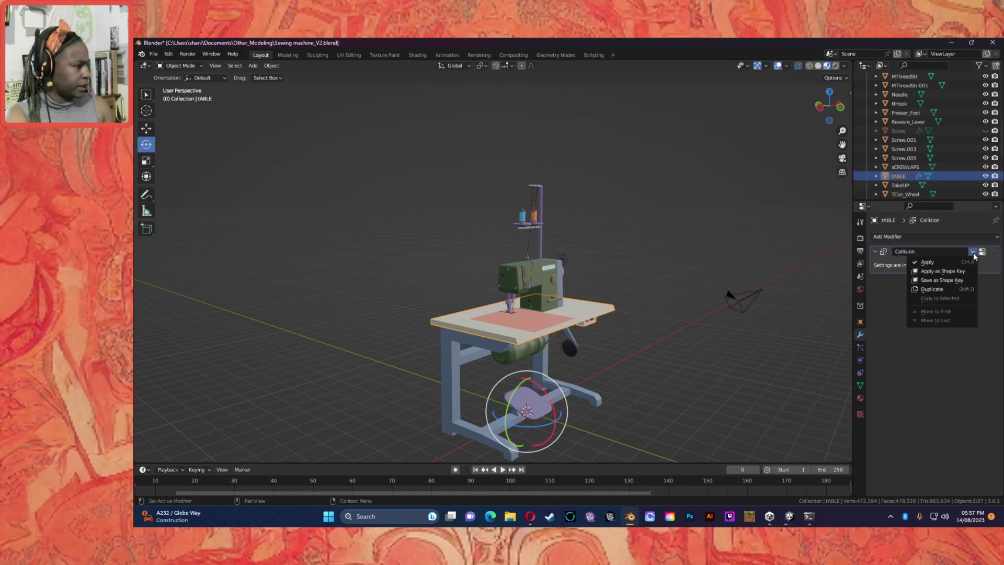
left_click(928, 262)
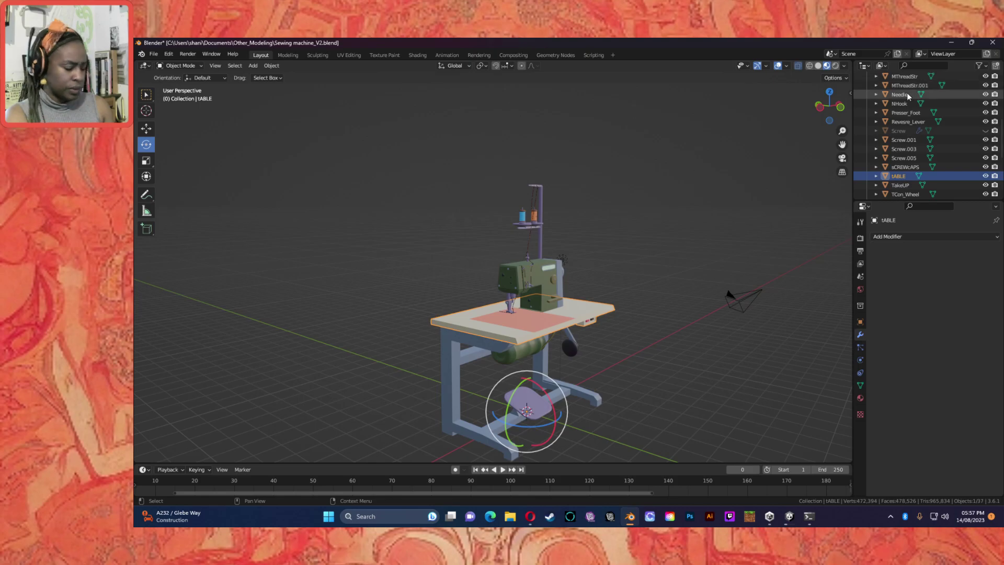
key("ctrl+z")
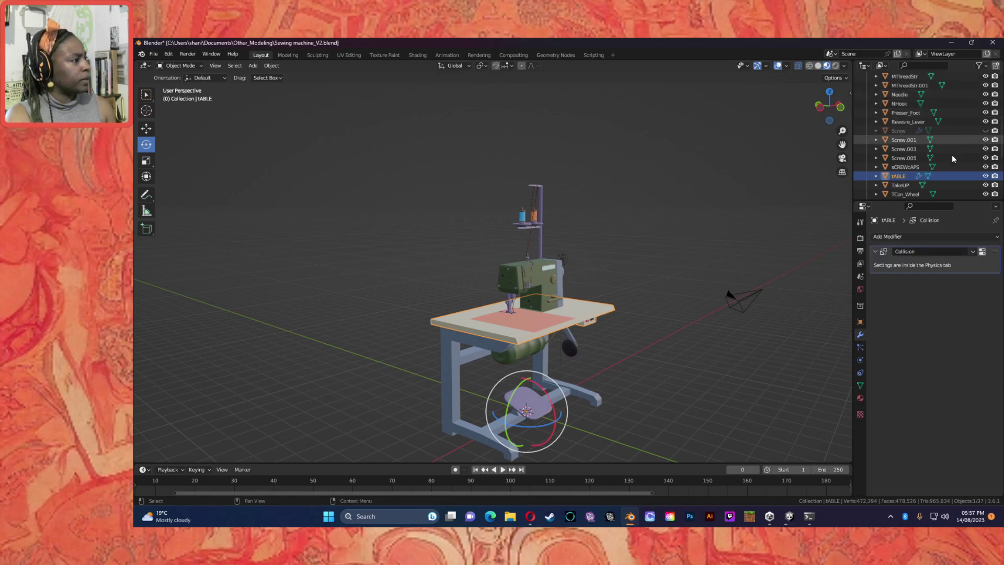
Check which modifiers the Machine and Fabric objects carry.
scroll(965, 148, "up", 5)
left_click(940, 121)
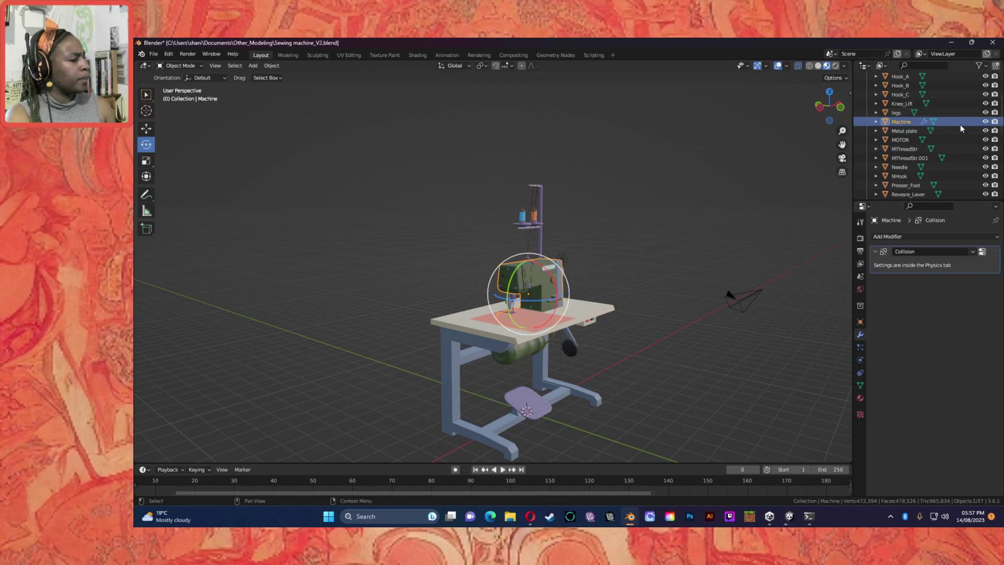
scroll(956, 128, "up", 2)
scroll(912, 130, "up", 2)
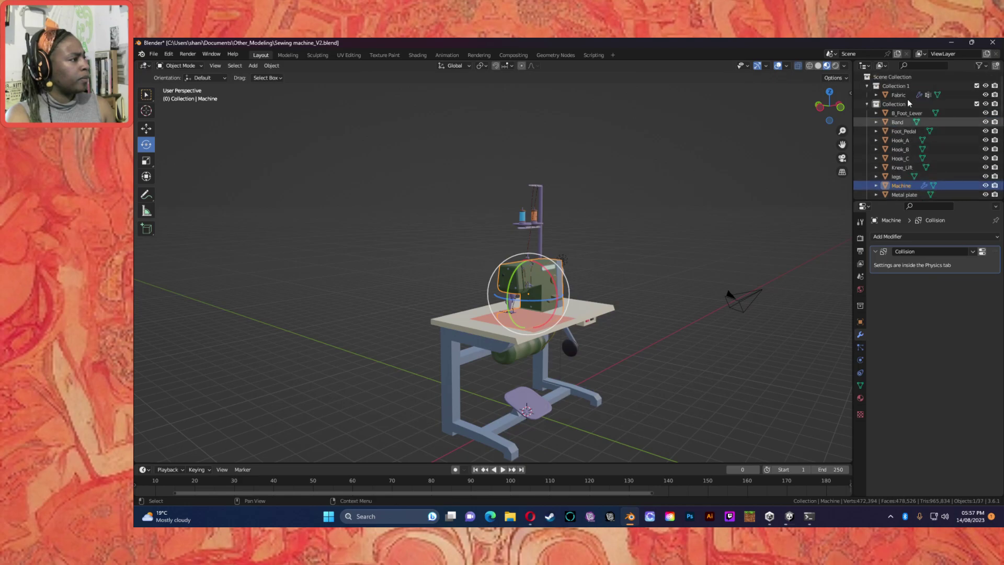
left_click(908, 97)
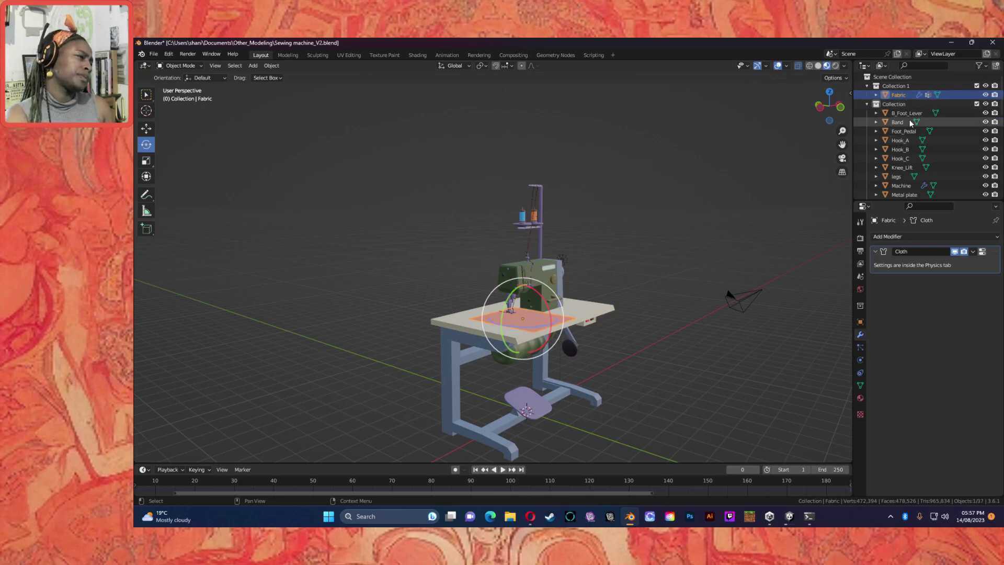
Apply the Screw, Array and Curve modifiers in order on the Thread_line object.
scroll(904, 131, "down", 8)
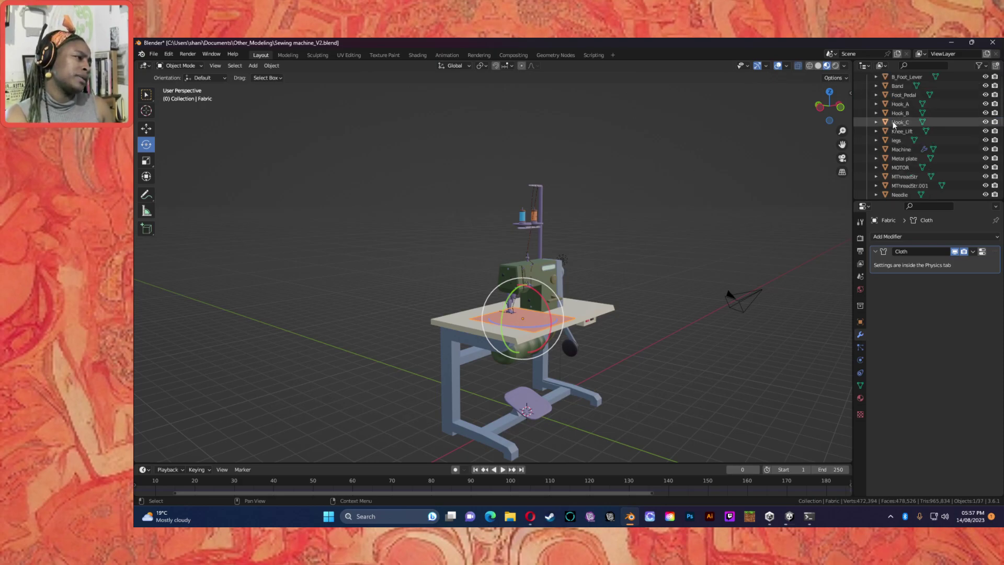
scroll(901, 126, "down", 3)
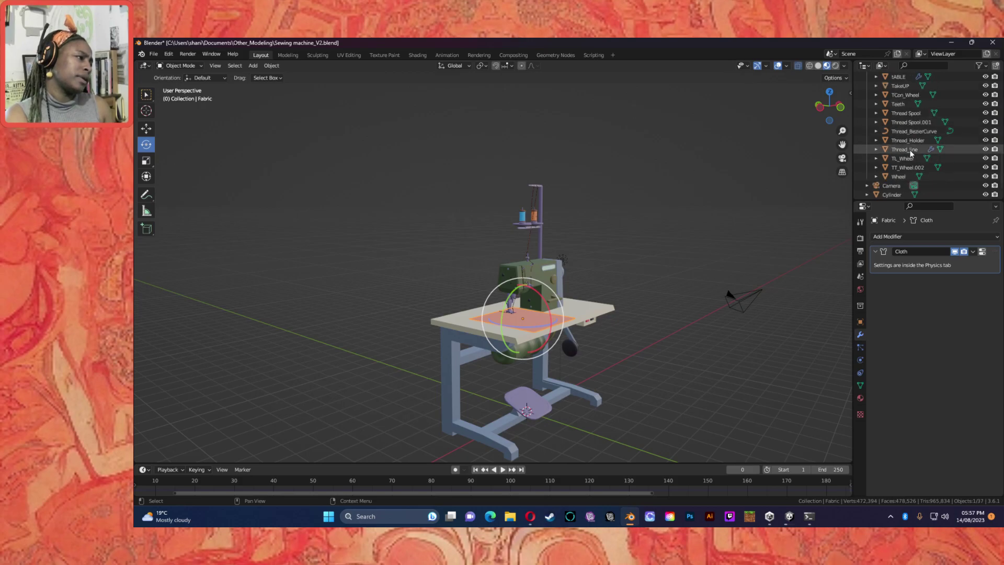
left_click(904, 149)
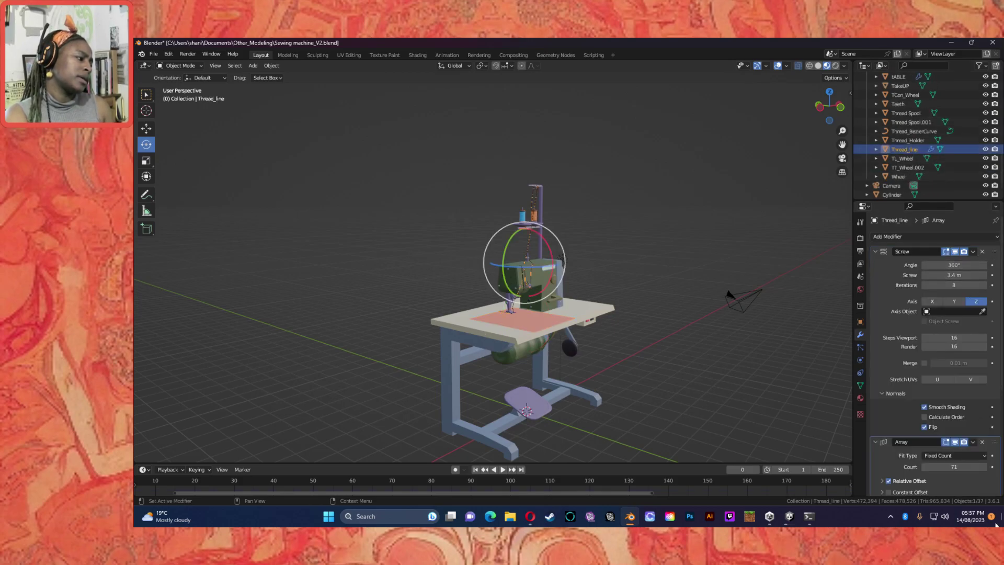
left_click(972, 252)
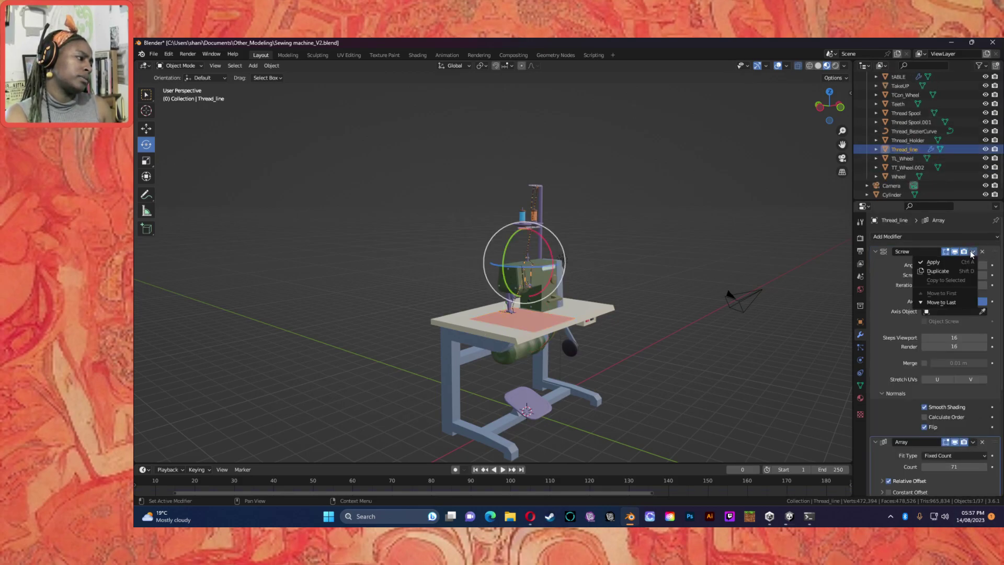
left_click(952, 265)
left_click(972, 253)
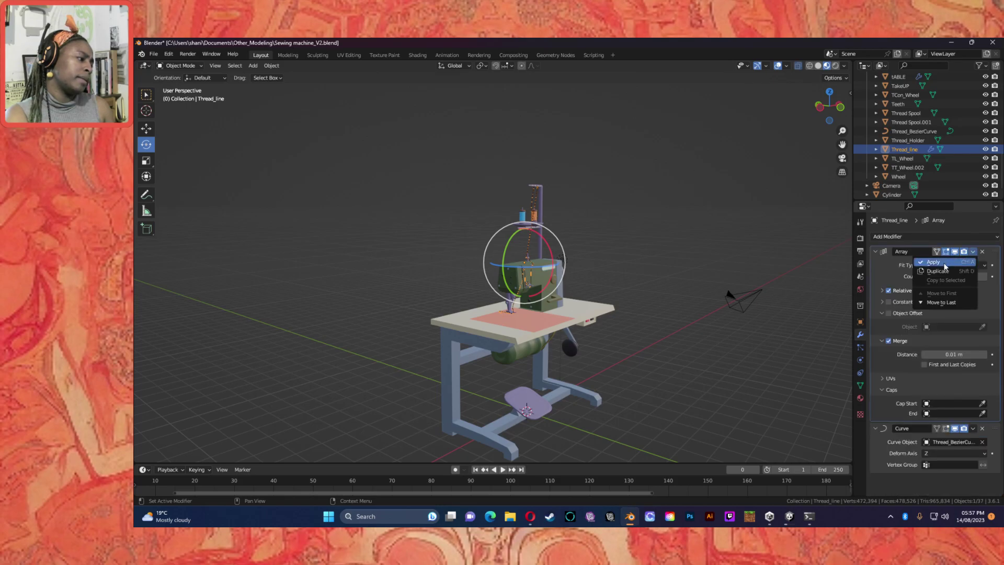
left_click(944, 262)
left_click(973, 252)
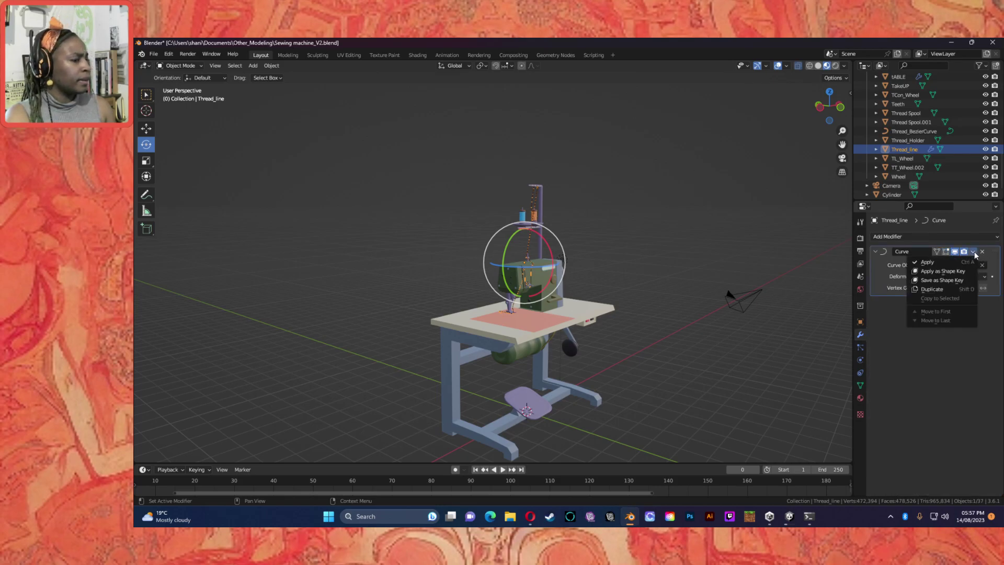
left_click(929, 262)
Delete the Thread_BezierCurve object that guided the thread.
left_click(914, 131)
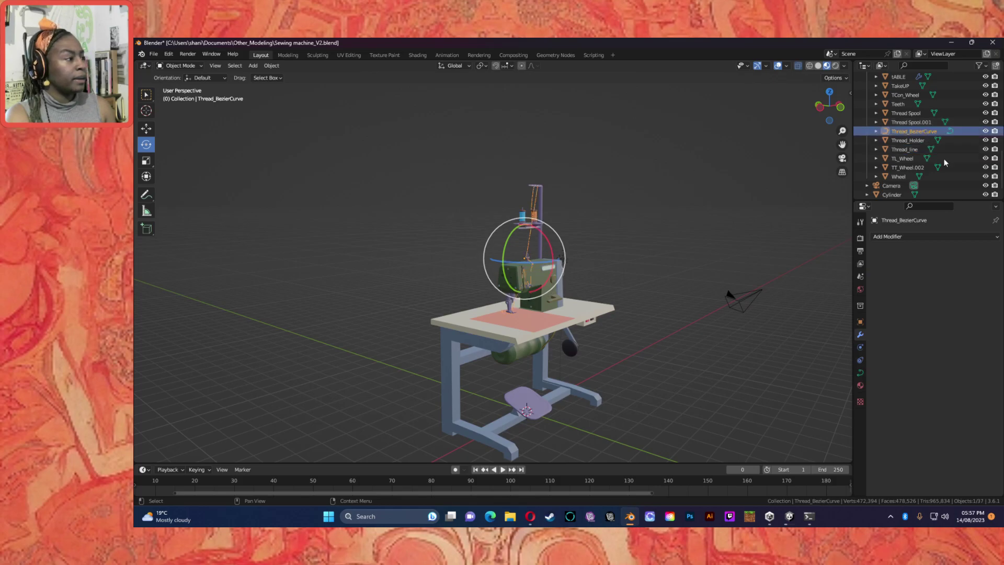
left_click(985, 131)
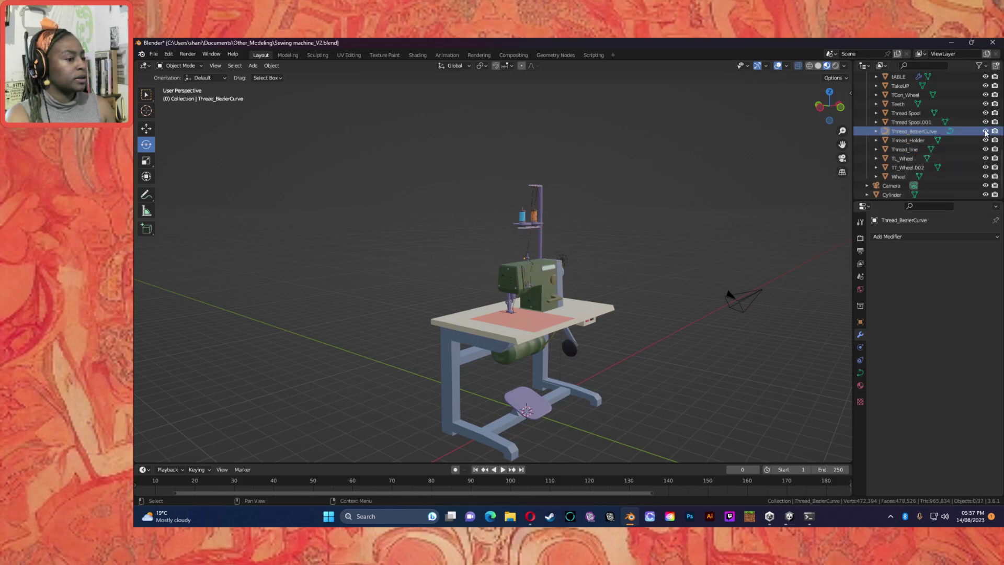
key("ctrl+z")
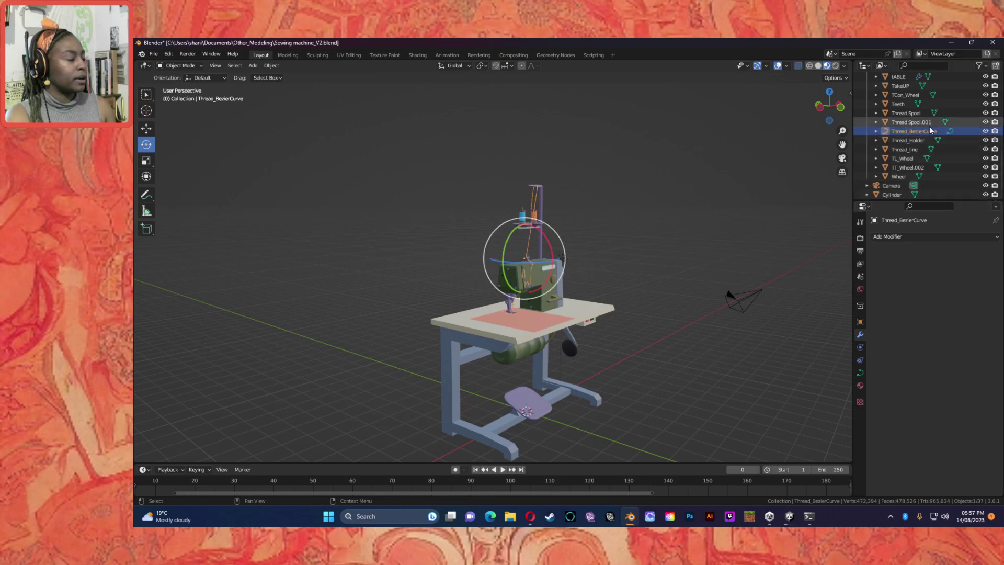
key("Delete")
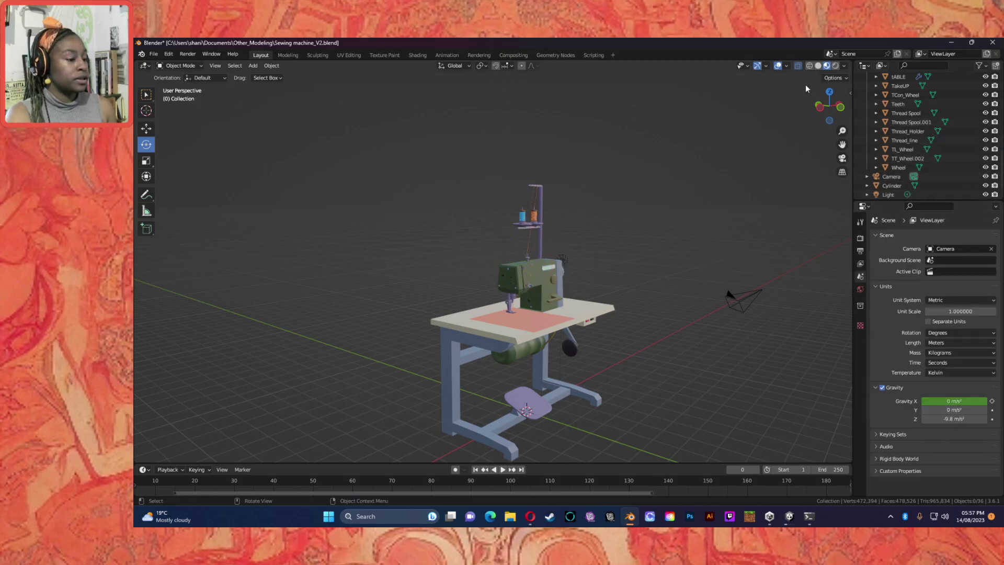
Examine the thread path from the spools to the needle and the whole sewing machine from several angles.
left_click(530, 240)
left_click(636, 240)
middle_click_drag(566, 257, 497, 274)
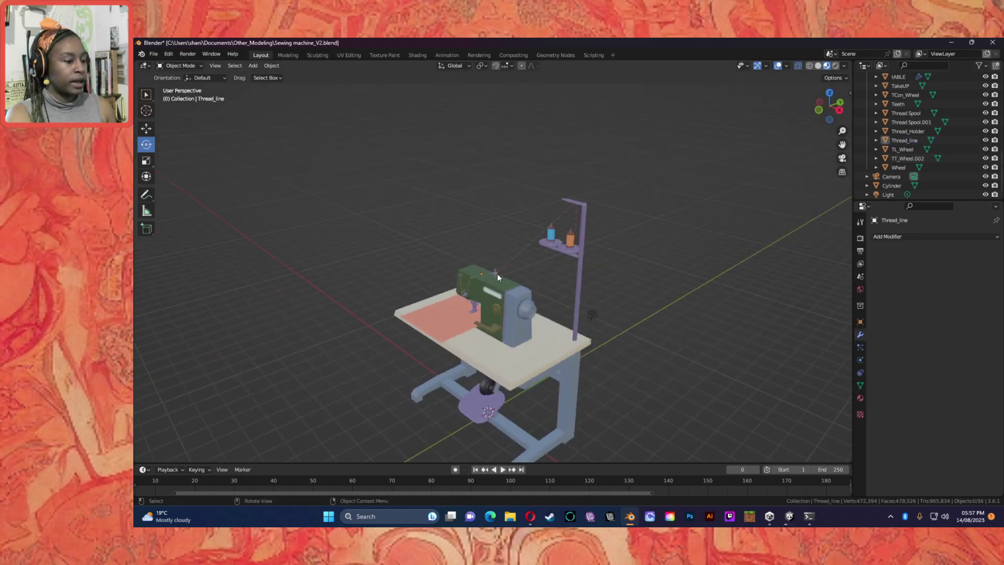
scroll(490, 308, "up", 6)
scroll(490, 308, "up", 3)
middle_click_drag(472, 338, 632, 289)
scroll(634, 288, "down", 3)
scroll(638, 290, "down", 8)
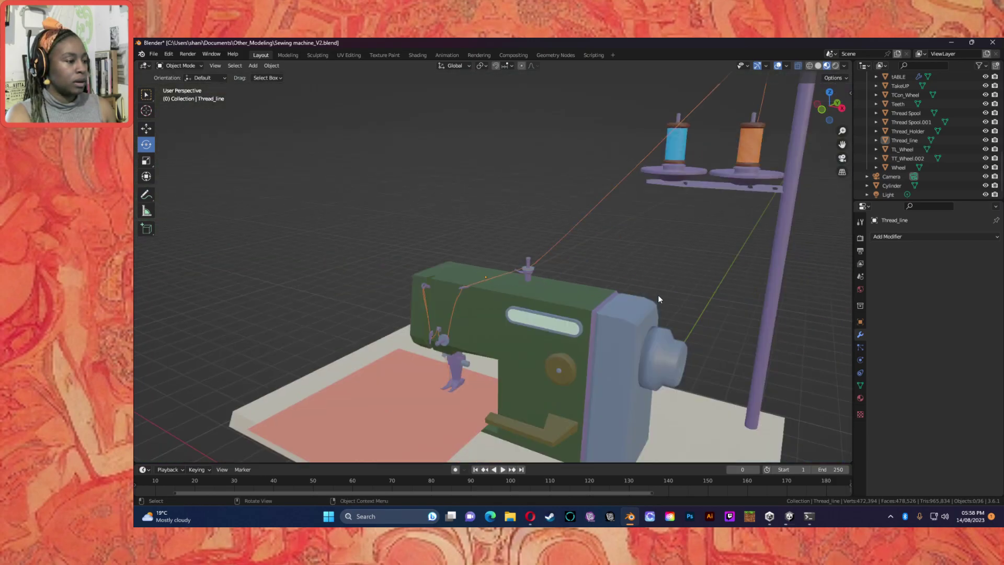
middle_click_drag(584, 322, 623, 325)
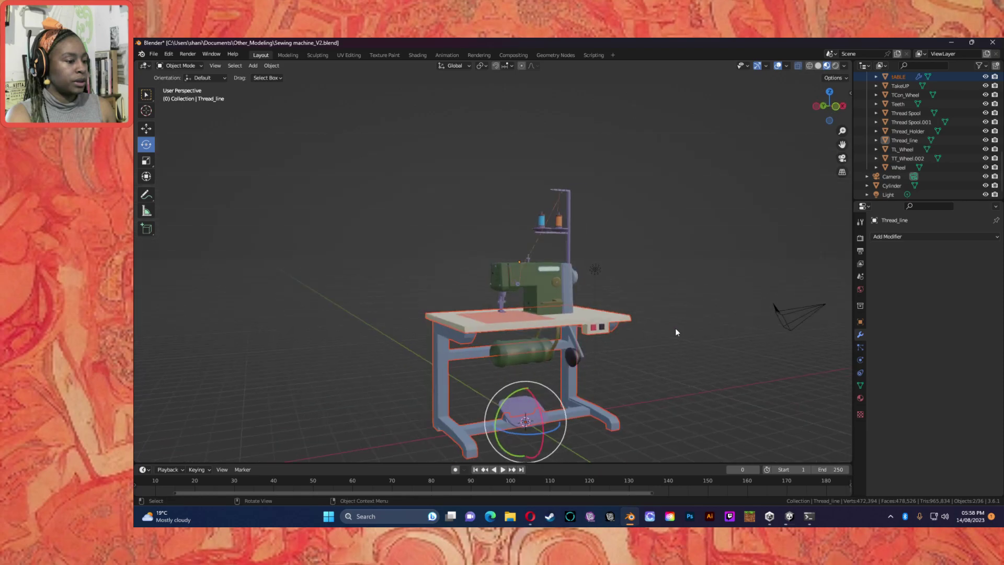
middle_click_drag(651, 372, 609, 364)
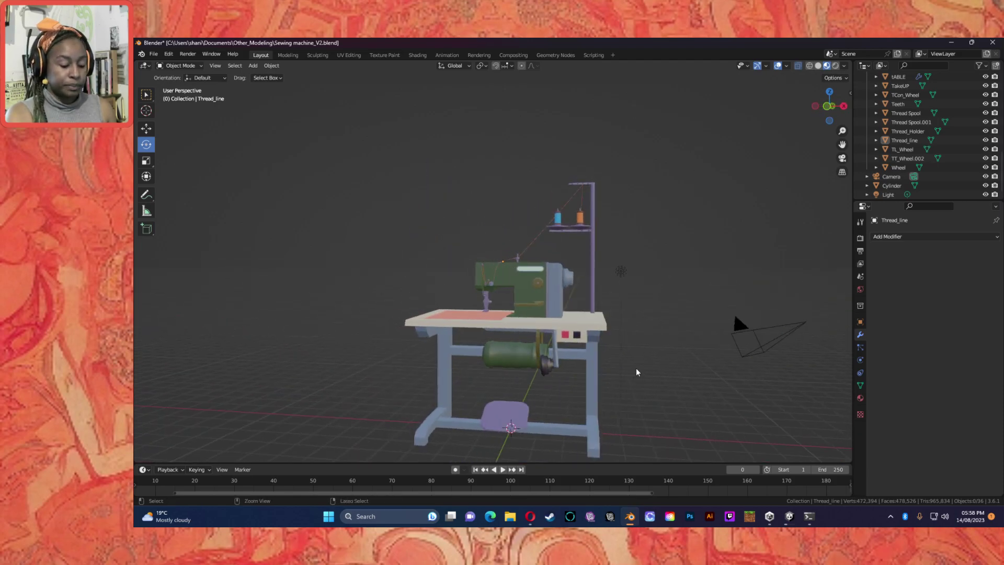
Save the file and delete the Camera and Light objects from the scene.
key("ctrl+s")
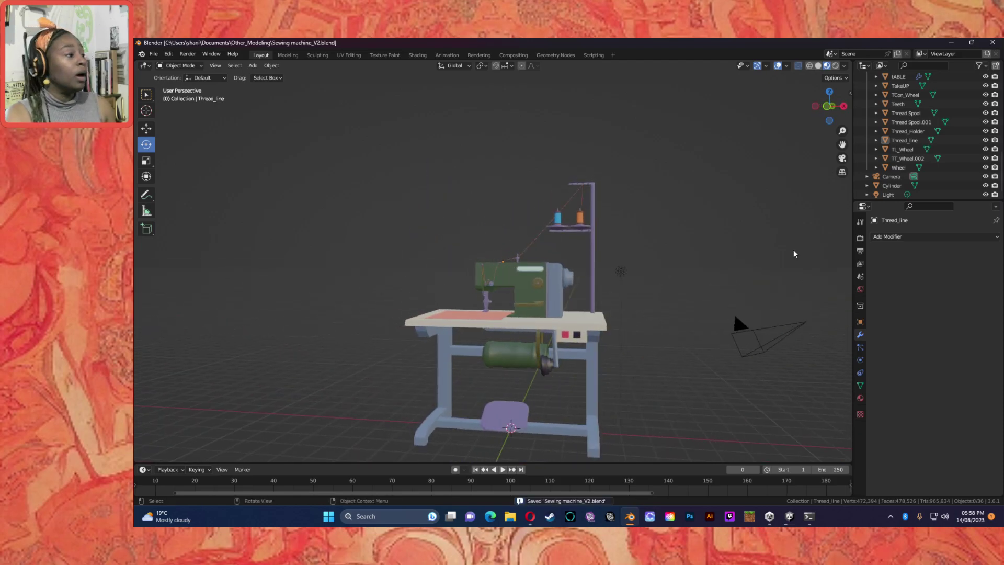
left_click(886, 177)
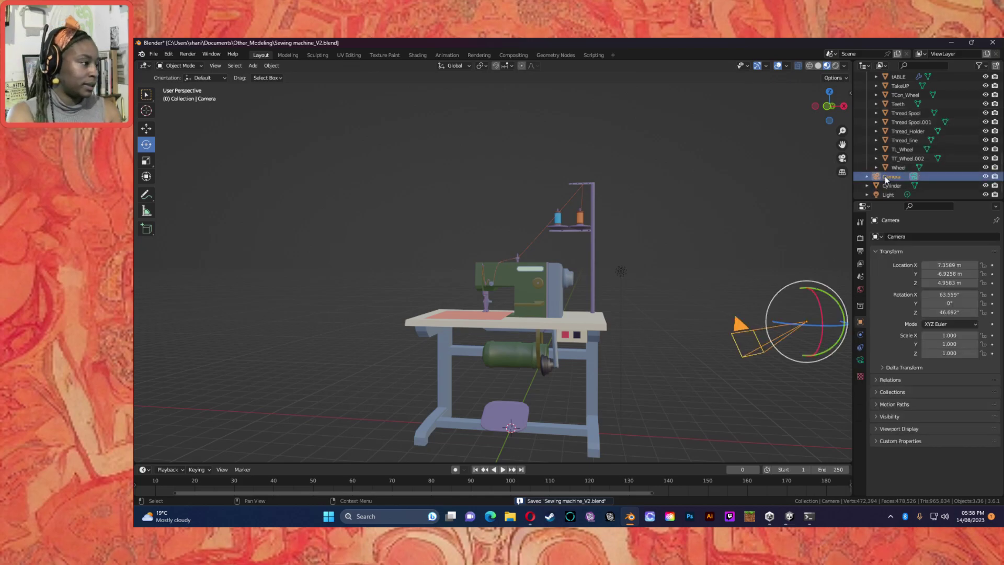
key("Delete")
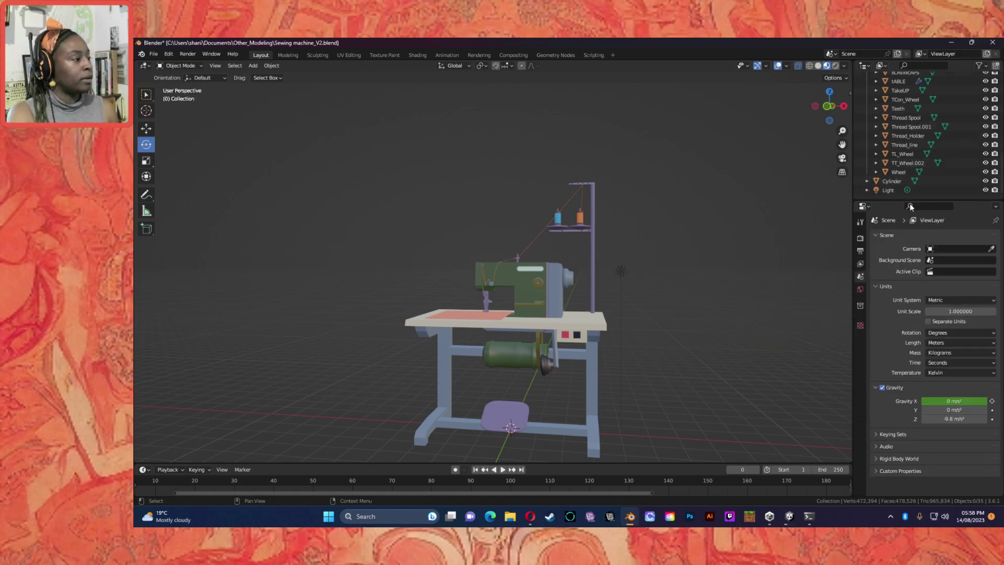
left_click(883, 190)
key("Delete")
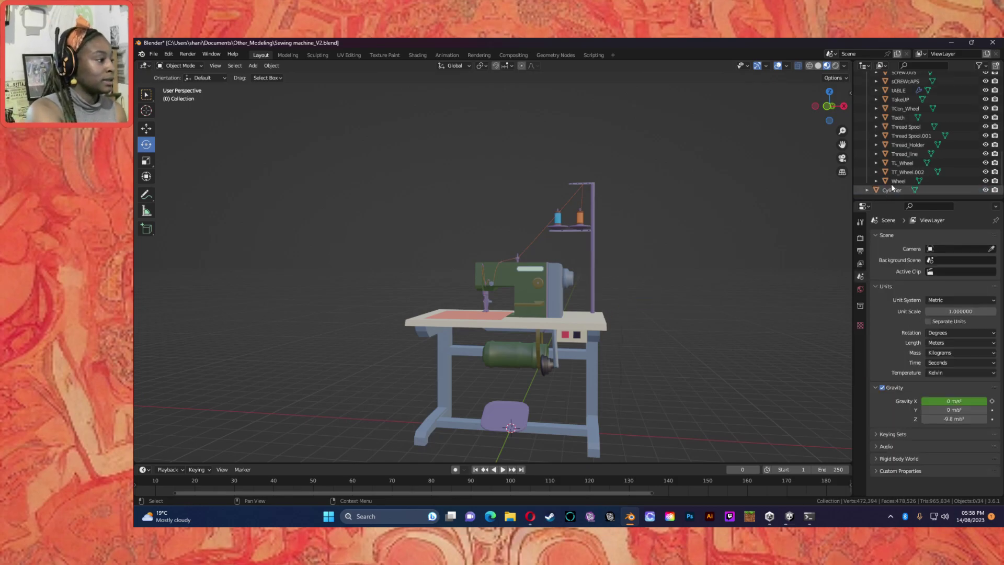
Identify which part the Cylinder object is and save the file again.
left_click(891, 190)
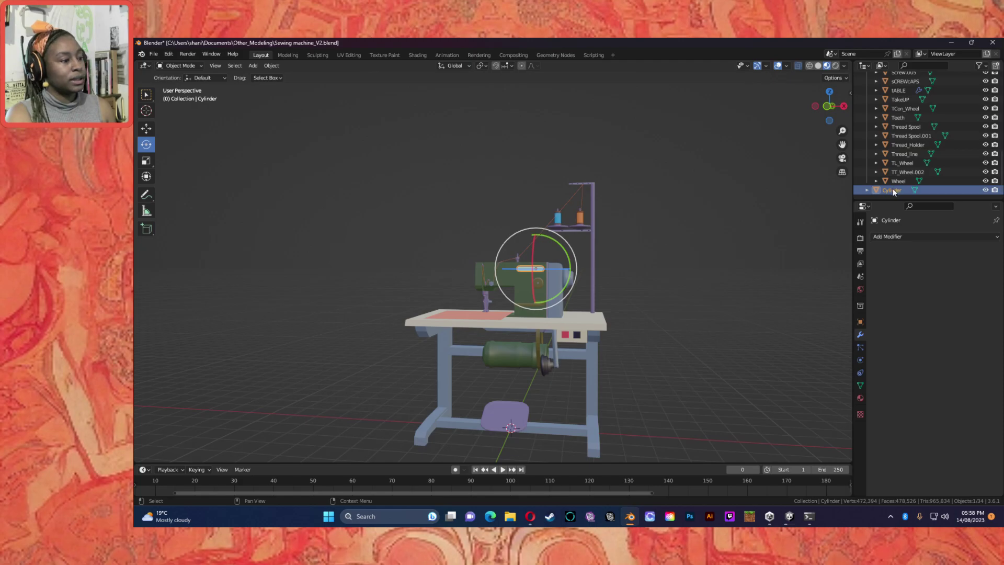
scroll(886, 172, "up", 10)
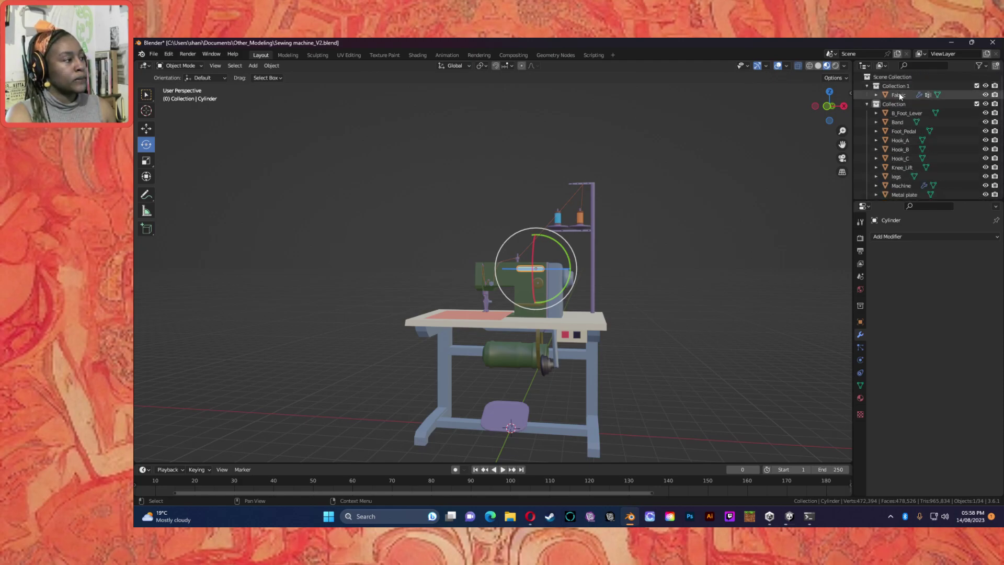
mouse_move(675, 350)
middle_mouse_down()
mouse_move(699, 354)
mouse_move(678, 362)
mouse_move(679, 348)
middle_mouse_up()
key("ctrl+s")
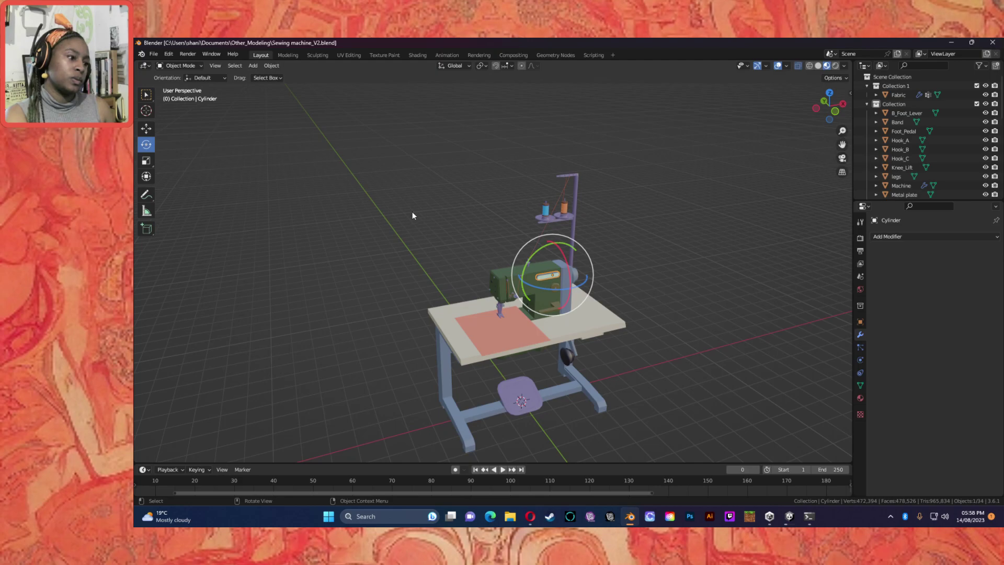
Check the thread holder, table and legs by selecting each one, and clear the selection.
left_click(577, 198)
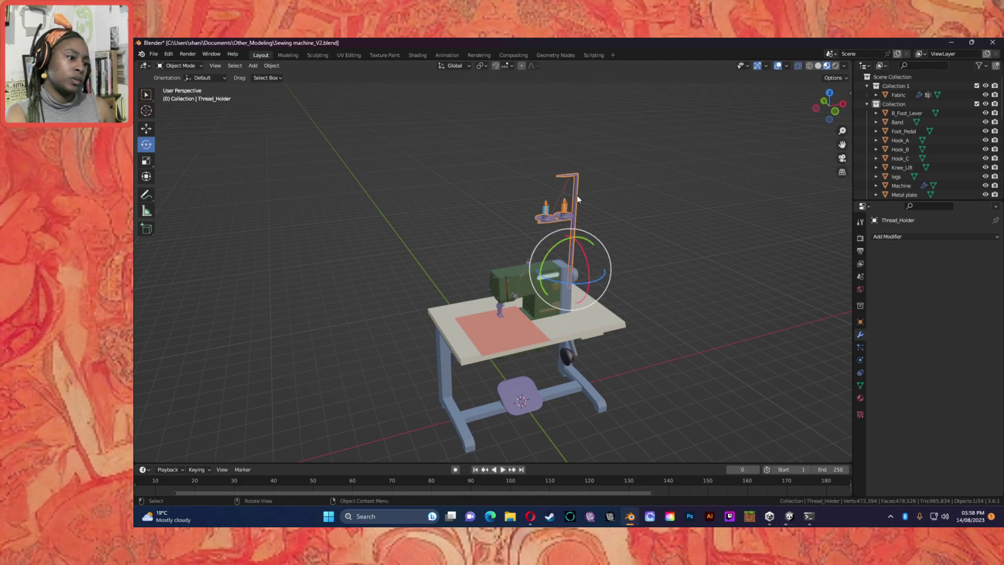
left_click(597, 330)
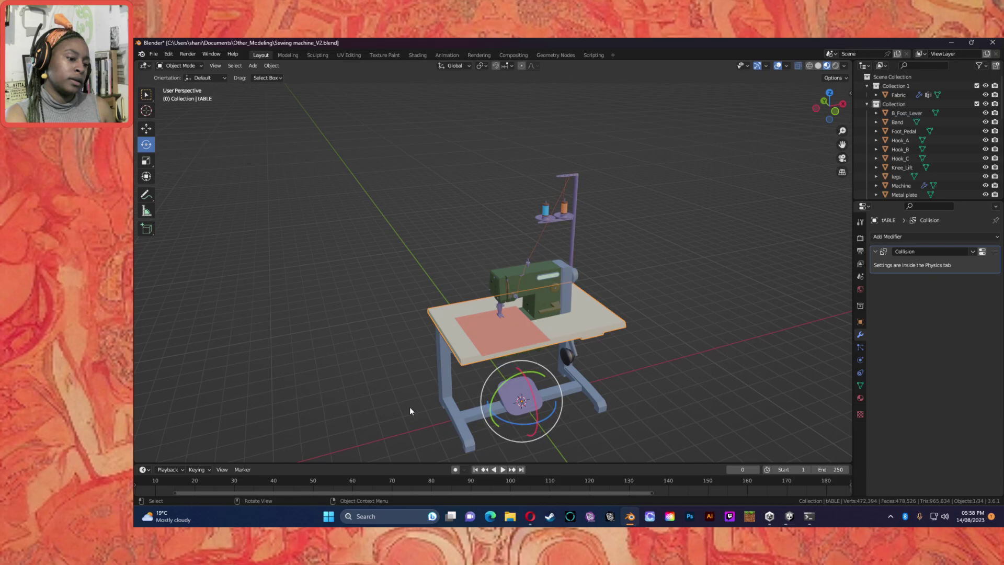
left_click(447, 403)
left_click(781, 304)
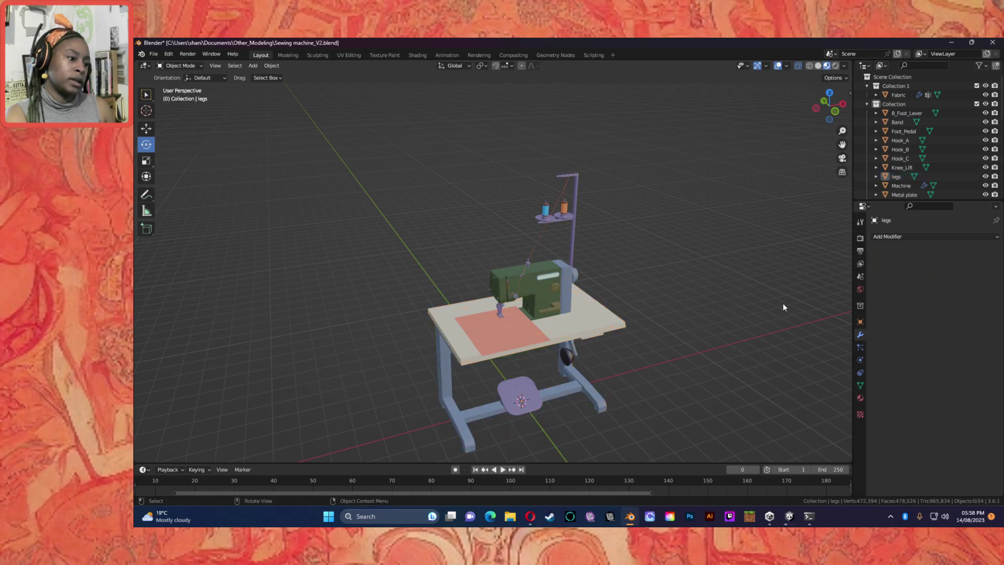
Export the scene as FBX into Modeling_Fashion\Stitched_FYVP, overwriting the existing Sewing machine.fbx.
left_click(154, 54)
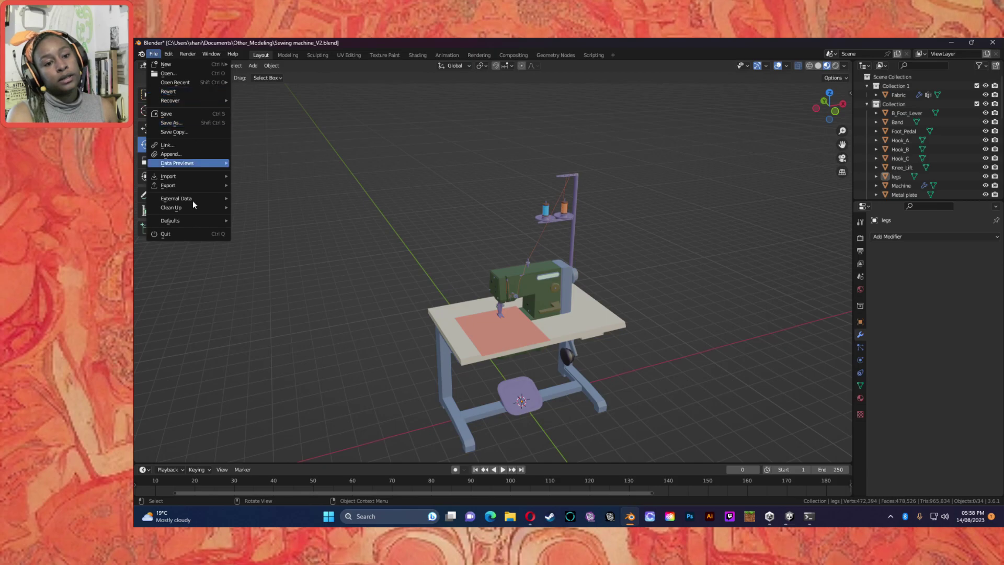
mouse_move(202, 187)
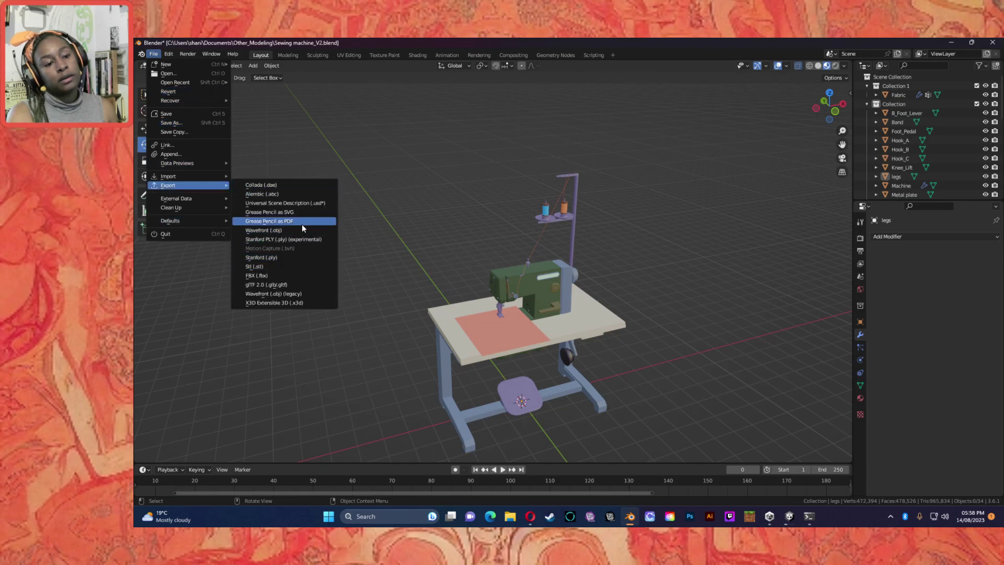
left_click(291, 275)
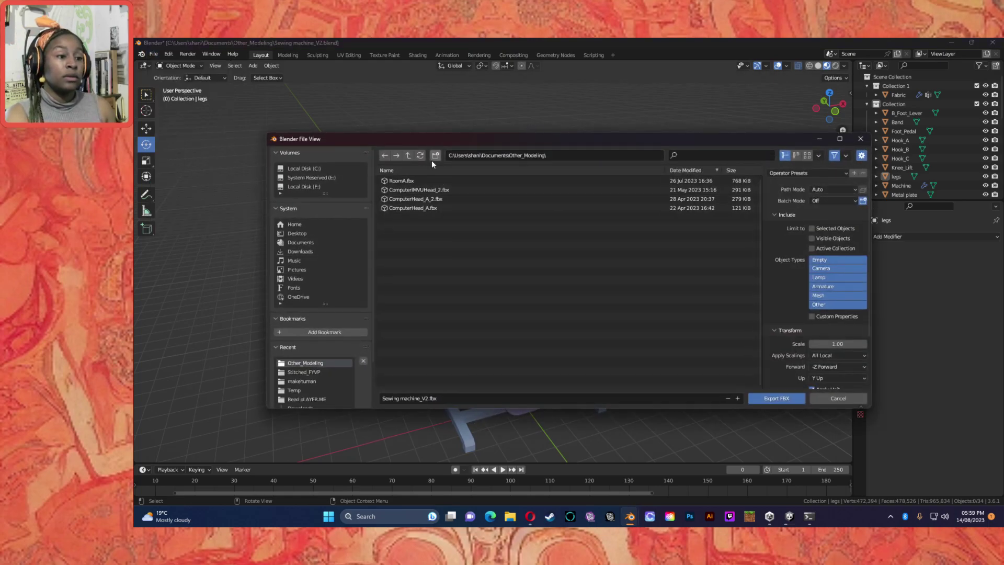
left_click(409, 159)
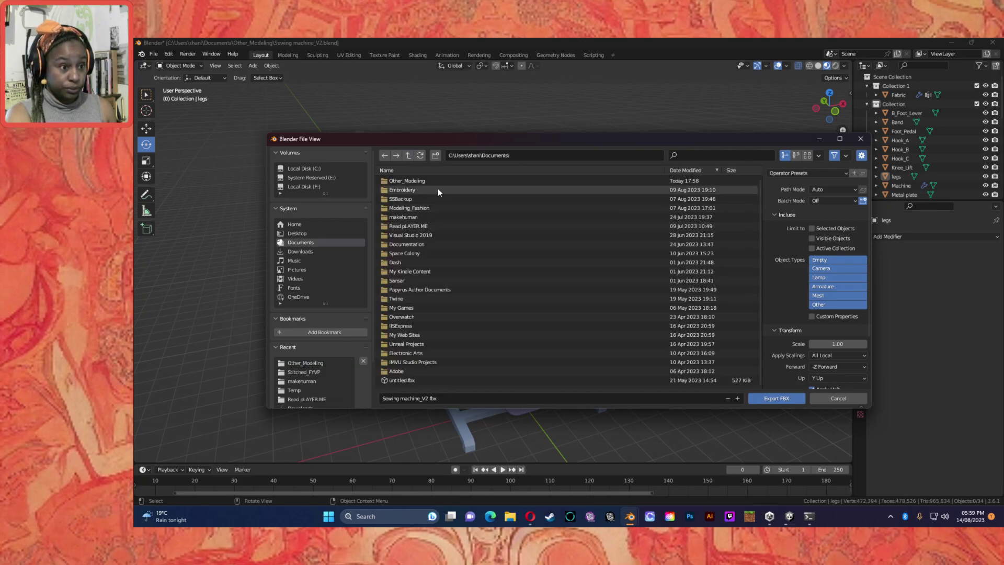
left_click(432, 208)
left_click(431, 208)
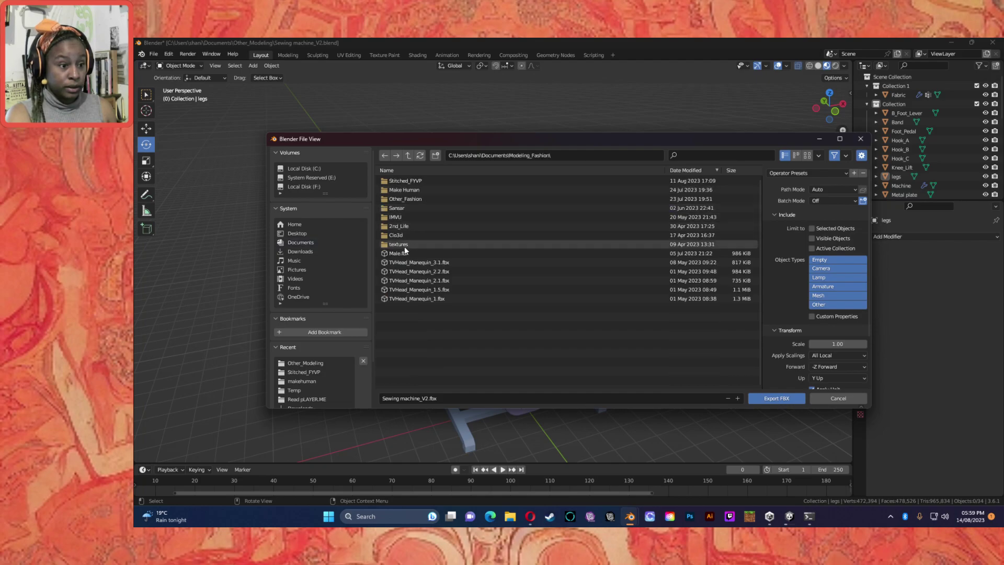
left_click(422, 180)
left_click(426, 181)
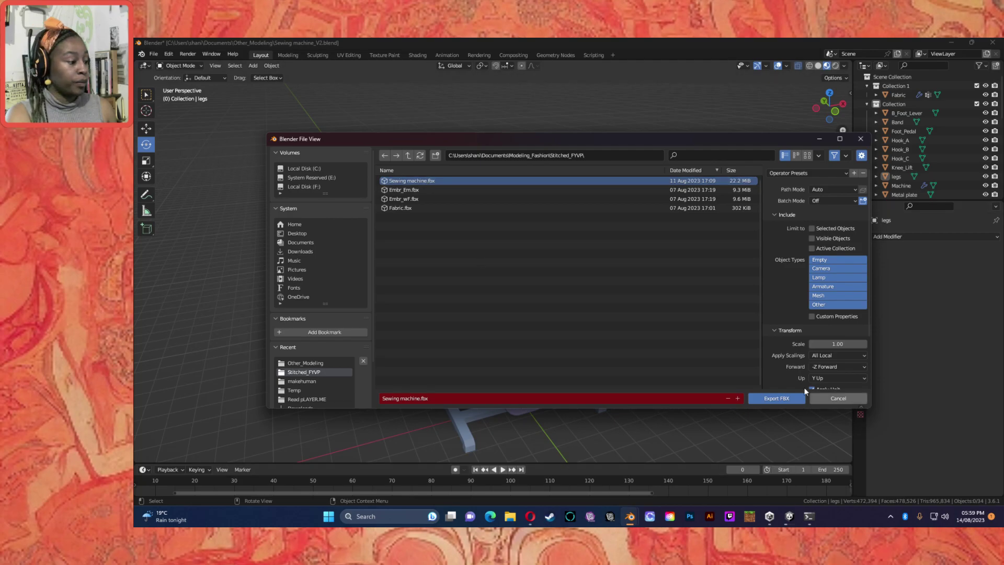
scroll(820, 297, "down", 3)
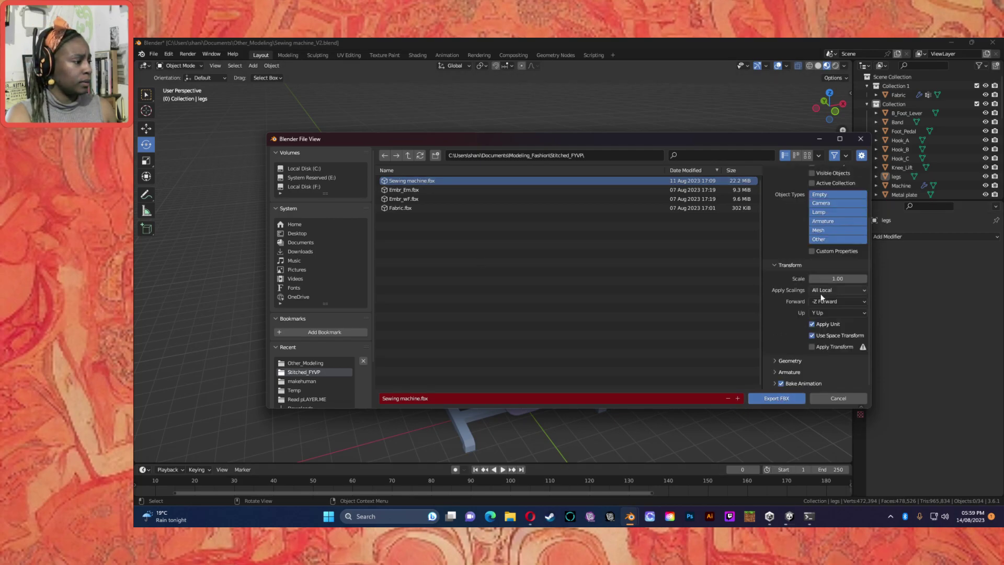
scroll(813, 328, "up", 3)
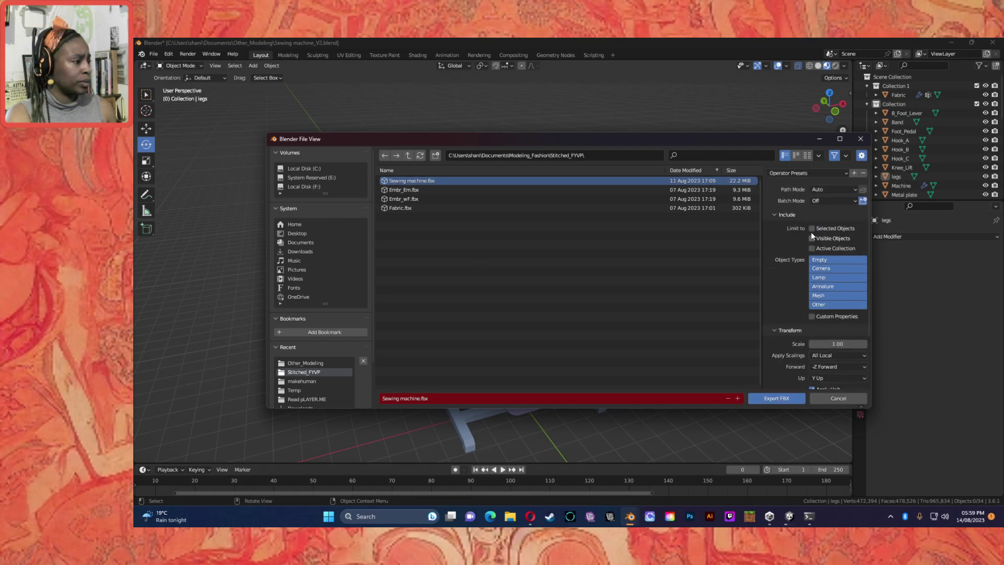
left_click(779, 396)
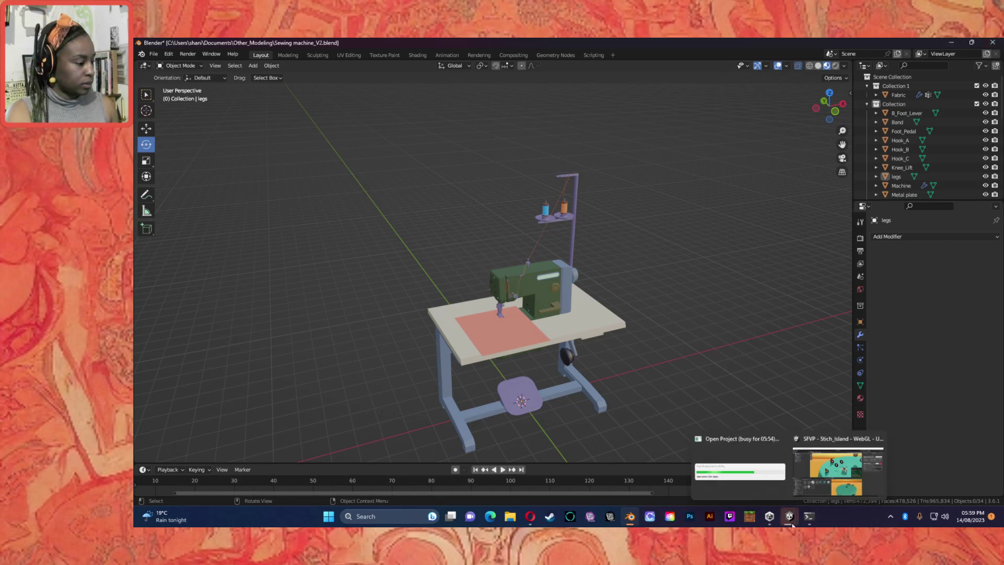
Switch to the Unity project and delete the old Sewing machine object with all its parts from the Stich_Island scene.
key("alt+Tab")
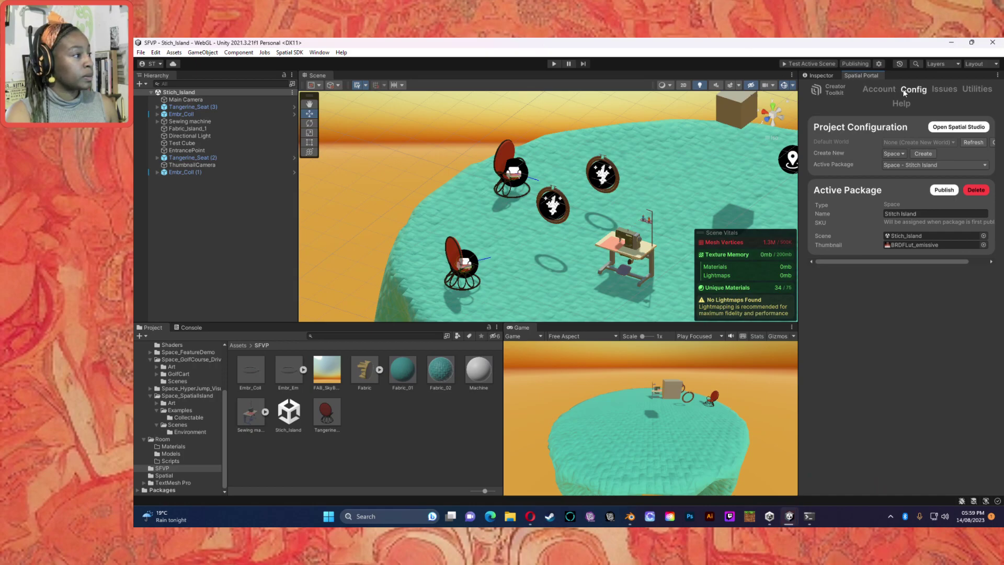
left_click(830, 77)
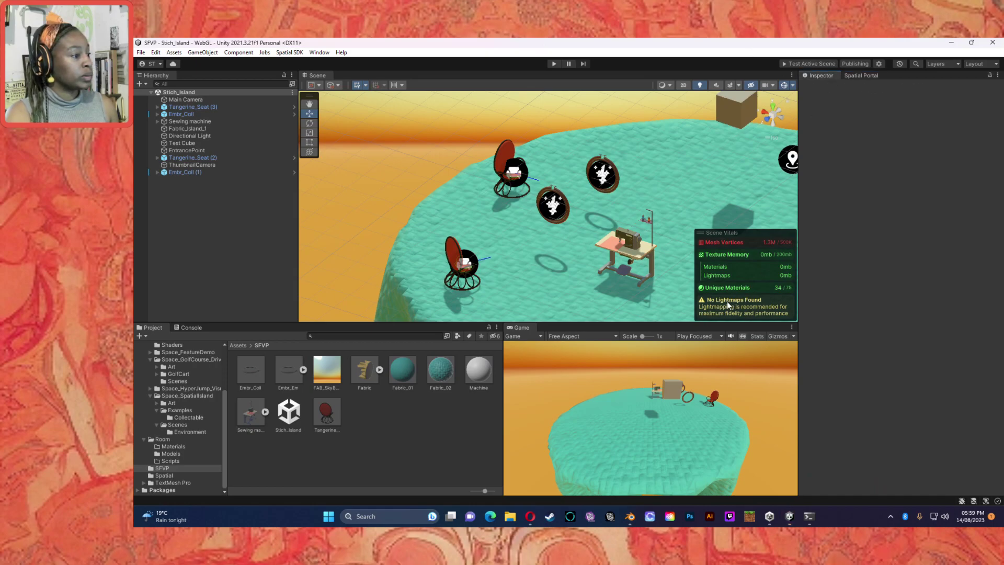
left_click(648, 258)
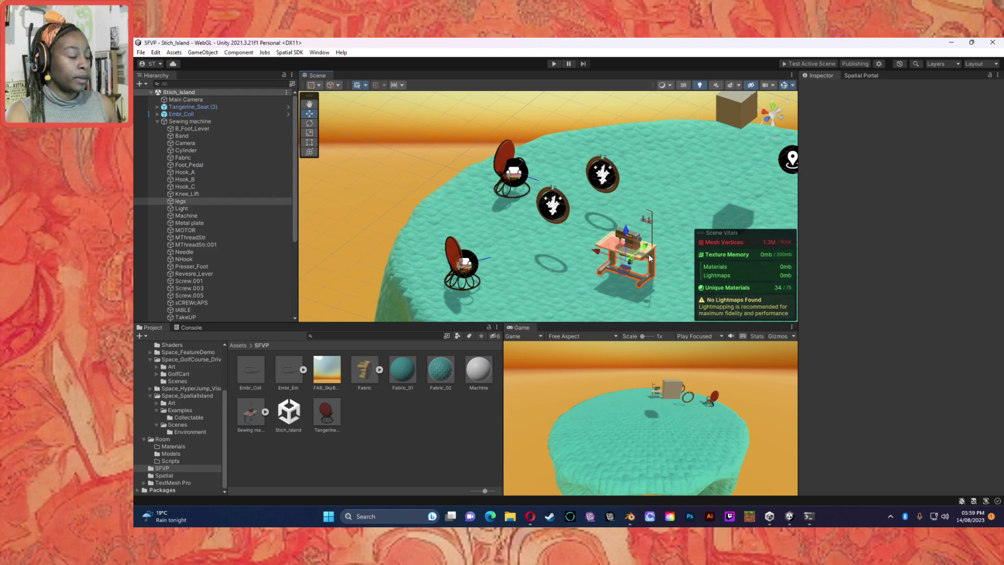
key("Delete")
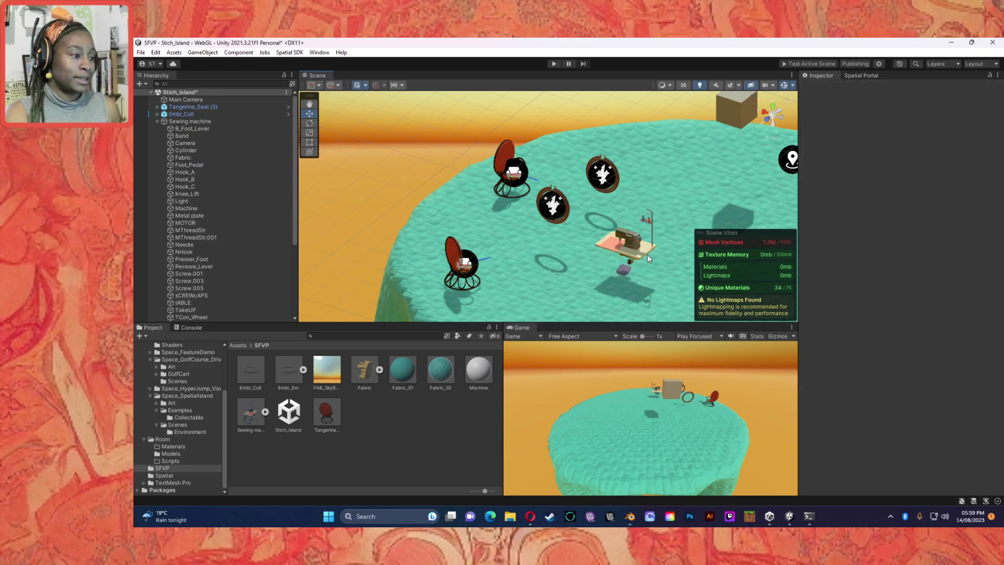
left_click(648, 258)
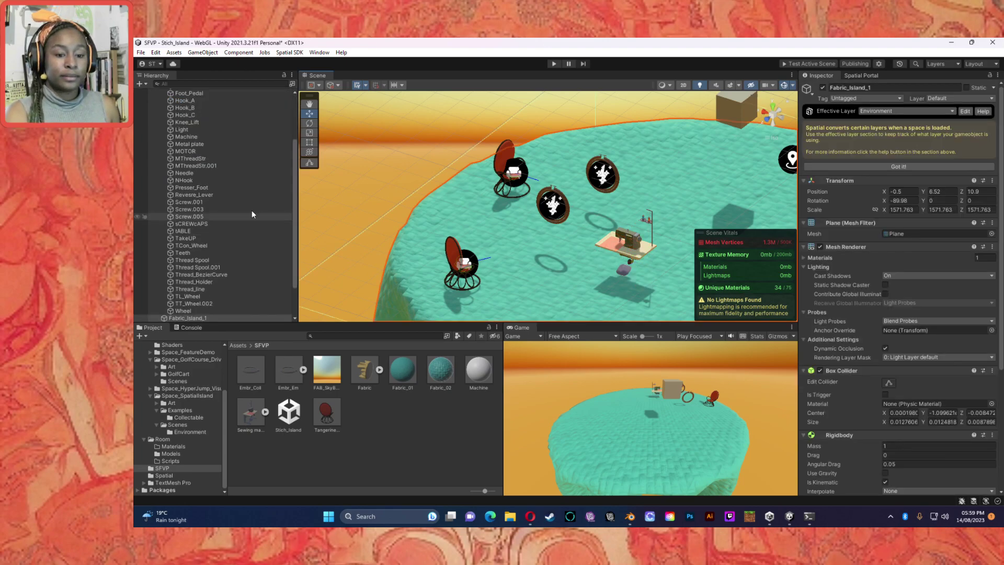
left_click(157, 122)
left_click(173, 123)
key("Delete")
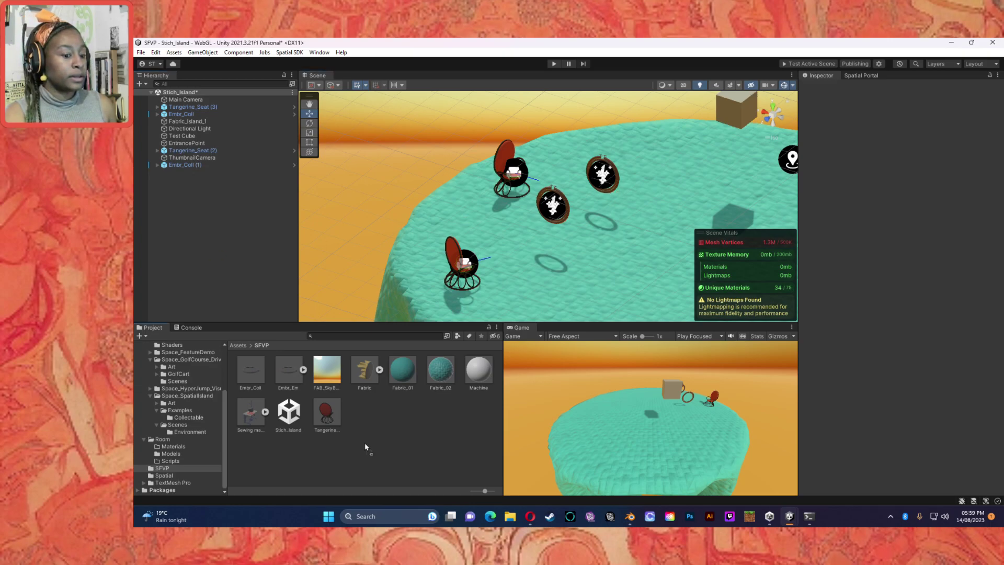
Import the newly exported sewing machine FBX into the SFVP assets folder and delete the old Sewing machine.fbx asset.
left_click_drag(374, 422, 374, 419)
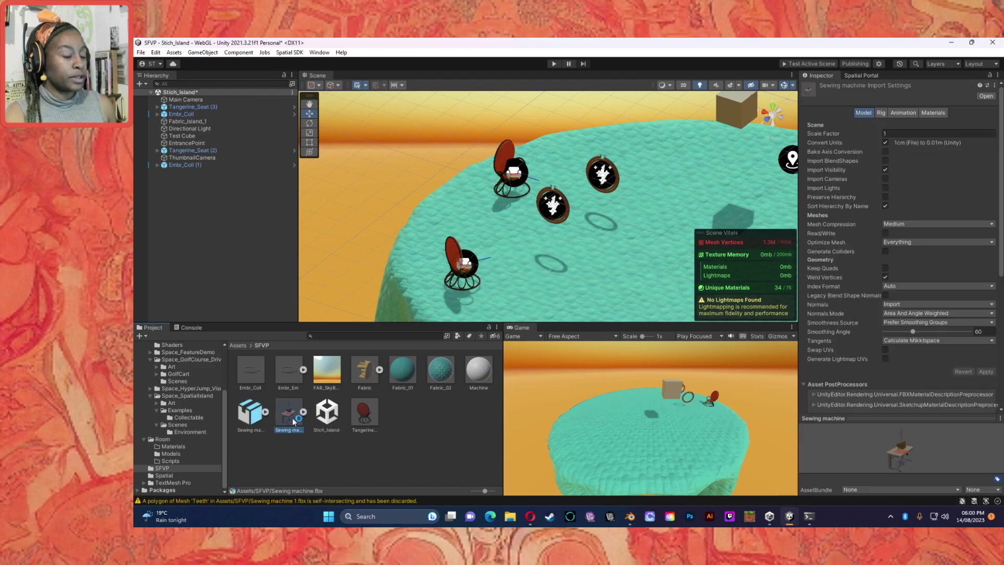
key("Delete")
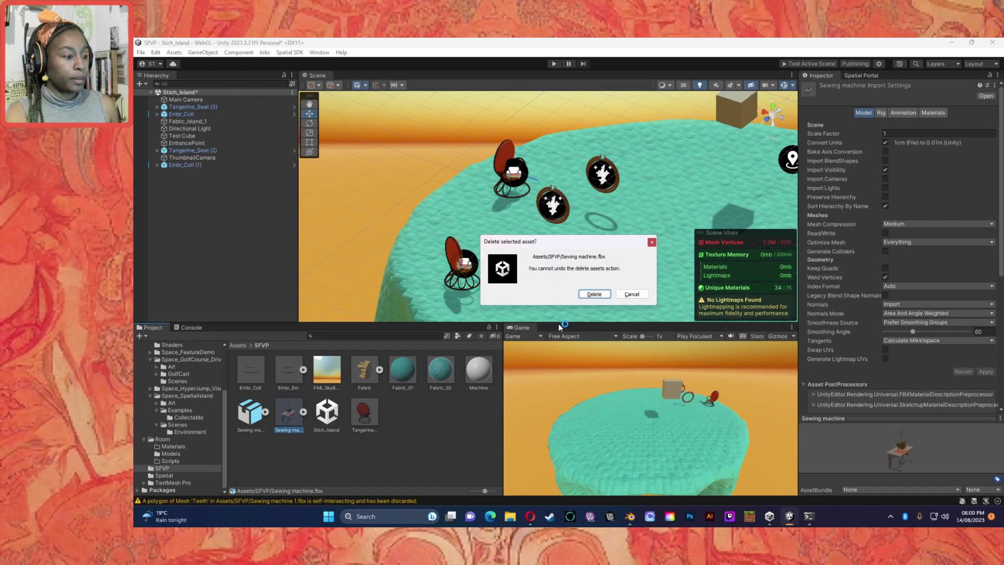
left_click(593, 293)
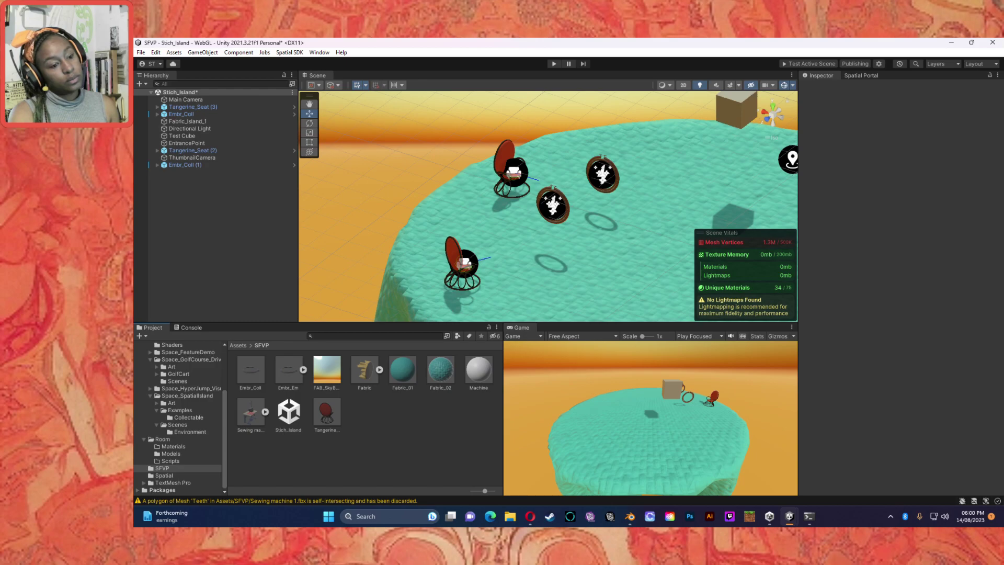
Place the Sewing machine 1 model in the scene and scale it uniformly to about 0.187.
left_click_drag(255, 424, 666, 166)
key("r")
left_click_drag(627, 147, 652, 145)
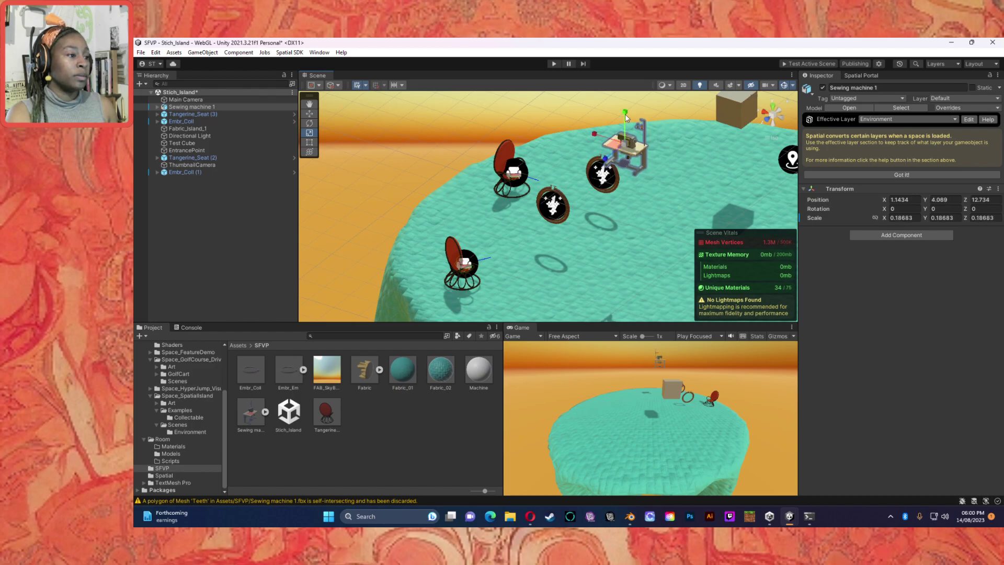
left_click(640, 168)
left_click(633, 157)
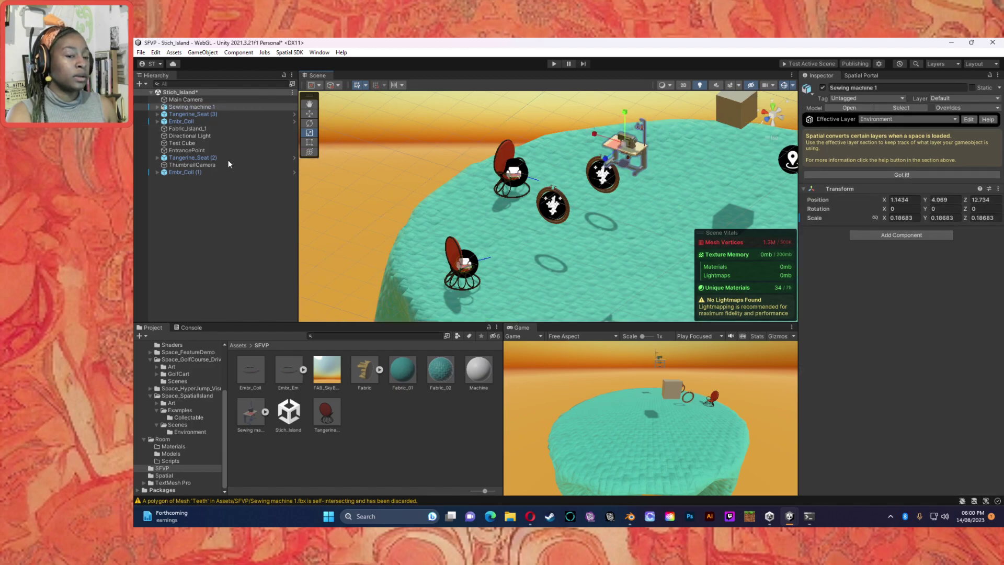
Move the sewing machine beside the seat at the island's edge, at about X 6.3, Y 0.03, Z 16.36, and scale it to about 0.213.
left_click(314, 114)
left_click_drag(623, 112, 437, 218)
left_click(309, 133)
left_click(309, 113)
left_click_drag(509, 258, 550, 192, "alt")
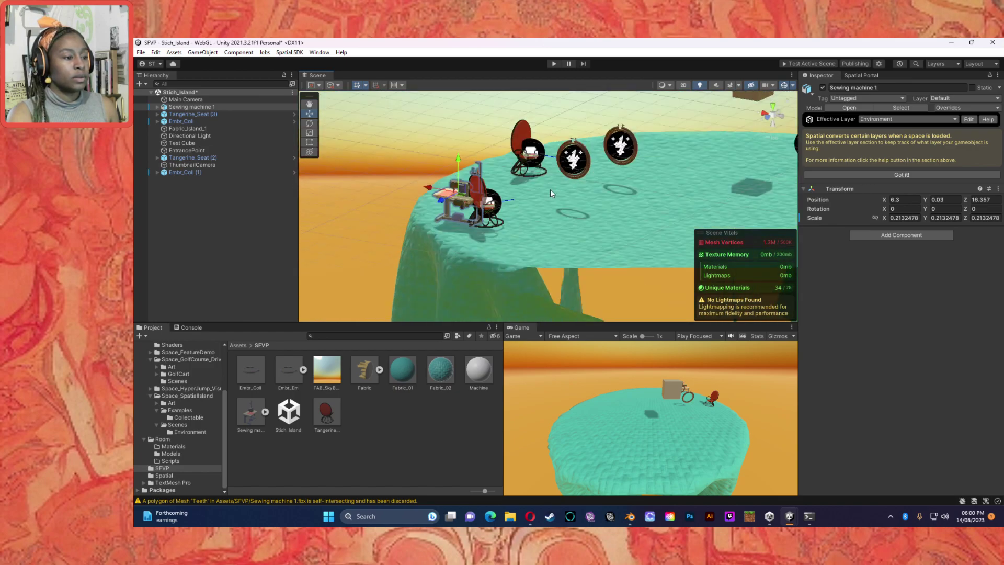
Lower Tangerine_Seat (3), next to the sewing machine, onto the island surface at a Y position of about -0.08.
left_click(483, 193)
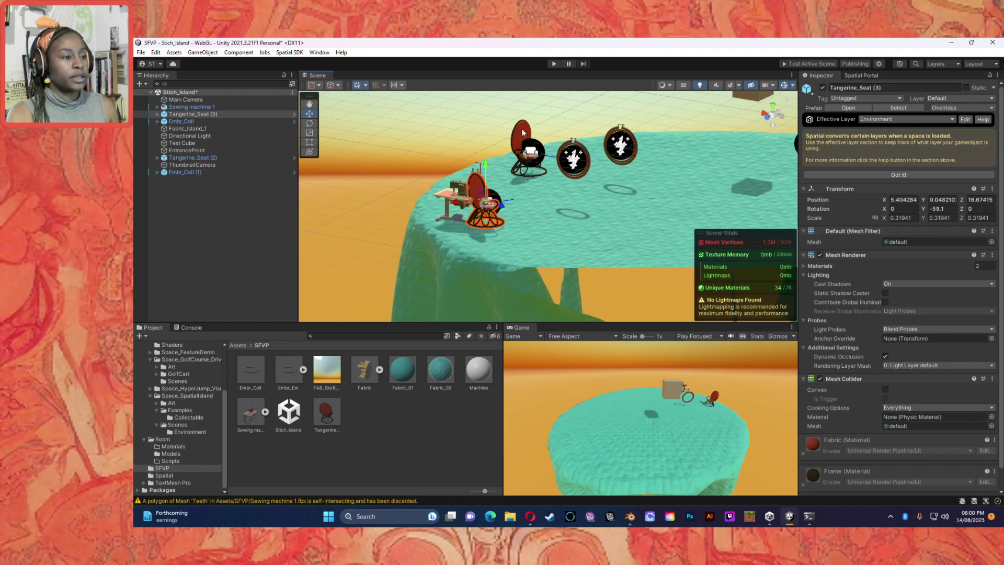
left_click(521, 127, "shift")
middle_click_drag(593, 187, 475, 184)
left_click_drag(475, 184, 450, 105, "alt")
left_click_drag(456, 140, 568, 138, "alt")
left_click(539, 149)
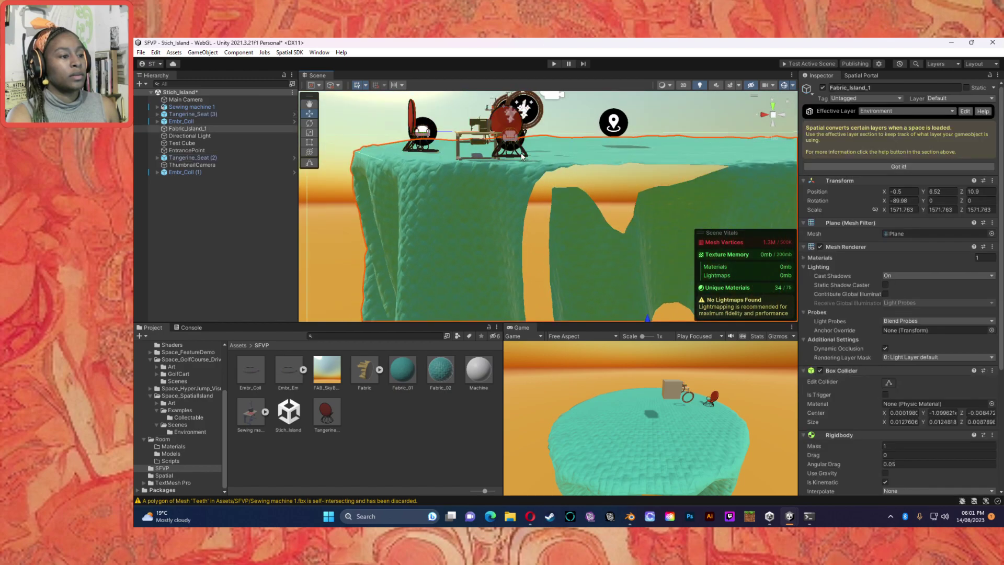
left_click(525, 146)
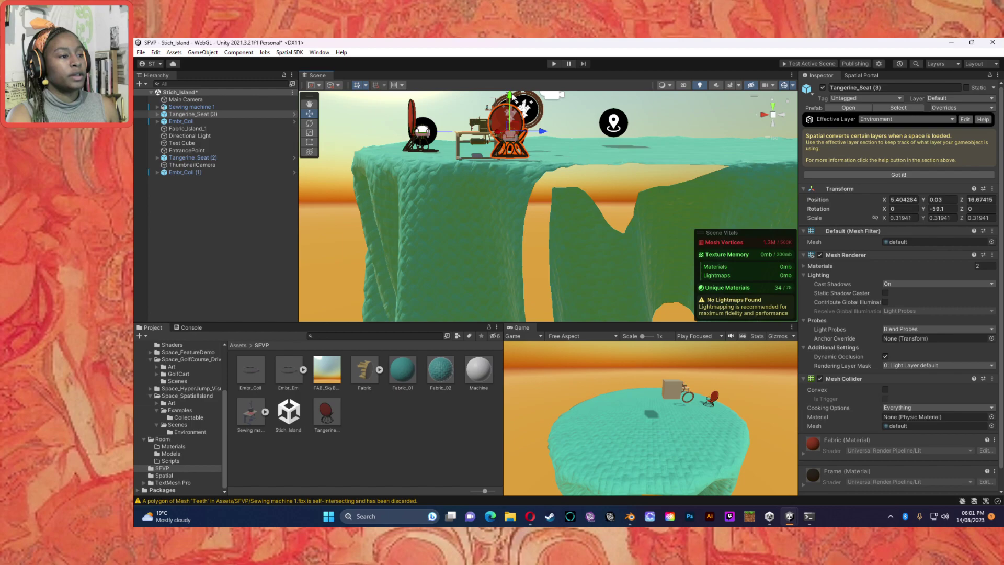
left_click_drag(509, 95, 516, 99)
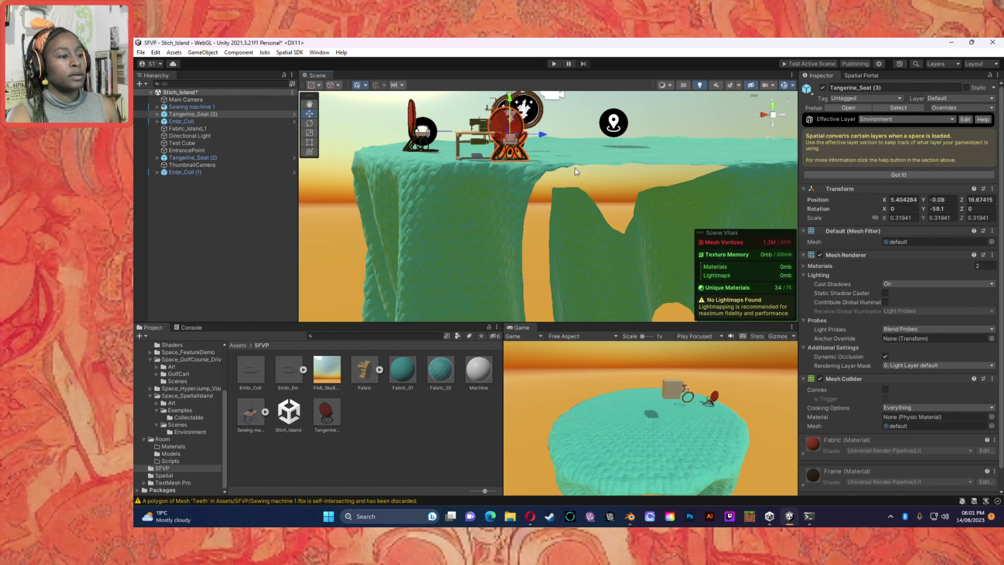
Scale the sewing machine up to about 0.249 against the seat and raise it to a Y position of about 0.03.
left_click(472, 130)
right_click_drag(472, 130, 368, 130)
left_click(310, 133)
left_click_drag(376, 169, 389, 162)
left_click(309, 114)
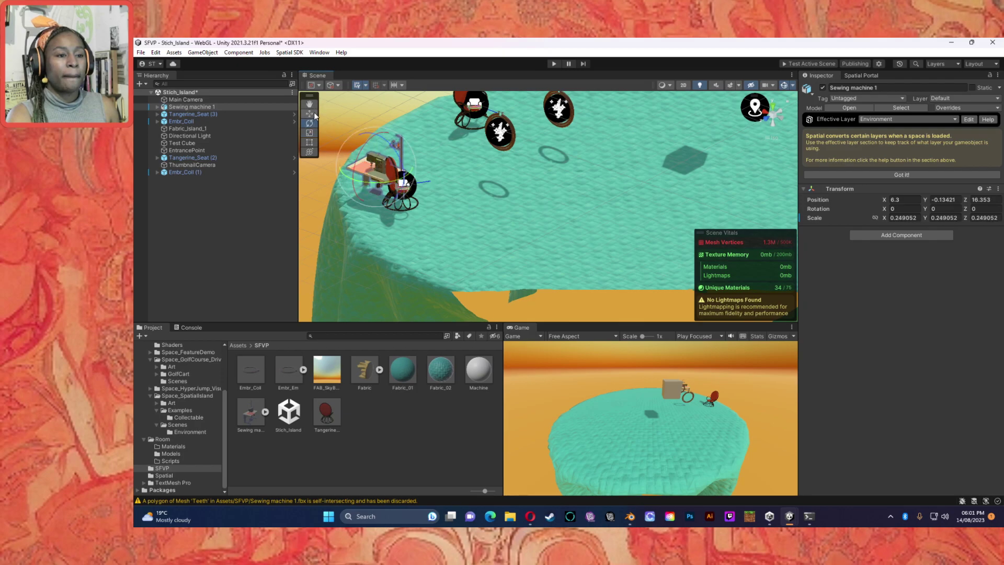
left_click_drag(376, 131, 381, 126)
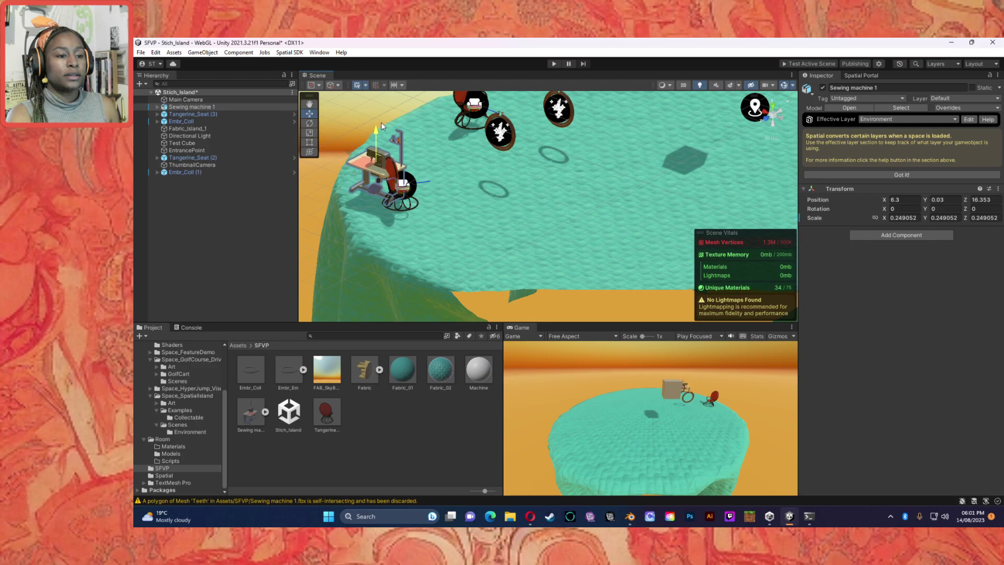
Move the sewing machine to the middle of the island at about X -1.64, Y 0.05, Z 12.03, and check its placement.
left_click(424, 184)
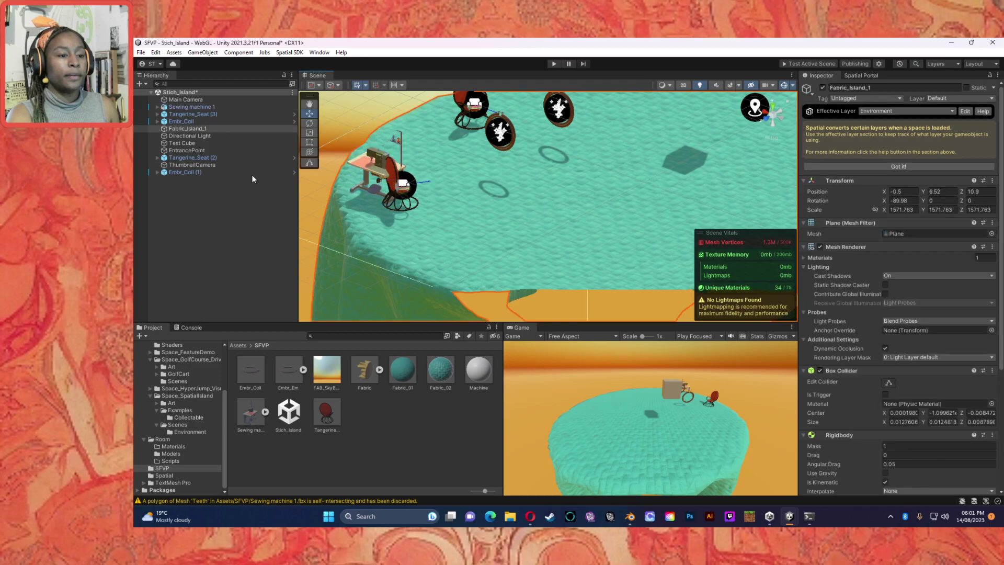
left_click(357, 167)
left_click_drag(358, 170, 631, 200)
mouse_move(677, 208)
right_mouse_down()
mouse_move(673, 158)
mouse_move(610, 130)
mouse_move(671, 215)
right_mouse_up()
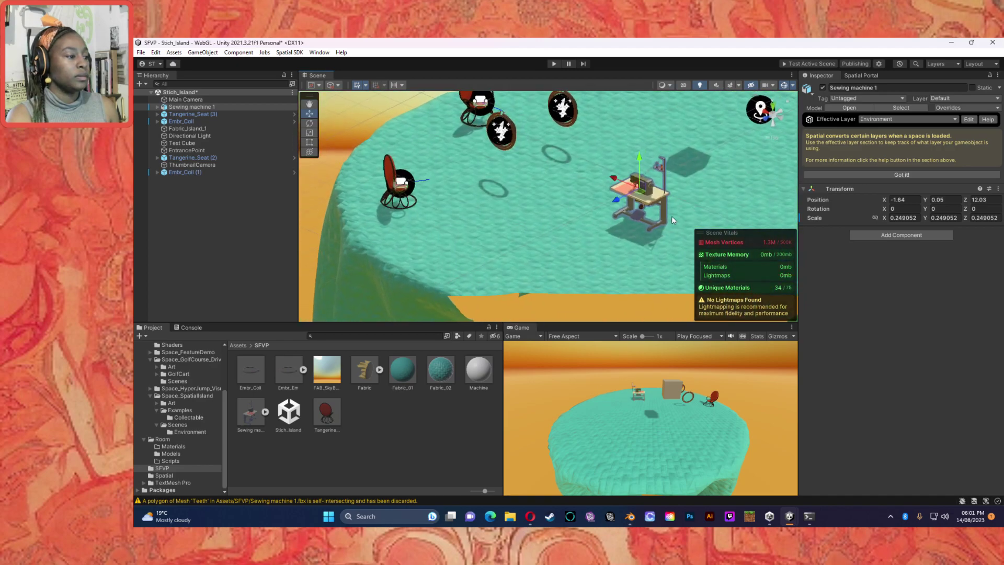
scroll(669, 217, "up", 12)
middle_click_drag(600, 192, 461, 216)
right_click_drag(461, 217, 518, 203)
scroll(547, 202, "up", 5)
scroll(523, 214, "down", 6)
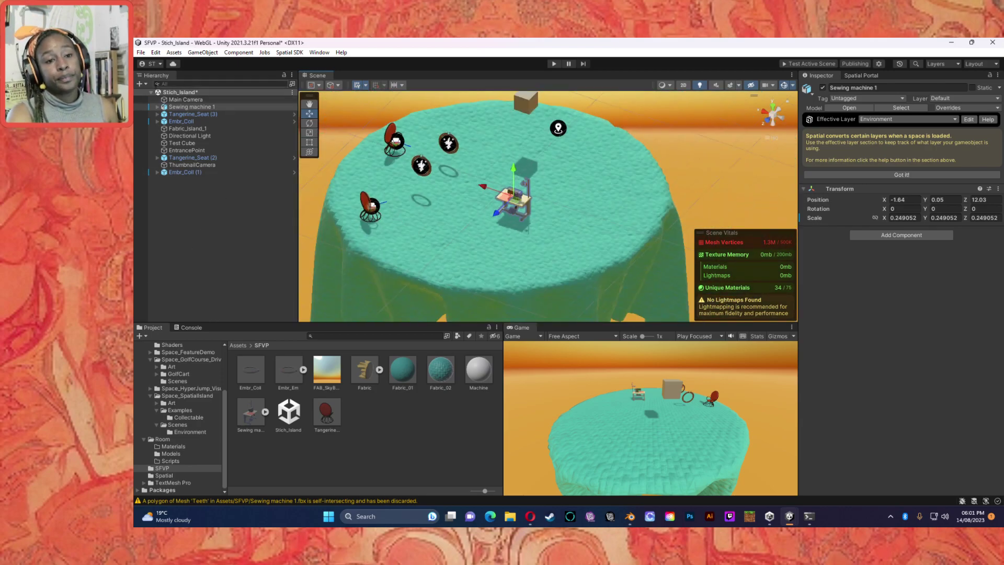
Expand the Sewing machine 1 model in the SFVP assets folder and select its embedded Fabric material.
left_click(195, 106)
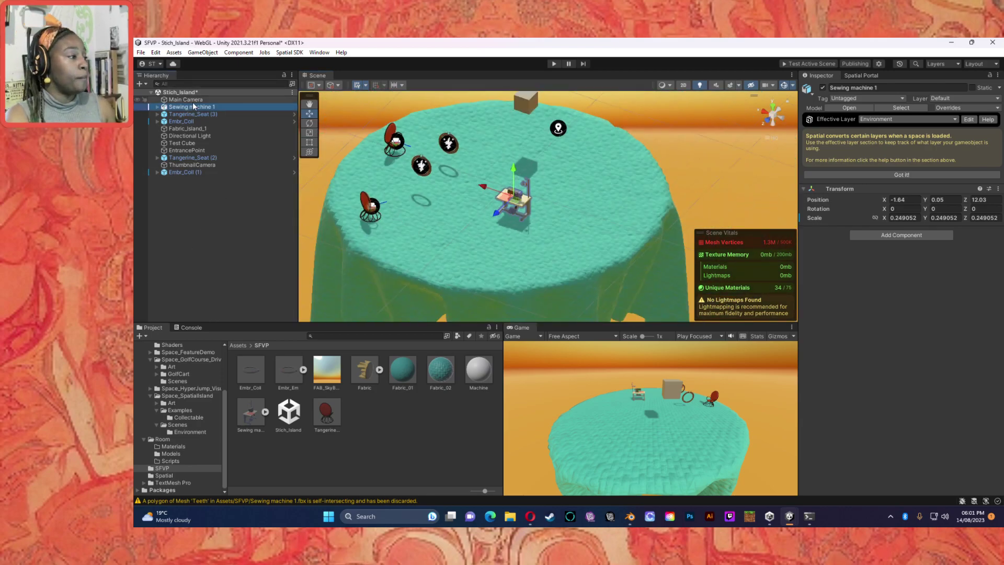
left_click(265, 411)
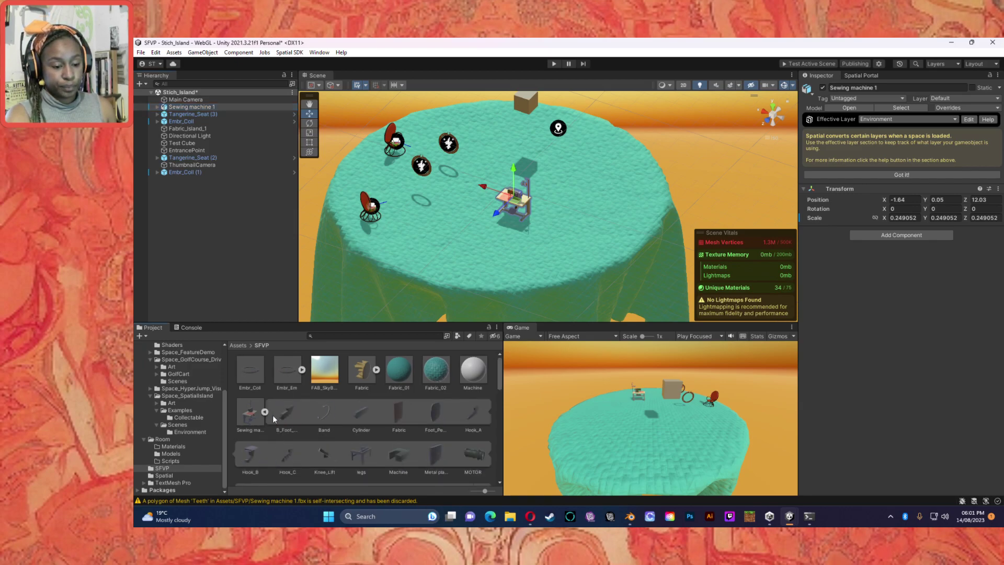
scroll(335, 417, "down", 5)
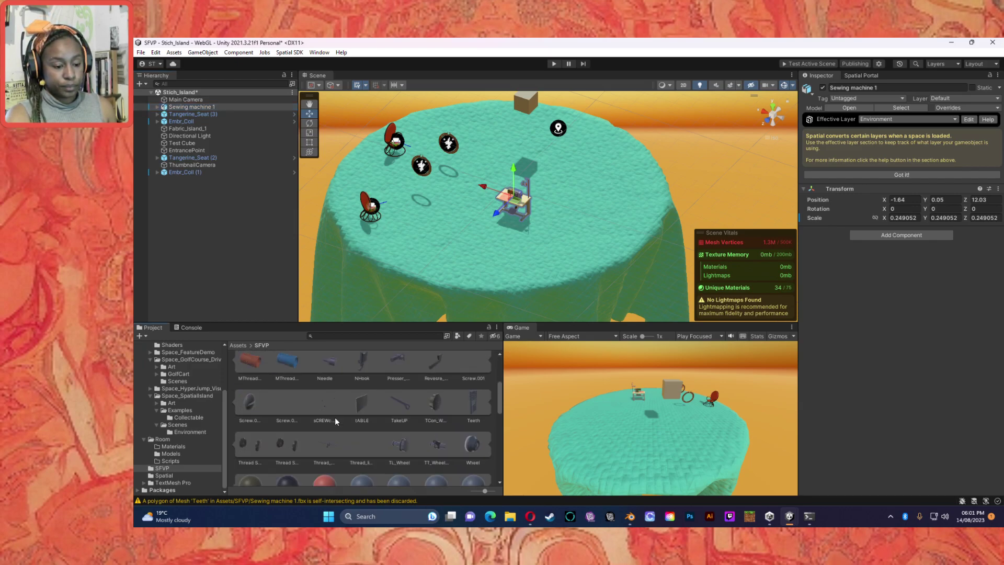
scroll(334, 417, "down", 2)
left_click(331, 375)
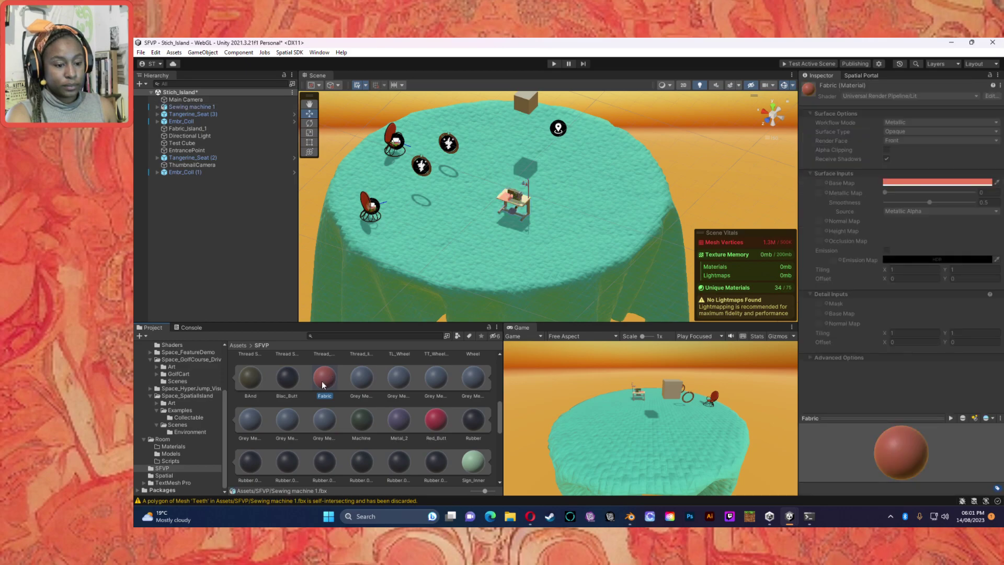
Show the Fabric material's source file in File Explorer and return to the Stich_Island project in Unity.
right_click(320, 385)
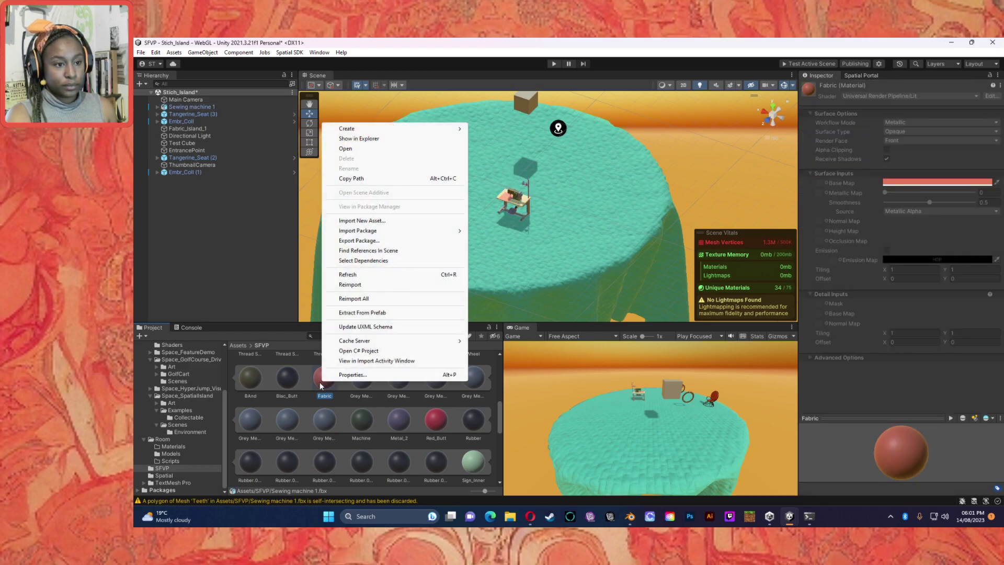
left_click(377, 138)
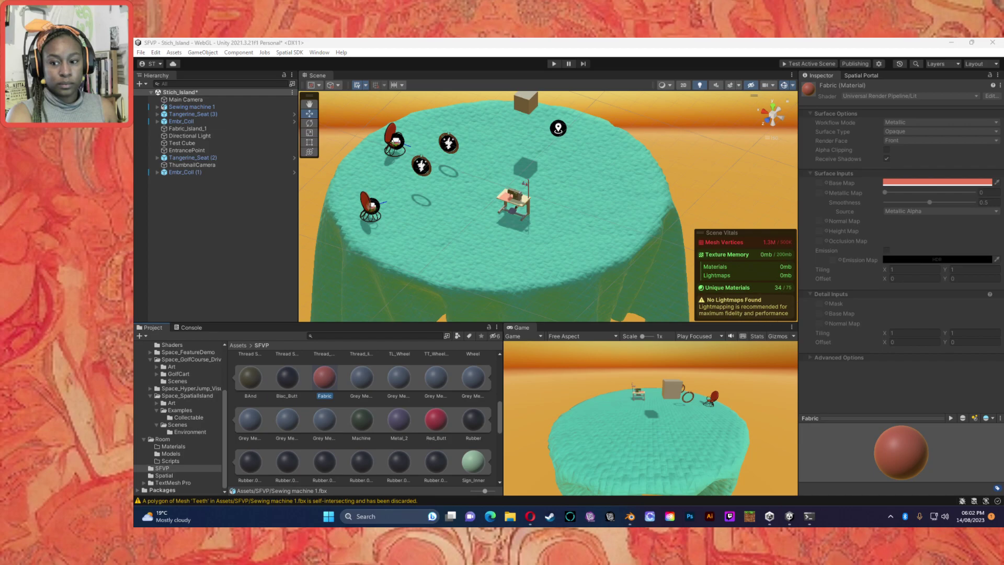
key("alt+Tab")
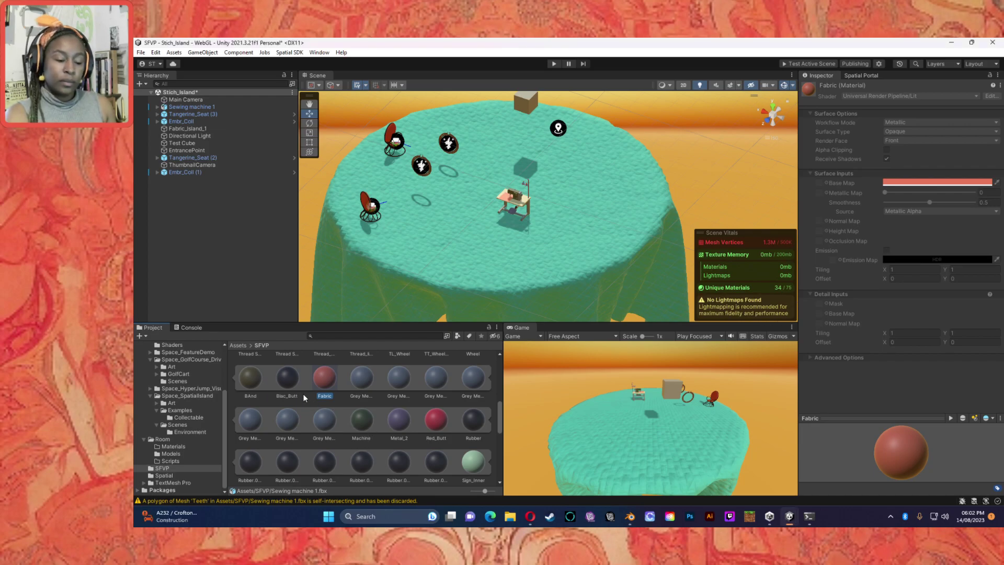
Try to open the embedded Fabric material for editing, dismiss the app chooser and reselect the material.
right_click(326, 382)
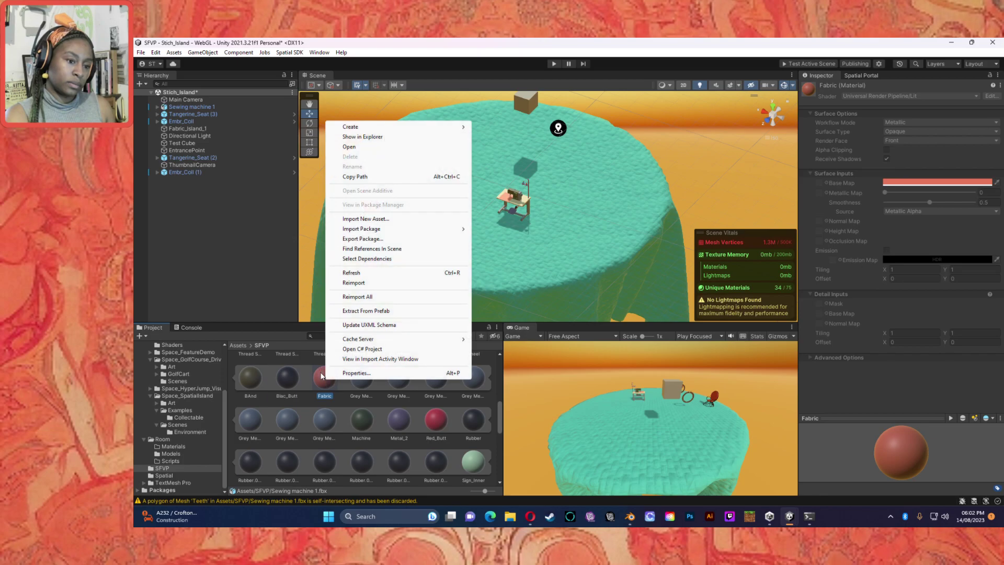
left_click(316, 383)
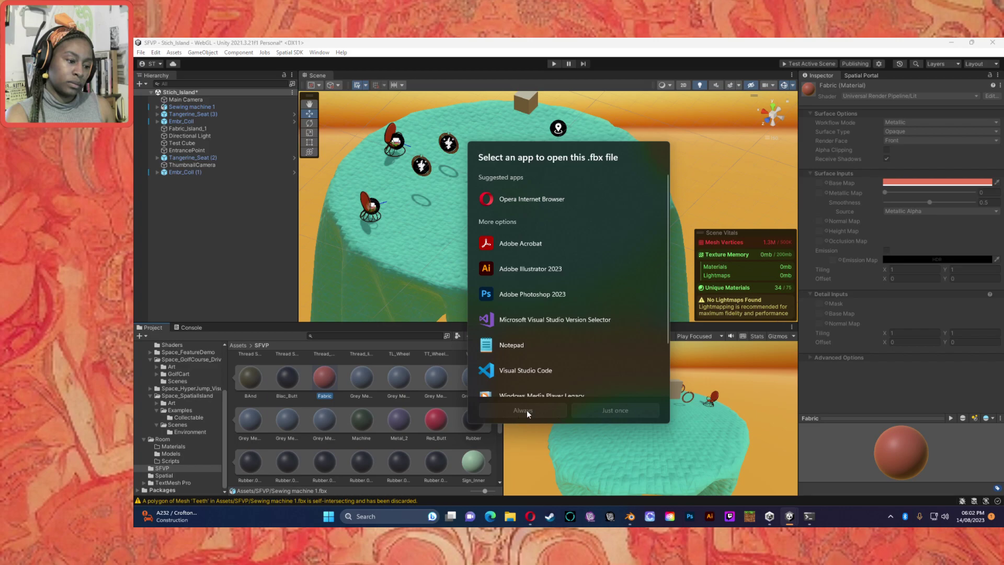
left_click(336, 403)
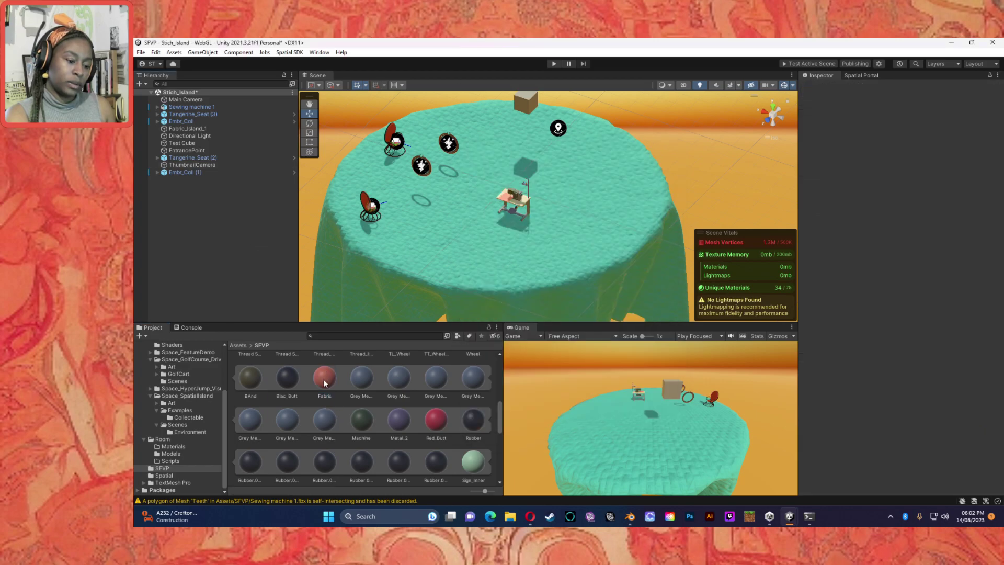
left_click(321, 381)
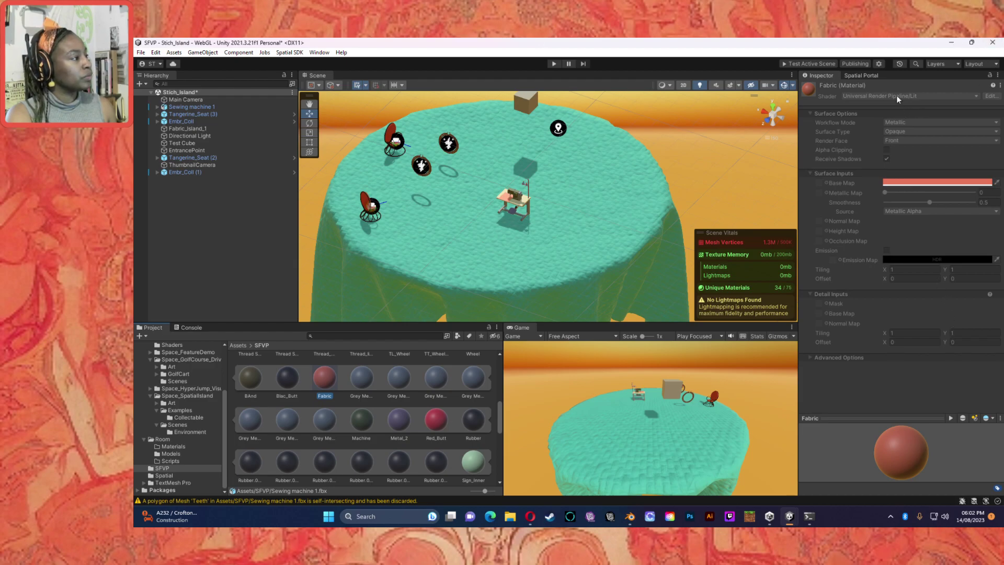
Open the Fabric material's shader for editing in Visual Studio.
left_click(1000, 86)
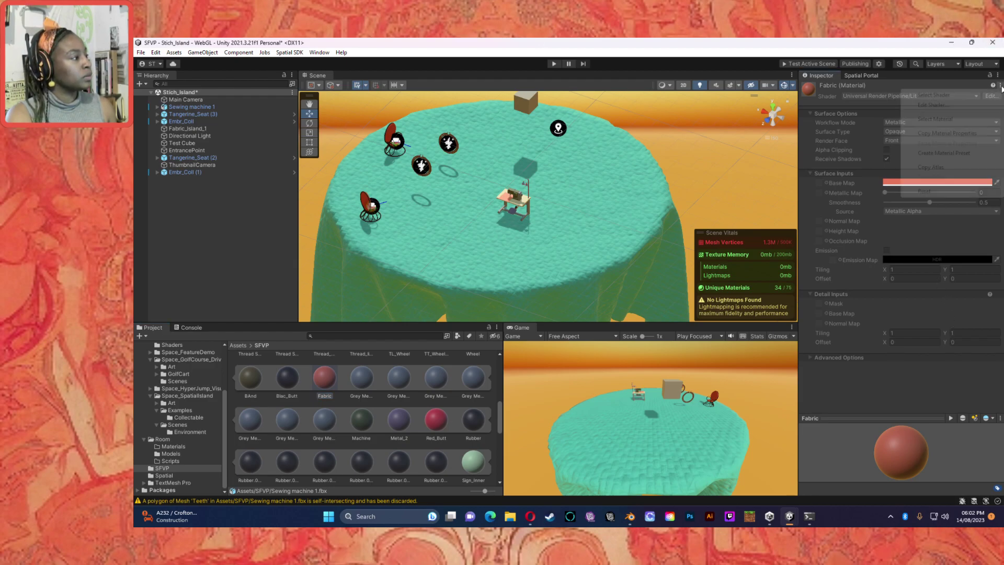
left_click(932, 105)
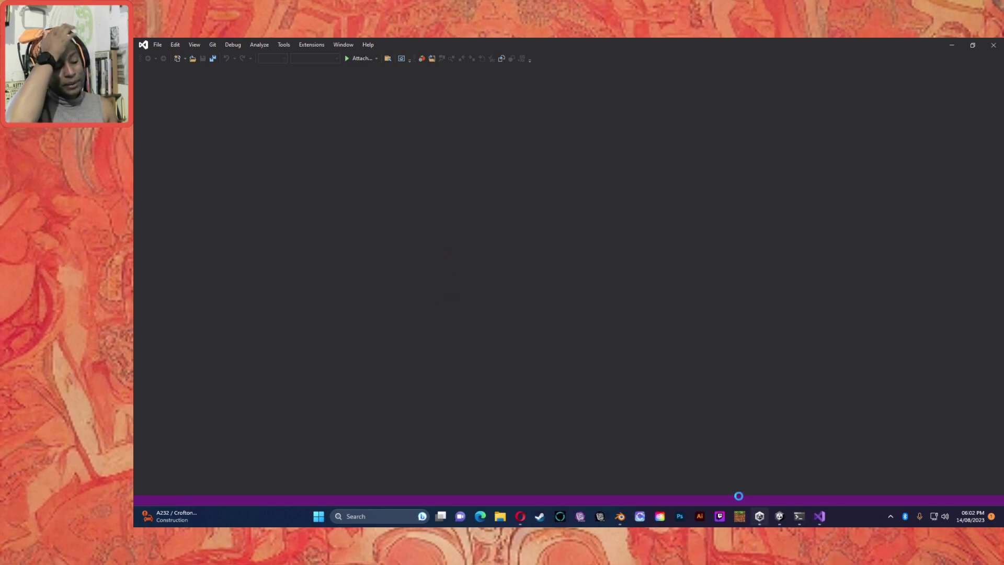
Switch to the spatial-unity-starter-template-main project in Unity, decline the Spatial SDK upgrade and leave that project.
mouse_move(520, 517)
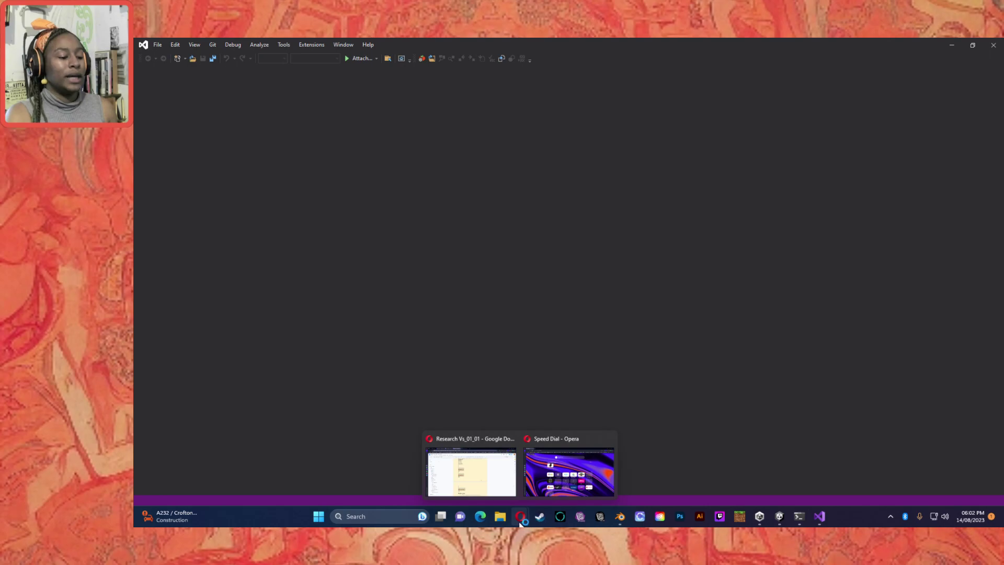
mouse_move(779, 517)
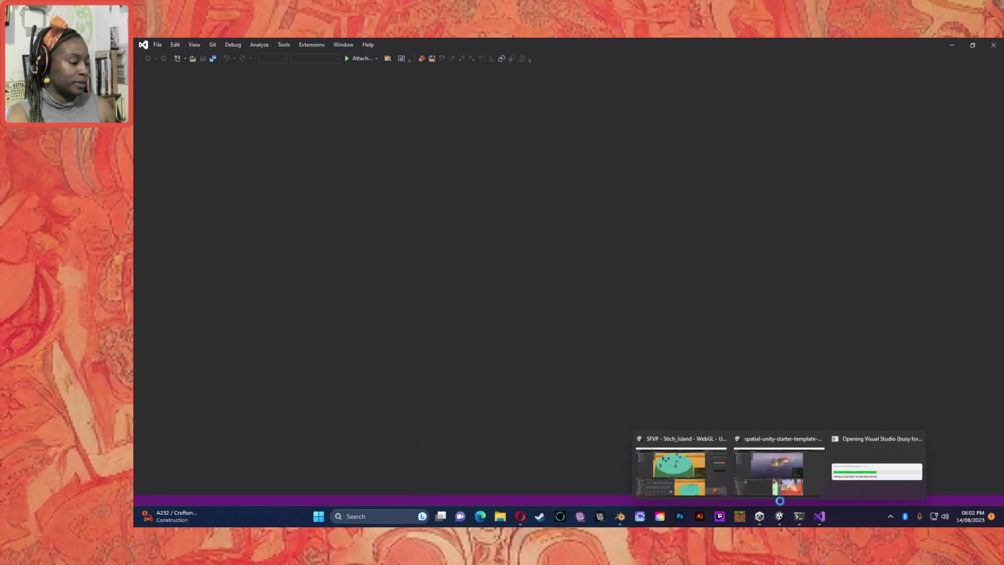
mouse_move(777, 484)
mouse_move(696, 490)
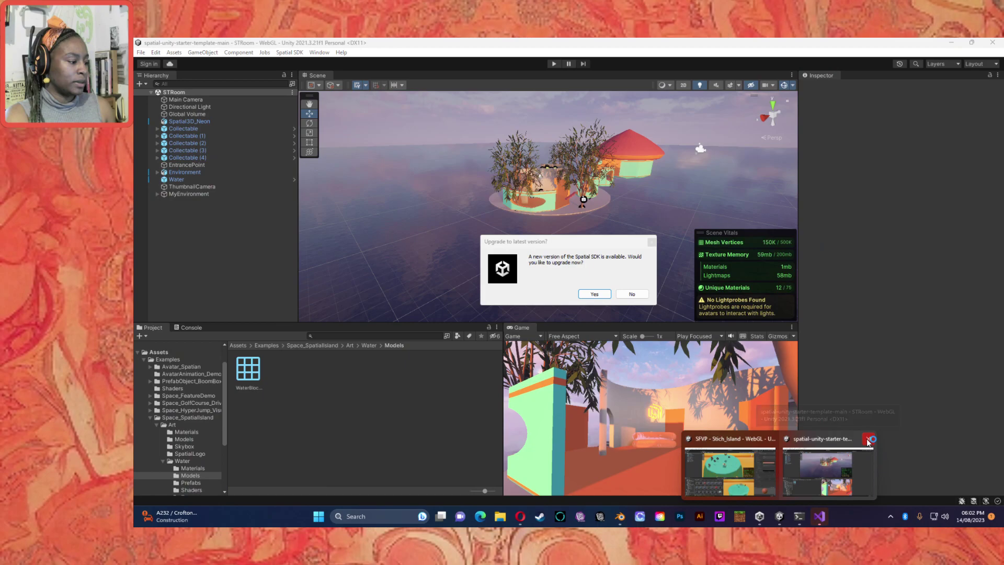
left_click(816, 470)
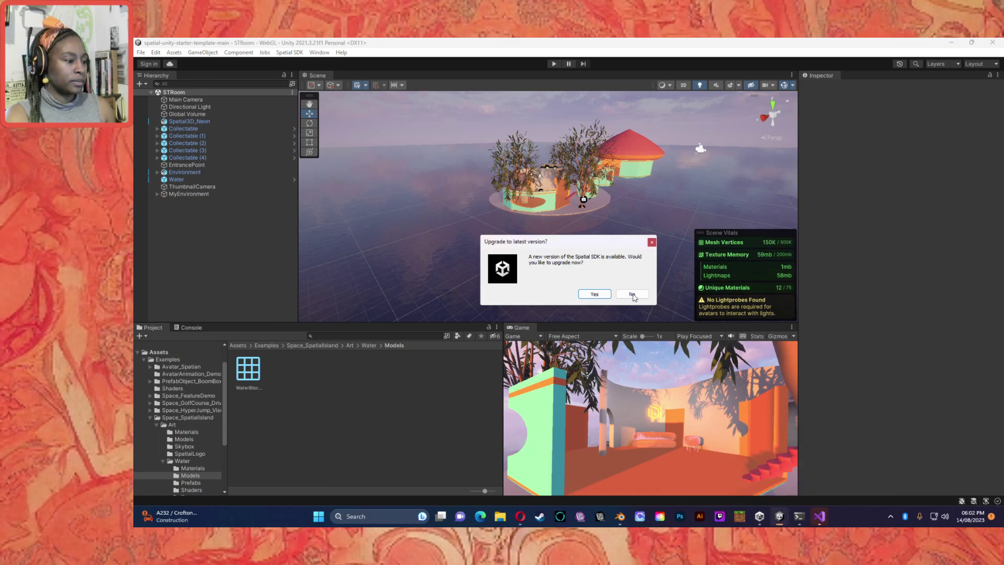
left_click(633, 294)
mouse_move(779, 516)
left_click(718, 472)
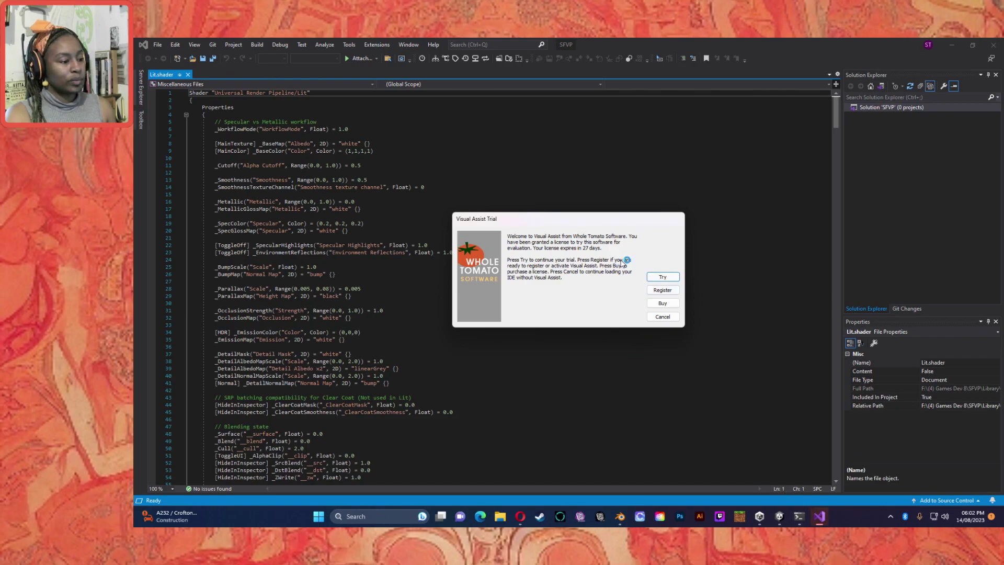
Cancel the Visual Assist trial and read through the property definitions in Lit.shader.
left_click(662, 316)
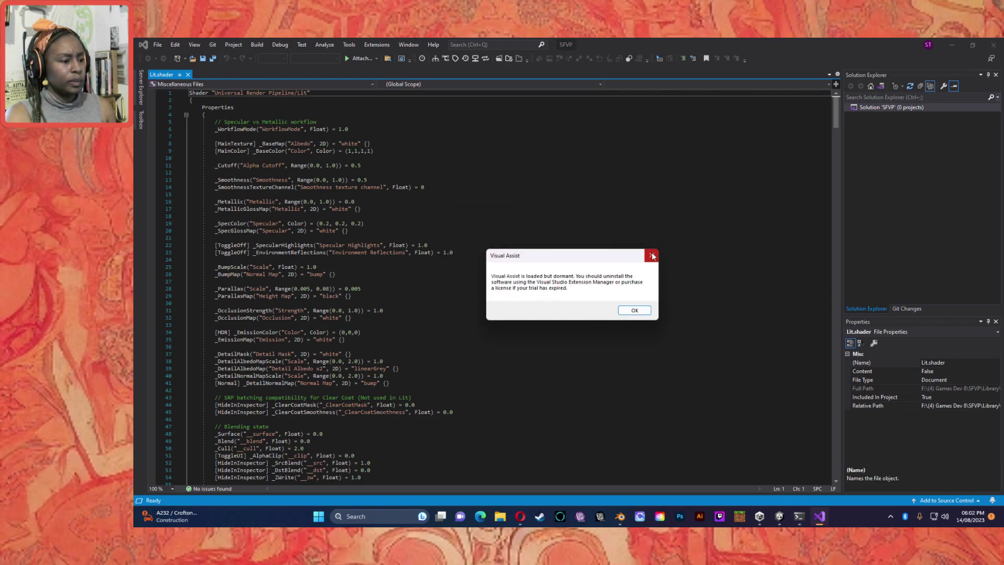
left_click(652, 256)
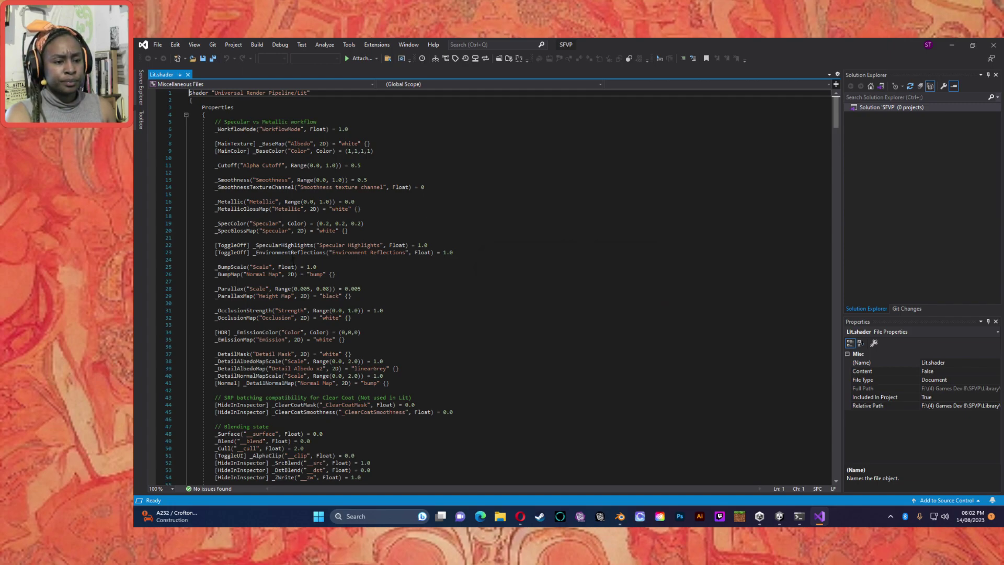
scroll(414, 256, "down", 6)
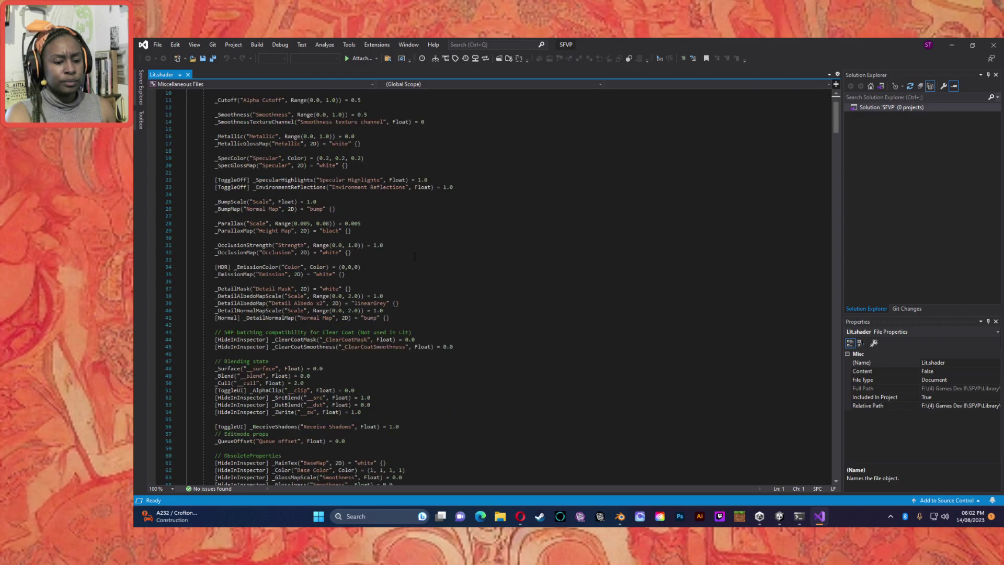
scroll(414, 256, "down", 3)
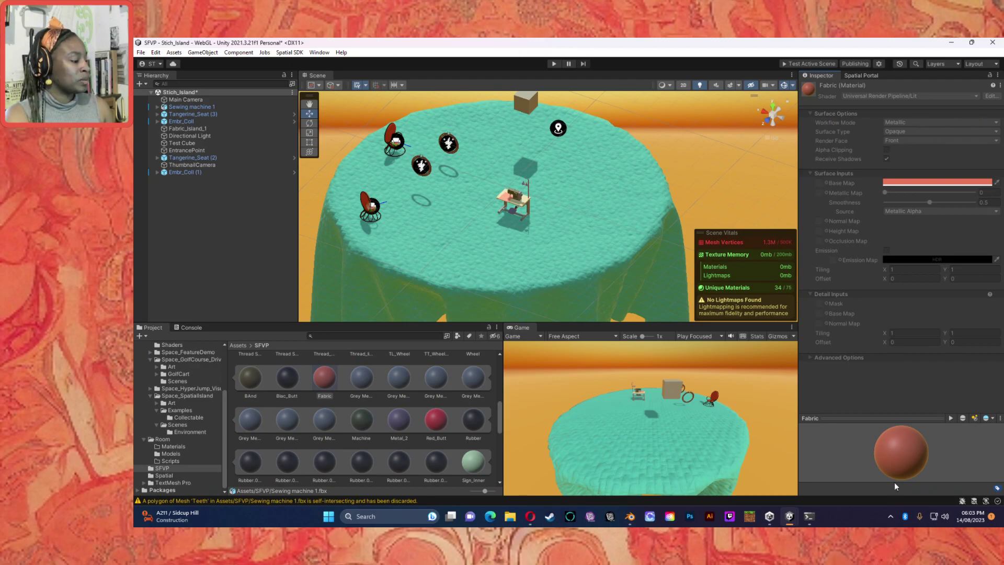
Open the Fabric material's properties in a separate window, examine its settings and material options, and close the window.
left_click(950, 417)
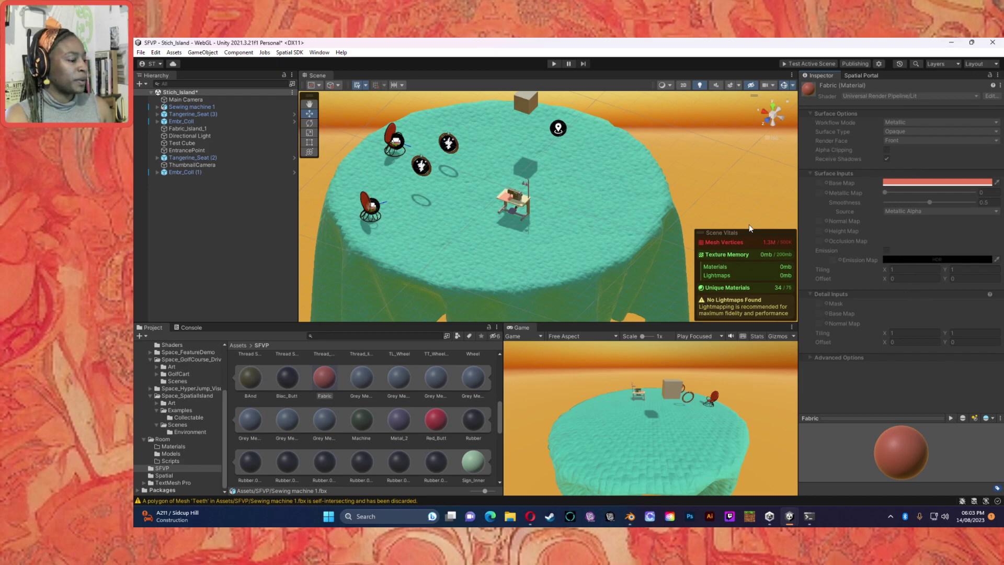
right_click(339, 375)
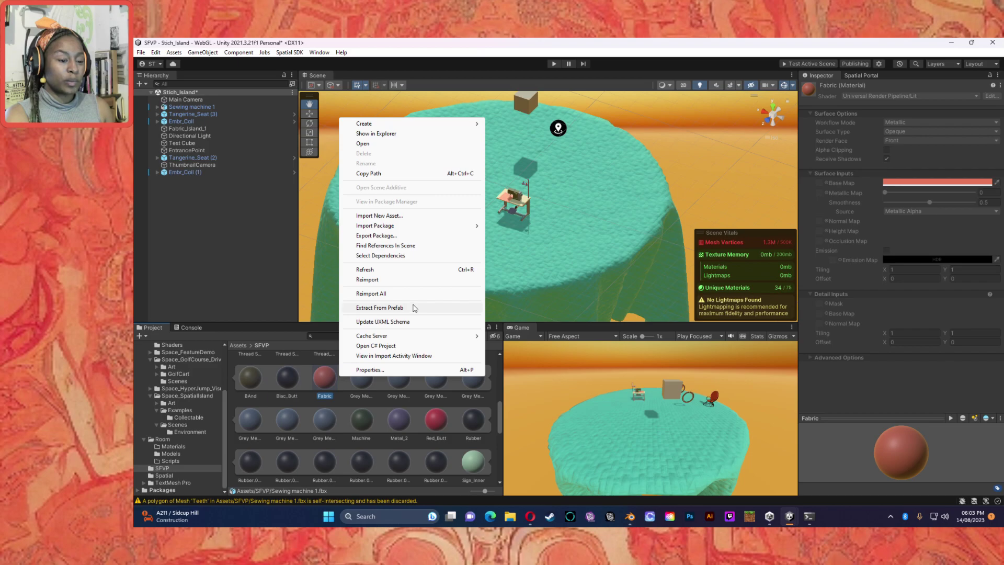
left_click(392, 370)
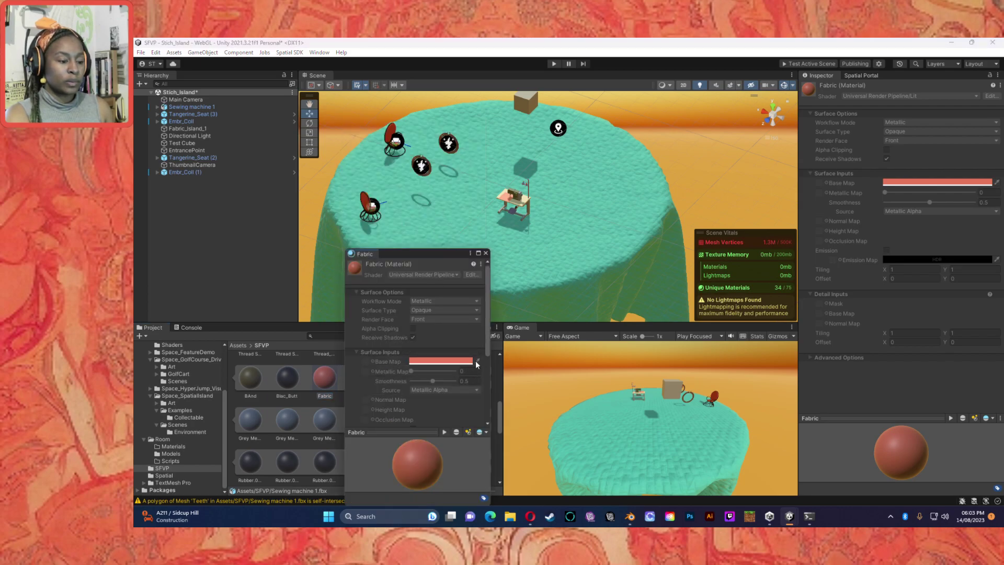
scroll(482, 372, "down", 3)
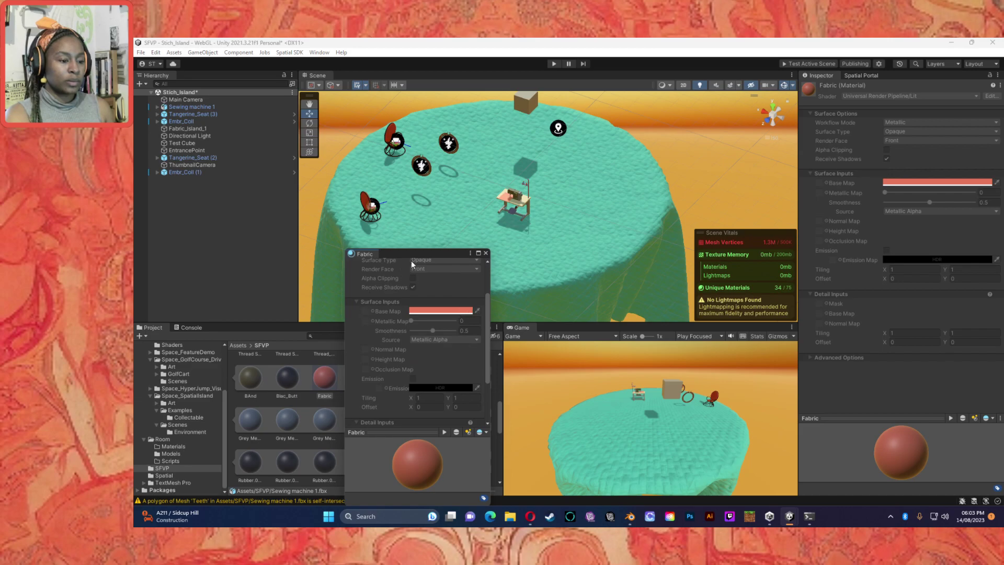
scroll(452, 293, "up", 3)
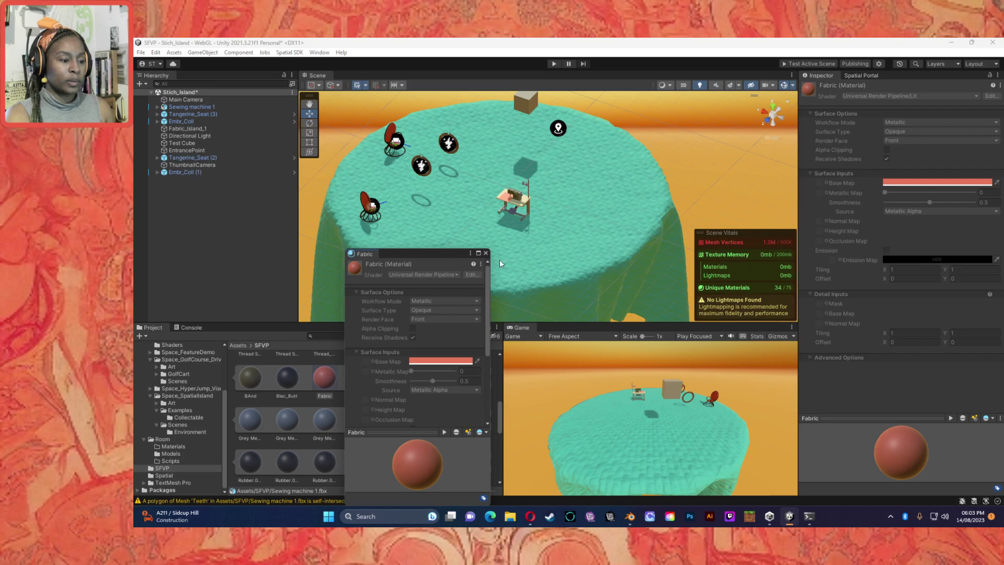
left_click(481, 264)
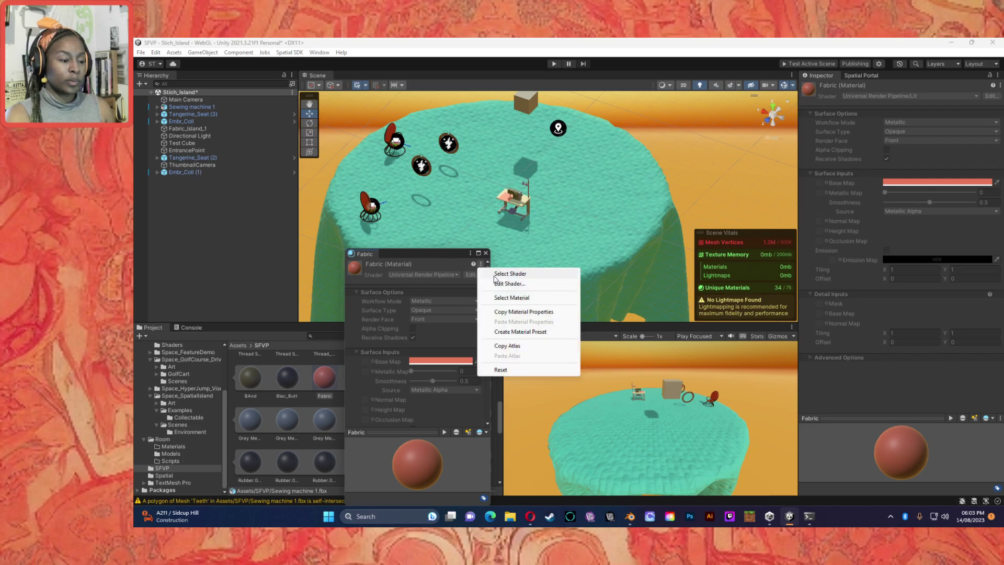
left_click(516, 297)
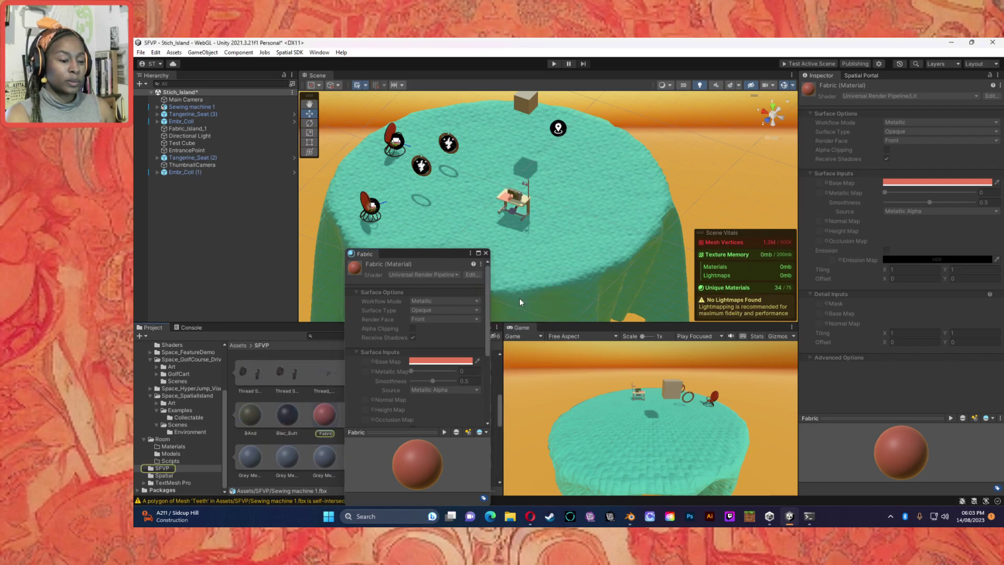
left_click(480, 265)
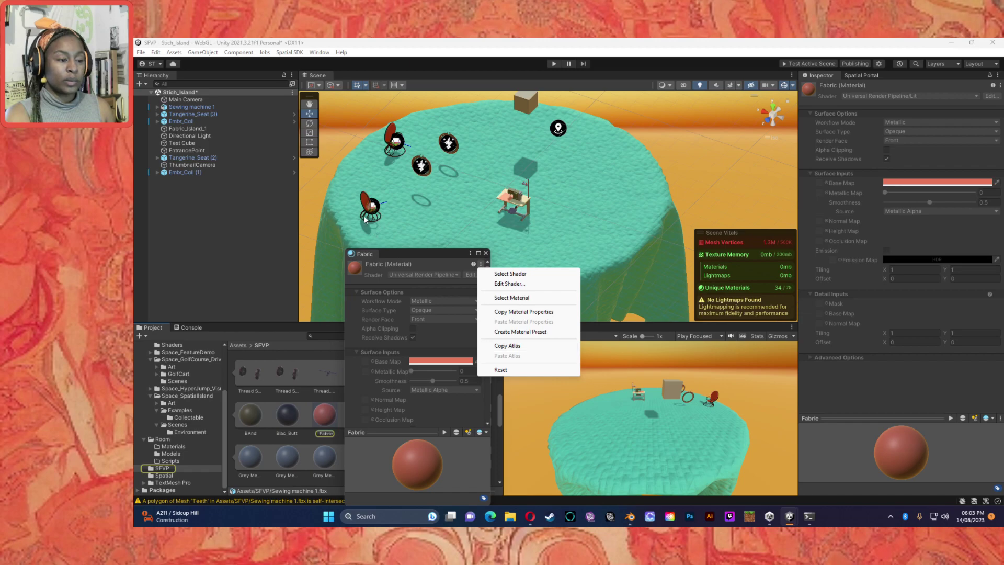
left_click(486, 253)
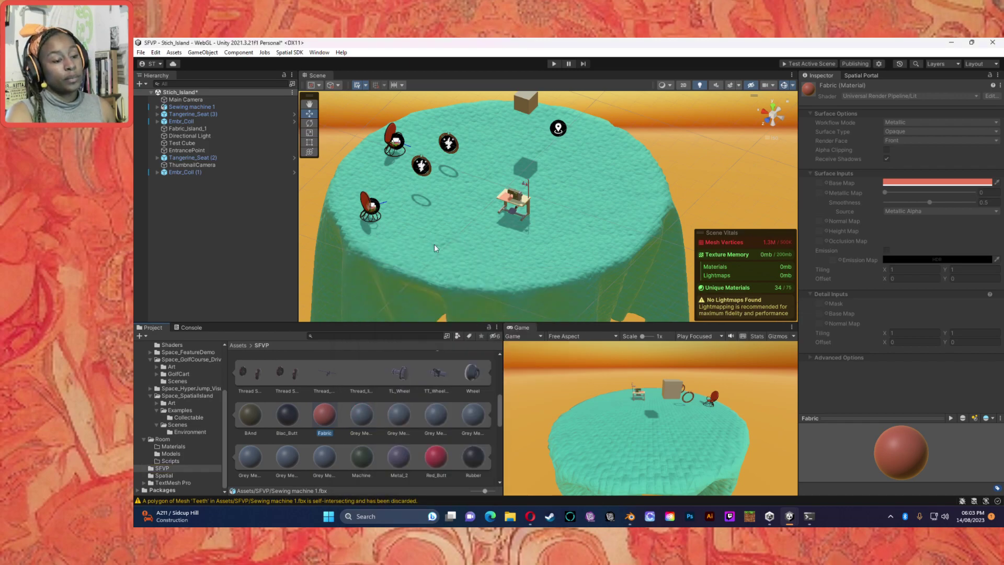
Look through the sewing machine's embedded materials and meshes, and select the MThreadStr part to inspect its material.
scroll(392, 397, "down", 3)
scroll(391, 392, "down", 2)
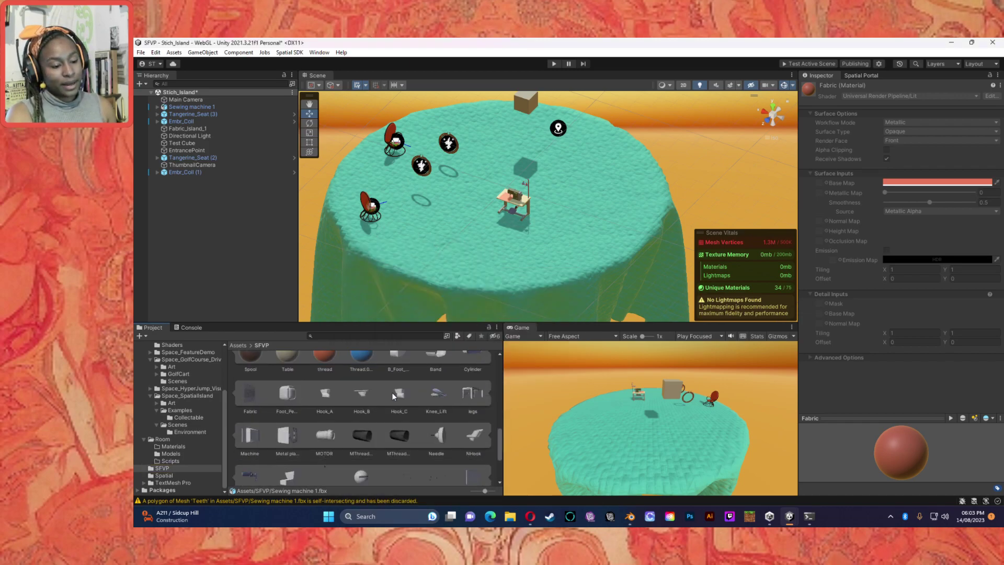
scroll(393, 391, "down", 3)
scroll(428, 387, "up", 6)
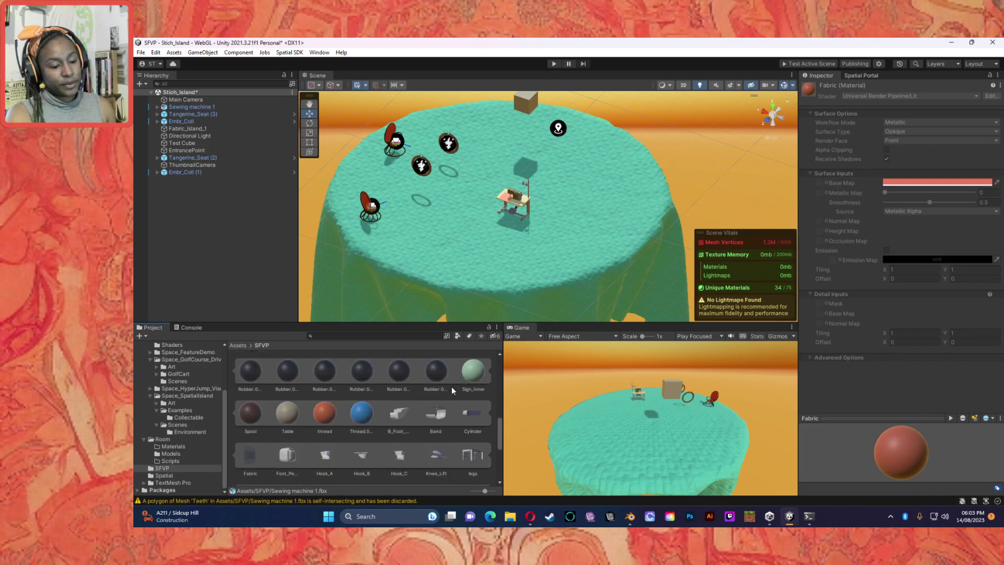
scroll(440, 377, "down", 2)
left_click(249, 461)
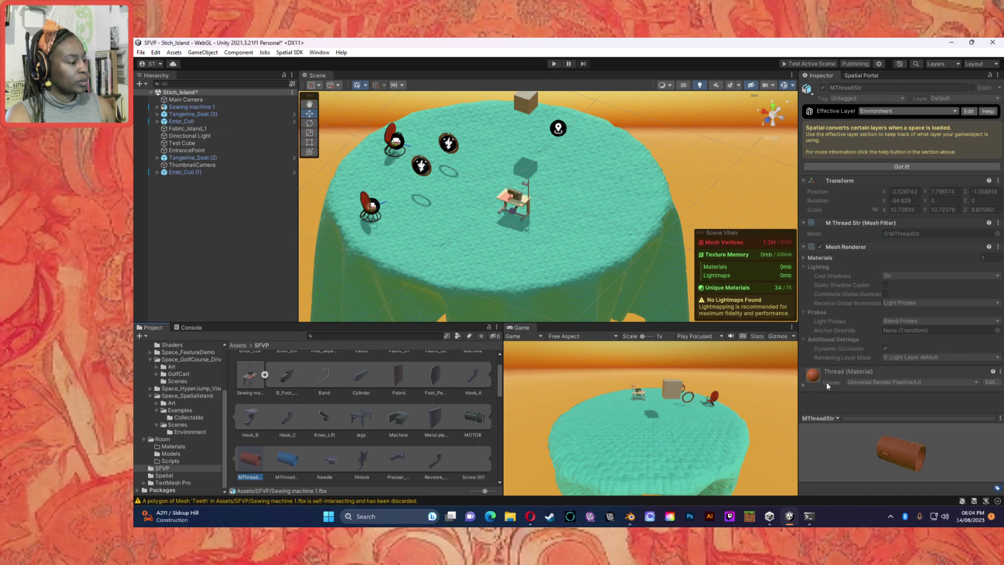
scroll(329, 383, "up", 1)
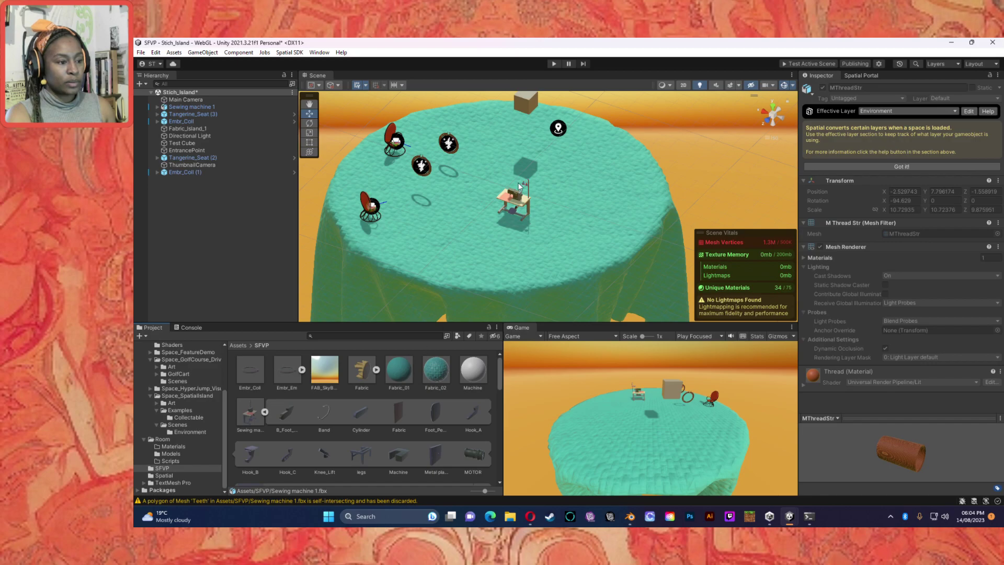
Select the sewing machine's table part in the scene and inspect its three materials.
left_click(510, 201)
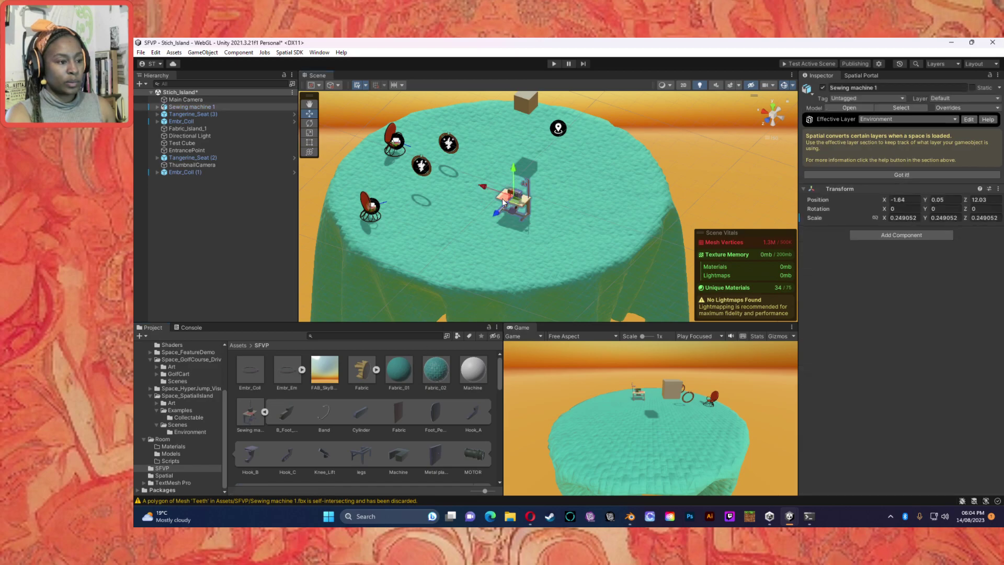
left_click(511, 202)
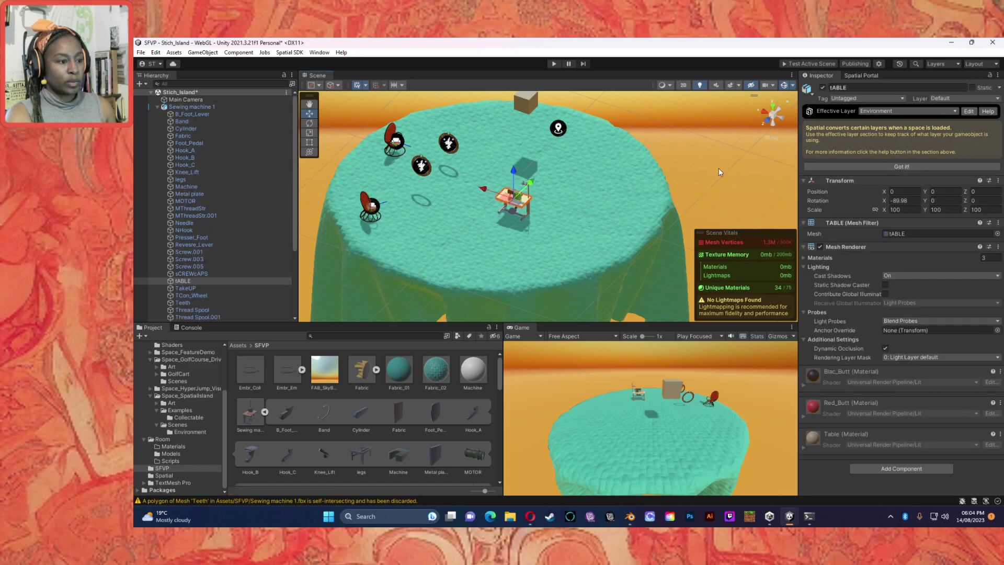
scroll(588, 184, "up", 10)
scroll(508, 198, "down", 10)
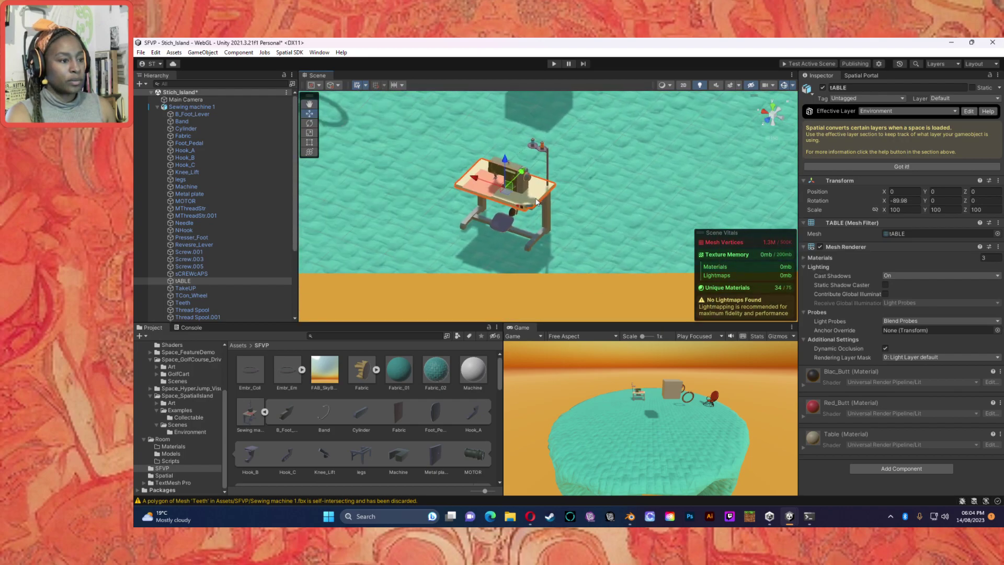
Try Fabric_02 on the sewing machine's Fabric part, and replace it with the Fabric_01 material.
left_click(480, 194)
left_click(484, 191)
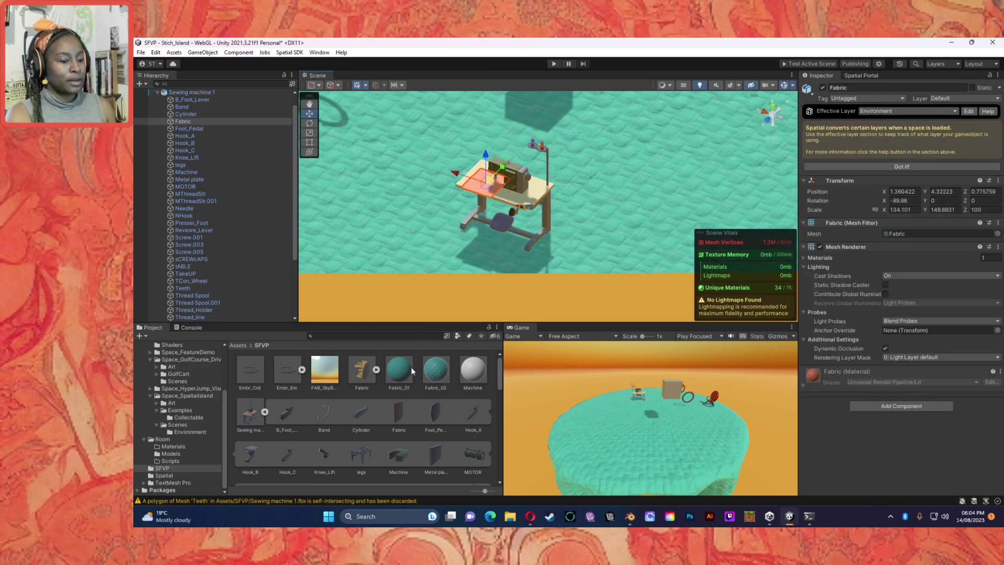
left_click_drag(423, 369, 916, 332)
left_click_drag(468, 373, 482, 191)
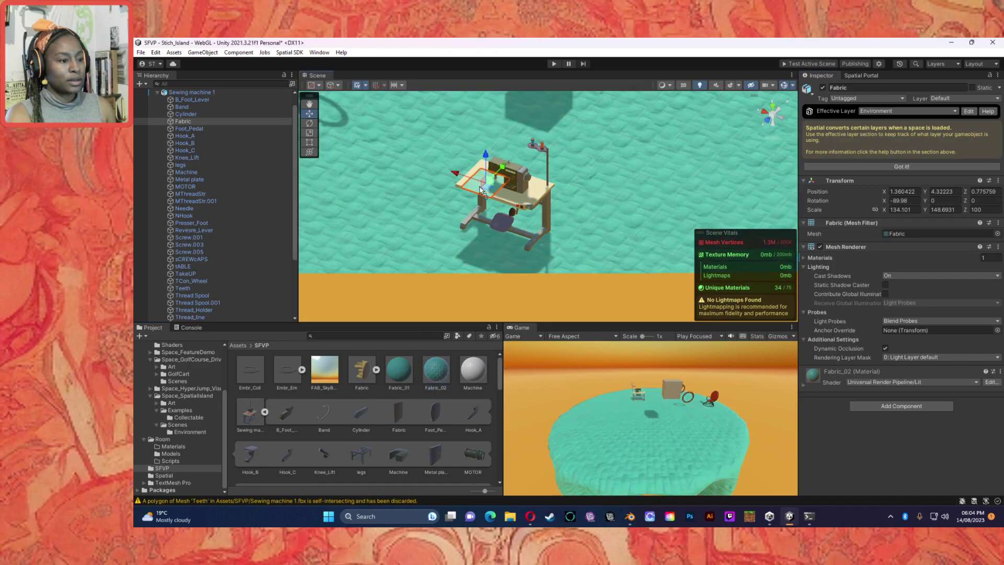
left_click_drag(409, 374, 482, 203)
scroll(482, 203, "up", 5)
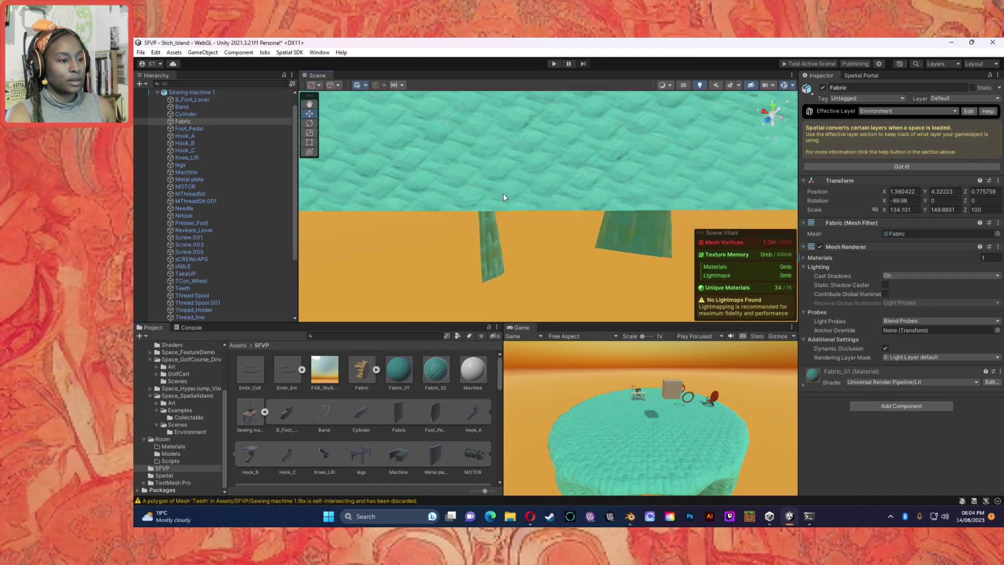
scroll(505, 198, "down", 5)
scroll(504, 197, "down", 2)
Reselect the sewing machine's Fabric part and expand its Fabric_01 material to examine the surface settings.
middle_click_drag(550, 267, 672, 222)
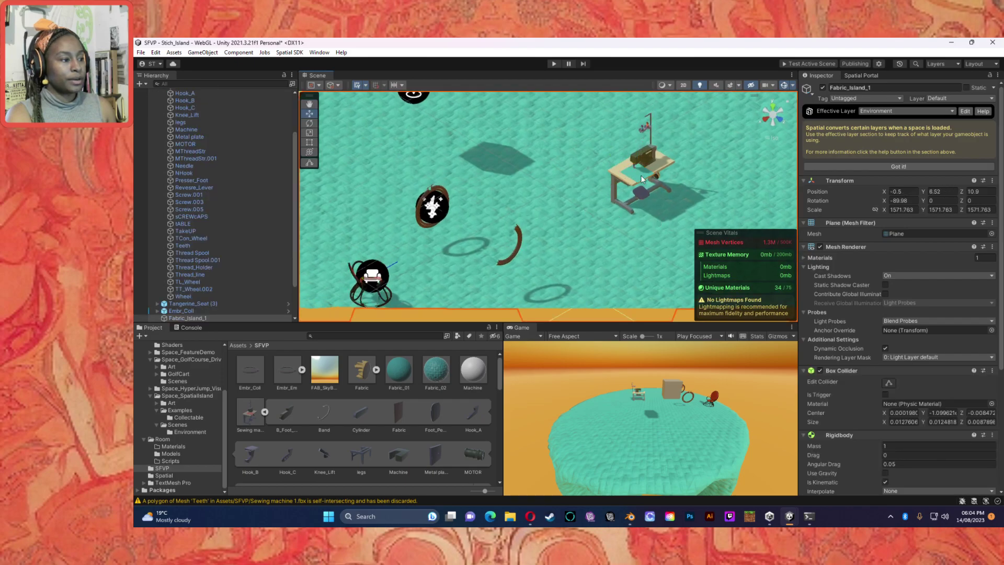
left_click(641, 175)
left_click(642, 183)
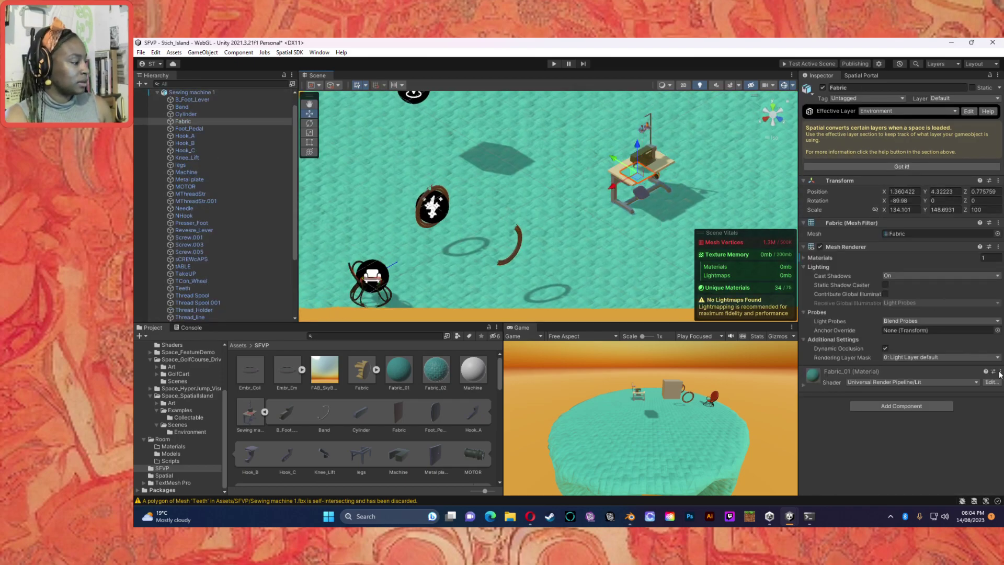
left_click(804, 385)
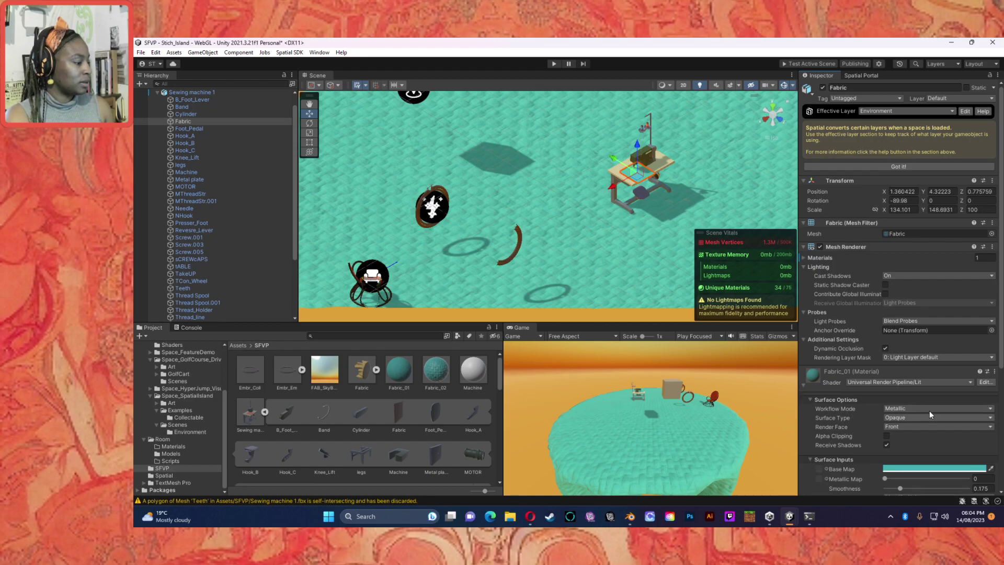
left_click(611, 266)
left_click_drag(622, 252, 560, 199, "alt")
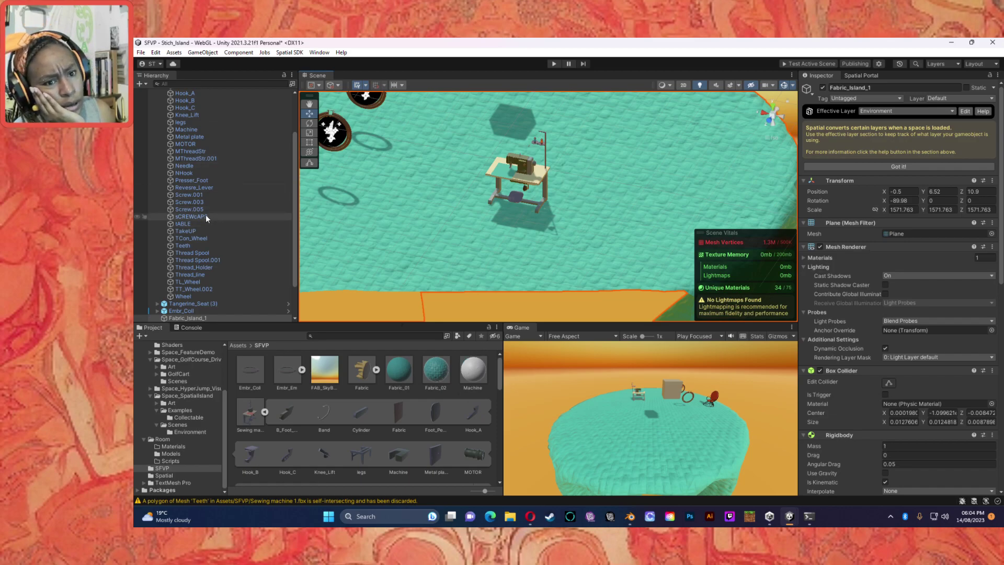
Collapse the Sewing machine 1 part list and save the Stich_Island scene.
scroll(204, 210, "up", 3)
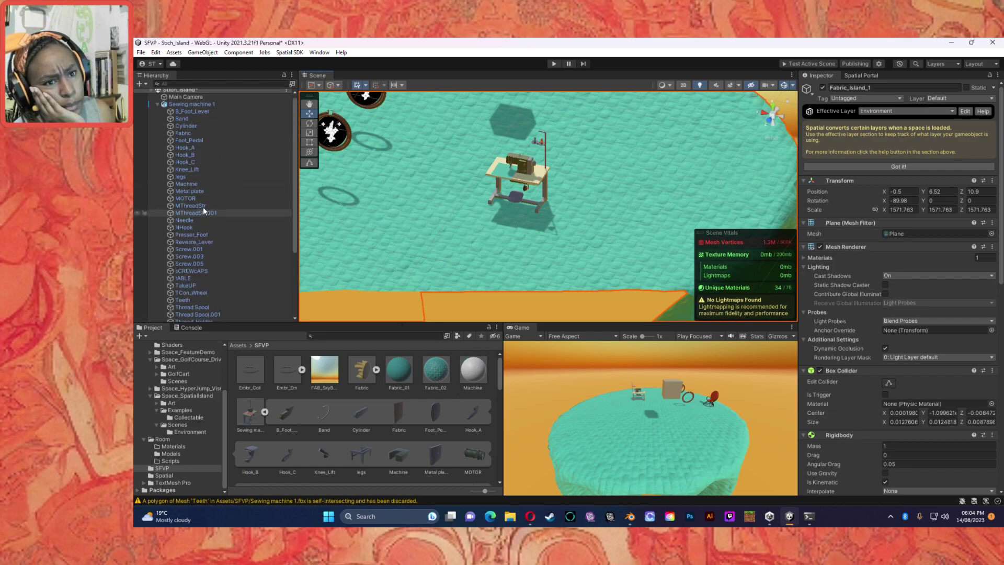
left_click(158, 105)
scroll(467, 200, "down", 3)
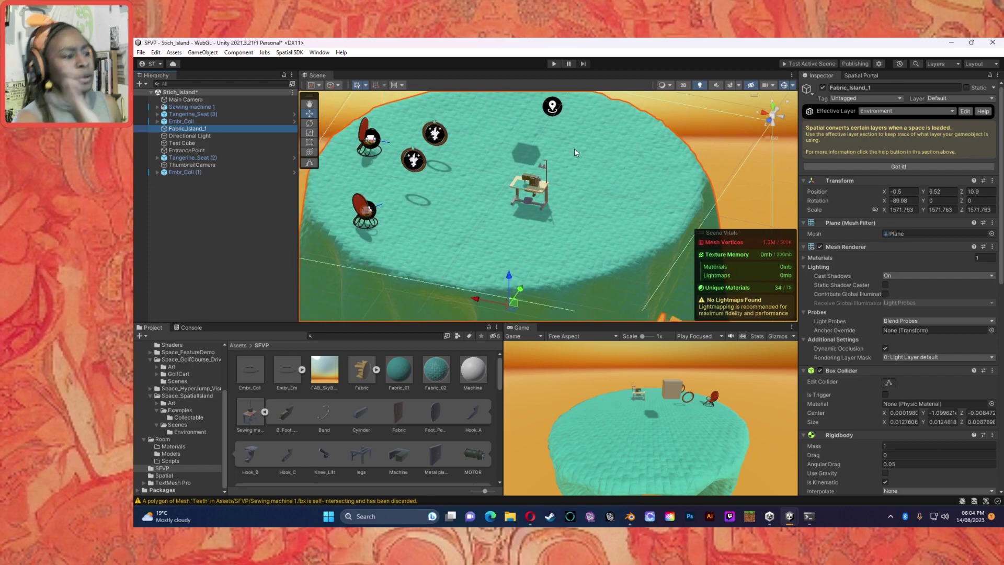
key("ctrl+s")
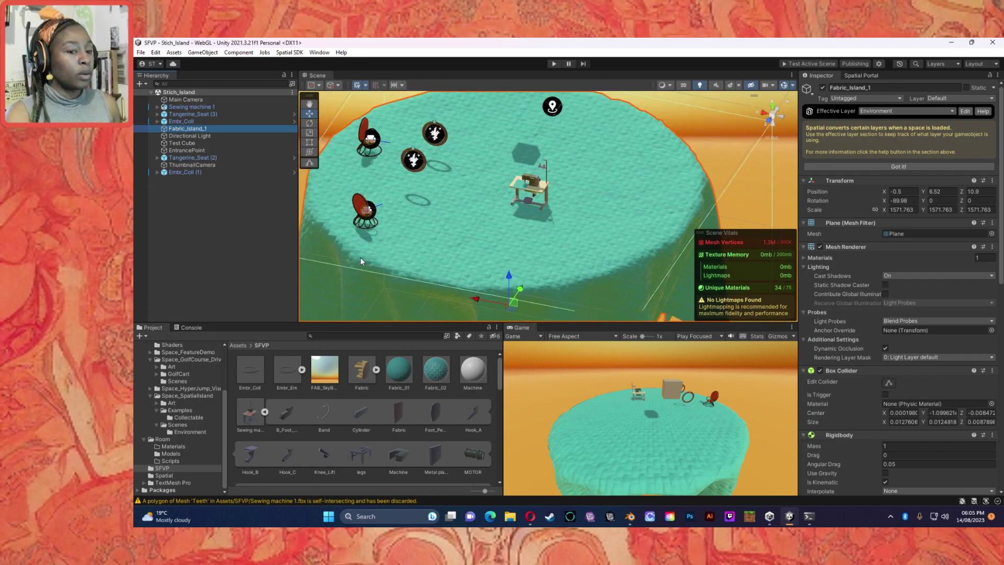
Add a Box Collider component to the Sewing machine 1 object.
left_click(218, 107)
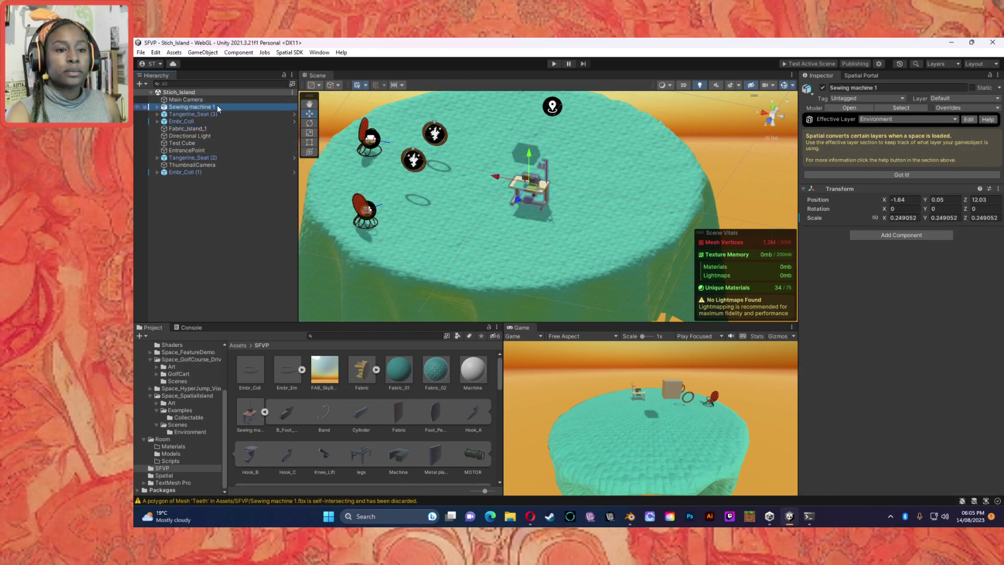
left_click(881, 237)
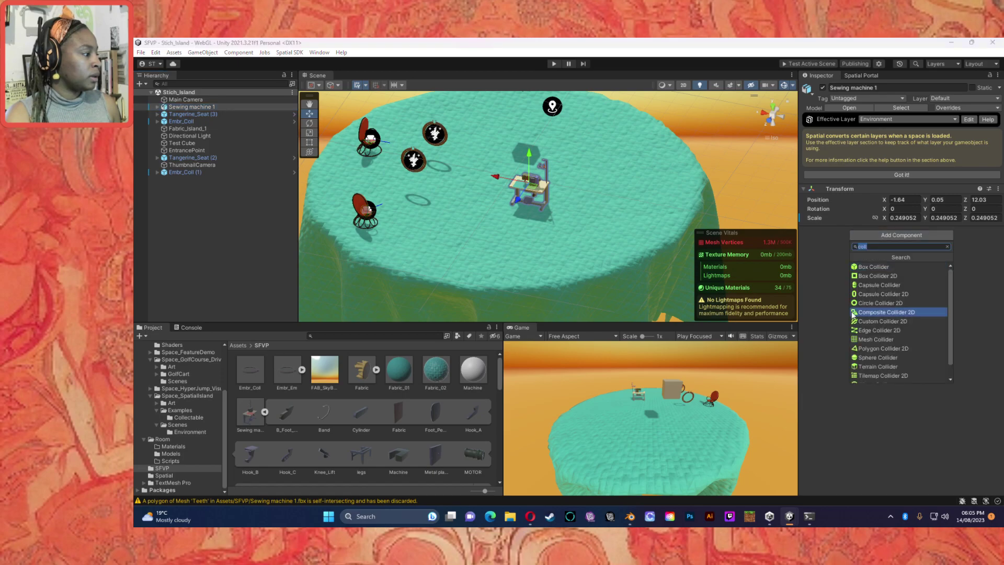
left_click(877, 267)
Edit the sewing machine's box collider in the front view to fit the tabletop, about 7.32 wide and 1.14 high.
scroll(559, 230, "up", 10)
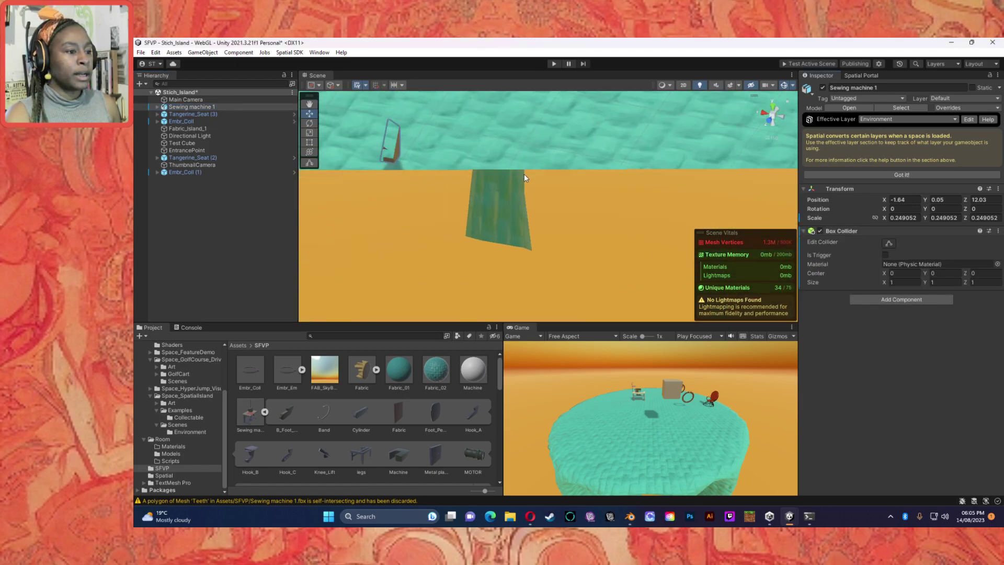
scroll(525, 178, "down", 5)
left_click(890, 245)
left_click_drag(477, 185, 481, 123)
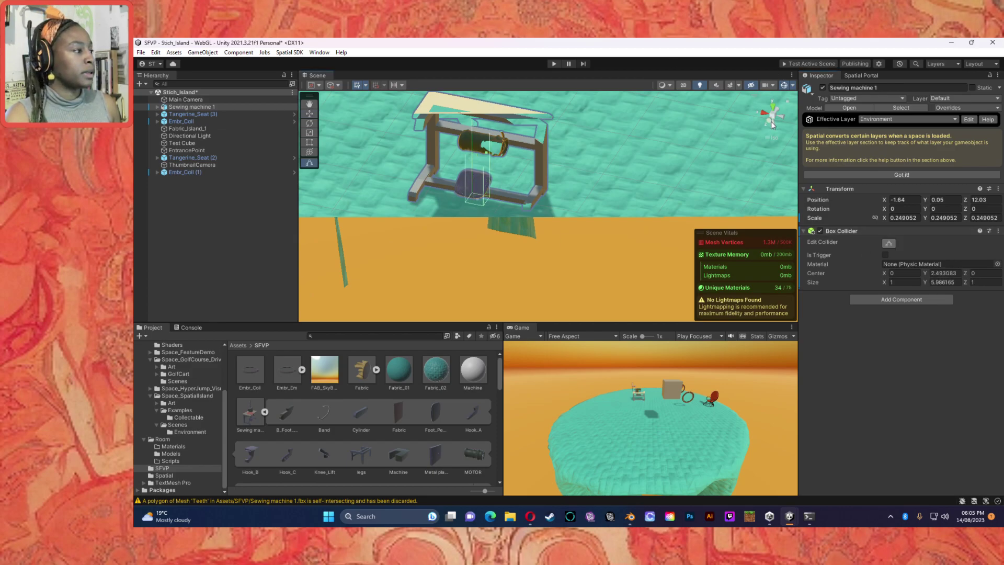
left_click(771, 125)
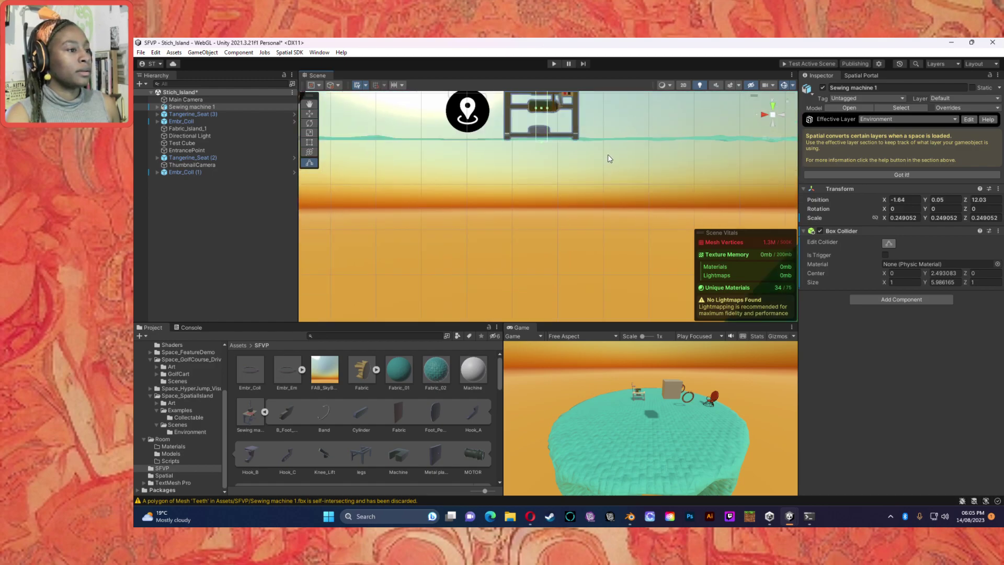
key("f")
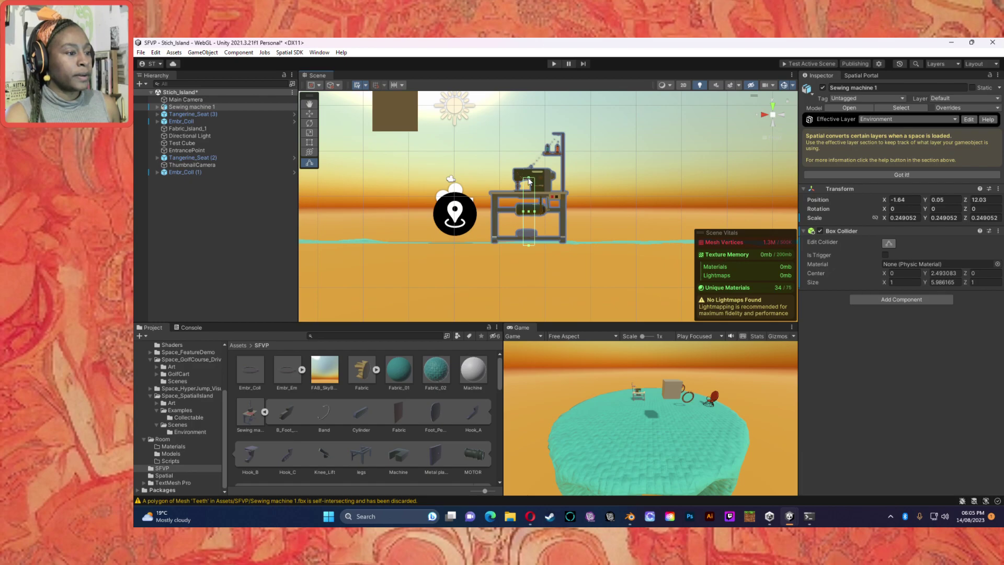
left_click_drag(528, 181, 569, 212)
left_click_drag(528, 245, 530, 211)
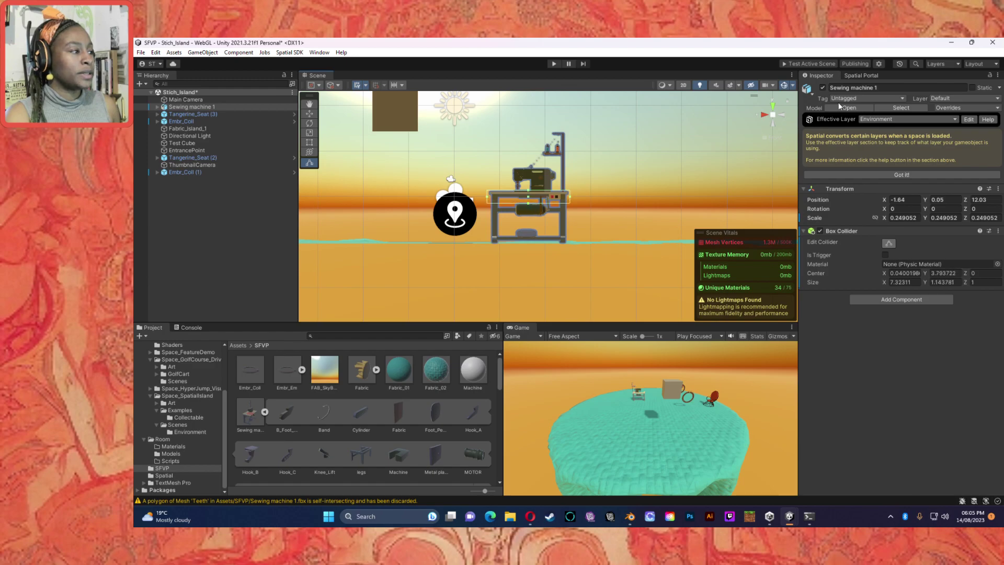
Extend the box collider in the side view to cover the tabletop's depth, about 4.60, and thin its height to about 0.98.
left_click(784, 116)
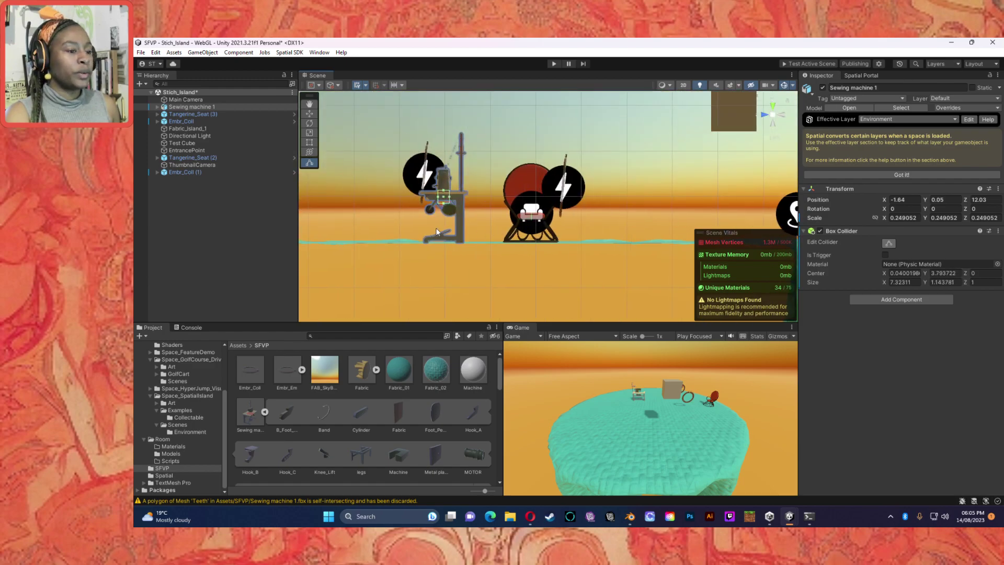
left_click_drag(451, 199, 417, 202)
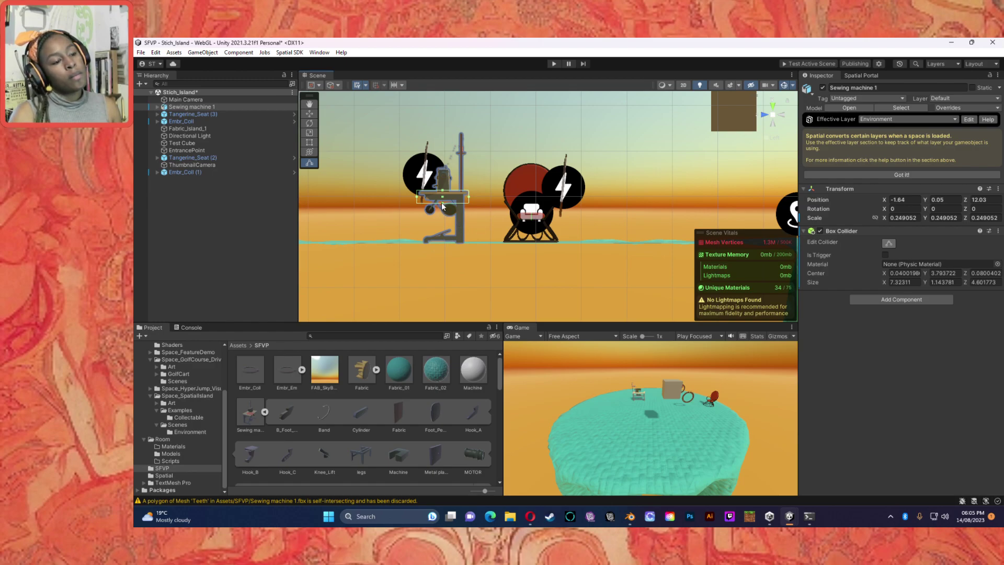
left_click_drag(442, 206, 618, 281)
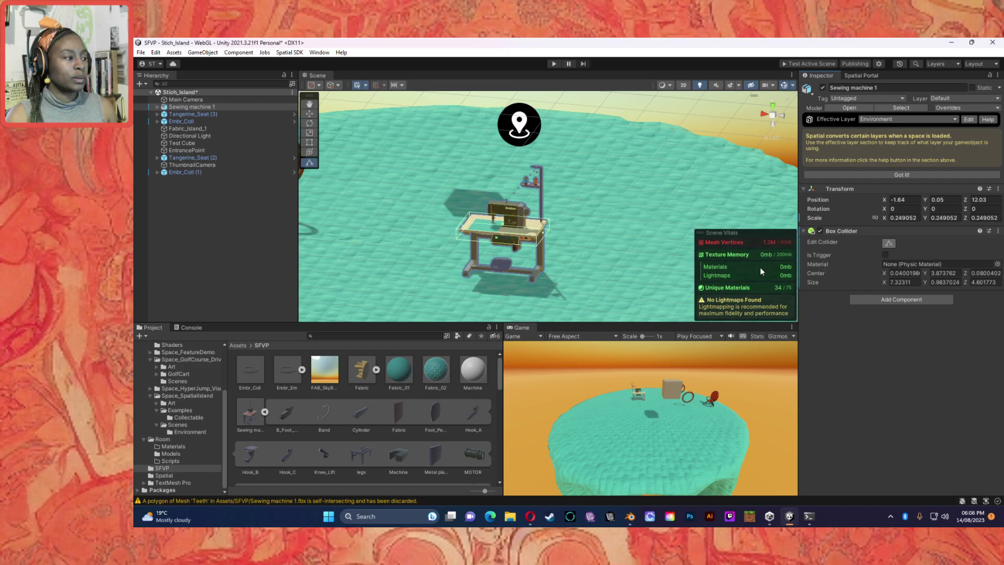
Copy the Rigidbody component from the Test Cube object.
left_click(886, 300)
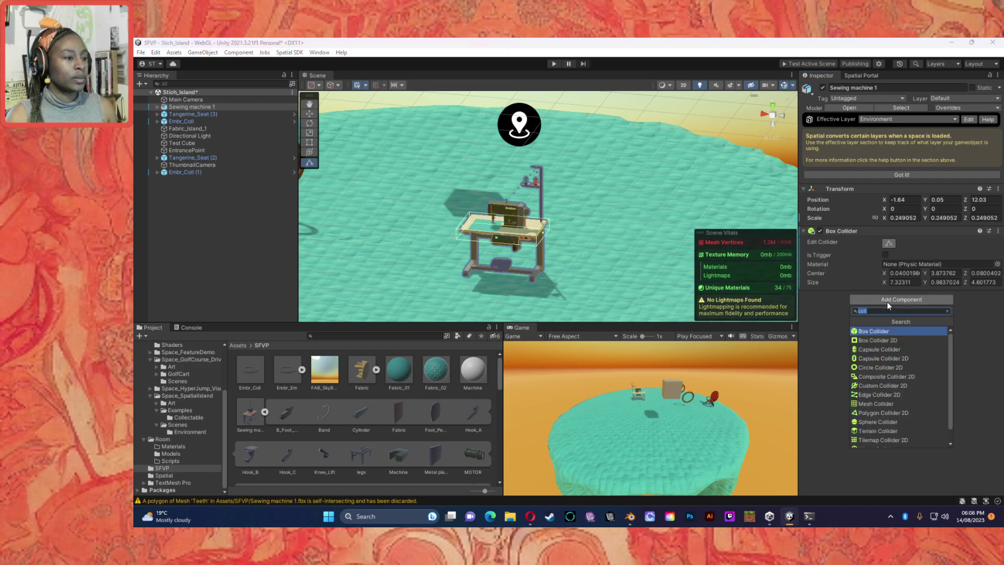
scroll(498, 195, "down", 5)
left_click(490, 114)
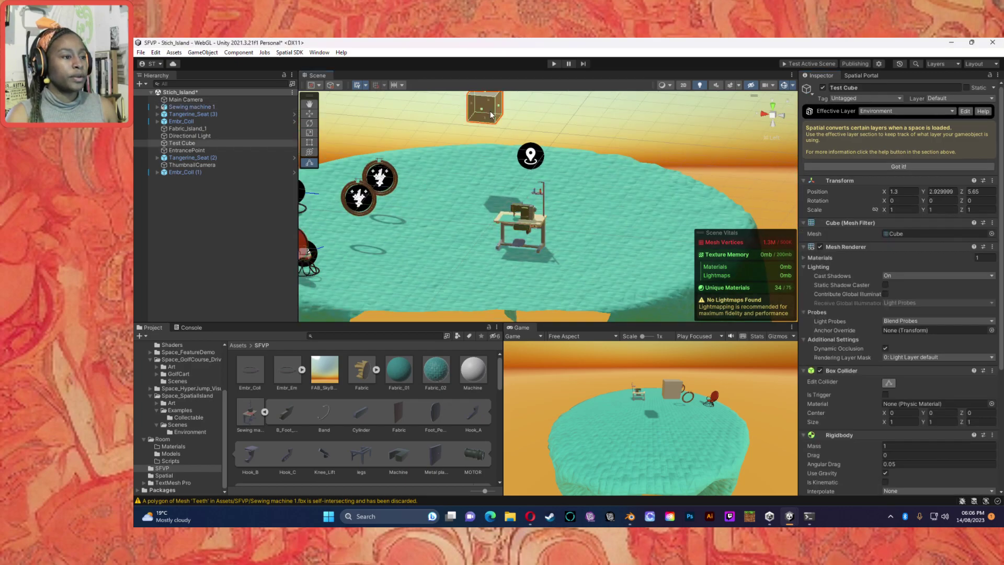
scroll(857, 367, "down", 5)
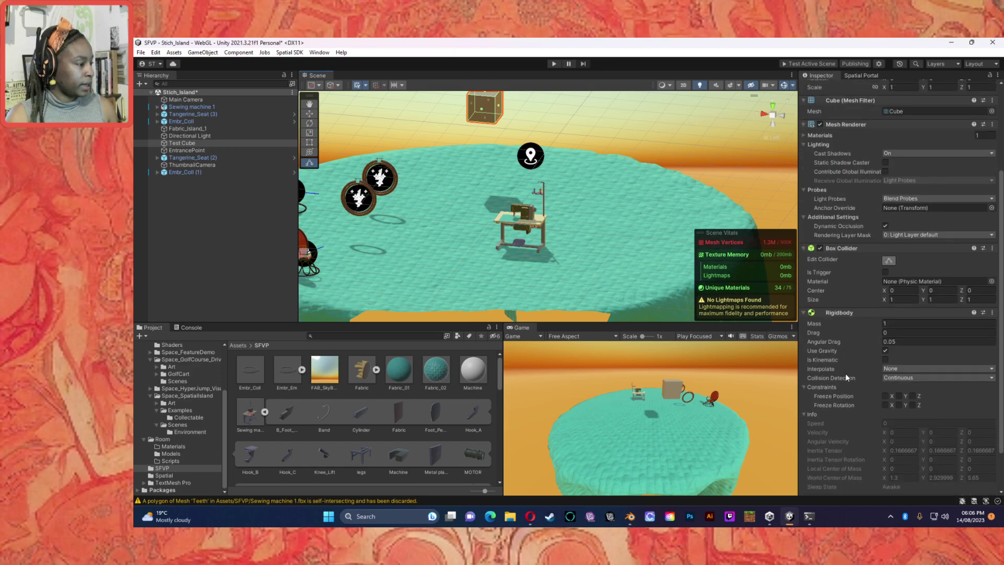
left_click(990, 314)
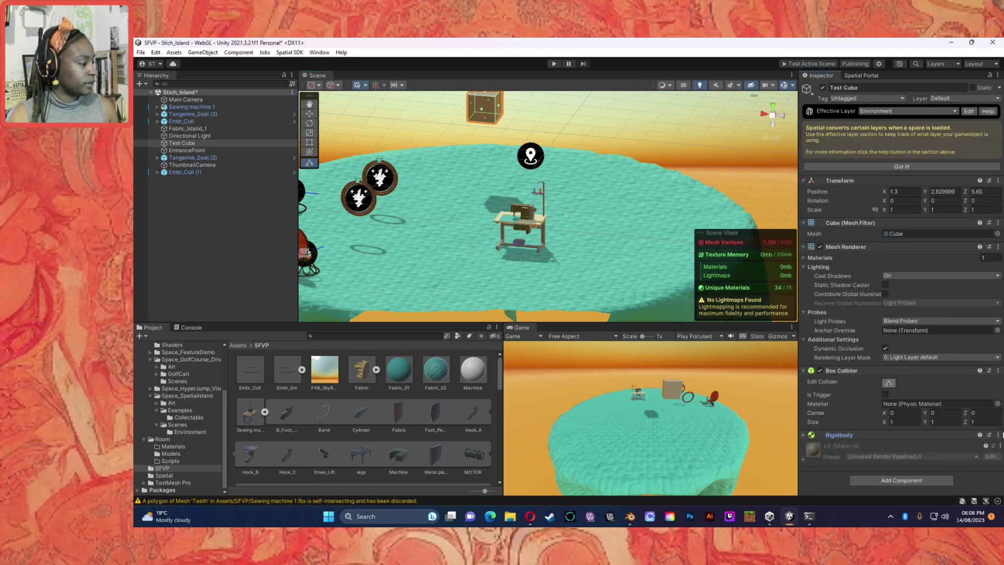
left_click(979, 437)
left_click(989, 438)
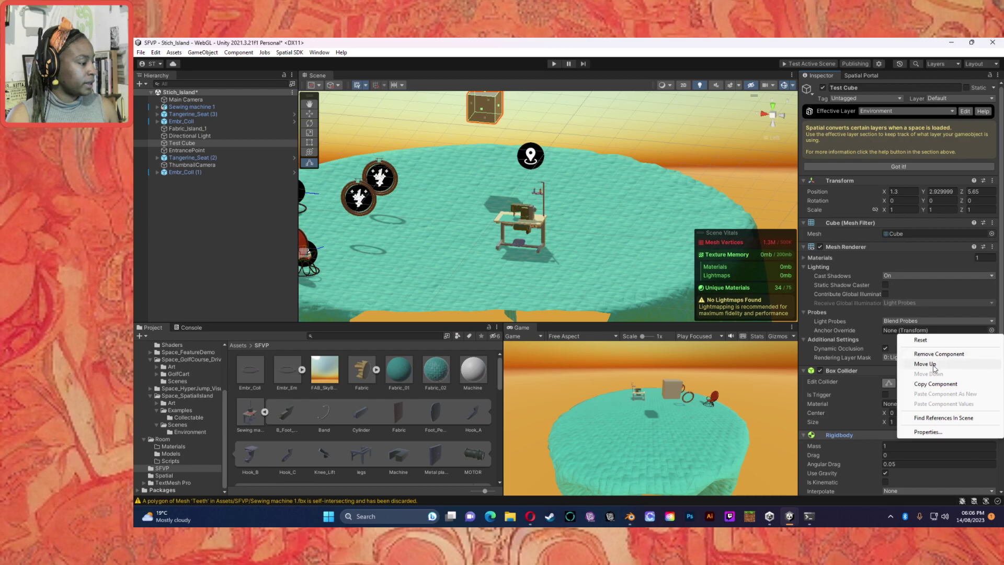
left_click(911, 378)
Paste the copied Rigidbody as a new component on Sewing machine 1.
left_click(524, 219)
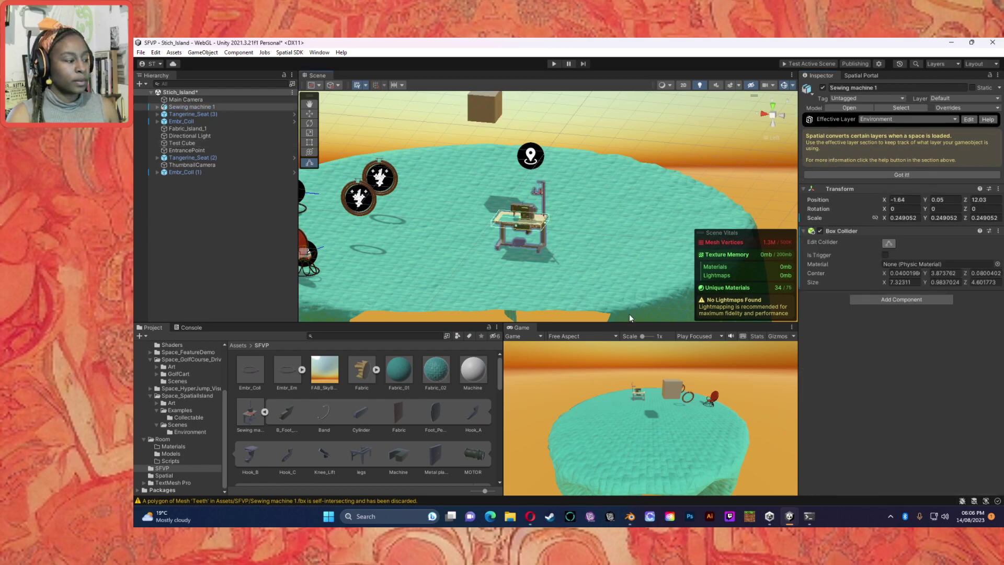
left_click(891, 300)
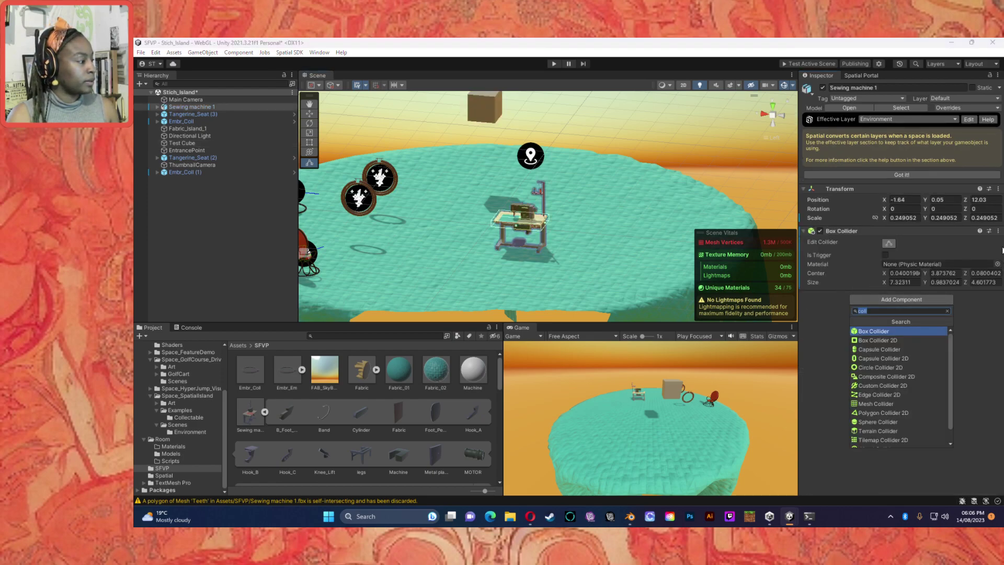
left_click(997, 230)
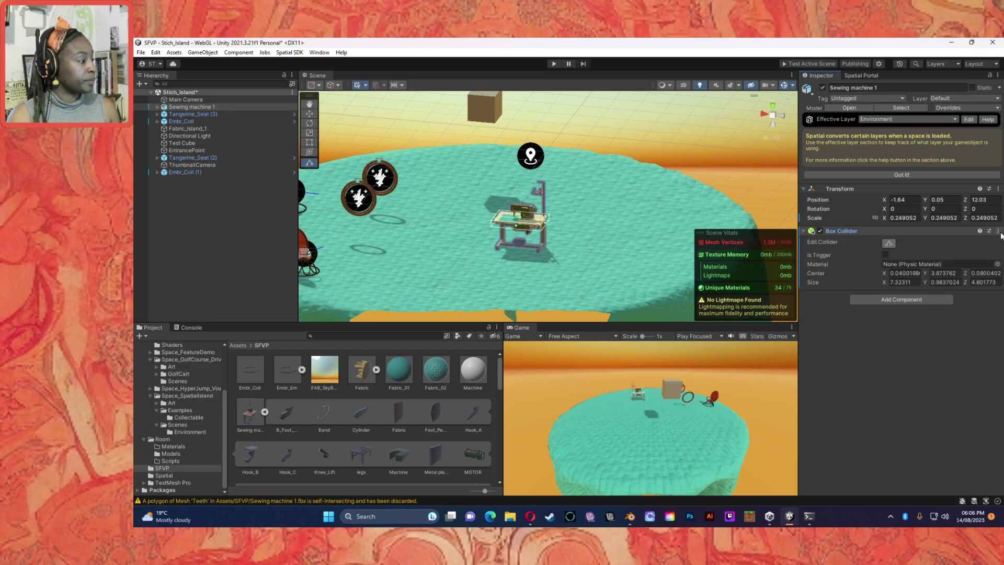
left_click(998, 231)
left_click(935, 306)
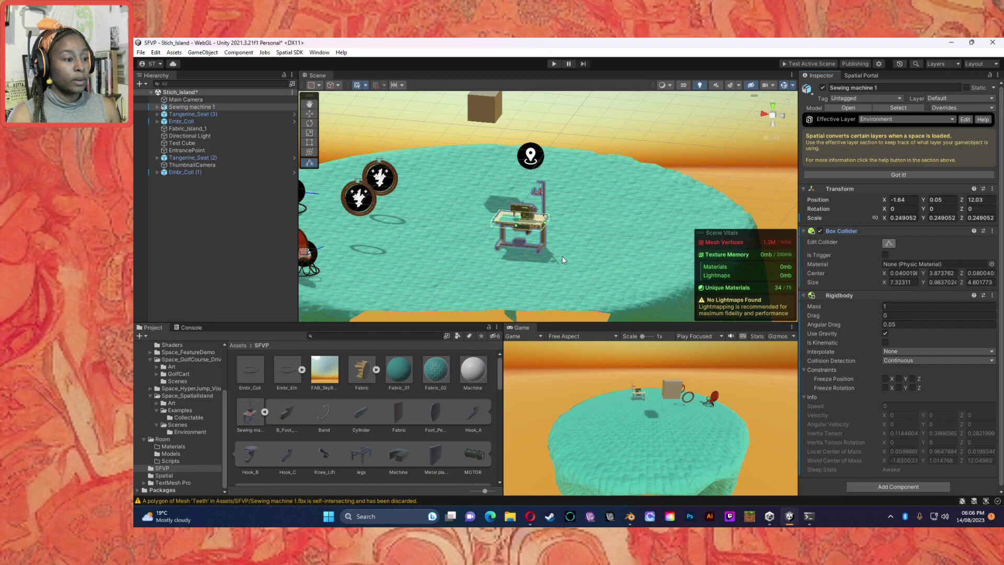
Paste the copied Rigidbody as a new component on the Tangerine_Seat (2) chair and collapse then re-expand its Mesh Collider settings.
left_click(533, 263)
left_click_drag(507, 237, 309, 232, "alt")
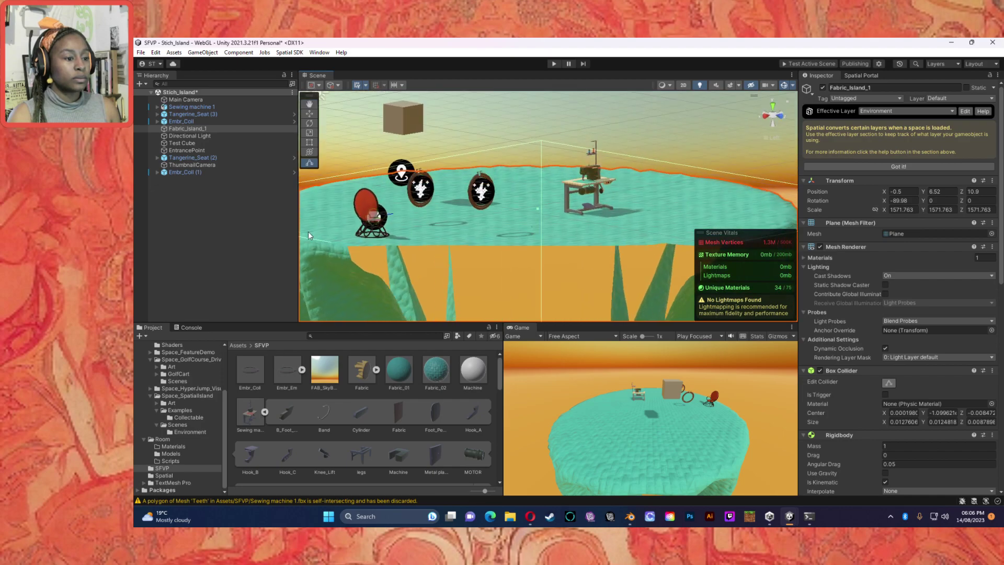
left_click(376, 205)
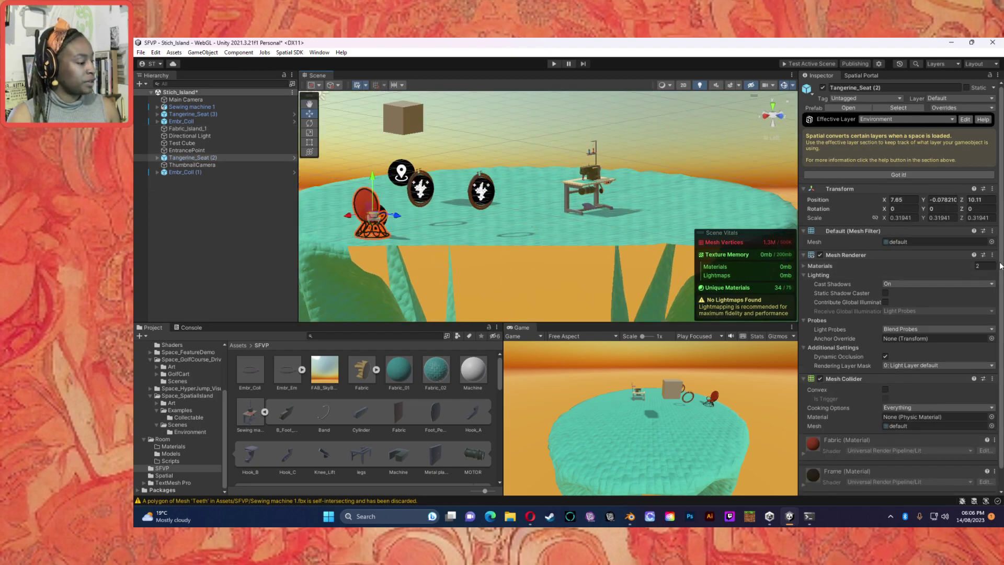
left_click(989, 255)
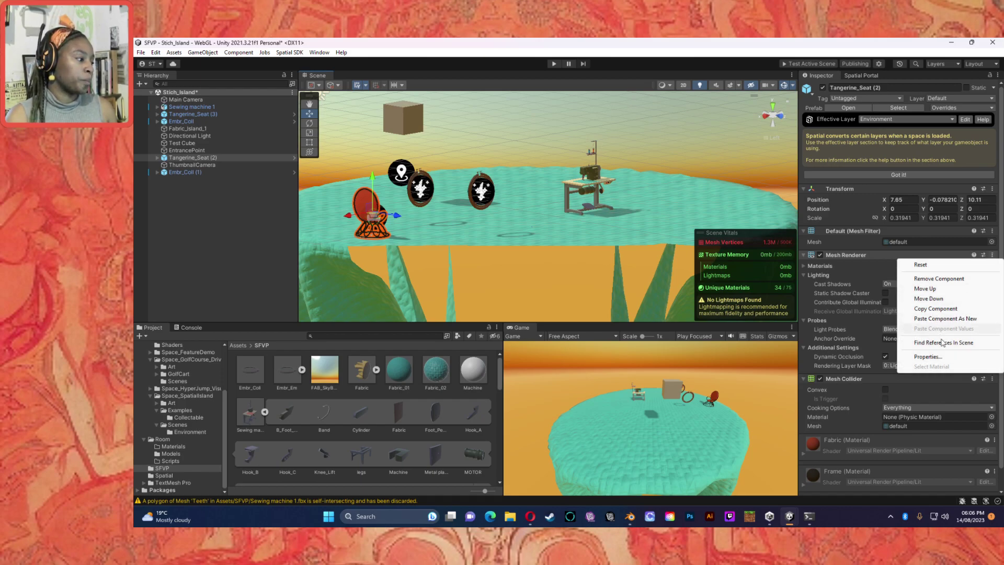
left_click(996, 380)
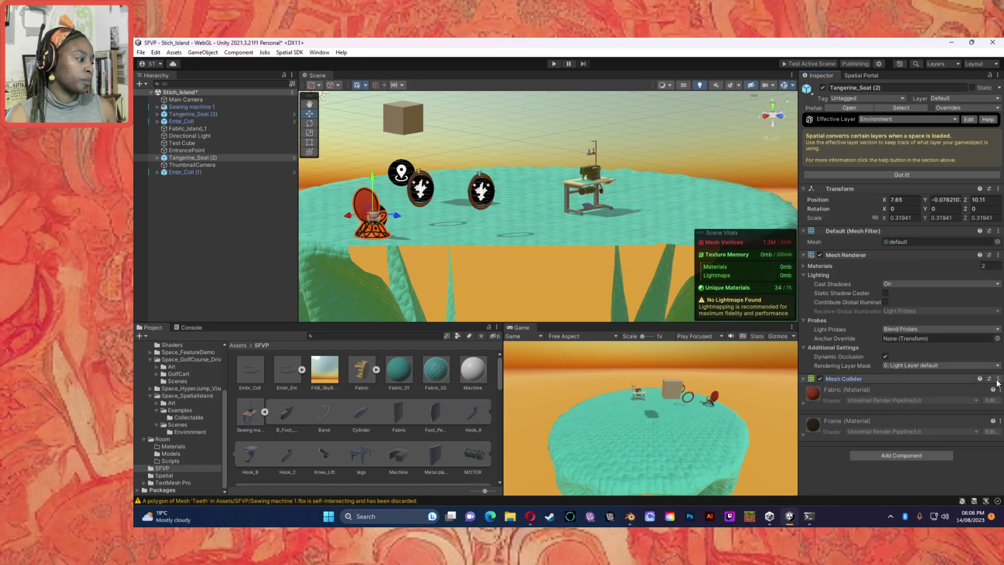
left_click(996, 379)
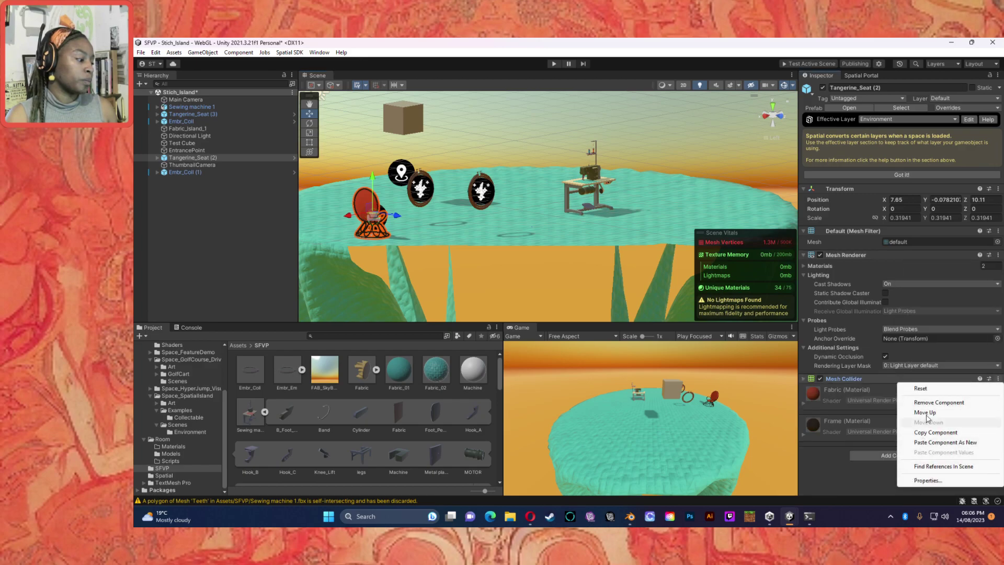
left_click(930, 442)
scroll(850, 435, "down", 2)
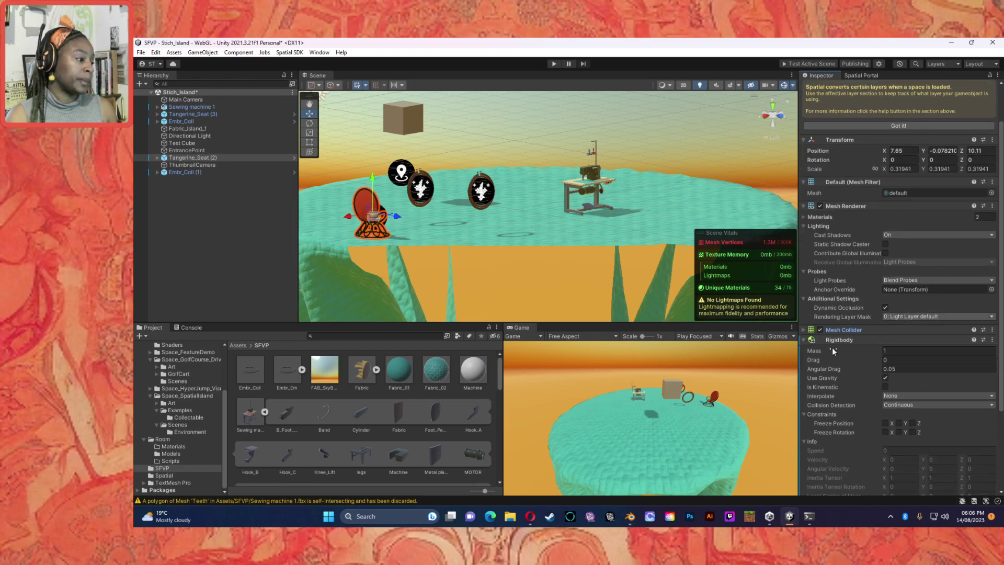
left_click(803, 330)
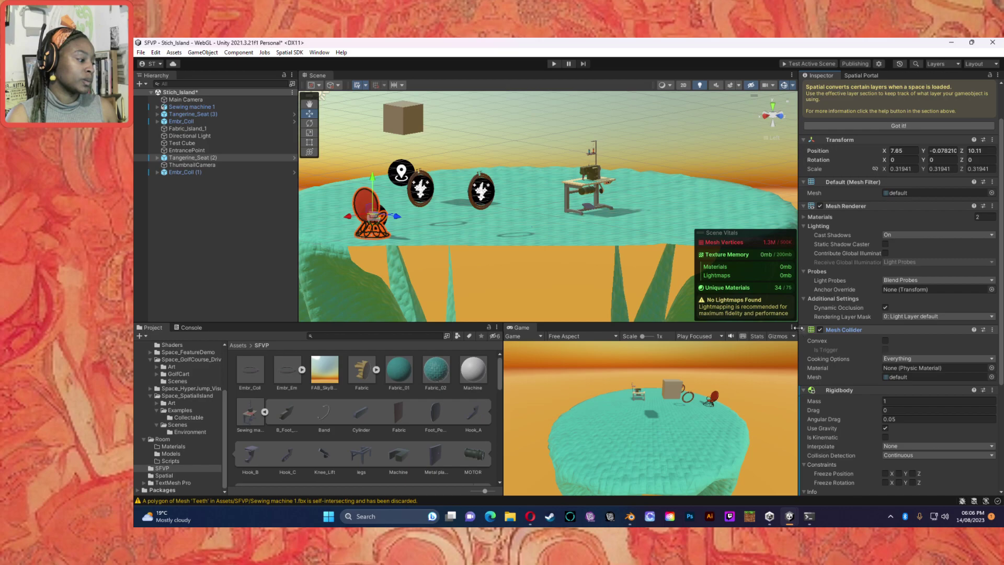
Select the Particles object inside the Embr_Coll collectible.
left_click(480, 231)
right_click_drag(486, 233, 394, 218)
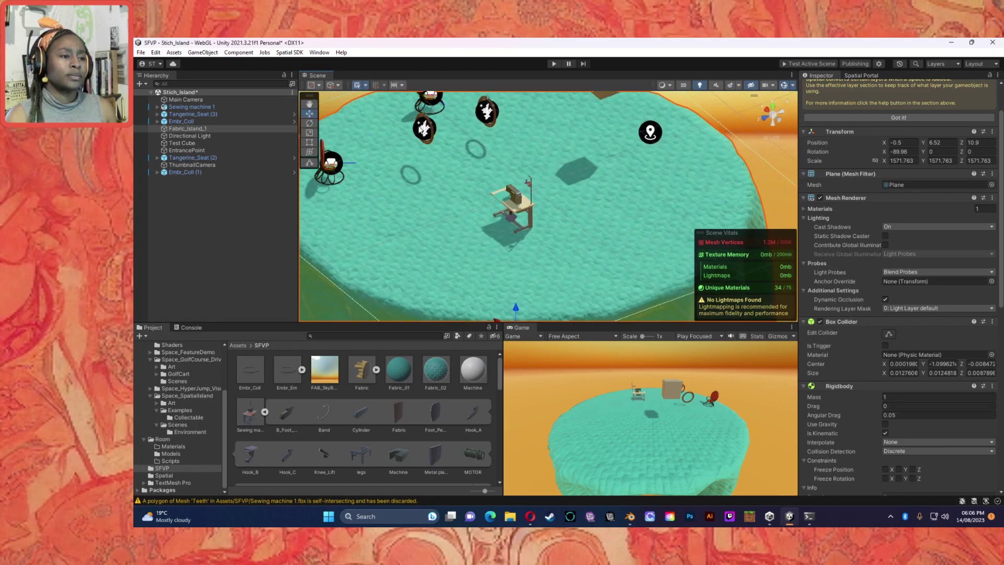
left_click(421, 127)
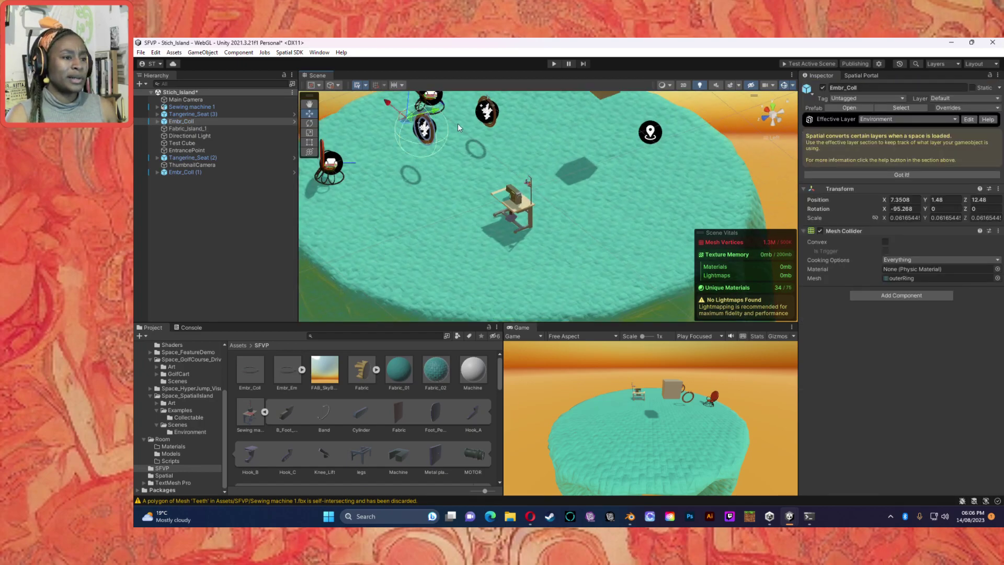
left_click(157, 121)
left_click(190, 157)
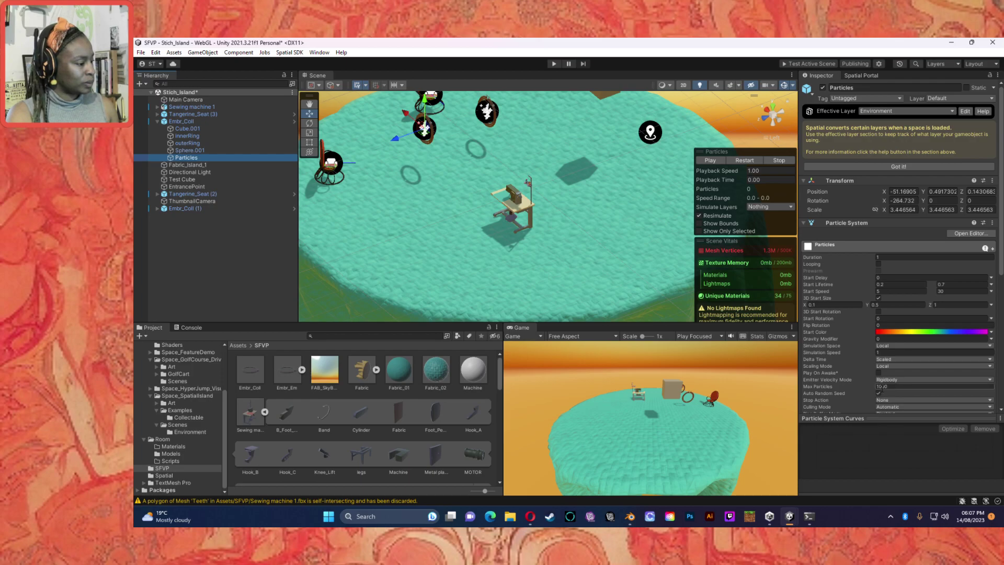
Examine the particle system's Shape module, including the available emitter shapes and the textures offered for it.
scroll(881, 390, "down", 1)
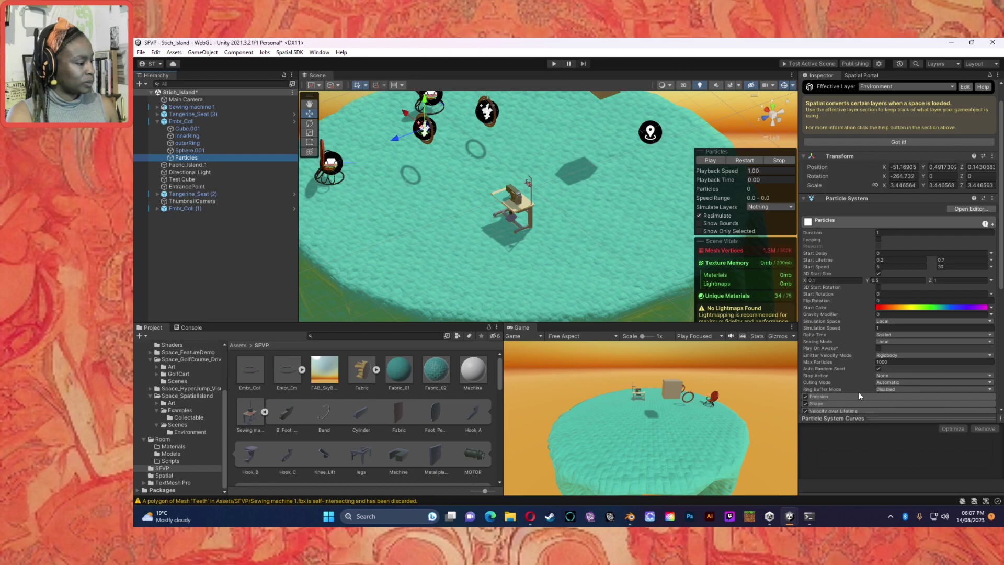
scroll(839, 392, "down", 2)
scroll(836, 376, "down", 1)
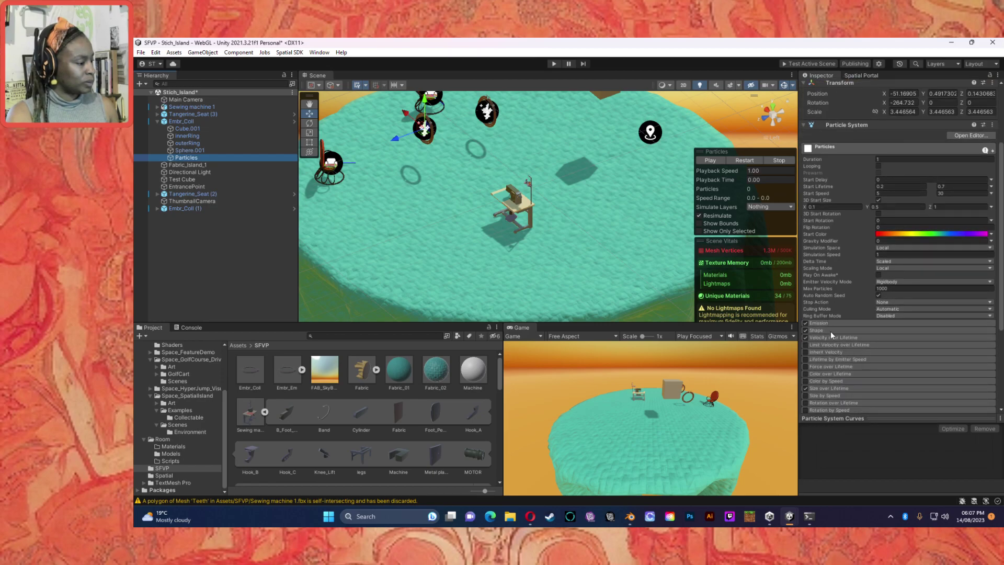
left_click(830, 331)
scroll(873, 353, "down", 1)
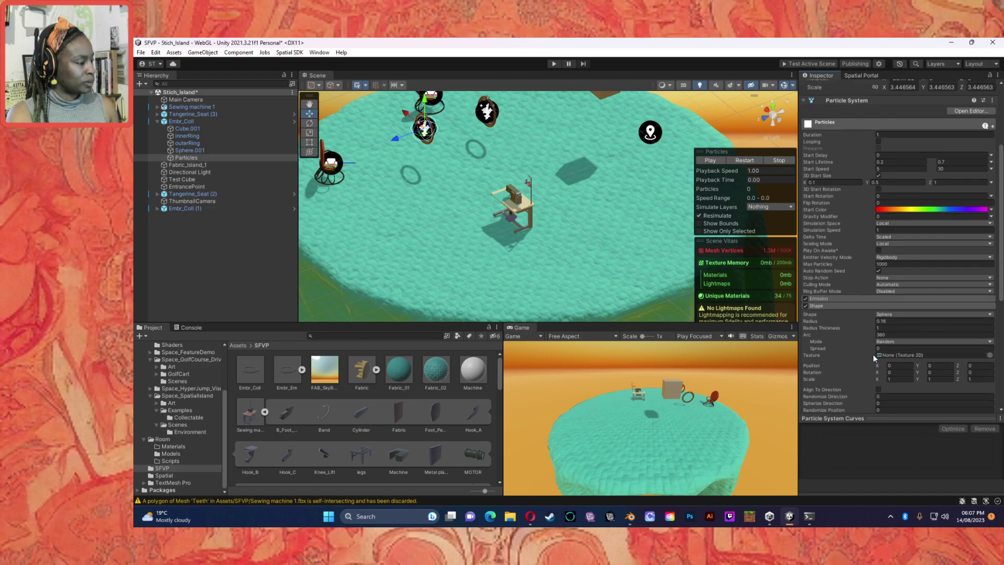
left_click(895, 315)
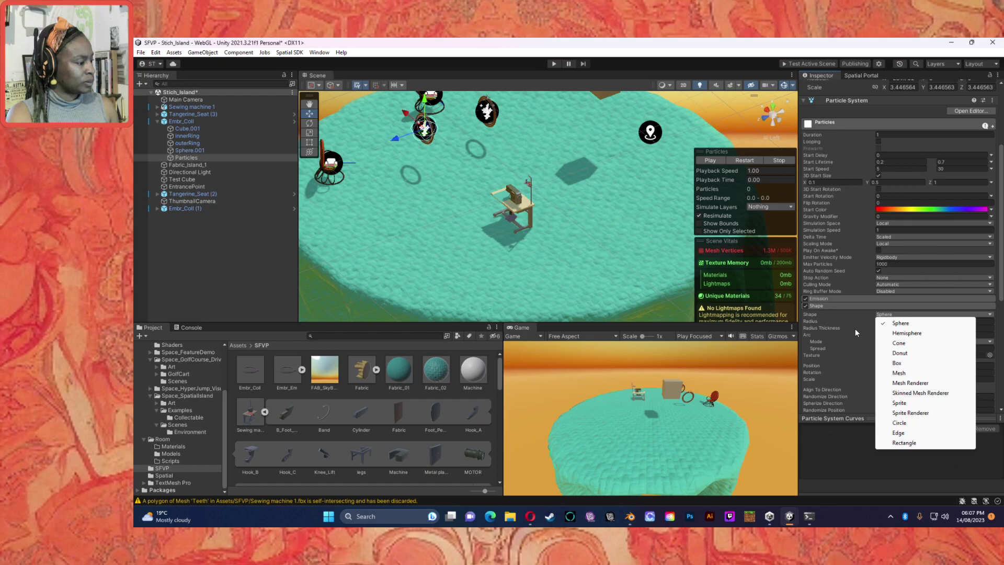
left_click(840, 325)
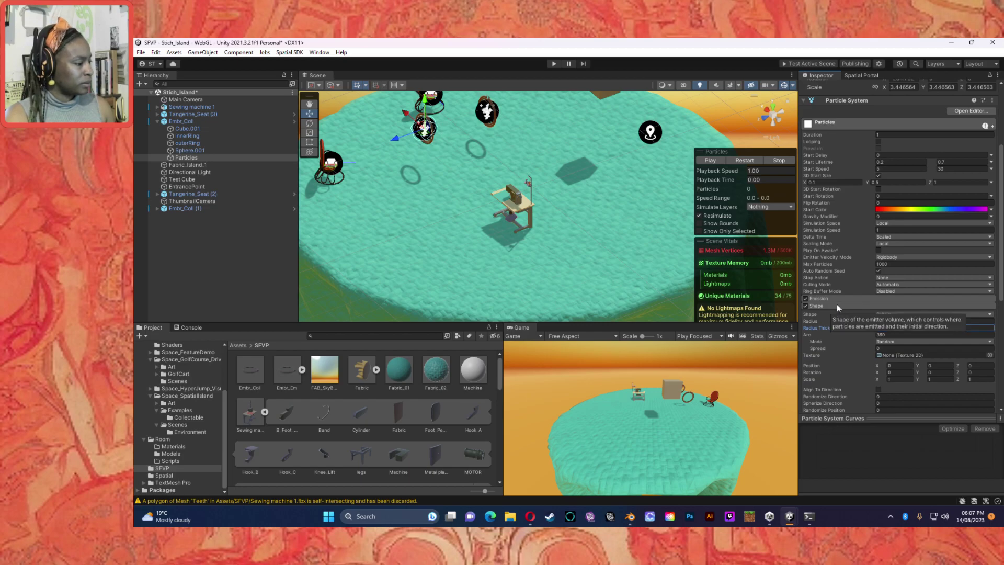
left_click(989, 355)
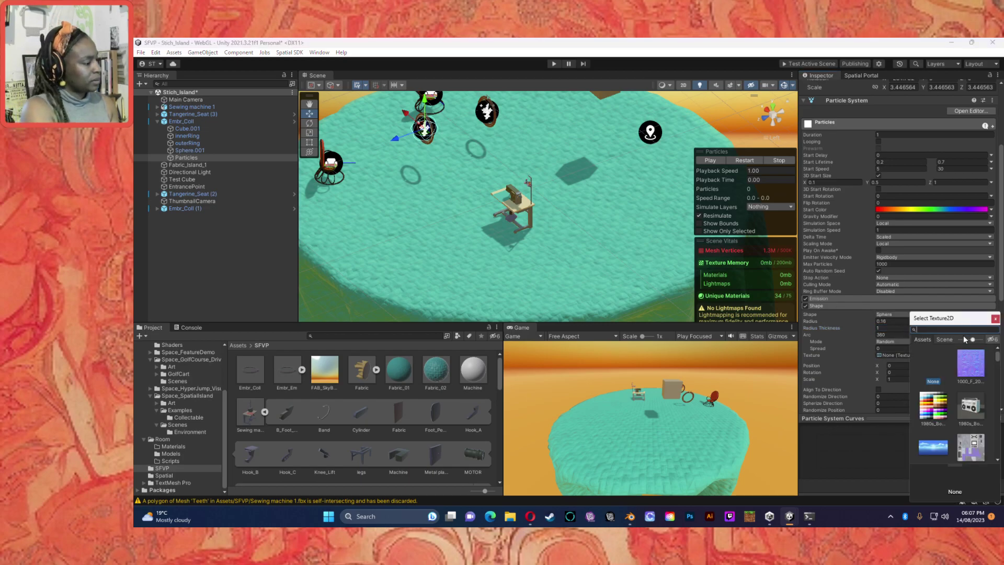
scroll(967, 400, "down", 2)
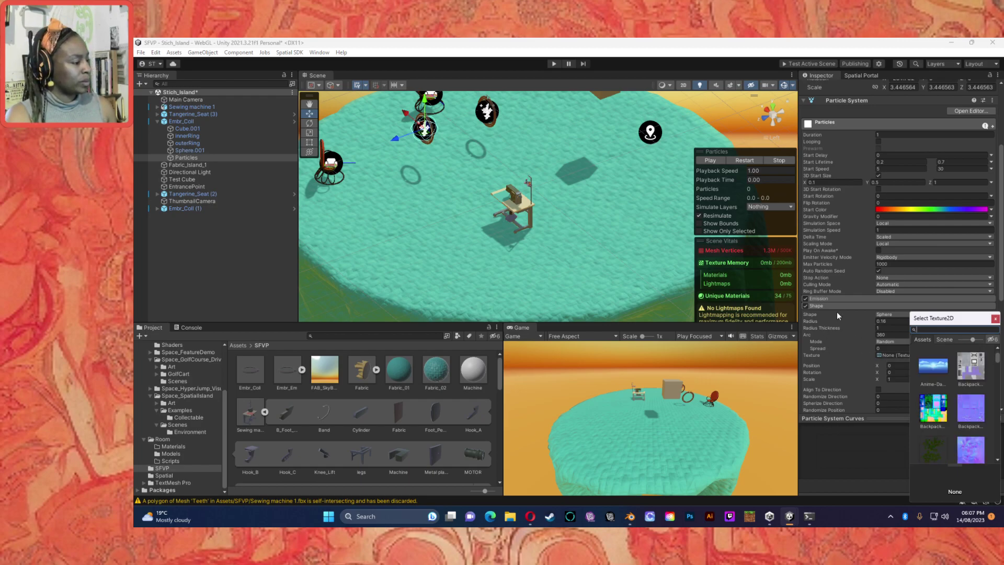
Examine the particle system's Emission settings and its Size over Lifetime curve for the Y axis.
left_click(827, 299)
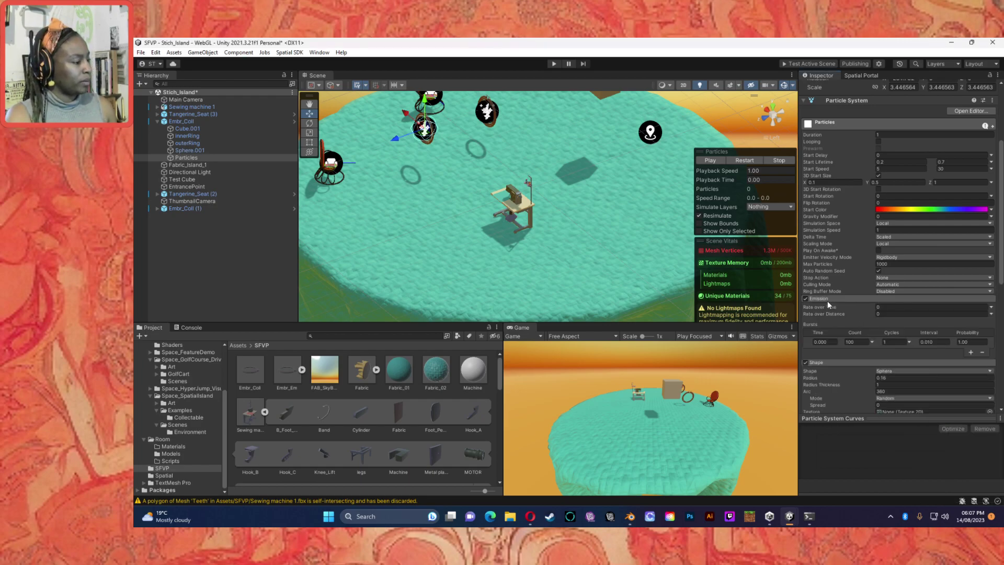
left_click(832, 359)
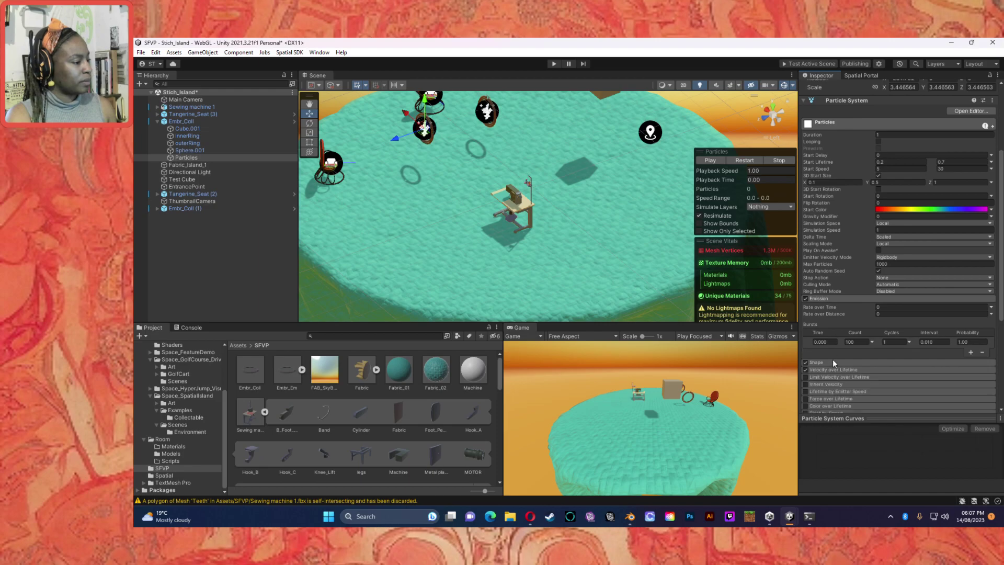
left_click(829, 302)
scroll(828, 394, "down", 1)
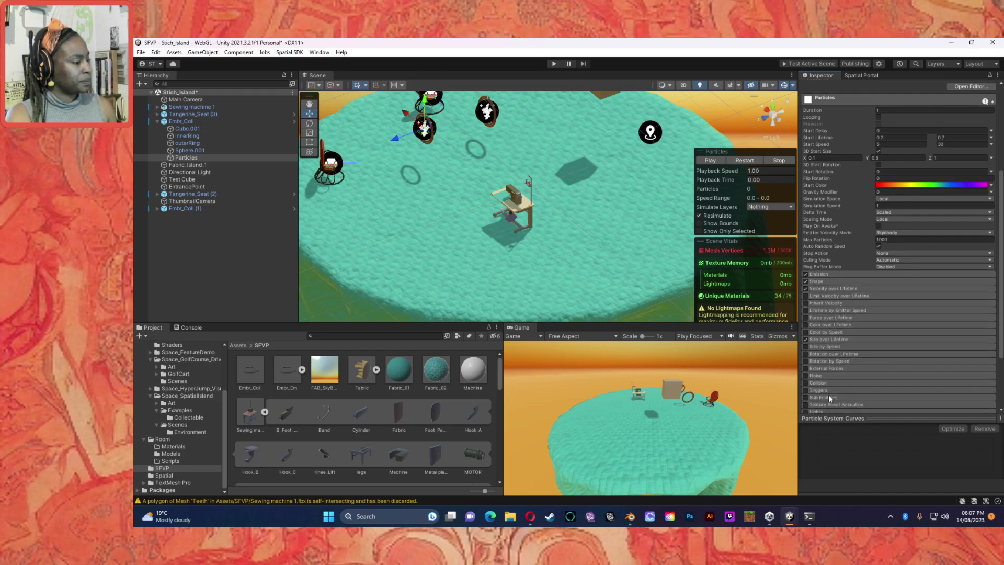
left_click(836, 340)
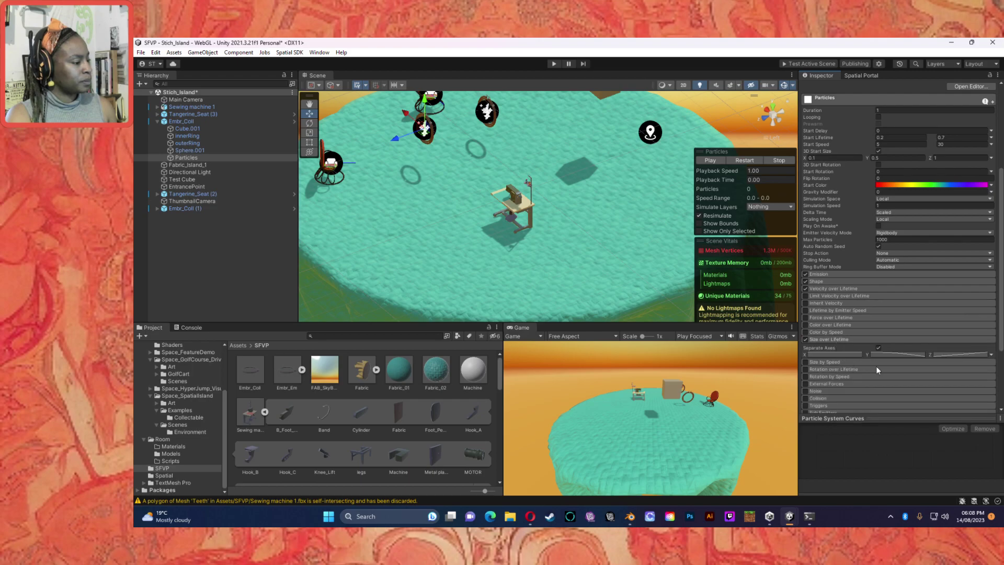
left_click(890, 353)
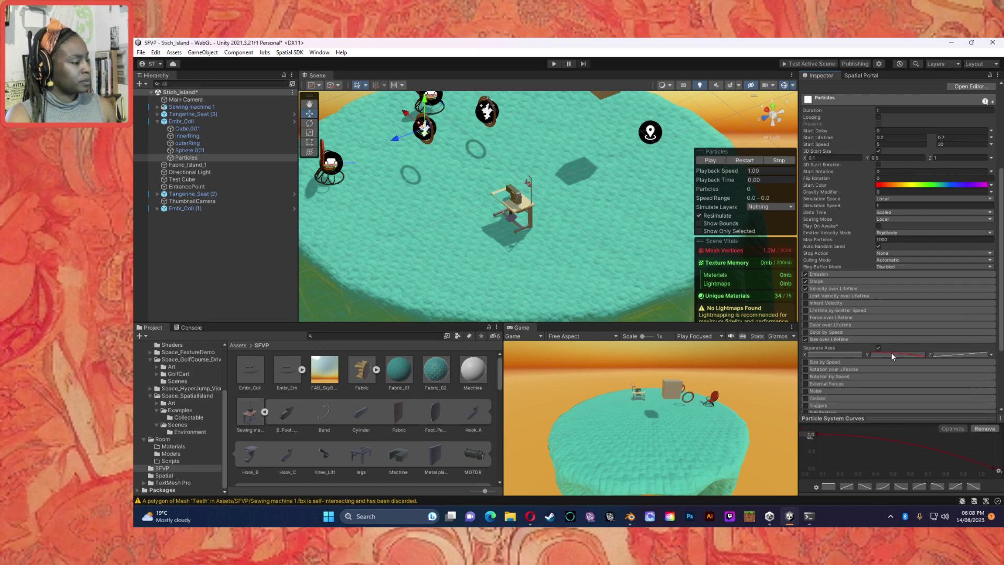
left_click(816, 340)
Set the Length Scale of the stretched billboard particles to 1.5 in the Renderer module.
scroll(830, 380, "down", 3)
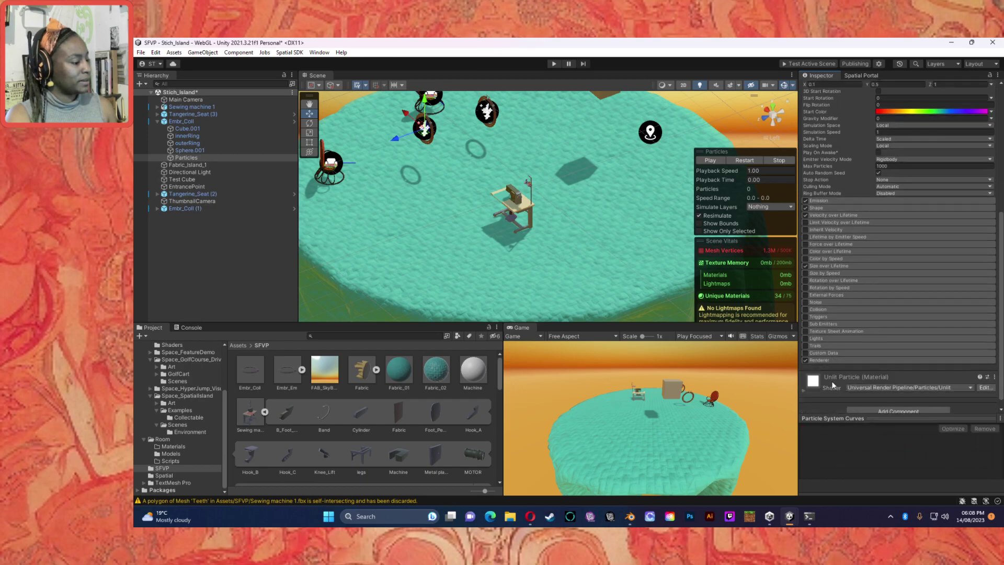
left_click(837, 359)
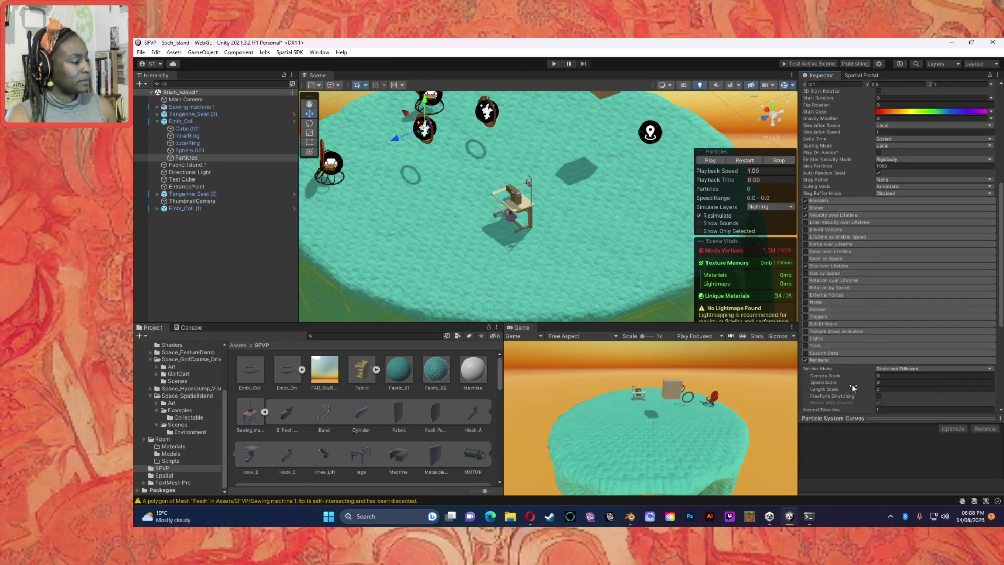
scroll(852, 384, "down", 3)
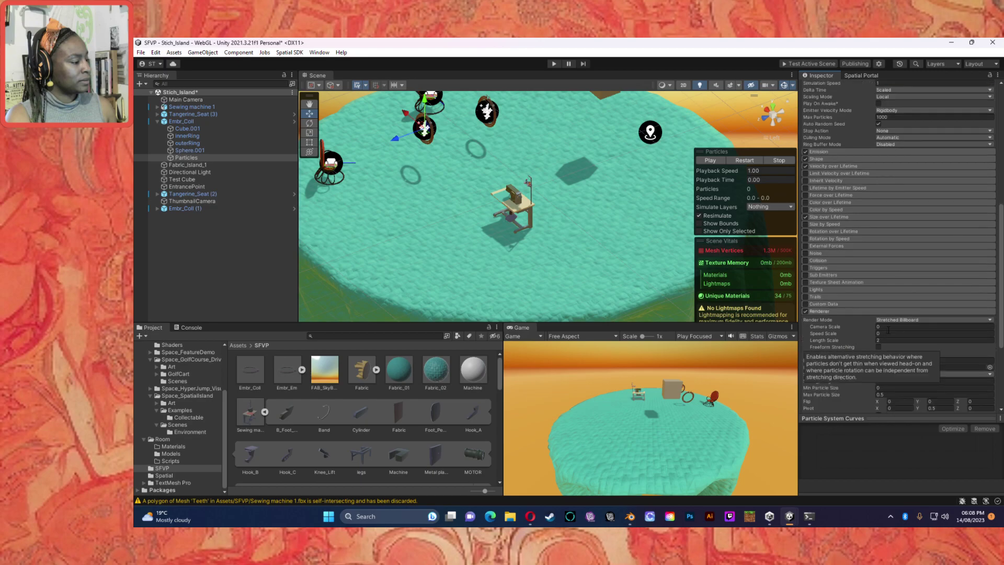
left_click(917, 320)
left_click(842, 350)
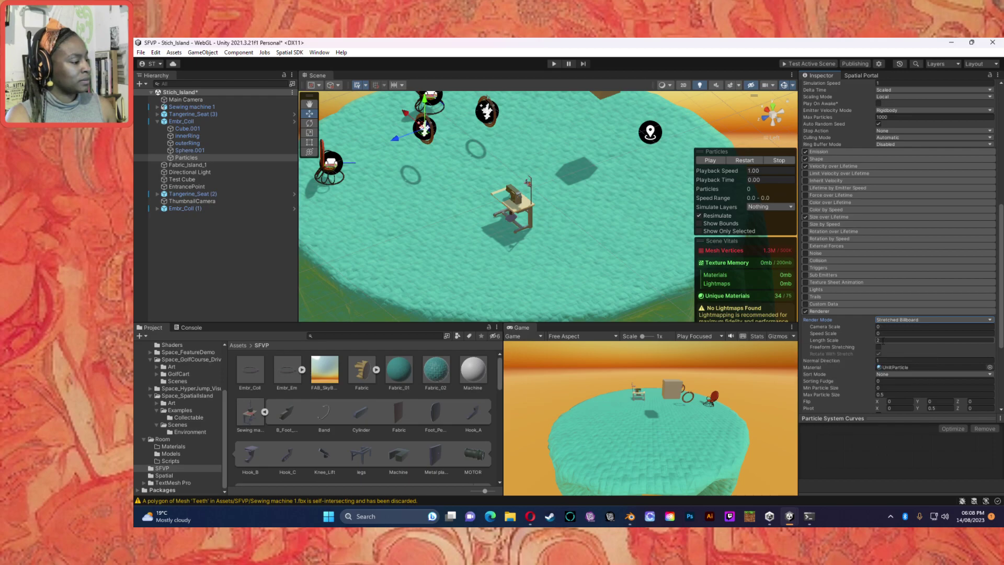
left_click(883, 340)
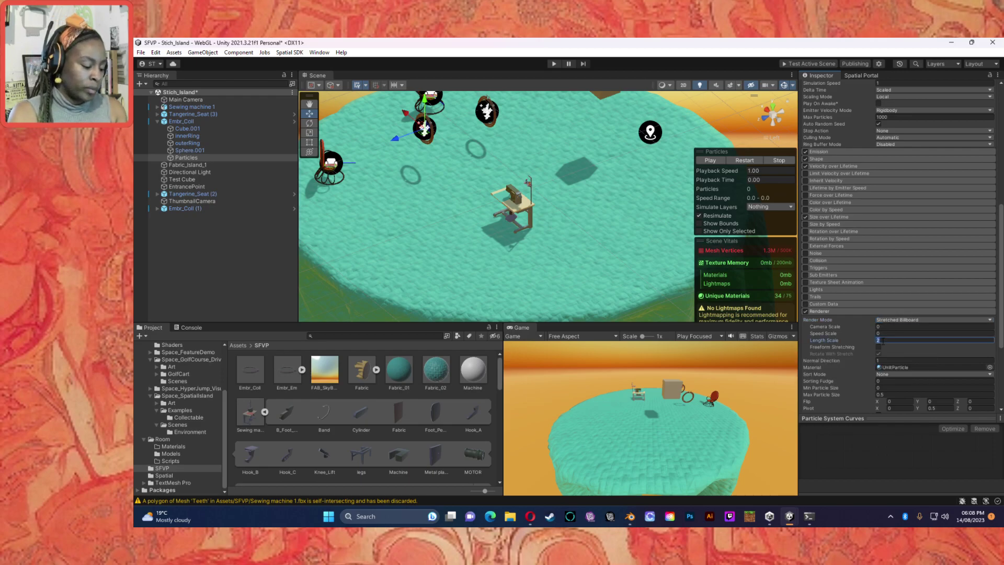
type("1.5")
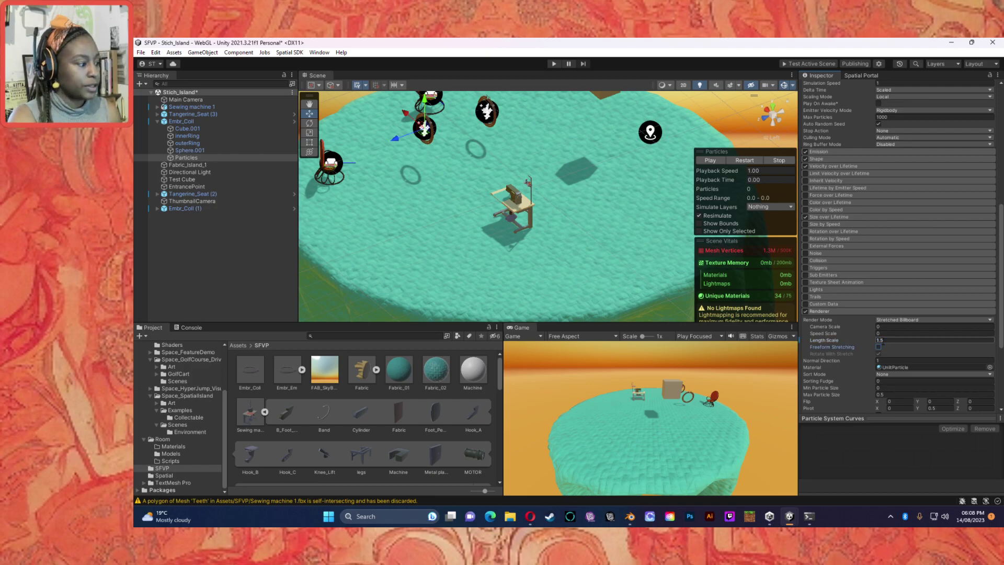
key("Tab")
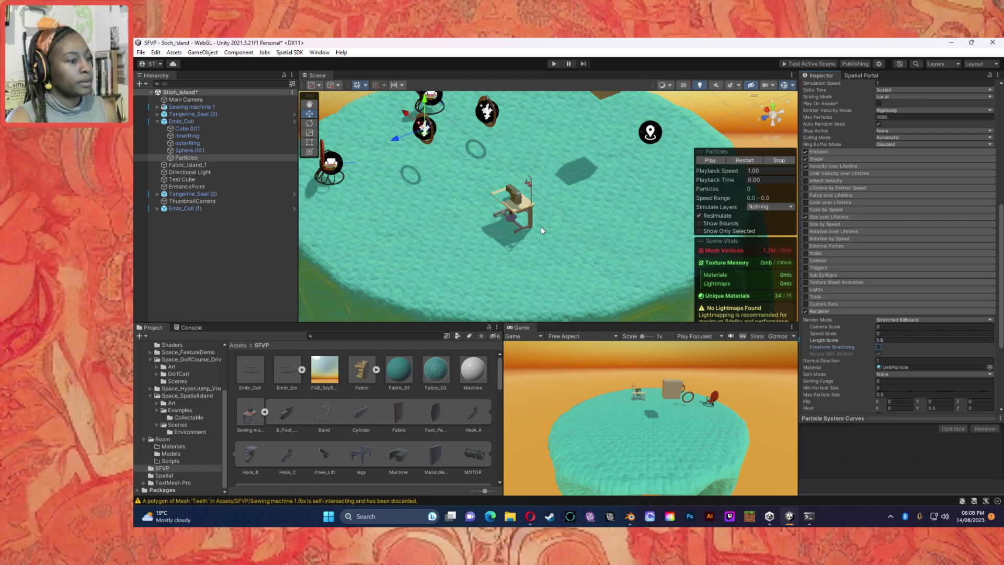
Preview the Embr_Coll particle burst several times in the scene.
left_click(197, 151)
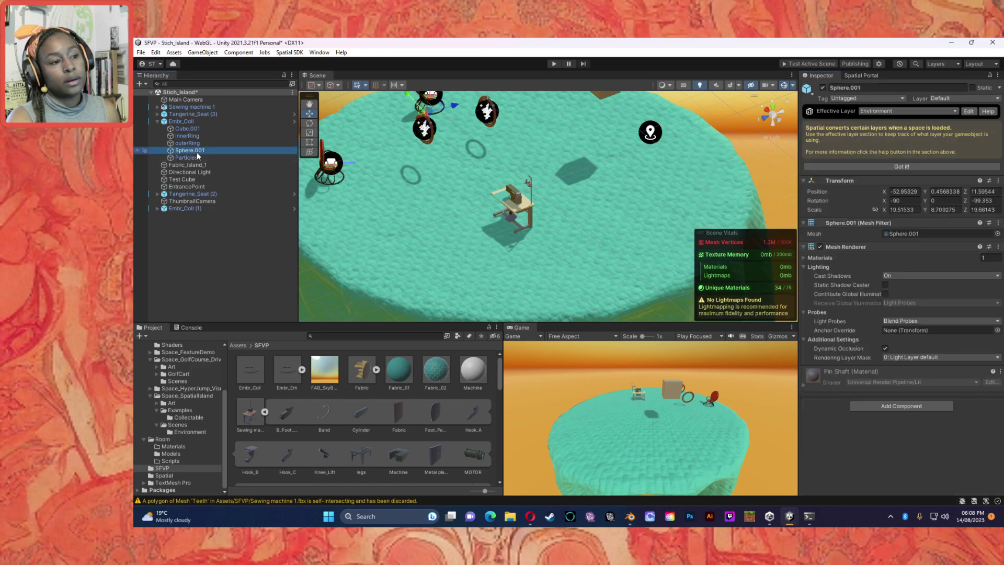
left_click(192, 158)
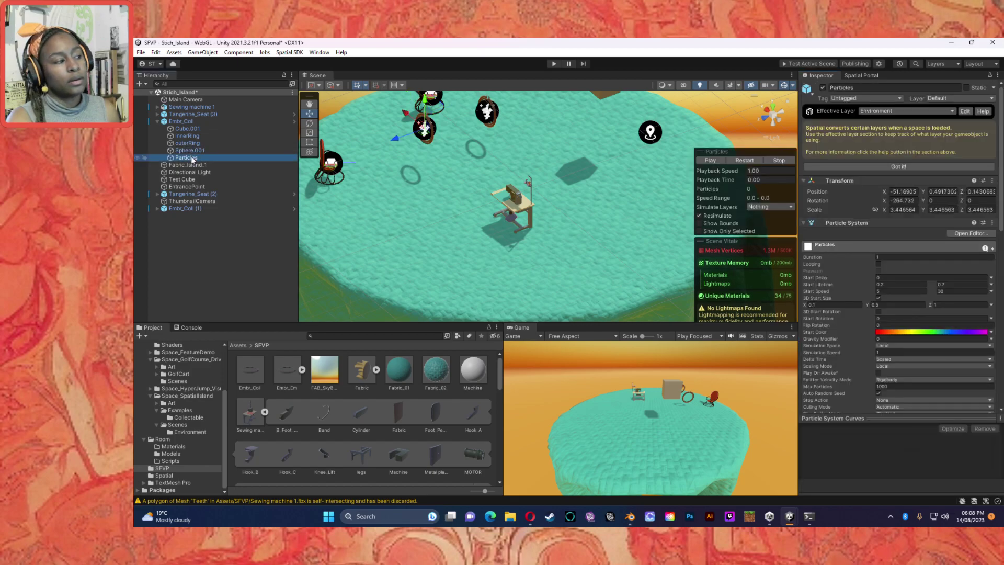
left_click(709, 160)
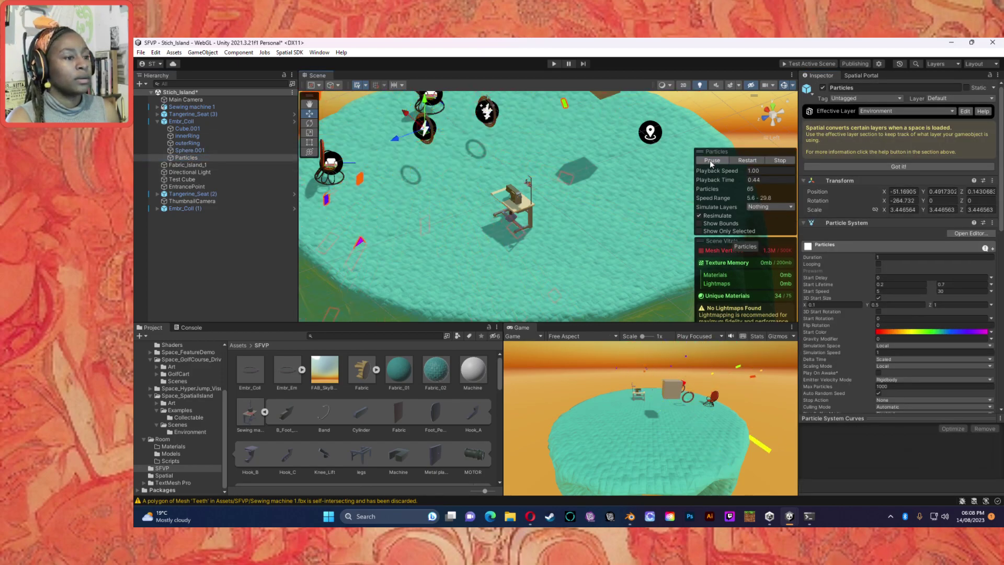
left_click(710, 160)
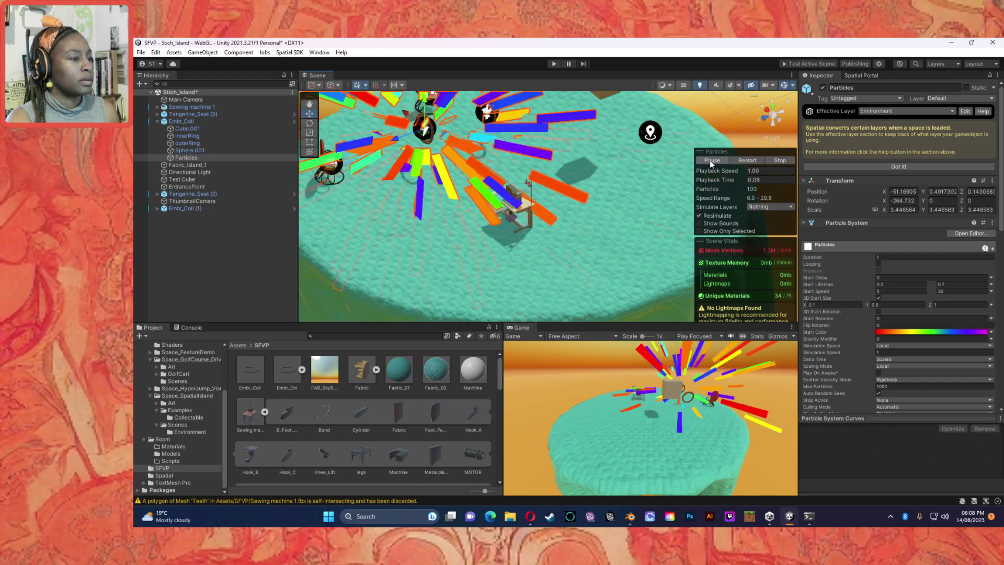
left_click(710, 160)
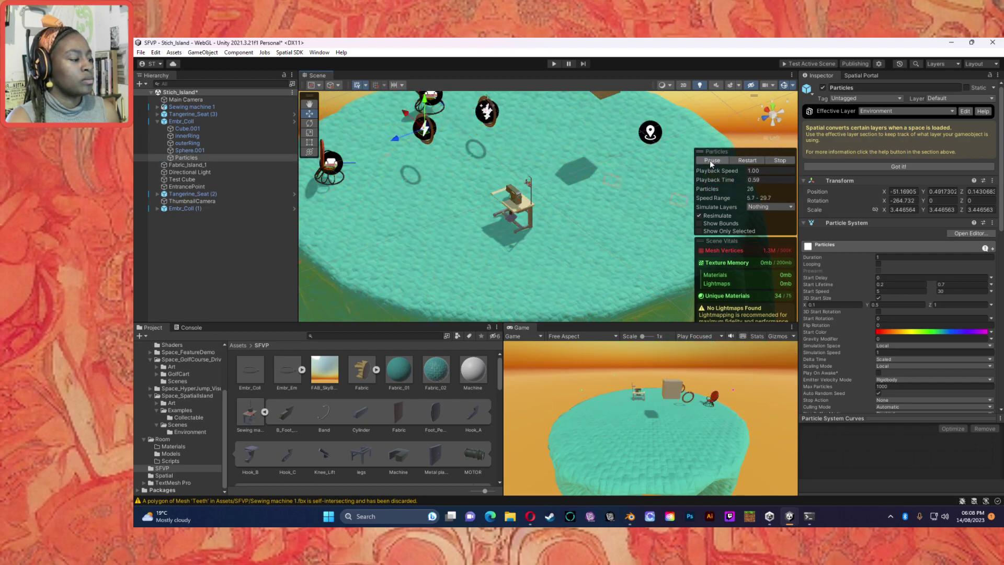
left_click(710, 160)
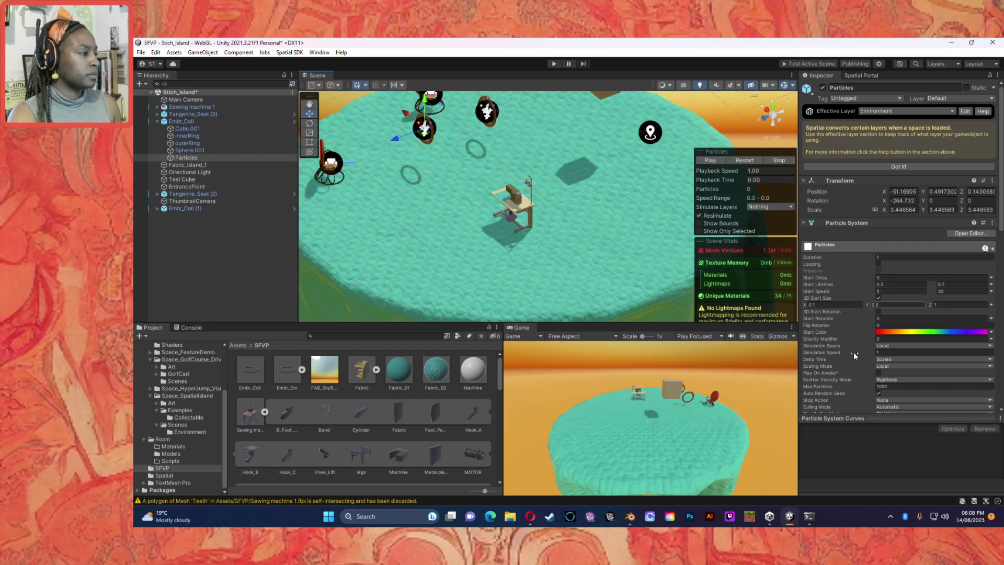
Examine the particle system's Size over Lifetime, Shape, Emission and Velocity over Lifetime modules.
scroll(853, 352, "down", 4)
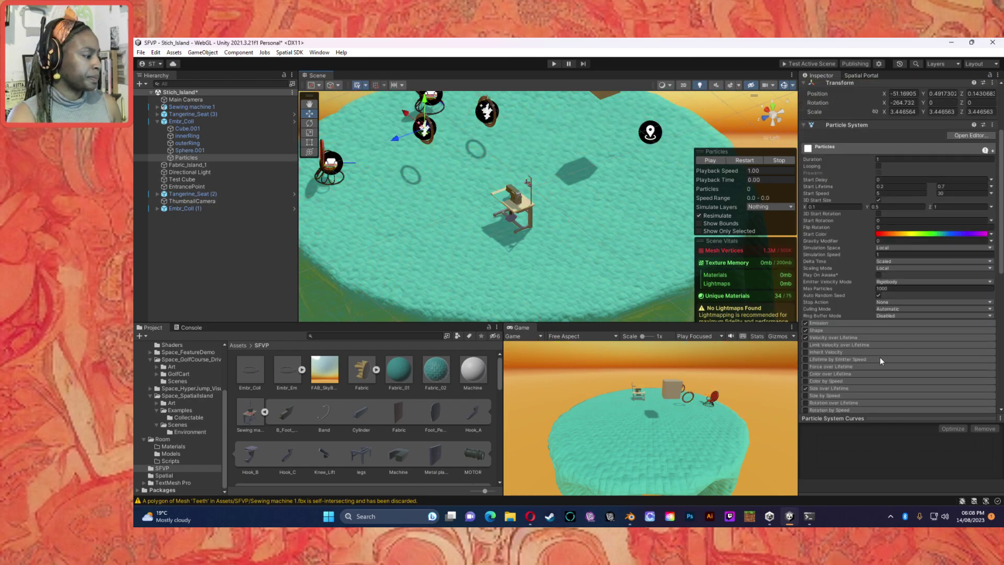
left_click(829, 387)
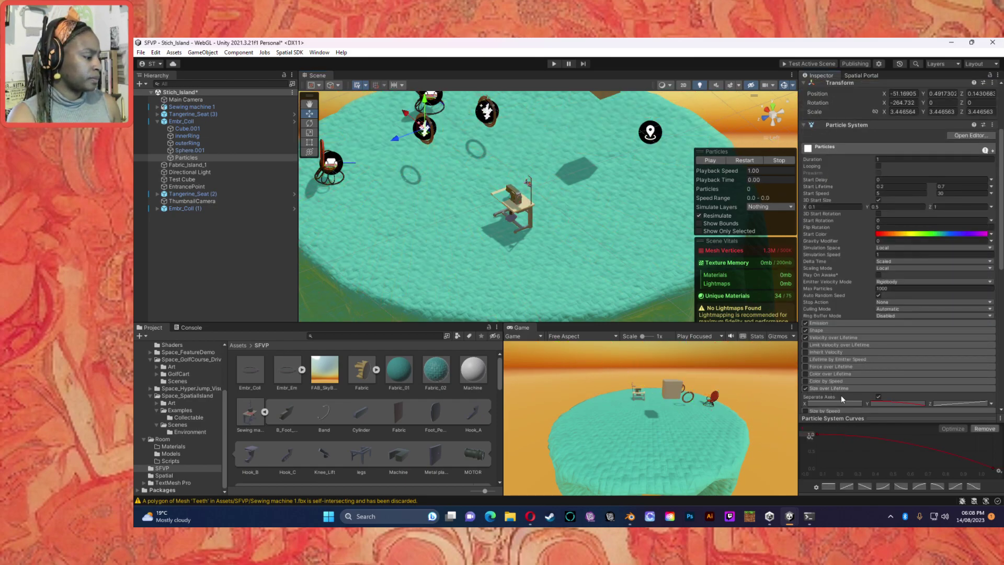
left_click(818, 329)
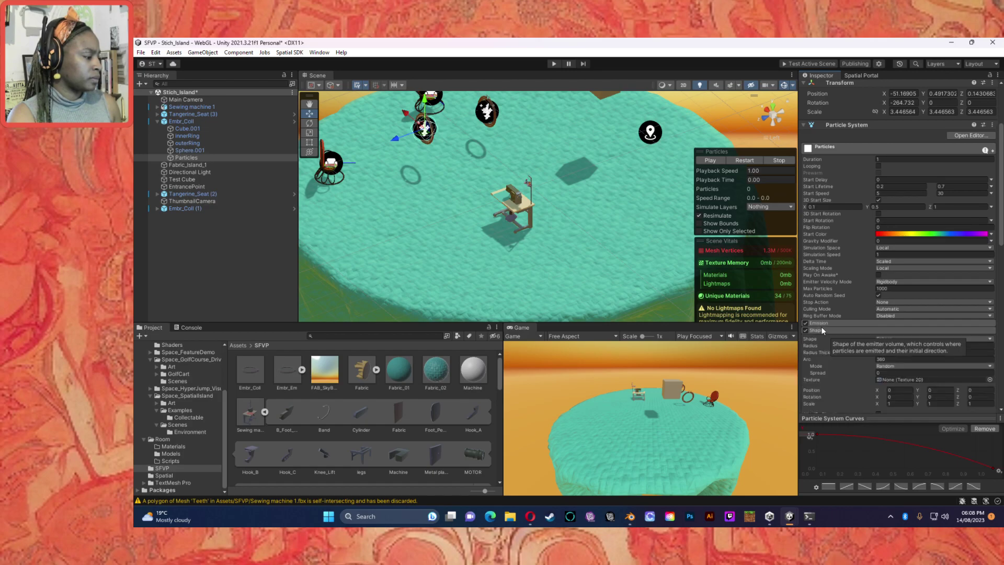
left_click(832, 322)
left_click(832, 322)
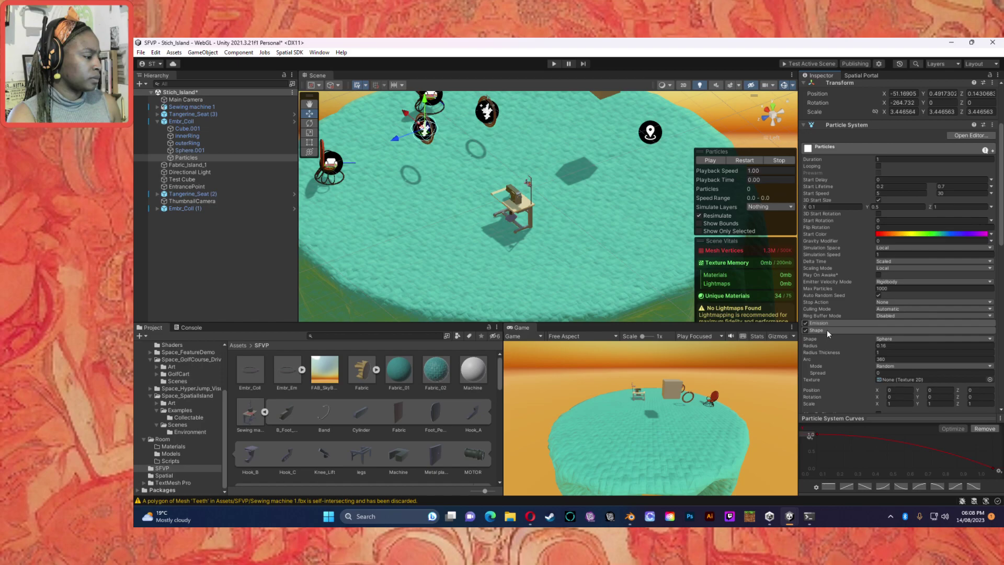
left_click(827, 330)
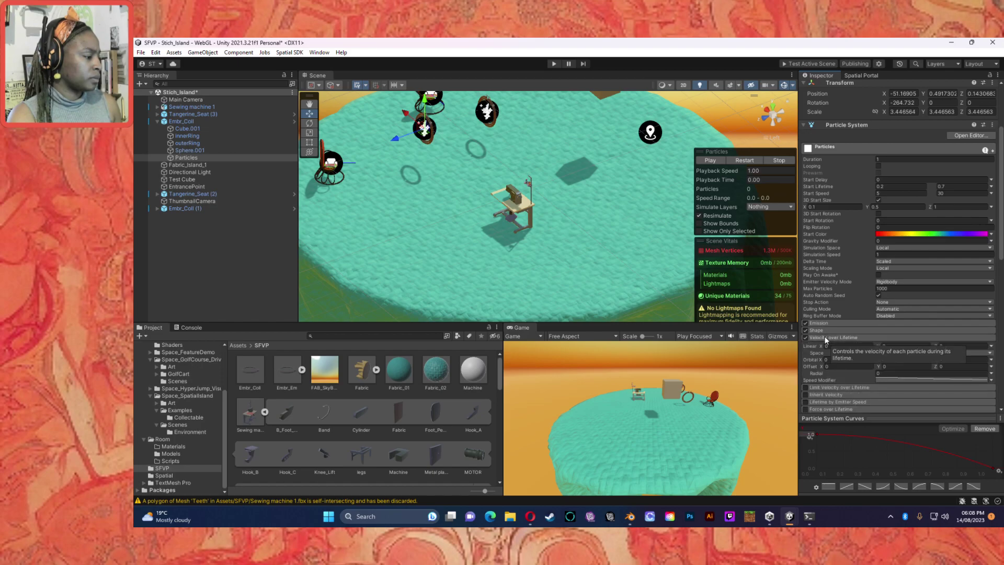
Set the Length Scale of the stretched billboard particles to 2.5 in the Renderer module and preview the burst.
scroll(827, 375, "down", 3)
scroll(827, 371, "down", 3)
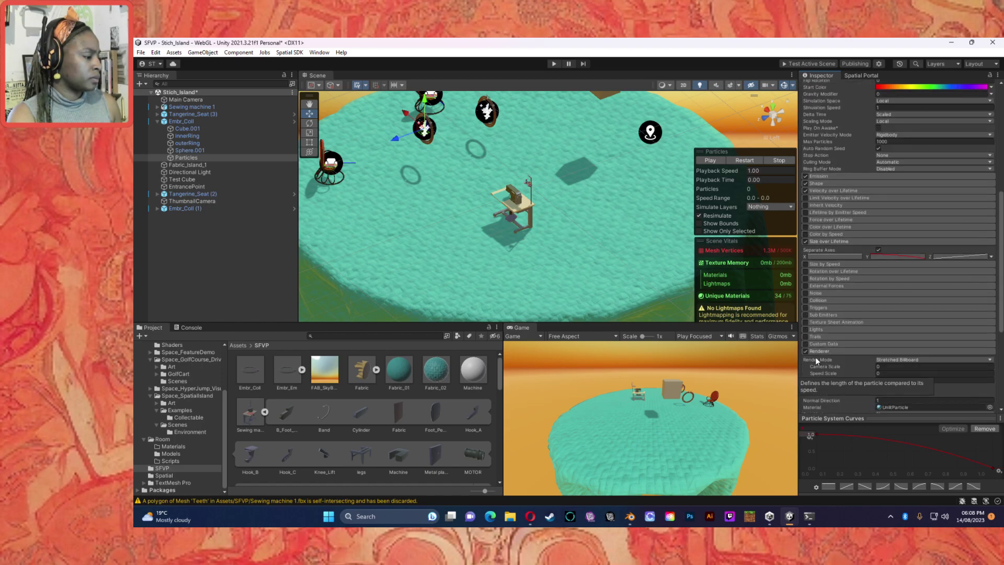
left_click(896, 380)
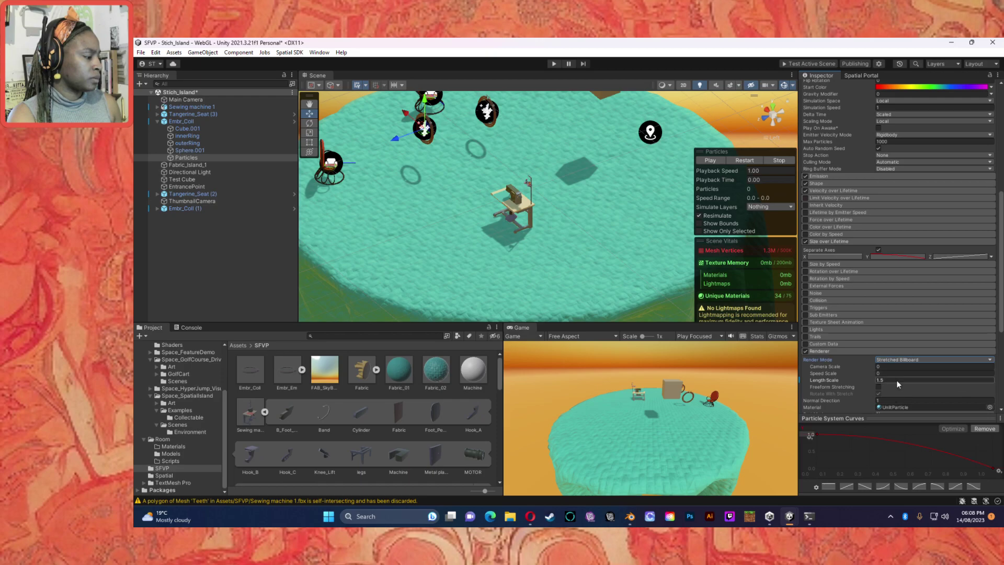
type("2.5")
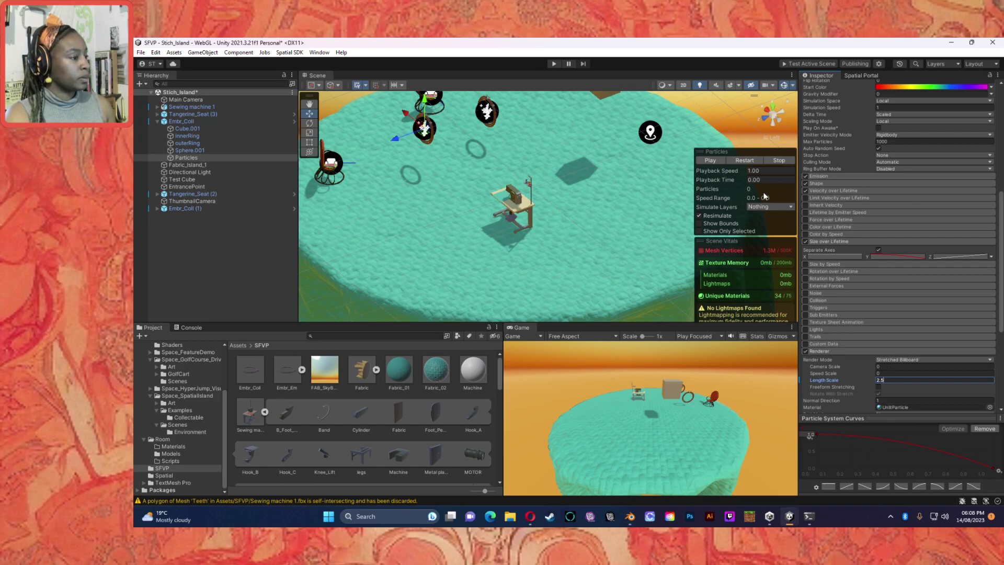
left_click(923, 375)
key("Tab")
key("Tab")
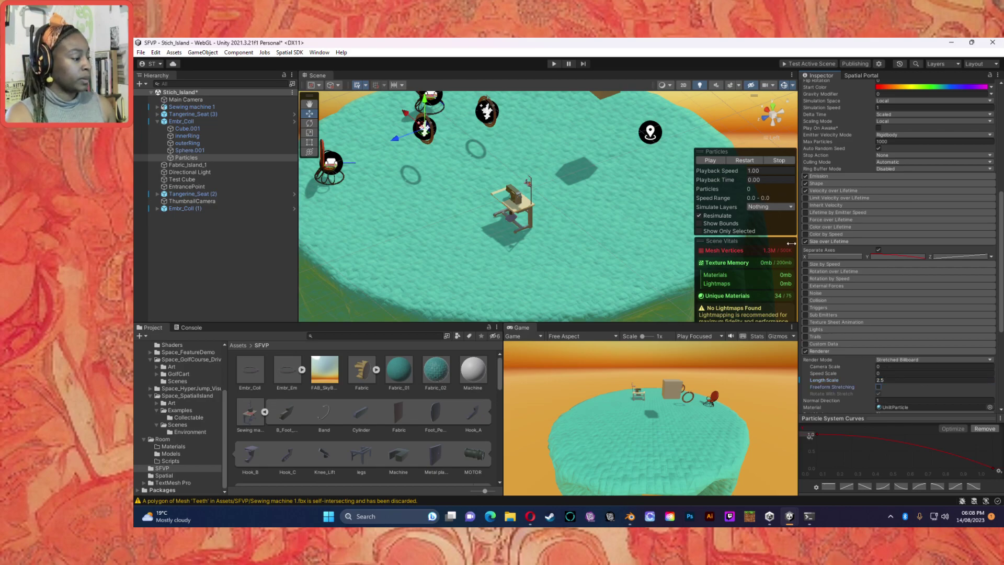
left_click(716, 158)
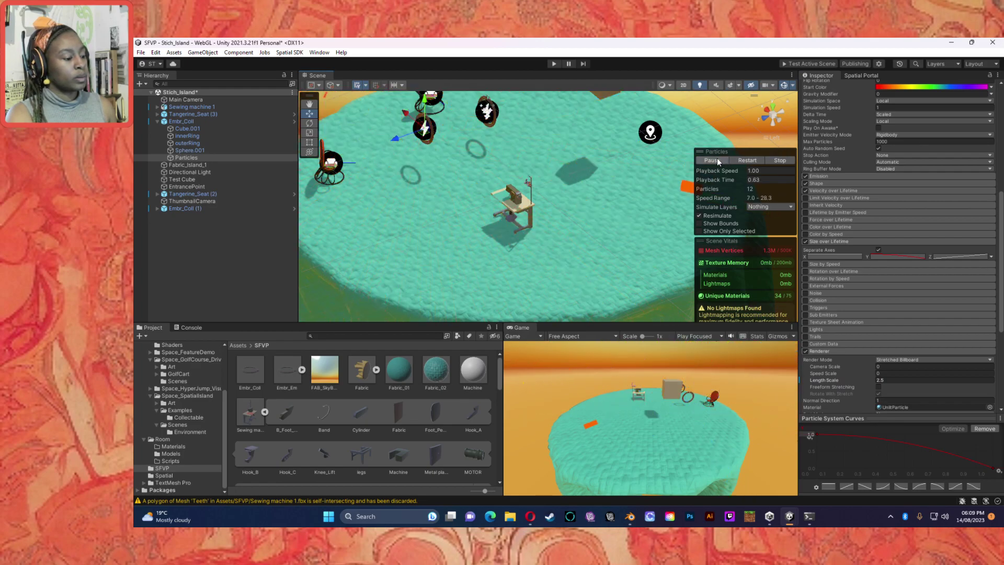
left_click(716, 157)
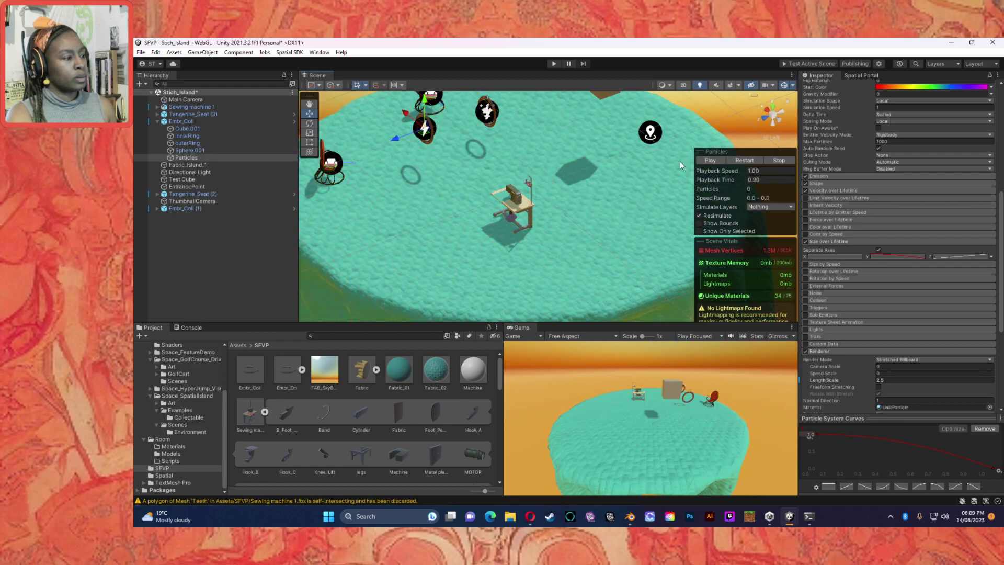
left_click(706, 160)
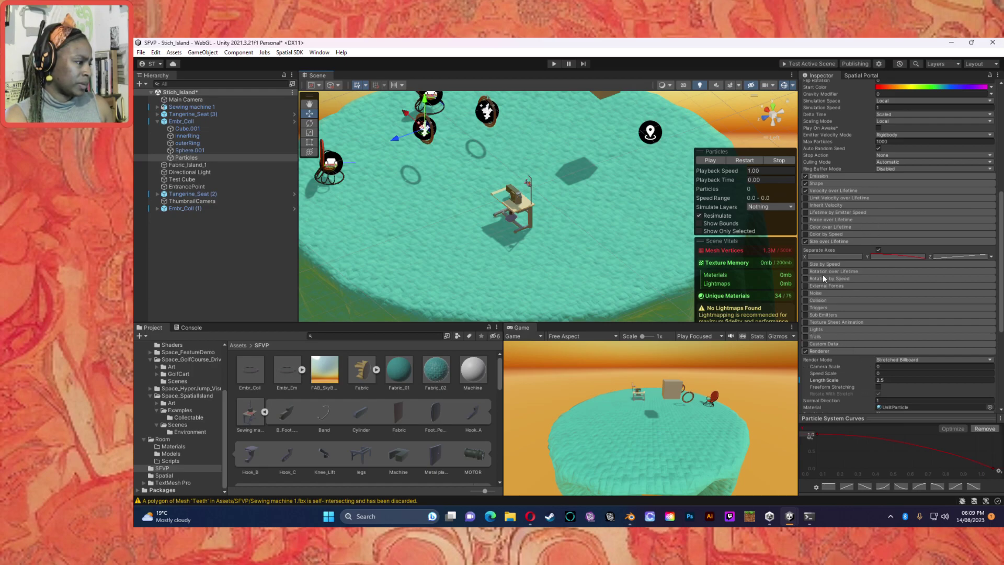
Set the Y scale of the particle emitter's Shape module to 0.5 and preview the burst.
left_click(820, 177)
left_click(827, 177)
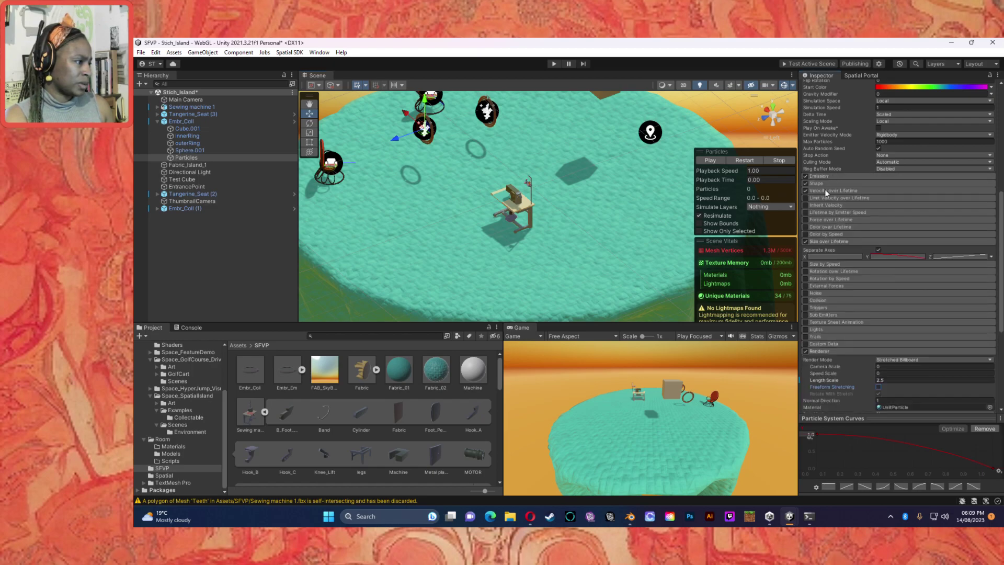
left_click(827, 183)
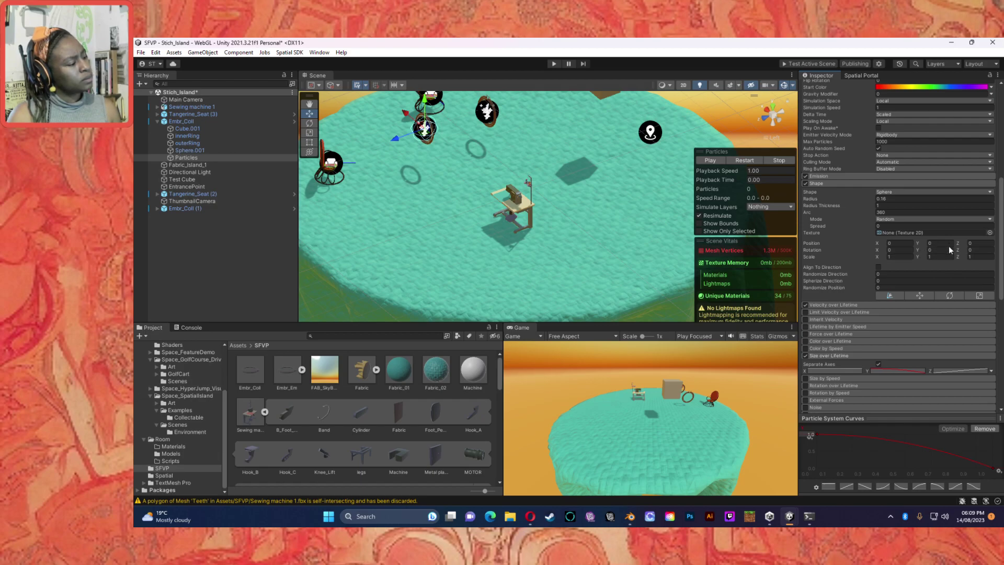
type("0.")
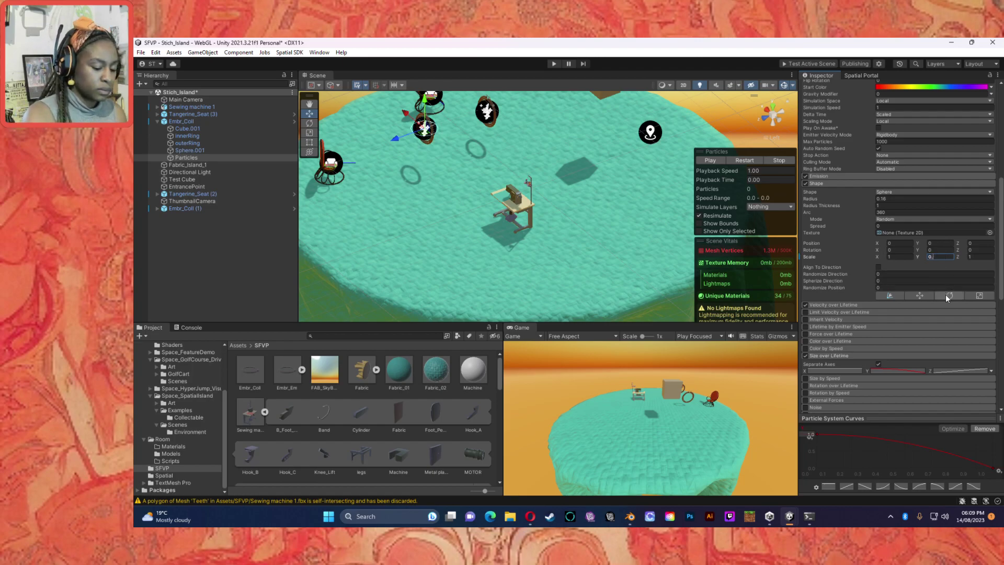
type("5")
key("Tab")
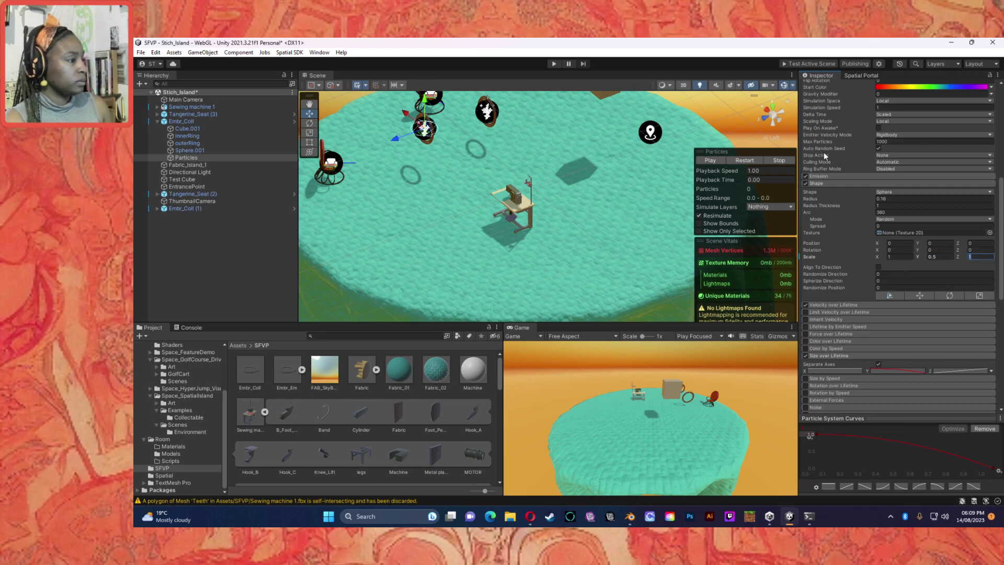
left_click(712, 159)
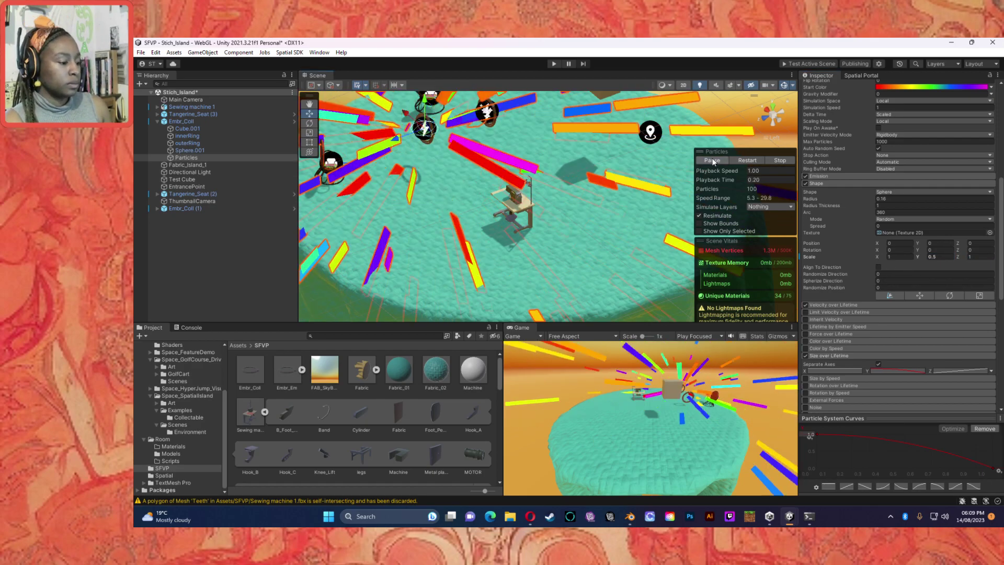
left_click(710, 161)
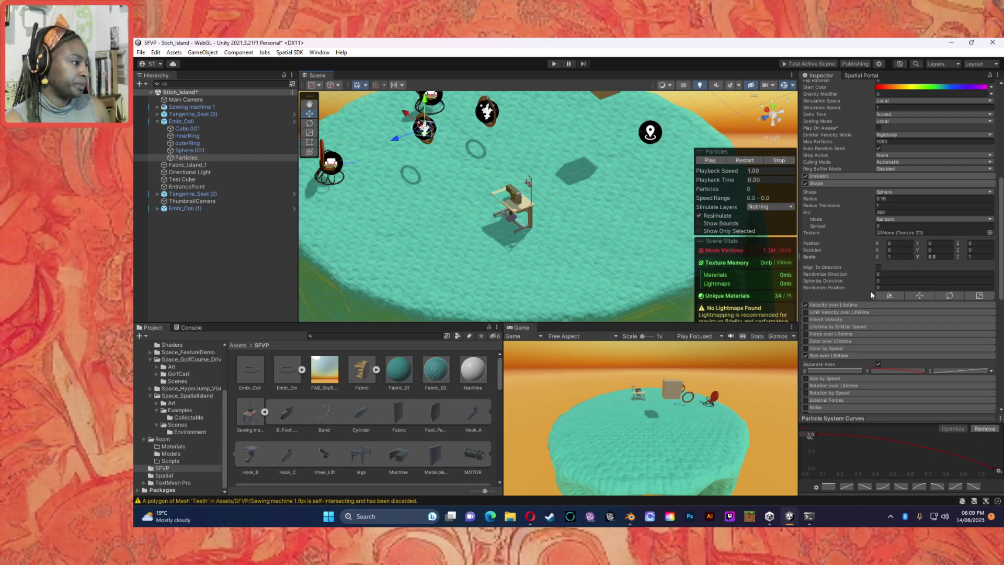
Set the particle system's Max Particles to 600 and replay the burst.
left_click(815, 181)
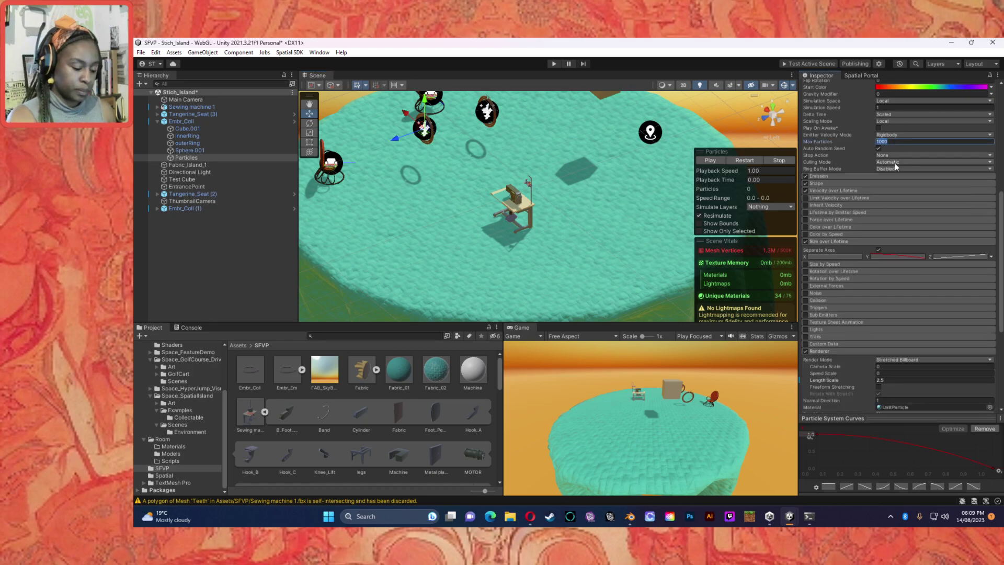
type("60")
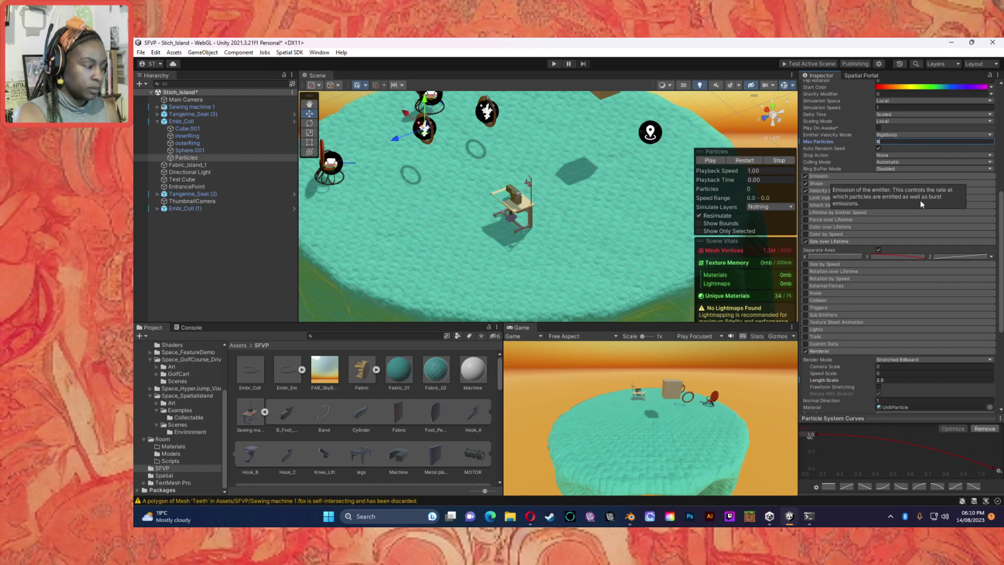
left_click(713, 161)
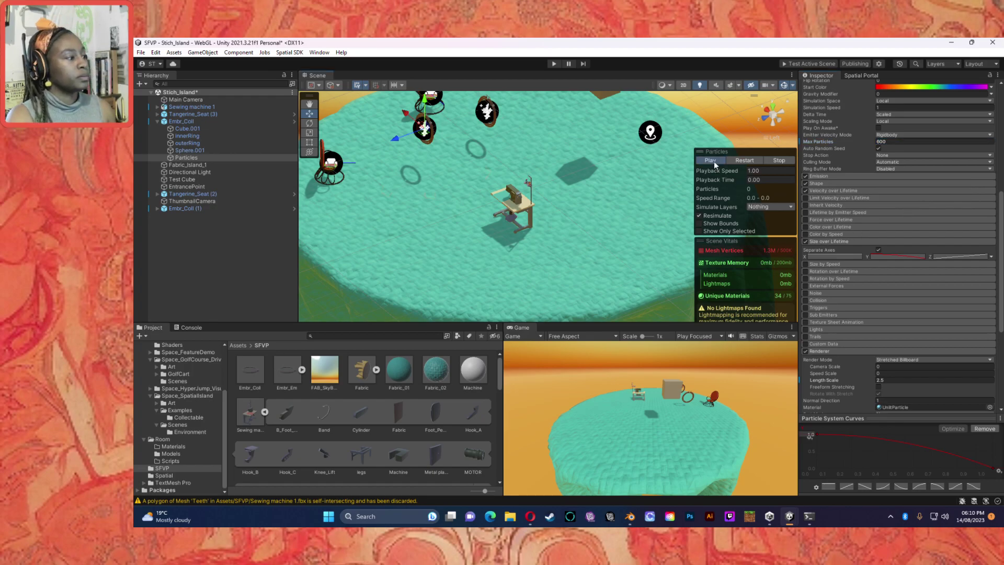
left_click(899, 109)
left_click(714, 159)
Remove the violet, blue and magenta keys from the Start Color gradient and spread the rest, with green at the end and orange at 37.6%.
scroll(945, 132, "up", 3)
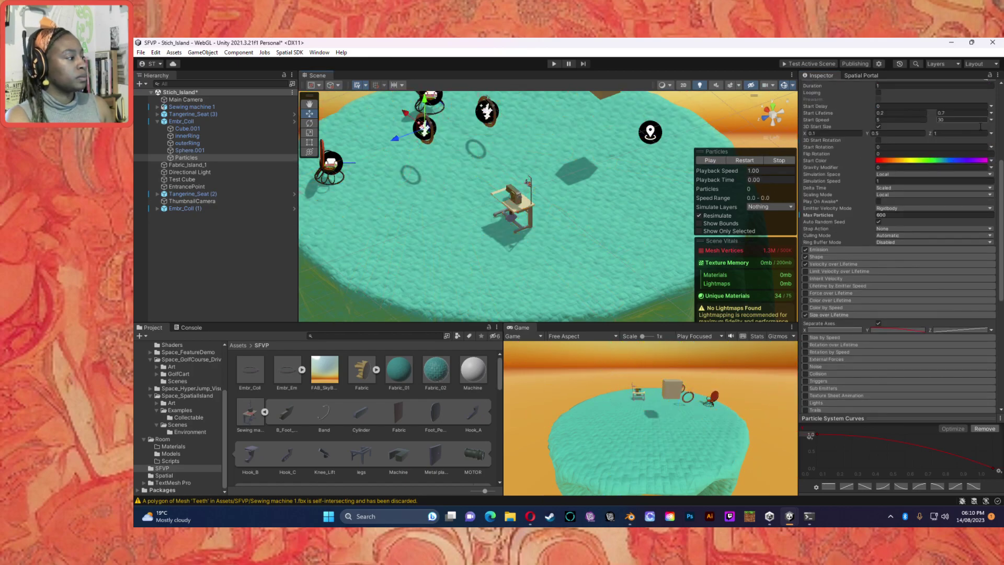
left_click(961, 160)
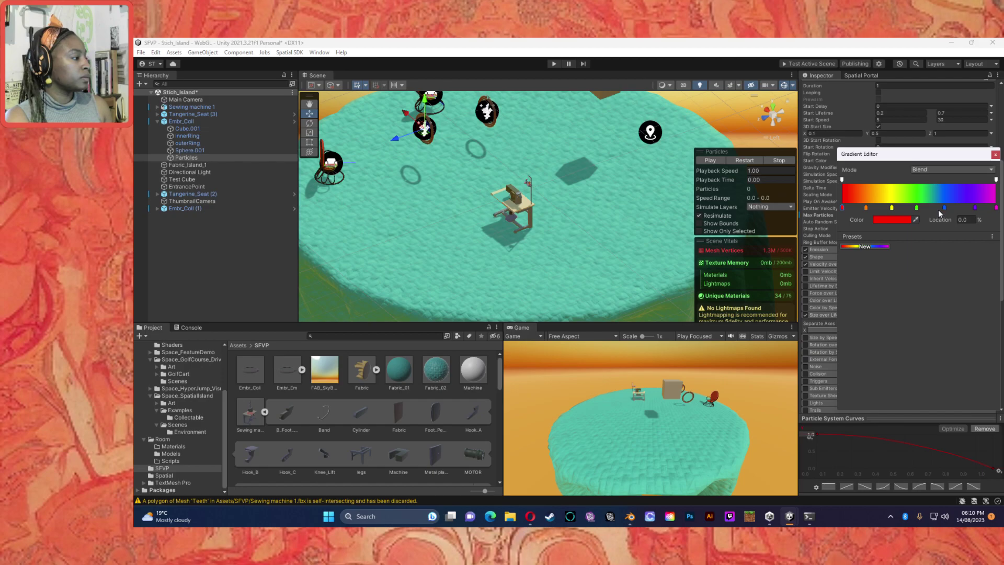
left_click(974, 208)
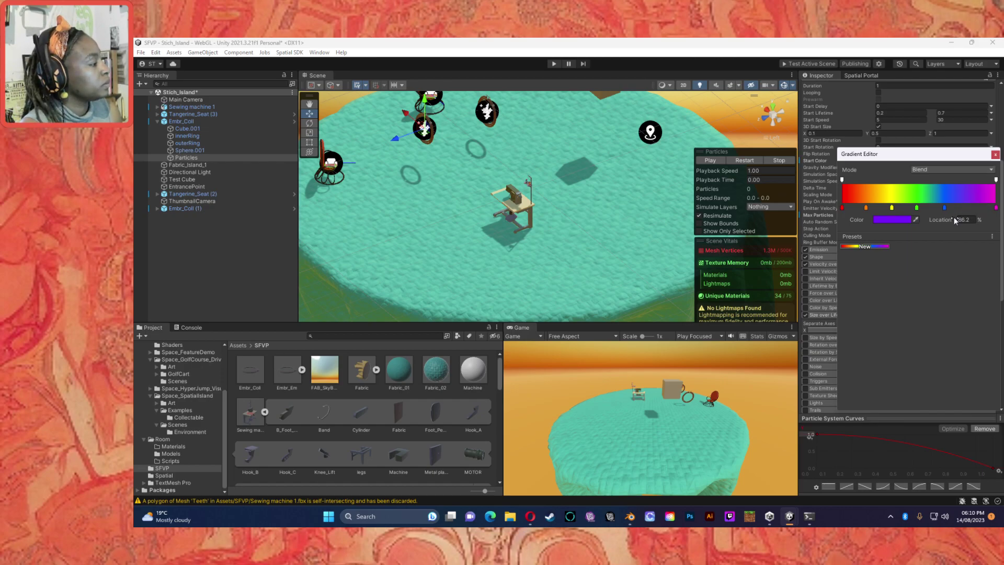
left_click(944, 208)
key("Delete")
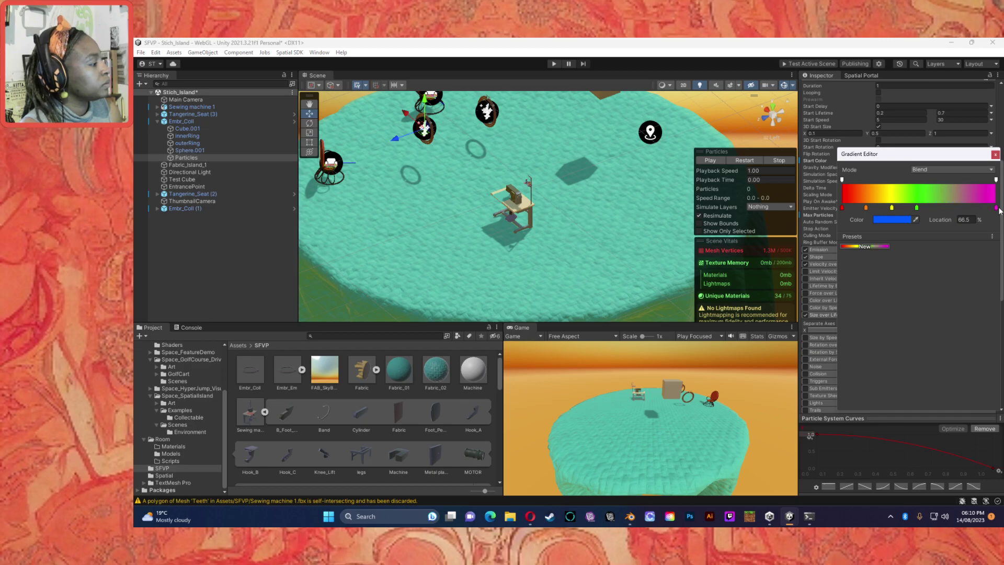
key("Delete")
left_click_drag(916, 207, 999, 216)
left_click_drag(892, 208, 969, 209)
left_click_drag(866, 208, 899, 211)
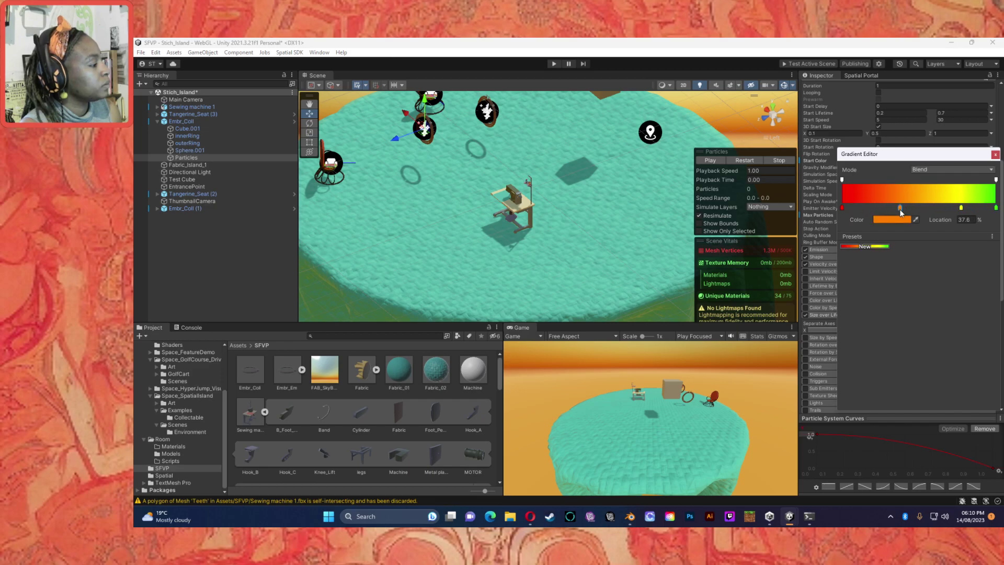
left_click(995, 154)
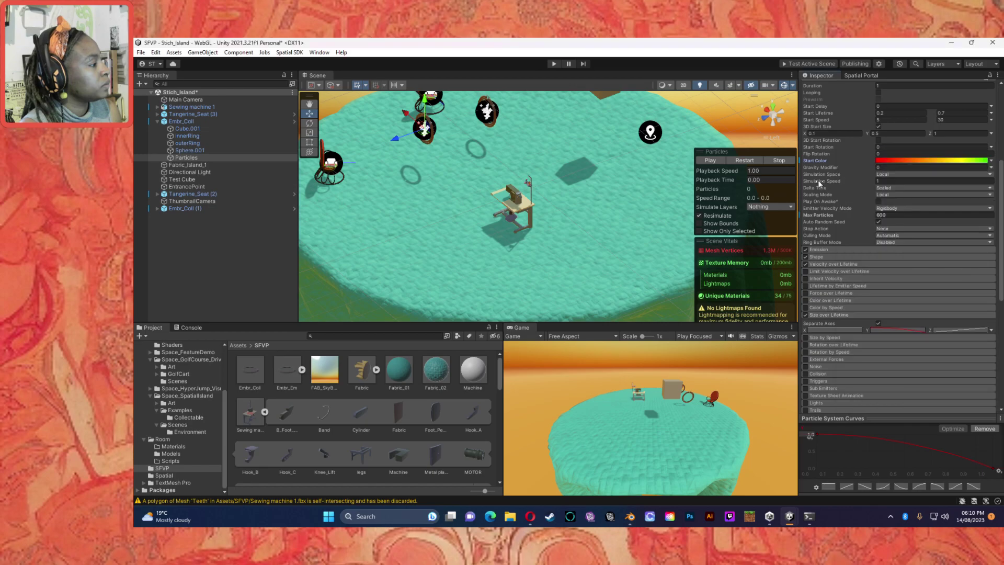
Preview the particle burst repeatedly with the red-to-green start colors.
left_click(720, 159)
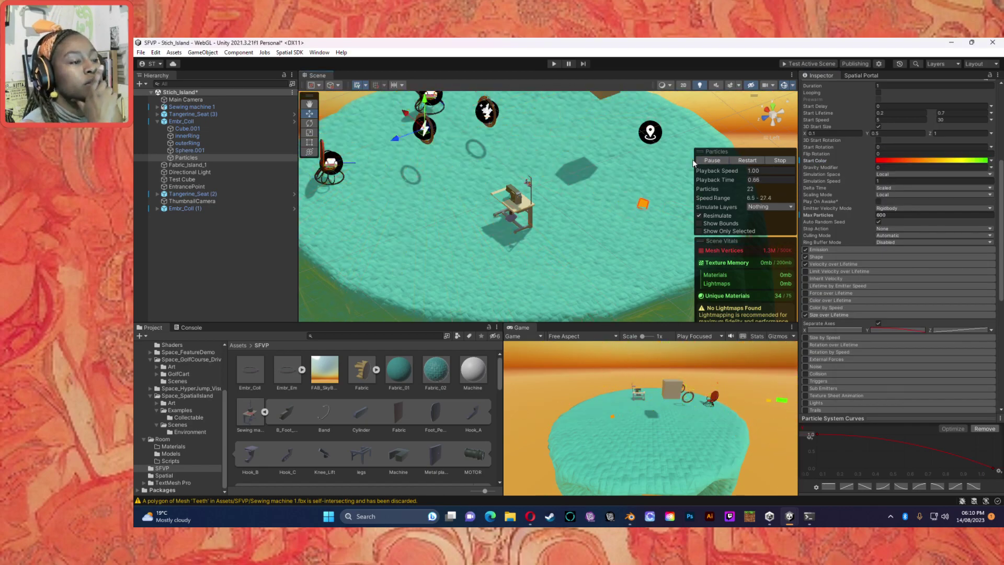
left_click(704, 158)
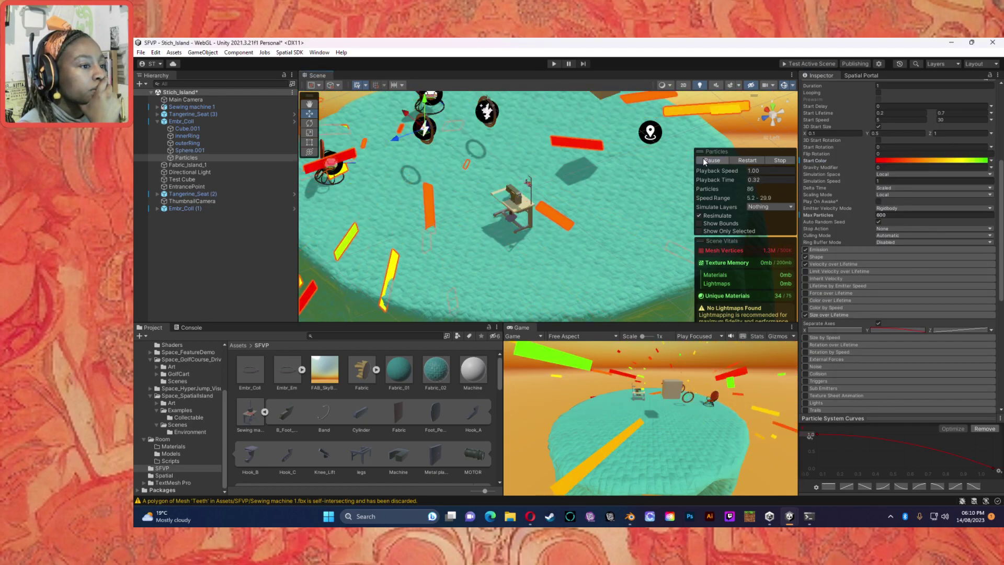
left_click(702, 164)
left_click(702, 163)
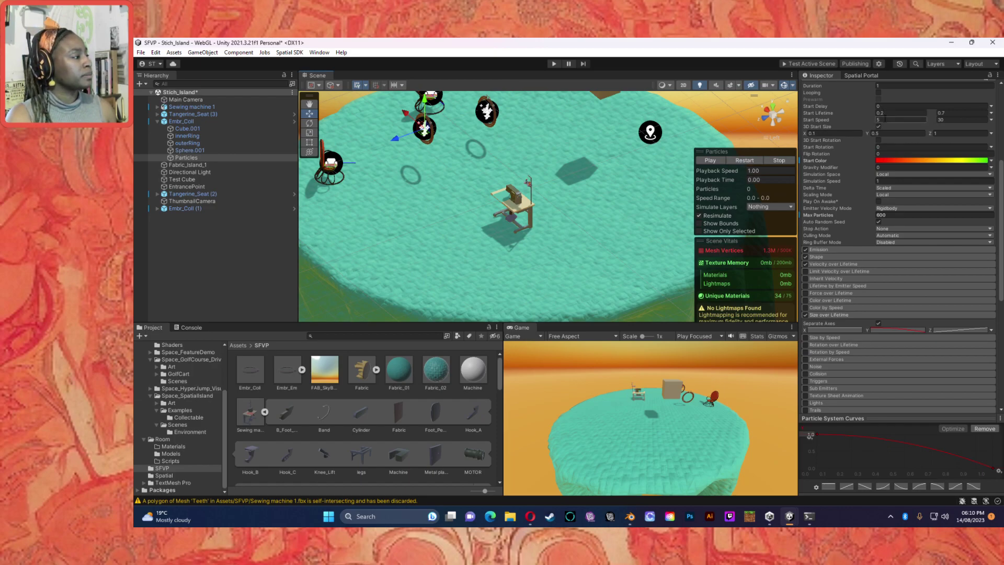
Set the particle system's Simulation Speed to 0.8 and replay the burst.
scroll(883, 121, "up", 2)
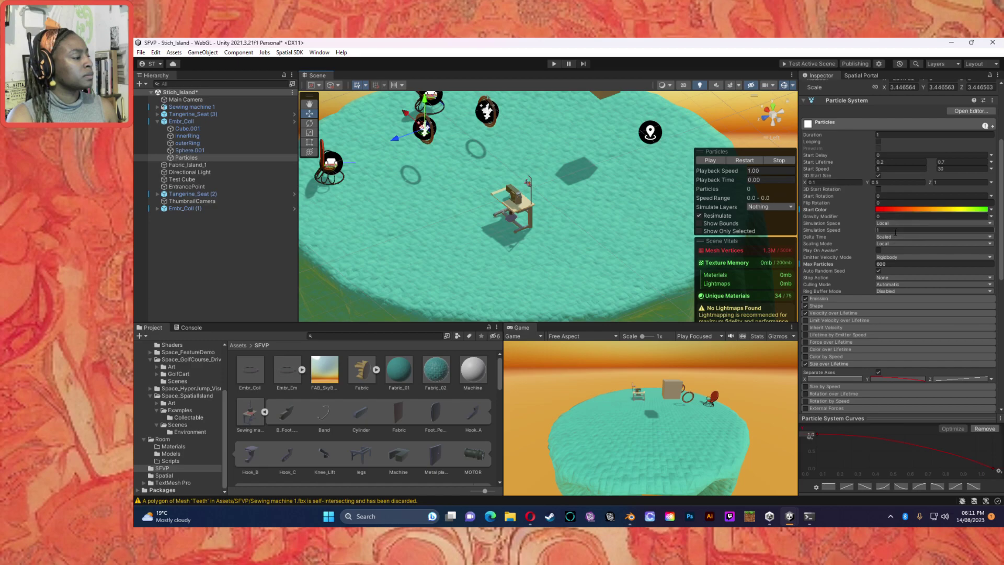
left_click(894, 230)
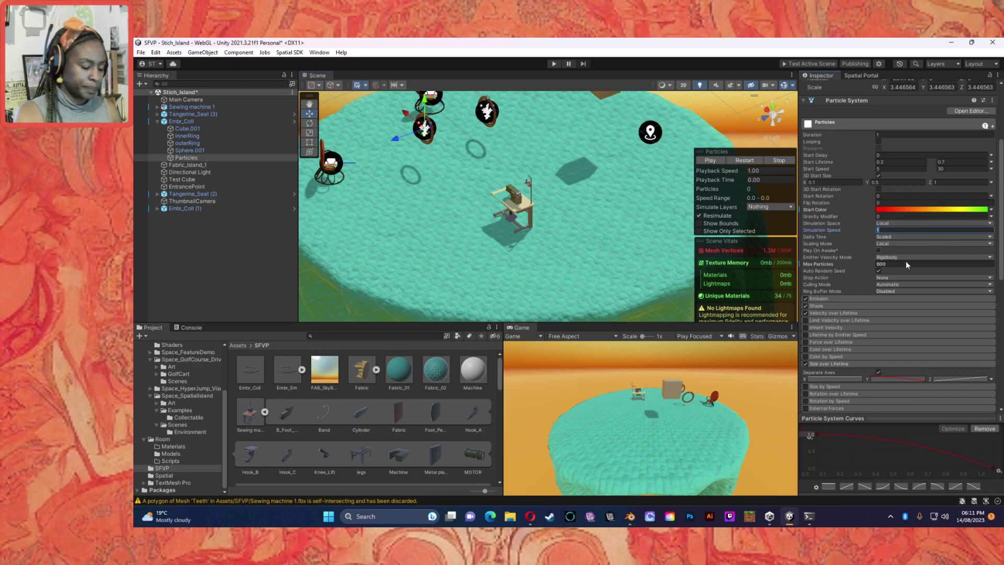
type("0.")
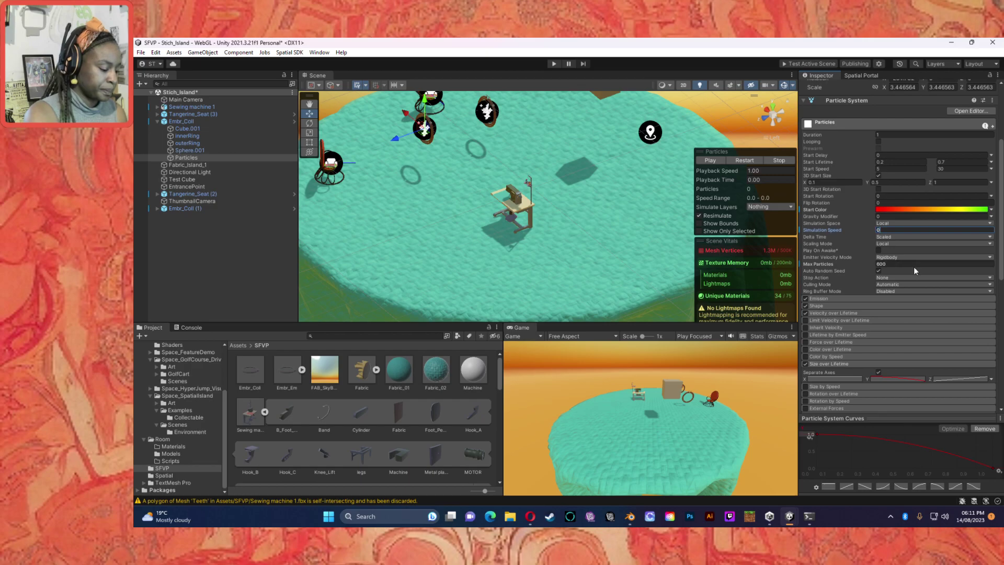
type("8")
key("shift+Tab")
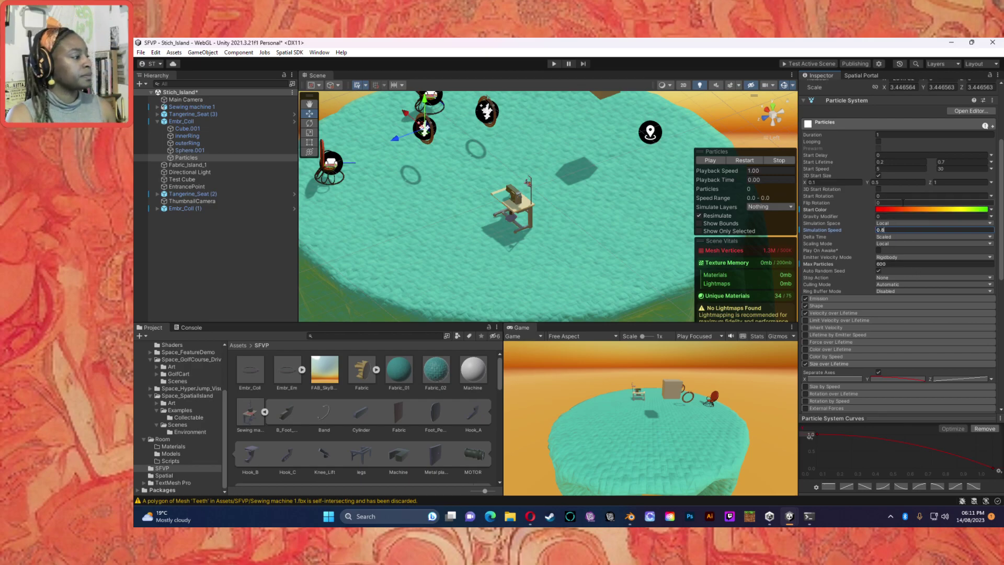
left_click(698, 160)
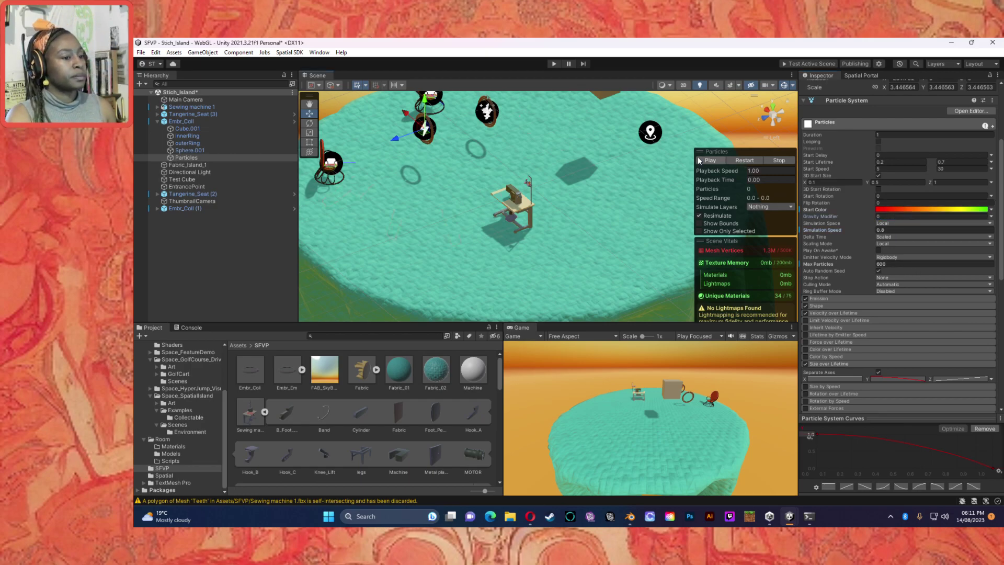
Look through the particle system's Delta Time, Stop Action, Culling Mode and Ring Buffer Mode options.
left_click(889, 238)
left_click(890, 239)
left_click(890, 238)
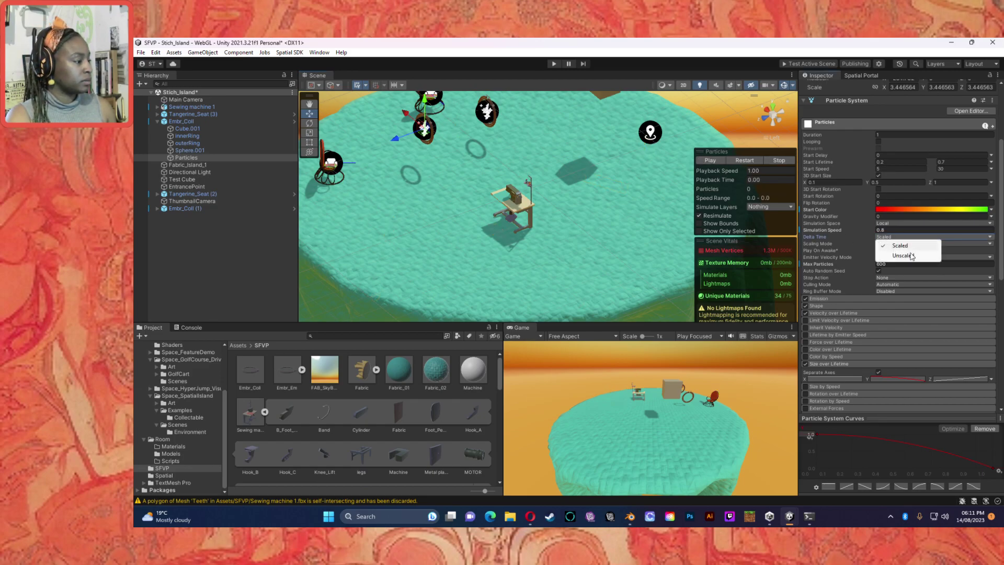
left_click(886, 277)
left_click(888, 285)
left_click(887, 277)
left_click(850, 292)
left_click(902, 284)
left_click(797, 284)
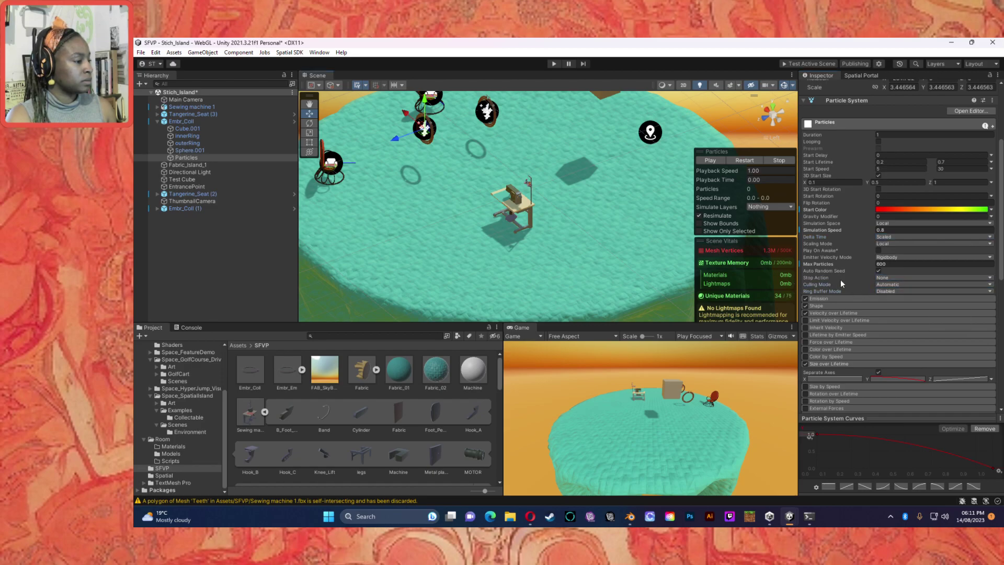
Replay the particle burst and save the Stich_Island scene.
left_click(701, 159)
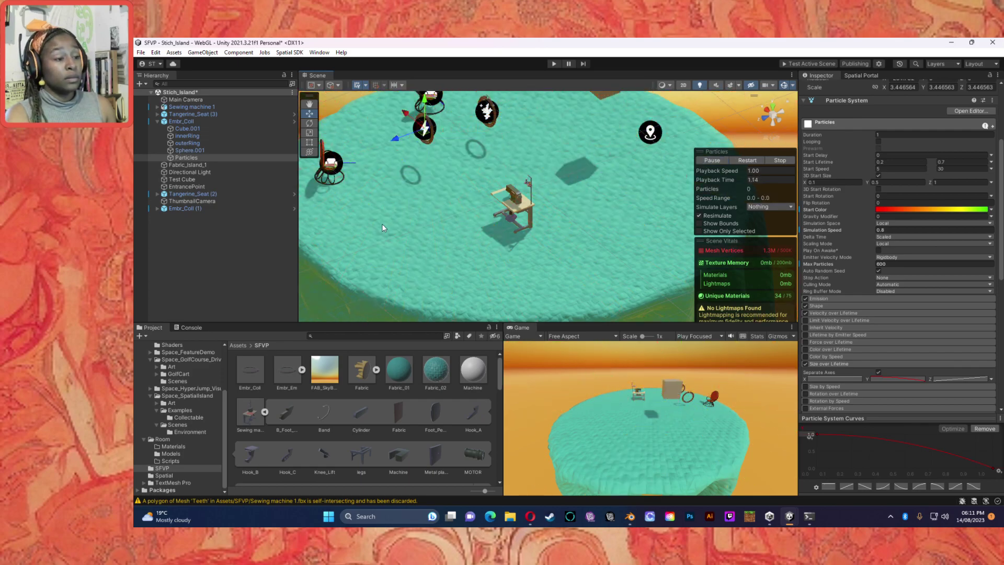
key("ctrl+s")
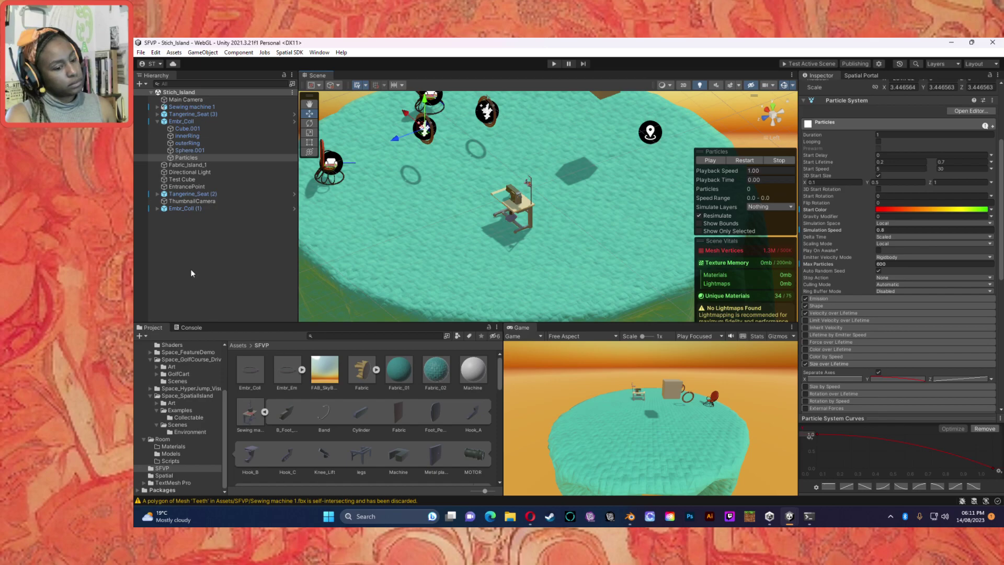
key("f")
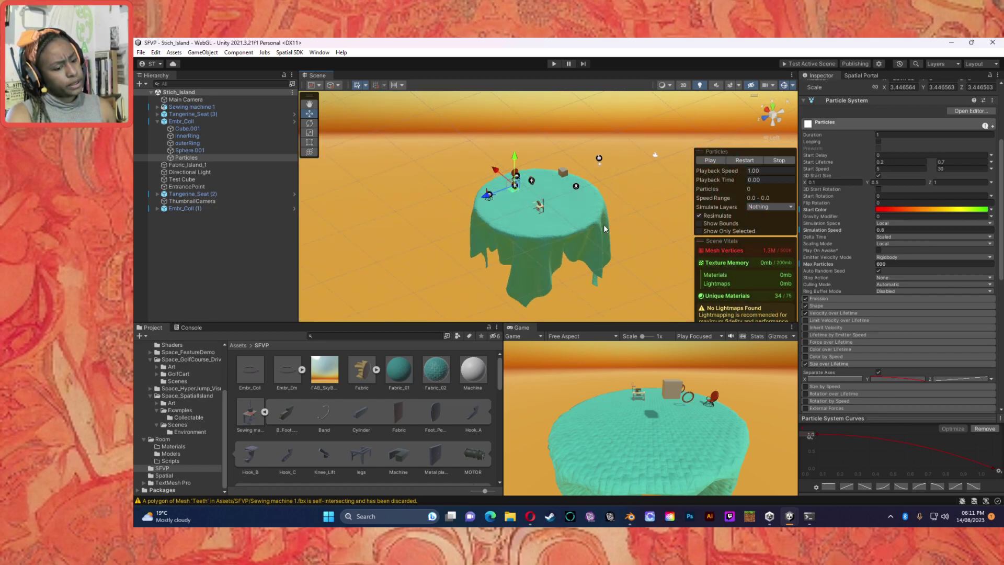
scroll(604, 229, "up", 8)
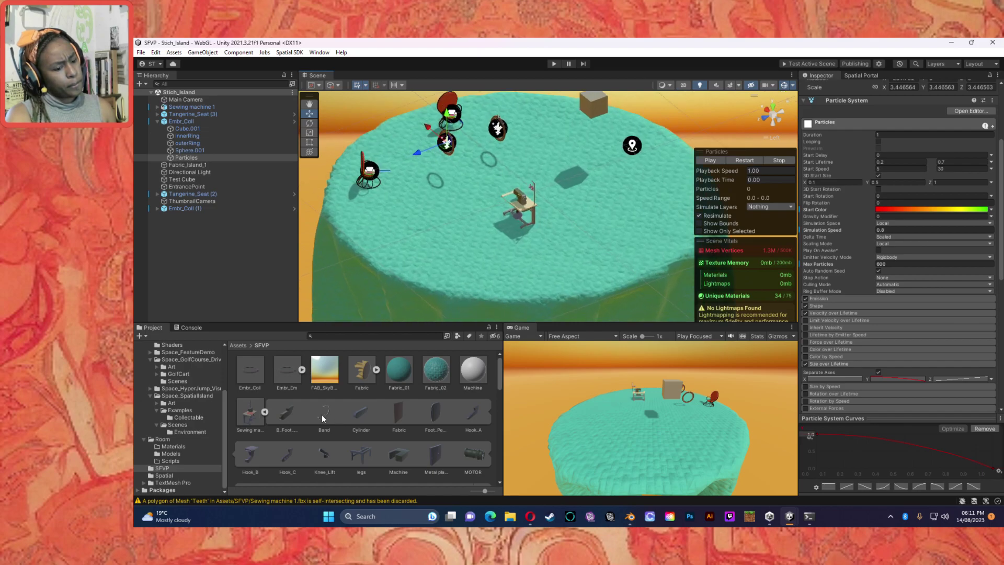
Browse the sewing machine's part meshes in the SFVP folder and inspect the Thread_line mesh.
scroll(321, 414, "down", 3)
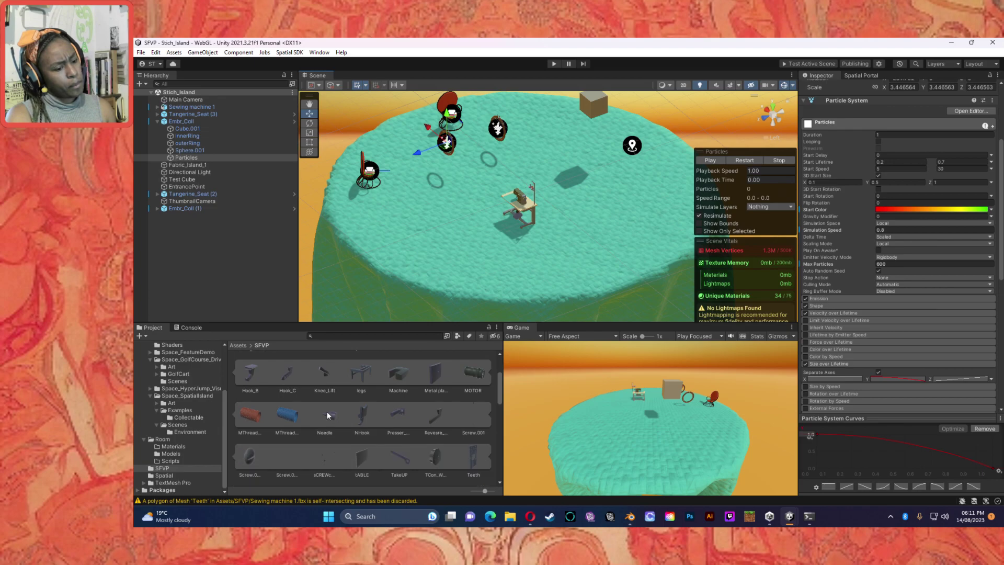
scroll(328, 409, "down", 1)
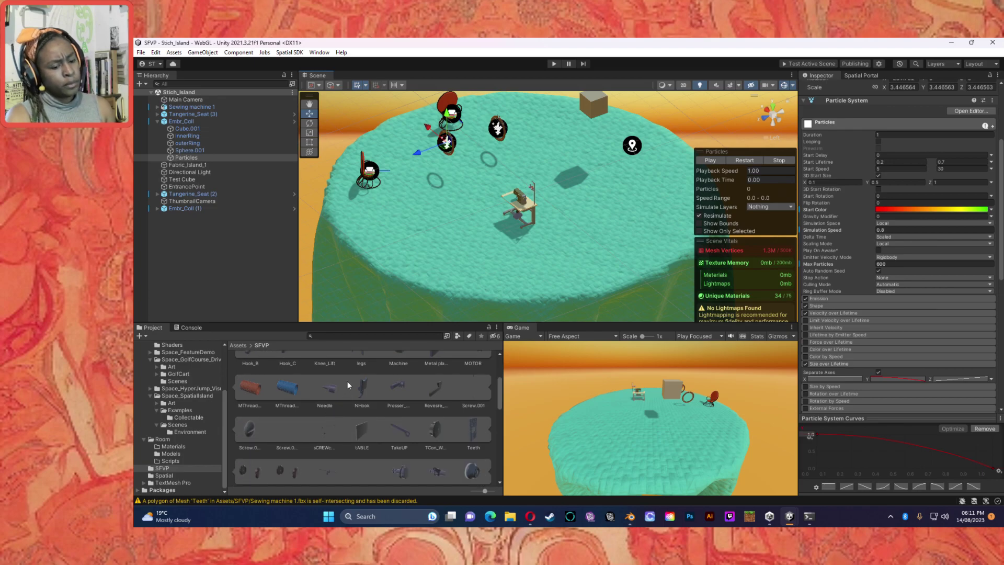
scroll(363, 405, "down", 2)
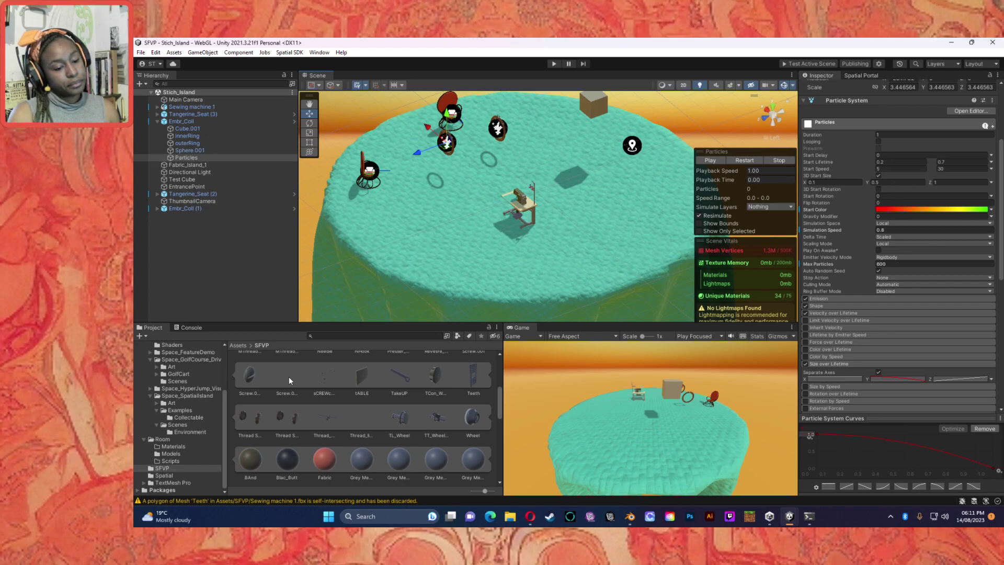
scroll(289, 377, "down", 4)
scroll(313, 384, "up", 4)
left_click(360, 416)
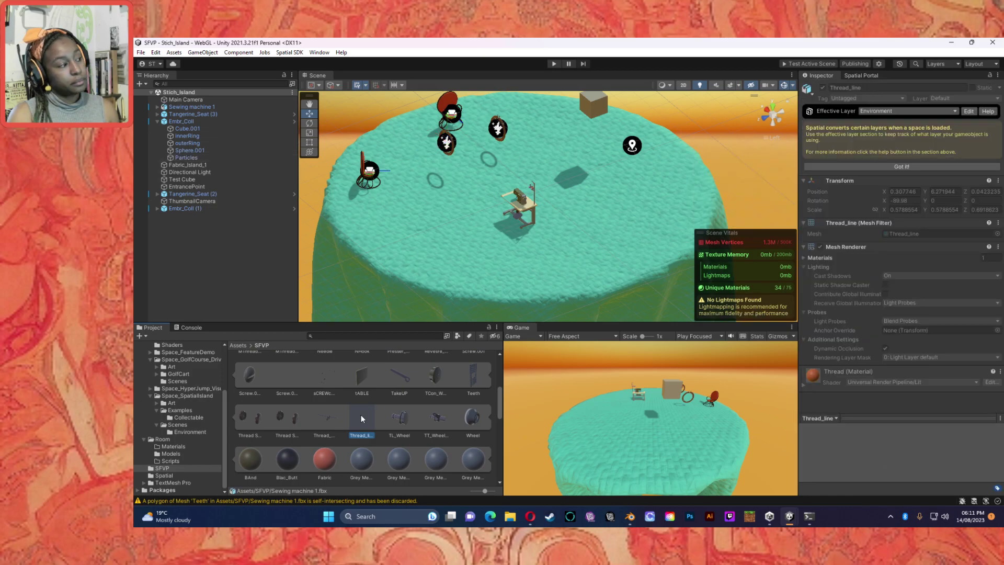
double_click(359, 416)
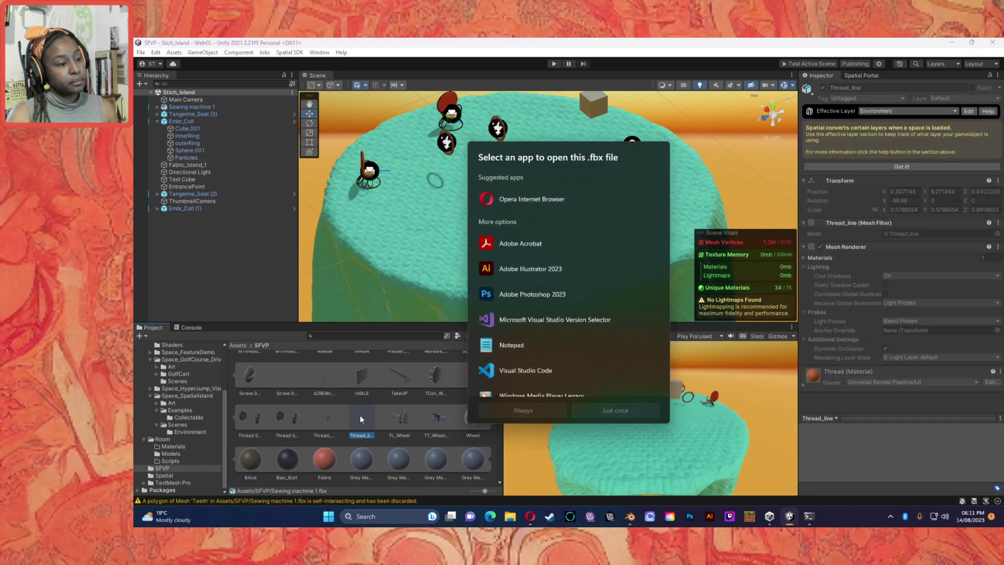
left_click(283, 284)
left_click(283, 285)
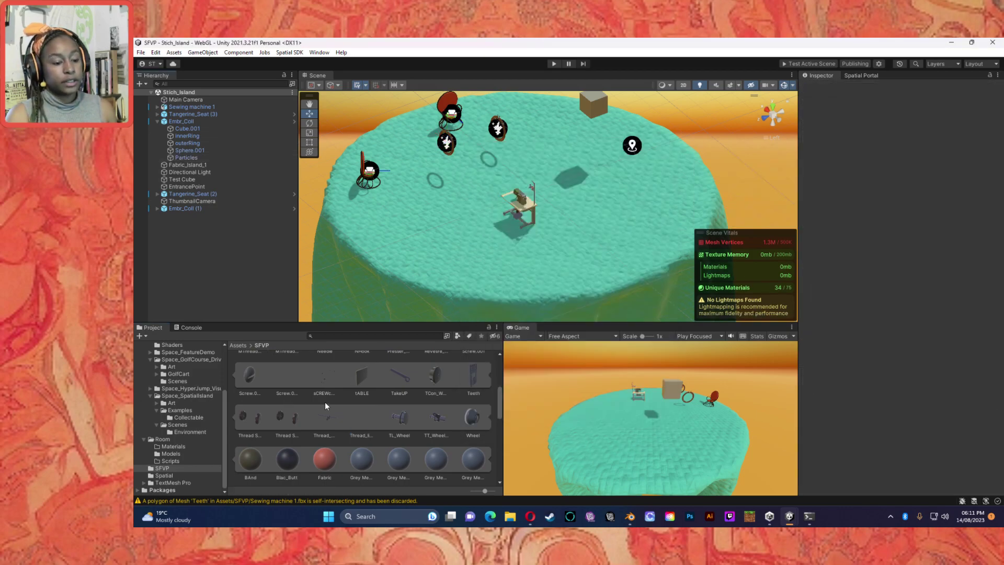
left_click(361, 425)
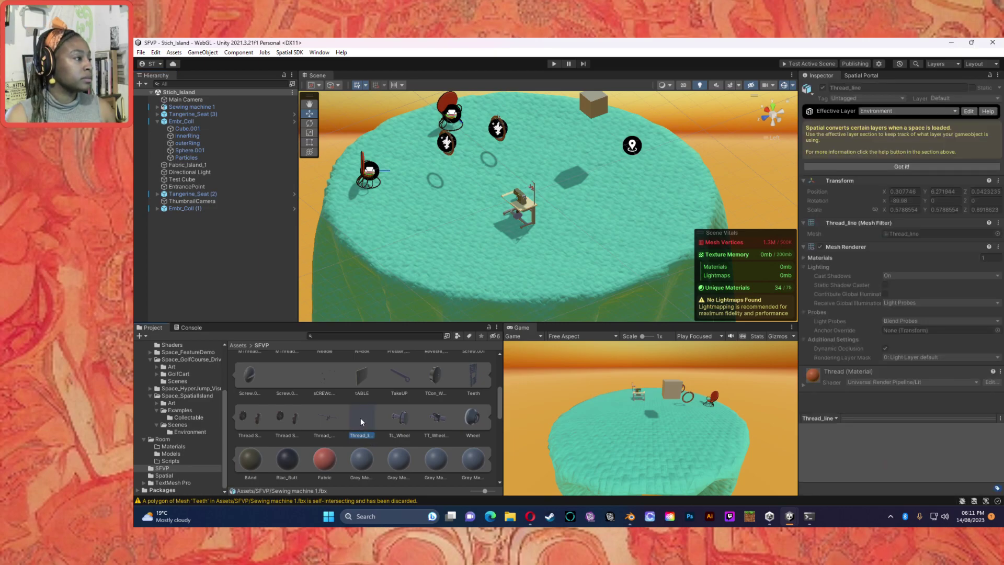
Find the sewing machine's Thread_line part in the scene and examine the machine from several angles.
scroll(469, 206, "up", 10)
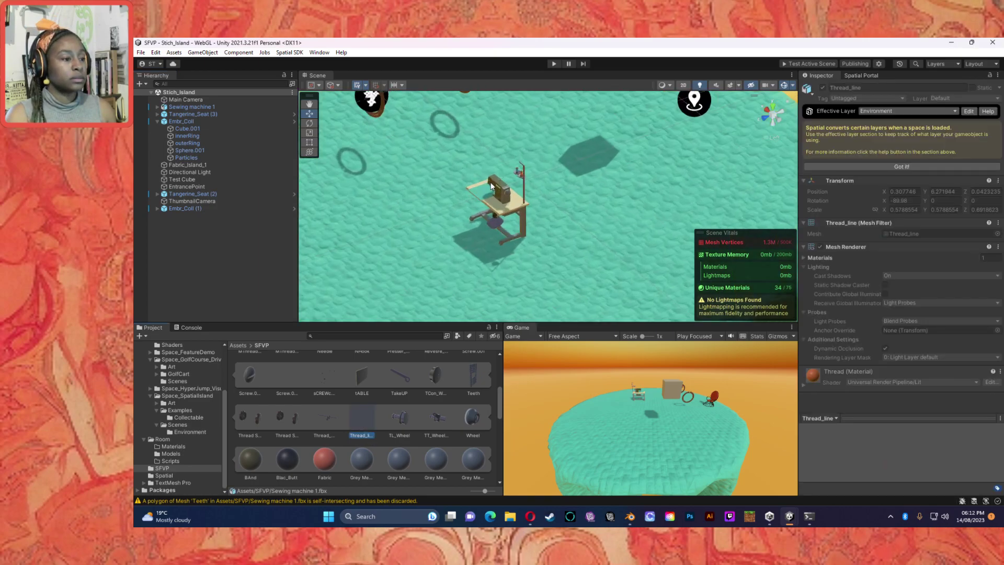
scroll(484, 155, "up", 2)
left_click(484, 152)
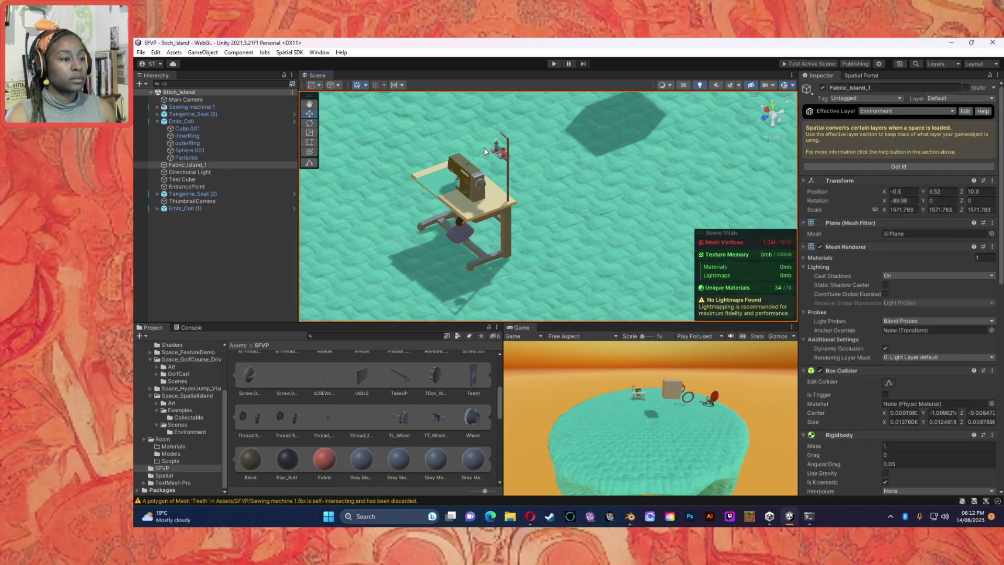
left_click(482, 151)
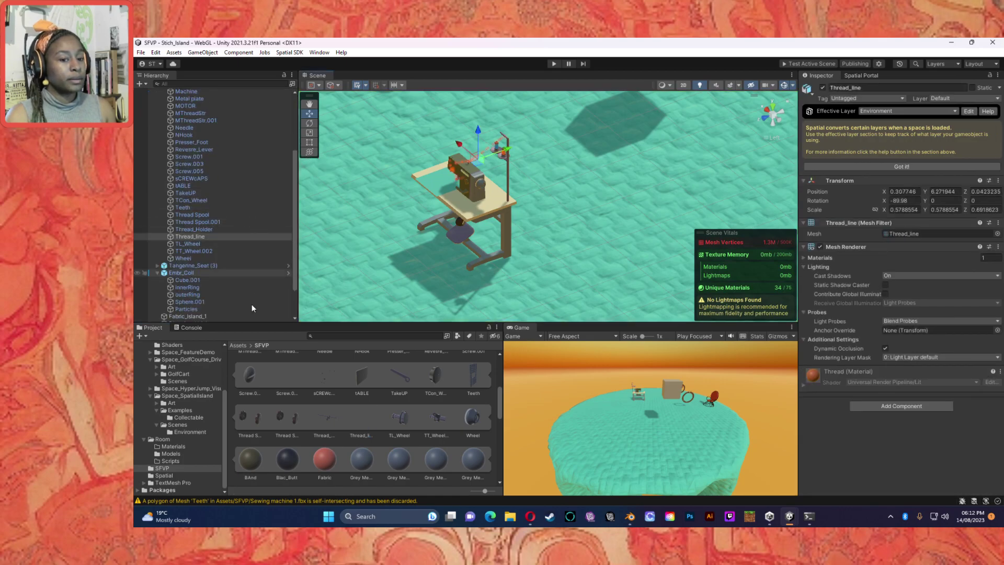
left_click(609, 141)
left_click_drag(487, 262, 325, 145, "alt")
scroll(156, 146, "up", 5)
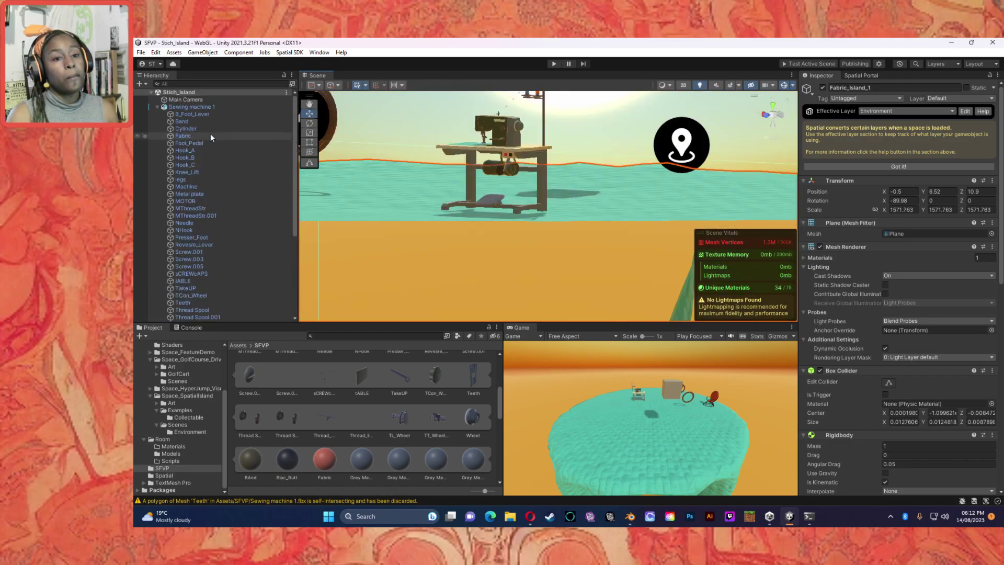
left_click(157, 107)
left_click_drag(471, 157, 599, 305, "alt")
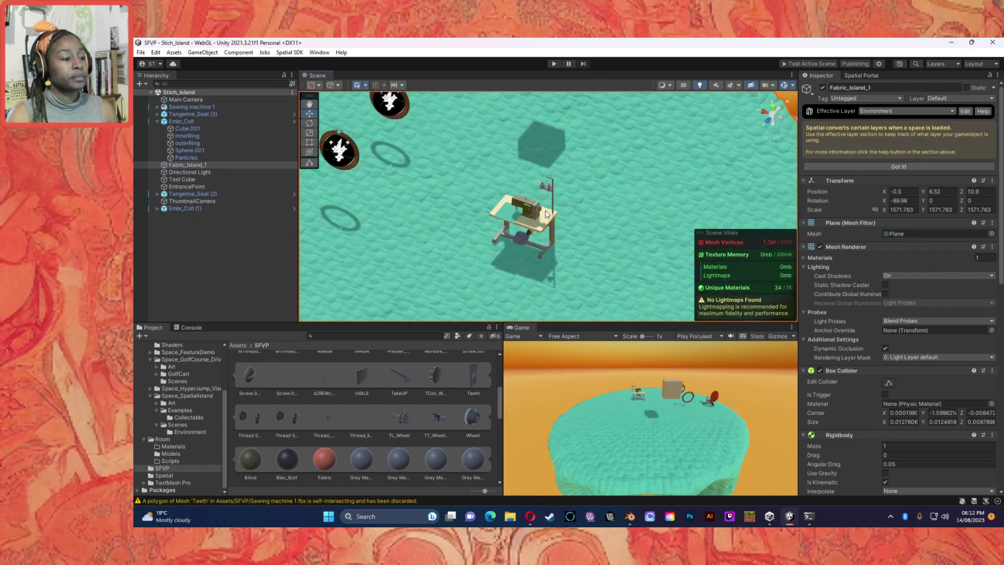
Move the sewing machine across the fabric island toward its far edge, to about X -1.64 and Z 3.5.
left_click(548, 220)
left_click_drag(506, 228, 688, 111)
scroll(685, 120, "down", 3)
scroll(683, 128, "down", 4)
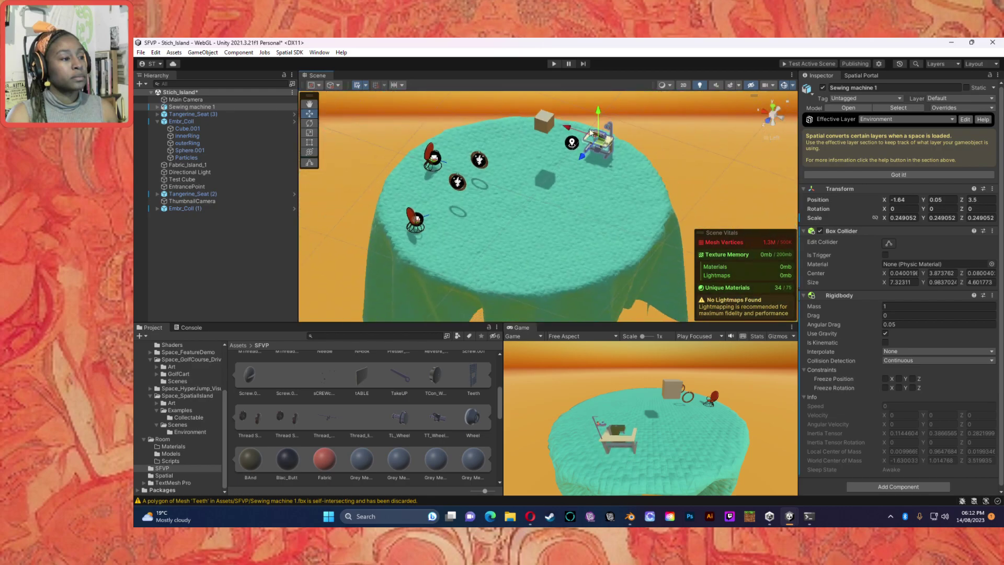
Duplicate Tangerine_Seat (3) and group the Tangerine seats together at the end of the scene hierarchy.
left_click(430, 228)
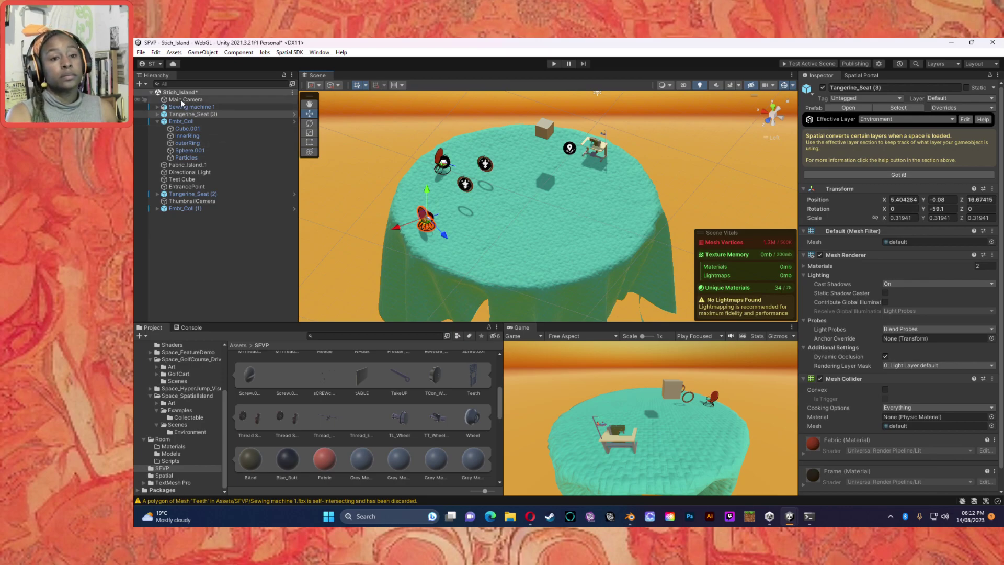
left_click(208, 106)
left_click(205, 114)
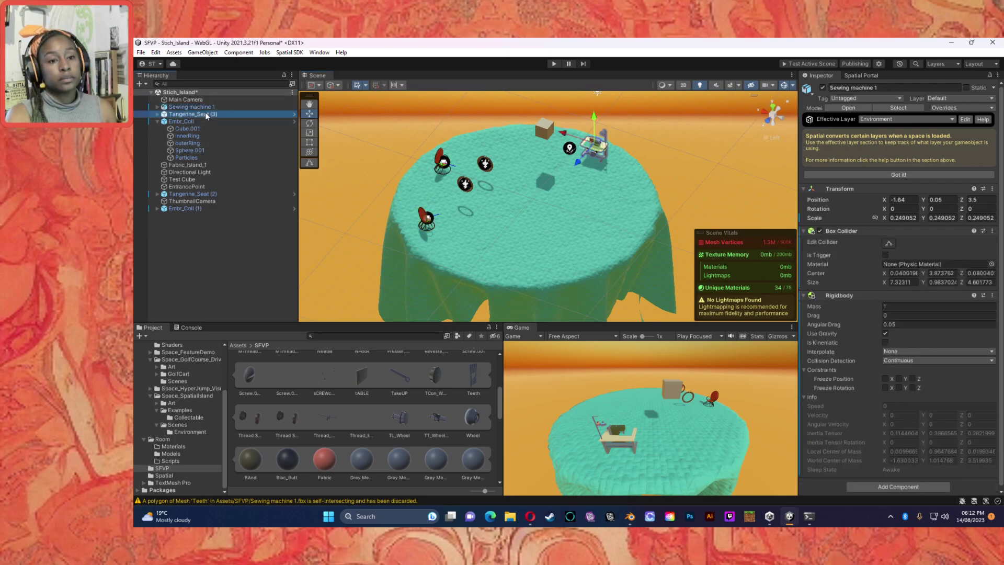
key("ctrl+d")
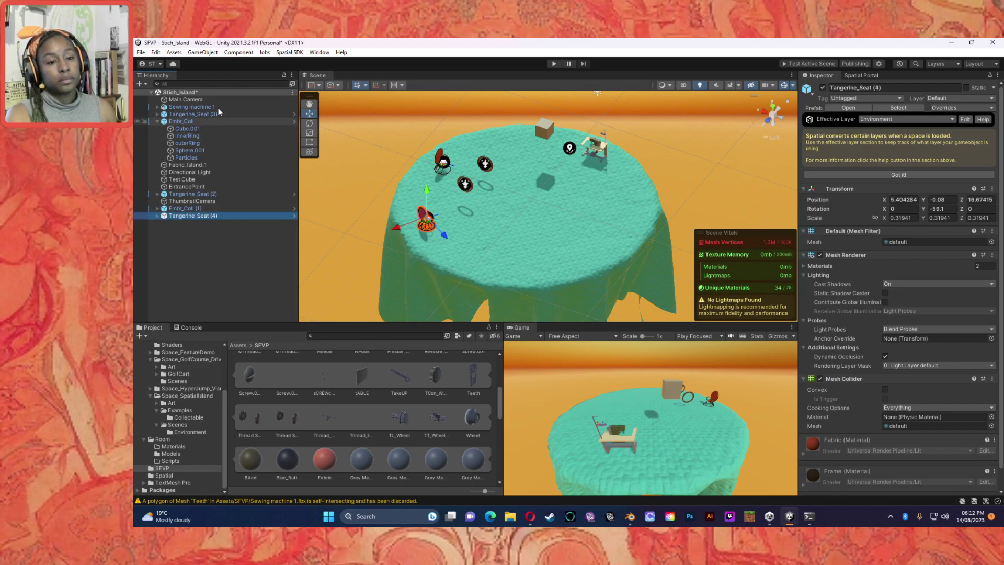
left_click(197, 116)
left_click_drag(197, 120, 198, 208)
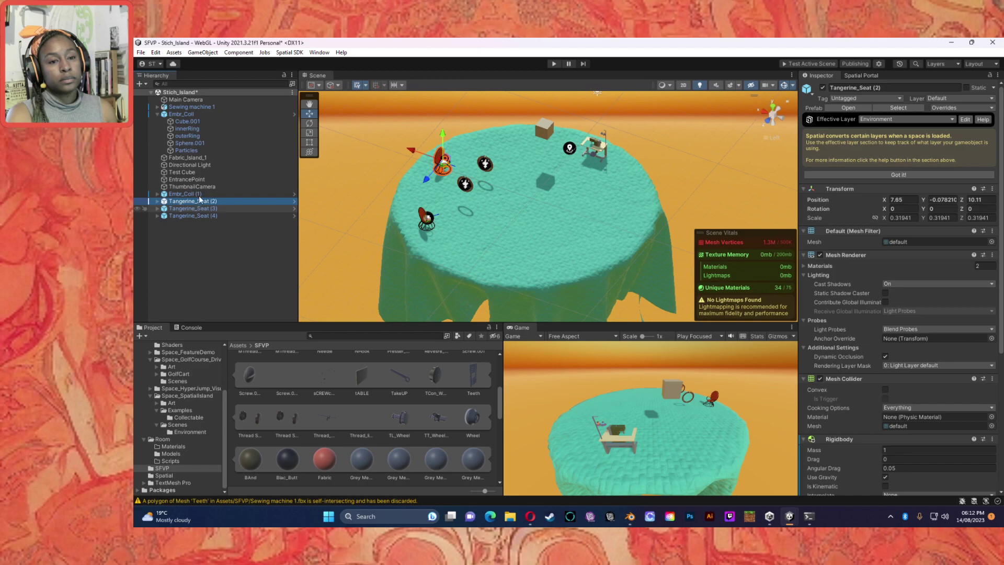
Move Tangerine_Seat (4) beside the sewing machine and rotate it to about -92.5 degrees around Y.
left_click(210, 216)
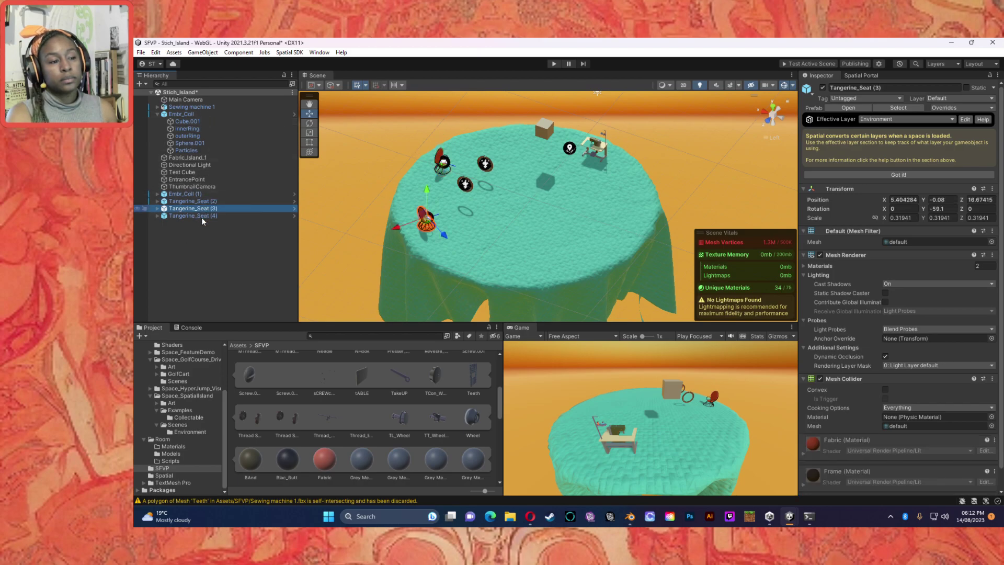
left_click_drag(426, 223, 590, 164)
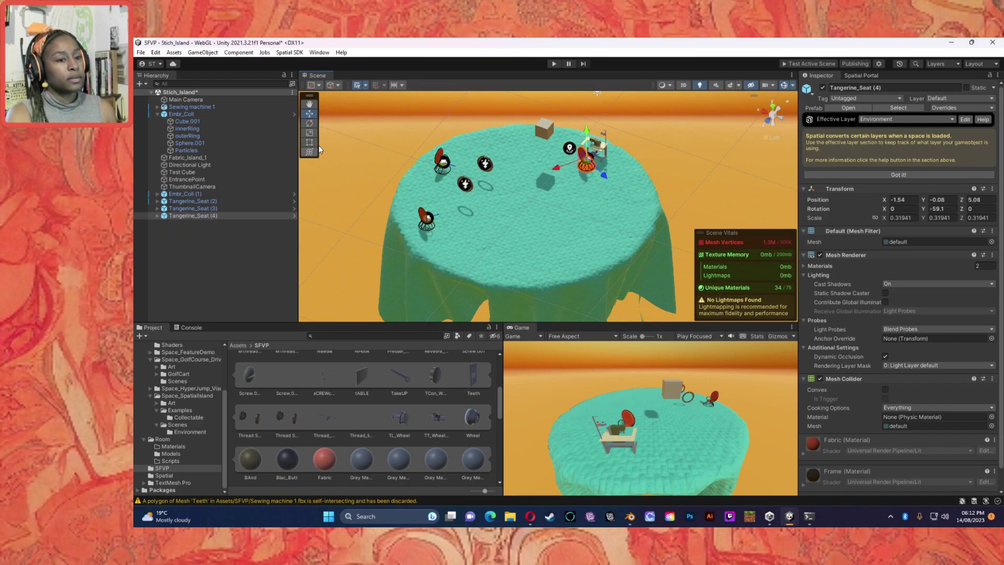
key("e")
left_click_drag(563, 172, 590, 192)
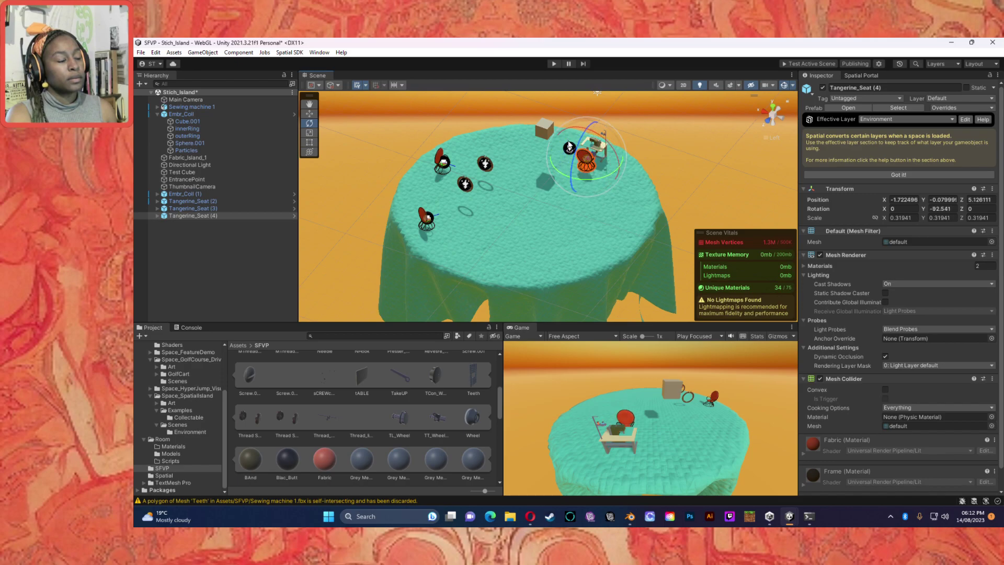
Nudge Tangerine_Seat (4) closer to the sewing machine table, to about X -1.71 and Z 4.88.
left_click(672, 161)
left_click_drag(702, 172, 463, 230, "alt")
scroll(606, 242, "up", 15)
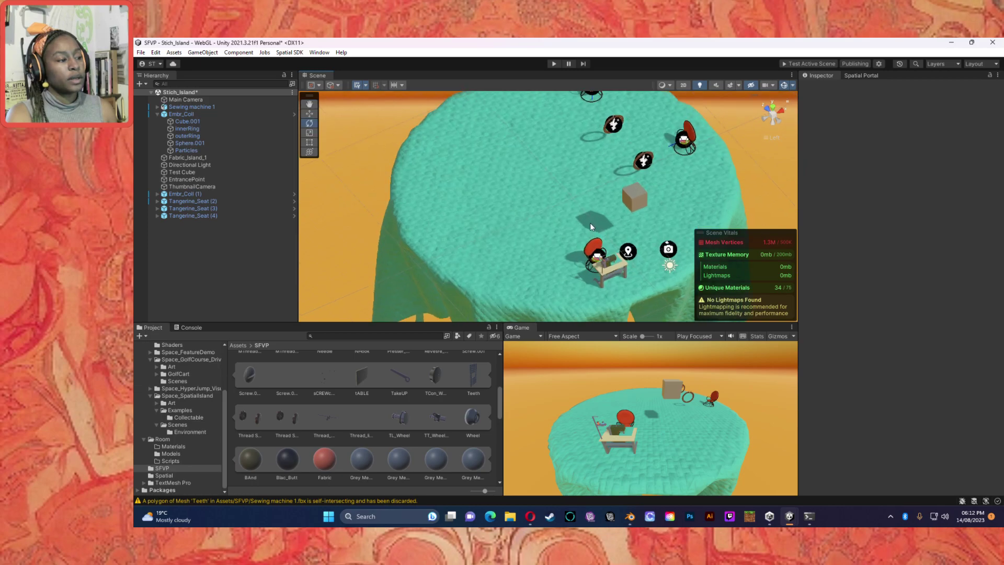
middle_click_drag(576, 154, 538, 90)
left_click_drag(538, 90, 644, 151, "alt")
left_click(643, 152)
left_click(645, 155)
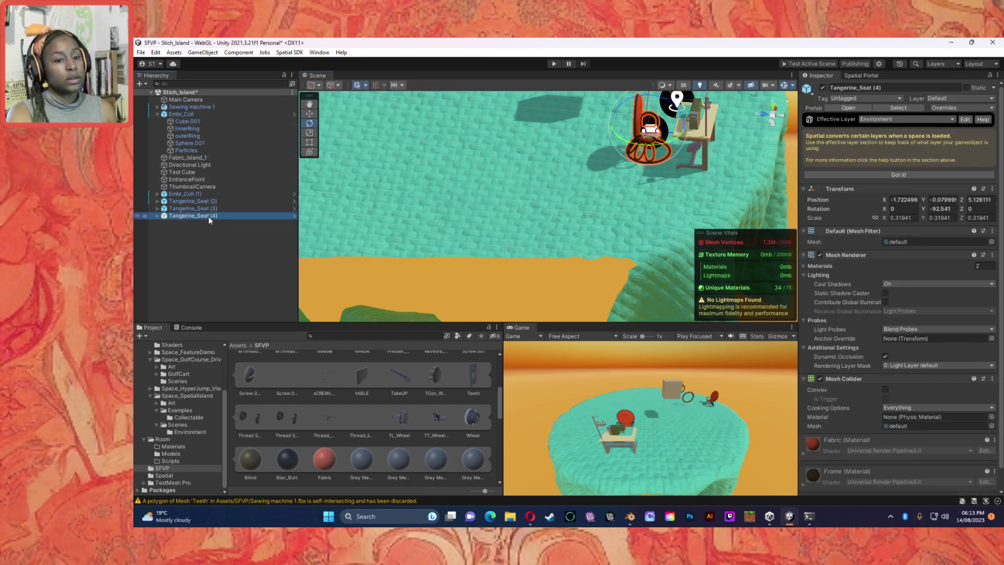
key("w")
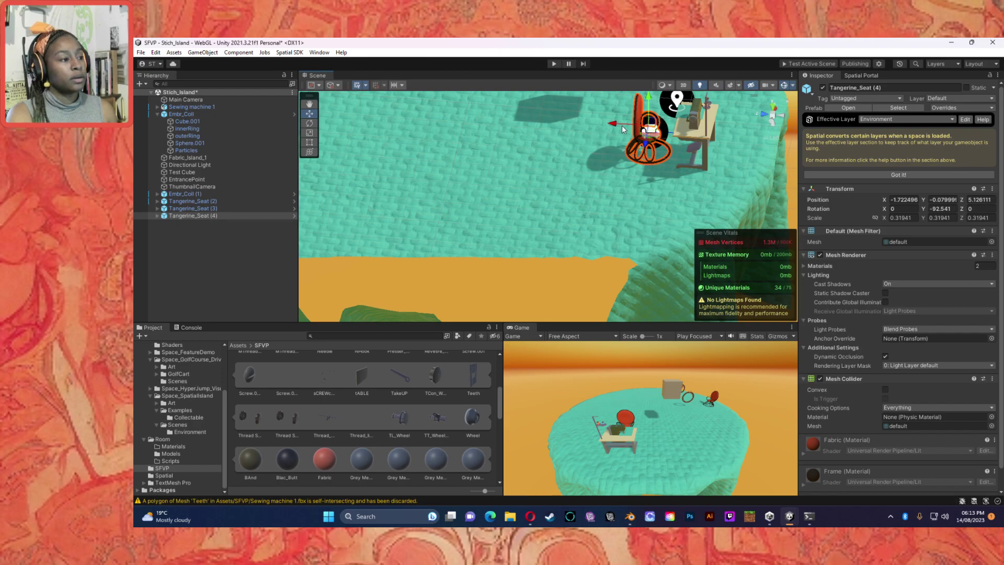
left_click_drag(626, 129, 639, 130)
Set the Y rotation of Tangerine_Seat (4) to -90 and save the scene.
left_click(940, 209)
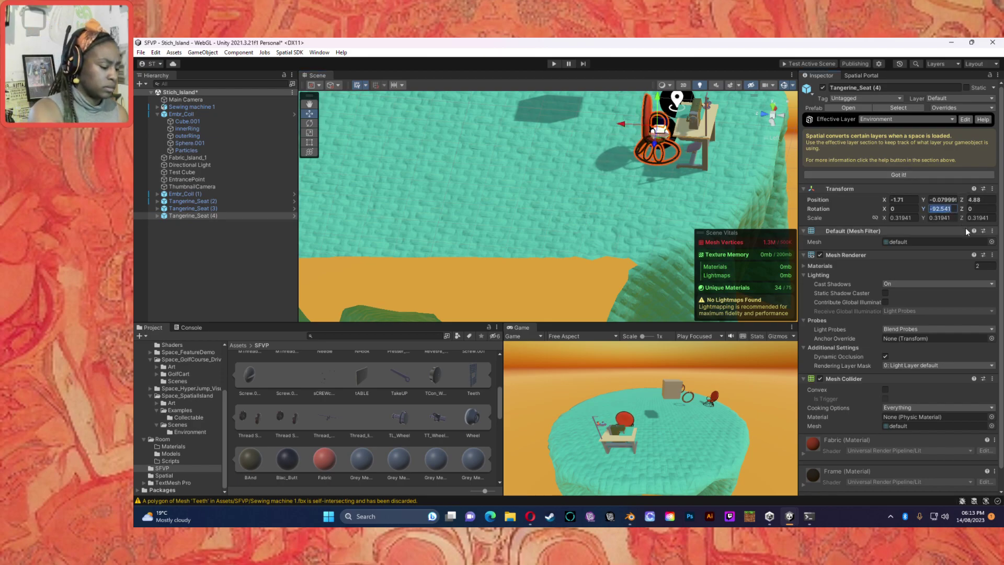
type("90")
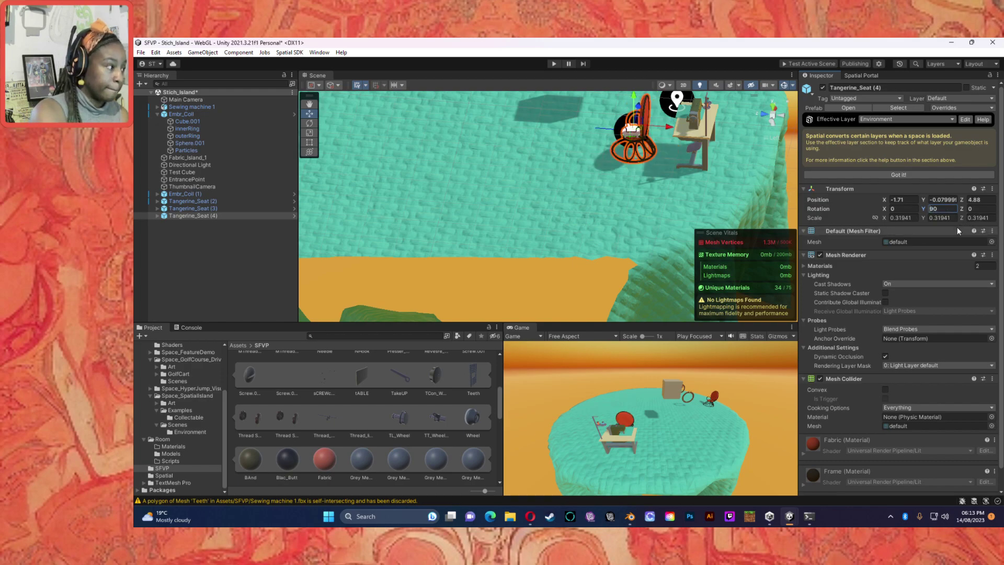
key("Home")
type("-")
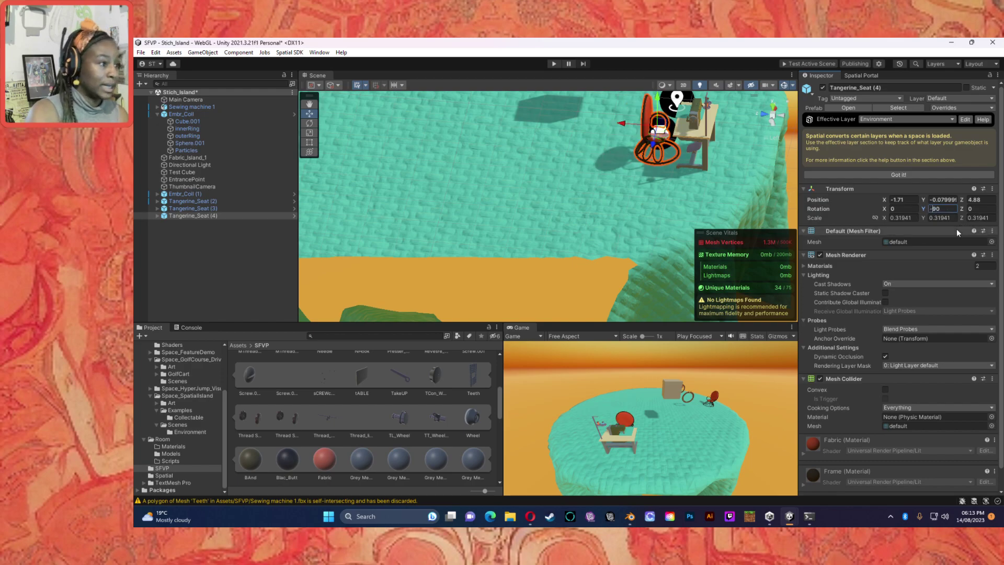
left_click(701, 133)
left_click(167, 277)
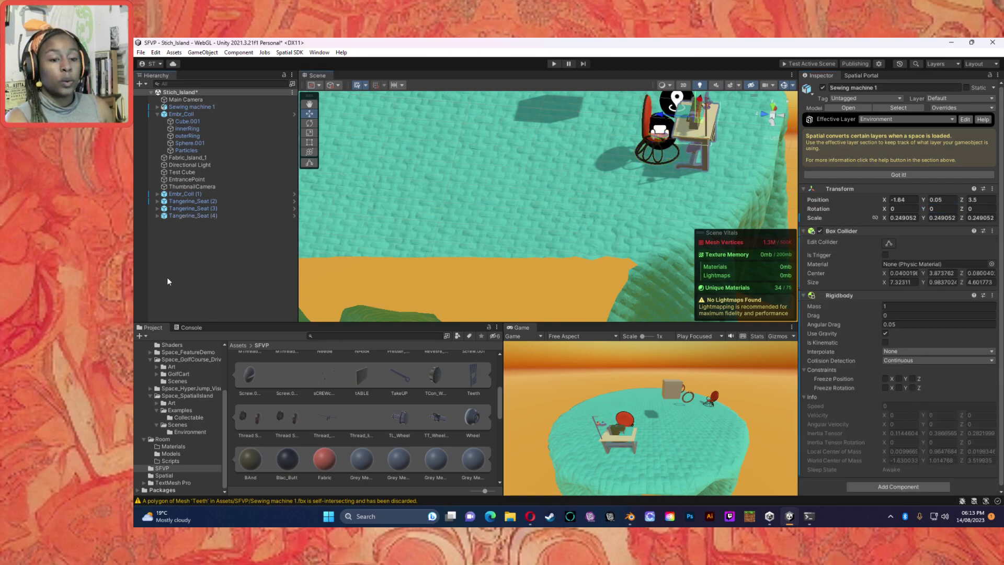
key("ctrl+s")
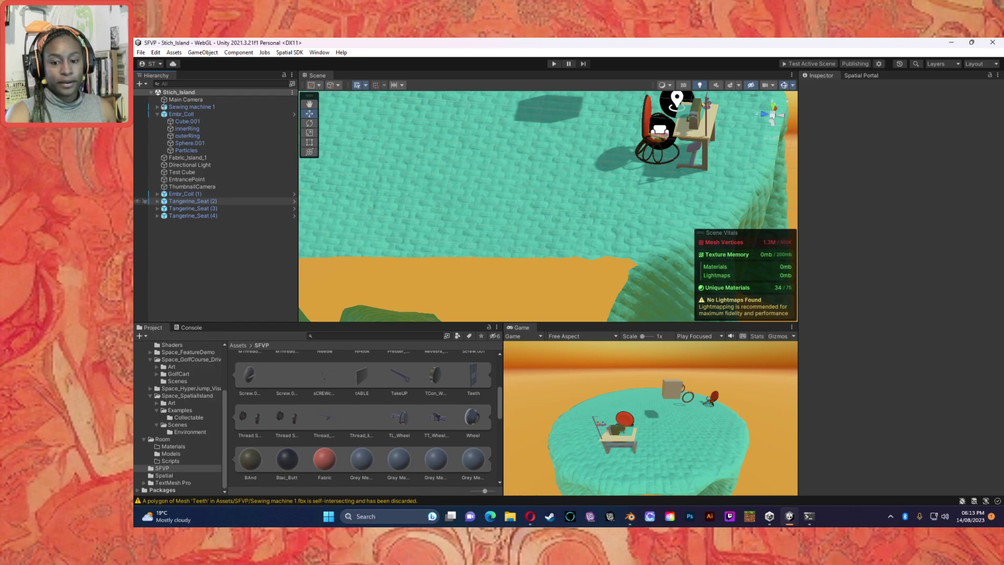
scroll(623, 217, "down", 3)
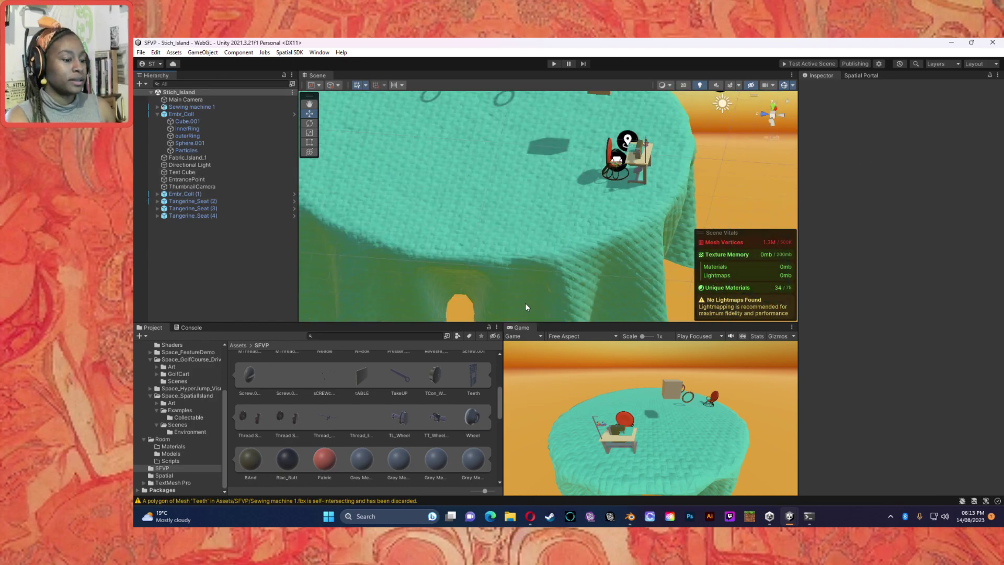
Reopen the SFVP asset folder and collapse the sewing machine model's list of sub-assets.
scroll(366, 404, "up", 3)
scroll(308, 391, "up", 3)
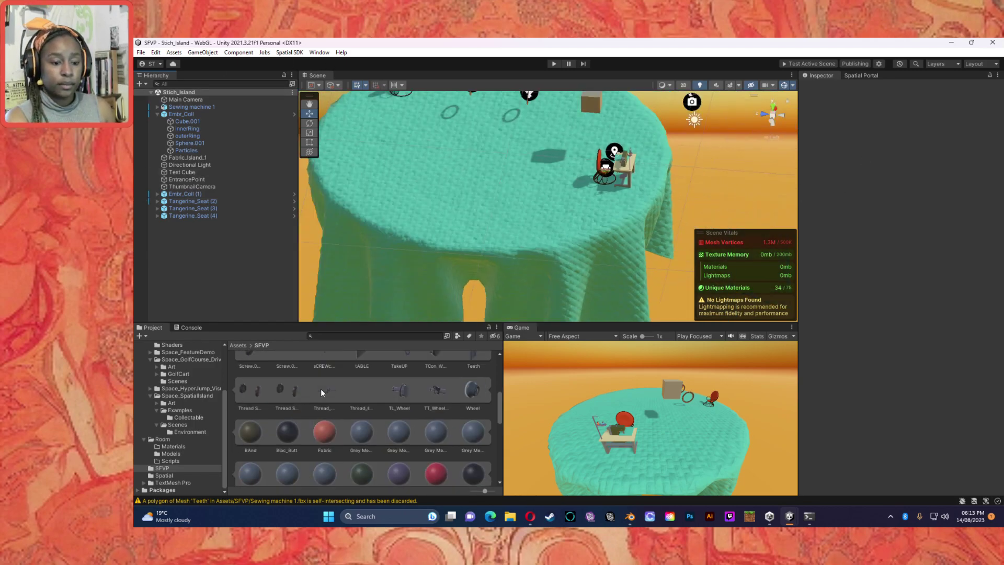
left_click(237, 346)
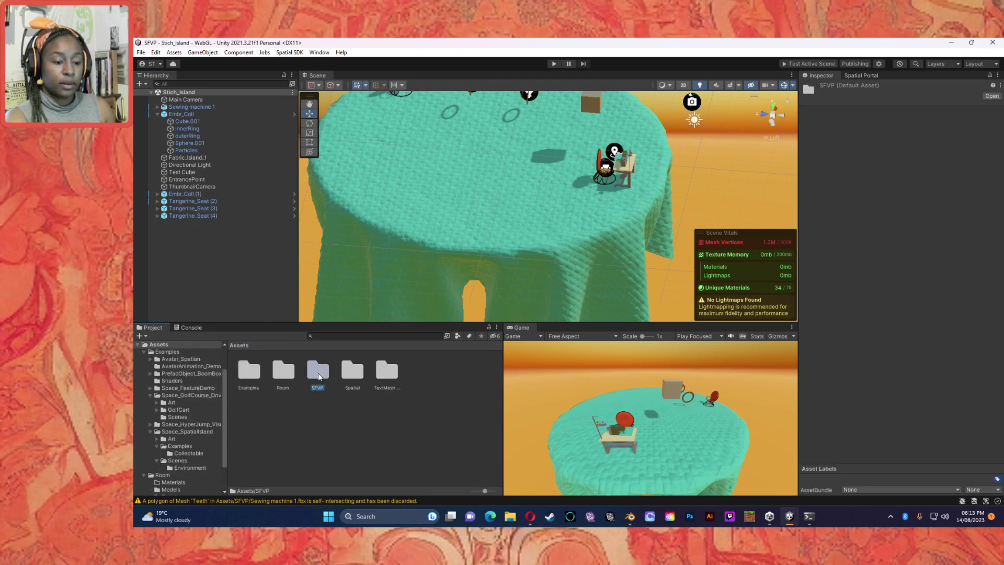
double_click(318, 371)
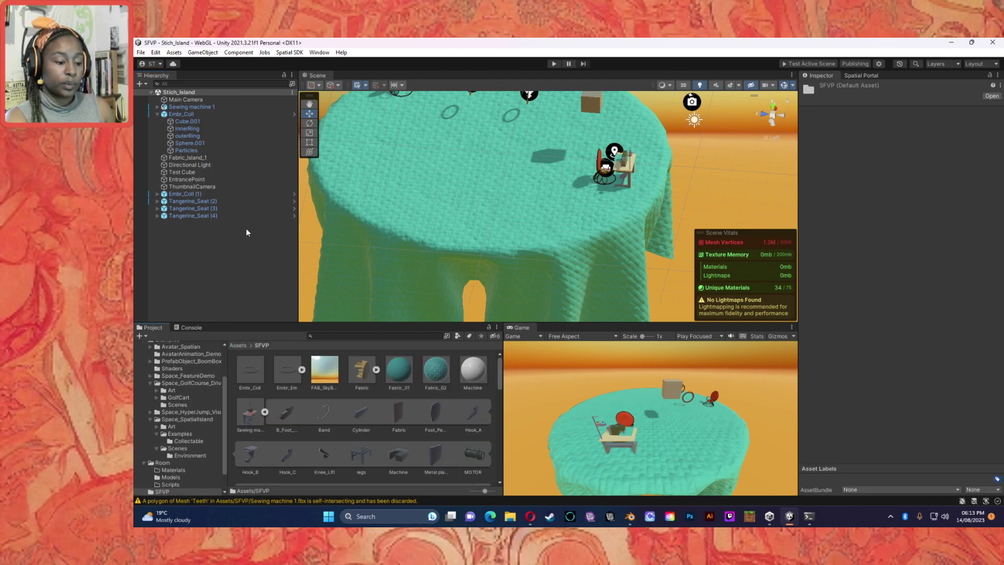
left_click(265, 411)
scroll(579, 112, "down", 5)
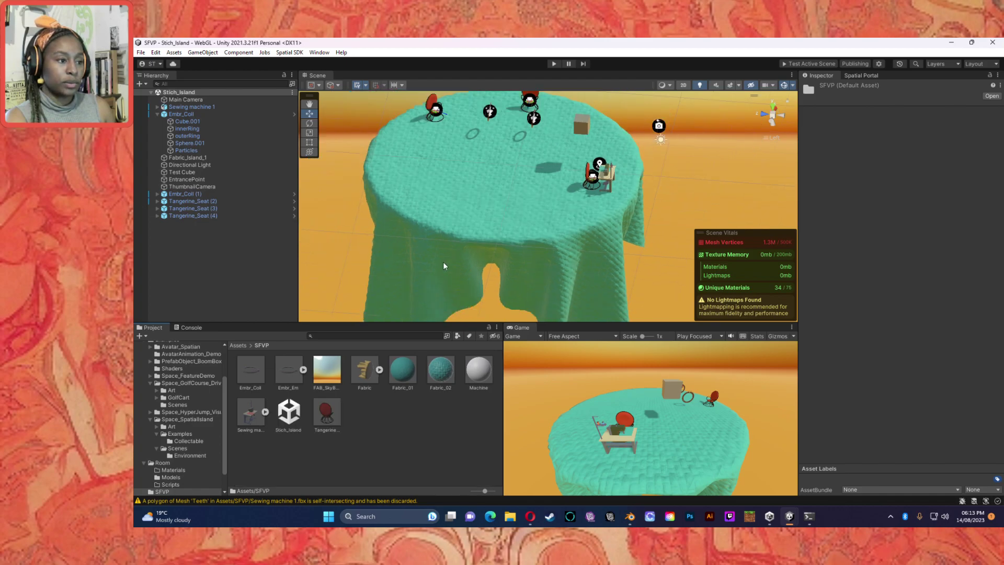
Examine the island from different angles and distances to review how the seats, collectables and sewing machine are laid out.
left_click_drag(579, 112, 513, 238, "alt")
scroll(560, 191, "up", 2)
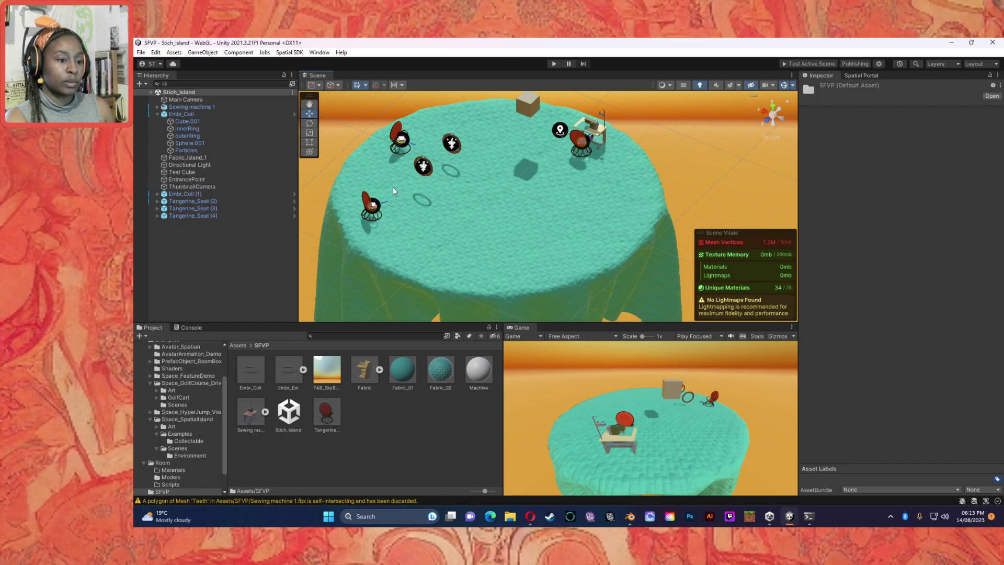
left_click(364, 219)
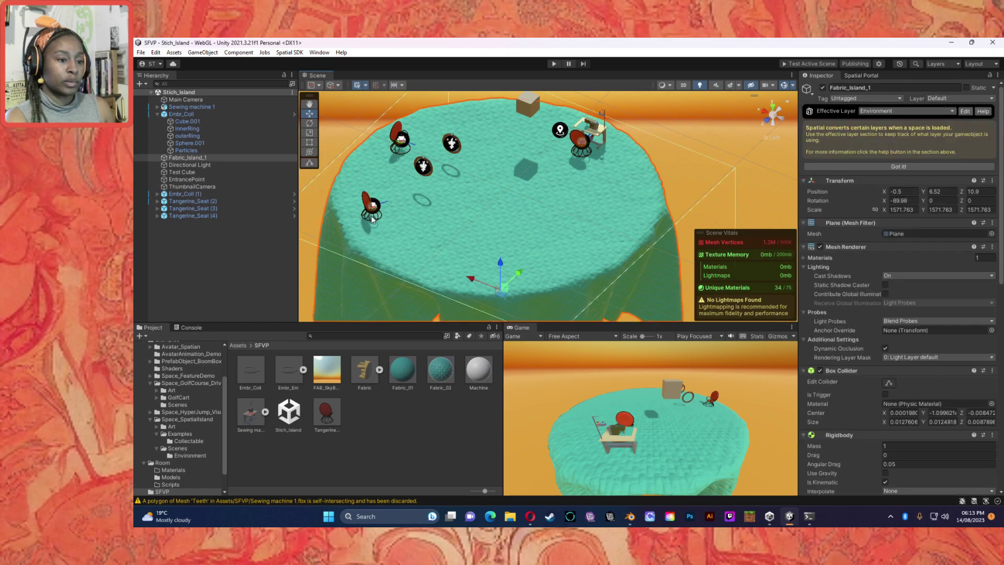
scroll(567, 175, "down", 5)
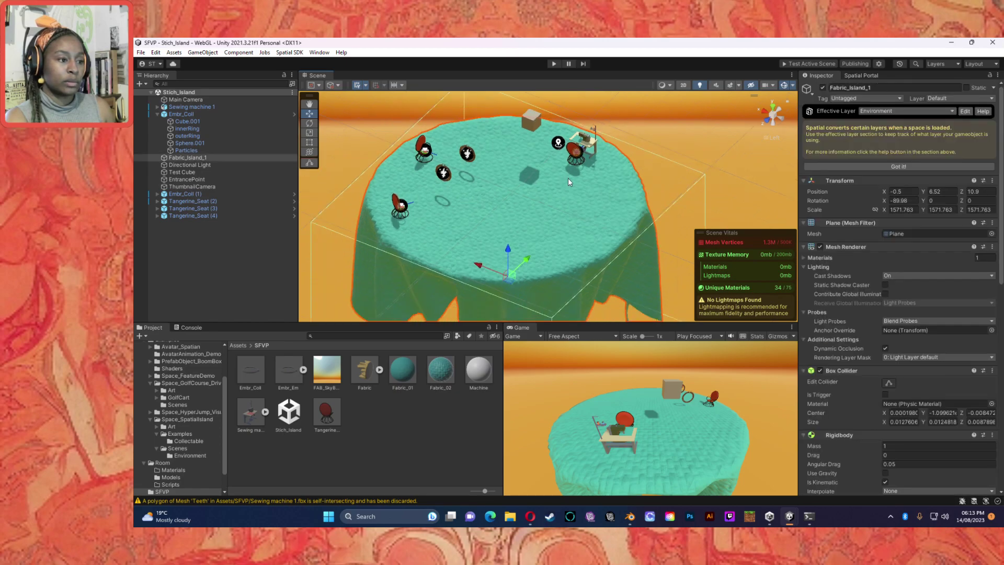
scroll(579, 220, "up", 3)
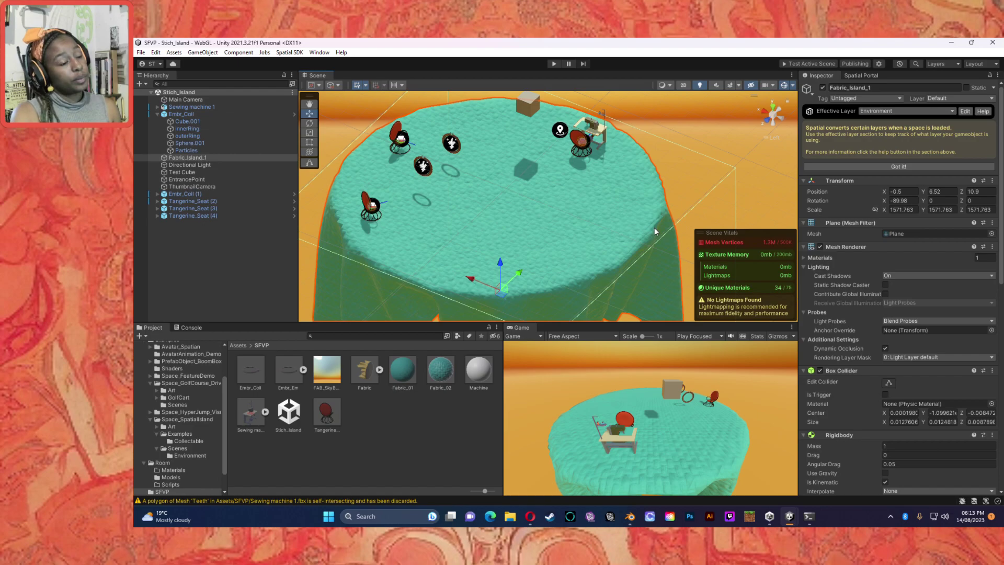
scroll(534, 227, "down", 5)
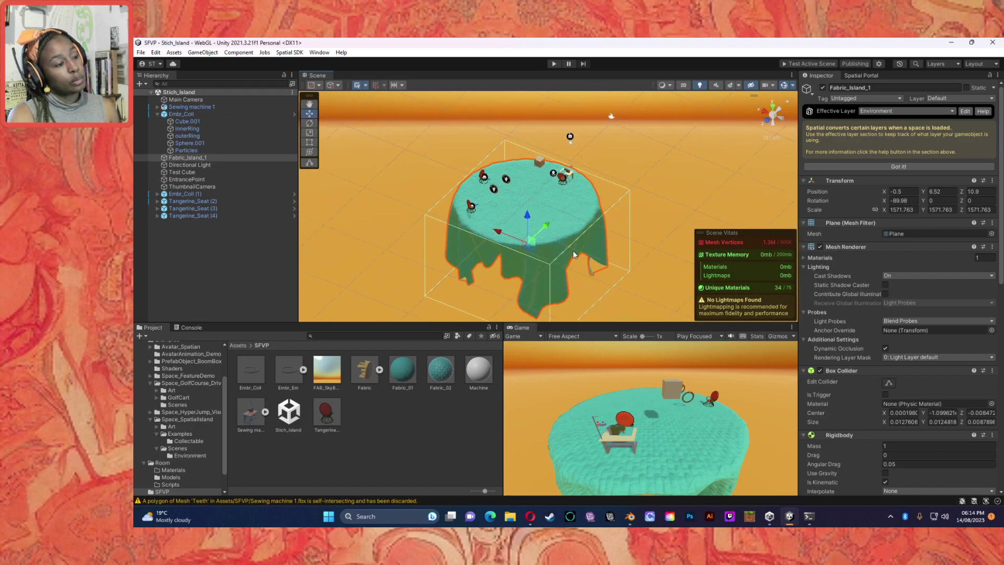
scroll(575, 250, "up", 3)
scroll(586, 255, "up", 5)
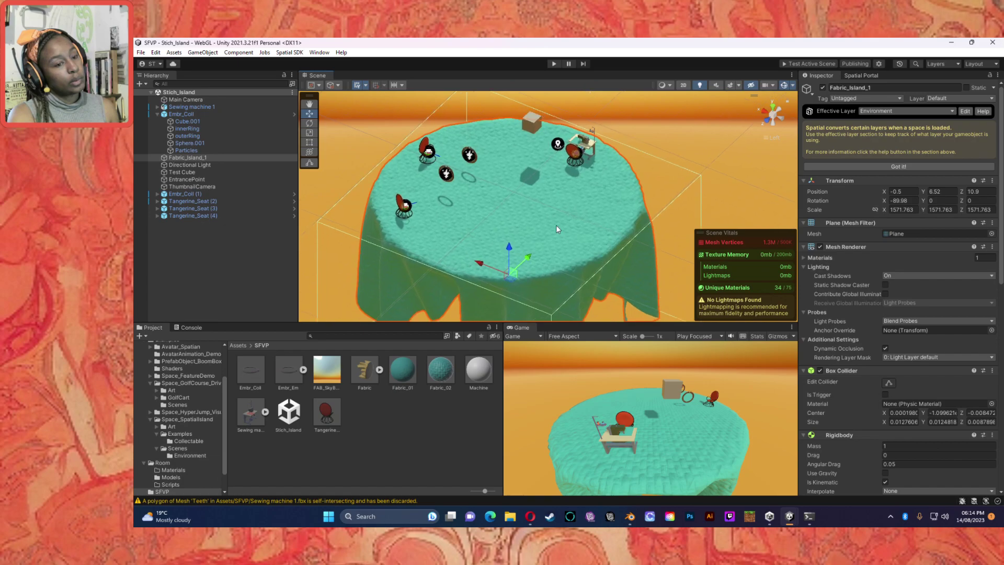
left_click(201, 278)
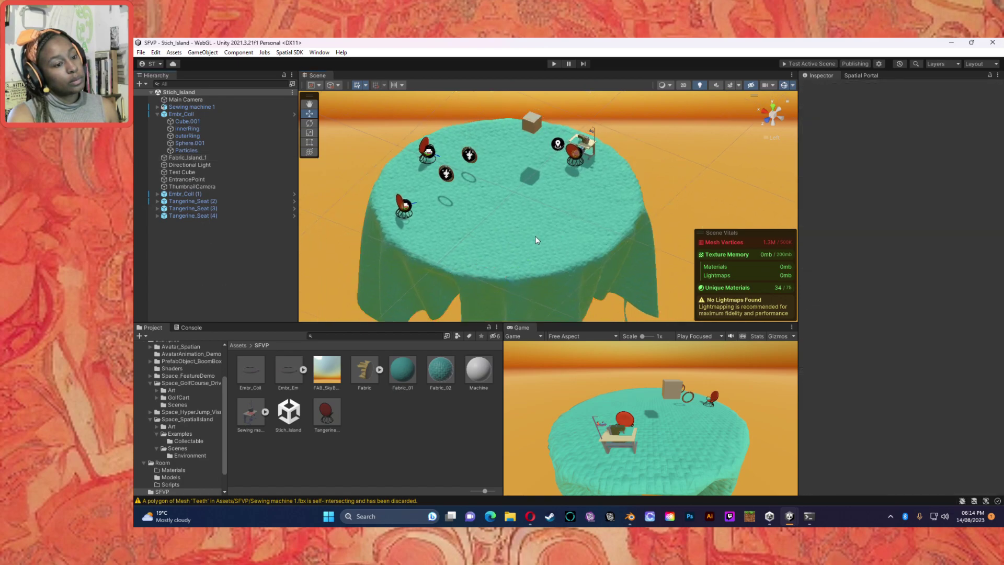
left_click(462, 278)
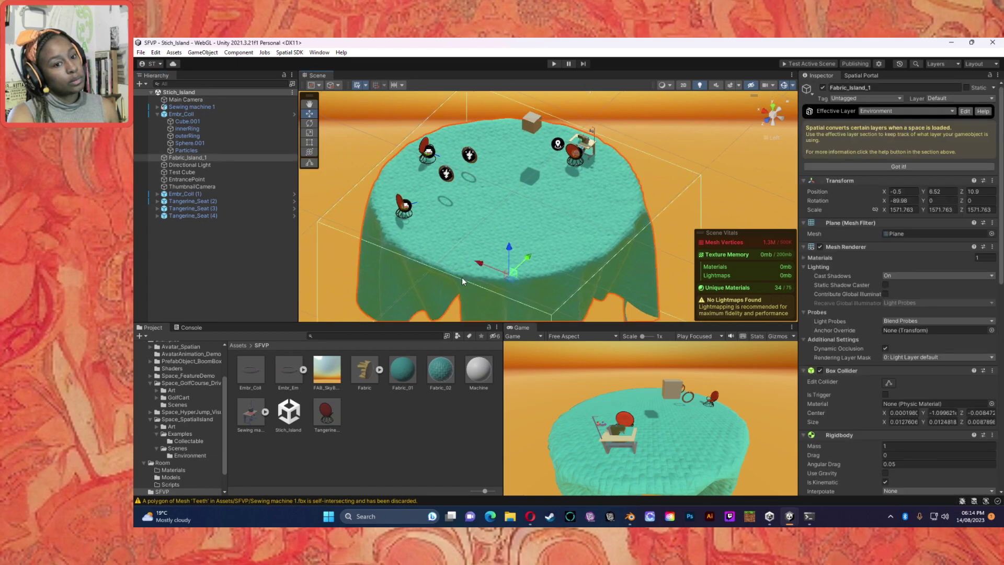
Inspect the properties of Test Cube, EntrancePoint and Sewing machine 1.
left_click(196, 173)
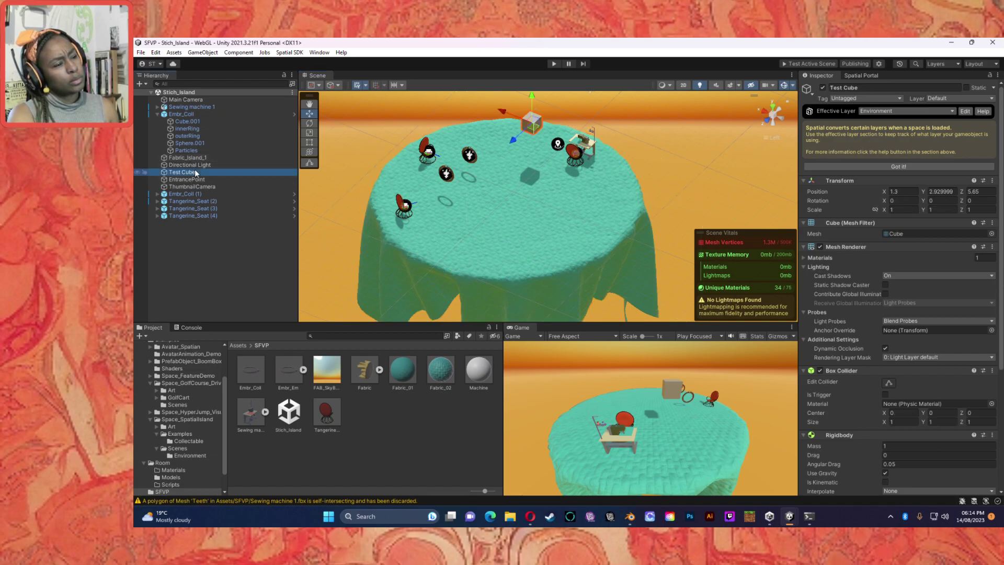
left_click(189, 180)
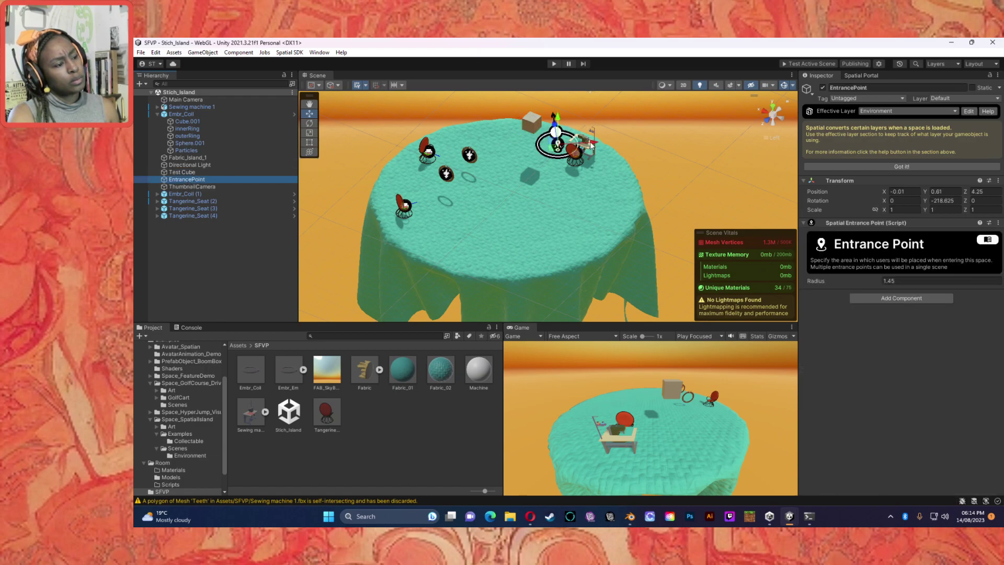
left_click(585, 159)
left_click(581, 160)
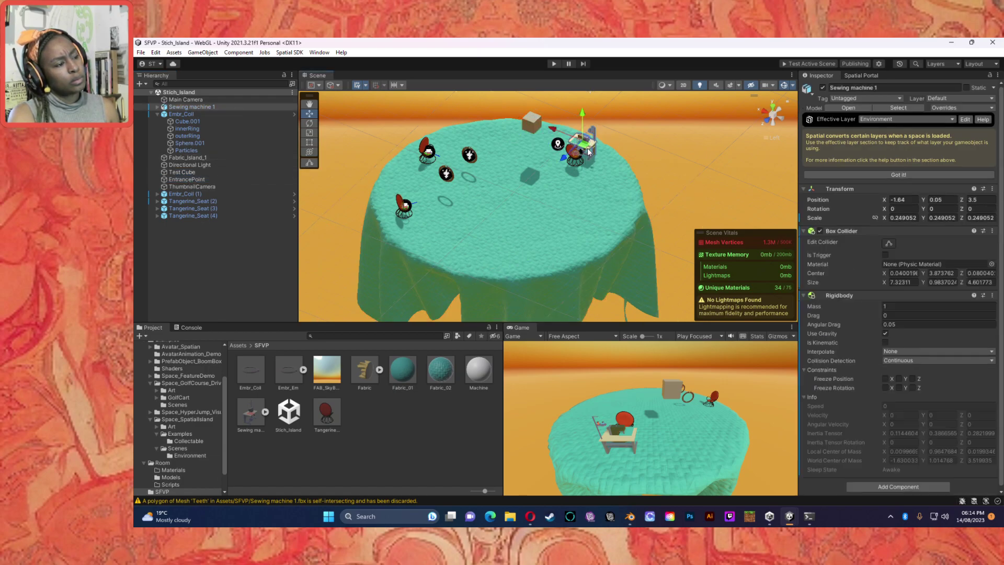
left_click(578, 167)
left_click(577, 162)
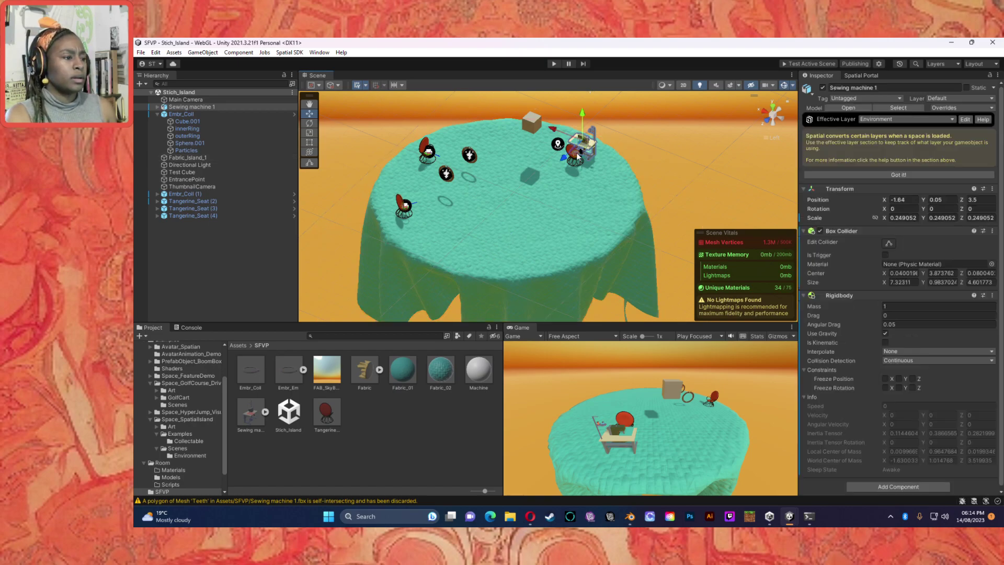
left_click(578, 157, "shift")
Create an empty object named Machine and nest Tangerine_Seat (4) and Sewing machine 1 under it.
right_click(199, 261)
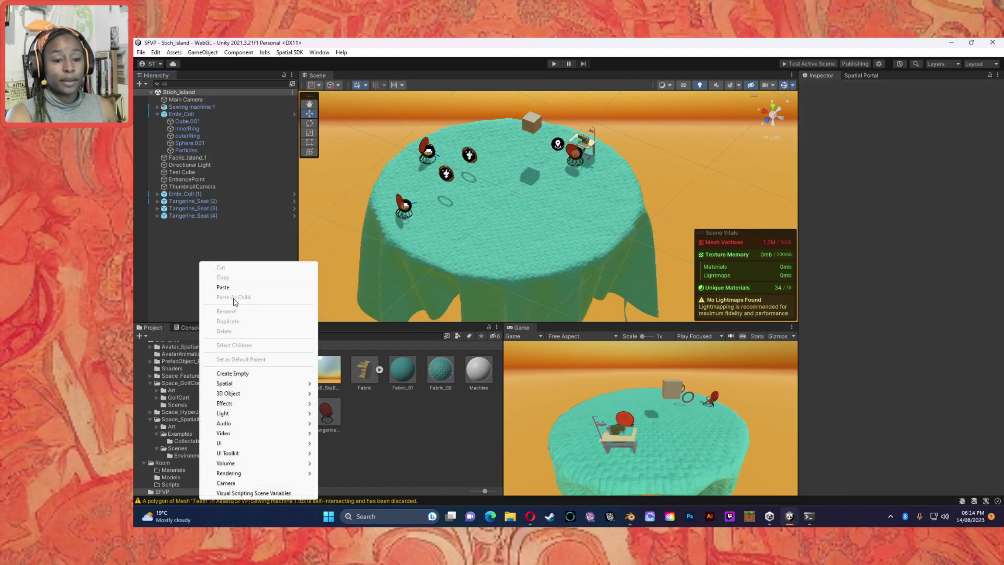
left_click(232, 373)
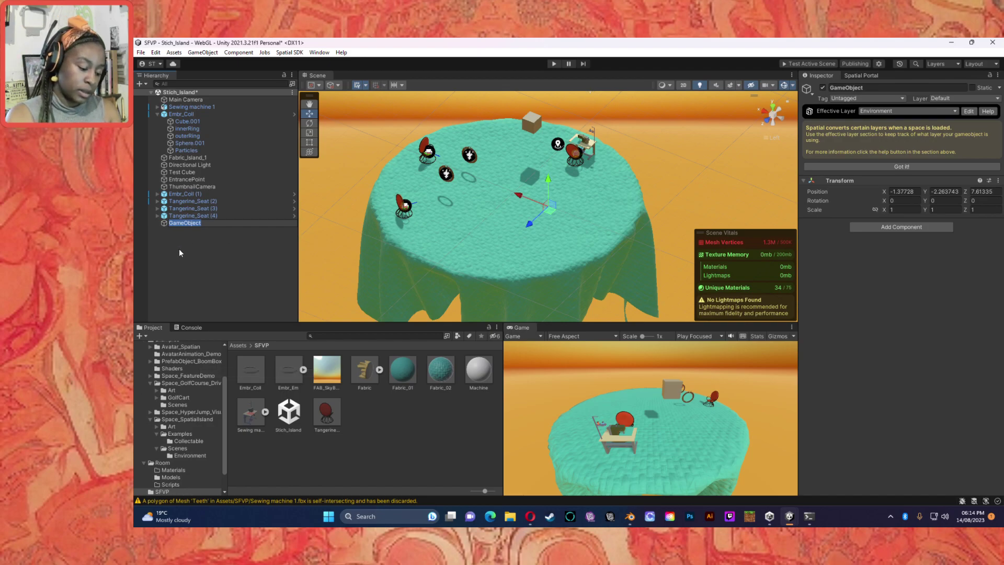
type("Machine")
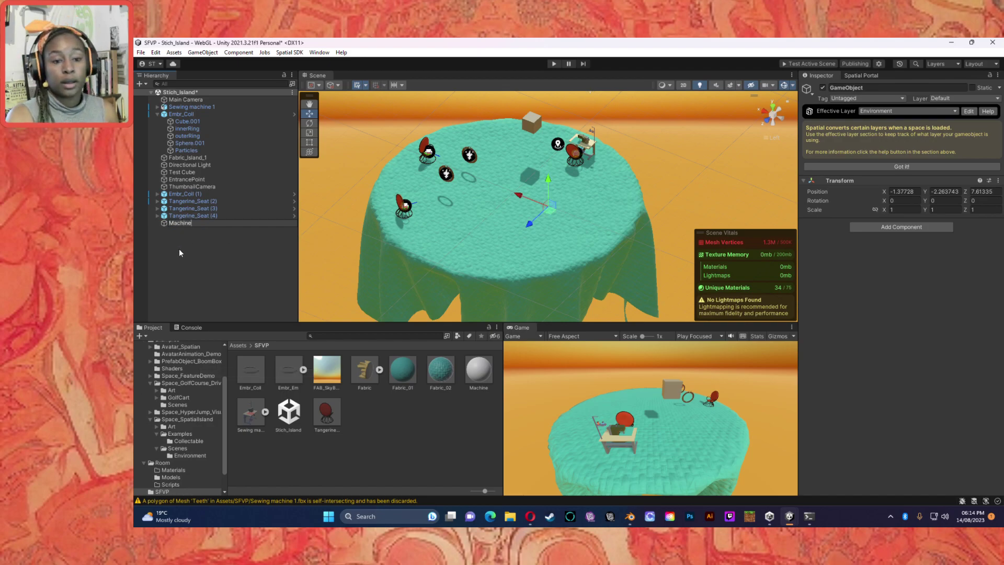
left_click(179, 249)
left_click_drag(196, 215, 190, 223)
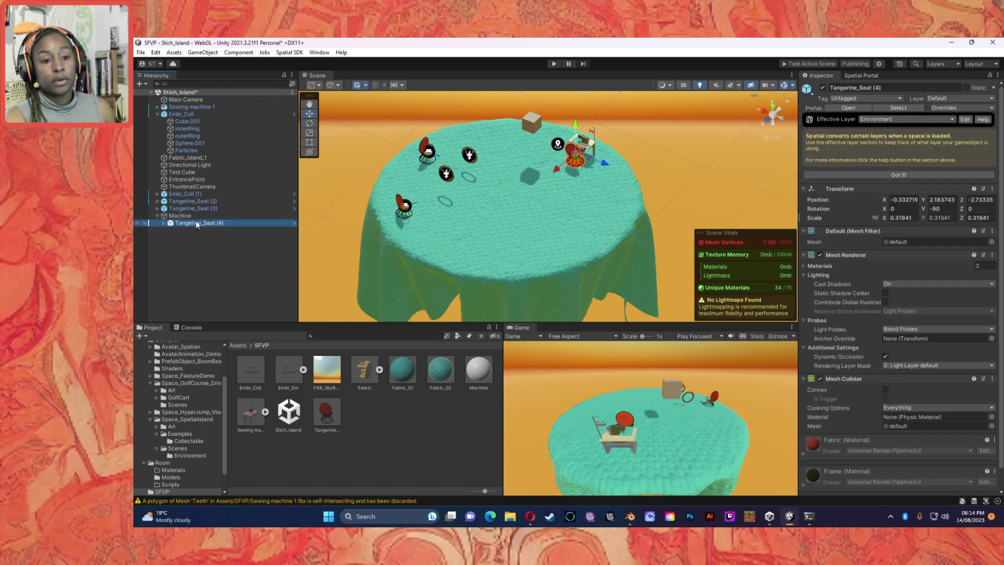
left_click_drag(192, 107, 182, 217)
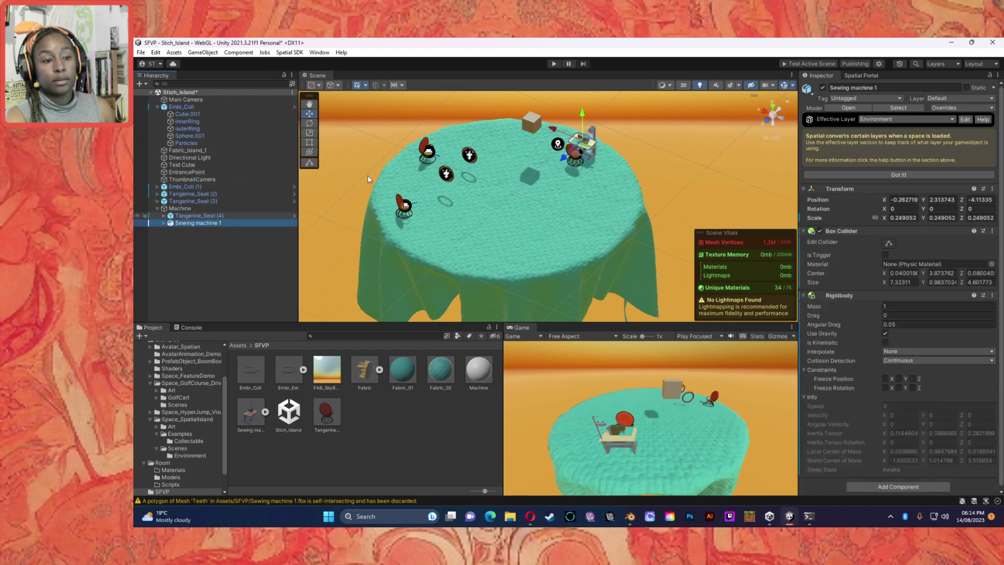
Move the whole Machine group across the island to about X -3.6 and Z 20.1.
left_click(183, 208)
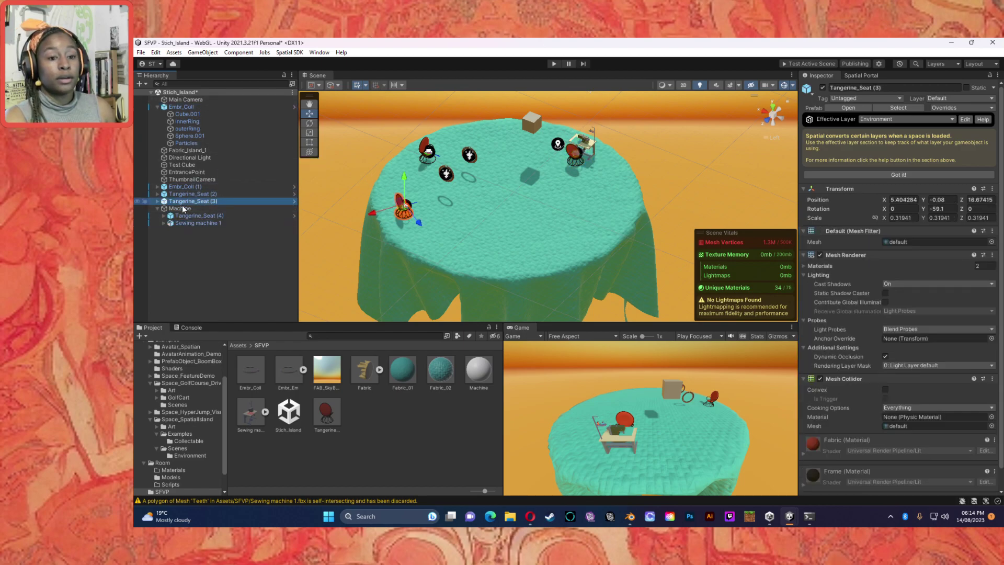
left_click_drag(563, 161, 490, 261)
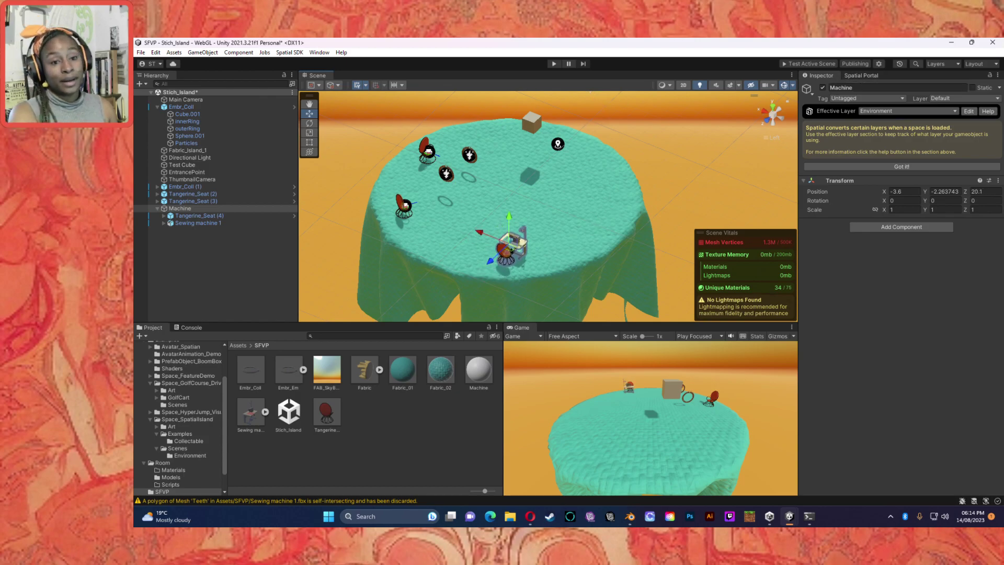
left_click(194, 276)
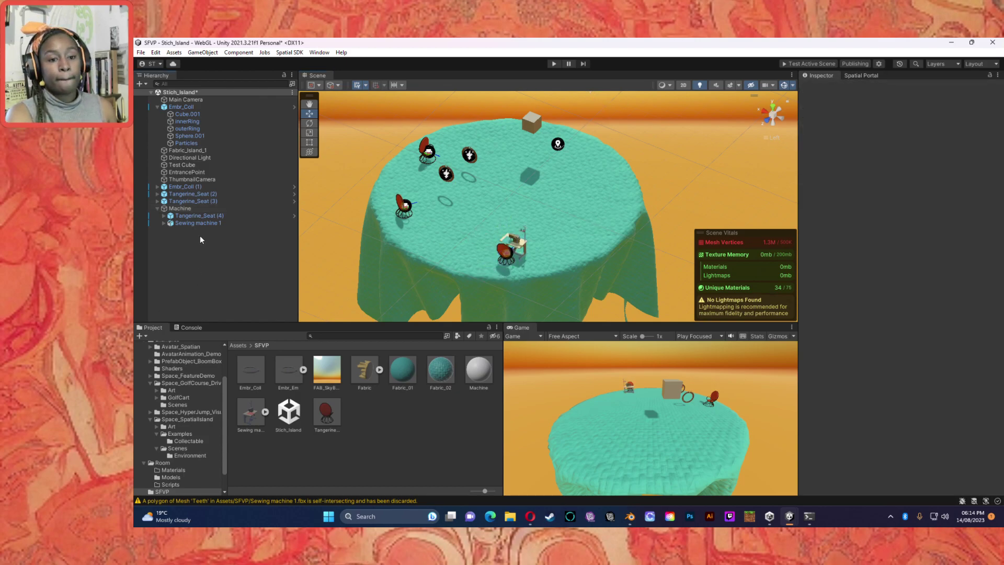
Collapse Embr_Coll in the scene hierarchy and create an empty object named Collectables.
left_click(156, 107)
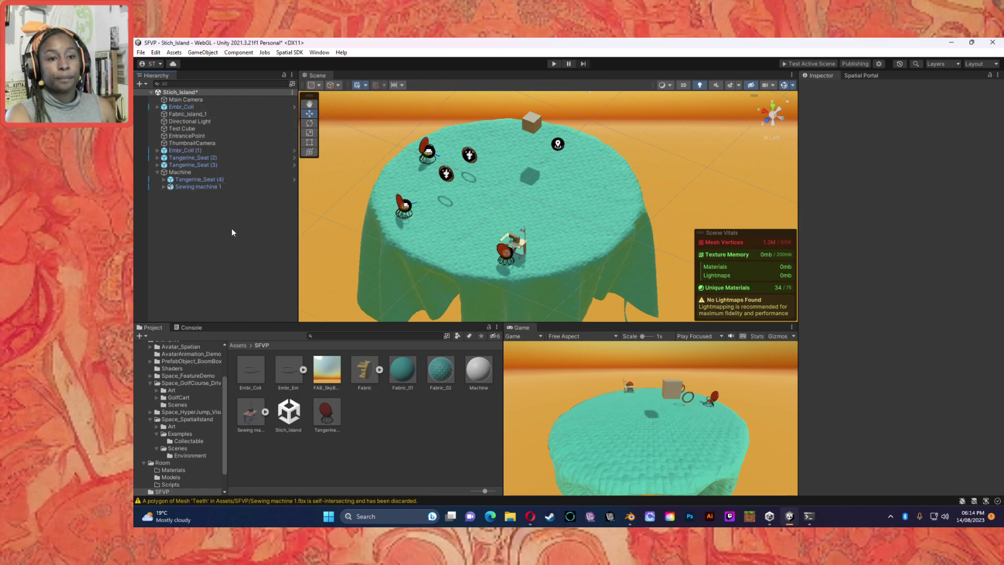
right_click(196, 226)
left_click(240, 335)
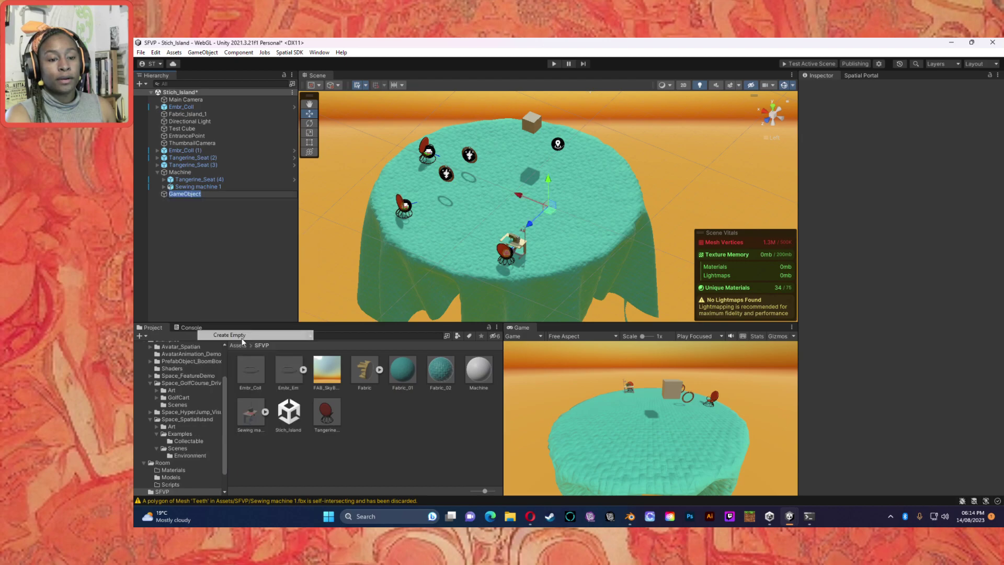
type("Co")
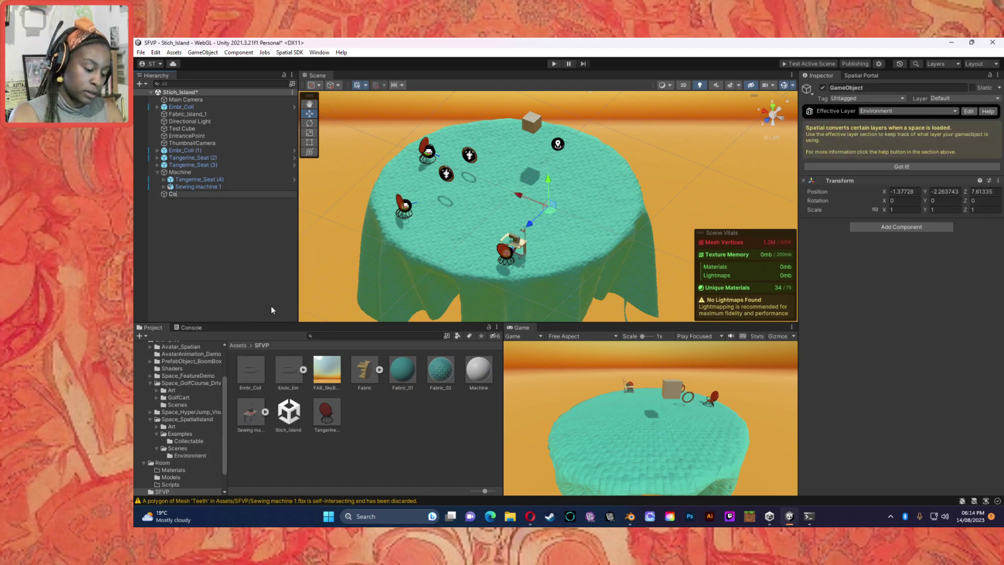
type("llect")
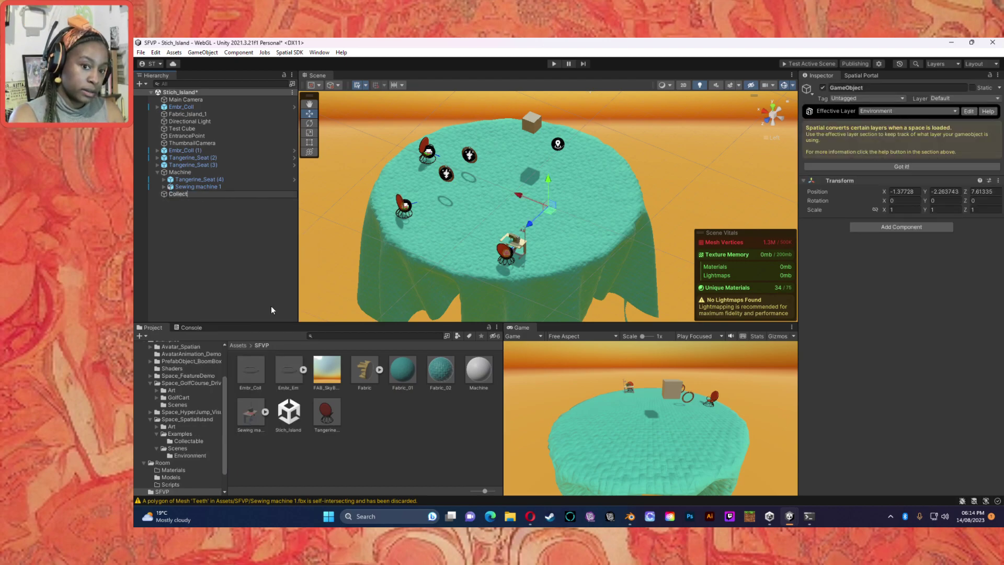
type("ables")
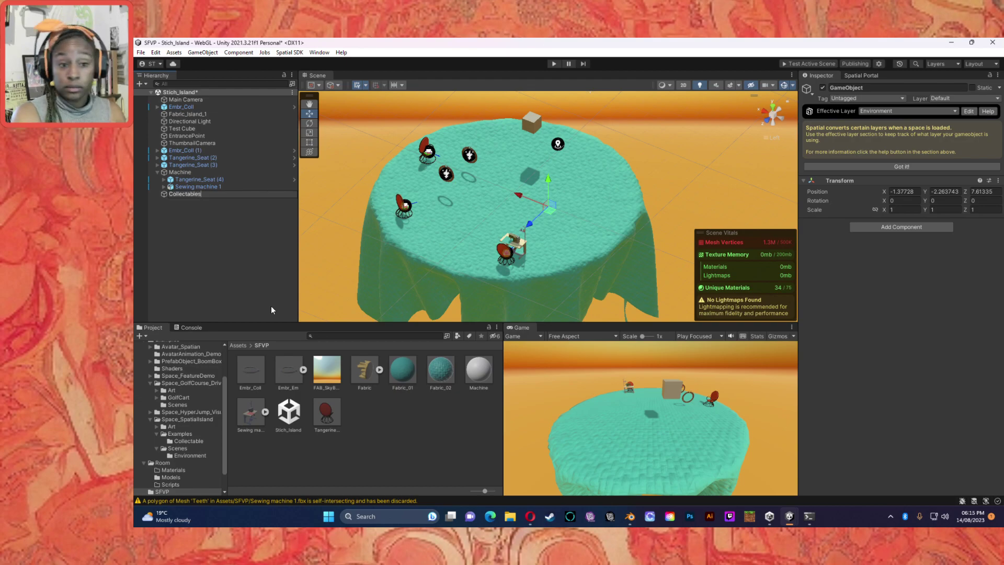
key("Return")
left_click(271, 310)
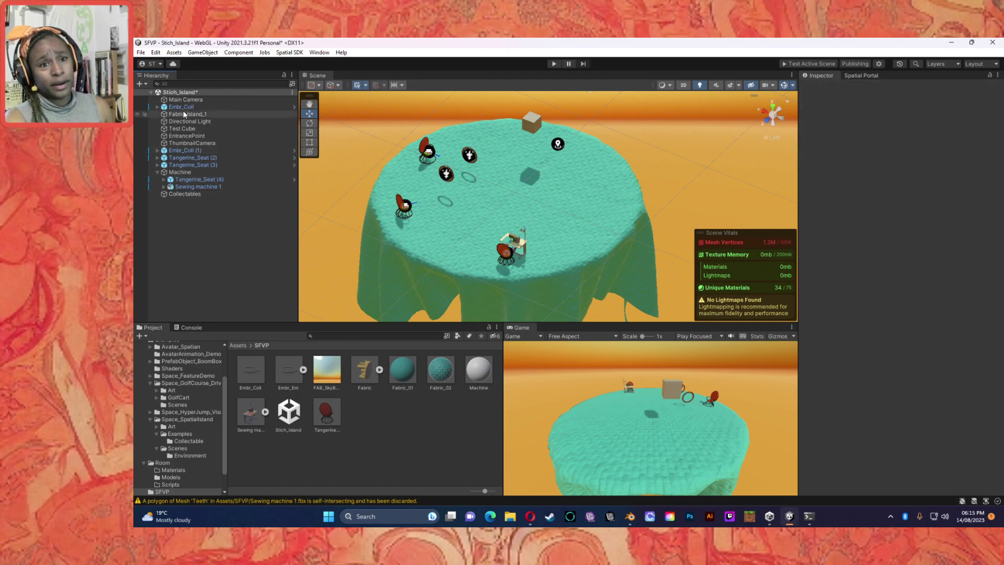
Nest Embr_Coll and Embr_Coll (1) under Collectables and move Embr_Coll (1) farther away from Embr_Coll.
left_click_drag(174, 112, 172, 194)
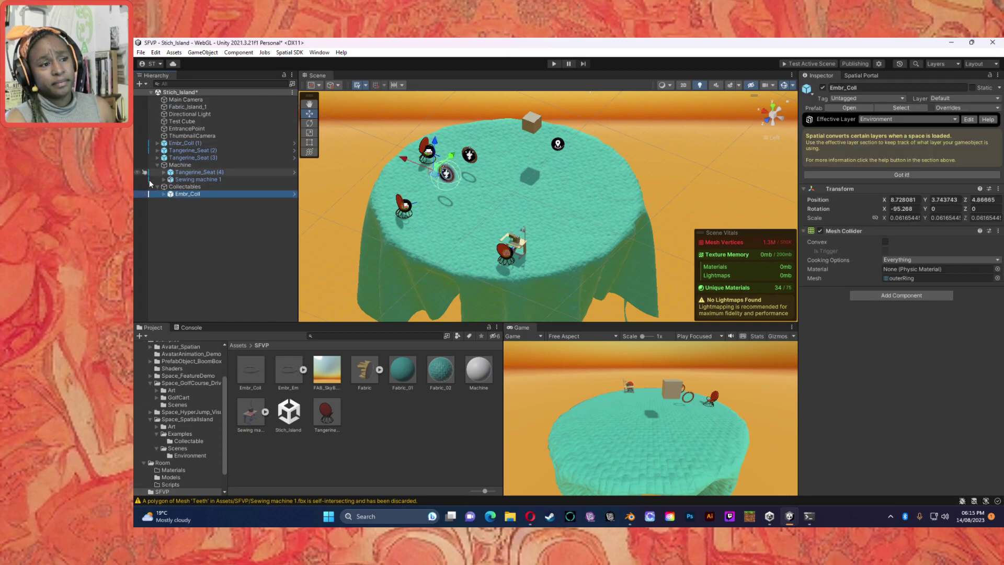
left_click_drag(183, 142, 188, 187)
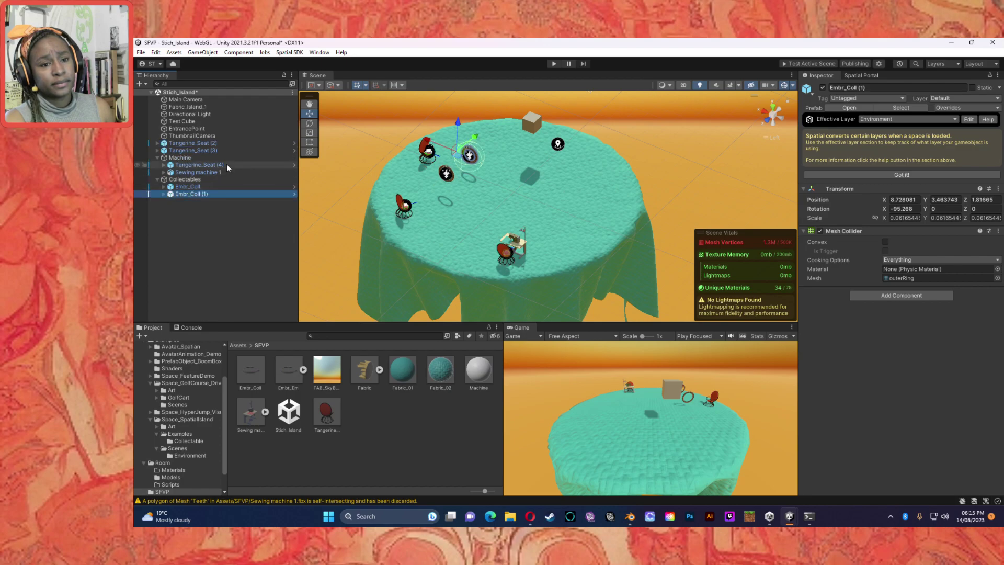
left_click_drag(432, 143, 482, 147)
Move the Collectables group toward the middle of the island, to about X -5.07 and Z 6.44.
left_click(184, 179)
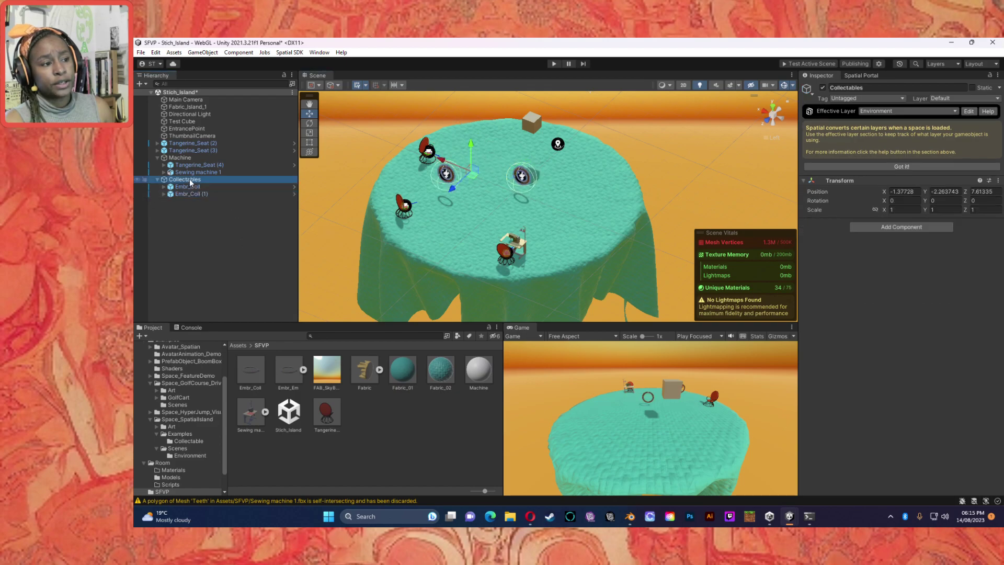
left_click_drag(448, 163, 481, 179)
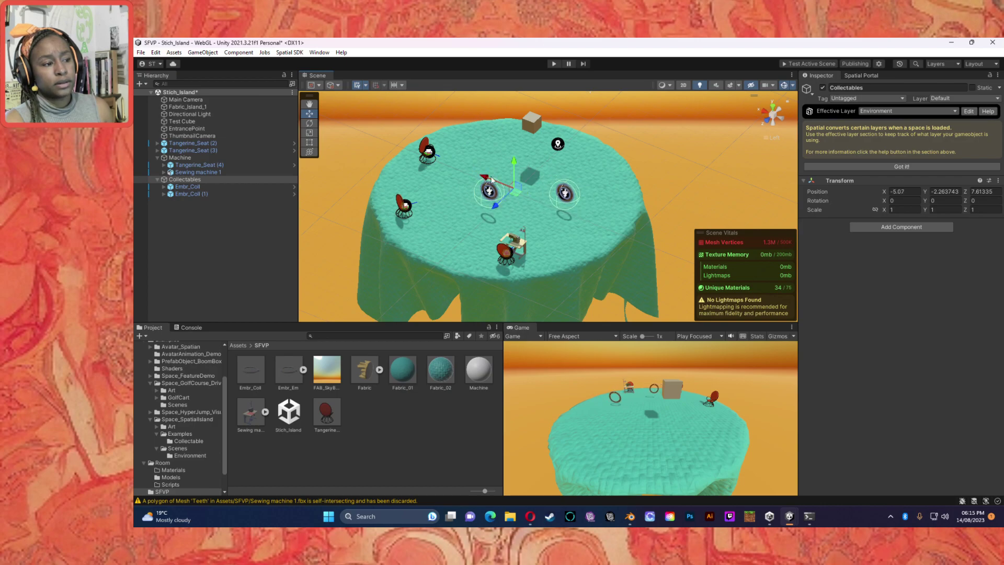
left_click(775, 105)
left_click_drag(563, 125, 568, 143)
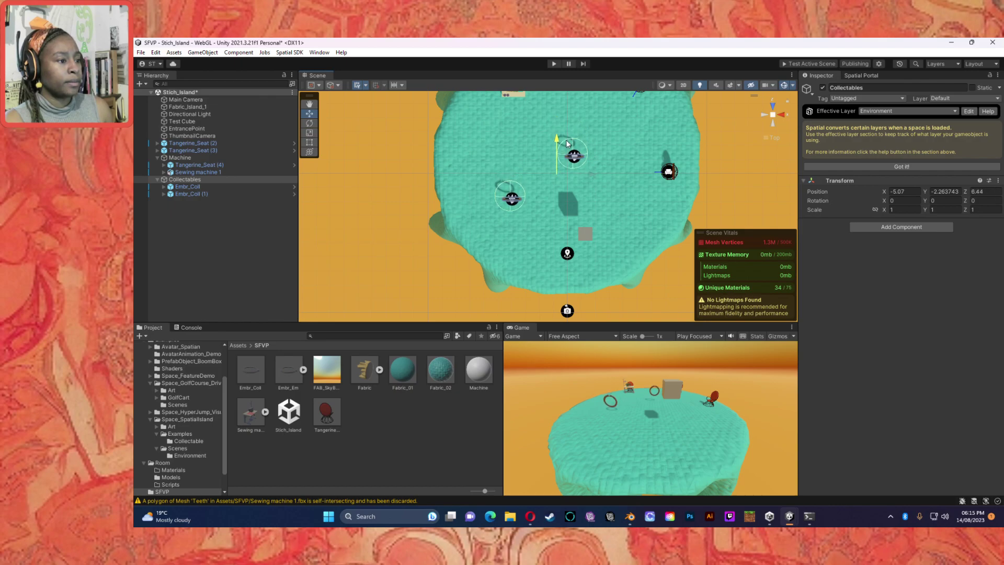
Shift the Collectables group slightly across the island to about X -4.32 and Z 6.35.
left_click_drag(594, 175, 604, 174)
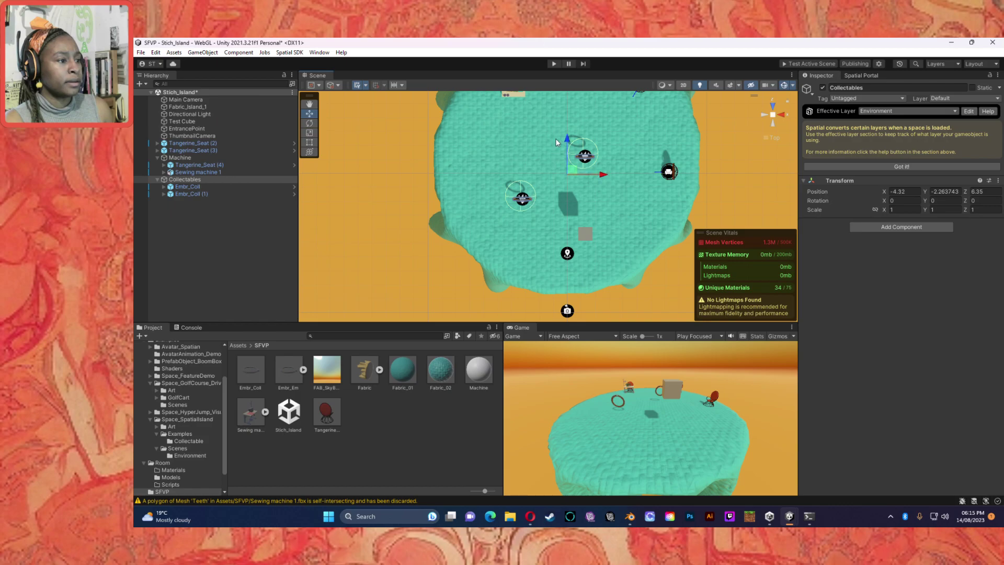
left_click_drag(567, 142, 573, 142)
left_click(402, 226)
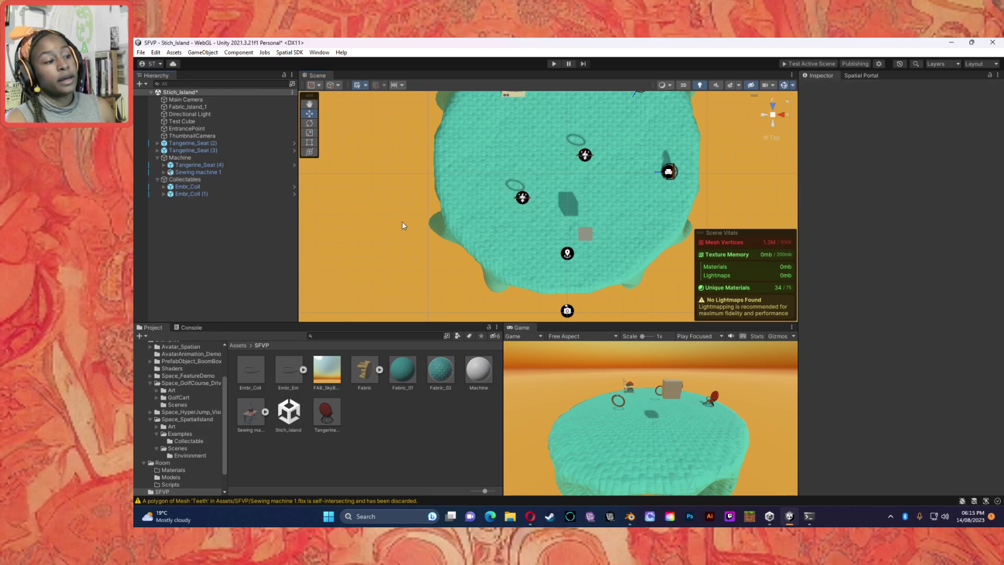
Move Embr_Coll within the Collectables group toward the seats, to about local X 12.88.
left_click_drag(406, 193, 564, 110, "alt")
left_click(214, 181)
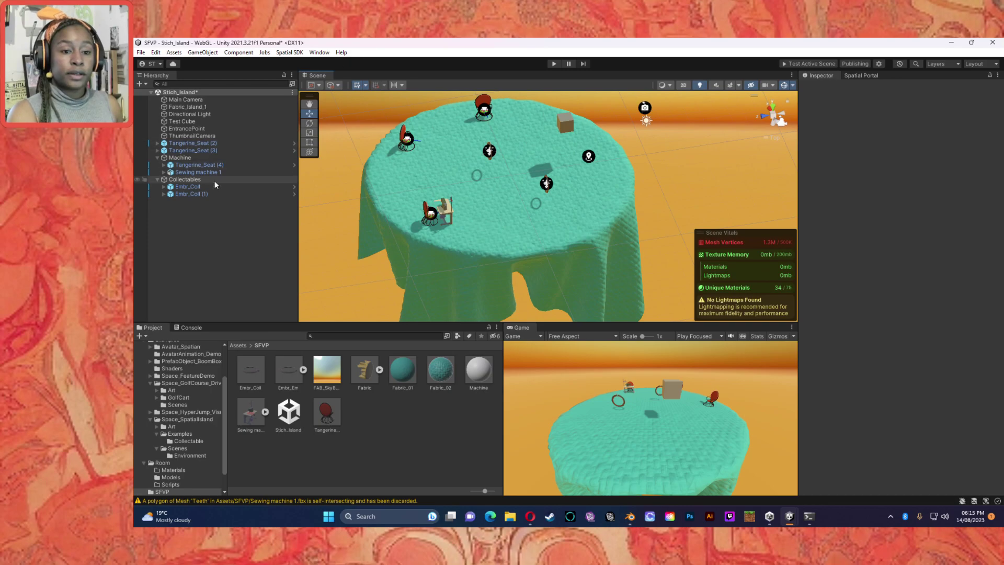
left_click(188, 187)
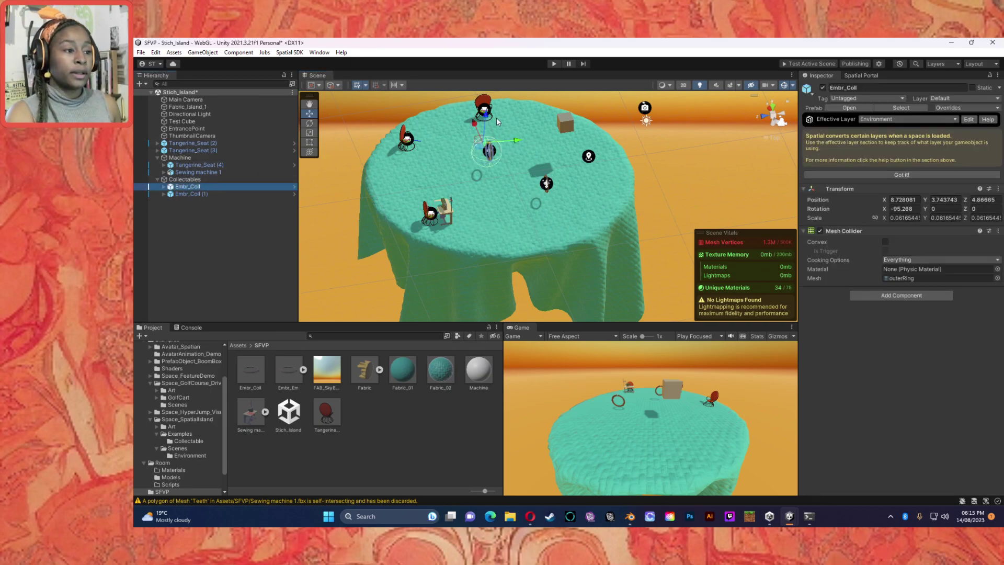
left_click_drag(487, 134, 511, 100)
Replace Embr_Coll (1) with a fresh duplicate of Embr_Coll placed across the island at about X 1.09, Y 3.81, Z 0.38.
left_click(189, 193)
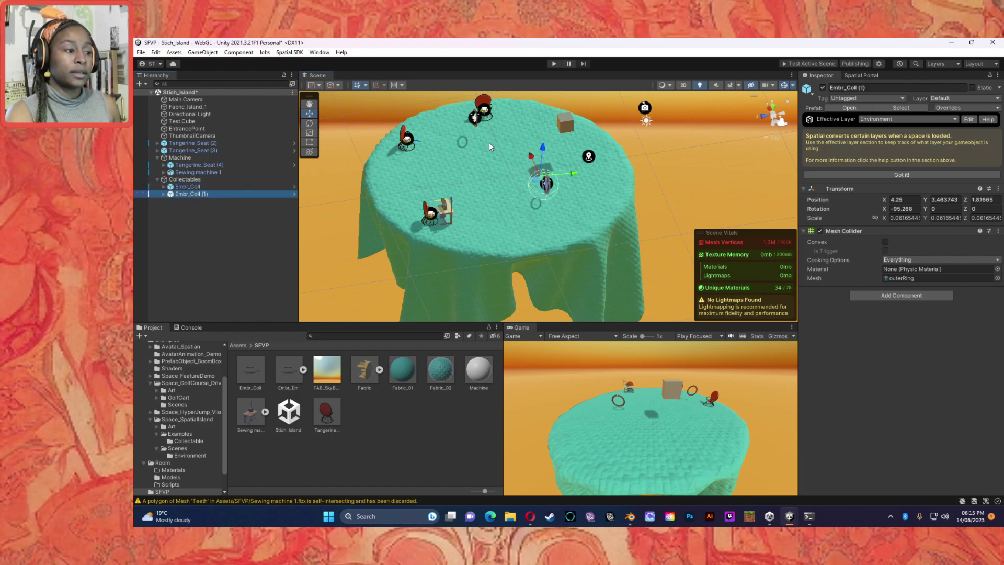
key("Delete")
left_click(176, 187)
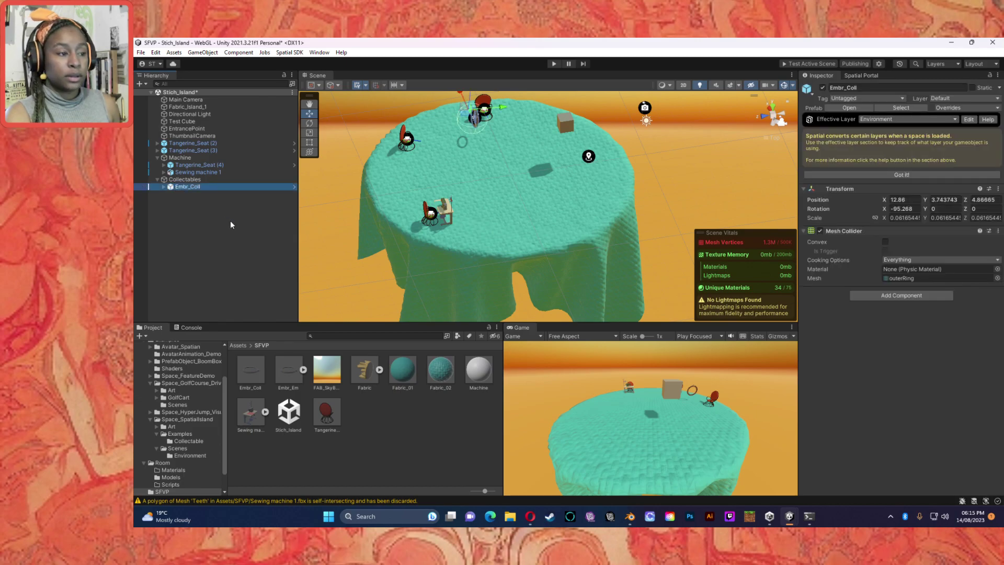
key("ctrl+d")
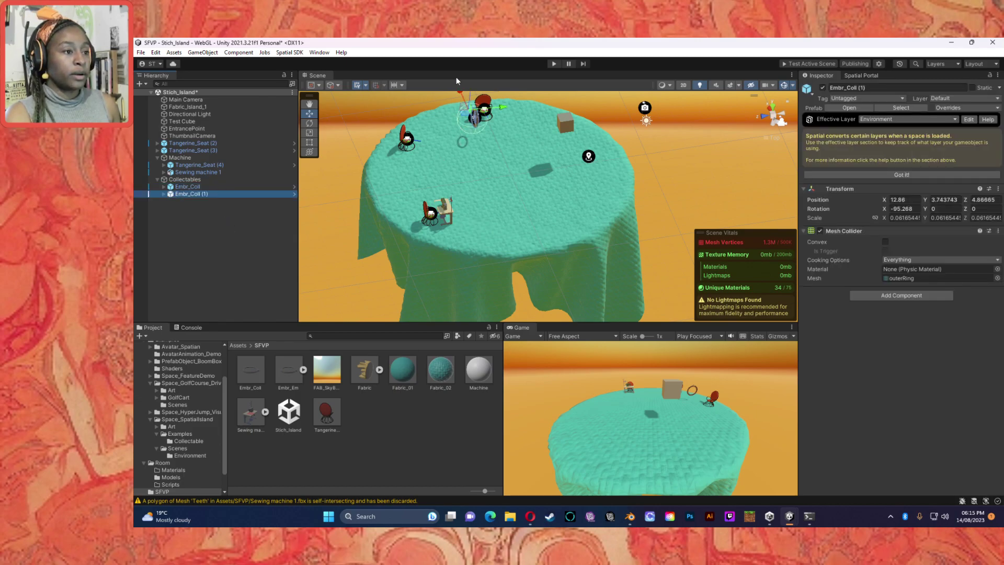
left_click_drag(471, 111, 564, 170)
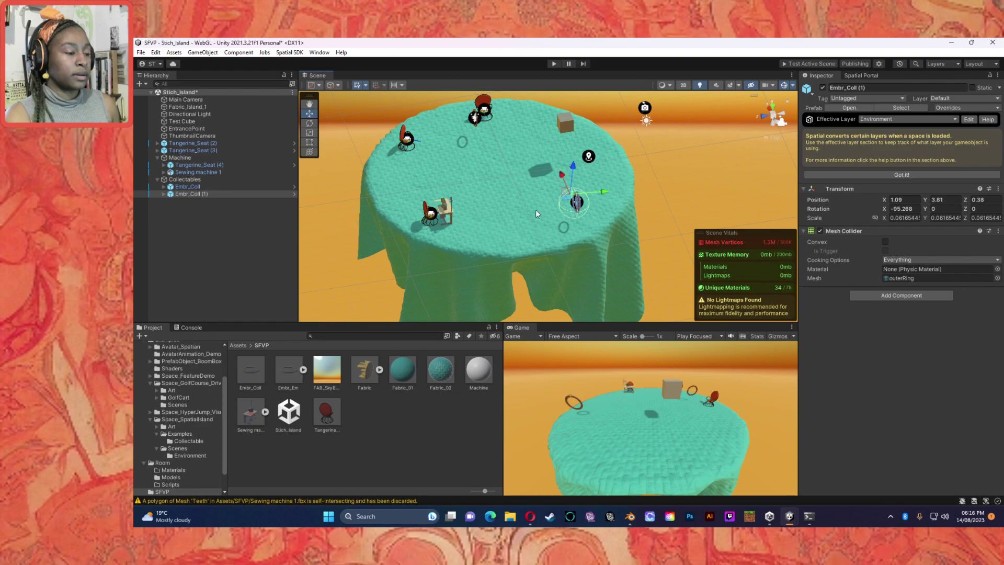
left_click(268, 263)
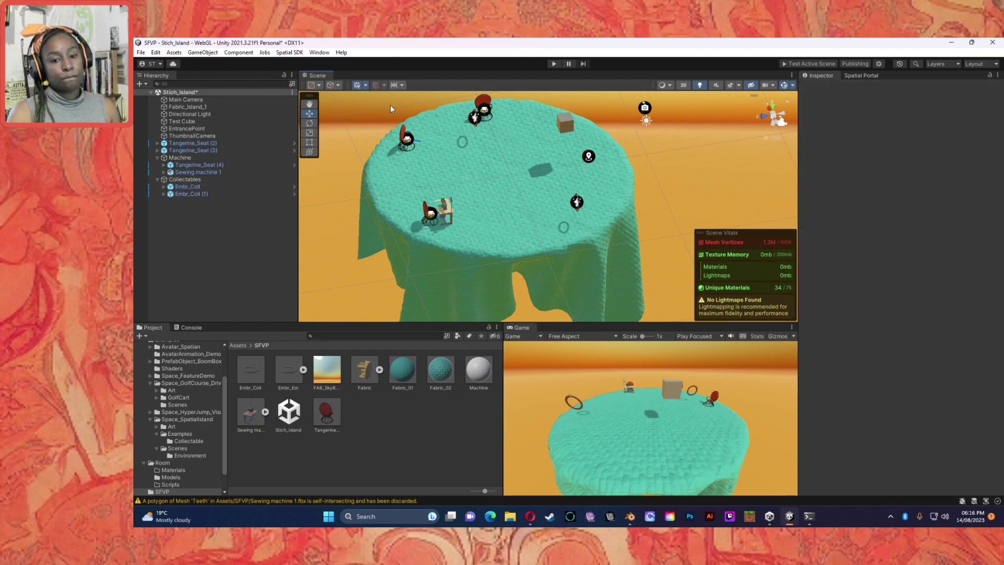
Move Embr_Coll (1) toward the entrance point, to about X 5.8, Y 3.52 and Z -2.73.
left_click_drag(457, 200, 508, 178, "alt")
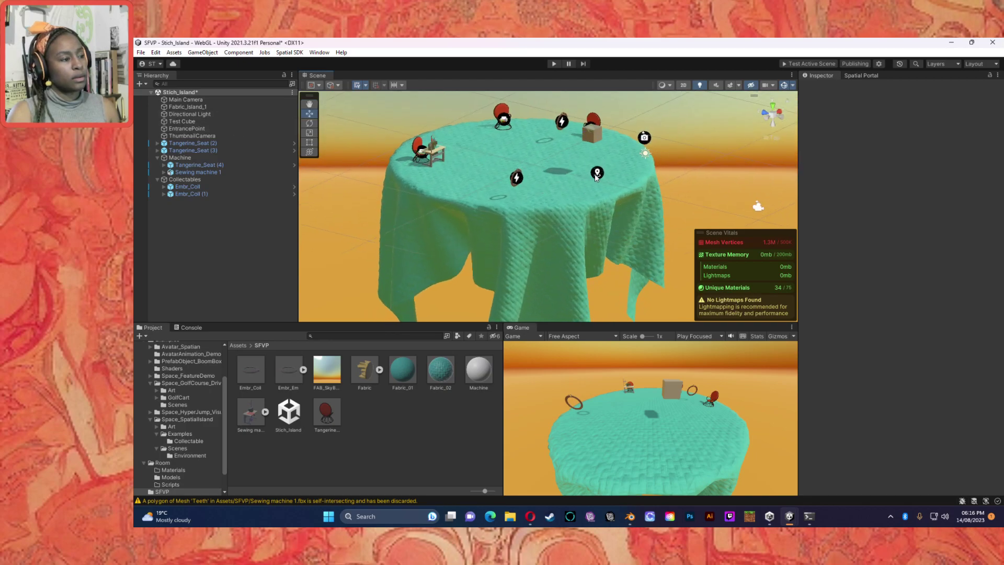
left_click_drag(572, 201, 430, 199, "alt")
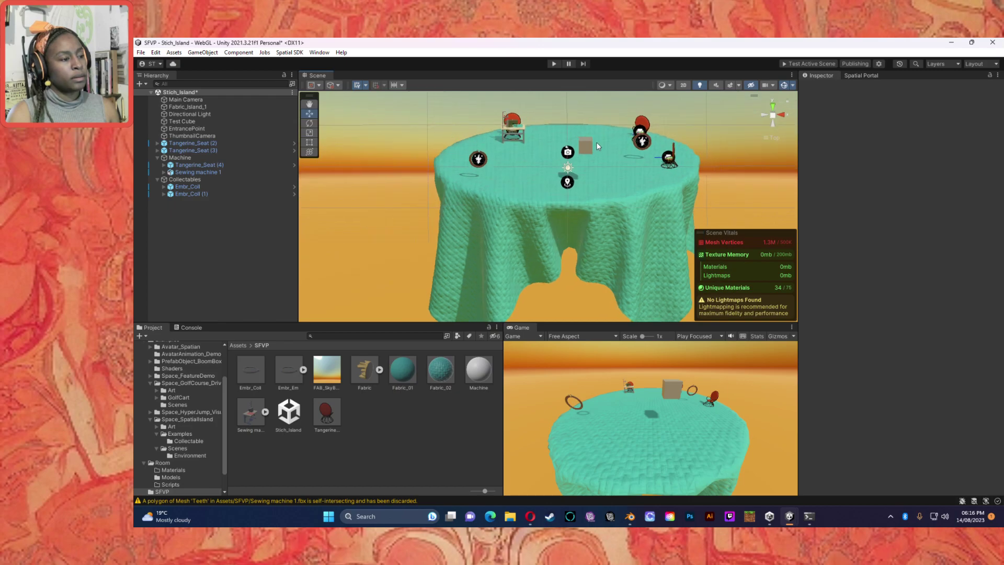
left_click(473, 160)
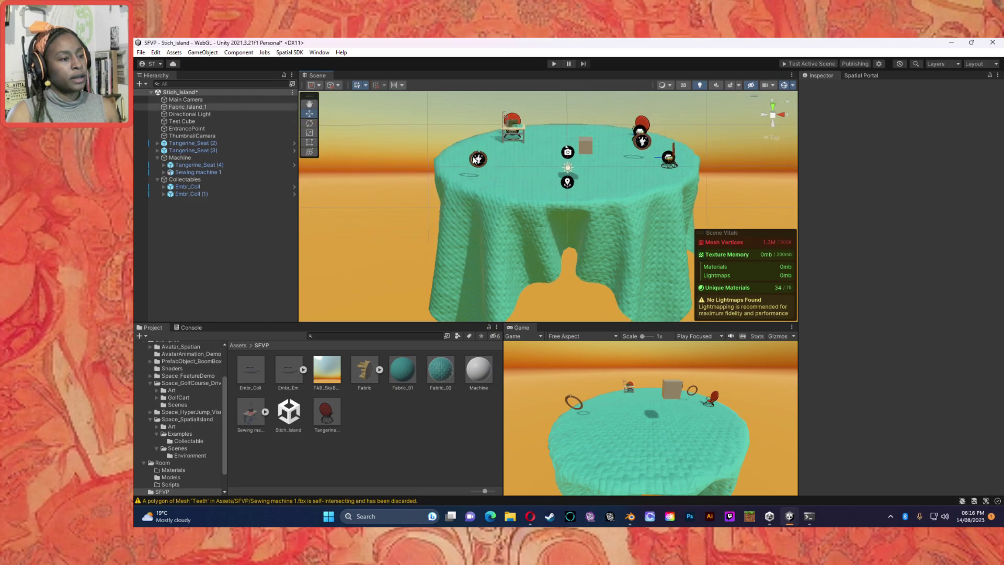
left_click(198, 192)
left_click_drag(525, 161, 554, 184)
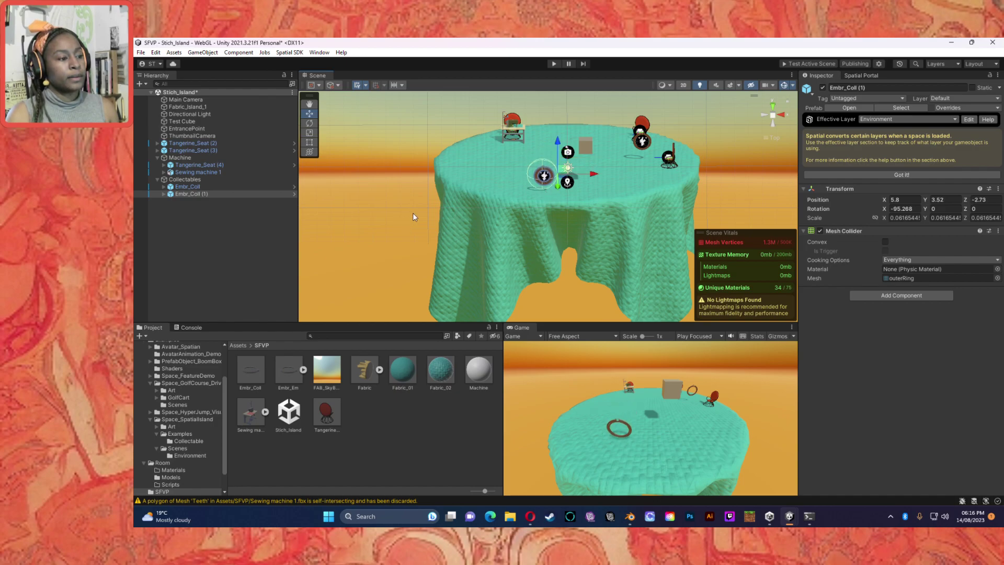
left_click(421, 223)
Move EntrancePoint to about X -1.61 and Z 2.87 and set its Y rotation to 360.
left_click_drag(421, 223, 593, 262, "alt")
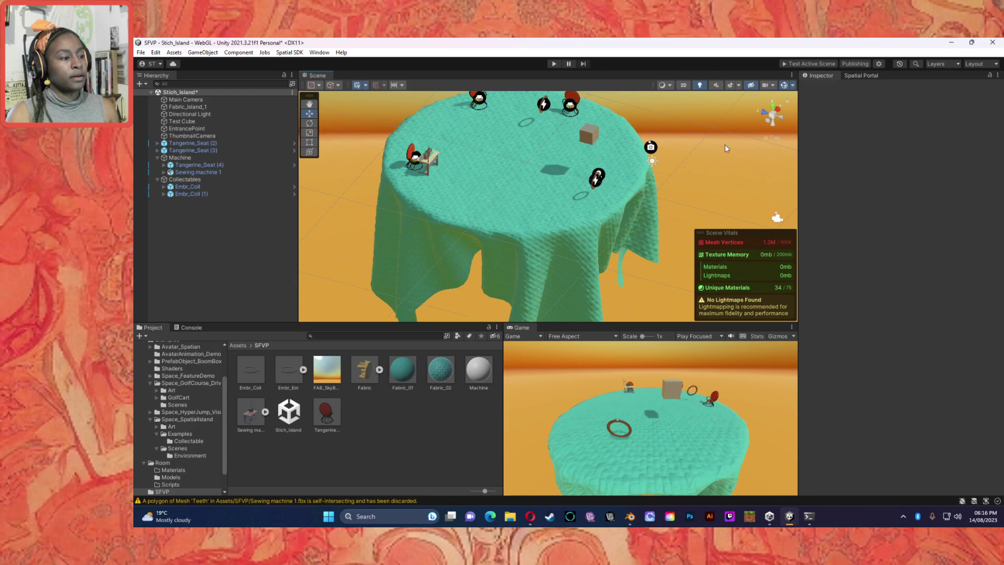
left_click(604, 179)
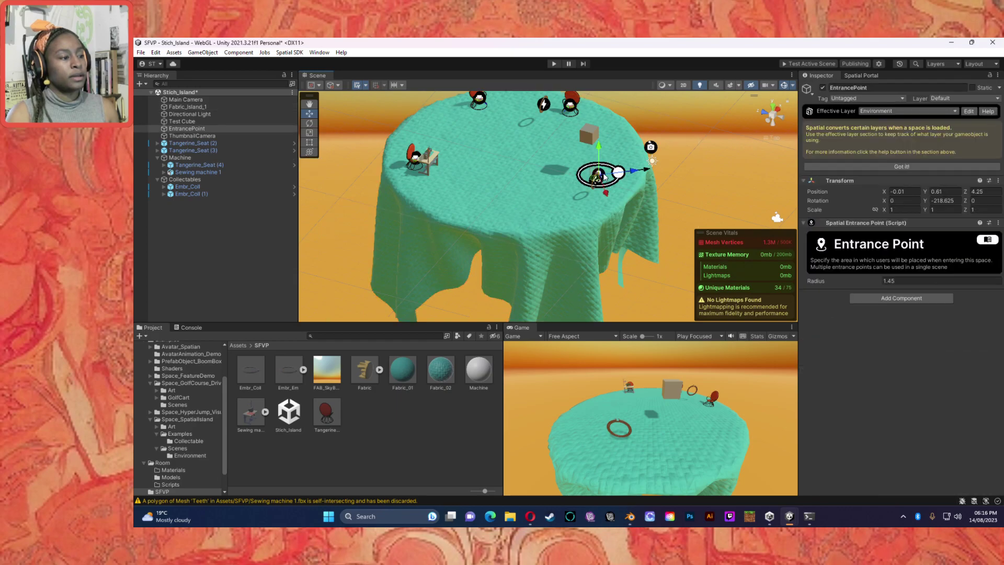
left_click_drag(609, 197, 711, 216)
left_click(309, 124)
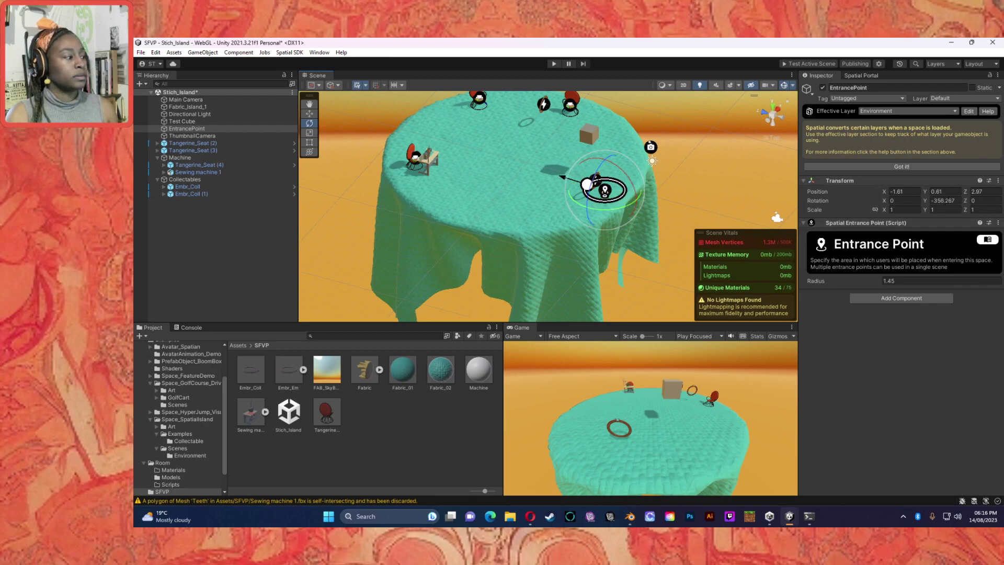
left_click(943, 200)
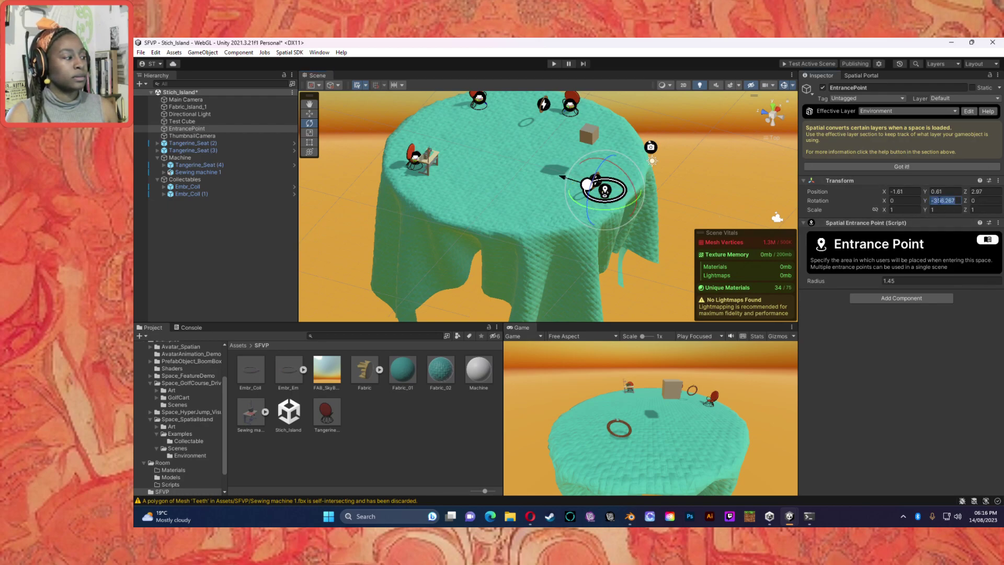
type("360")
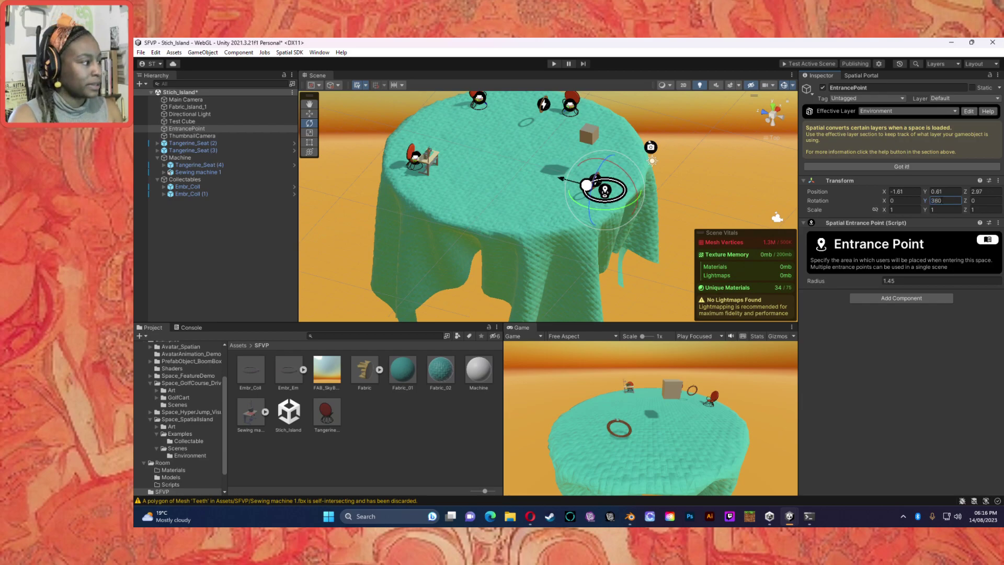
left_click(285, 254)
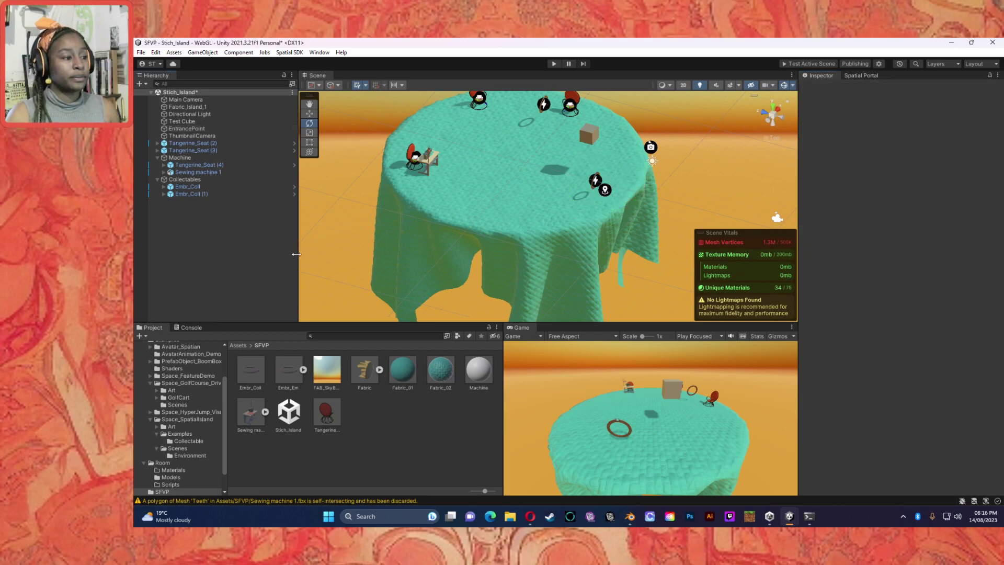
Move Embr_Coll (1) away from the entrance point, to about X 4, Y 3.84 and Z -1.38.
left_click(595, 184)
left_click(208, 195)
left_click(309, 113)
left_click(636, 182)
left_click(249, 193)
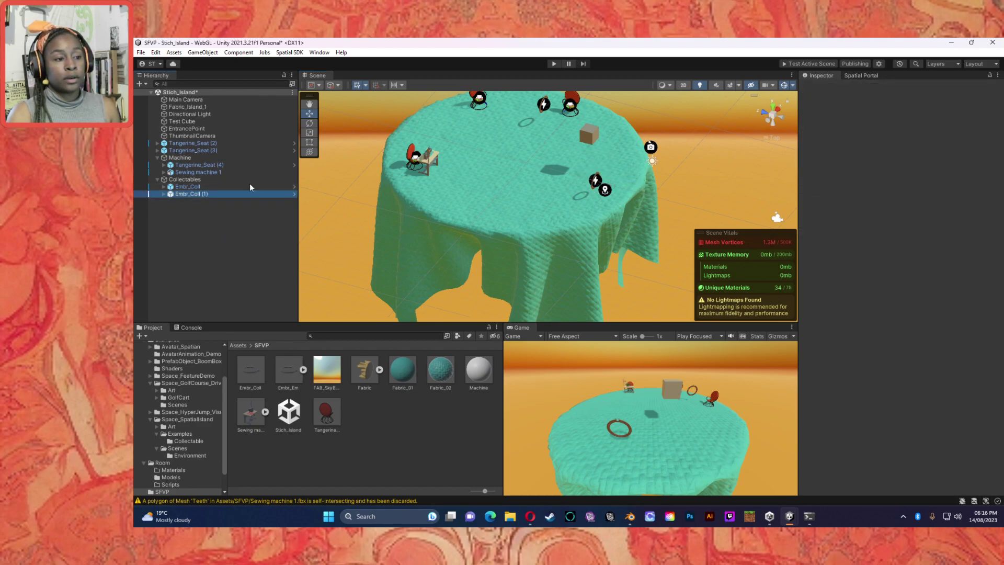
mouse_move(602, 187)
left_mouse_down()
mouse_move(580, 168)
mouse_move(590, 171)
left_mouse_up()
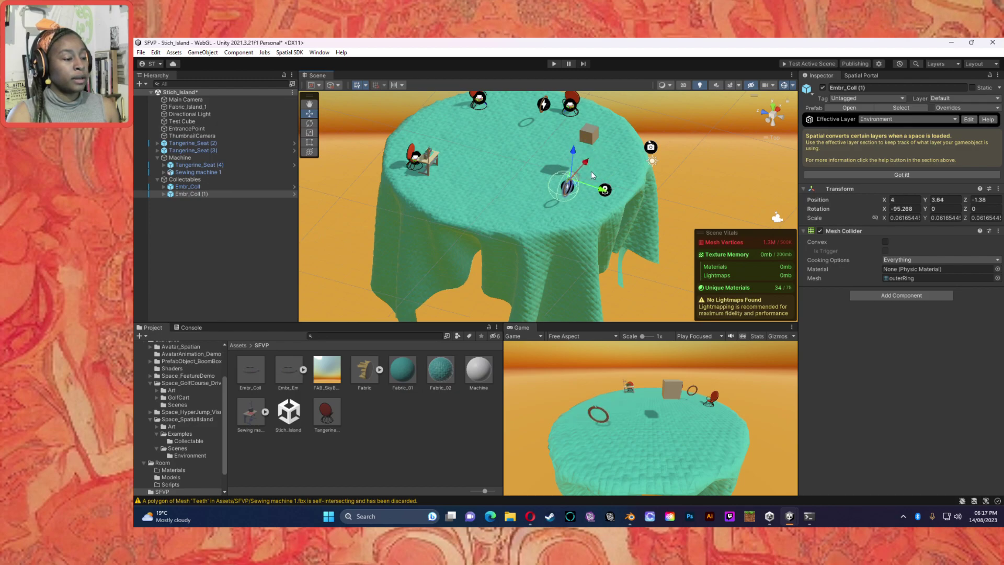
left_click(333, 218)
Check the arrangement on the island from the front and save the Stich_Island scene.
right_click_drag(330, 220, 189, 165)
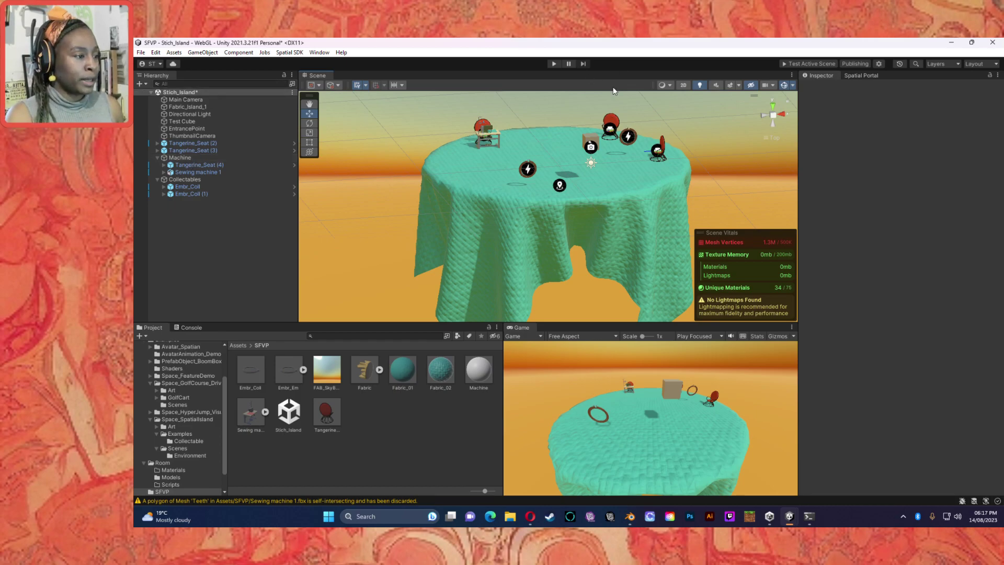
right_click_drag(470, 174, 397, 219)
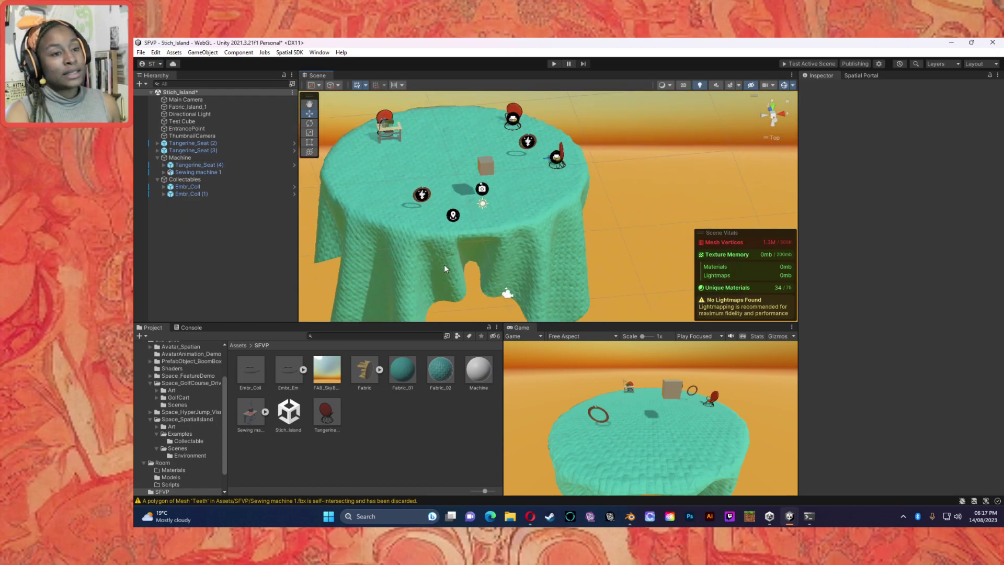
key("ctrl+s")
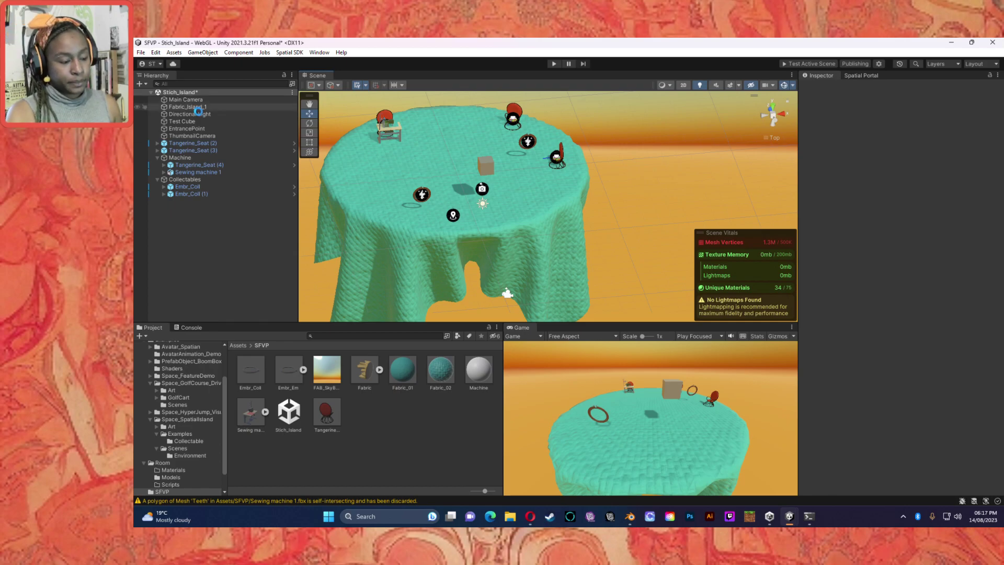
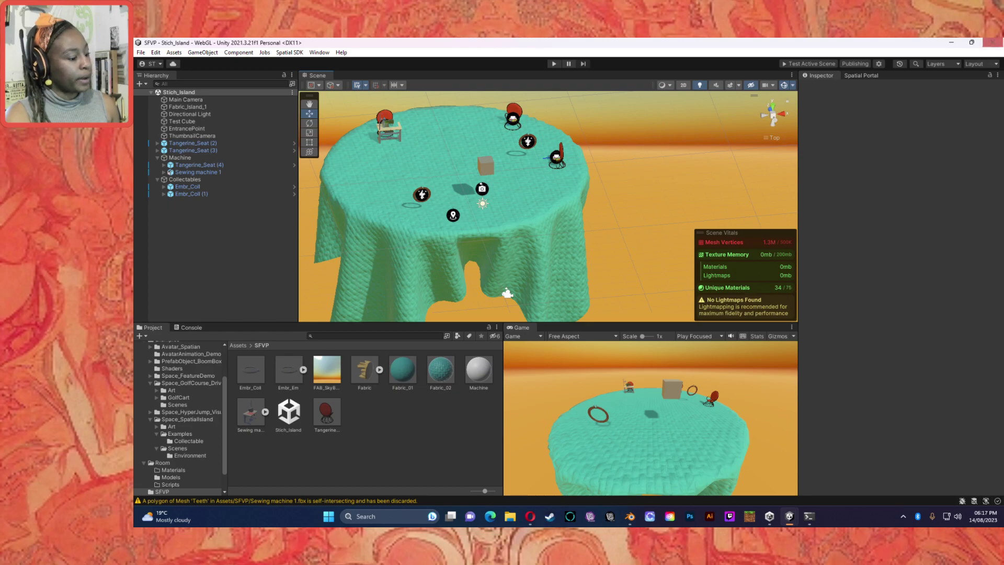
Switch to Blender and save the Sewing machine_V2.blend file.
left_click(630, 516)
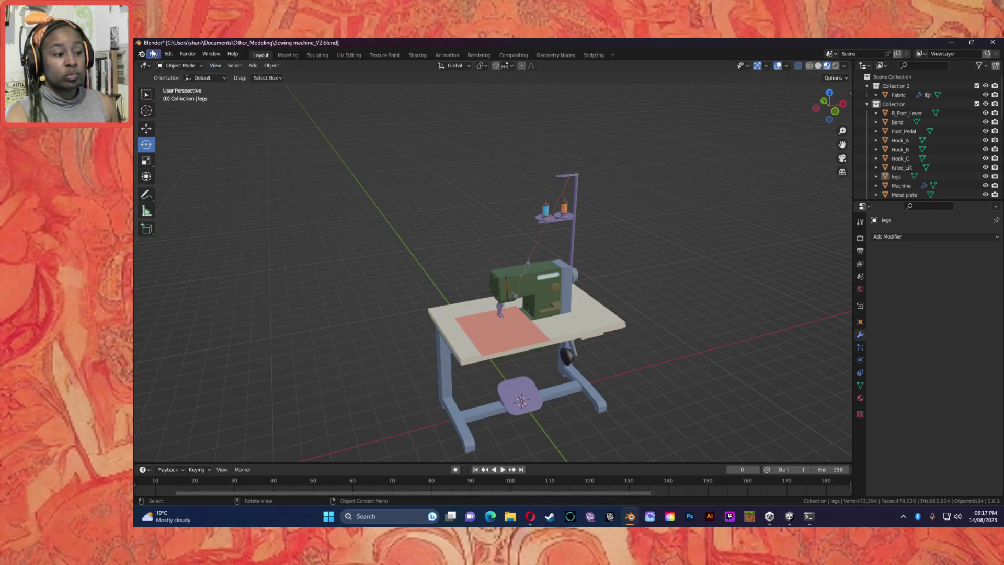
right_click(746, 357)
right_click(701, 359)
middle_click_drag(680, 340, 584, 289)
left_click(553, 290)
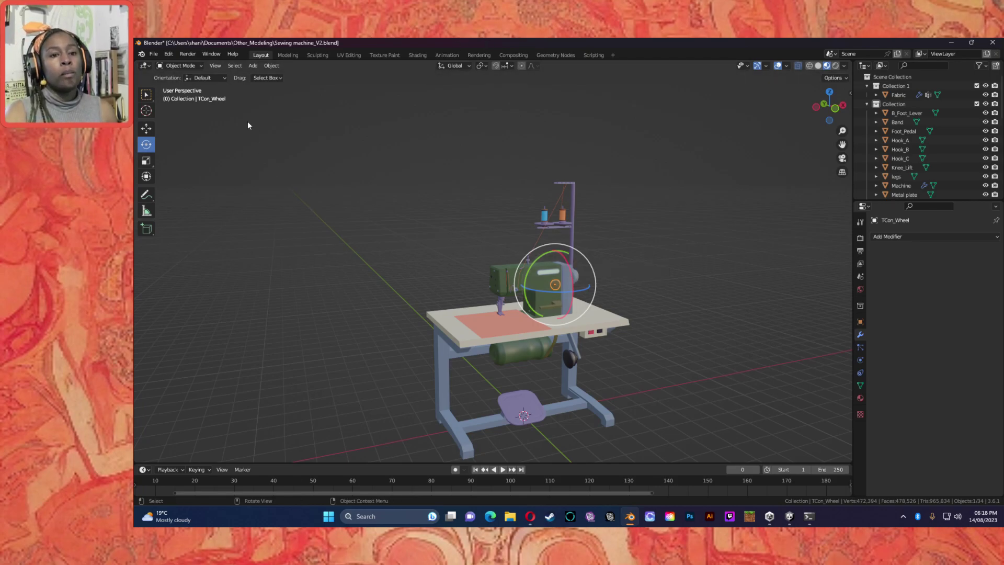
left_click(155, 55)
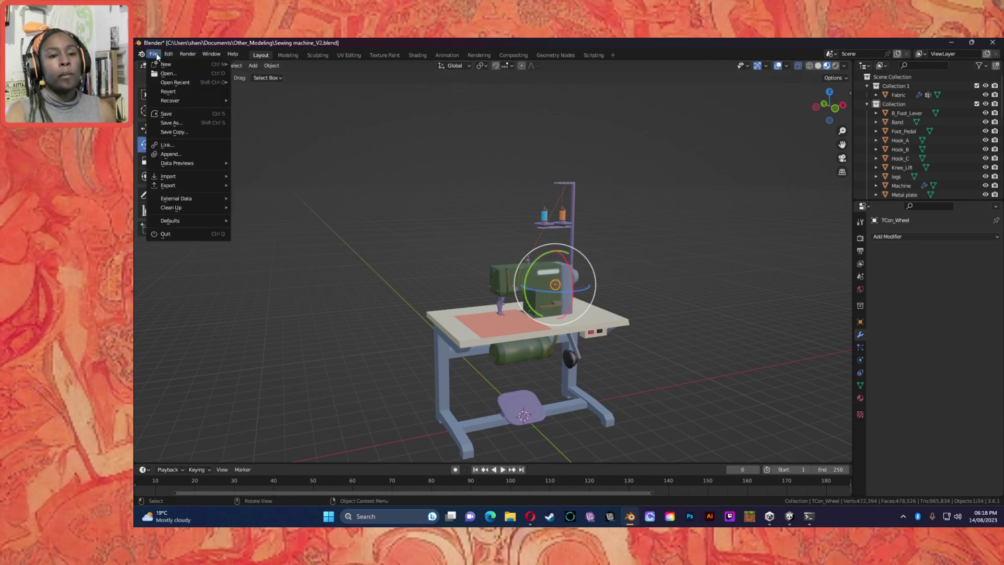
key("ctrl+s")
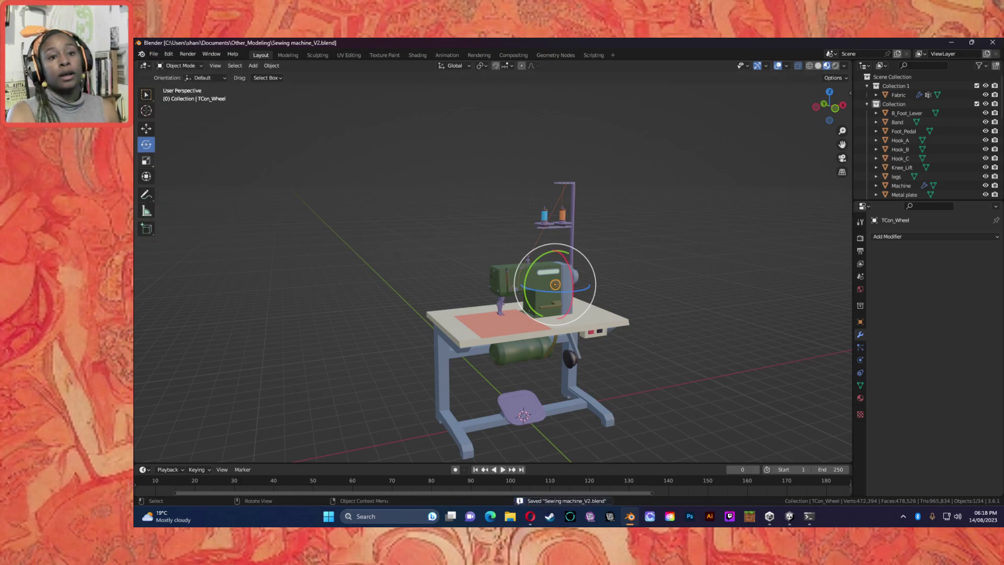
Open the recent file Thread.blend, view the embroidery hoops and activate the selection tool.
left_click(154, 54)
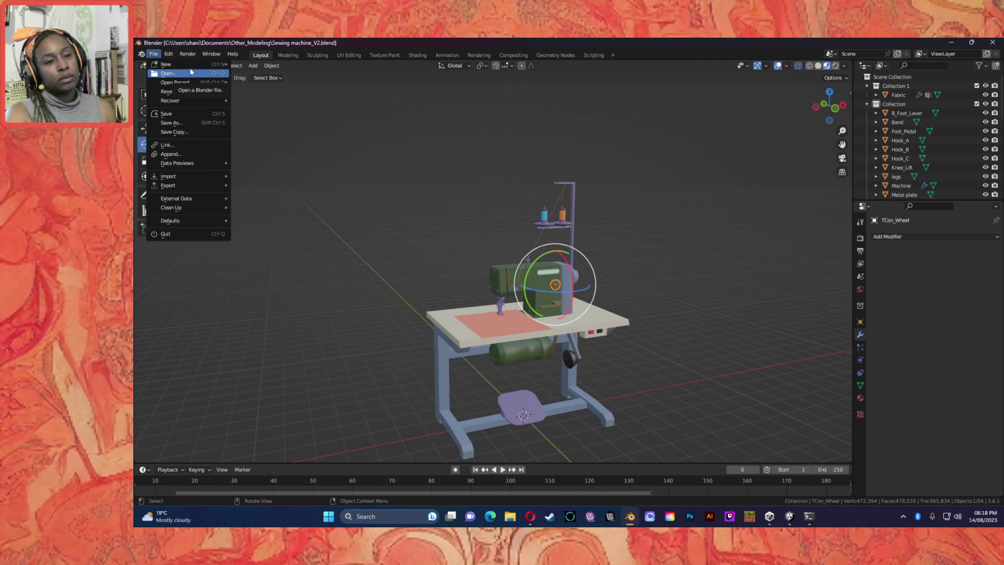
mouse_move(200, 83)
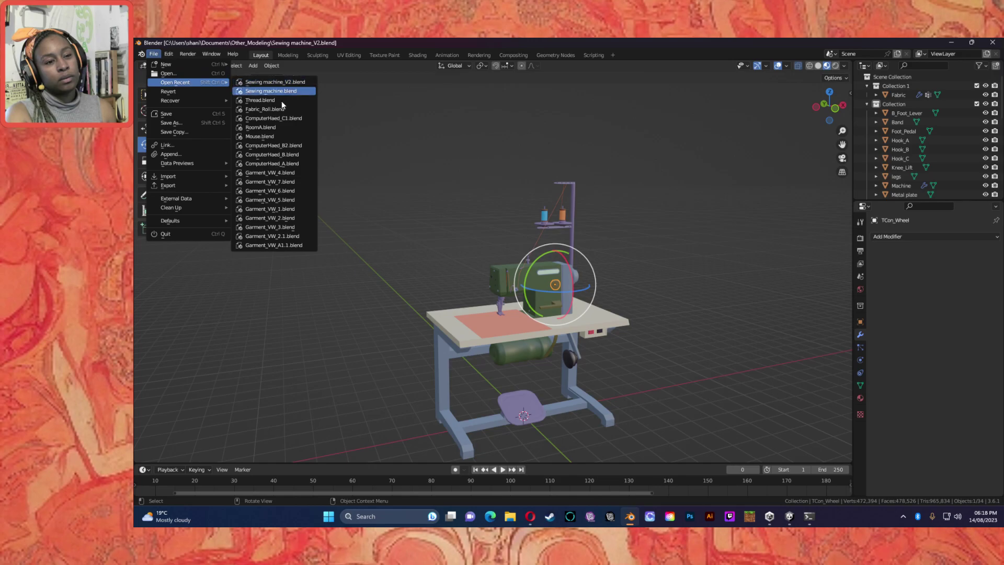
left_click(277, 101)
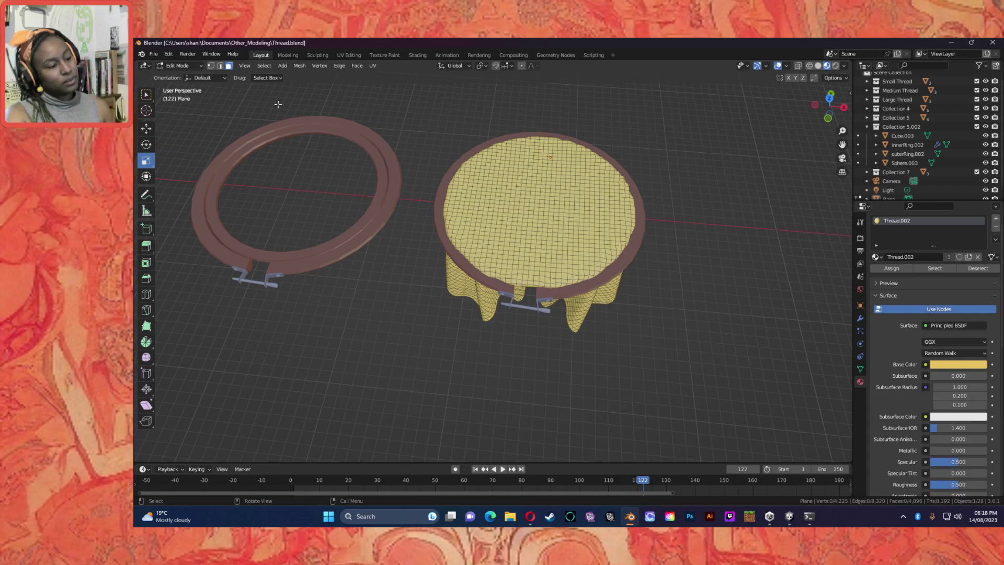
middle_click_drag(563, 356, 514, 335)
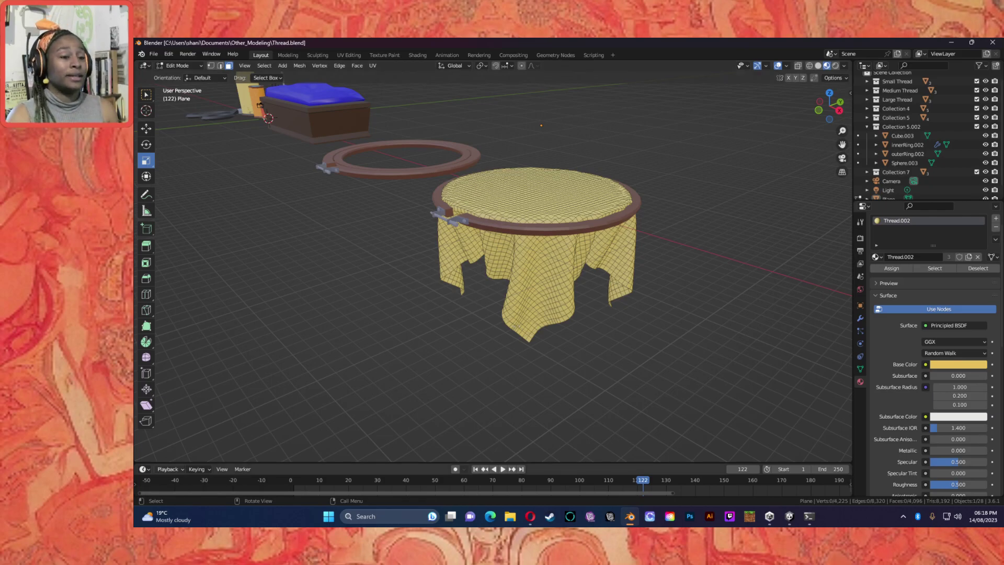
middle_click_drag(334, 236, 360, 345)
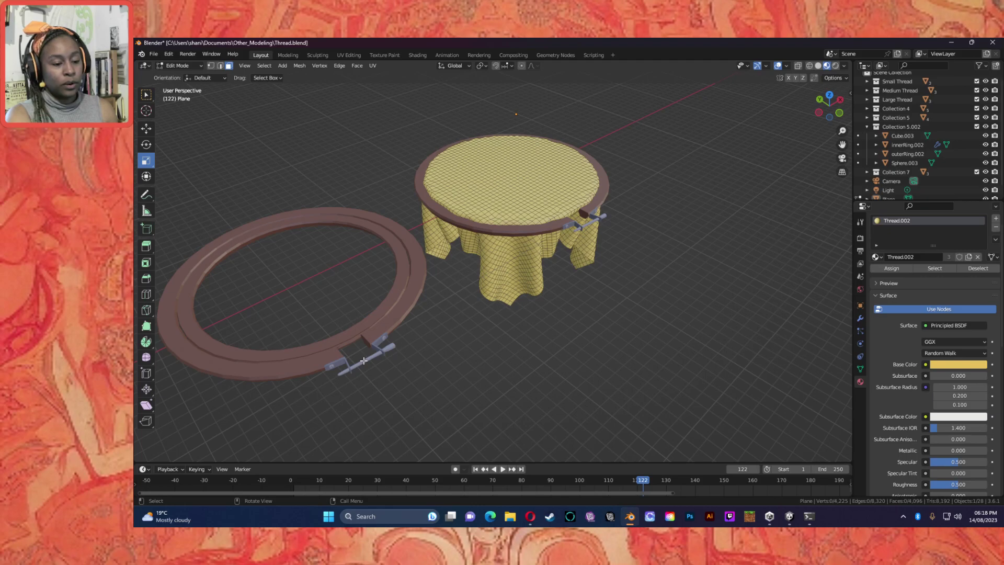
left_click(147, 93)
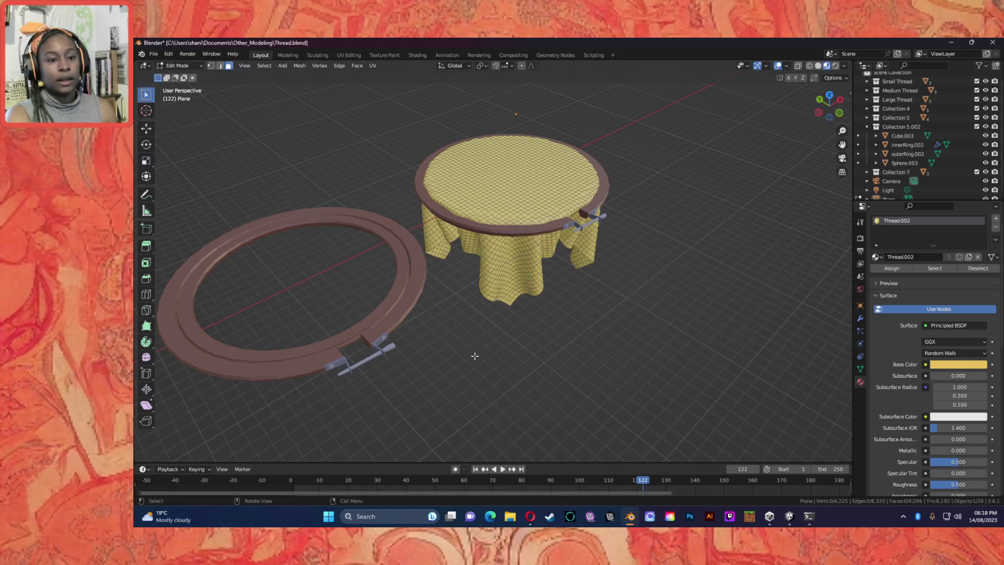
Collapse Collection 5.002, toggle Collection 5's visibility off and on, and expand Collection 5 to examine the empty embroidery hoop's parts.
left_click_drag(448, 372, 251, 334)
left_click(902, 135)
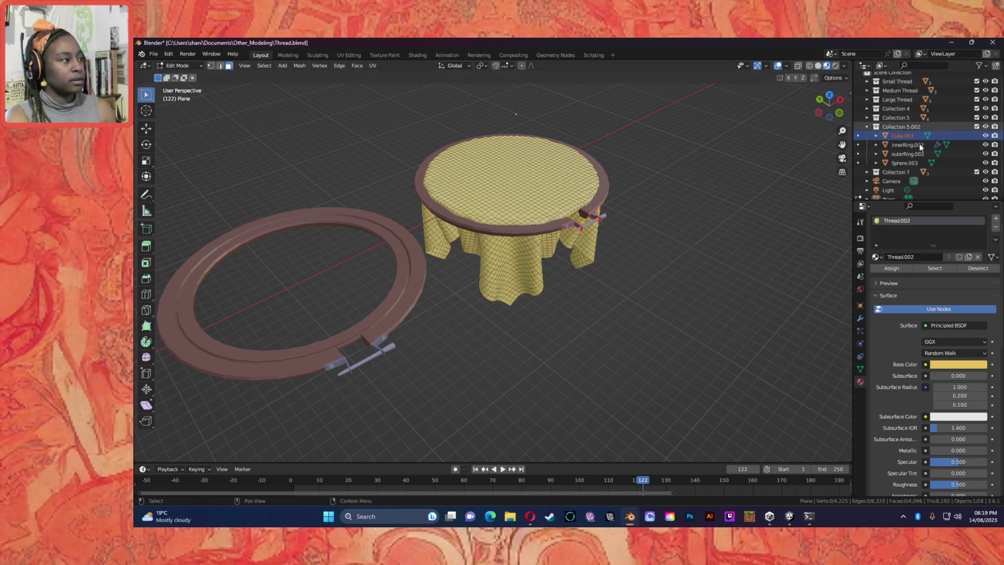
left_click(867, 127)
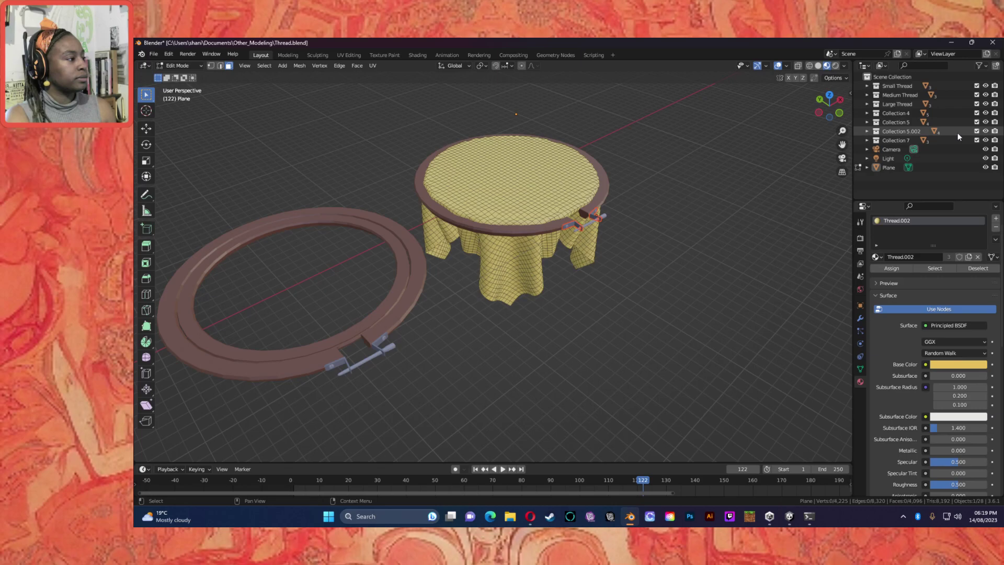
left_click(985, 122)
left_click(985, 122)
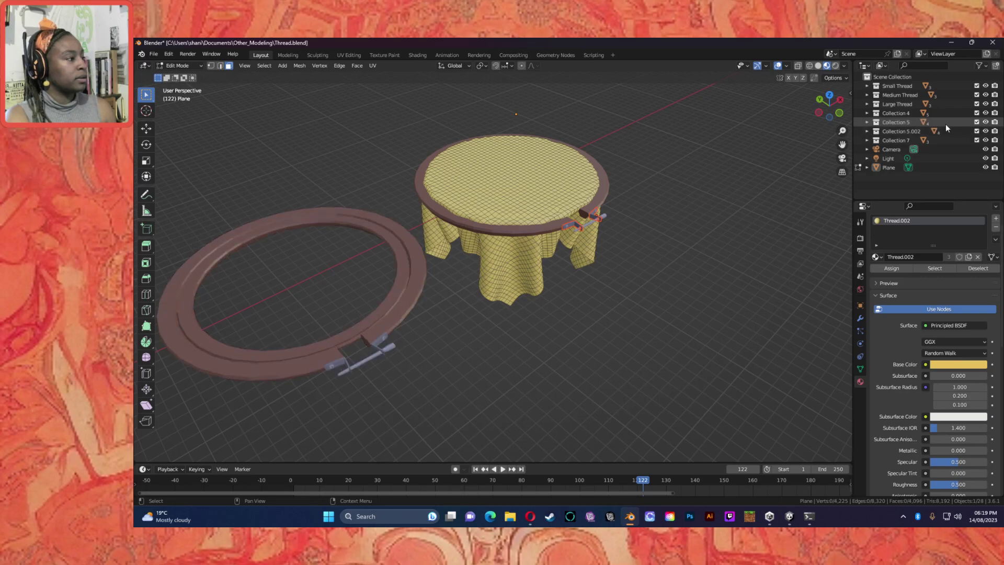
left_click(867, 122)
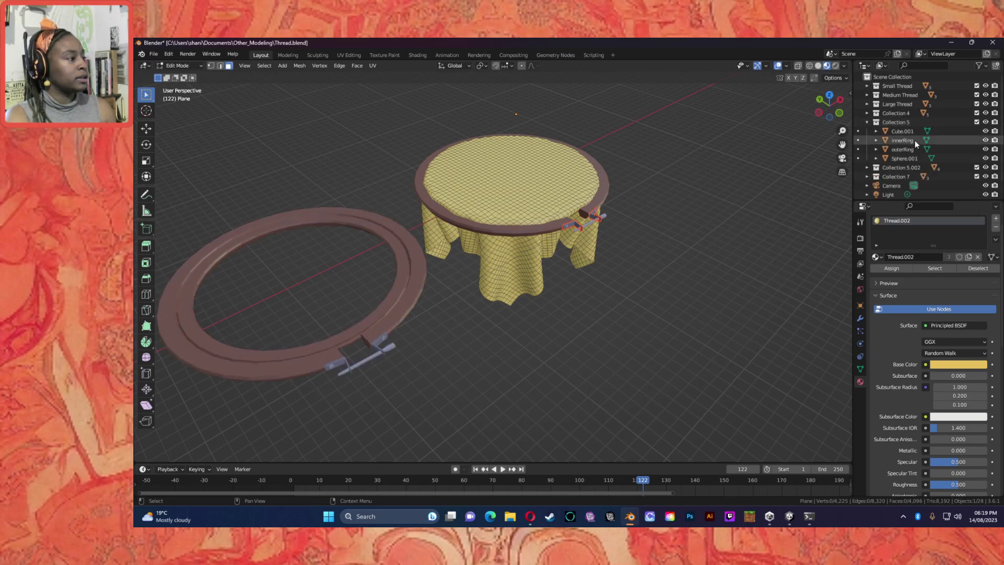
Highlight Cube.001, outerRing and Sphere.001 in Collection 5 to identify which parts form the empty hoop's clamp.
left_click(901, 158)
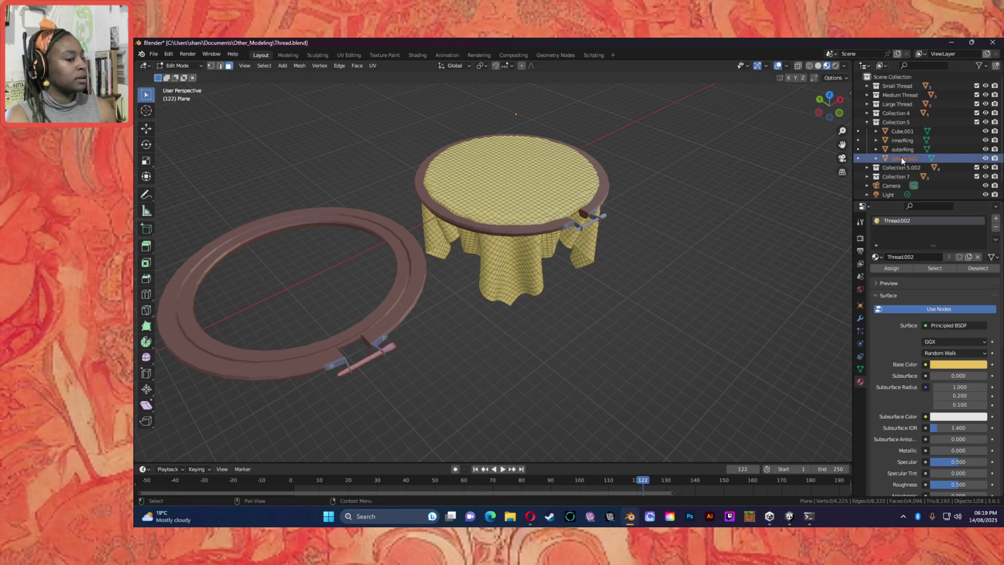
left_click(904, 150)
left_click(905, 131)
mouse_move(906, 131)
left_mouse_down()
mouse_move(906, 155)
mouse_move(895, 130)
left_mouse_up()
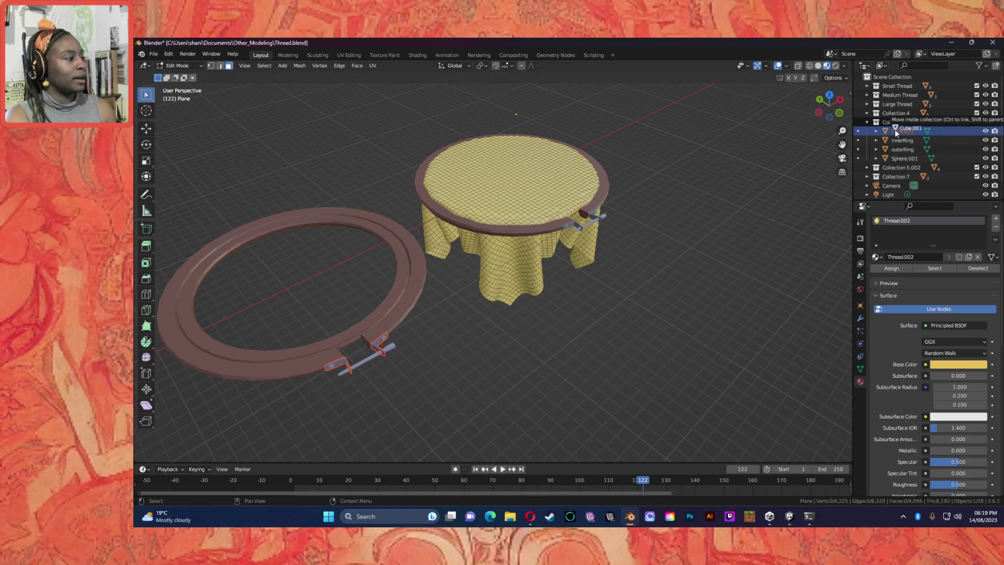
left_click(893, 156, "ctrl")
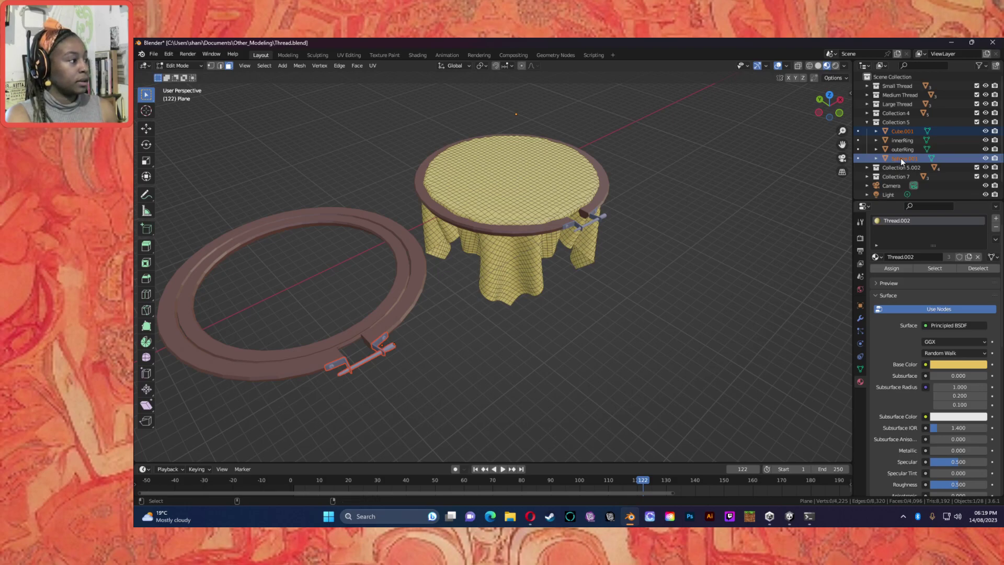
left_click(896, 132, "ctrl")
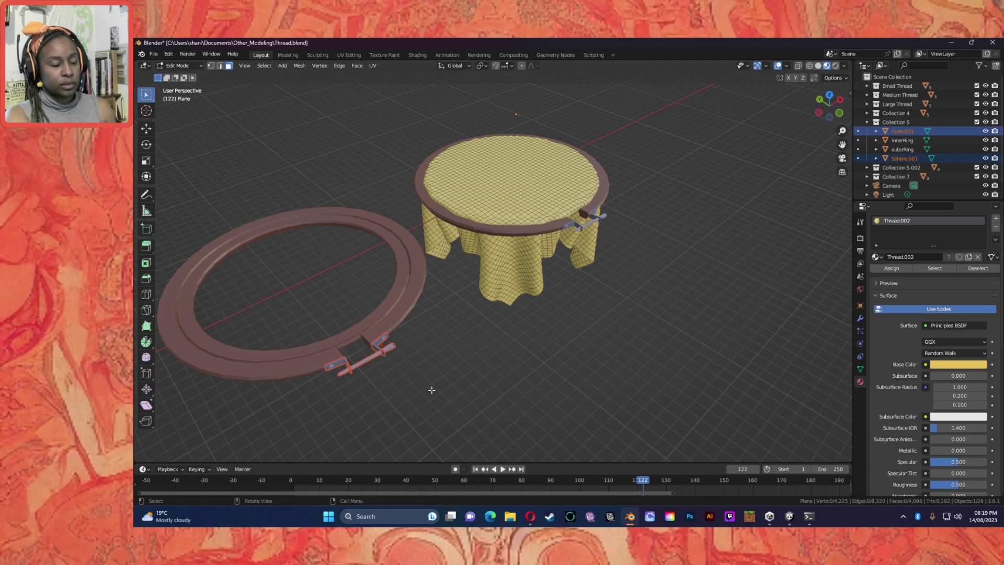
left_click(901, 122)
left_click(903, 131)
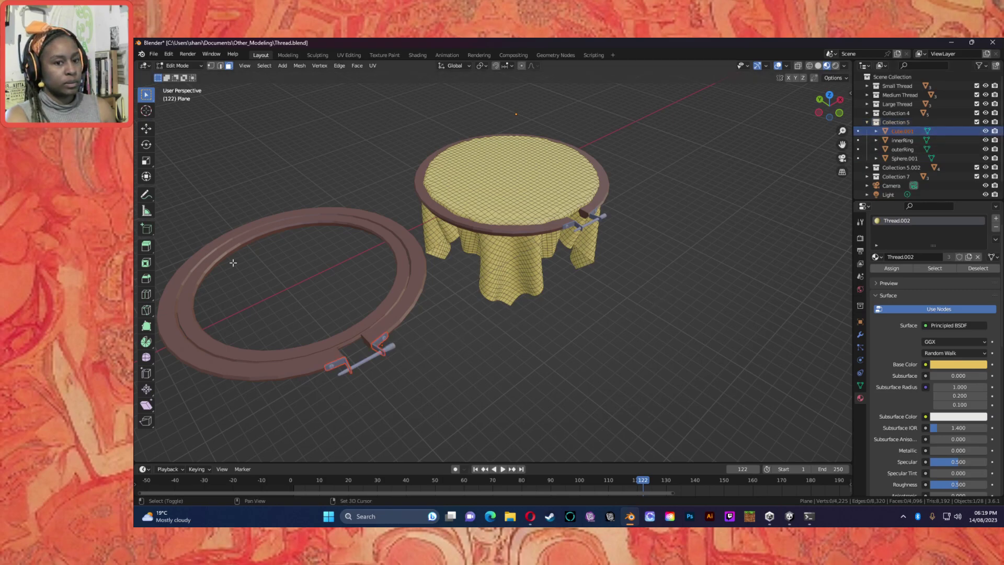
Activate the Move tool and switch from Edit Mode to Object Mode.
left_click(146, 128)
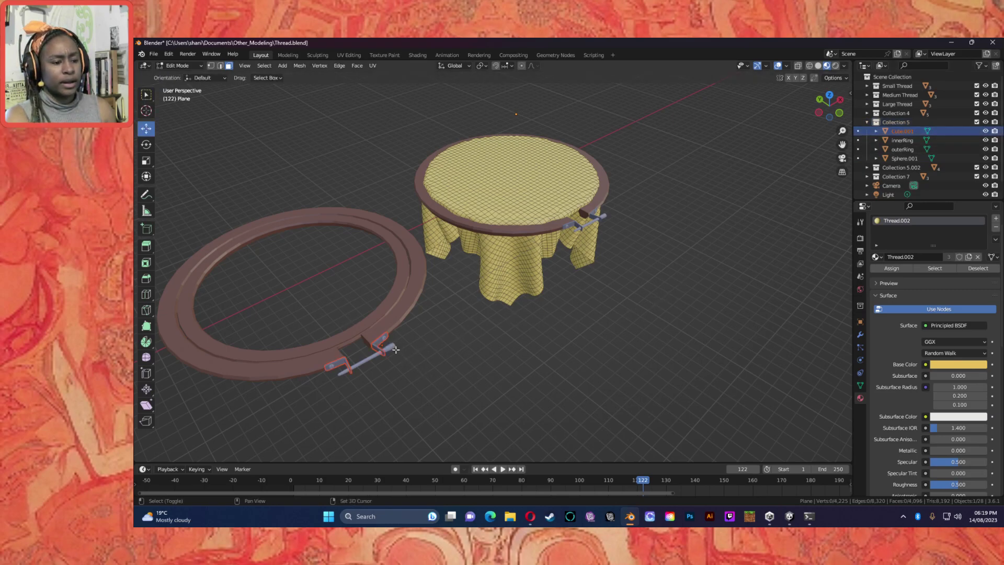
middle_click_drag(421, 377, 458, 294)
left_click(178, 65)
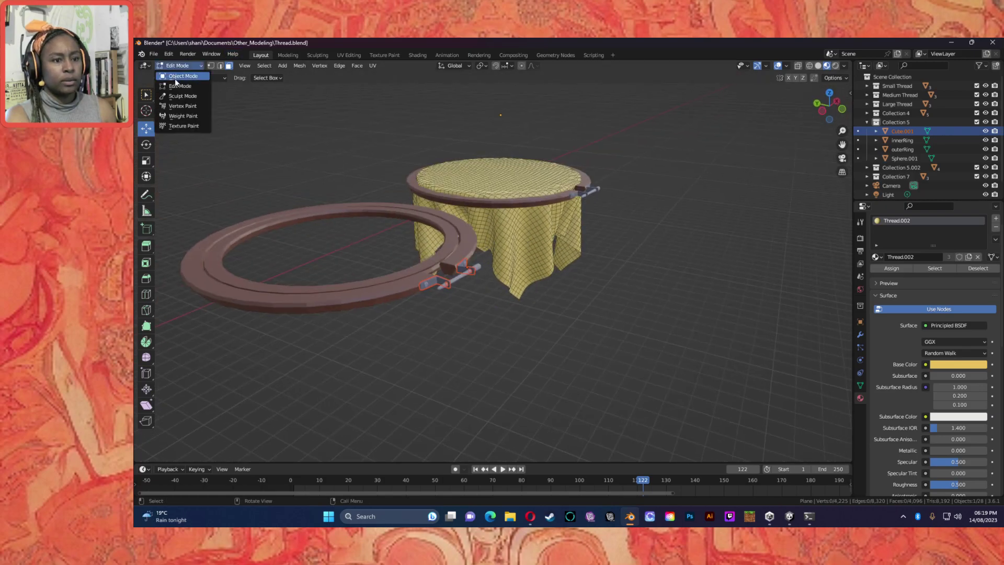
left_click(180, 78)
Try to join the empty hoop's Cube.001 bracket and Sphere.001 pin into one object, and undo the join.
left_click(451, 273, "shift")
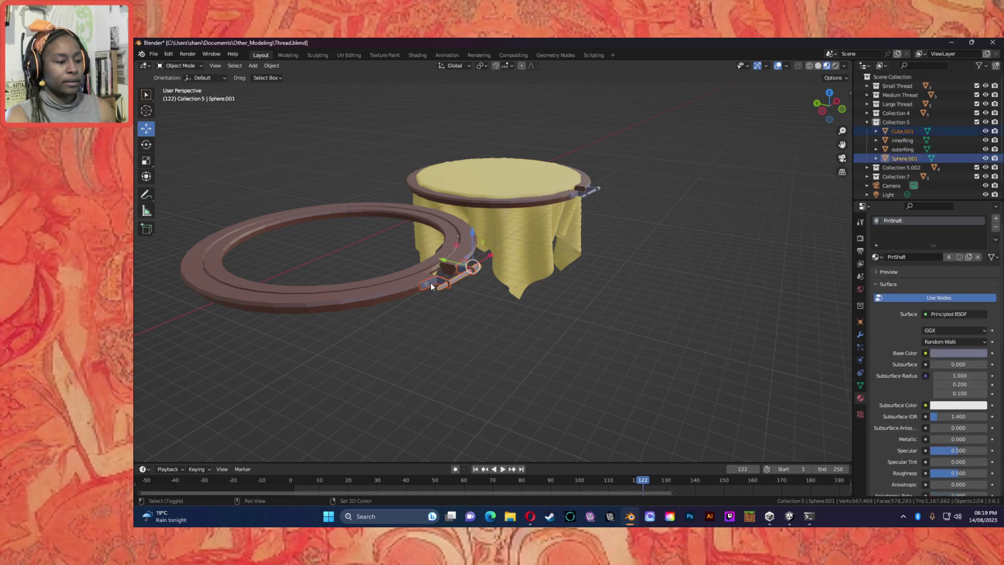
left_click(428, 285, "shift")
left_click(428, 285, "shift")
key("ctrl+z")
left_click(456, 277, "shift")
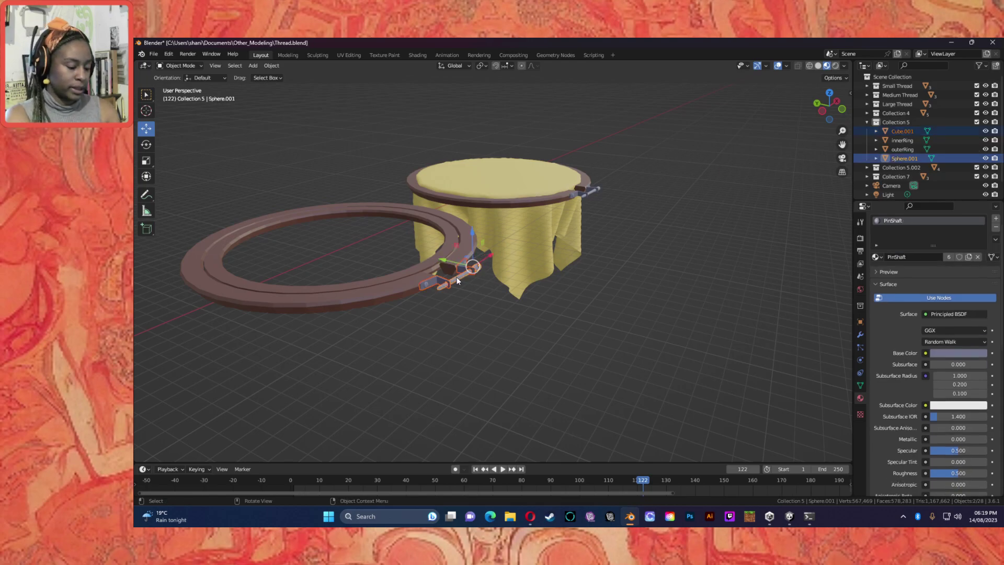
key("ctrl+j")
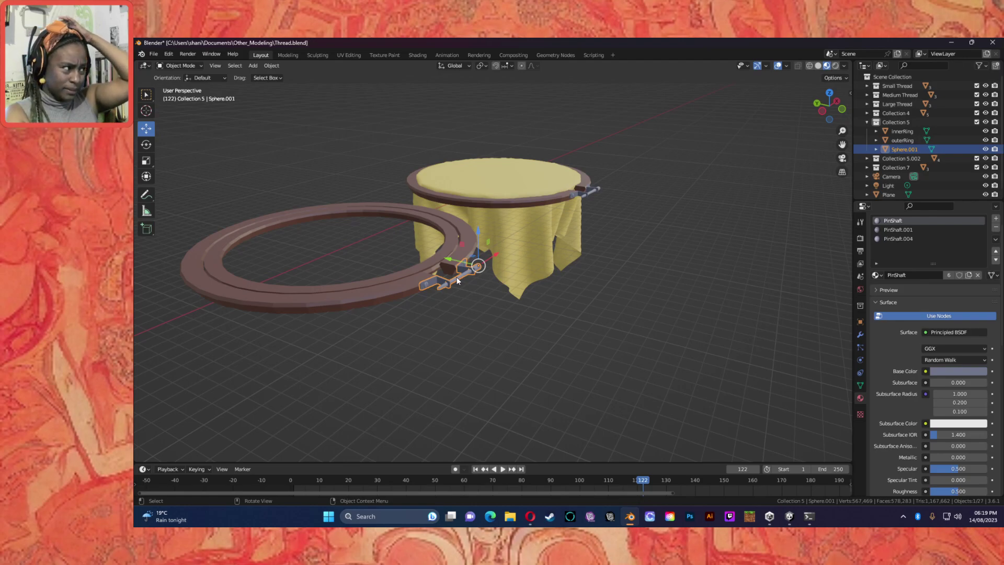
key("ctrl+z")
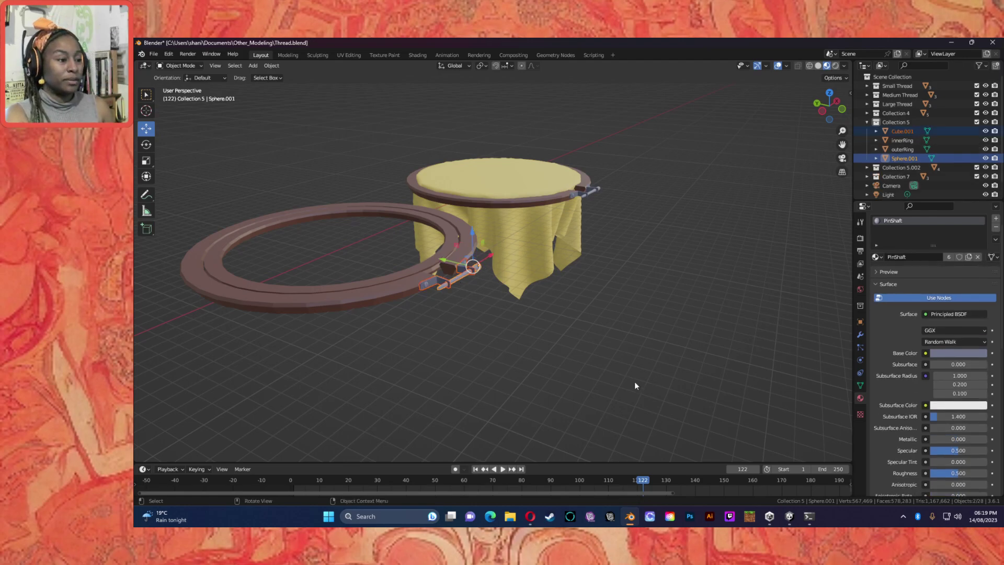
Deselect the hoop parts and select the blue pin cushion together with its brown box.
left_click(600, 387)
middle_click_drag(444, 361, 313, 391)
scroll(382, 391, "down", 6)
middle_click_drag(368, 366, 463, 382)
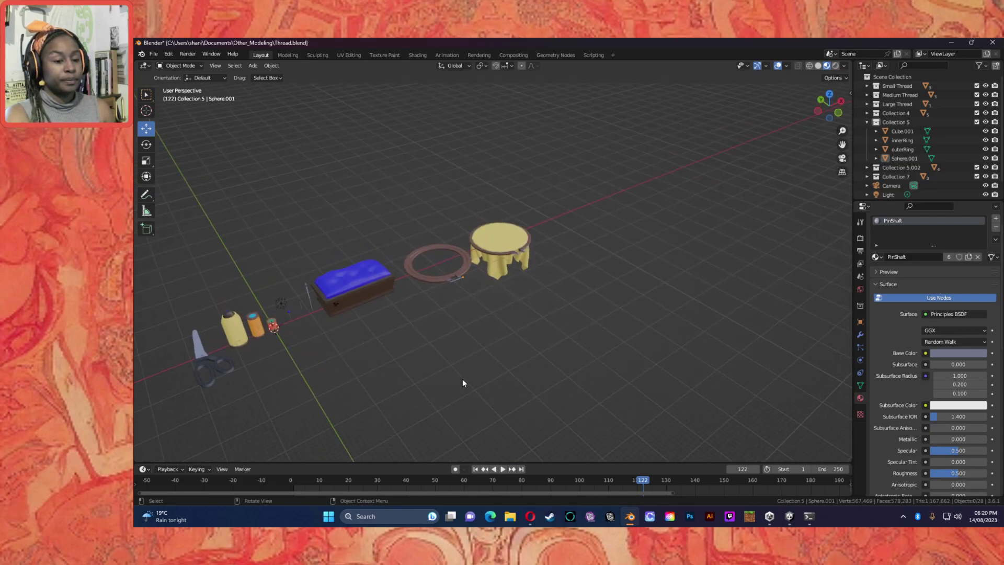
left_click(341, 296)
left_click(366, 295)
left_click_drag(286, 190, 378, 329)
left_click_drag(440, 355, 334, 272)
left_click(381, 304)
left_click(340, 272)
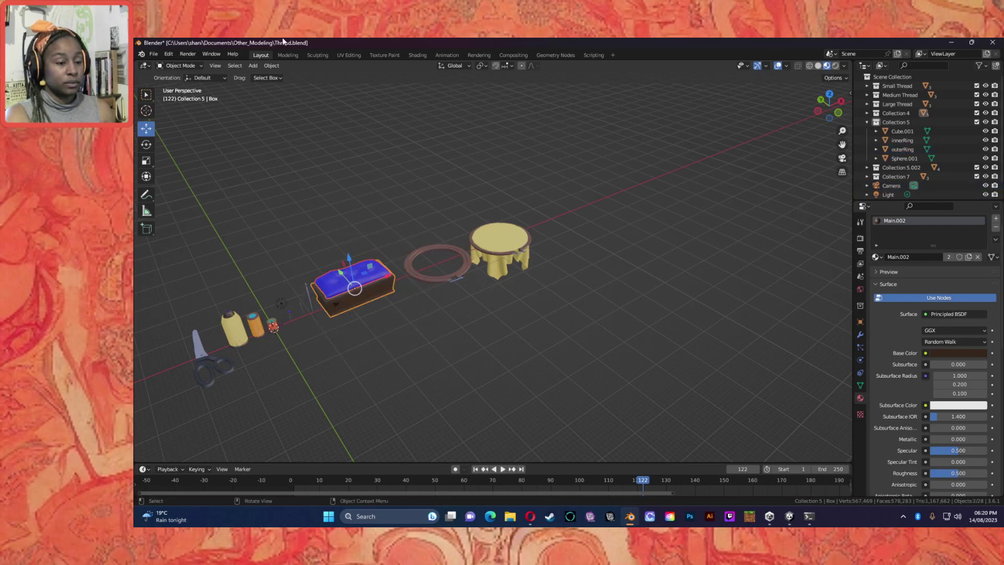
Start an FBX export and choose the Modeling_Fashion\Stitched_FYVP folder as its destination.
left_click(155, 54)
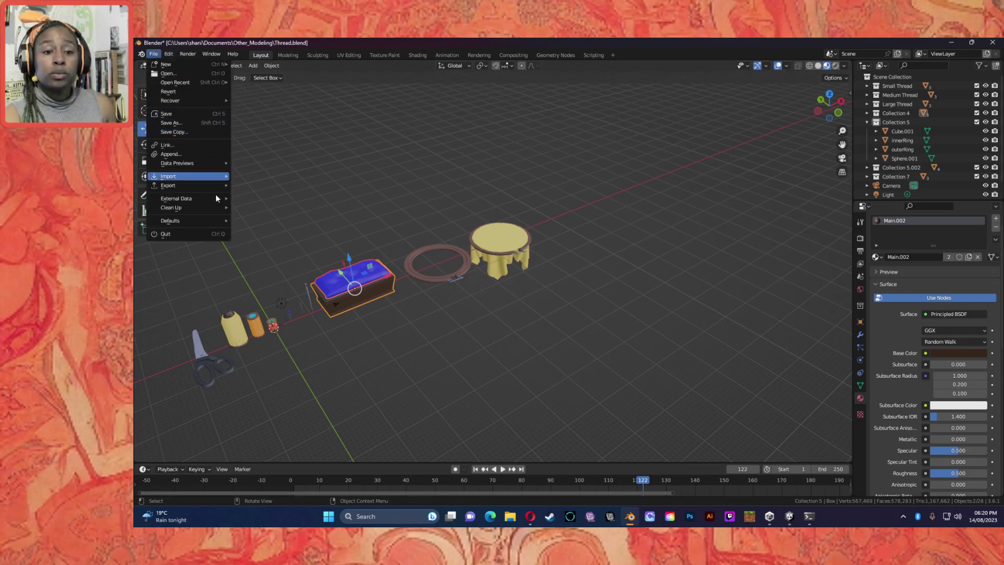
mouse_move(212, 186)
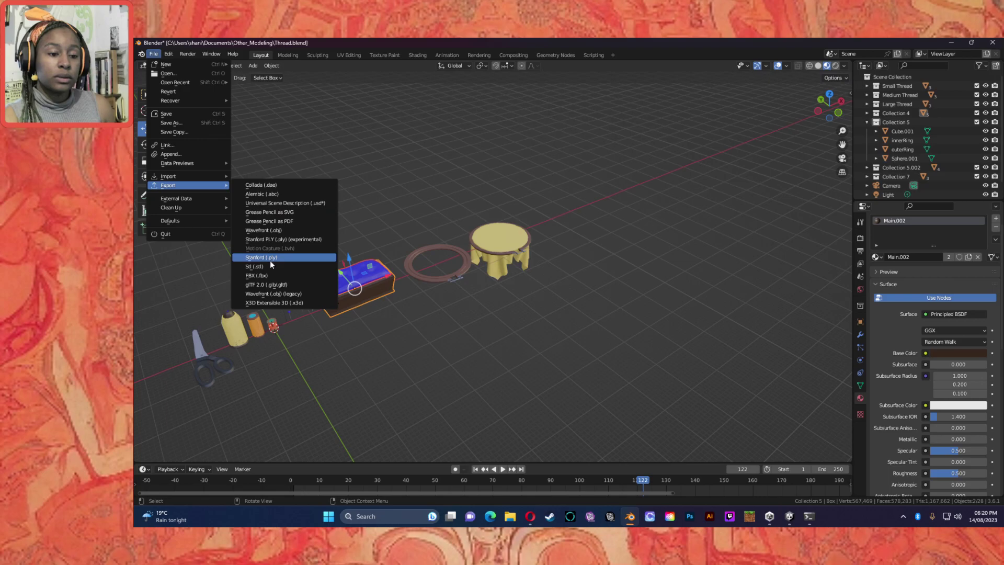
left_click(292, 276)
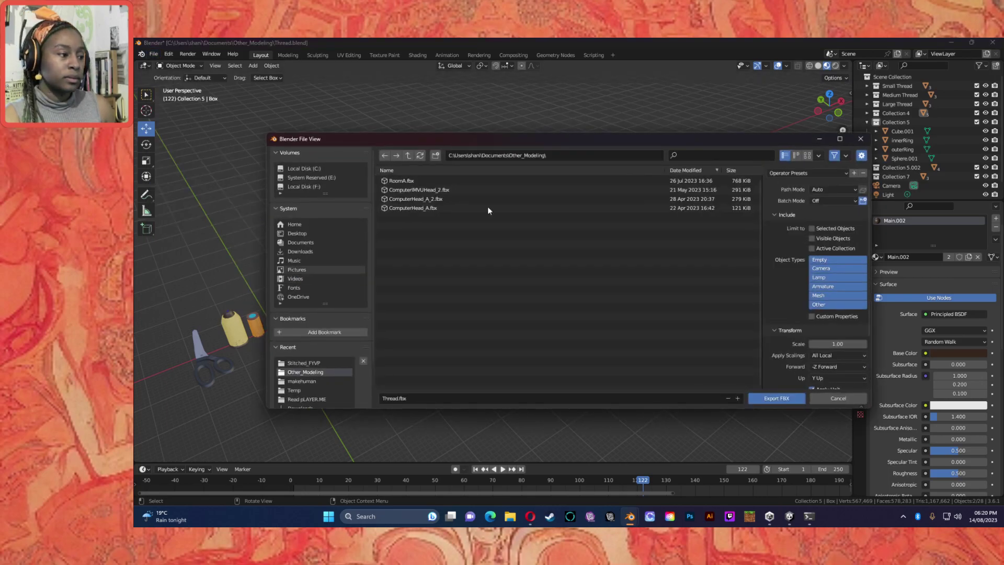
left_click(405, 155)
double_click(418, 206)
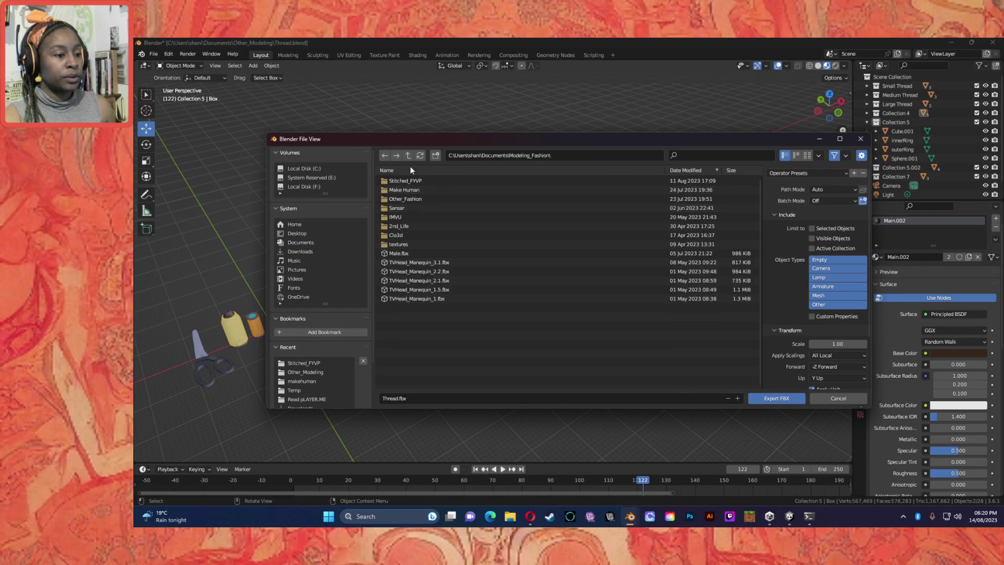
double_click(407, 181)
Name the export file Pin_Cush_box.fbx.
left_click(385, 399)
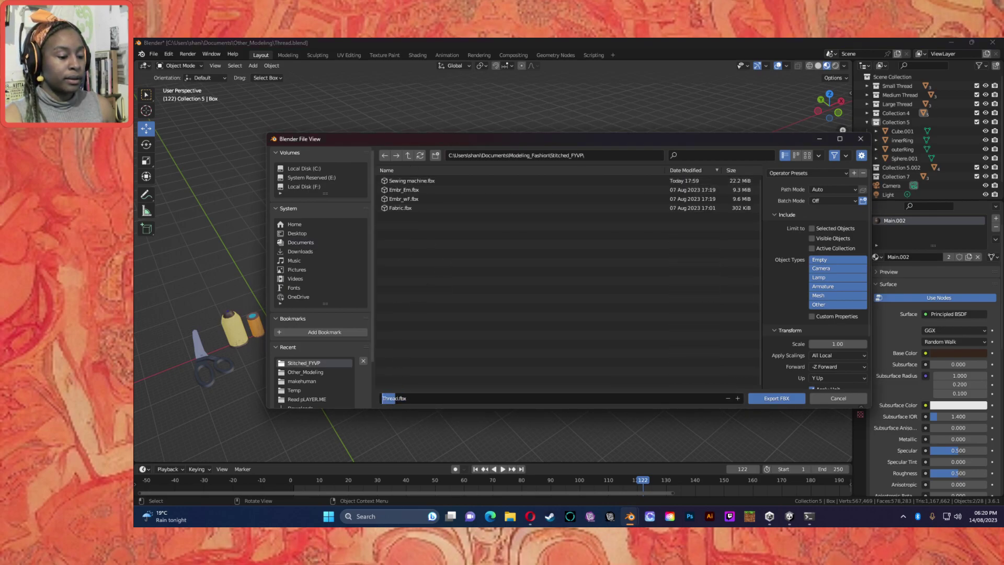
double_click(383, 399)
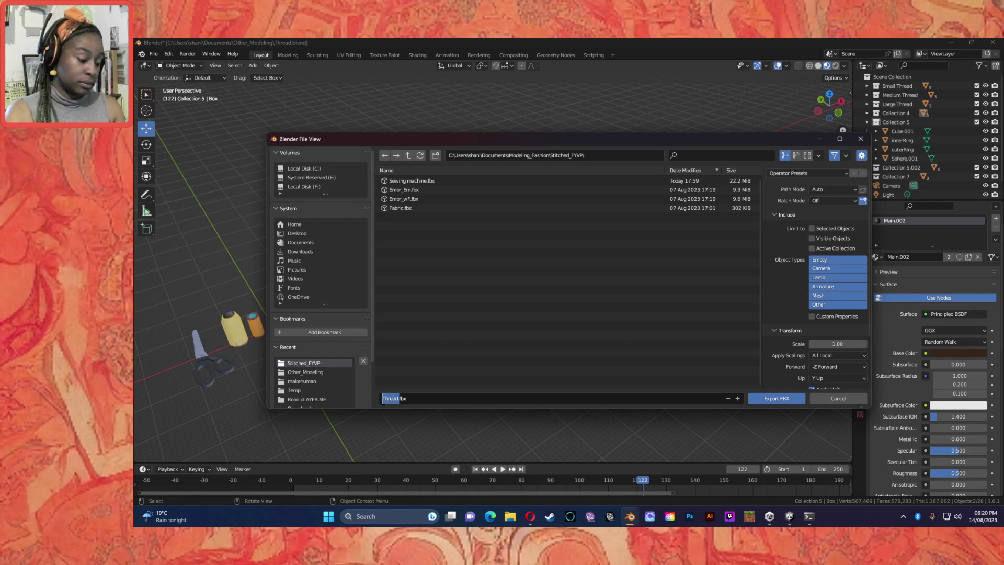
key("BackSpace")
type("S")
type("t")
type("n_Cus")
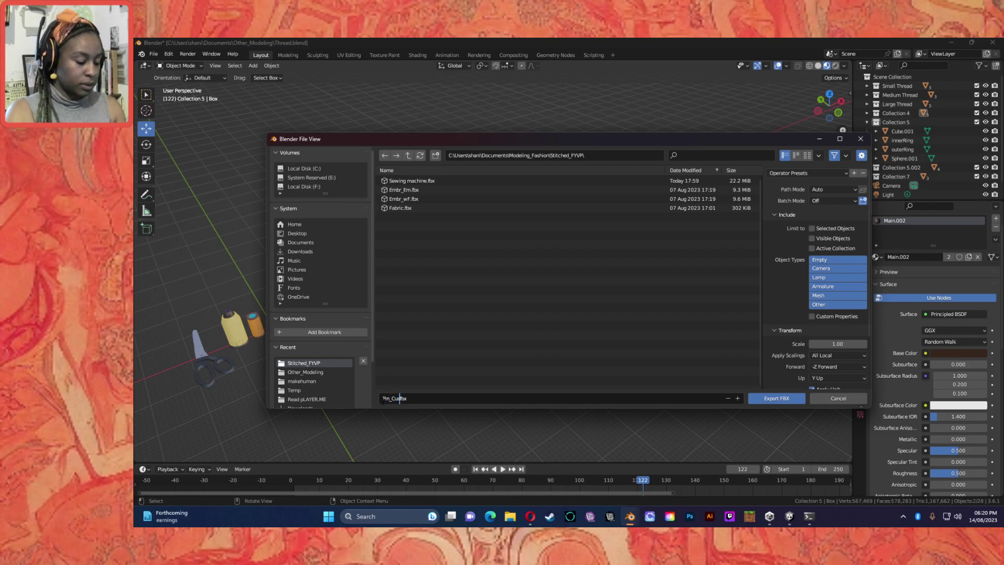
type("h_bo")
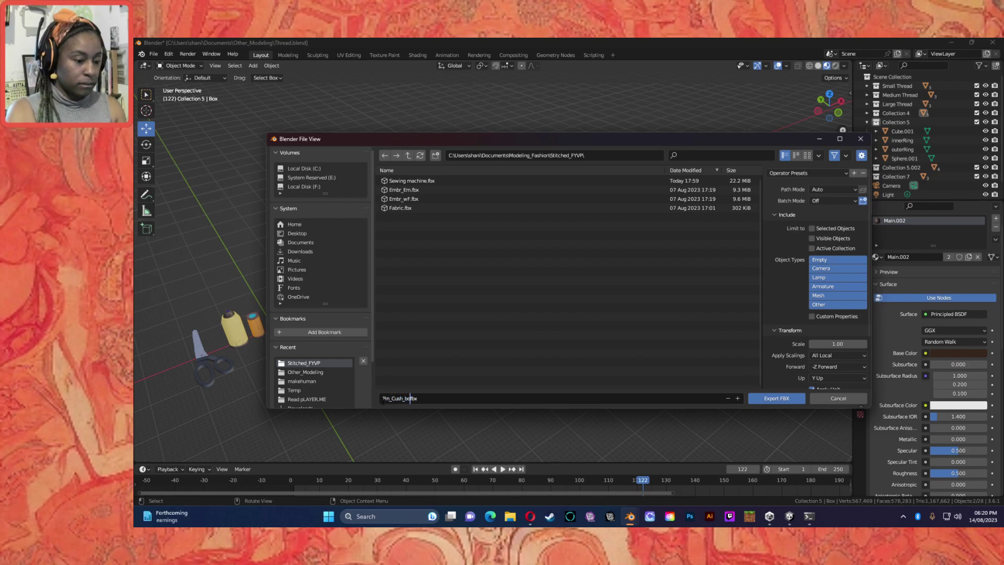
type("x")
key("Return")
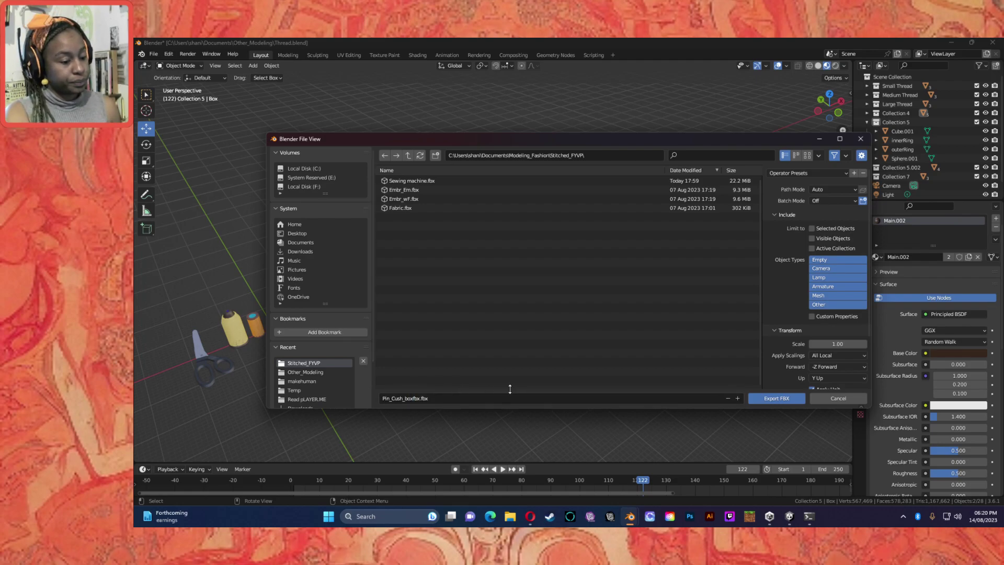
left_click(413, 398)
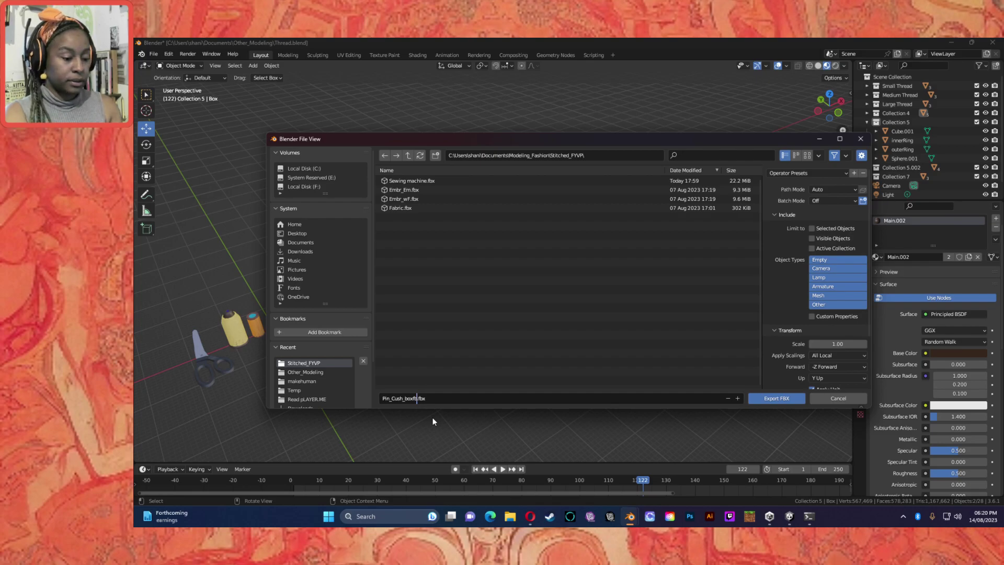
key("Return")
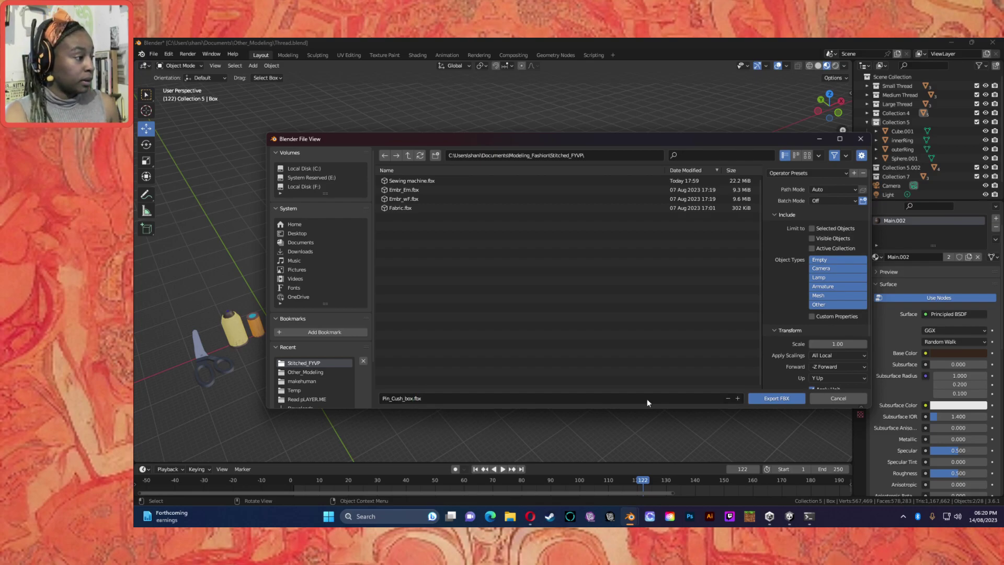
Limit the FBX export to selected objects, disable Bake Animation and export the pin cushion box.
left_click(827, 228)
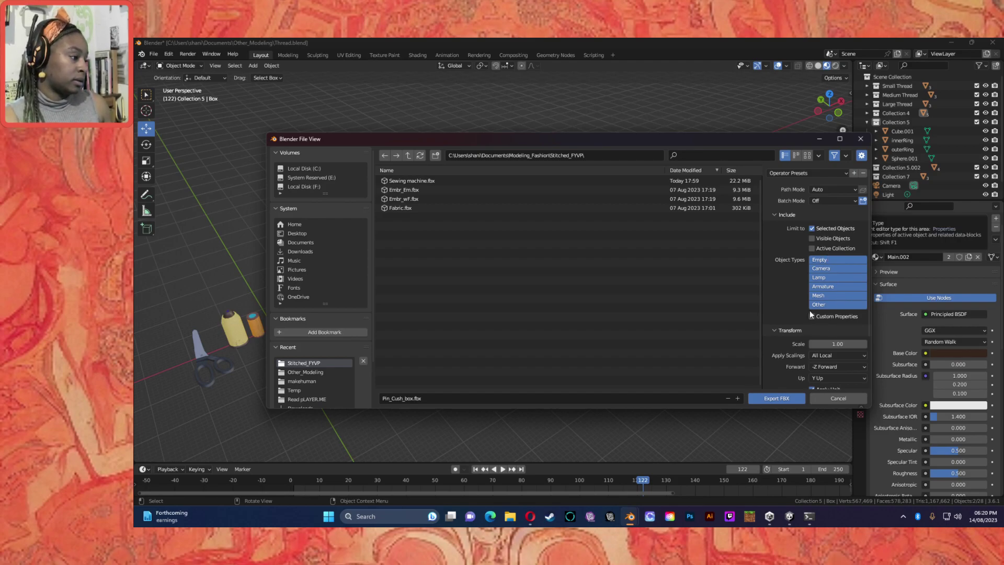
scroll(792, 317, "down", 3)
scroll(802, 320, "down", 1)
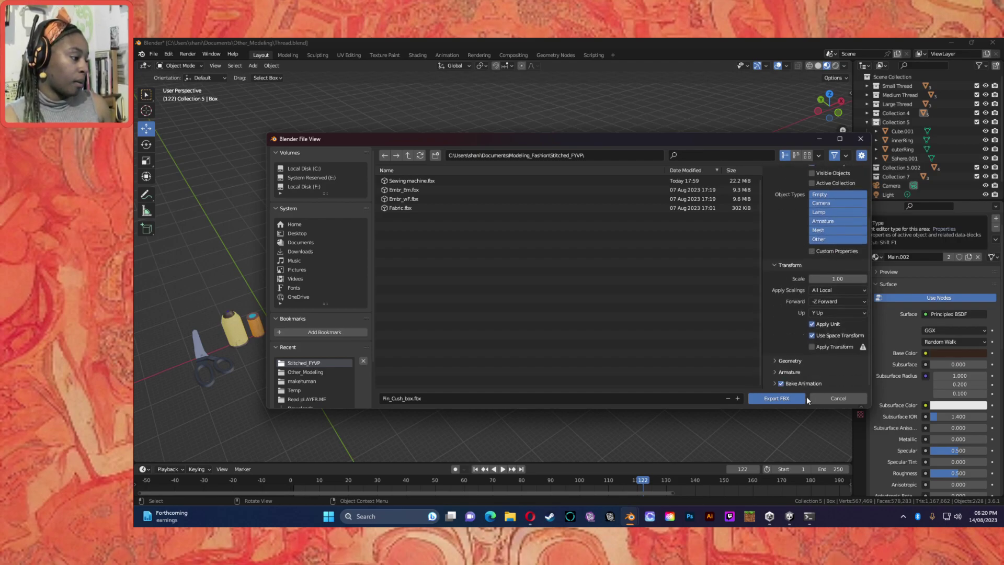
left_click(781, 383)
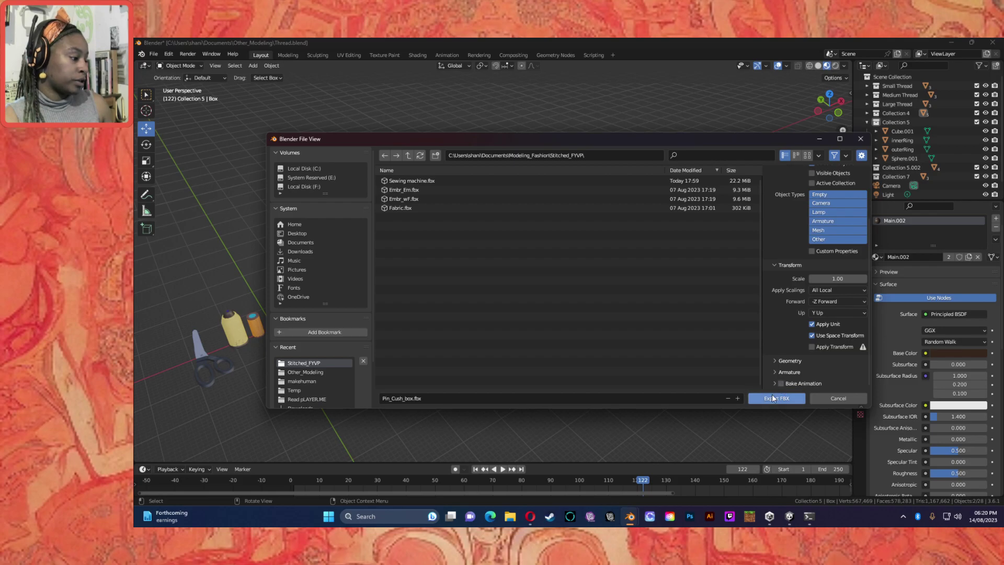
left_click(773, 396)
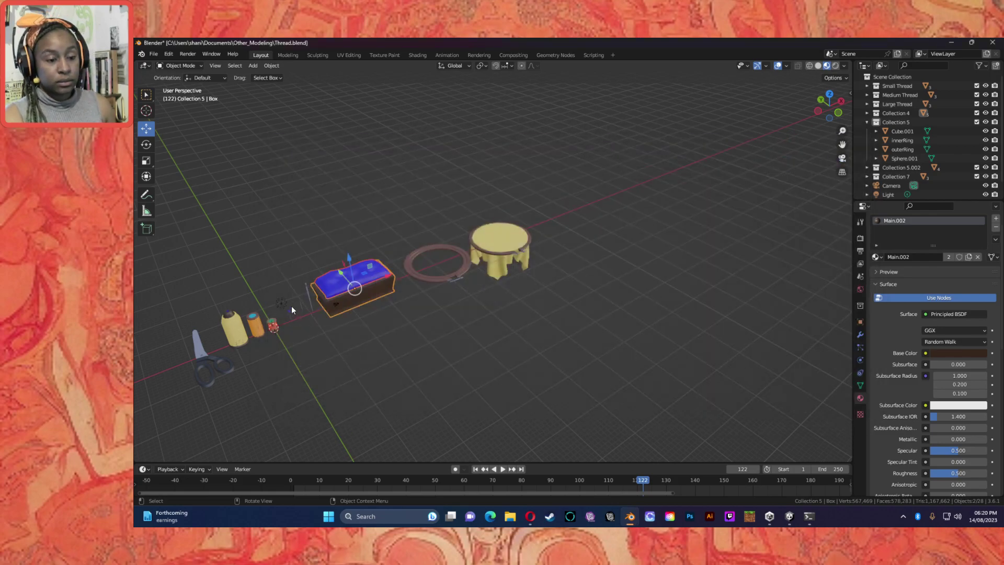
Select the small pin beside the pin cushion box and start an FBX export.
left_click(288, 330)
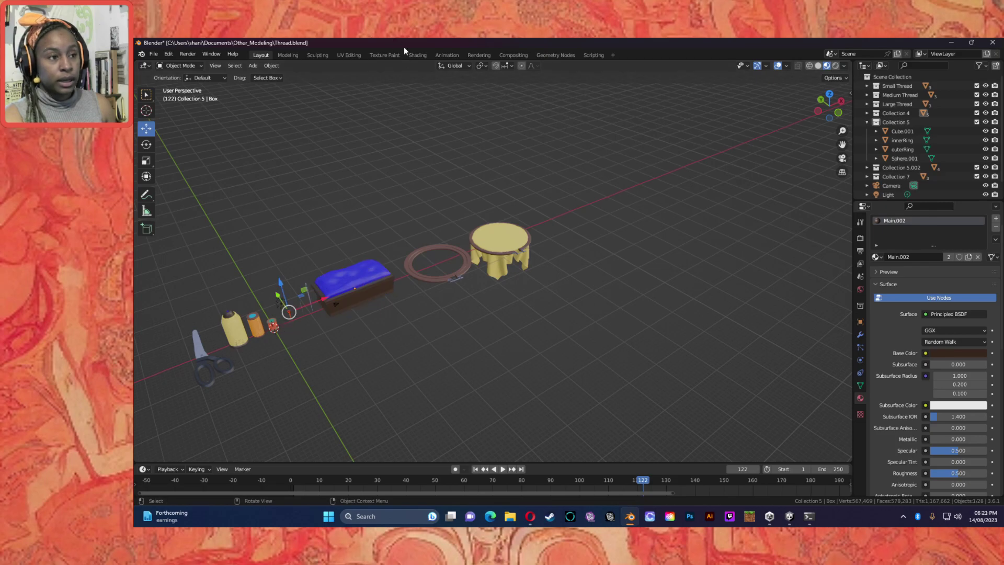
left_click(166, 53)
mouse_move(153, 54)
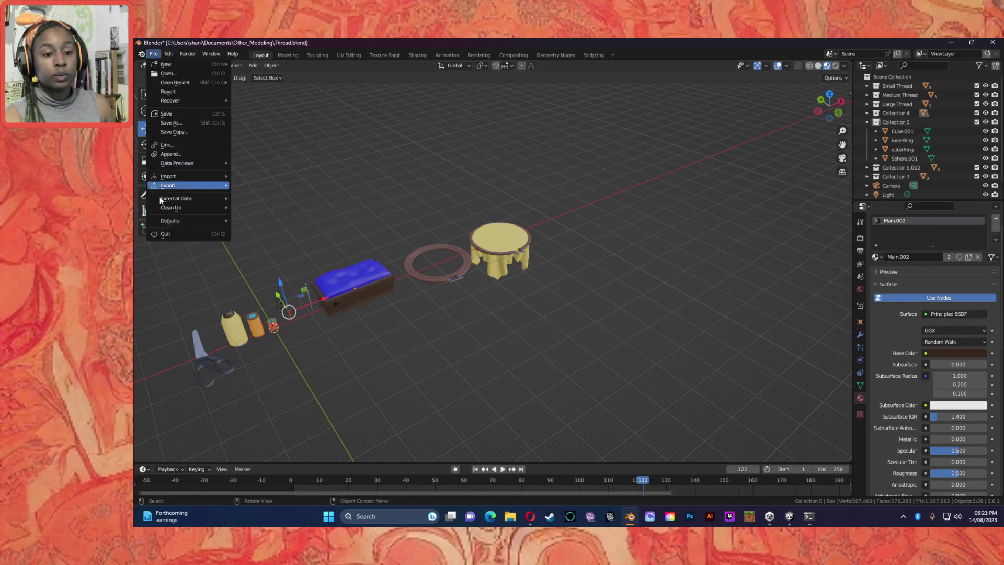
mouse_move(178, 177)
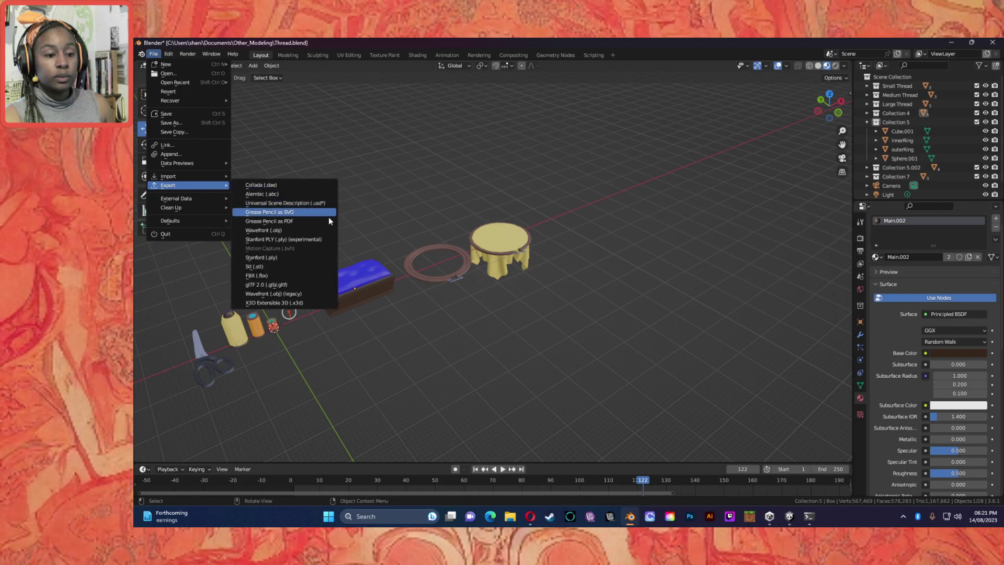
left_click(277, 275)
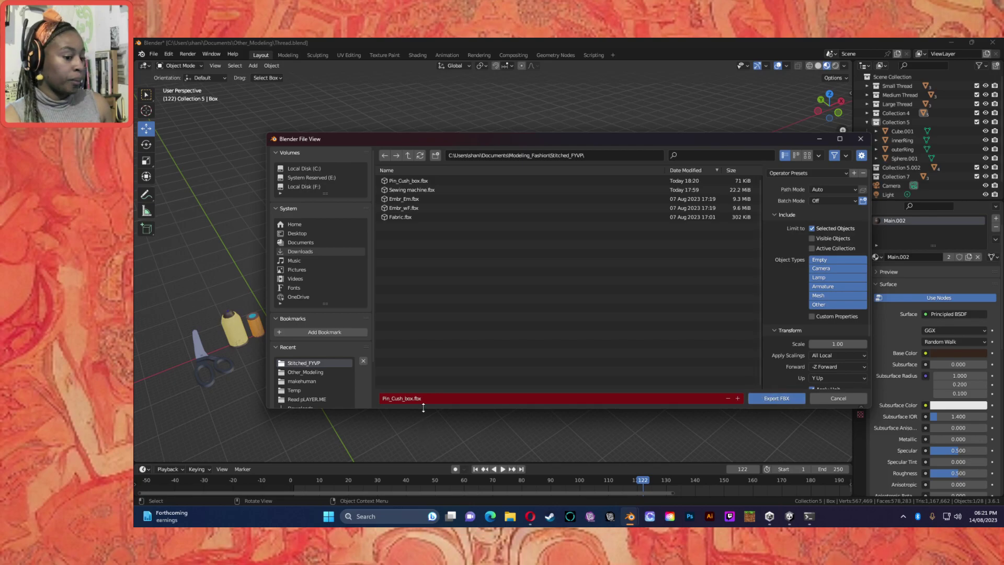
Name the export file Pins.fbx and export the selected pin to the Stitched_FYVP folder.
left_click(402, 399)
left_click_drag(392, 398, 415, 398)
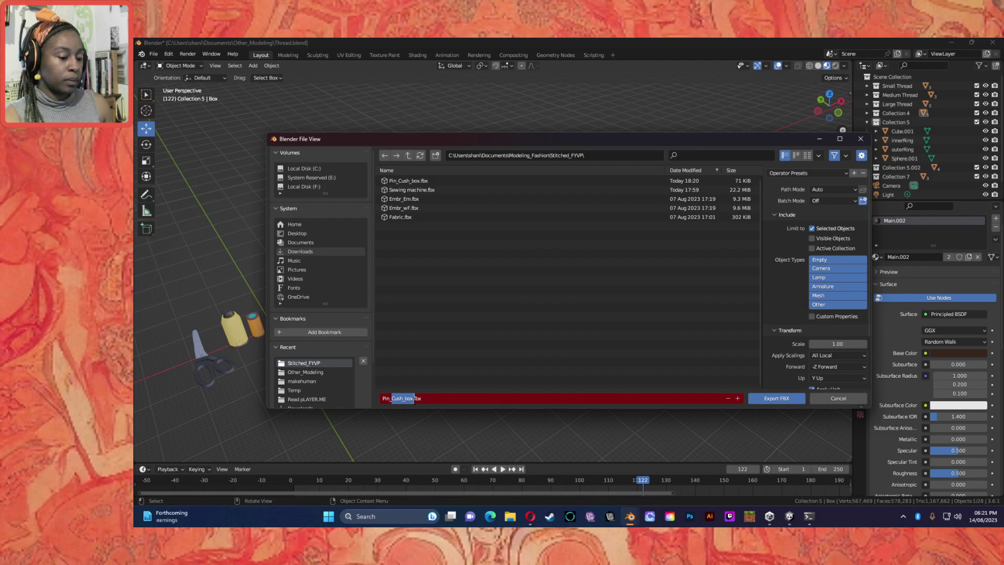
key("BackSpace")
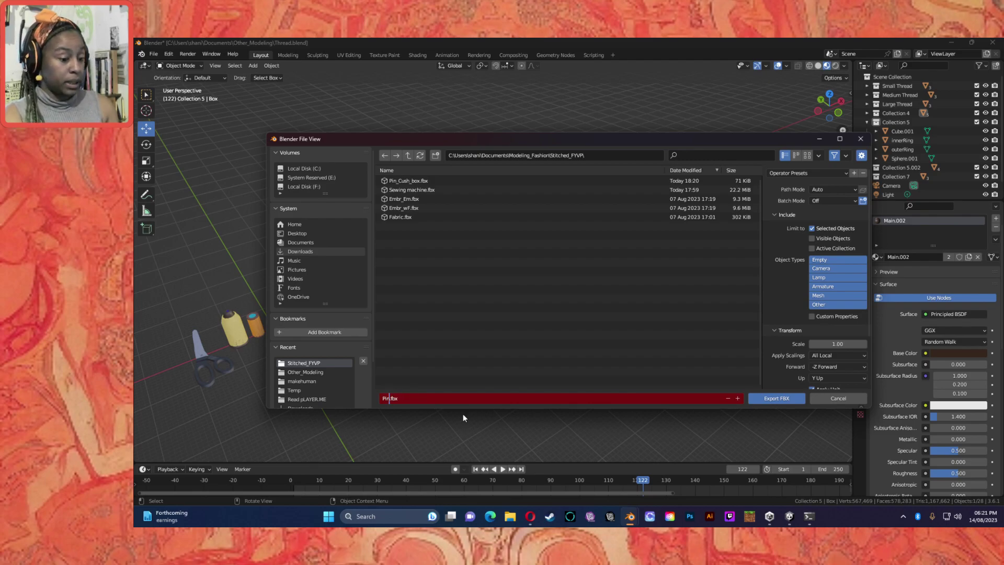
type("s")
left_click(753, 402)
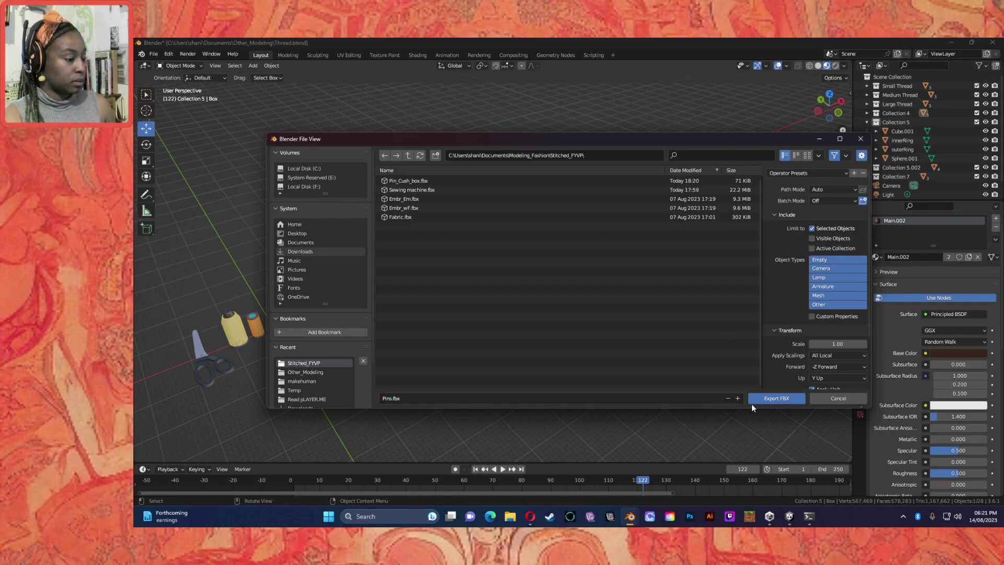
left_click(757, 402)
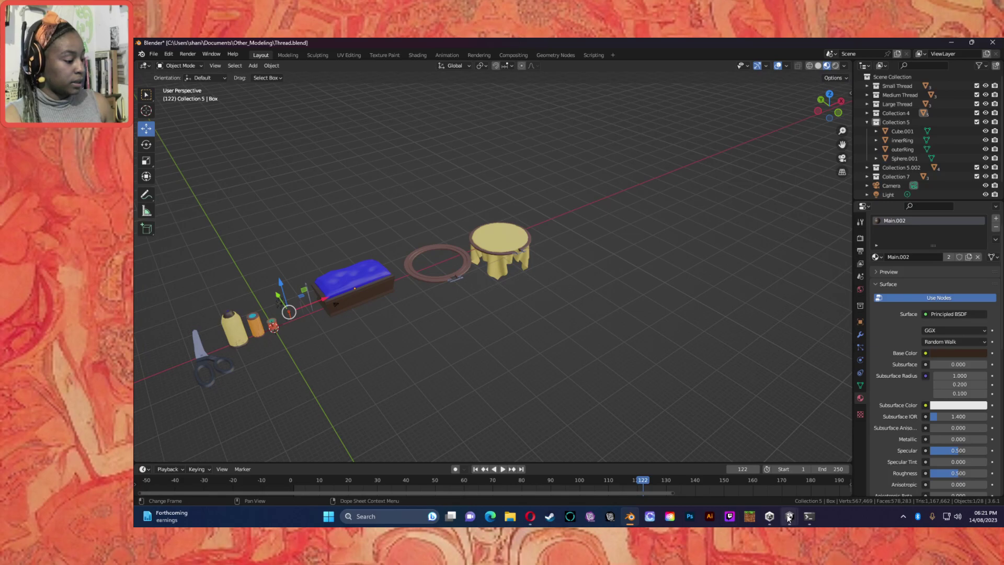
Switch to the Stich_Island project in Unity and select the Pin_Cush_box model in the SFVP assets folder.
mouse_move(788, 517)
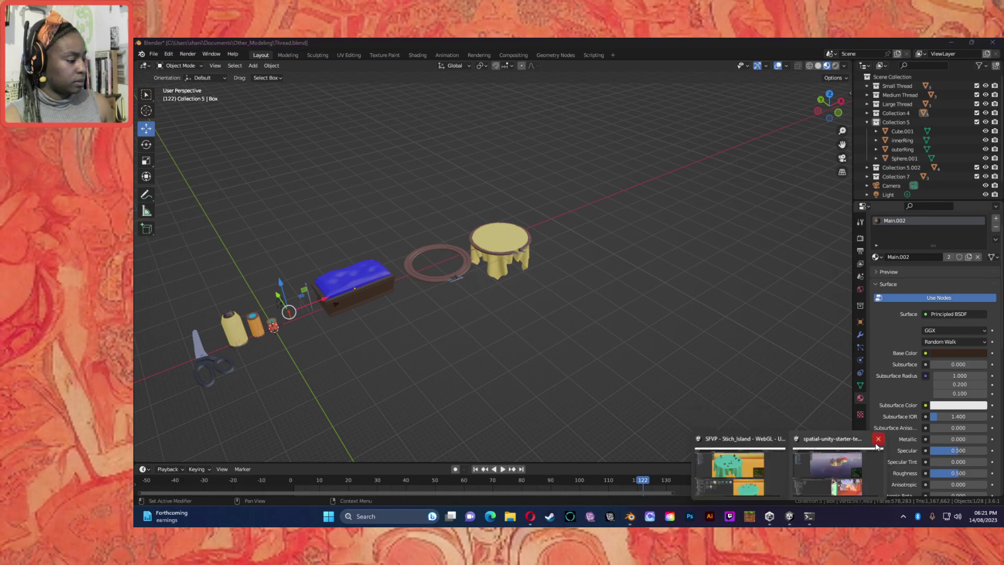
left_click(832, 468)
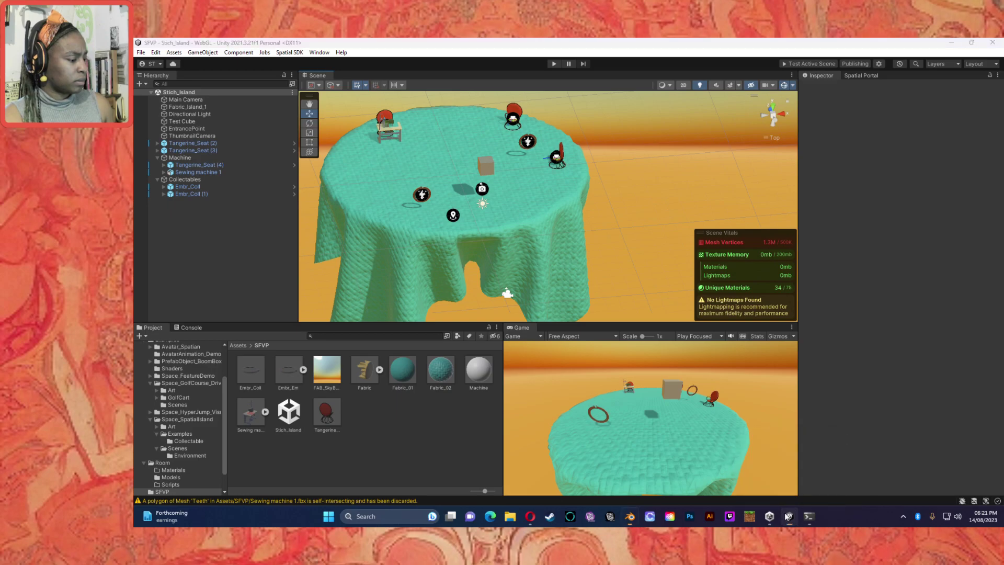
left_click(788, 518)
left_click(788, 518)
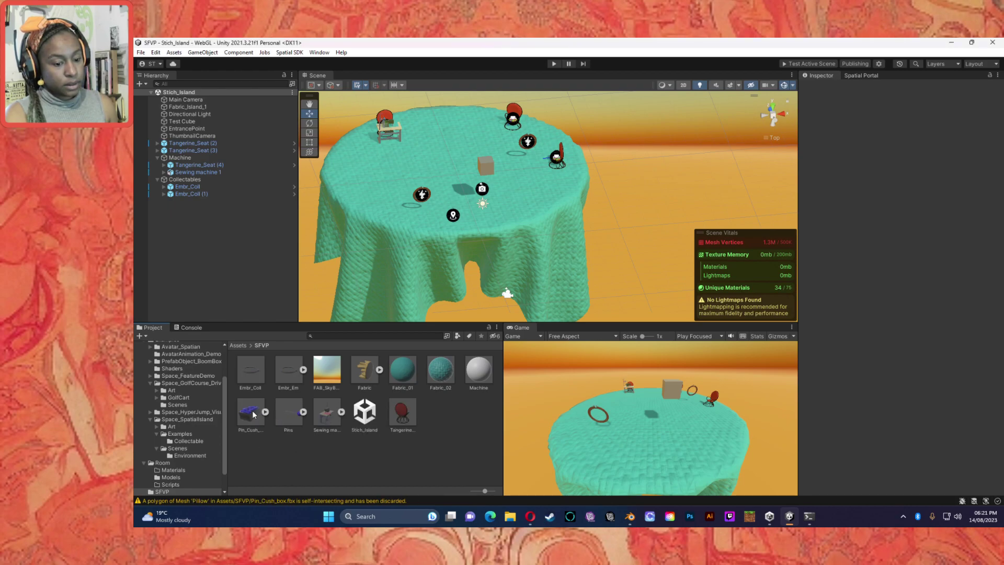
left_click(254, 414)
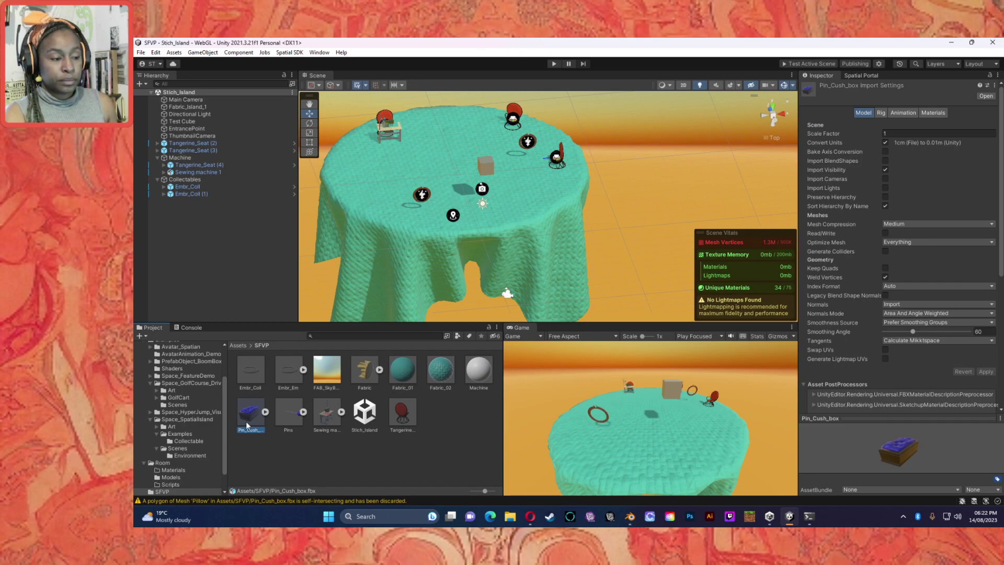
Place a duplicate of Fabric_Island_1 at about X 21.2, Y 19.9, turned to about -52° on Z.
left_click(548, 239)
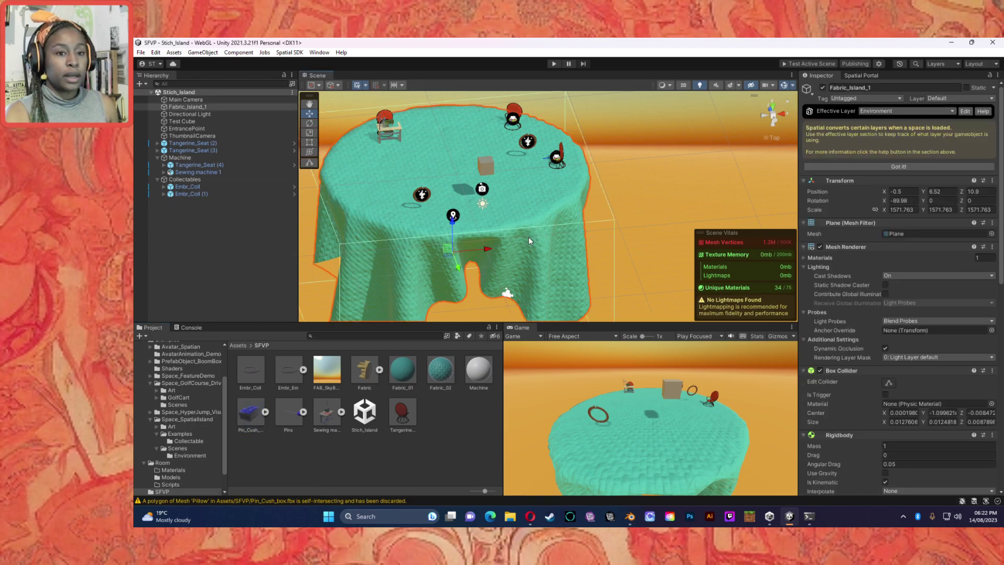
key("ctrl+d")
scroll(524, 202, "down", 4)
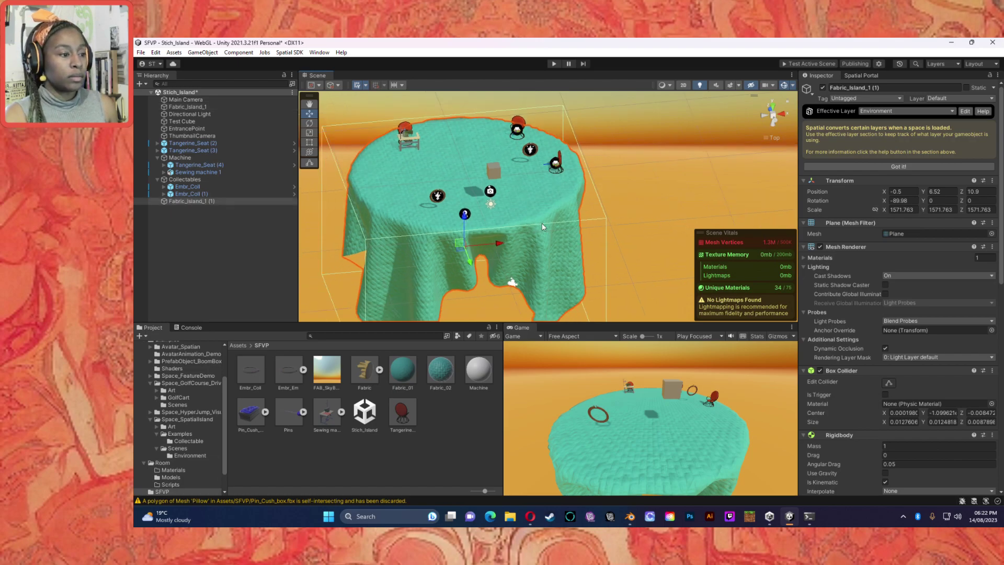
scroll(544, 236, "down", 1)
left_click_drag(536, 230, 629, 110)
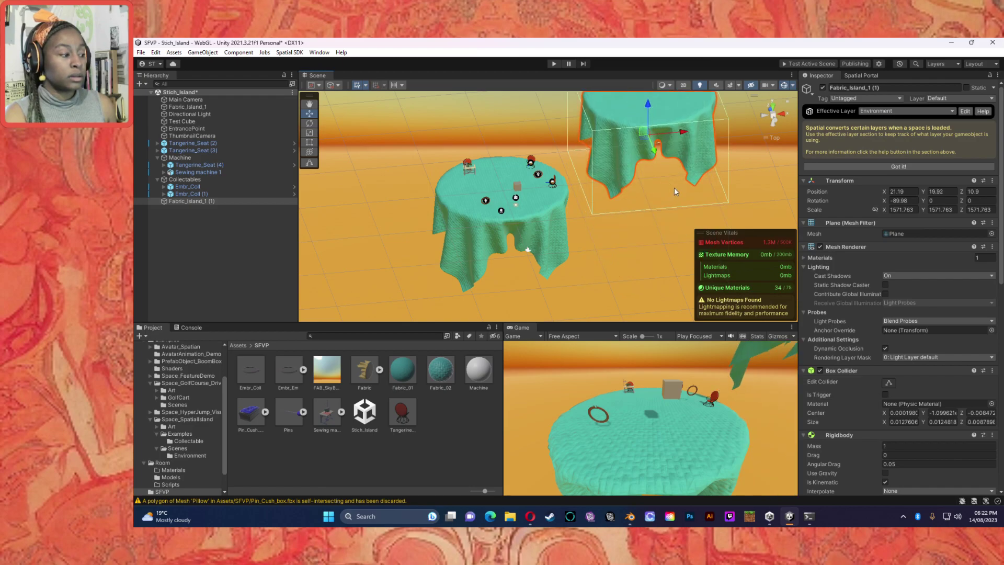
left_click(308, 123)
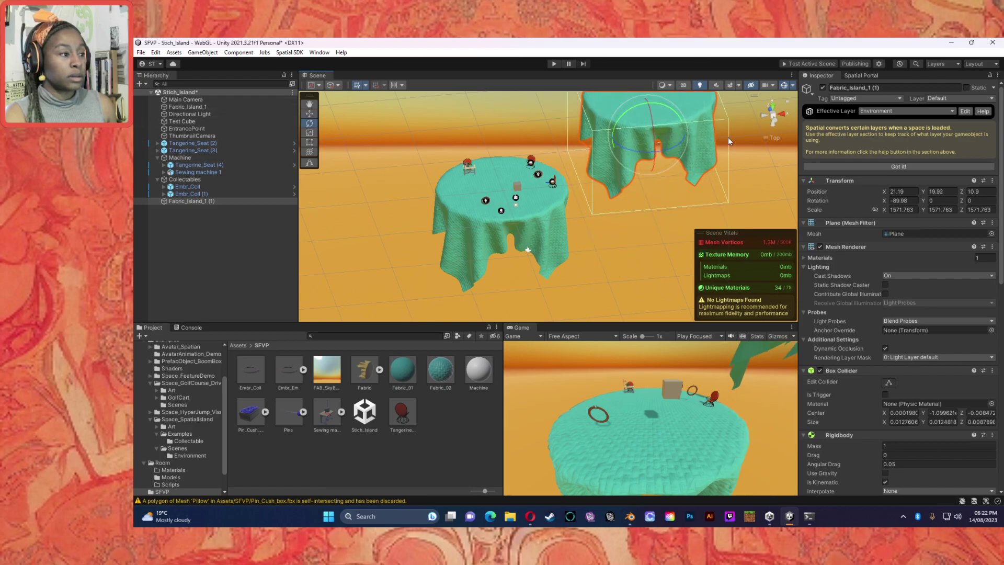
left_click_drag(616, 144, 630, 173)
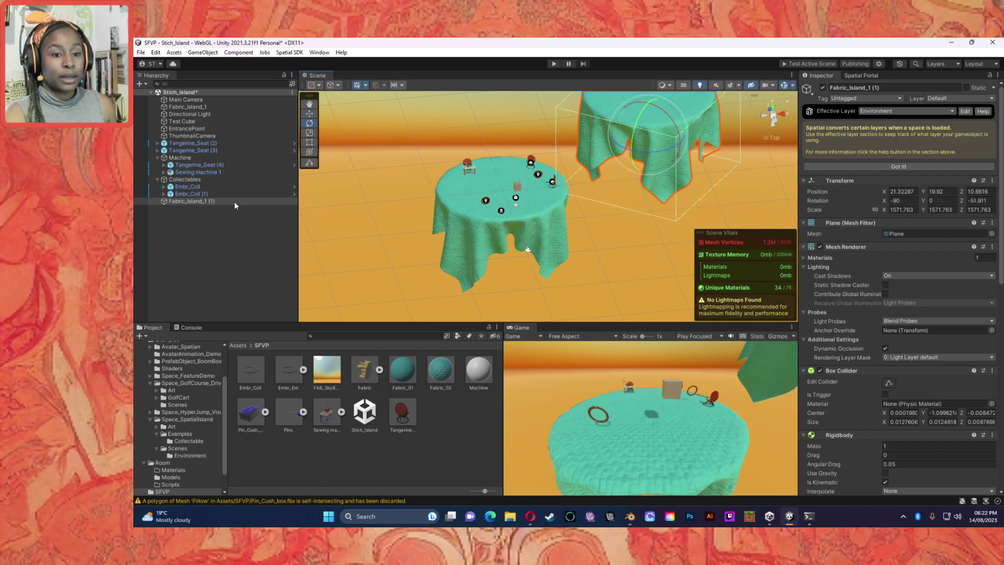
Create an empty object at the root of the Stich_Island scene and set its position to 0, 0, 0.
left_click(215, 220)
right_click(215, 220)
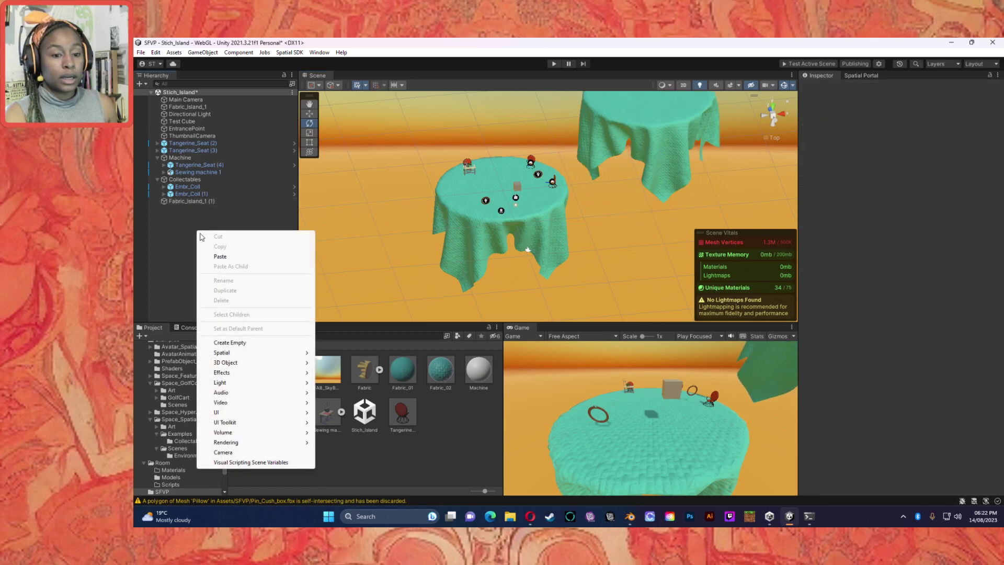
left_click(256, 342)
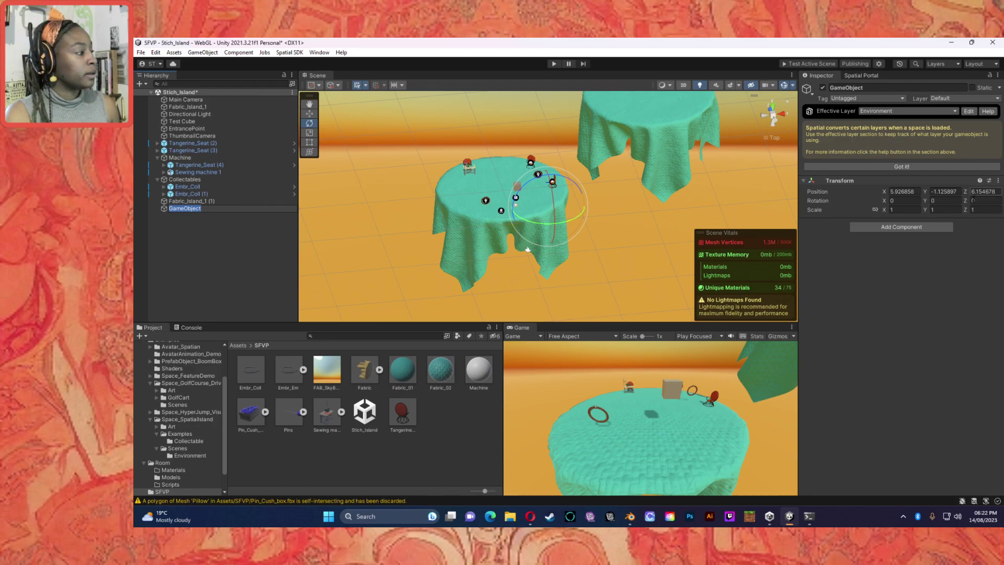
left_click(904, 191)
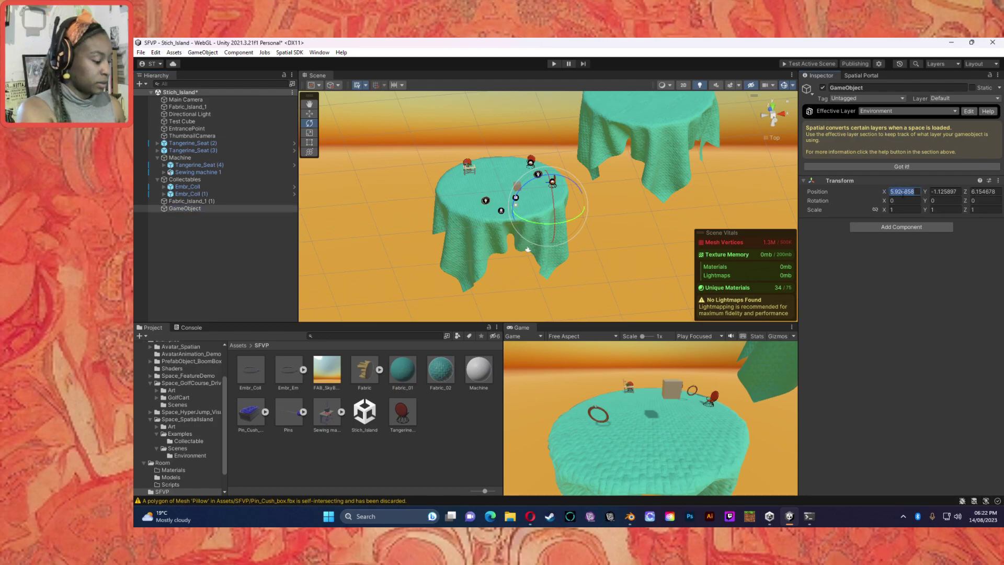
type("0")
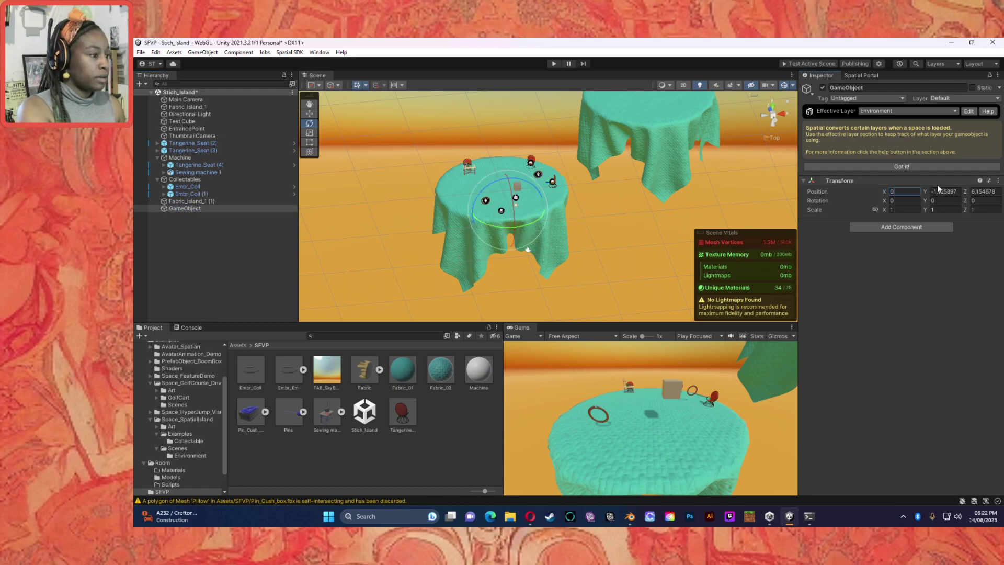
left_click(947, 192)
type("0")
left_click(983, 191)
type("0")
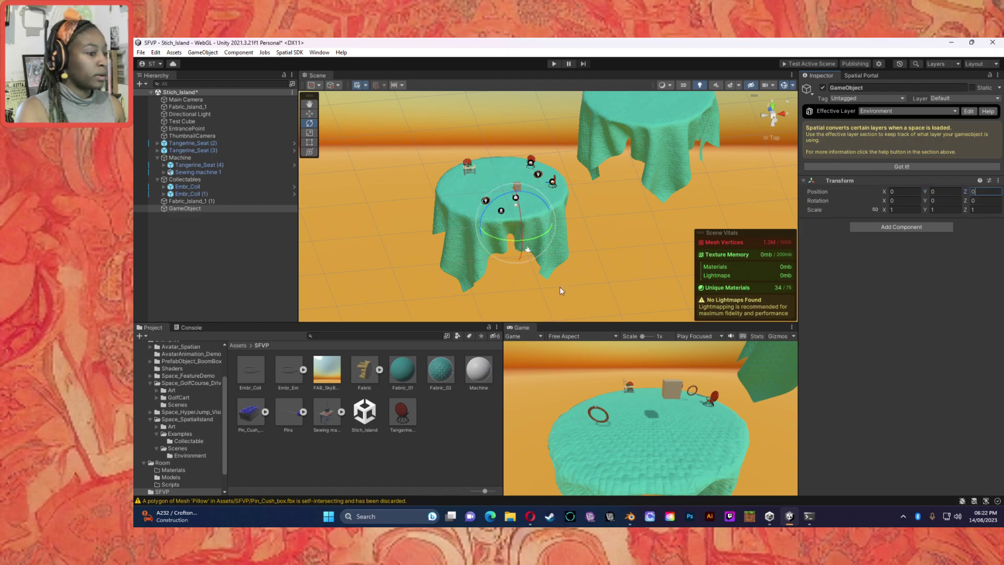
Rename the new empty object as Islands.
left_click(870, 88)
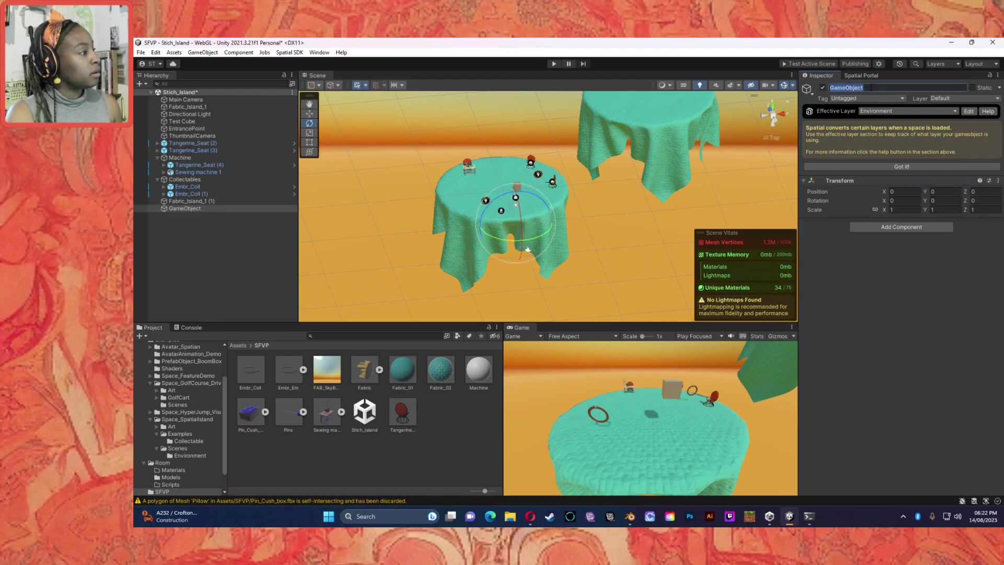
type("Islands")
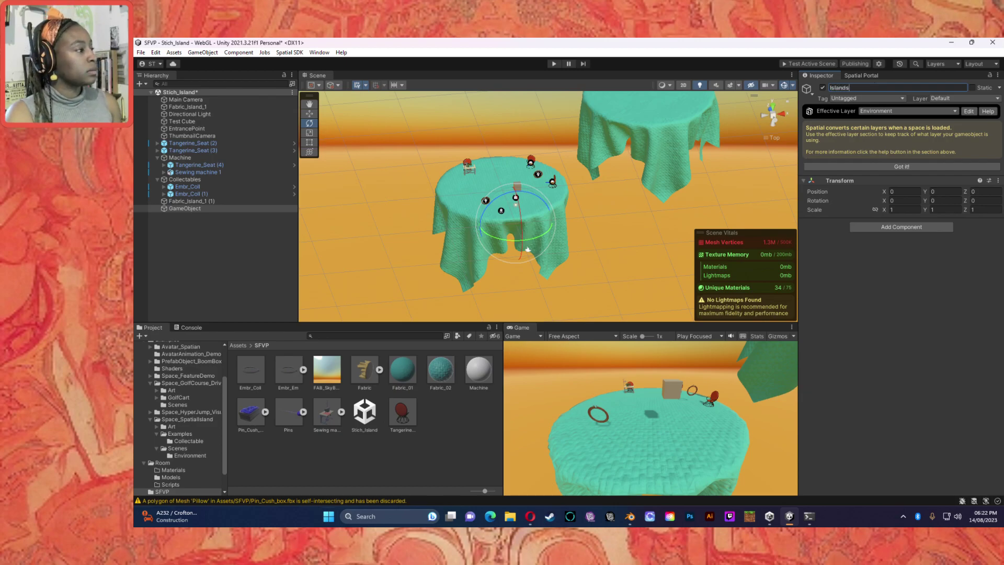
key("Return")
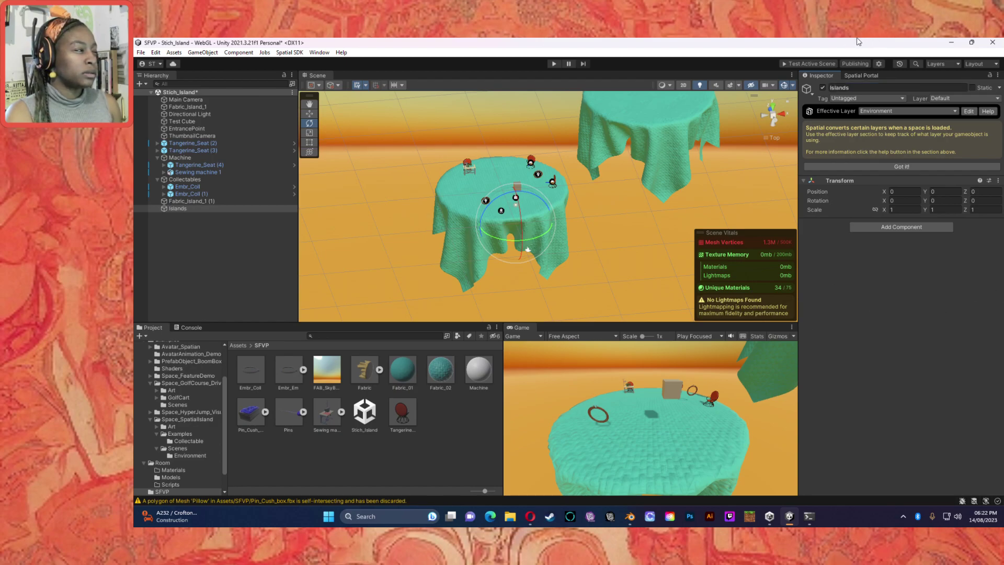
Parent the duplicated fabric island and Fabric_Island_1 under the Islands object.
left_click(208, 194)
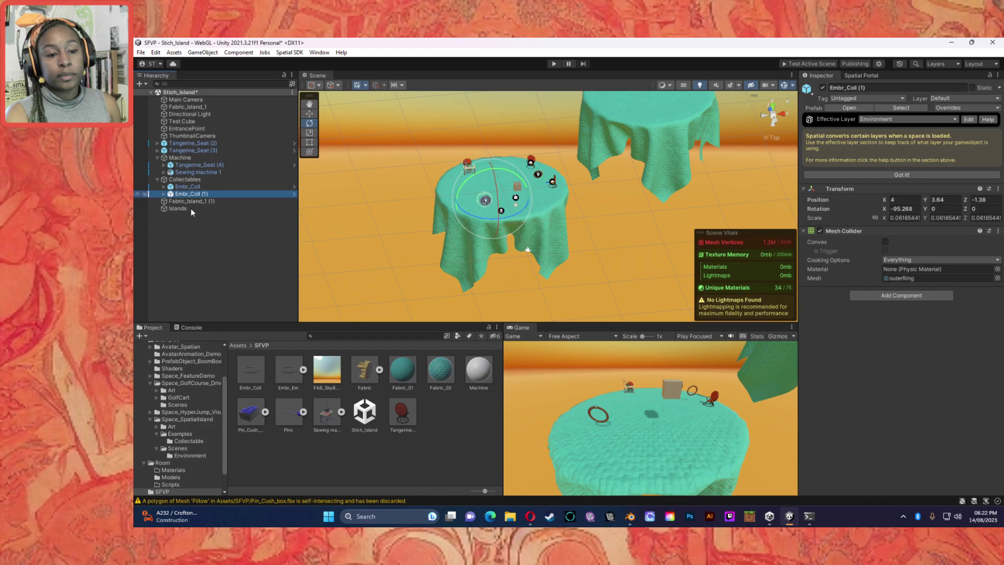
left_click_drag(196, 201, 188, 208)
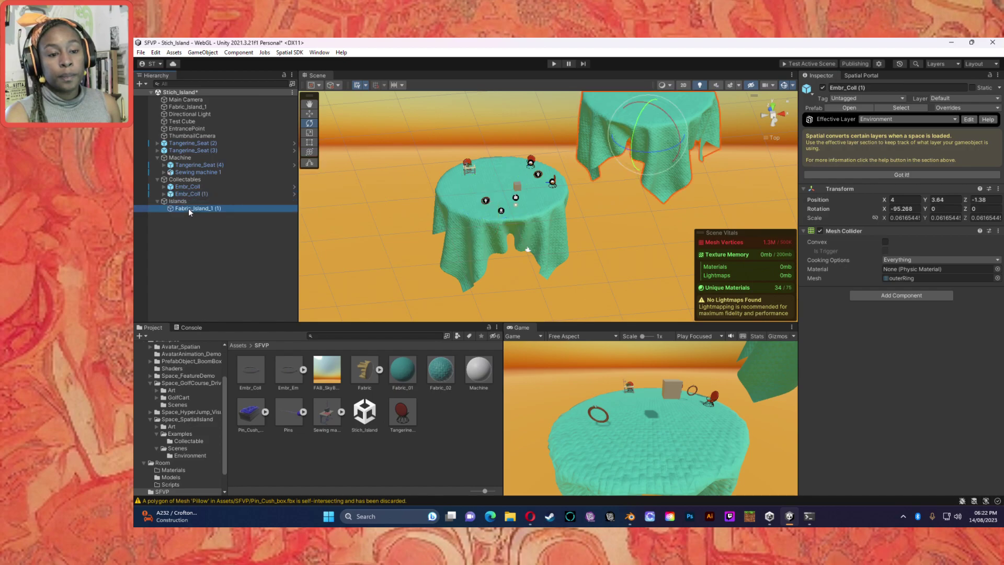
left_click_drag(186, 106, 186, 203)
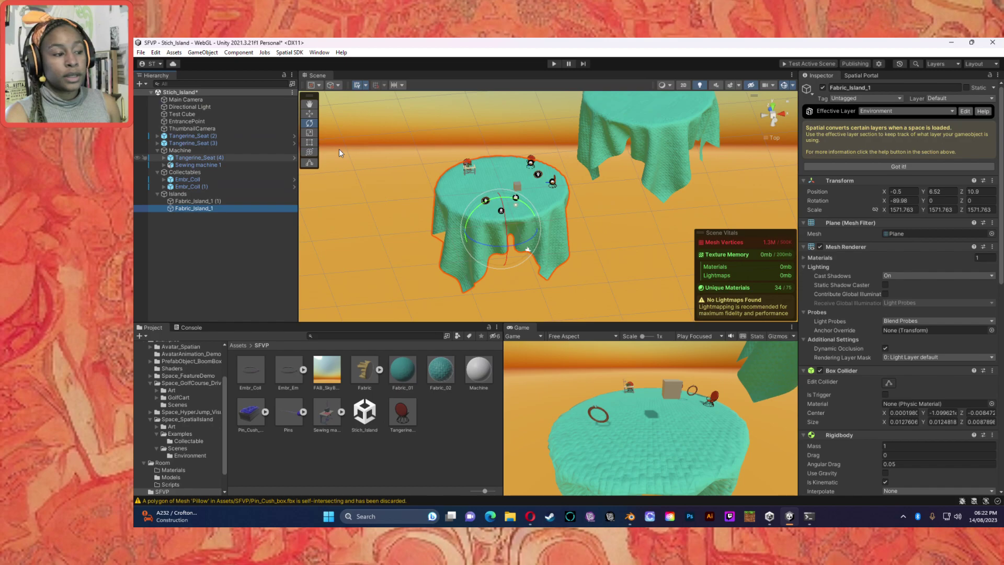
Rename the duplicated fabric island as Fabric_Island_2.
left_click(204, 203)
key("f")
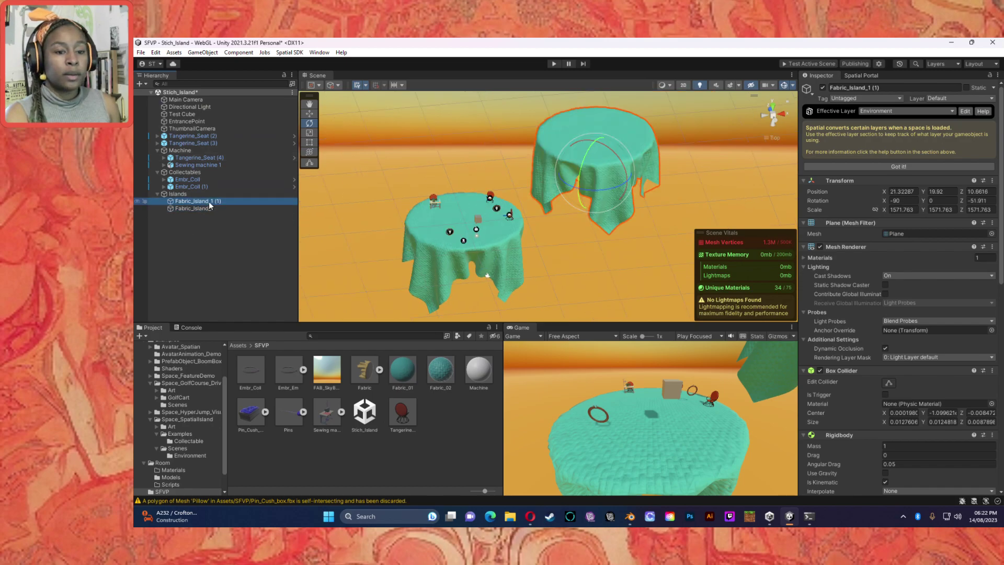
left_click(894, 87)
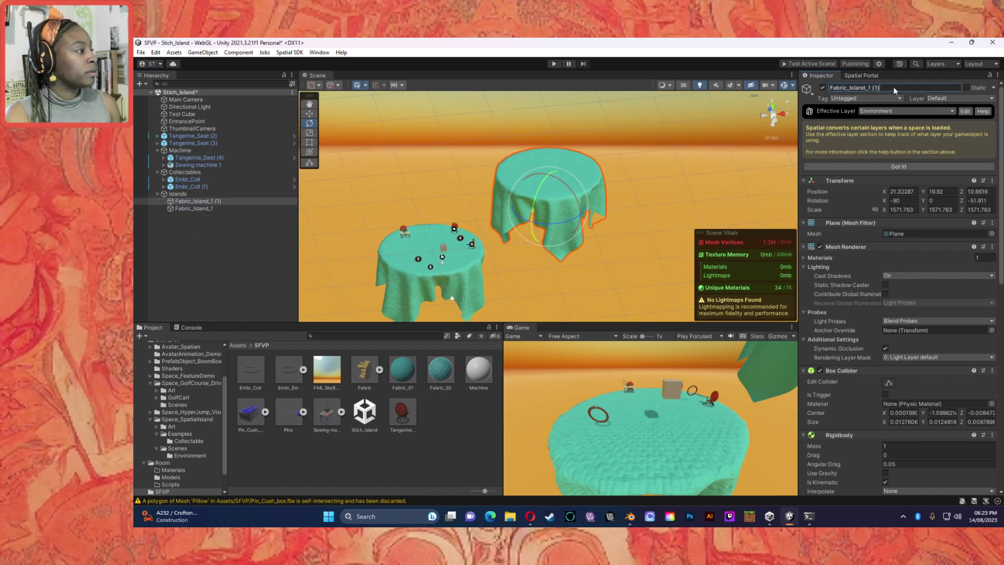
type("2")
left_click(335, 318)
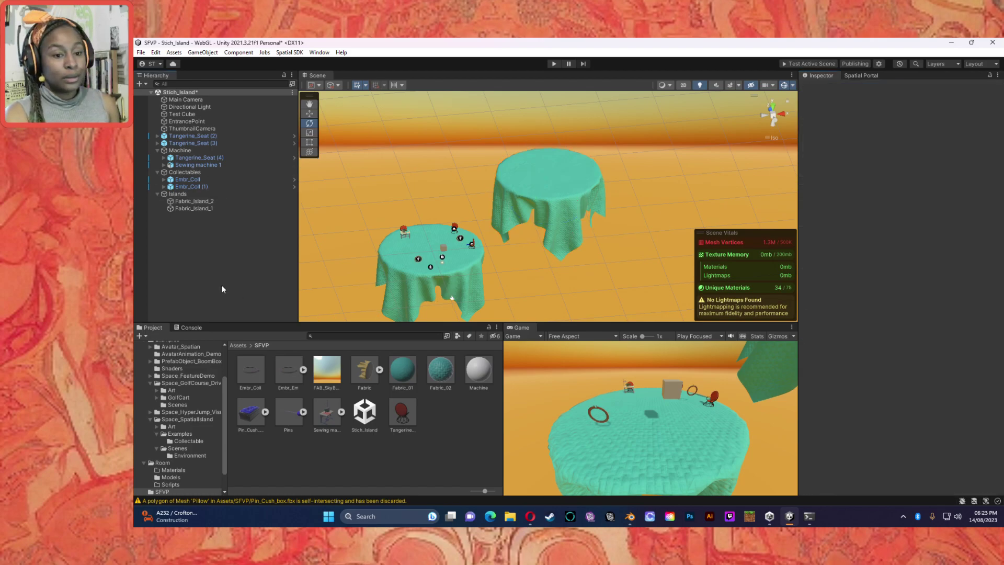
Move Fabric_Island_2 behind the first island to about X 0.74, Y 11.66, Z 31.18.
left_click(513, 164)
left_click(313, 113)
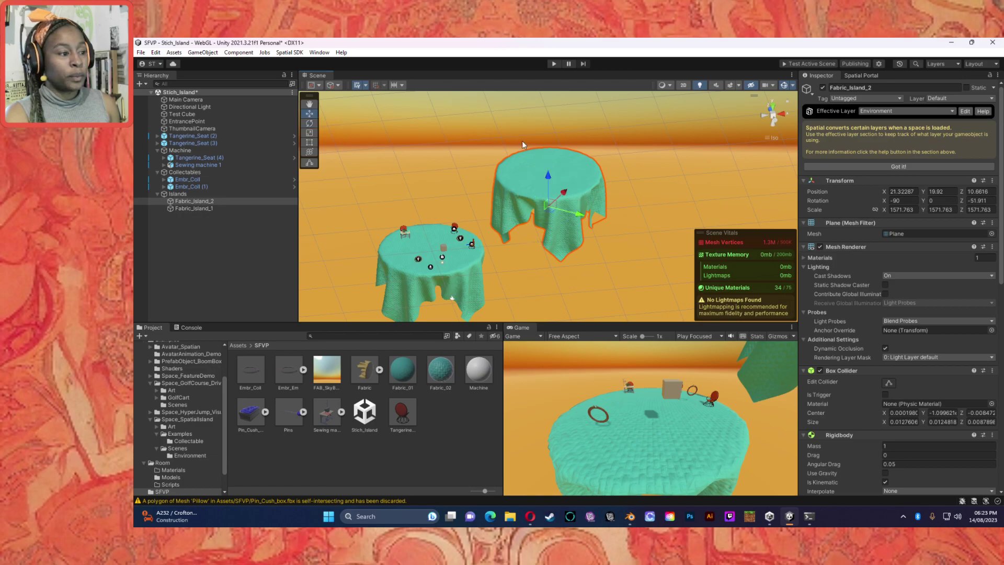
left_click_drag(581, 217, 432, 195)
left_click_drag(409, 143, 394, 185)
left_click_drag(520, 251, 404, 273, "alt")
left_click_drag(501, 249, 274, 271, "alt")
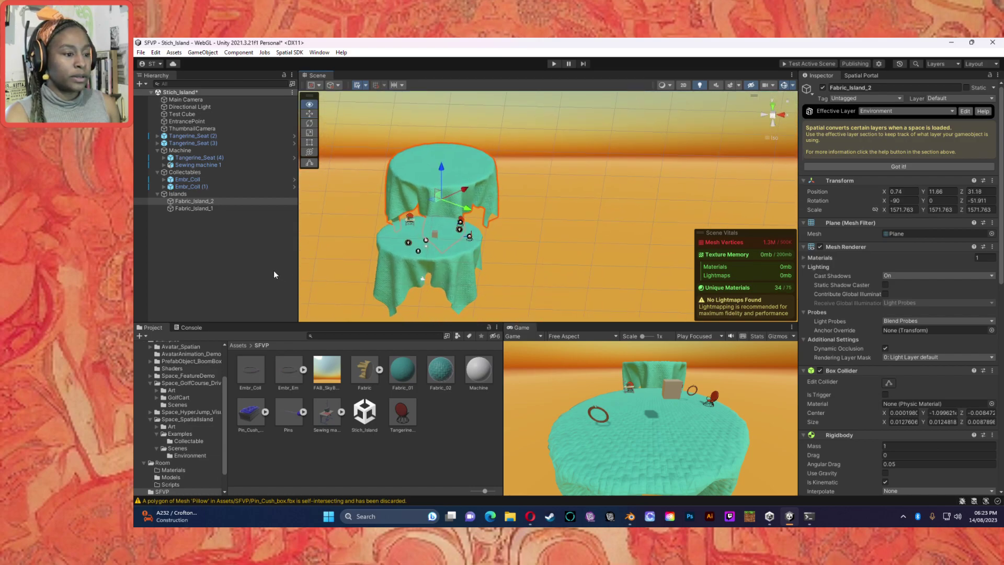
Rotate Fabric_Island_2 to about -43.6° on Z and lower it to about Y 7.93.
left_click(312, 123)
left_click_drag(445, 214, 451, 222)
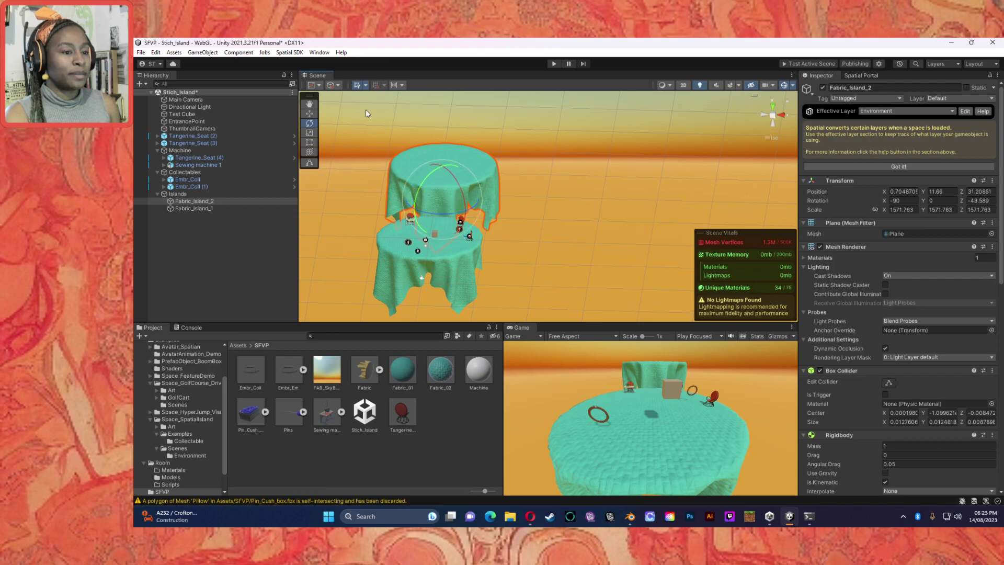
left_click(309, 114)
left_click_drag(440, 167, 441, 183)
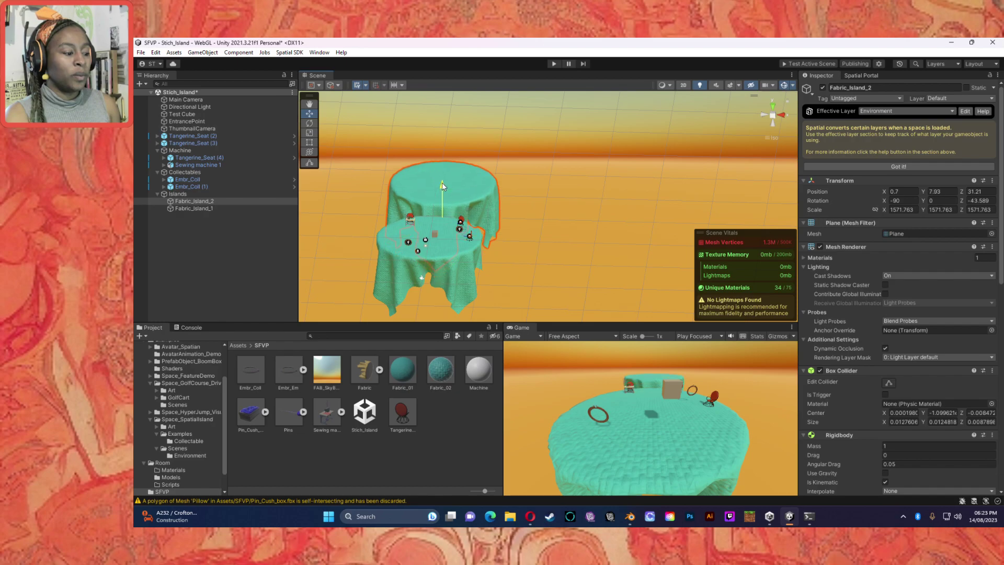
Reposition Fabric_Island_2 behind the first island, at about X 1.48, Y 8.05, Z 31.95.
right_click_drag(512, 201, 417, 186)
left_click_drag(567, 220, 557, 220)
right_click_drag(557, 220, 597, 229)
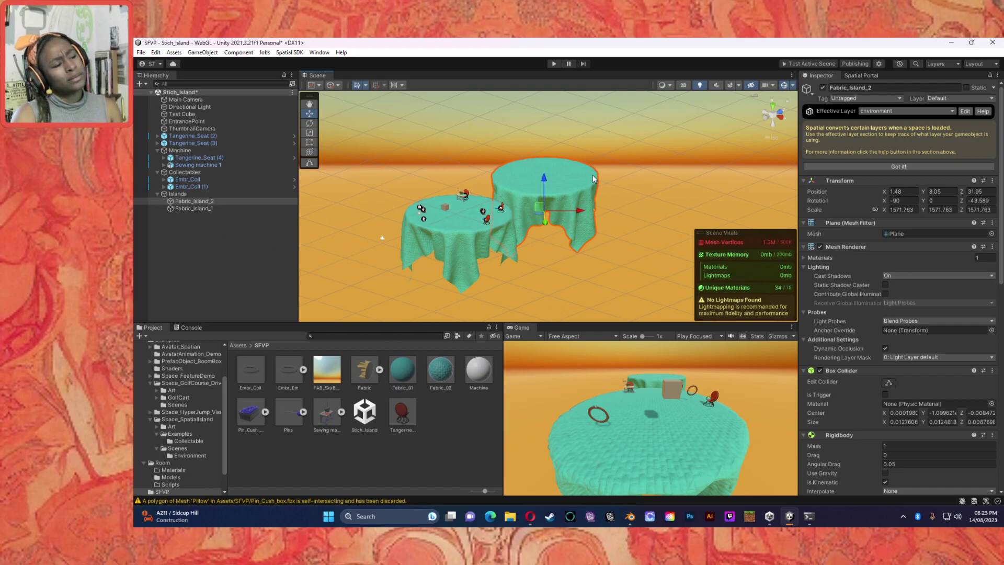
Duplicate Fabric_Island_2 and list Fabric_Island_1 ahead of Fabric_Island_2 in the Islands group.
left_click(210, 203)
key("ctrl+d")
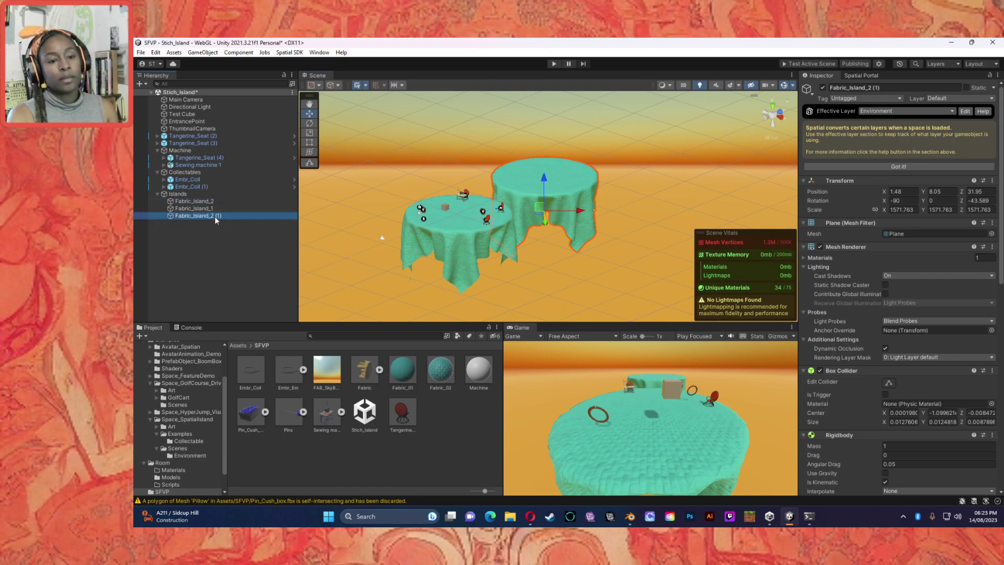
left_click_drag(204, 219, 217, 216)
Rename the duplicated island as Fabric_Island_3.
left_click(217, 214)
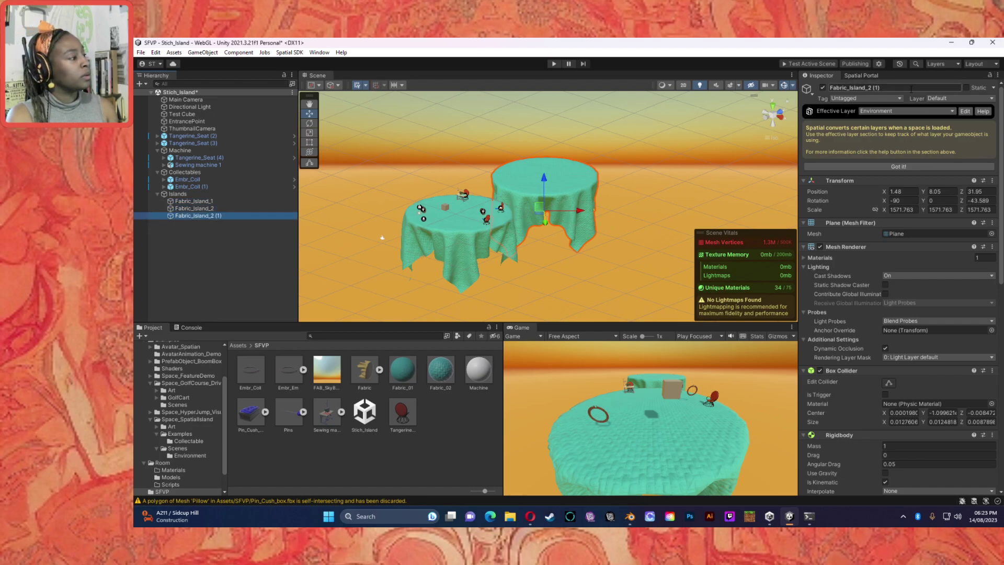
left_click(892, 87)
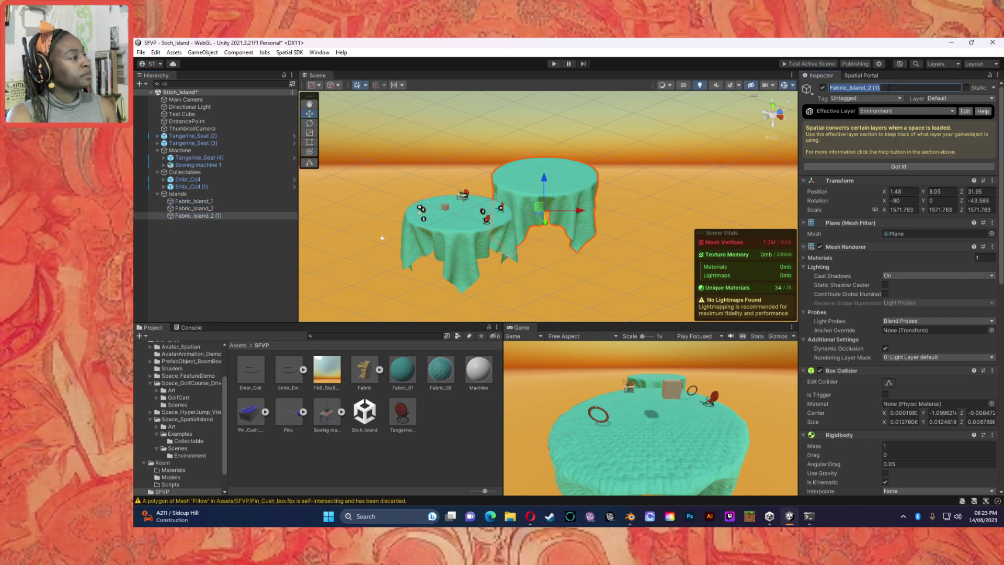
left_click(879, 87)
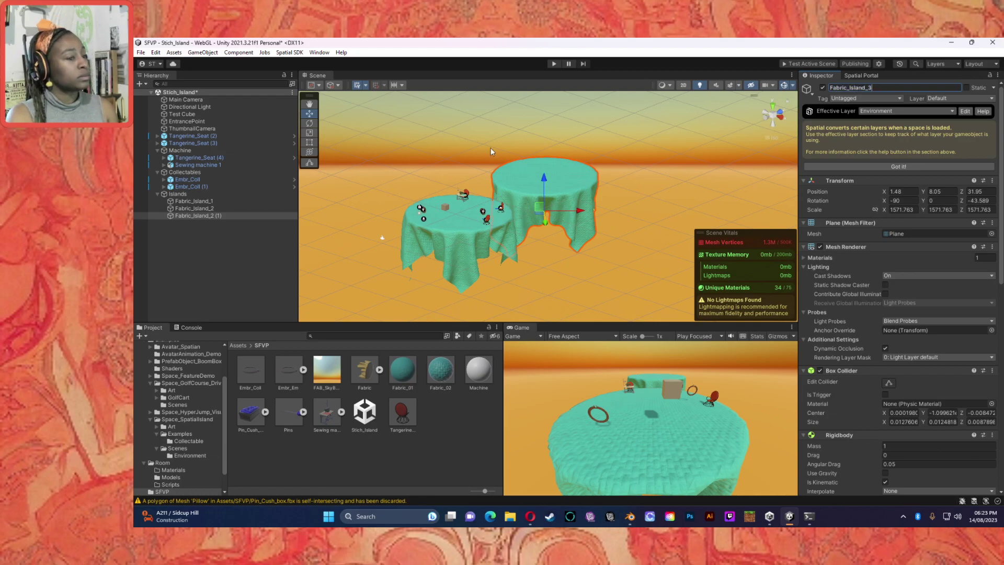
left_click(262, 253)
Move Fabric_Island_3 beyond the second island to about X 19.6, Y 12.22, Z 44.55 and save the scene.
left_click(548, 184)
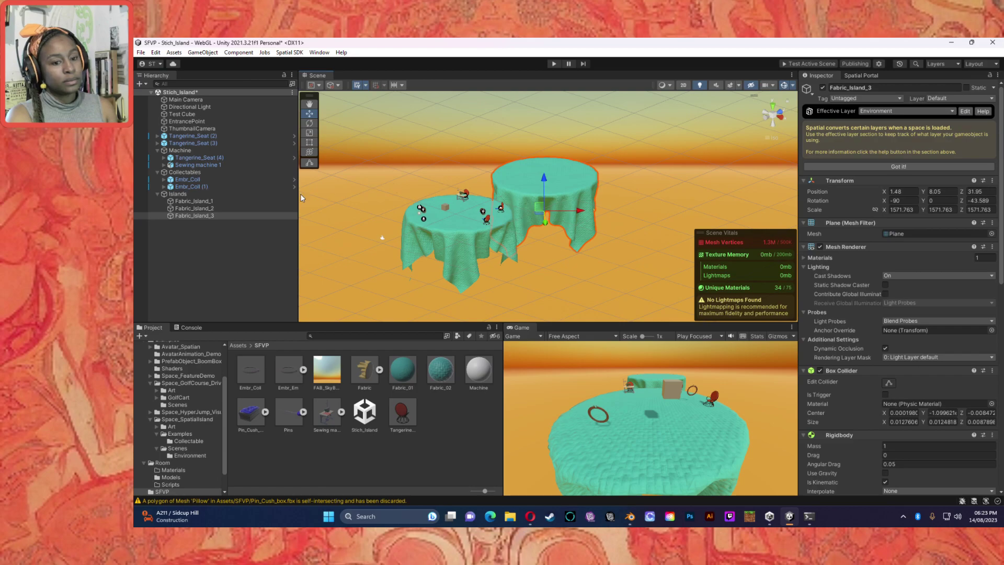
left_click_drag(583, 208, 679, 174)
left_click_drag(658, 138, 660, 191)
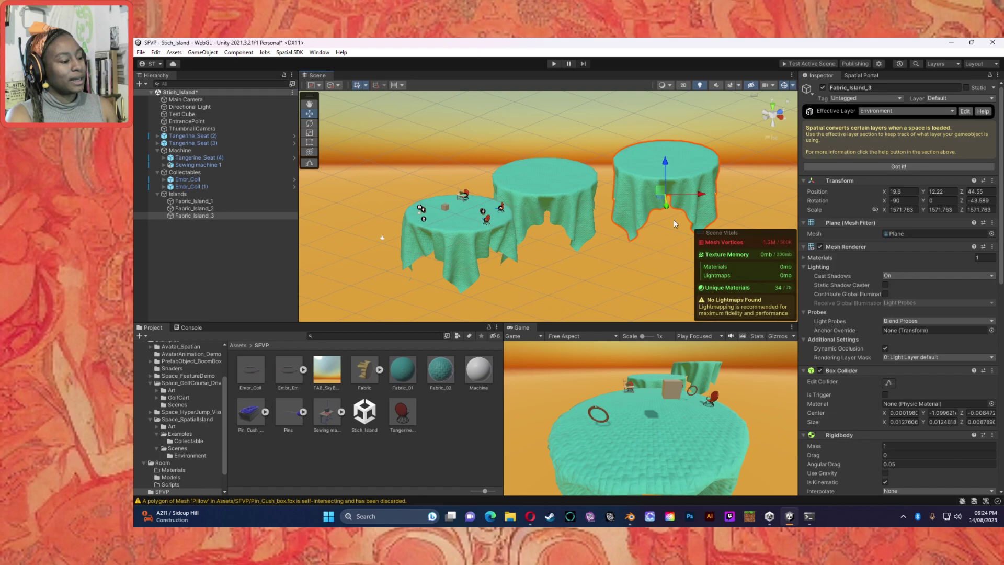
left_click(239, 226)
key("ctrl+s")
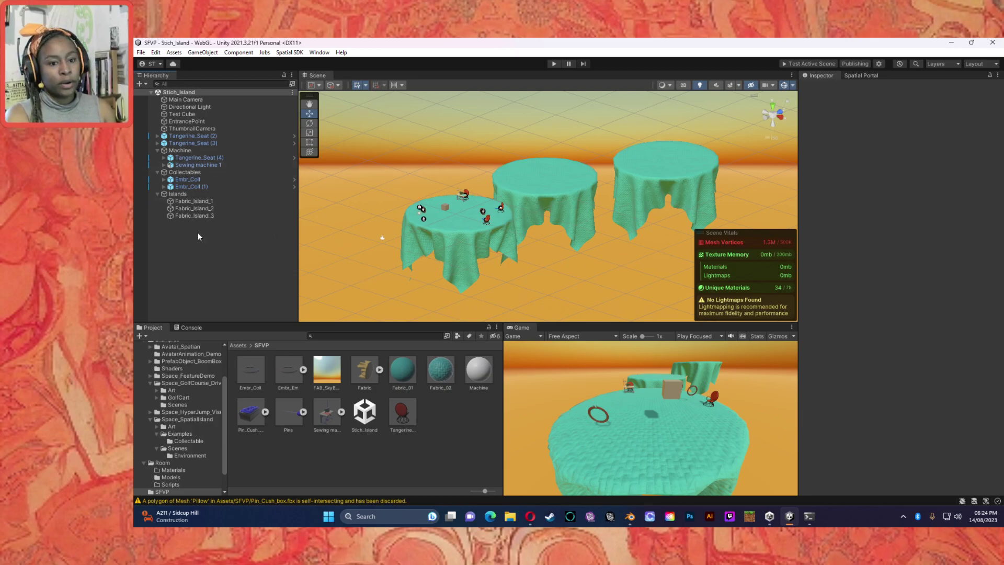
Add a Spatial Avatar Teleporter and place it near the first island's far edge at about X 0, Y 0.5, Z 17.77.
right_click(199, 246)
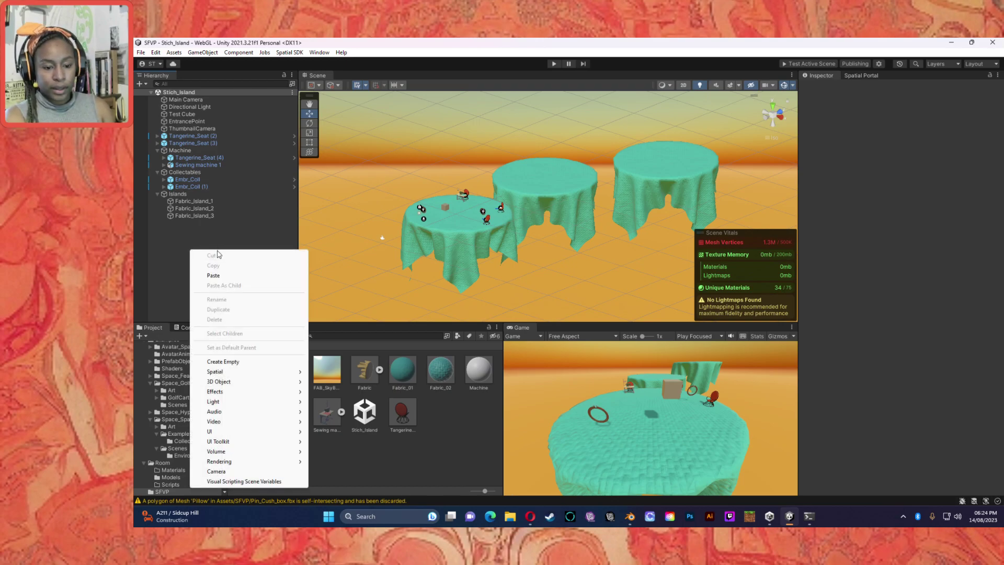
mouse_move(284, 371)
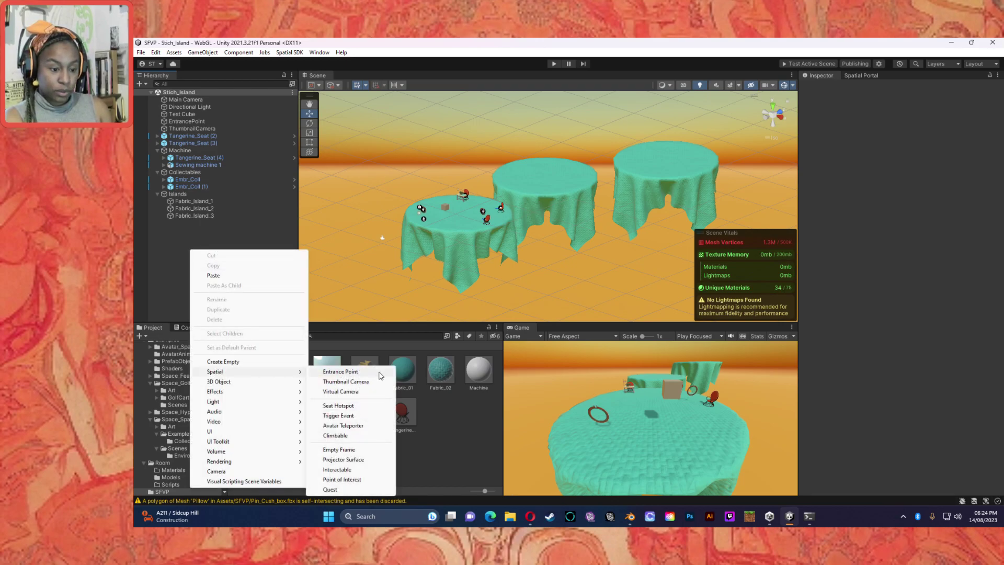
left_click(359, 426)
mouse_move(413, 201)
left_mouse_down()
mouse_move(425, 181)
mouse_move(427, 193)
left_mouse_up()
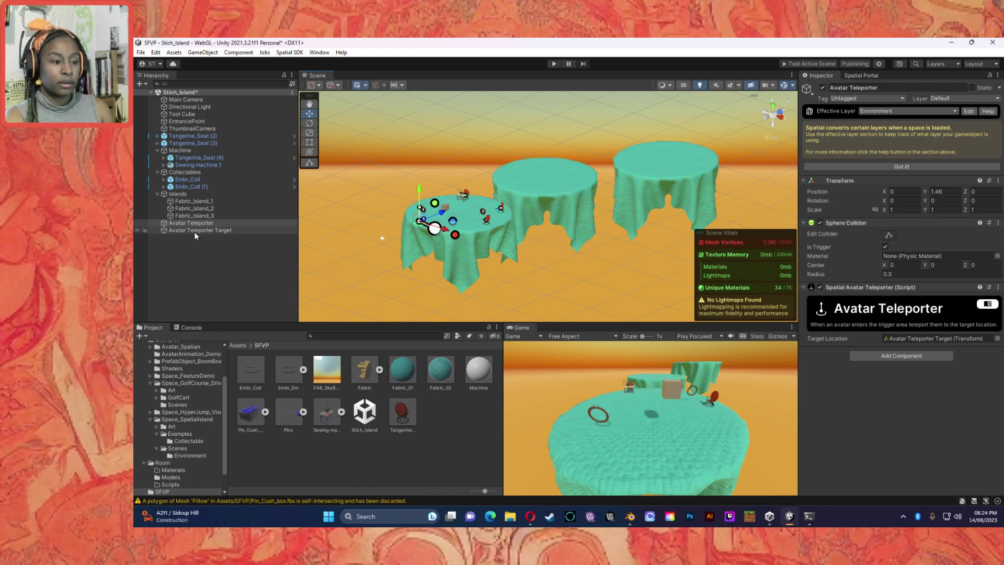
left_click_drag(435, 218, 506, 192)
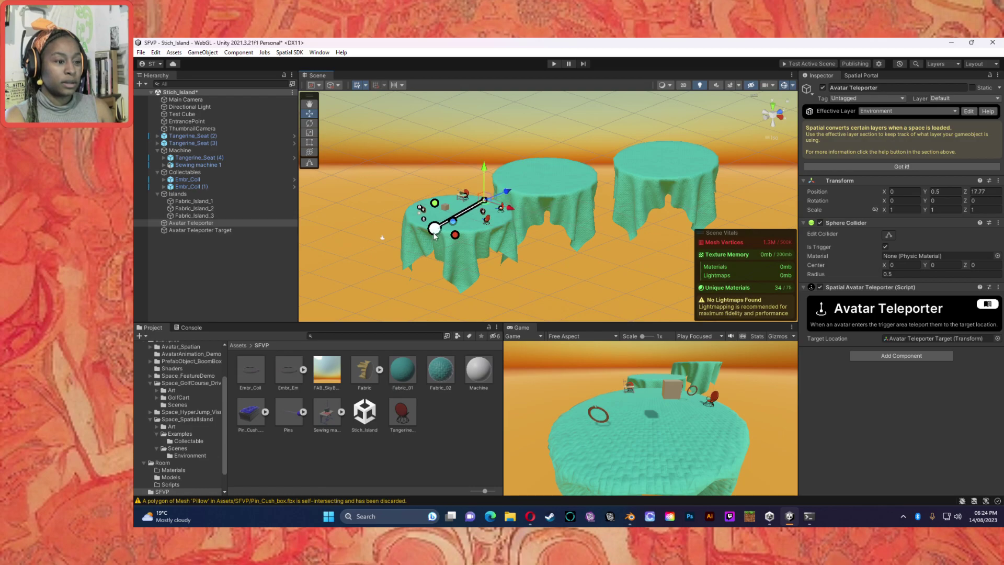
Raise the Avatar Teleporter Target and move it toward the second island, to about X 2, Y 3.54, Z 22.27.
left_click(227, 231)
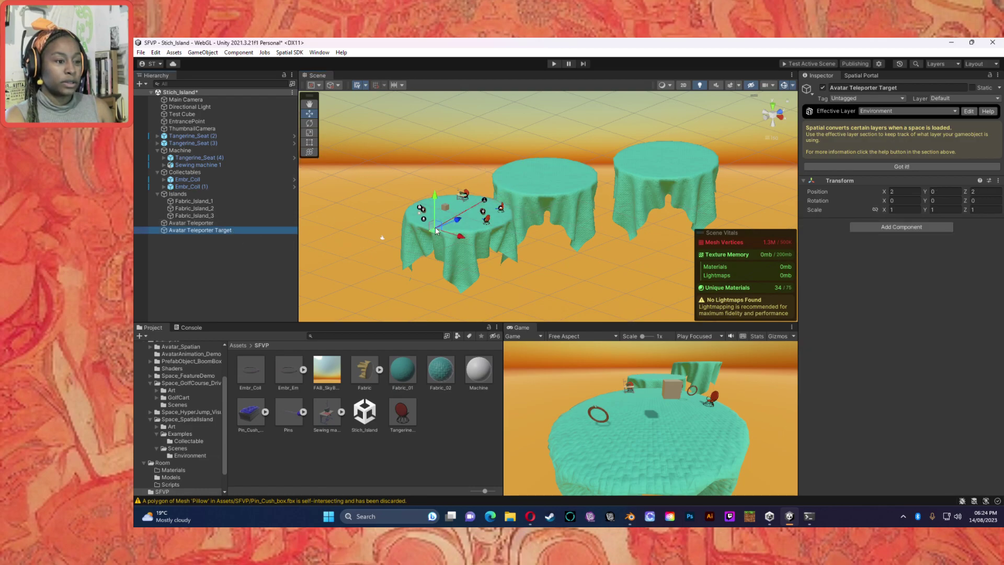
mouse_move(456, 219)
left_mouse_down()
mouse_move(557, 171)
mouse_move(538, 133)
mouse_move(562, 164)
mouse_move(444, 210)
mouse_move(462, 200)
left_mouse_up()
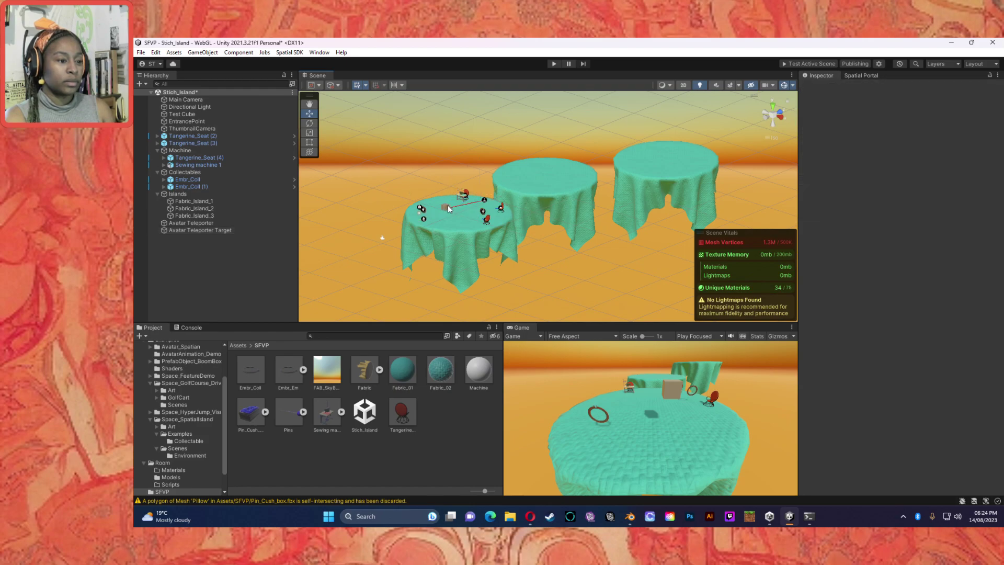
left_click(447, 205)
left_click(219, 230)
left_click_drag(452, 173, 510, 155)
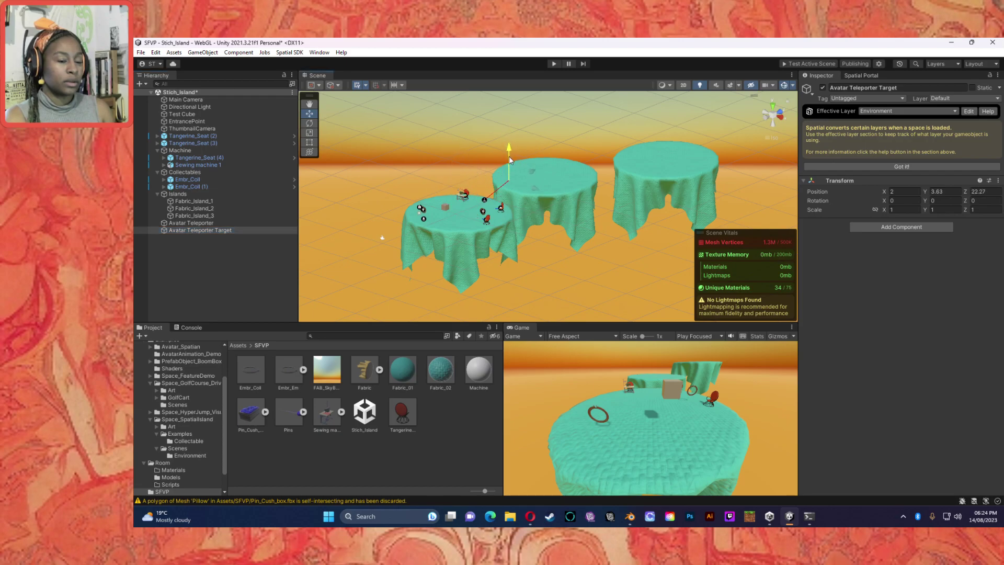
left_click(457, 163)
Shift the Avatar Teleporter Target further over the second island, to about X -0.02 and Z 26.27.
right_click_drag(457, 163, 368, 241)
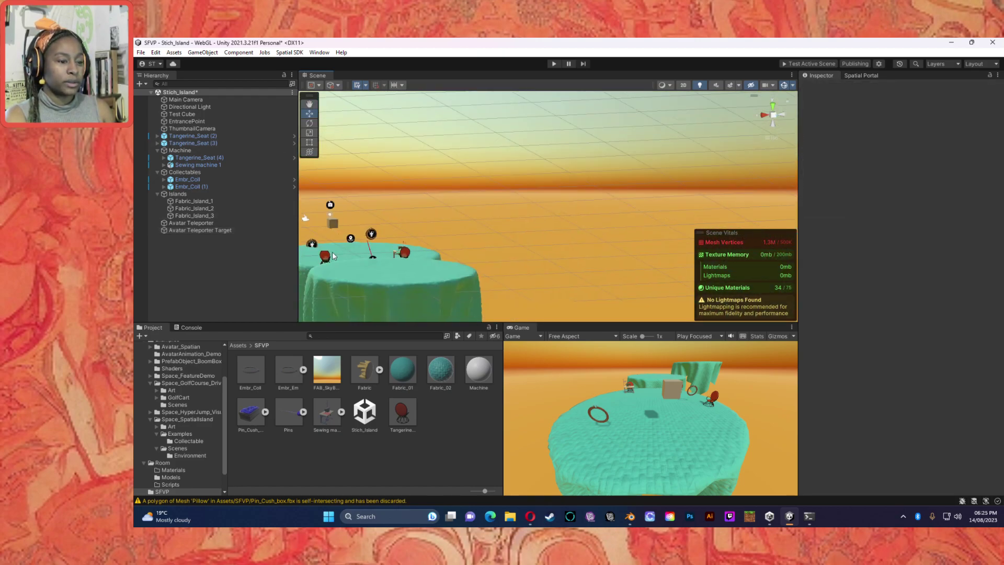
left_click(193, 223)
left_click(198, 231)
left_click(192, 223)
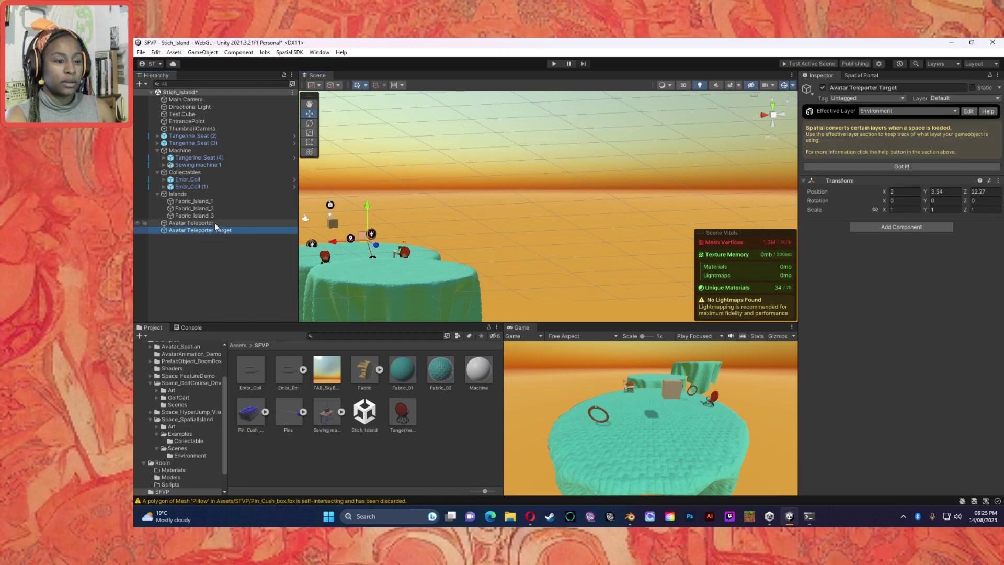
right_click_drag(432, 234, 624, 223)
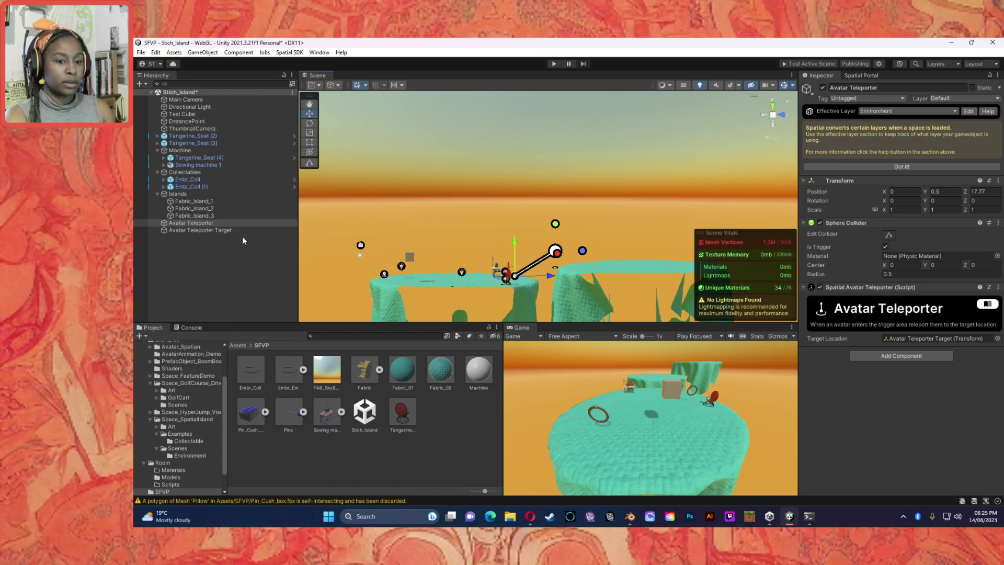
left_click(227, 231)
left_click_drag(593, 251, 632, 246)
left_click(783, 114)
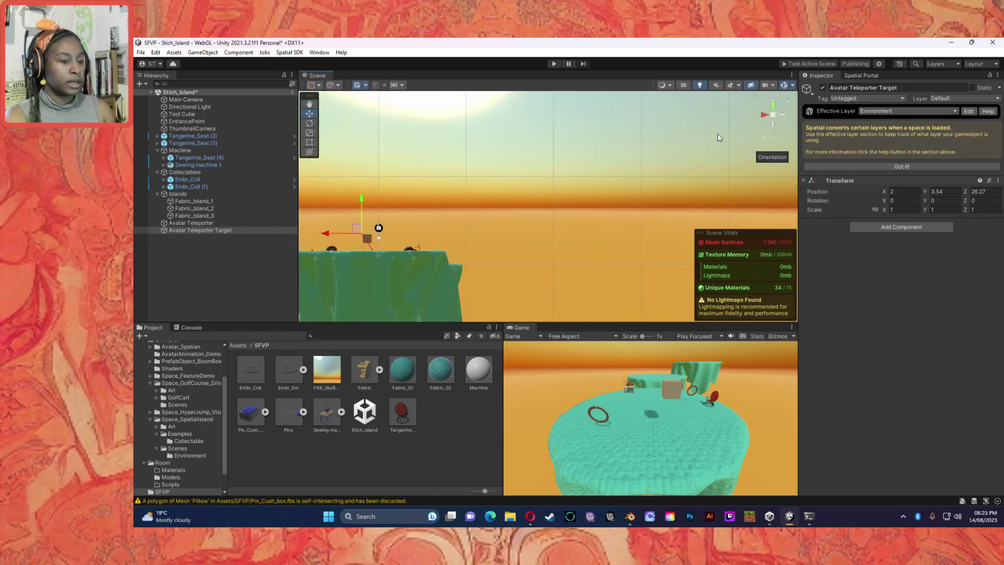
left_click_drag(368, 233, 353, 233)
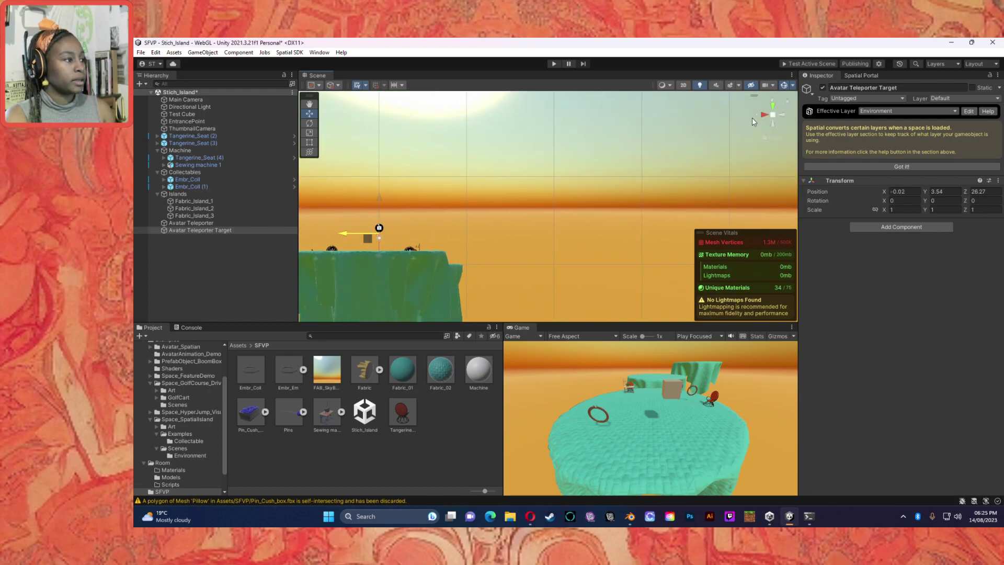
Examine the placement of the teleporter and its target from the side and from above the islands.
left_click(765, 115)
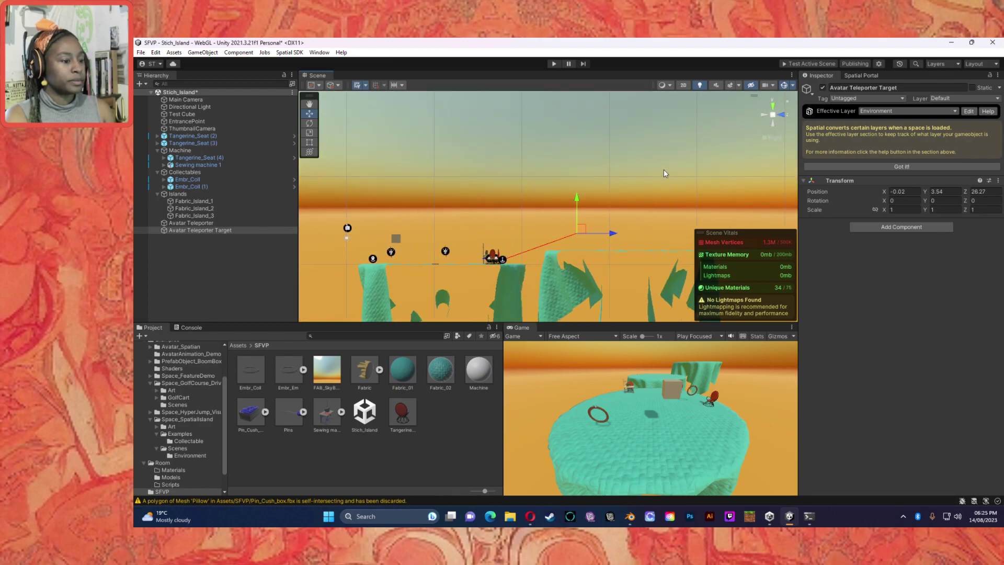
left_click(211, 223)
key("f")
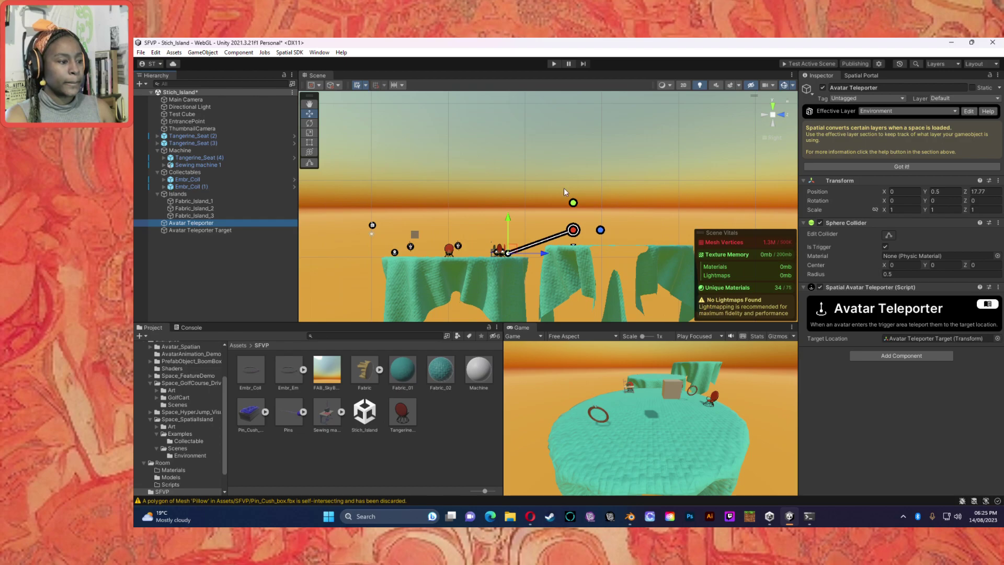
scroll(563, 188, "down", 7)
right_click_drag(564, 188, 594, 264)
left_click(594, 222)
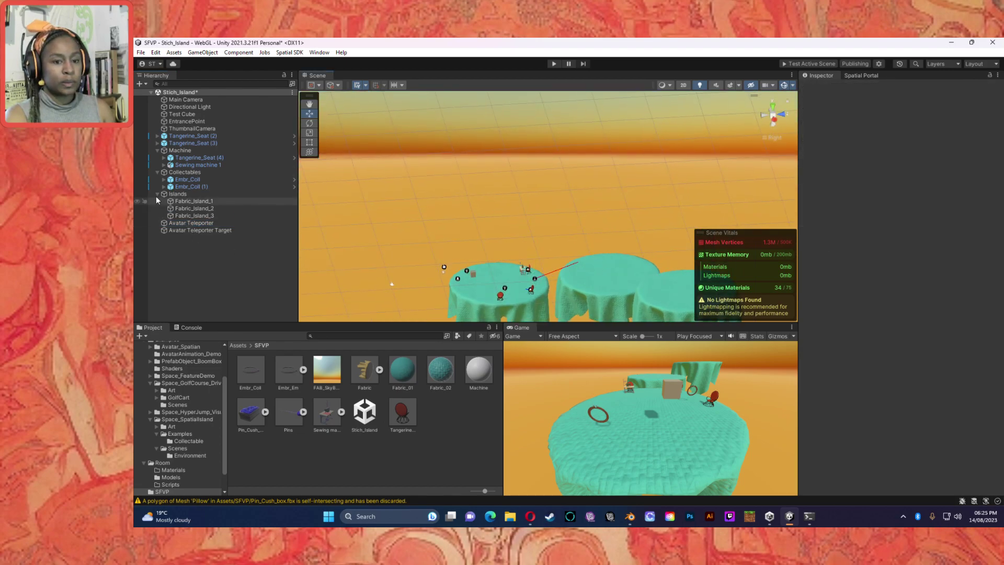
Create an empty object named Teleporters at the scene's root level.
right_click(189, 273)
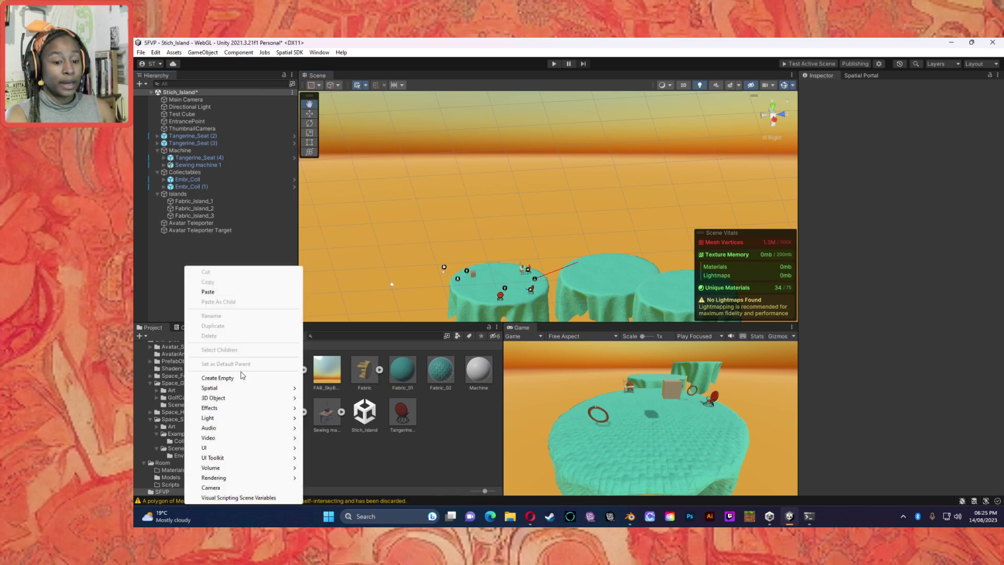
left_click(209, 376)
type("Teleporters")
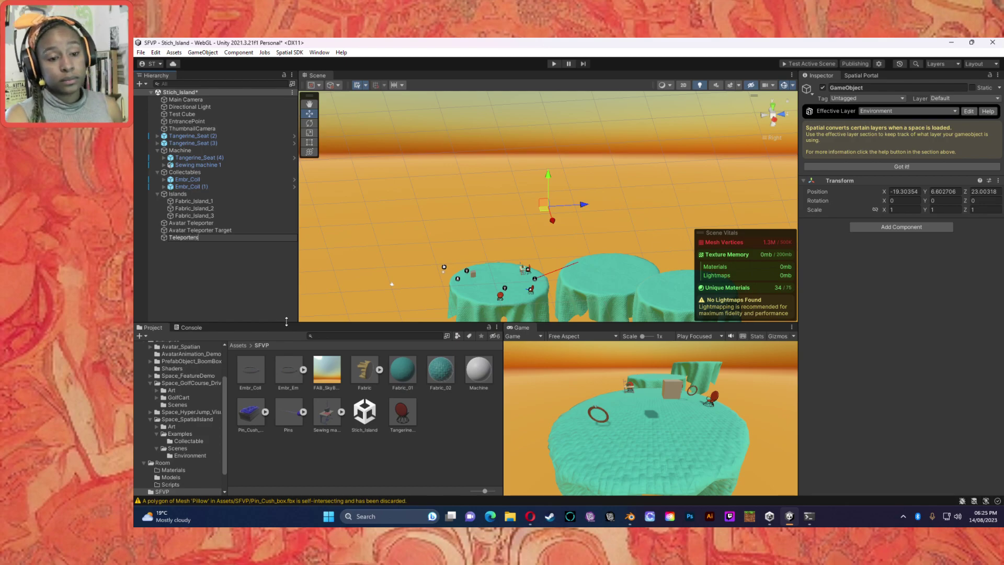
left_click(217, 263)
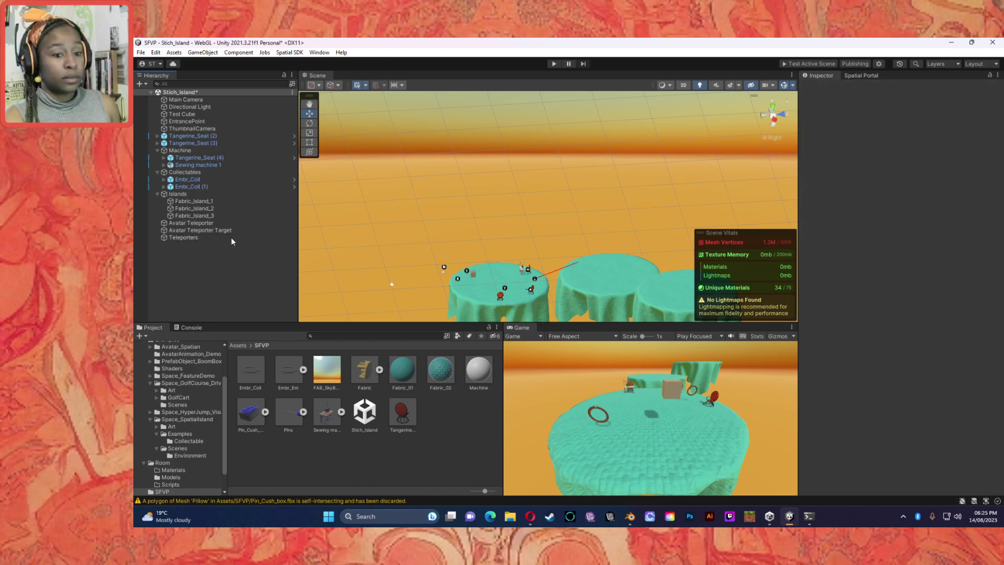
Set the Teleporters object's position to X 0, Y 0, Z 0.
left_click(231, 237)
left_click(865, 180)
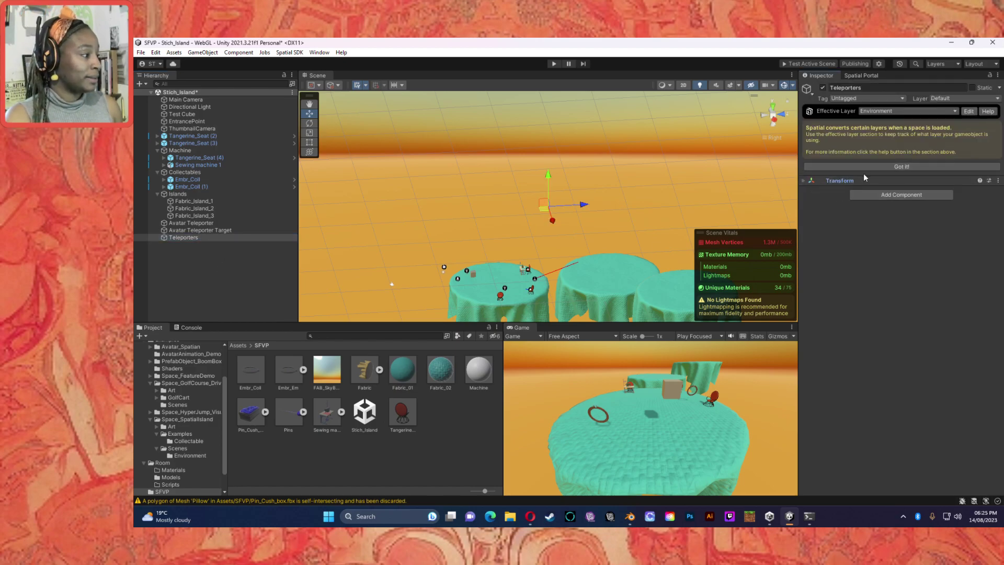
left_click(865, 180)
left_click(899, 191)
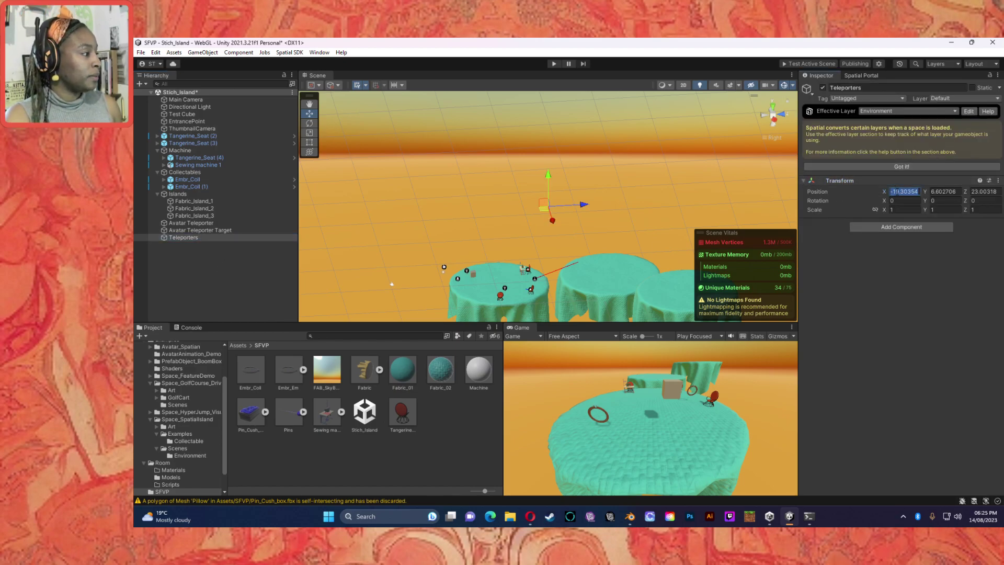
type("0")
key("Tab")
type("0")
key("Tab")
type("0")
left_click(929, 262)
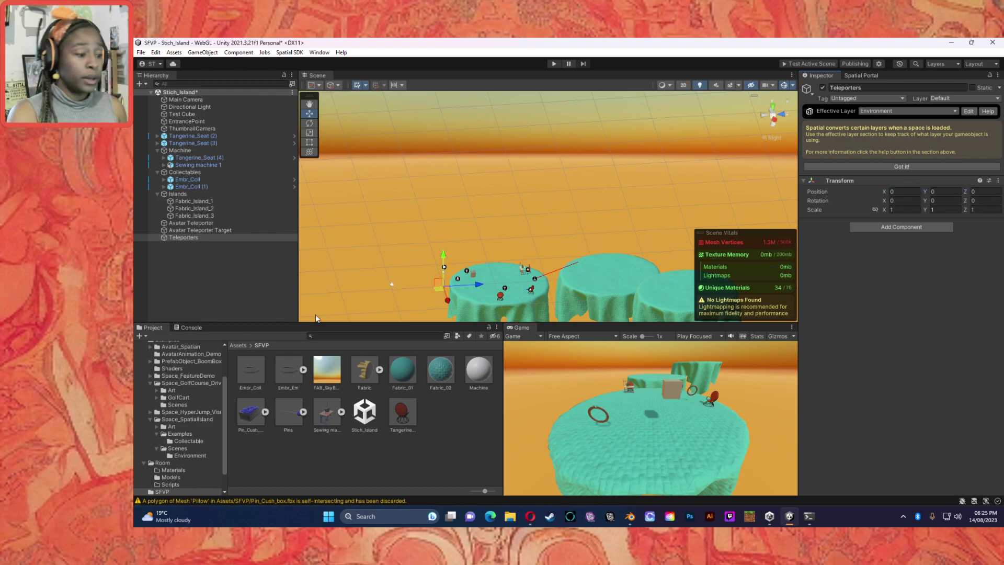
Group the Avatar Teleporter and the Avatar Teleporter Target under the Teleporters object.
left_click(190, 225)
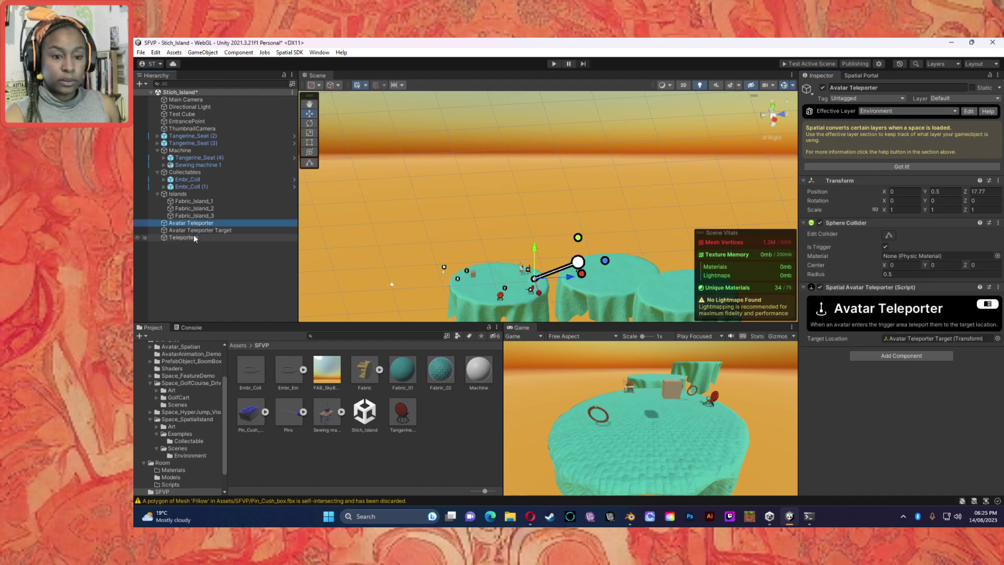
left_click(196, 232, "ctrl")
left_click_drag(194, 239, 190, 240)
Rename the Avatar Teleporter object as Avatar Teleporter_A.
left_click(217, 234)
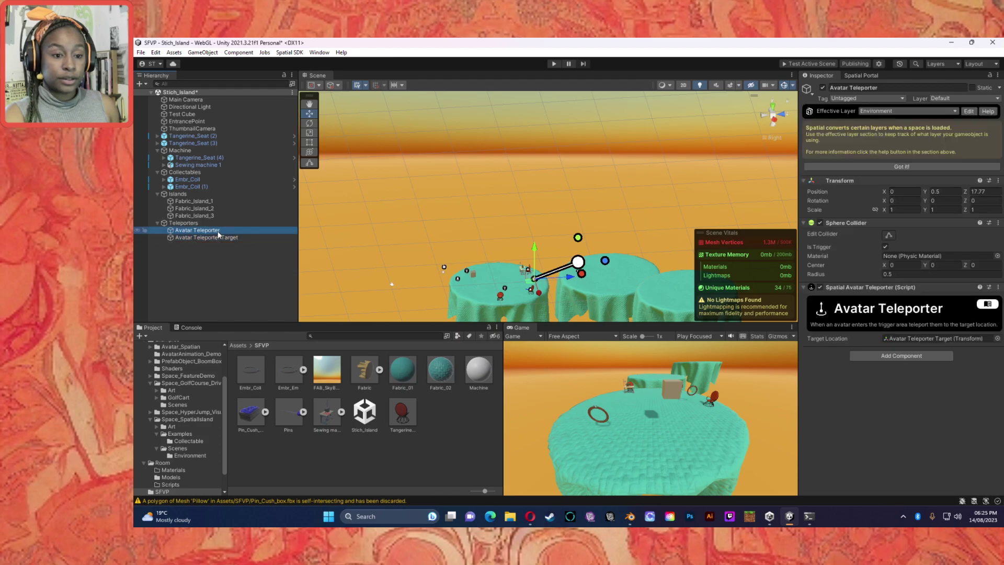
left_click(884, 87)
left_click(884, 87)
type("_A")
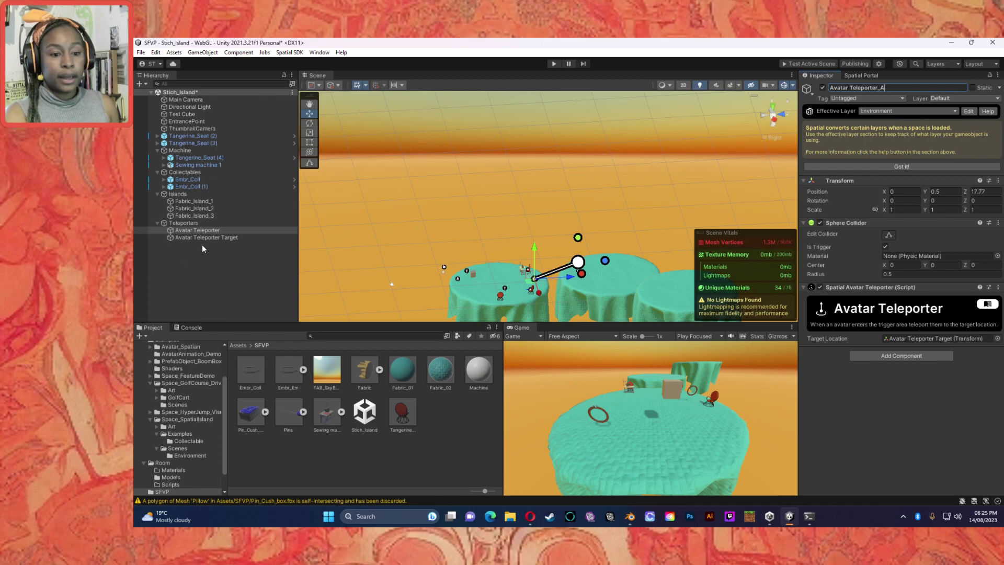
Rename the Avatar Teleporter Target object as Avatar Teleporter Target_A.
left_click(207, 237)
left_click(921, 87)
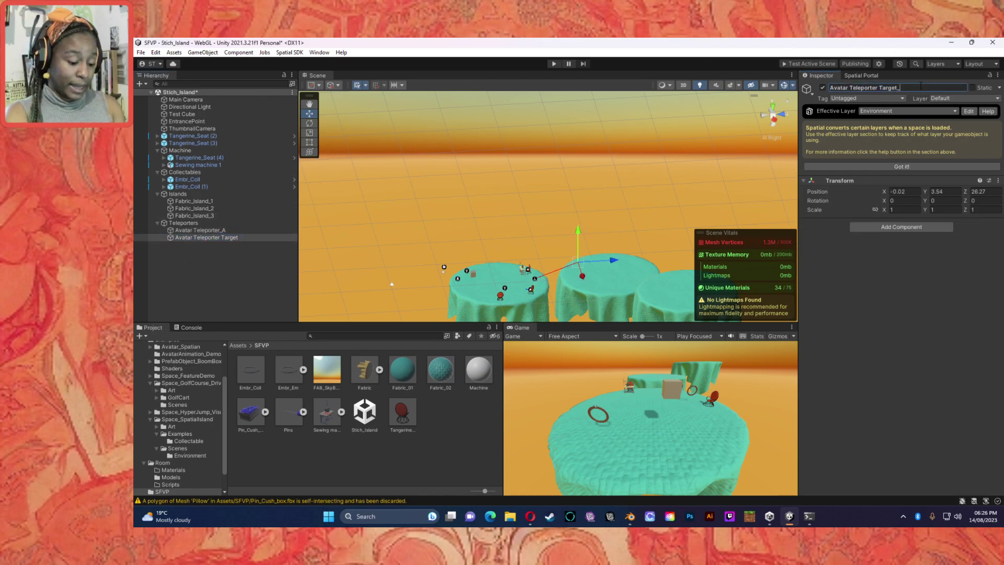
left_click(856, 339)
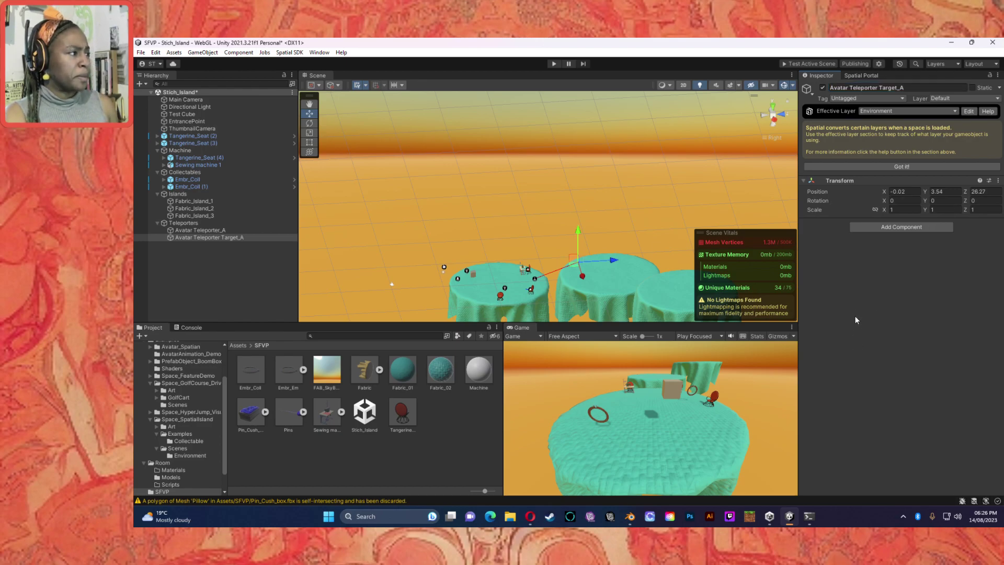
left_click(209, 296)
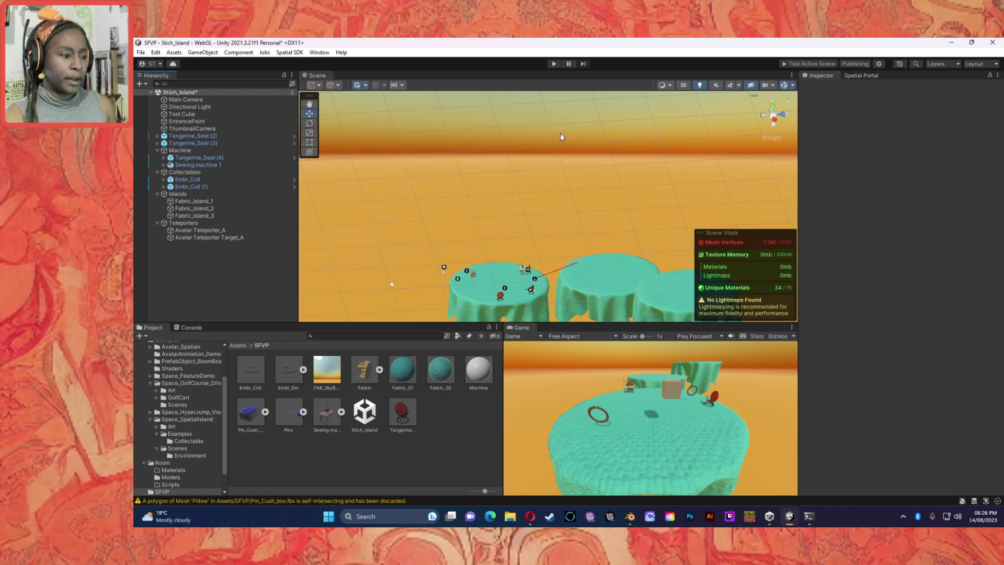
Move the Machine group onto the top of Fabric_Island_3, at about X 21, Y 3.9, Z 55.2.
scroll(638, 293, "down", 2)
left_click_drag(618, 280, 691, 258, "alt")
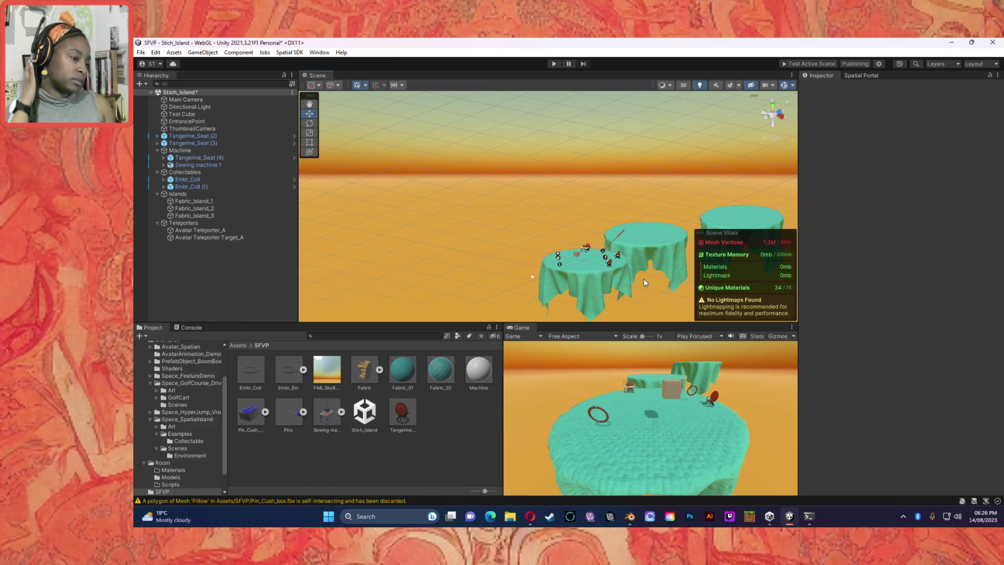
scroll(606, 291, "down", 1)
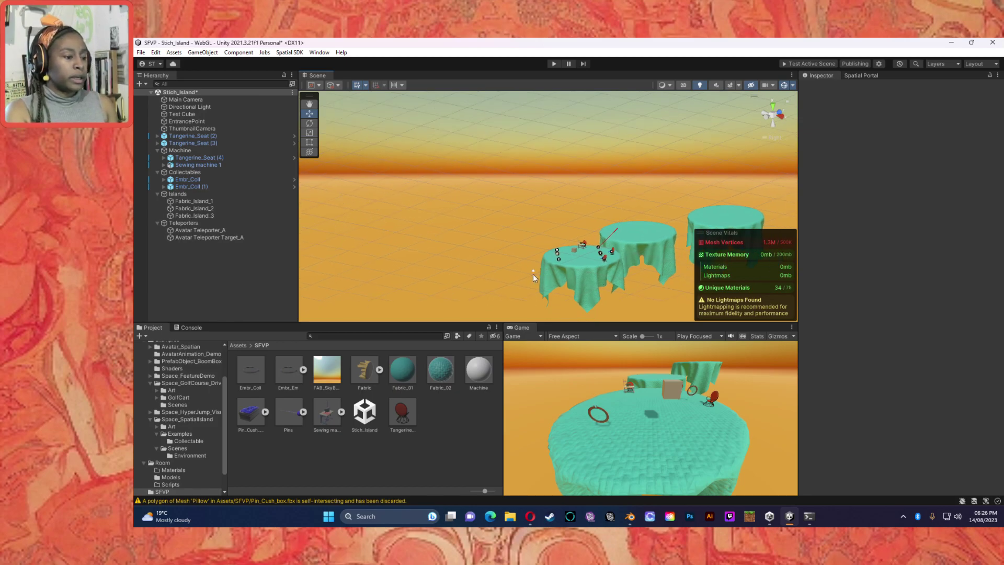
left_click_drag(630, 297, 532, 257, "alt")
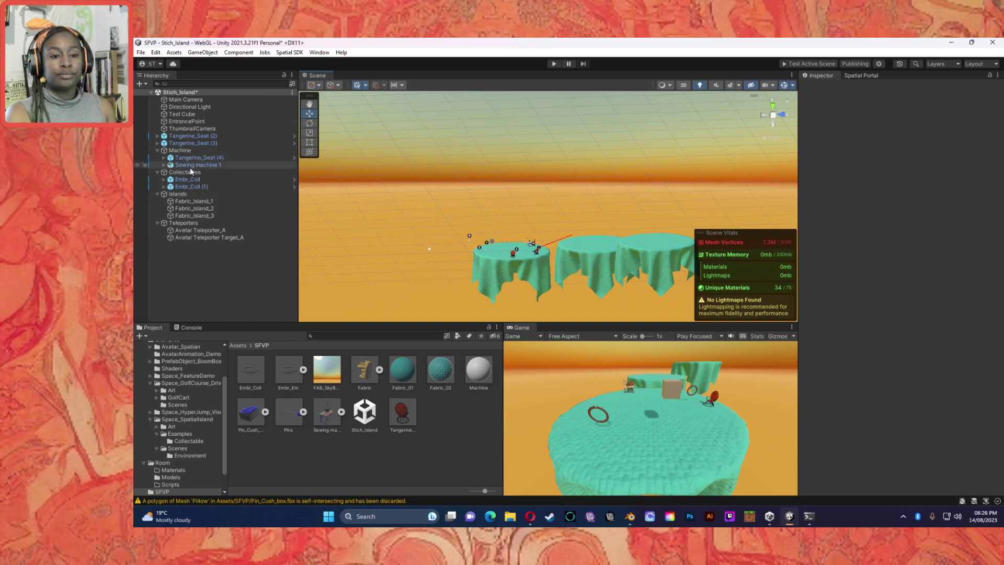
left_click(183, 151)
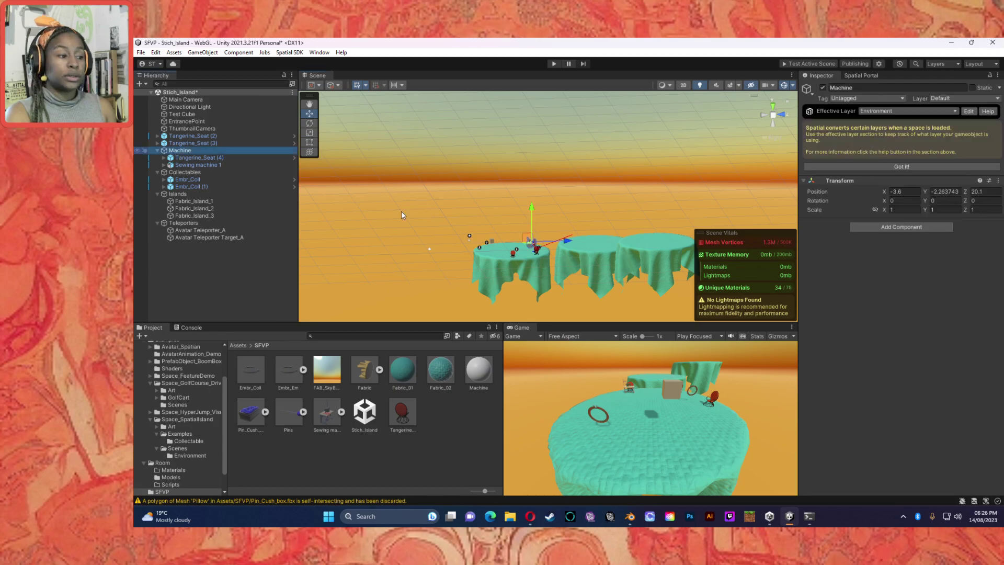
left_click_drag(568, 241, 682, 237)
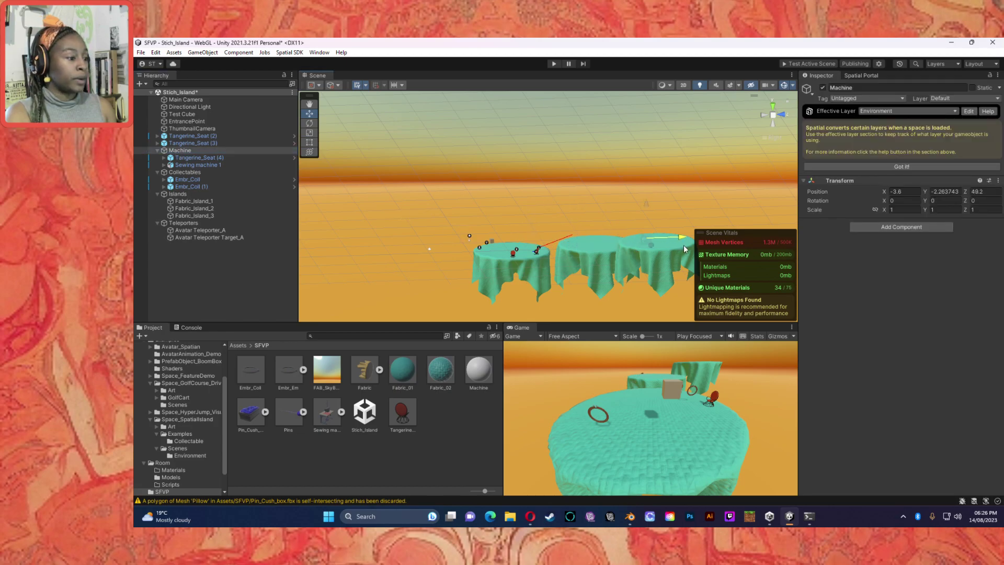
left_click_drag(649, 203, 663, 245)
left_click_drag(663, 206, 665, 205)
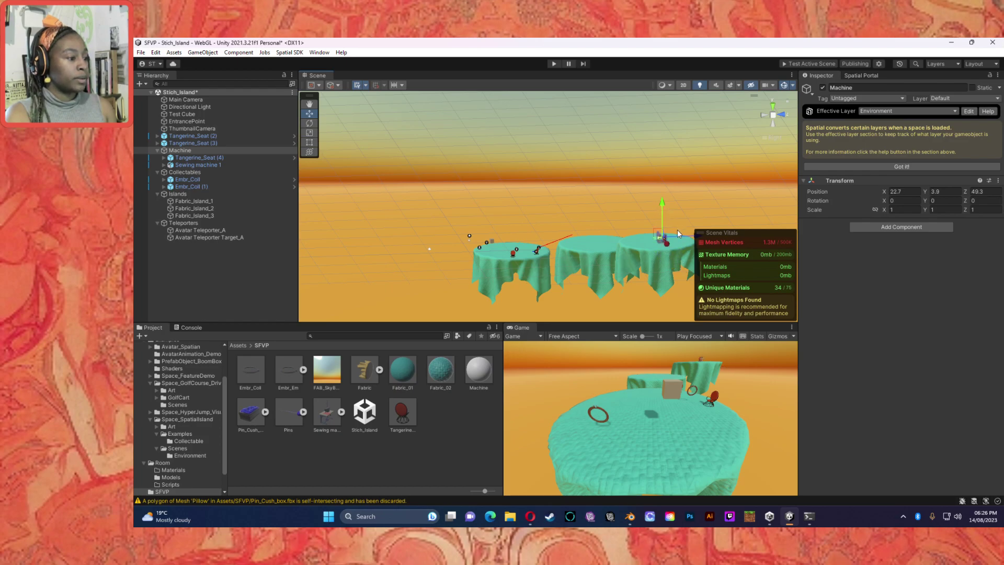
mouse_move(701, 242)
left_mouse_down()
mouse_move(714, 236)
mouse_move(690, 242)
mouse_move(689, 233)
left_mouse_up()
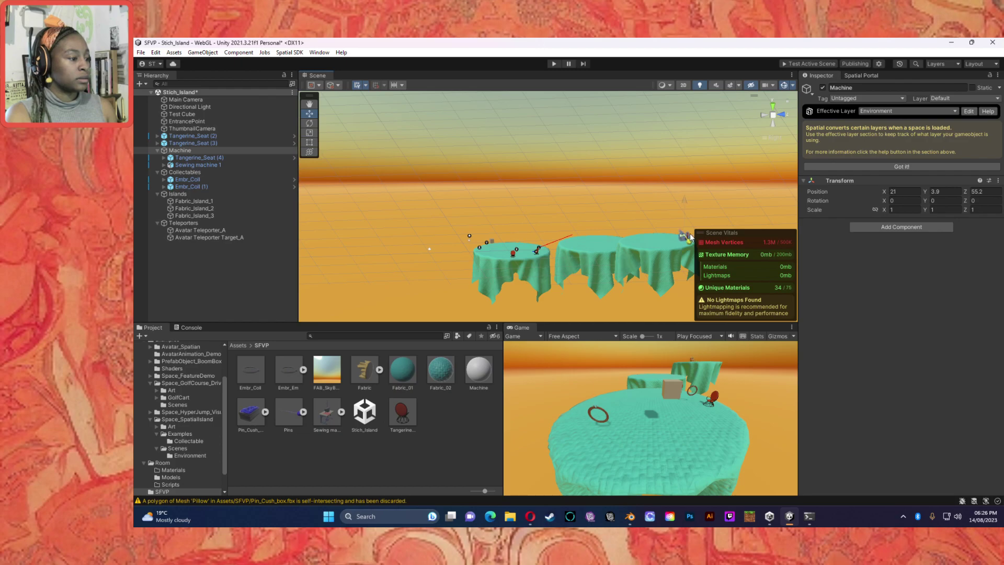
Fine-tune the Machine group's placement along the X axis on top of Fabric_Island_3.
left_click(598, 220)
left_click_drag(598, 220, 369, 239, "alt")
left_click(397, 251)
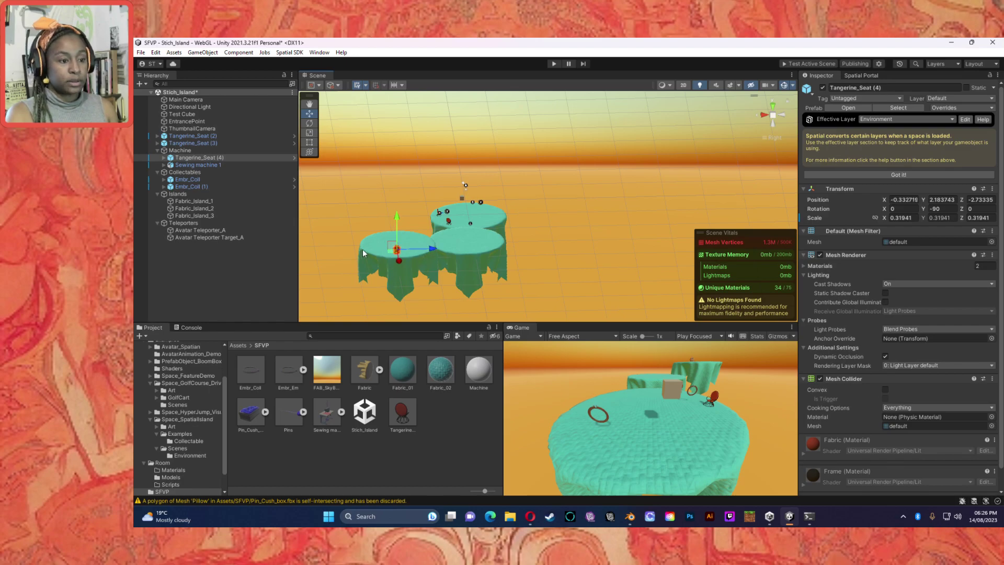
left_click(212, 150)
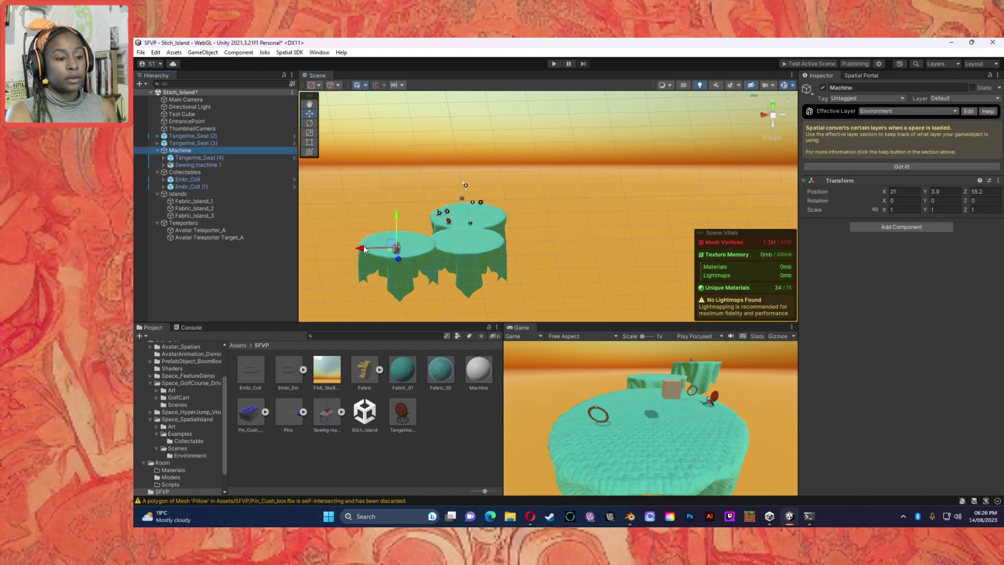
left_click_drag(361, 249, 362, 250)
Duplicate Fabric_Island_3 within the Islands group.
left_click(600, 229)
left_click_drag(603, 229, 262, 216, "alt")
left_click(623, 244)
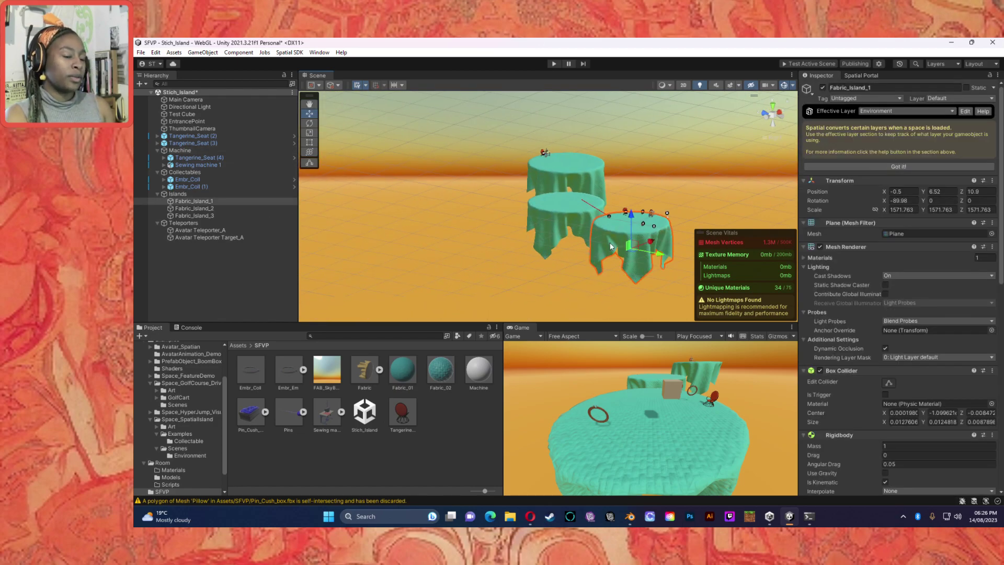
key("ctrl+d")
Rename the duplicated island as Fabric_Island_0 and place it first in the Islands group, above Fabric_Island_1.
double_click(217, 223)
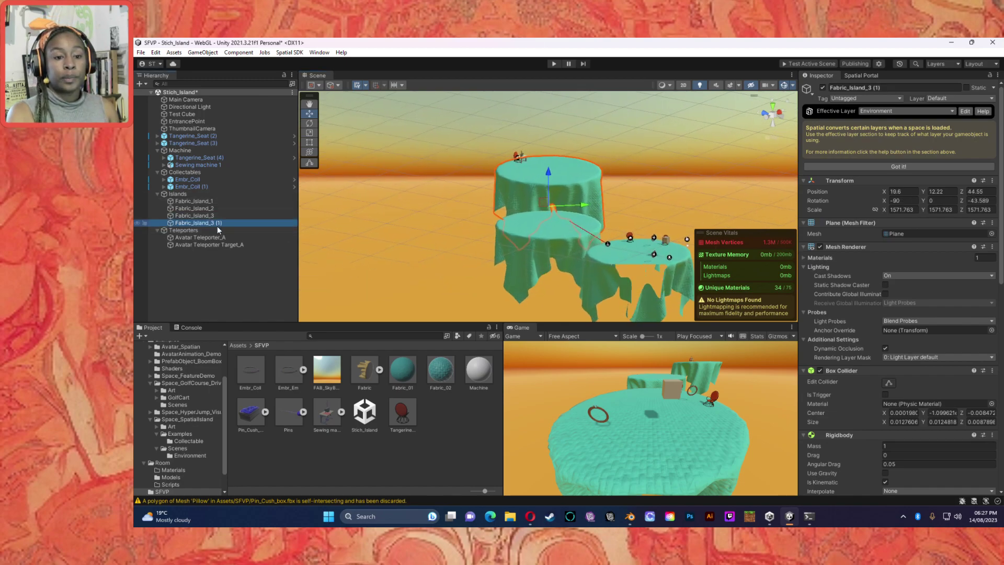
left_click(211, 225)
left_click(212, 223)
key("Delete")
key("Delete")
key("Delete")
key("Delete")
key("Delete")
type("0")
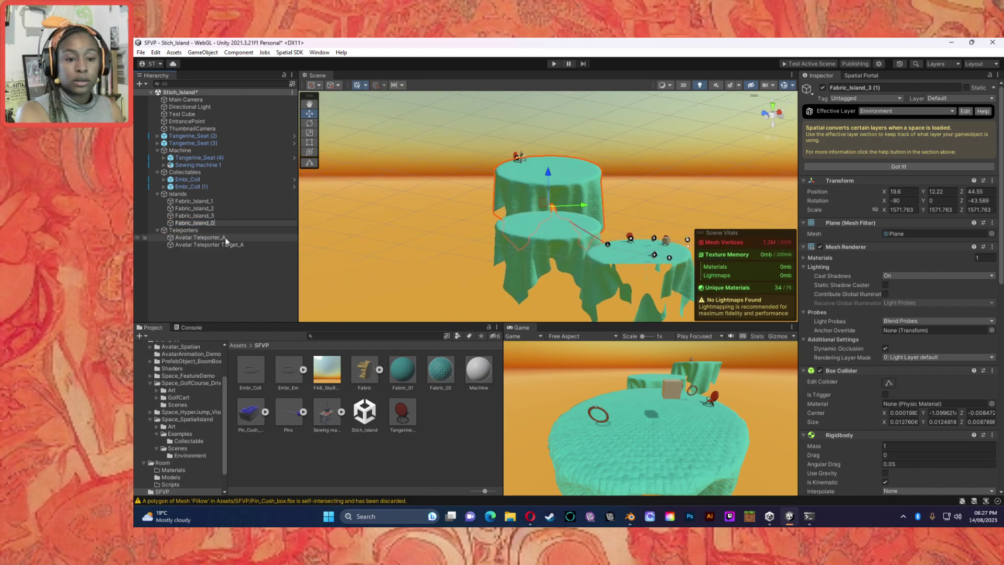
left_click_drag(203, 224, 211, 198)
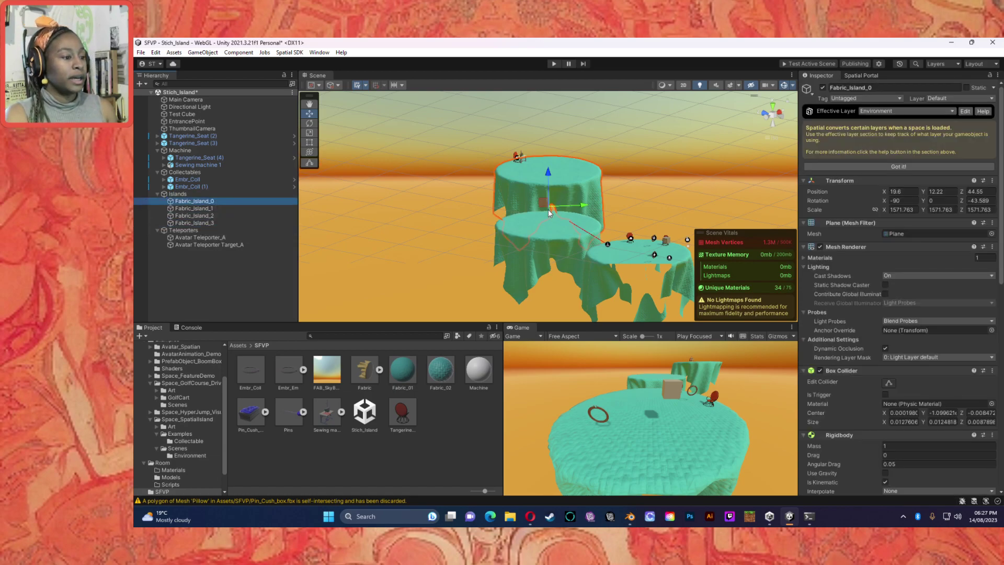
Move Fabric_Island_0 in front of Fabric_Island_1, at about X 3.7, Y 8.3, Z -11, and collapse the Islands group.
scroll(548, 210, "down", 4)
left_click_drag(579, 209, 717, 202)
left_click_drag(680, 169, 717, 205)
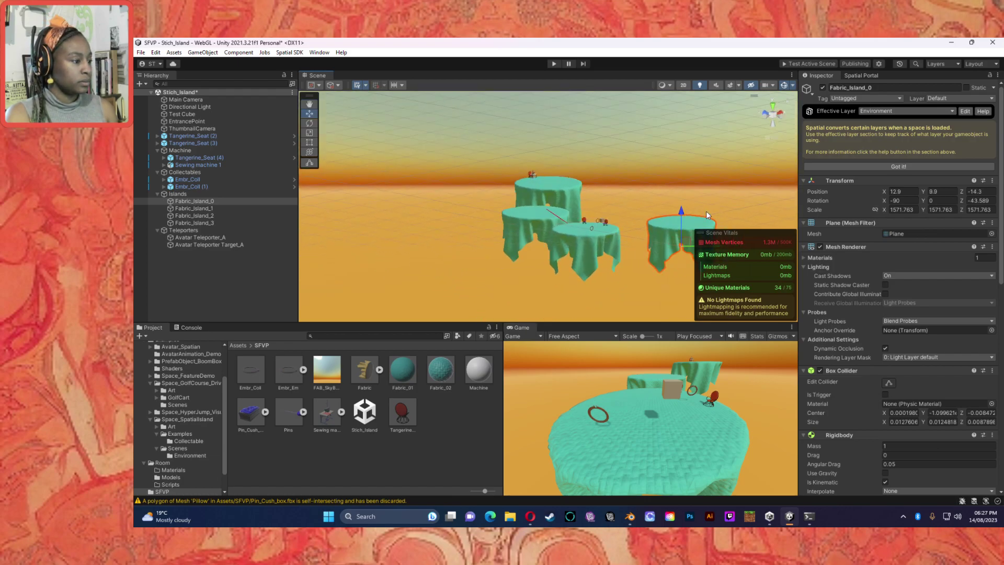
left_click_drag(684, 250, 178, 288)
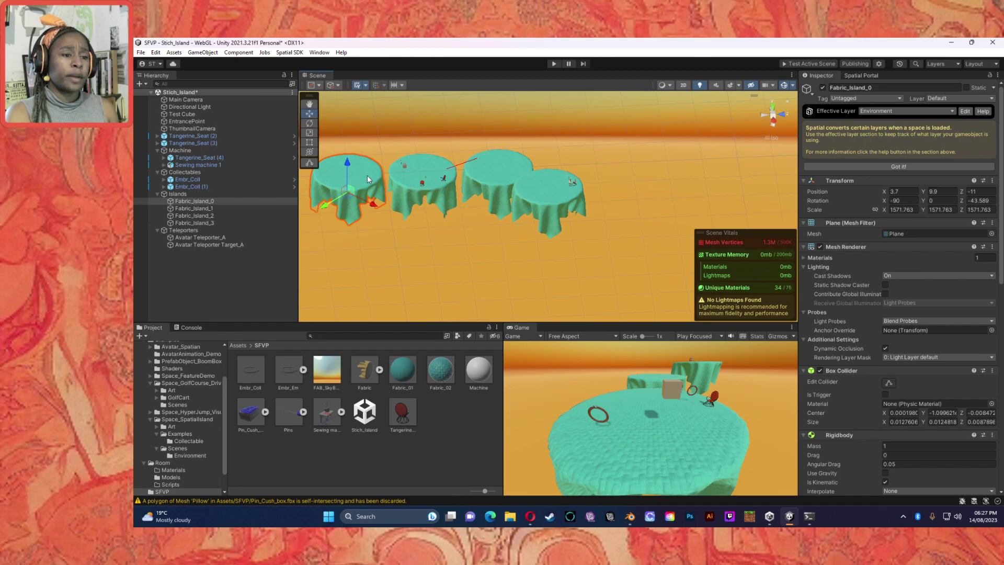
left_click_drag(349, 167, 346, 173)
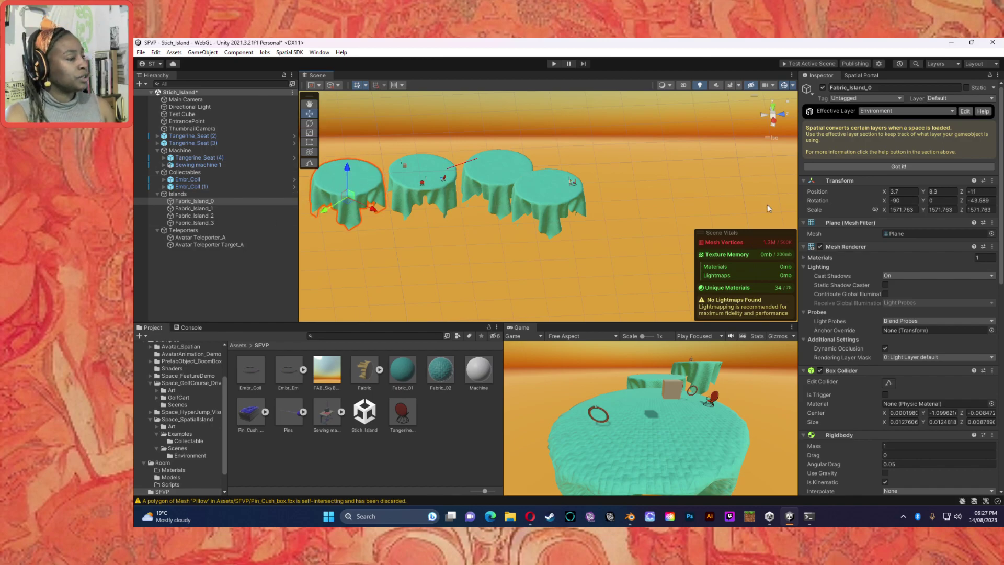
left_click(160, 193)
left_click(157, 193)
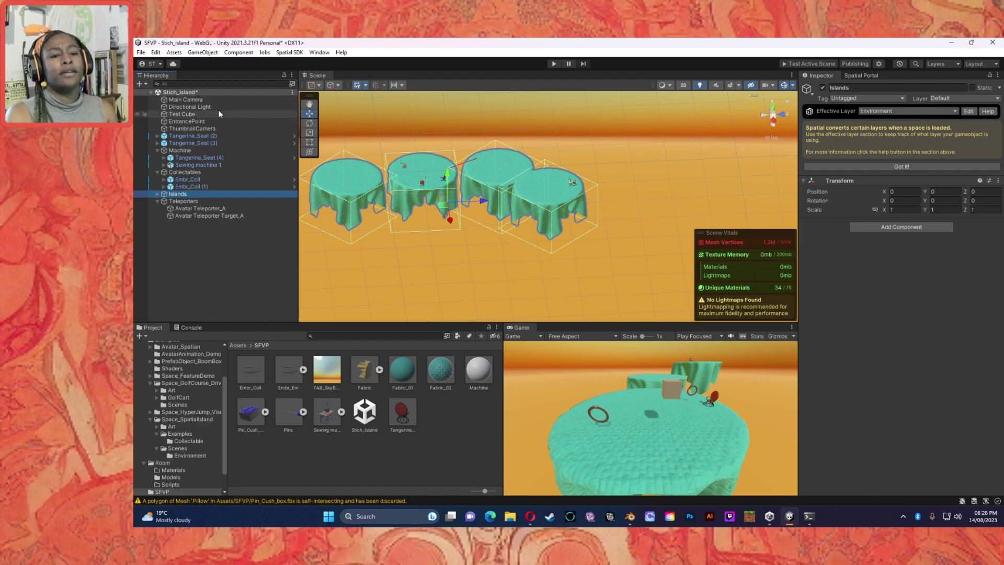
Move the EntrancePoint onto Fabric_Island_0 near its outer edge, at about X 4.28, Y 2.49, Z -17.43.
left_click(190, 122)
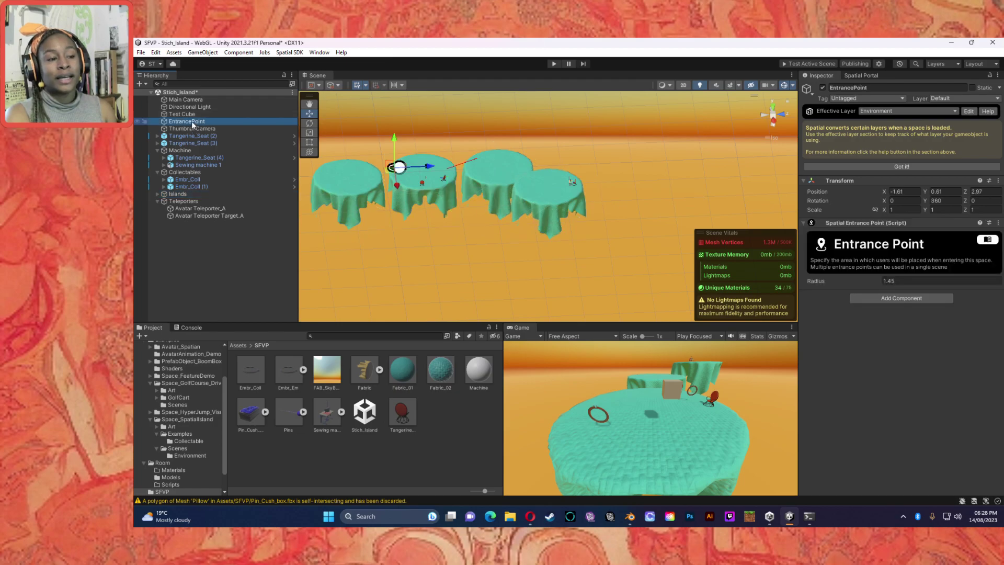
left_click_drag(437, 168, 369, 169)
scroll(397, 171, "up", 3)
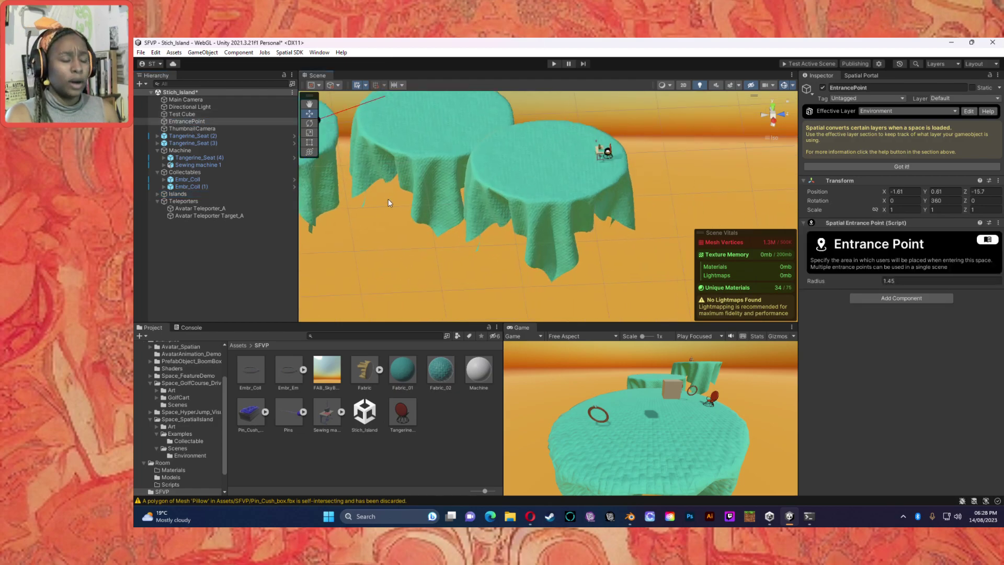
middle_click_drag(391, 204, 454, 183)
left_click_drag(456, 166, 457, 153)
left_click_drag(464, 209, 544, 232)
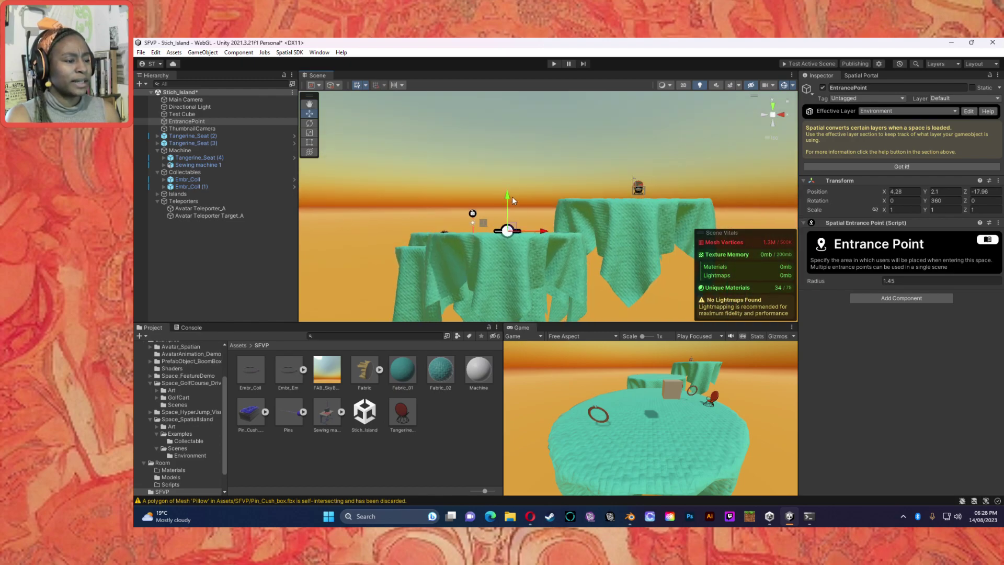
left_click_drag(509, 195, 471, 225)
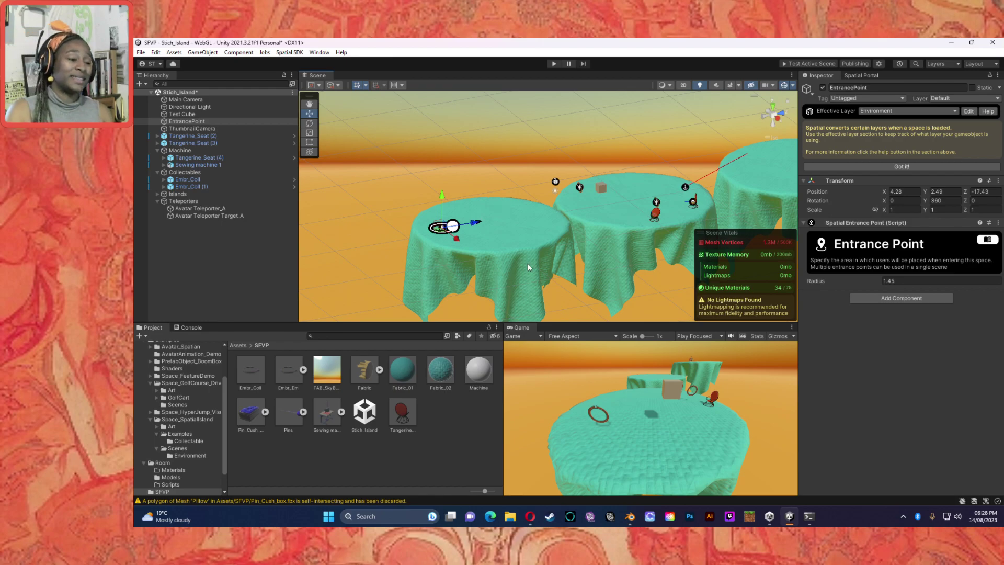
left_click(470, 171)
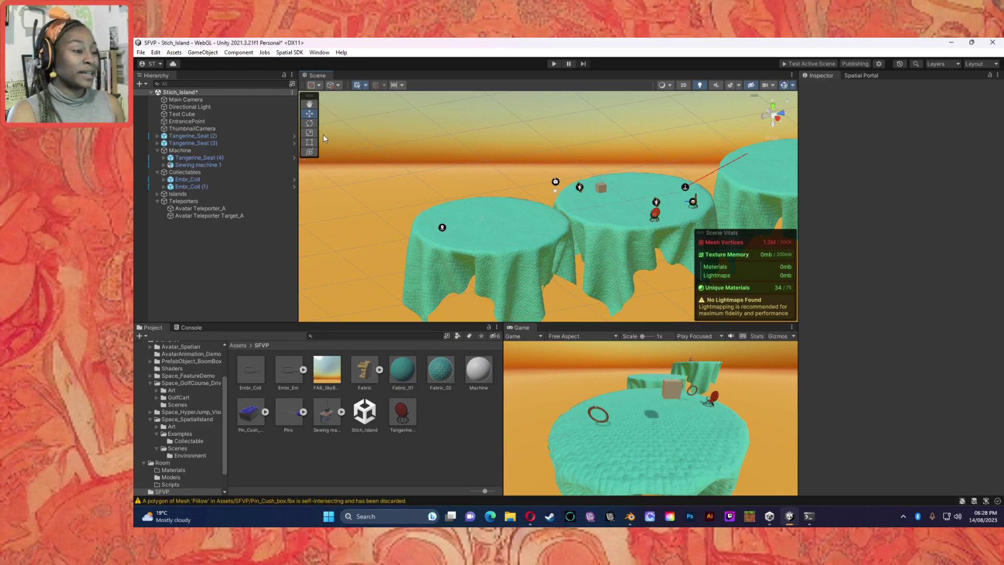
Save the scene, open a browser window, and test the active scene in the Spatial sandbox.
key("ctrl+s")
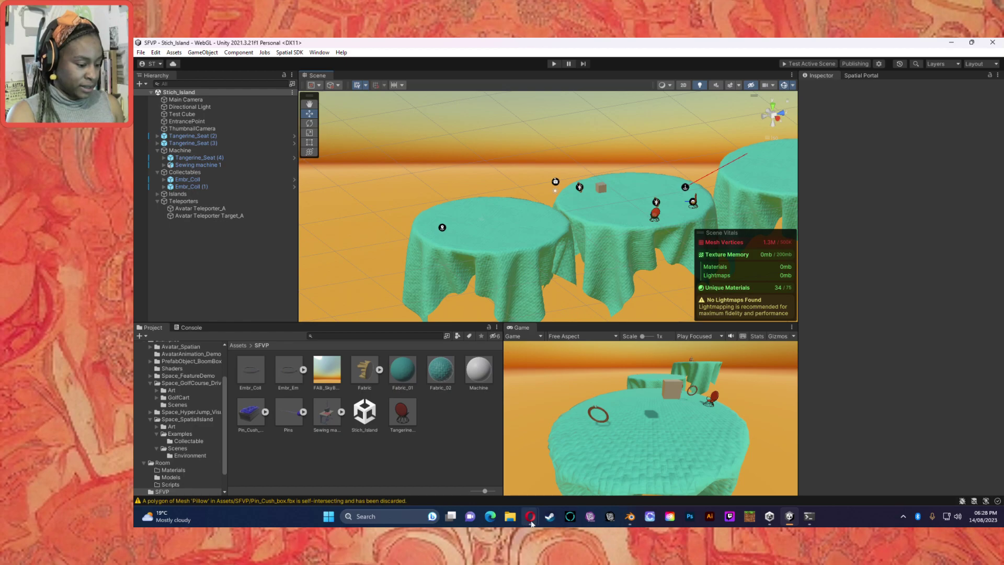
mouse_move(531, 523)
left_click(585, 468)
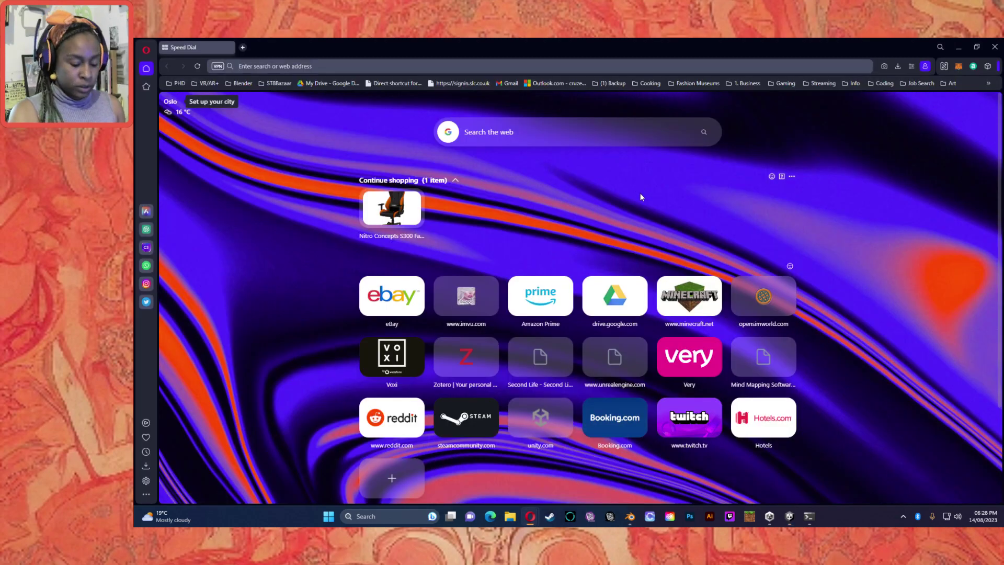
key("alt+Tab")
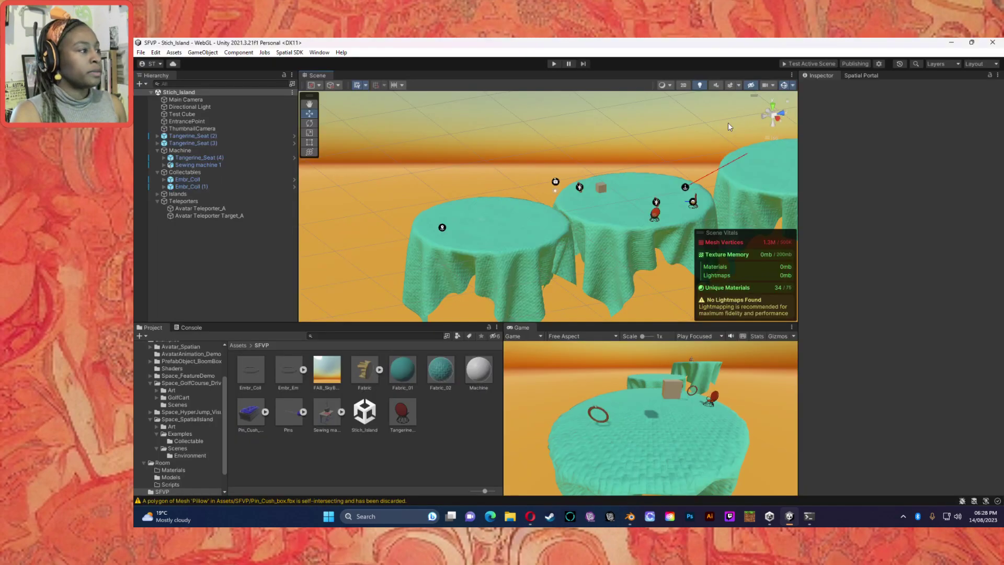
left_click(827, 64)
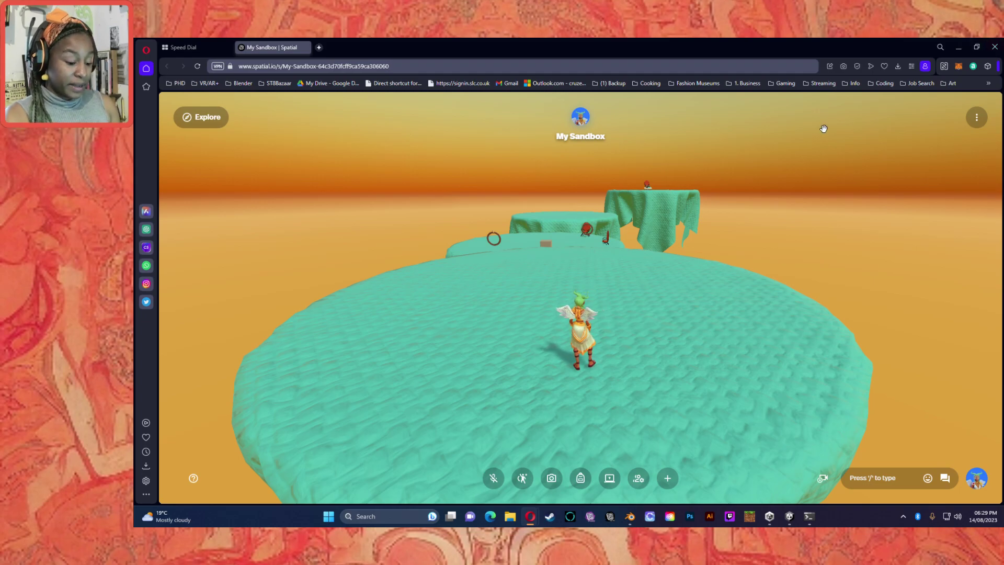
type("d")
key("Escape")
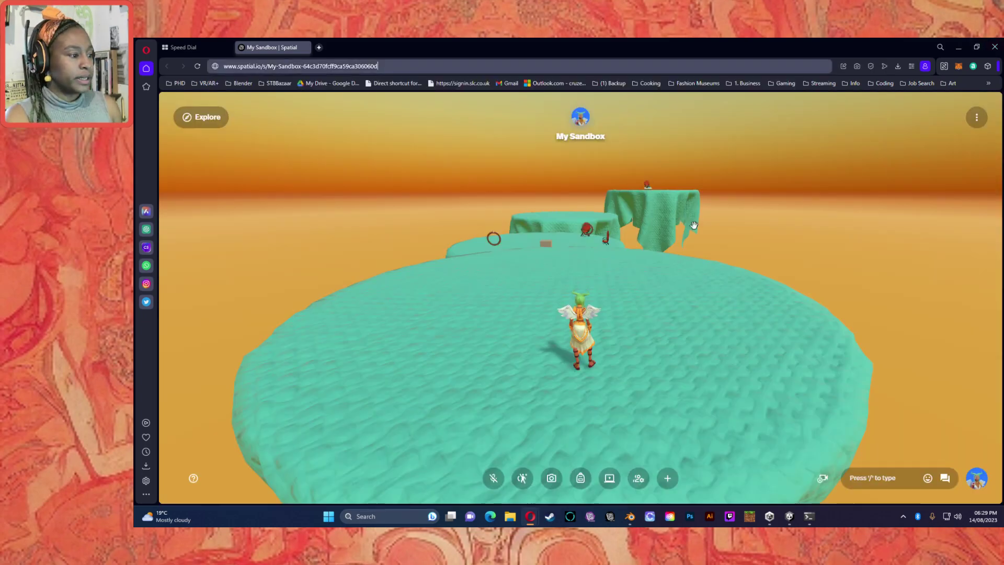
type("a")
key("Escape")
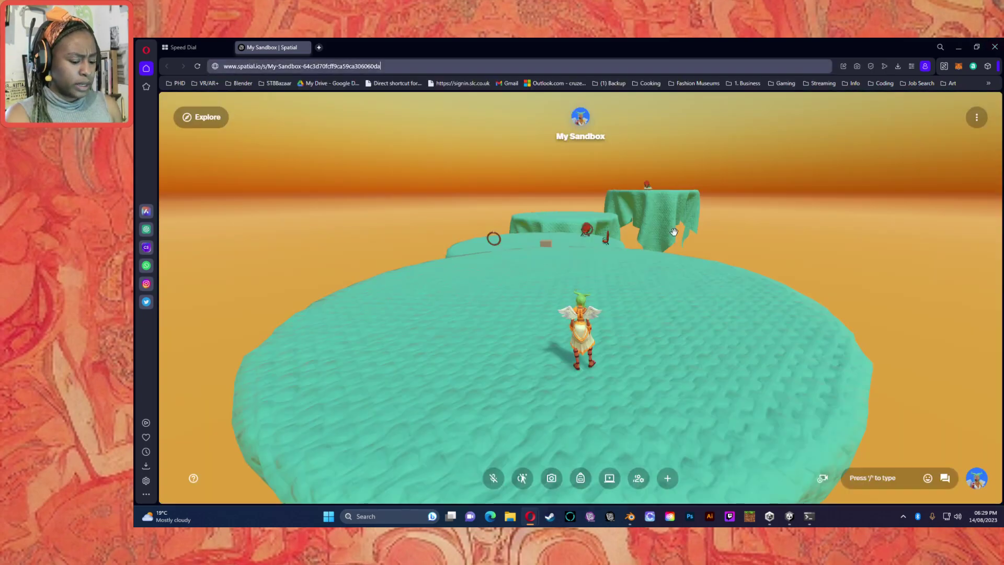
type("ws")
key("Escape")
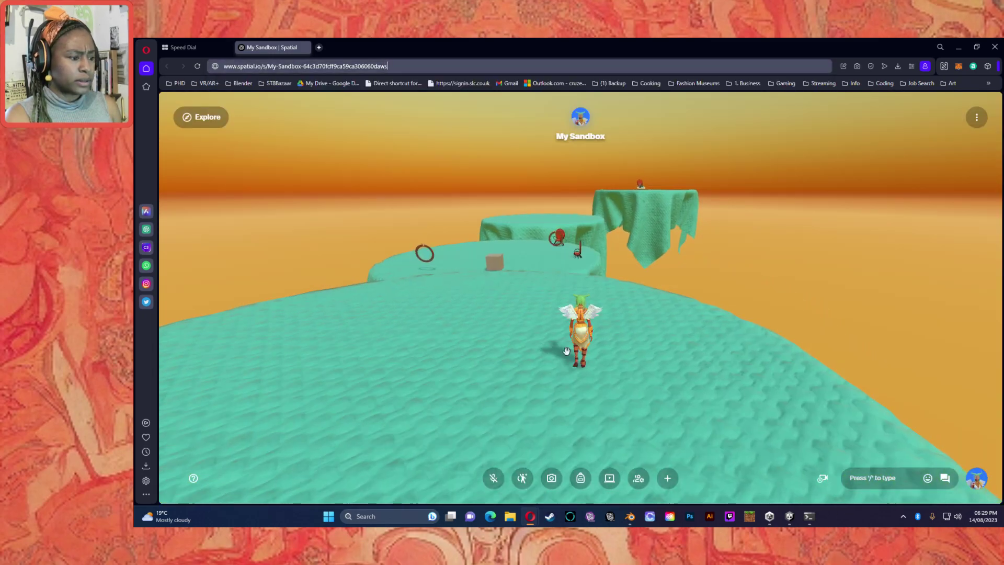
type("a")
key("Escape")
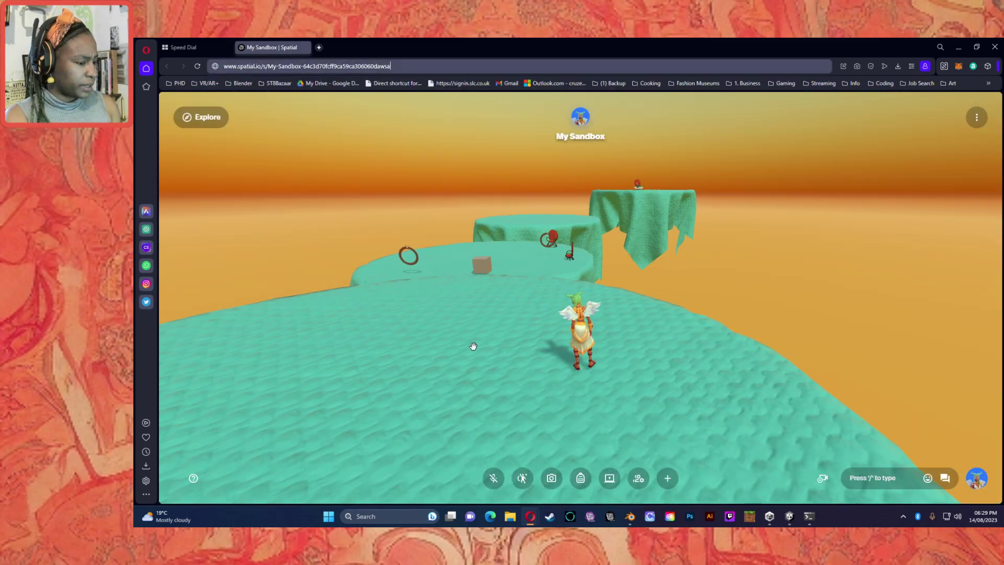
Walk the avatar across the new starting island and jump over to the neighbouring island with the test cube.
left_click(473, 347)
key("w")
key("w")
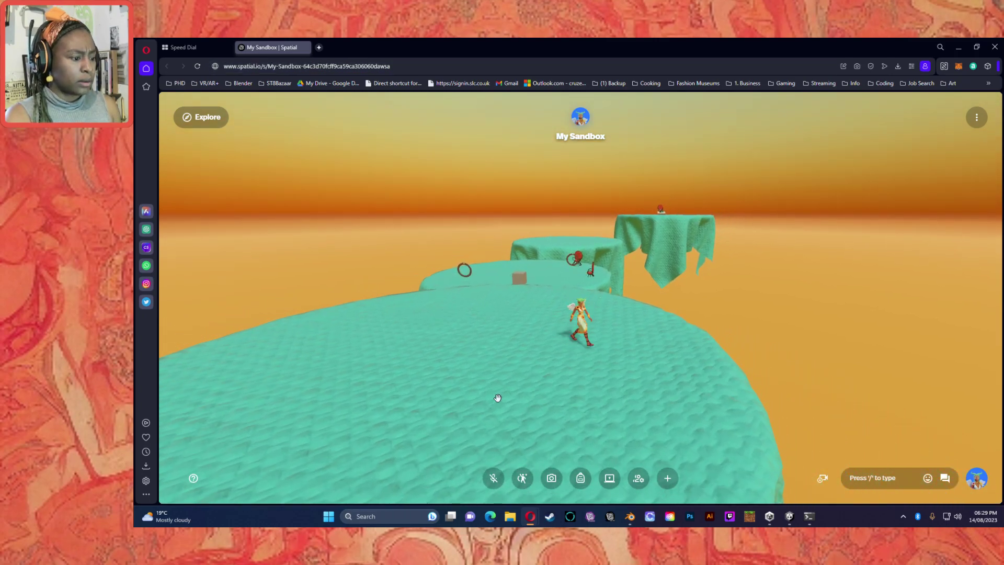
key("a")
key("a")
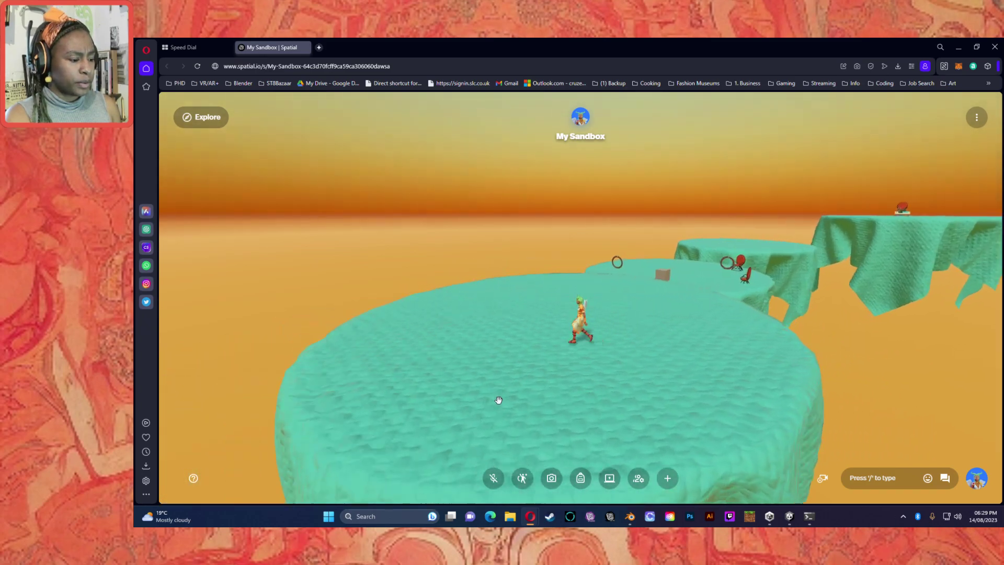
key("d")
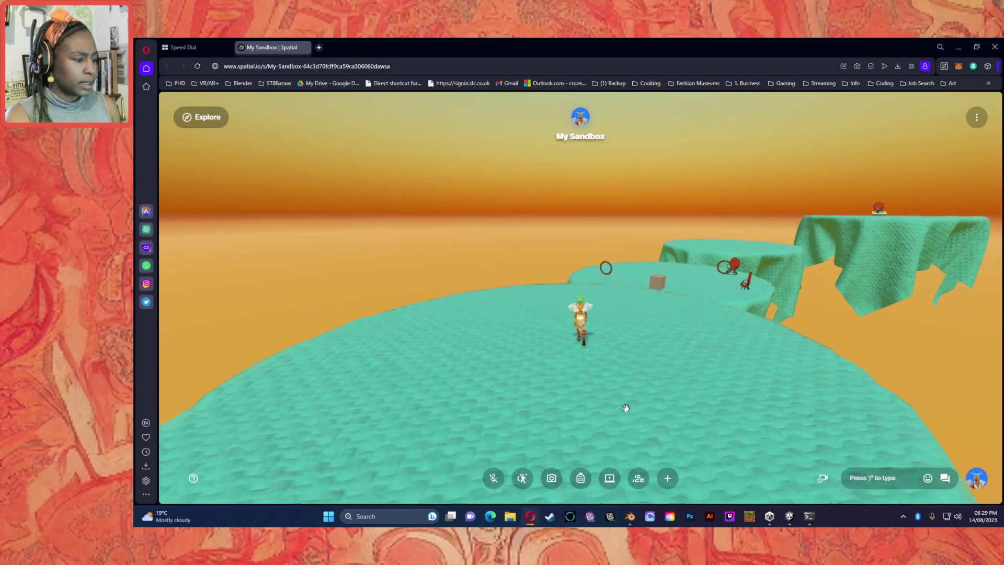
key("w")
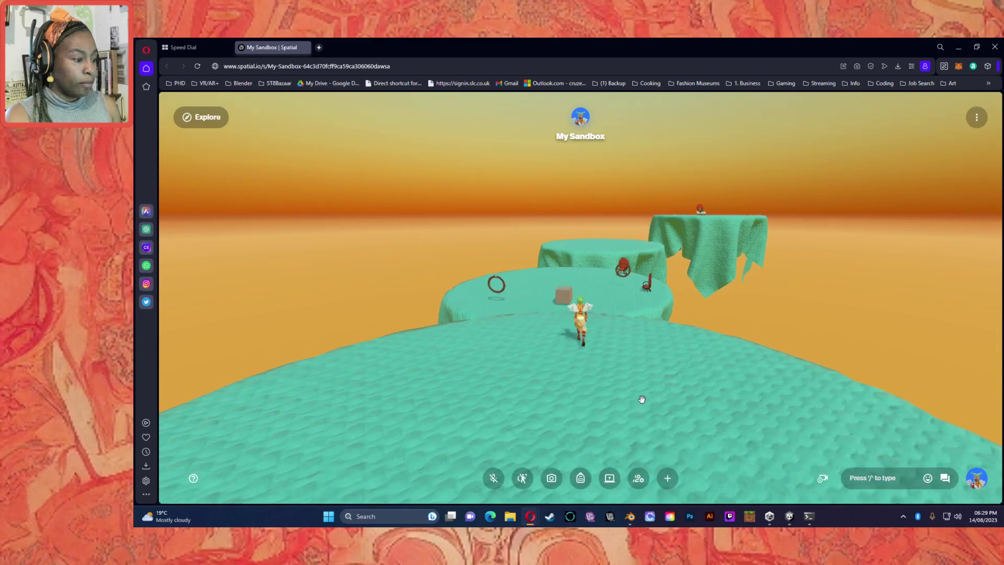
key("w")
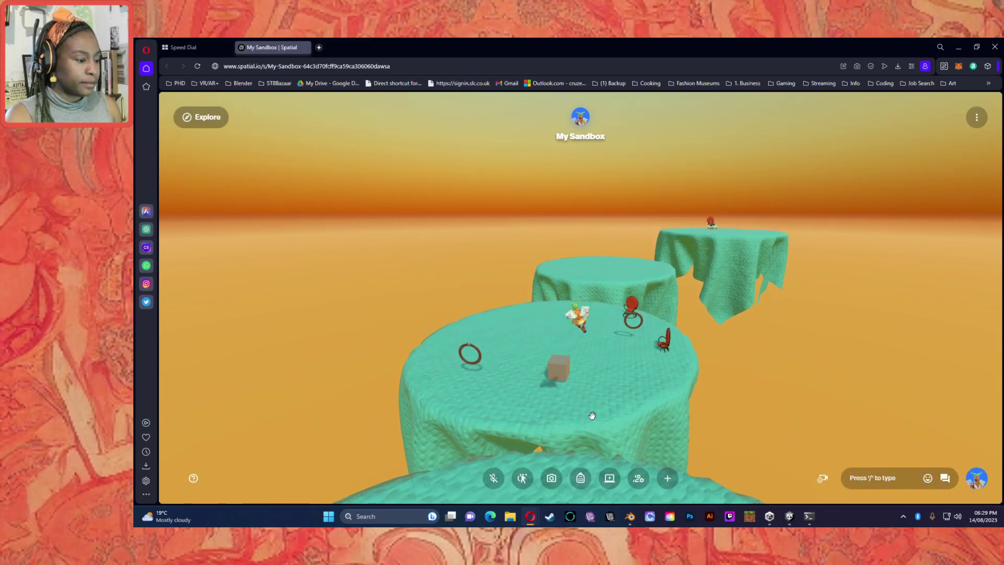
Walk the avatar around the test-cube island, through the rings and past the red chairs, to check the layout.
key("a")
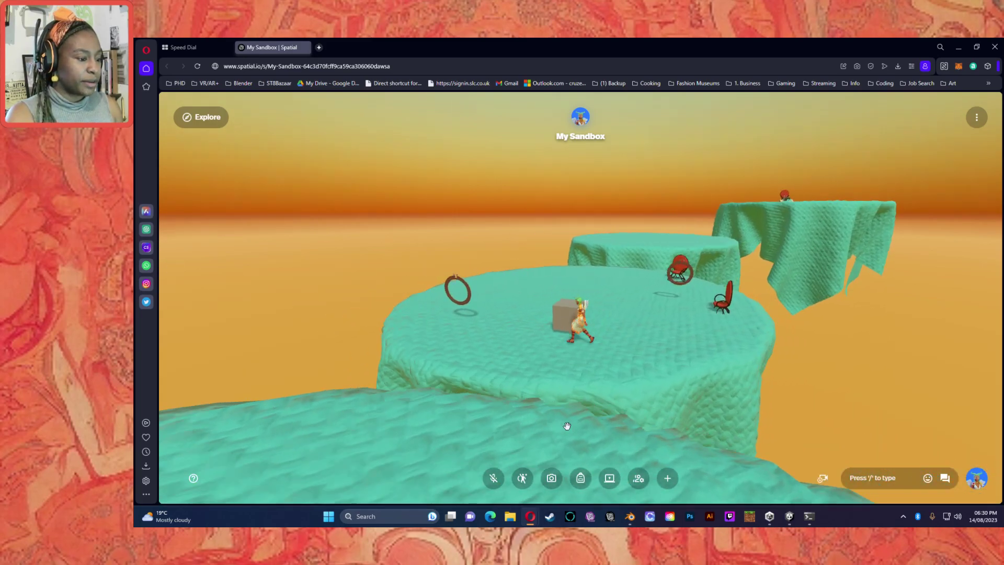
key("d")
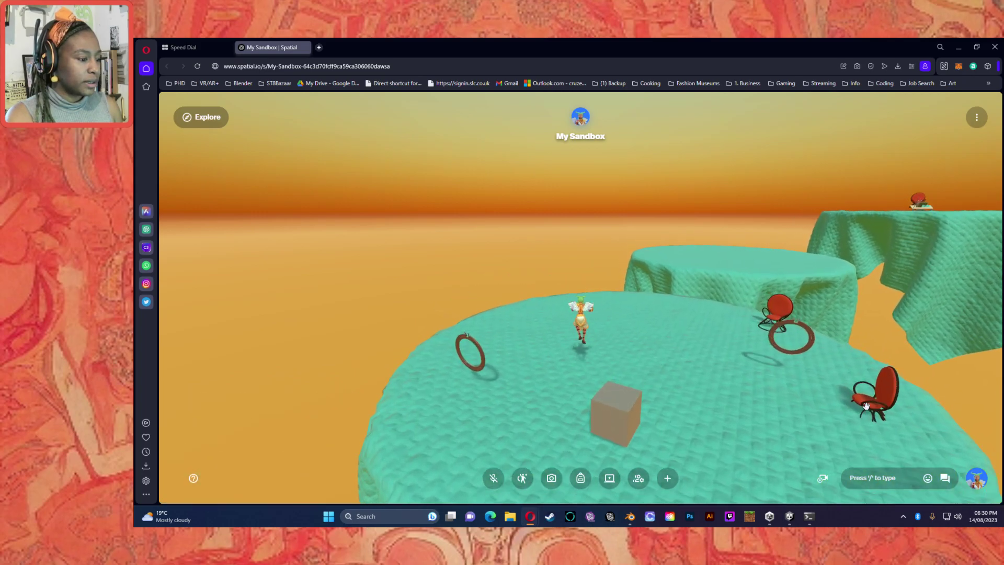
key("d")
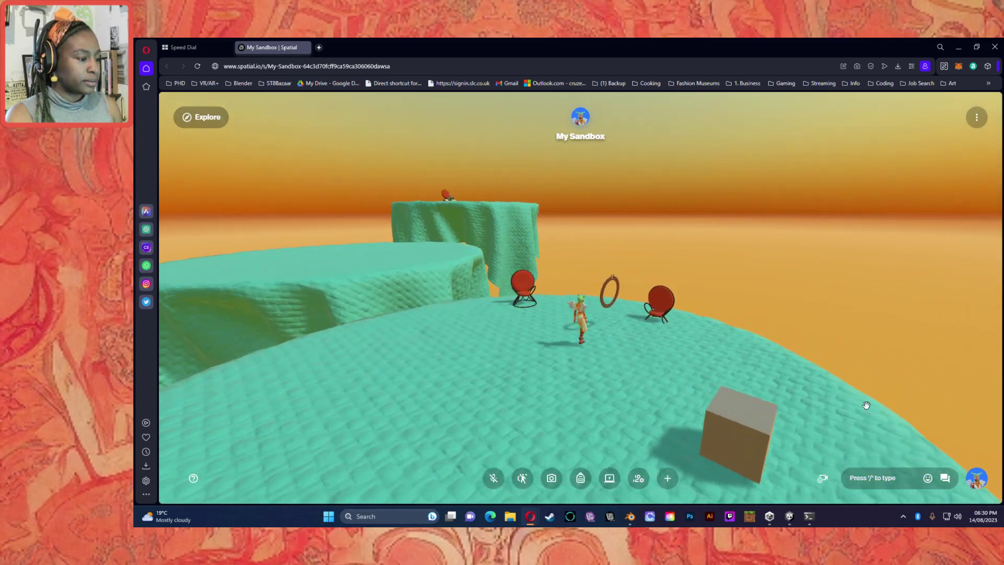
key("s")
key("s")
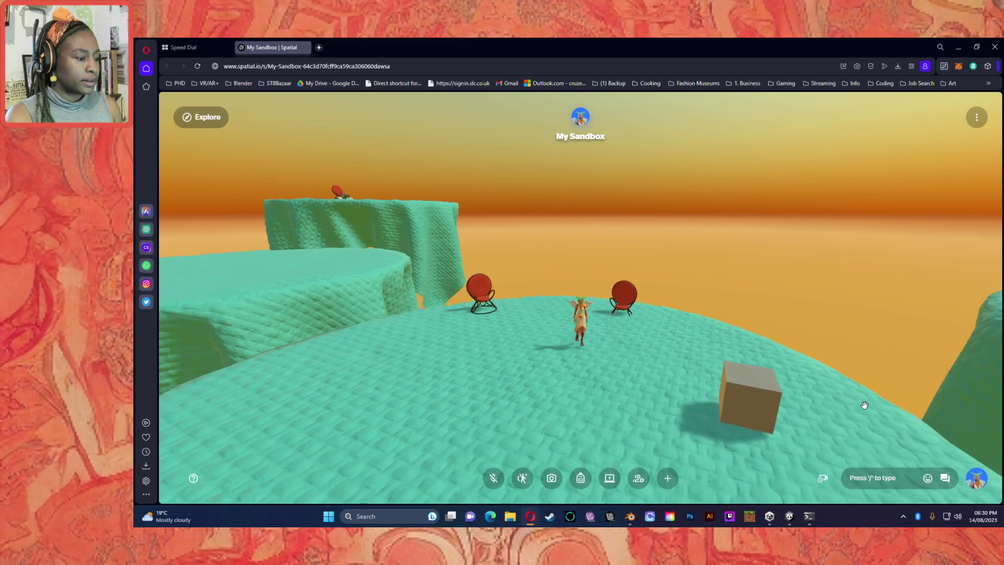
key("d")
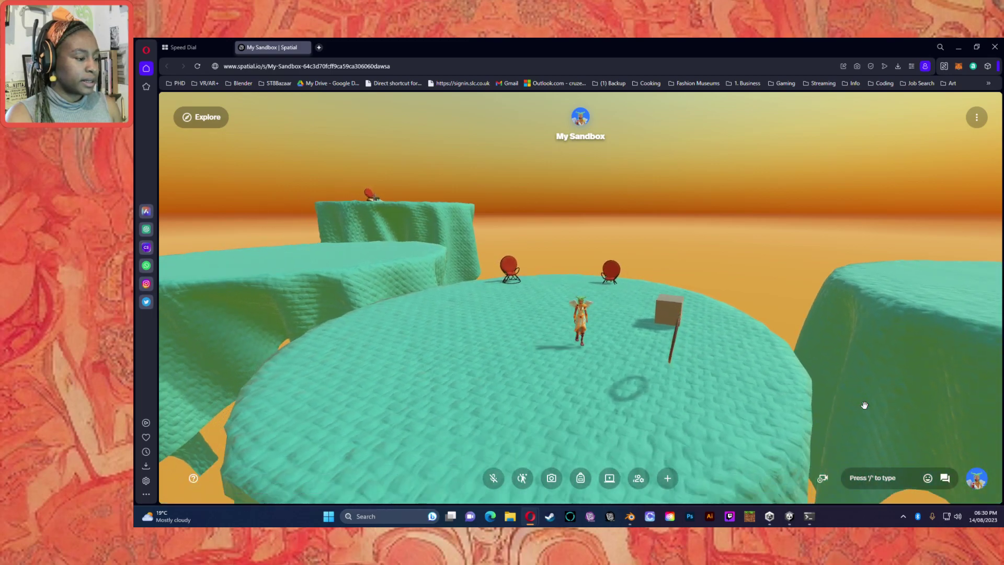
key("a")
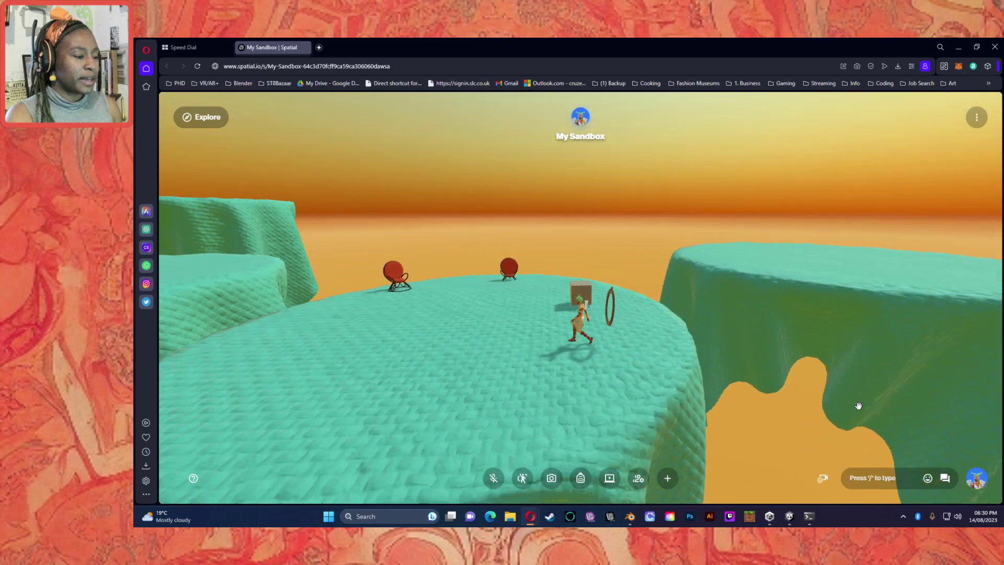
key("w")
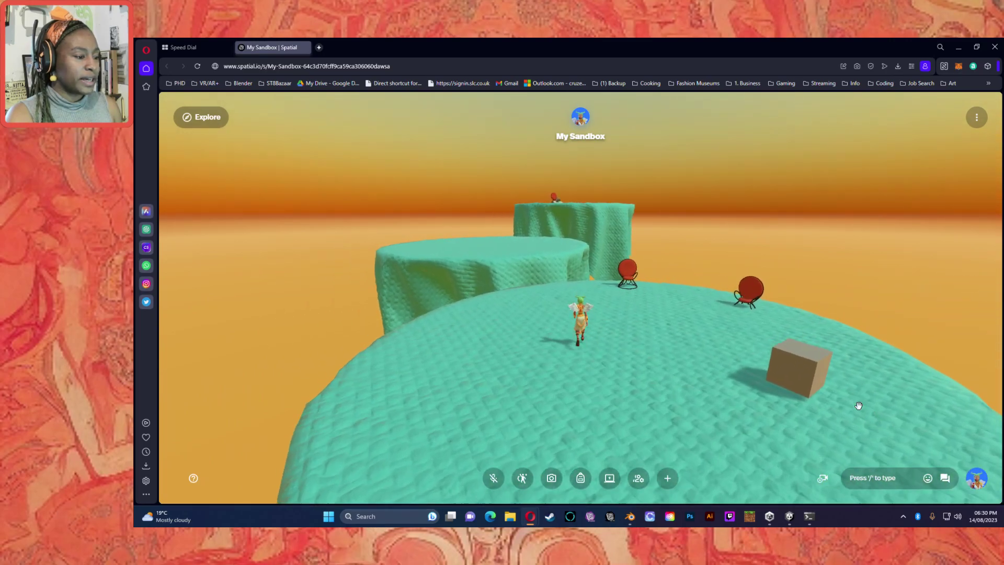
Cross to the empty middle island with the avatar, turn around and go back to the test-cube island.
key("w")
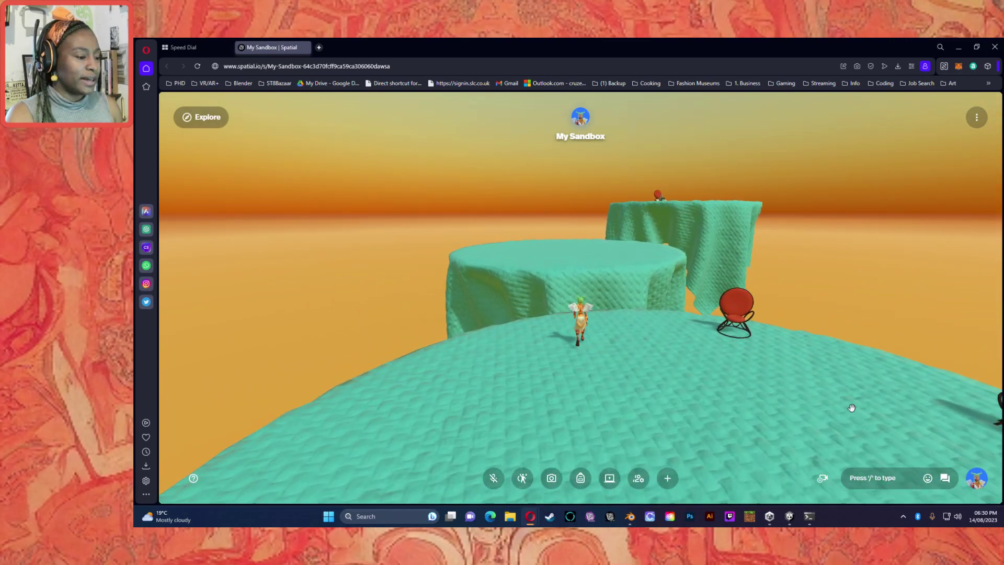
key("w")
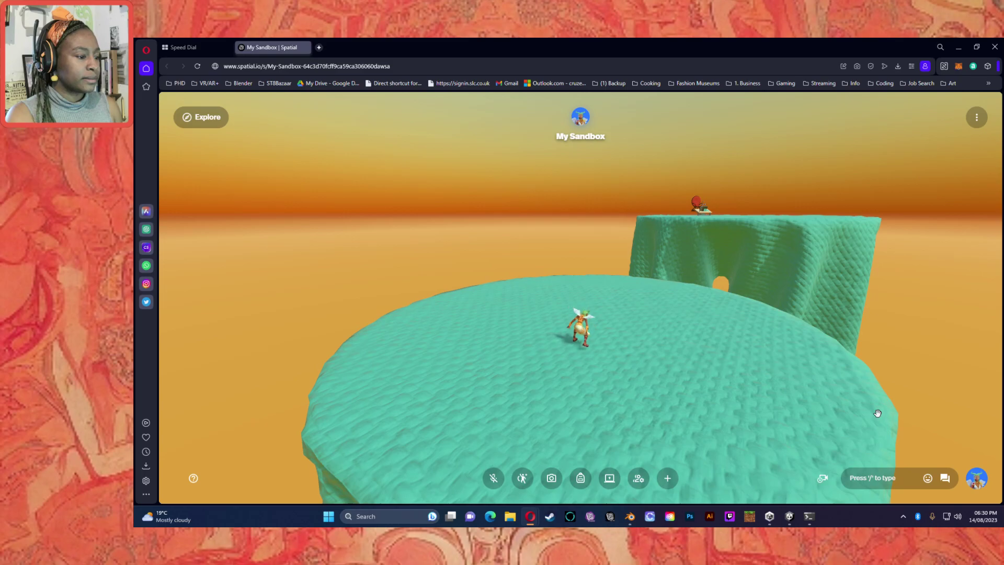
key("w")
left_click_drag(826, 400, 370, 385)
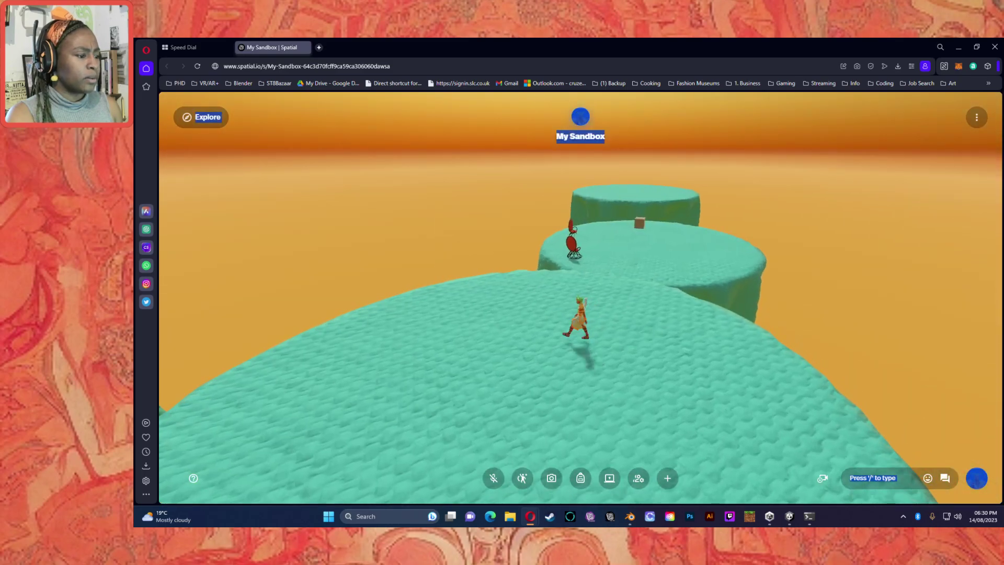
key("w")
key("w")
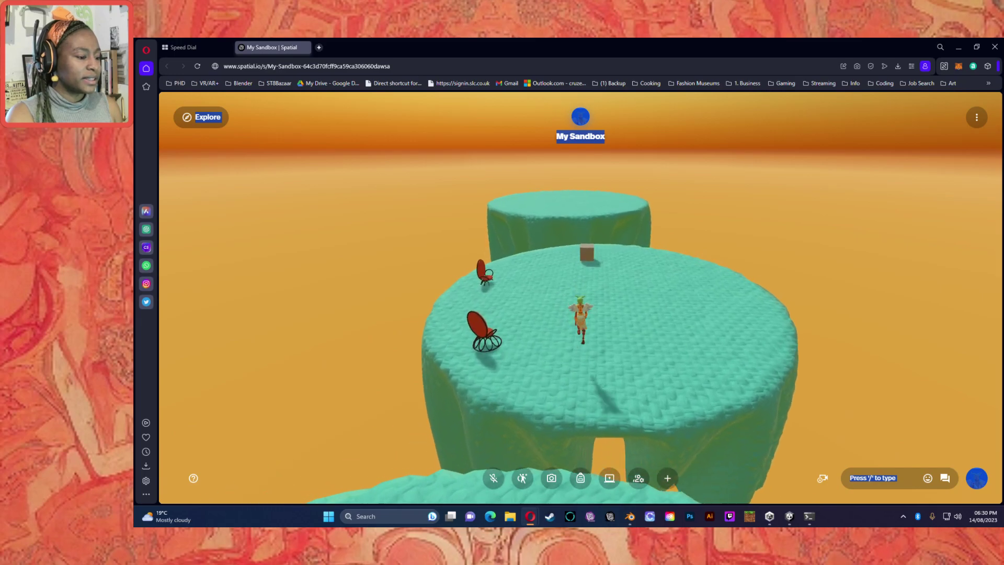
Turn the avatar around and jump over to the empty middle island again.
key("d")
left_click_drag(372, 360, 1002, 293)
key("w")
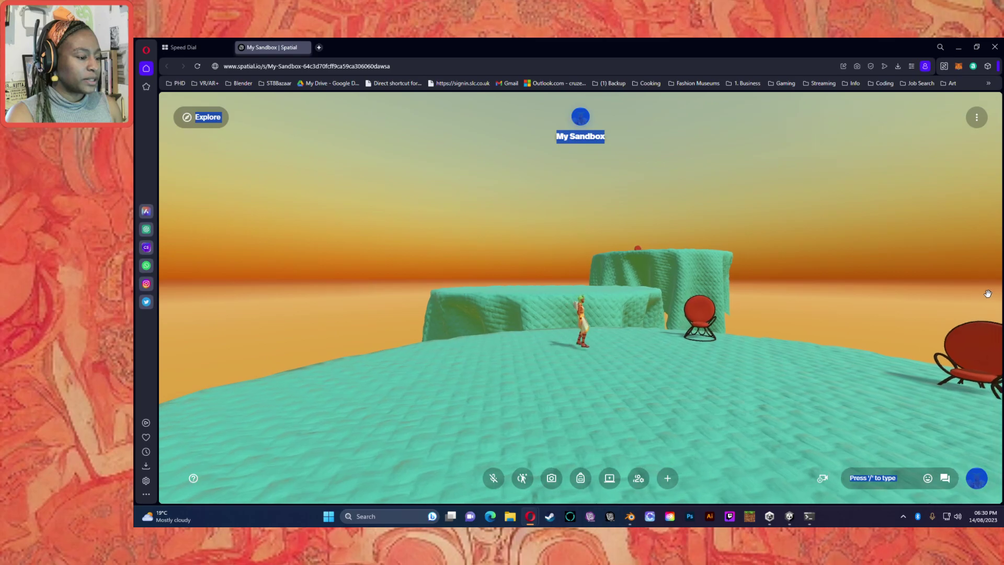
key("space")
key("w")
key("d")
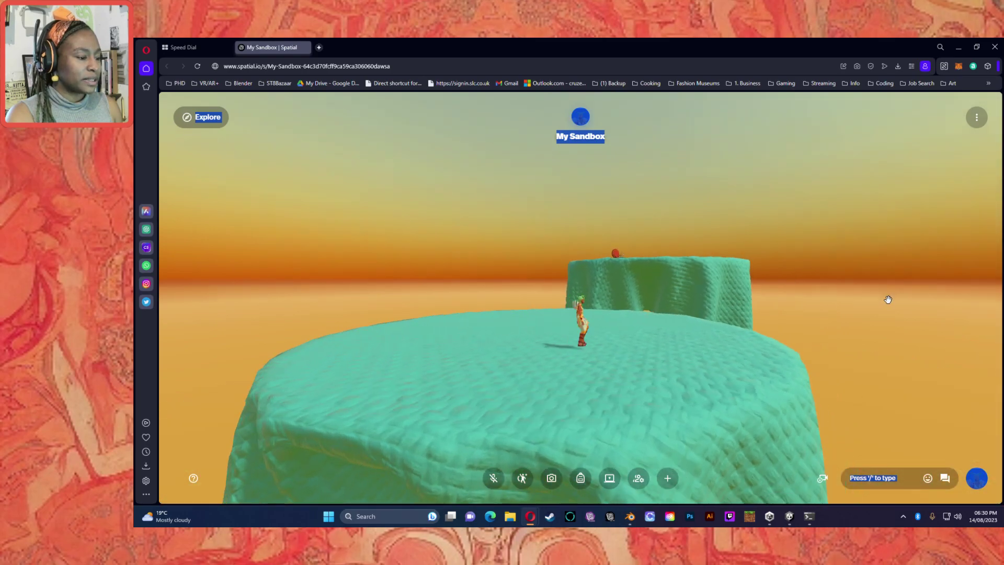
Run across the middle island to its far edge and try to jump to the tall island.
key("w")
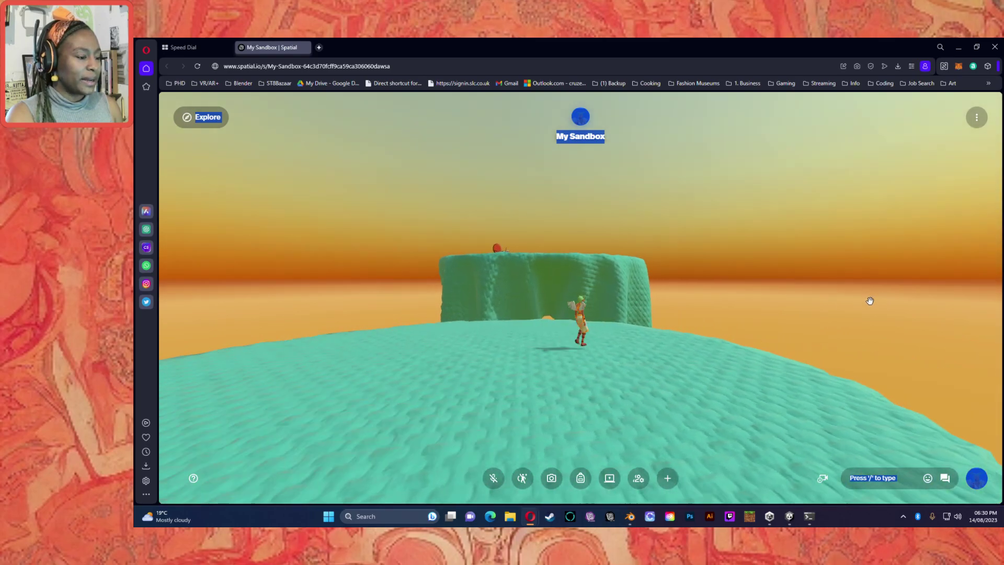
key("w")
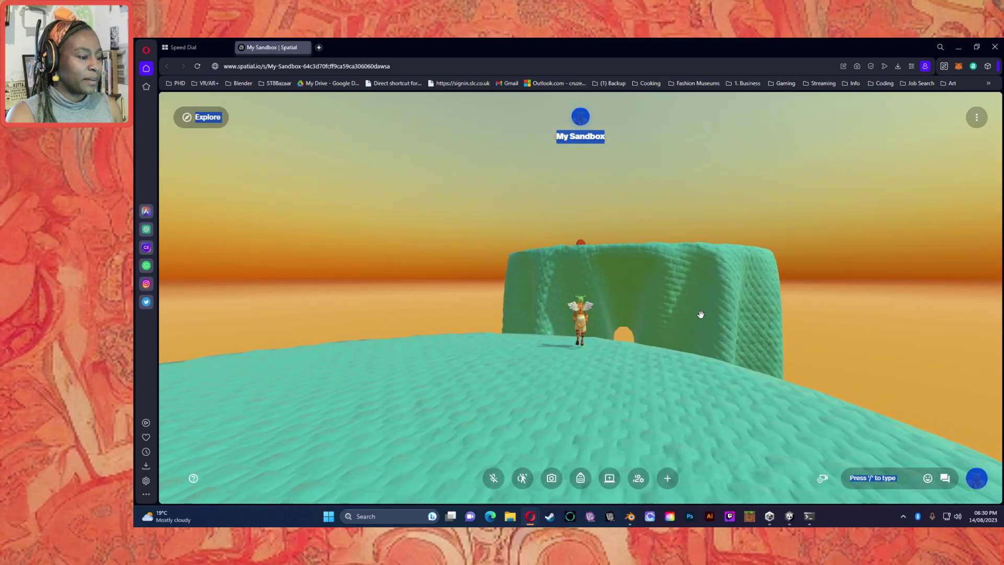
key("space")
key("w")
left_click(652, 244)
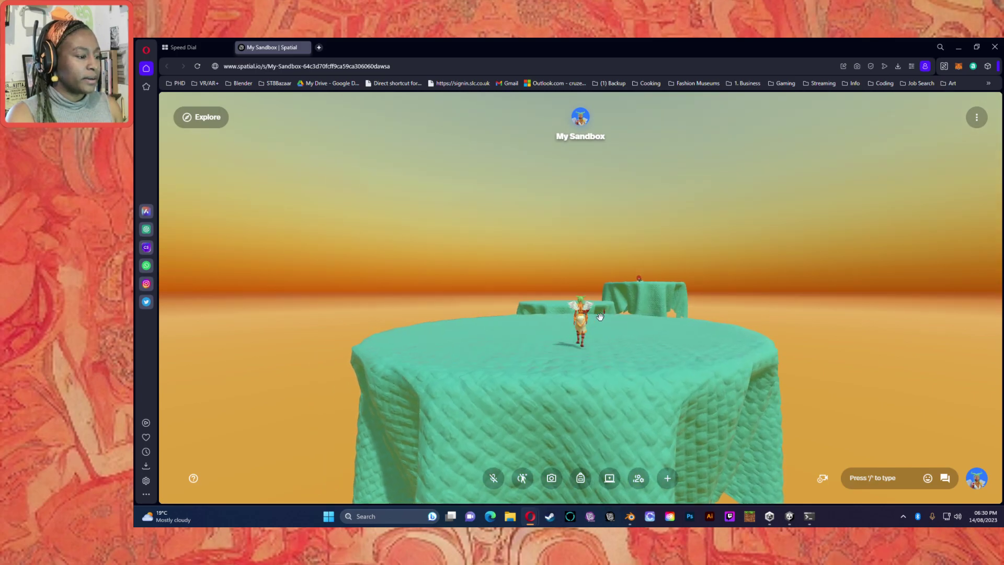
Walk the avatar from the starting island across the others to the edge facing the tall island.
key("w")
key("w")
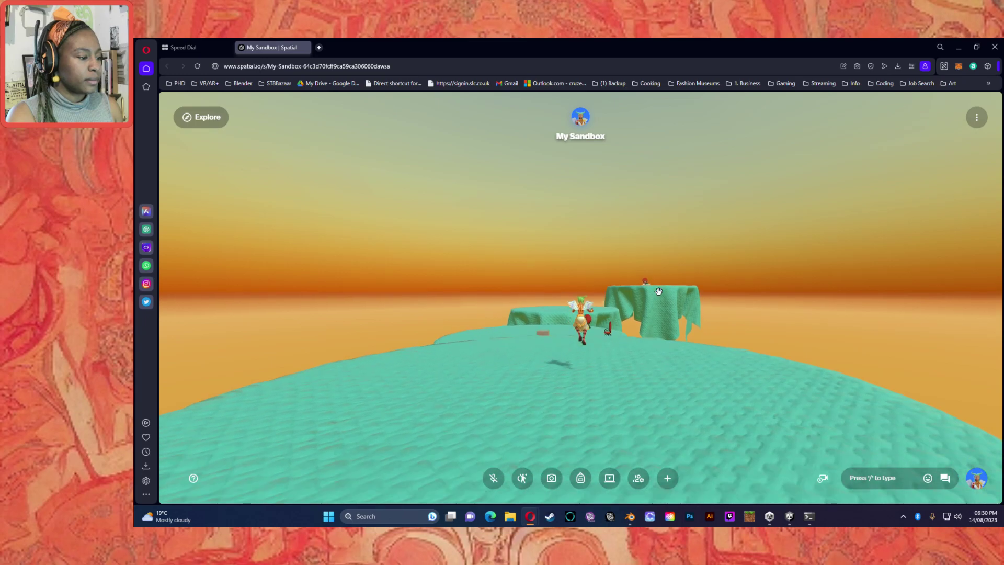
key("s")
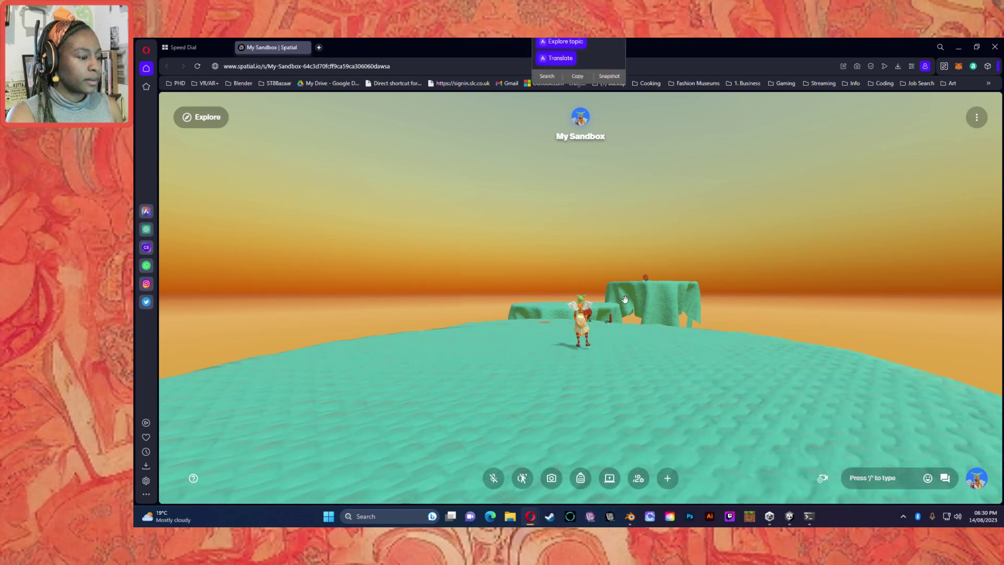
key("w")
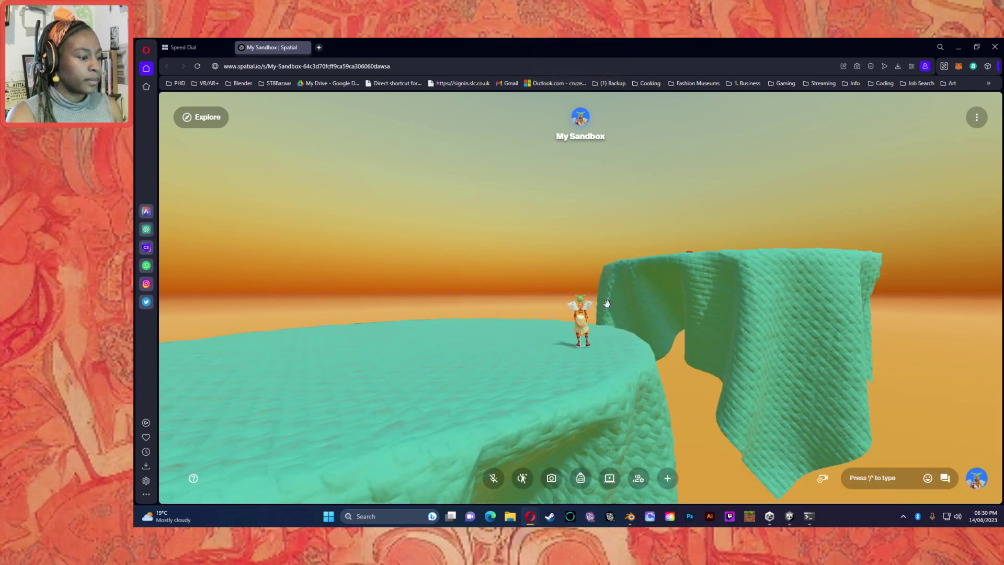
Jump at the edge to see onto the tall island, and seat the avatar on its red chair.
key("space")
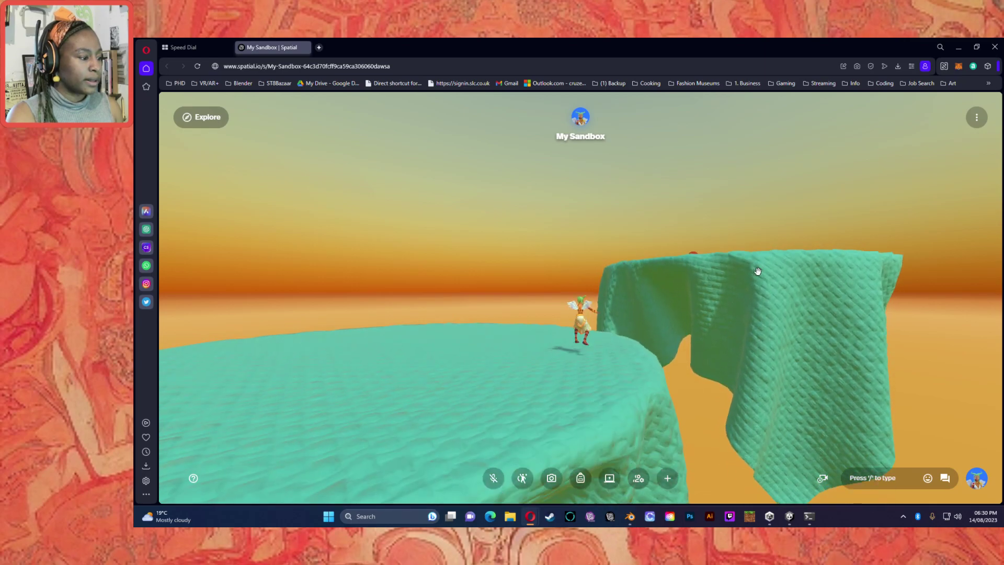
key("space")
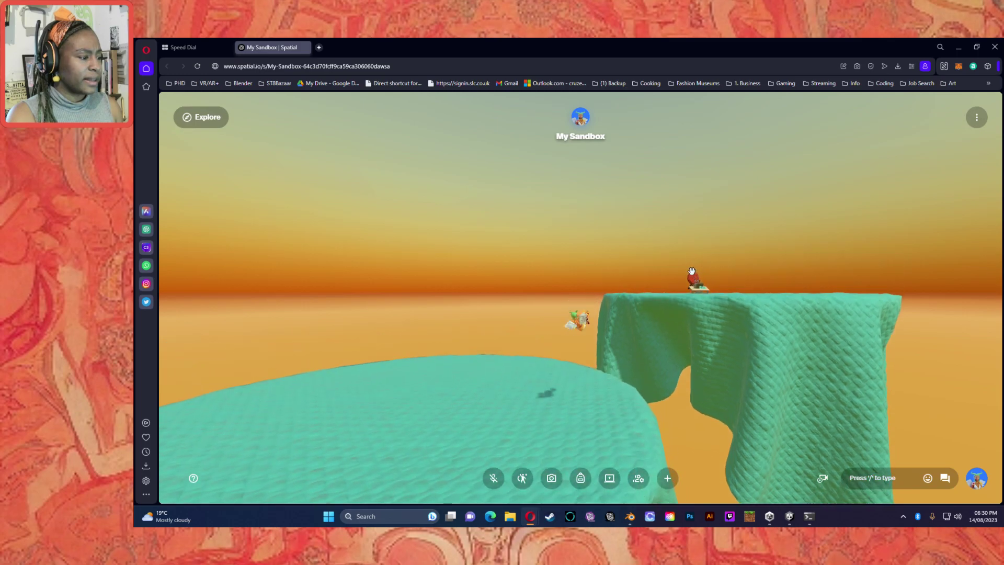
key("space")
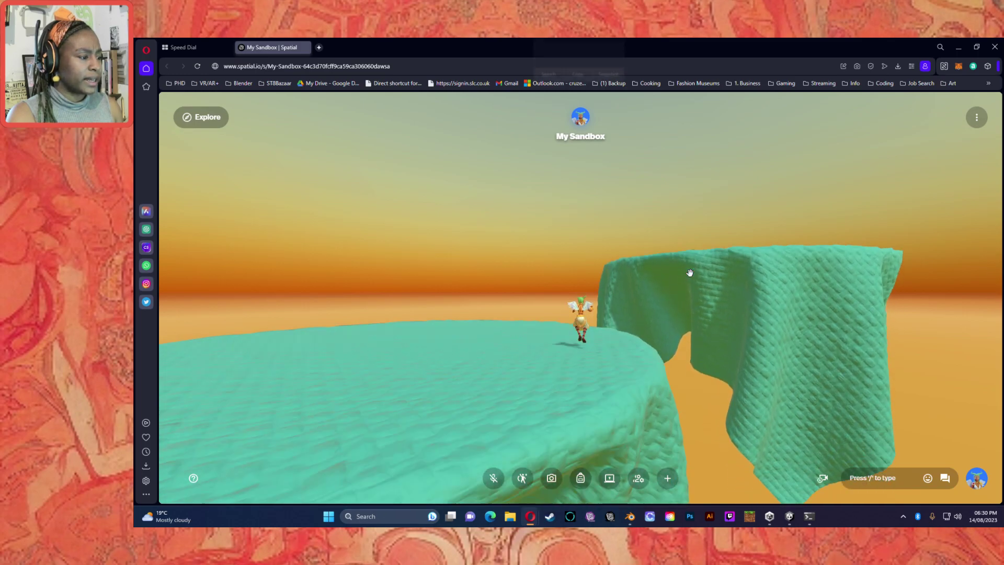
key("space")
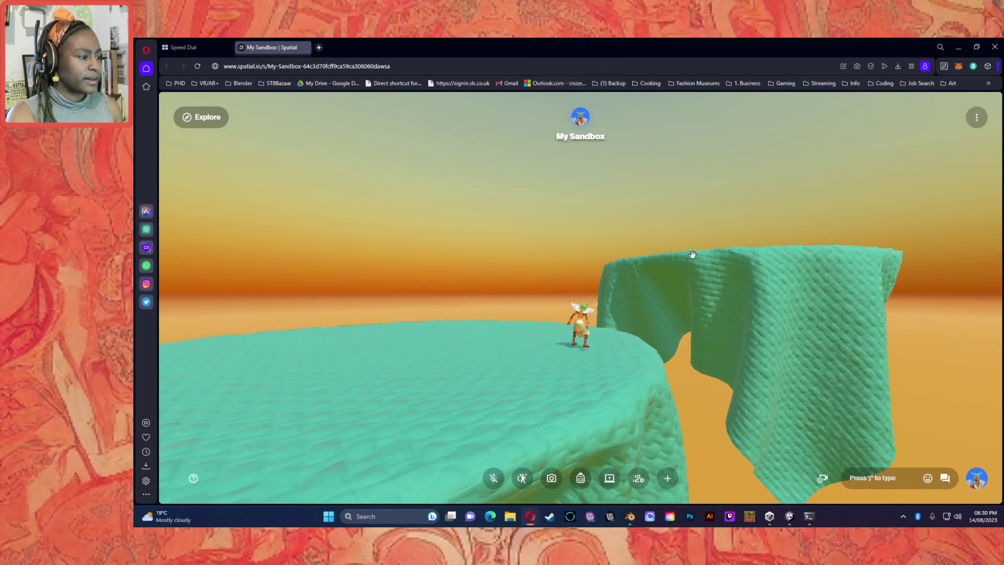
left_click_drag(673, 320, 735, 181)
left_click(735, 180)
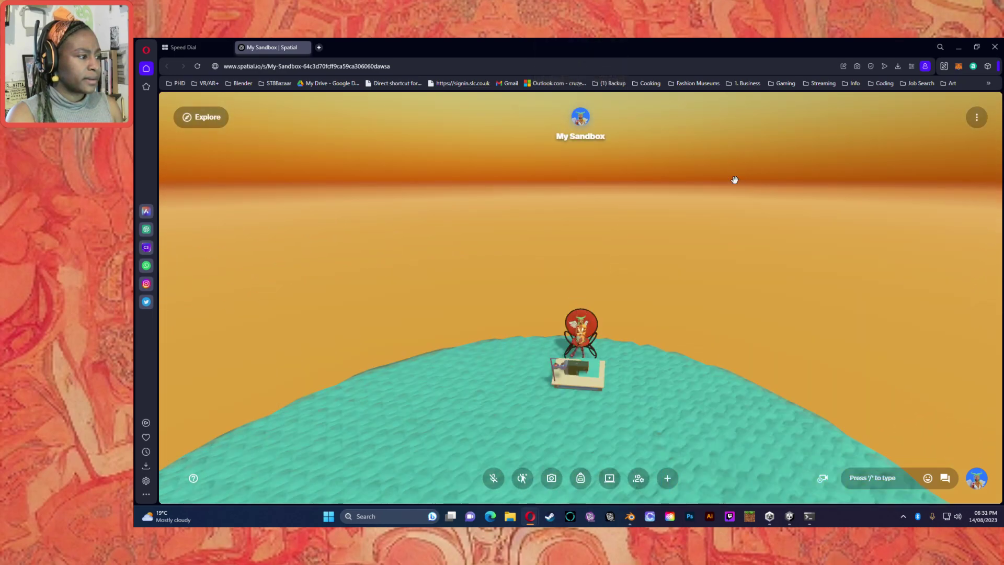
Examine the seated avatar and the sewing machine in front of it from the side and close up.
left_click_drag(534, 399, 577, 328)
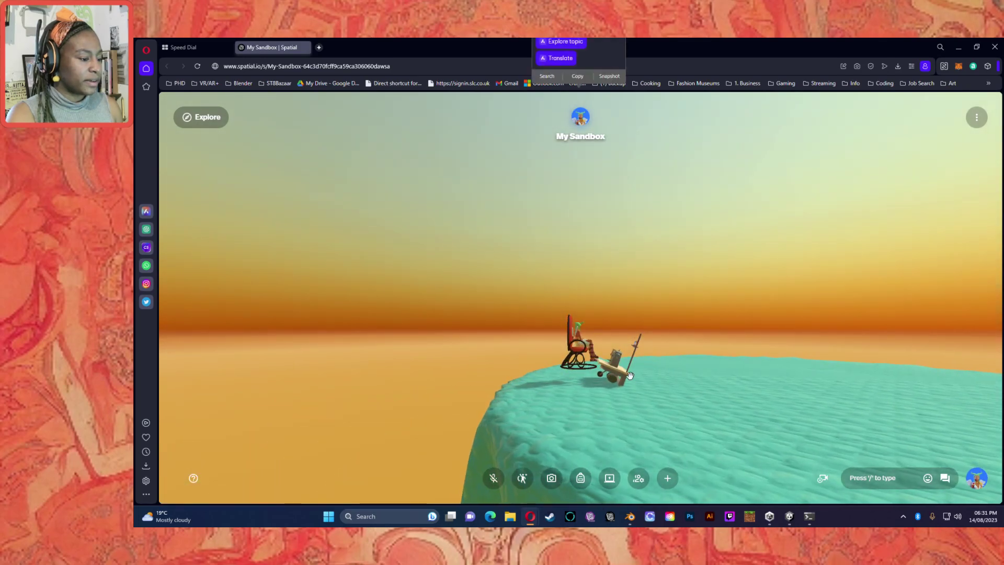
left_click_drag(609, 404, 445, 342)
scroll(581, 298, "up", 5)
scroll(580, 298, "down", 2)
Get the avatar off the chair, walk it around the island and step onto the sewing machine table.
key("a")
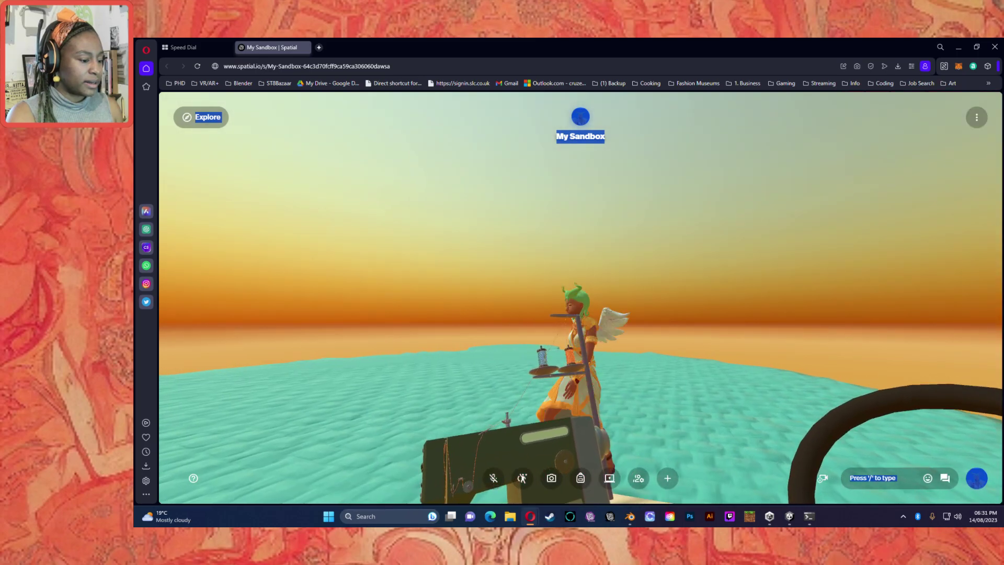
key("s")
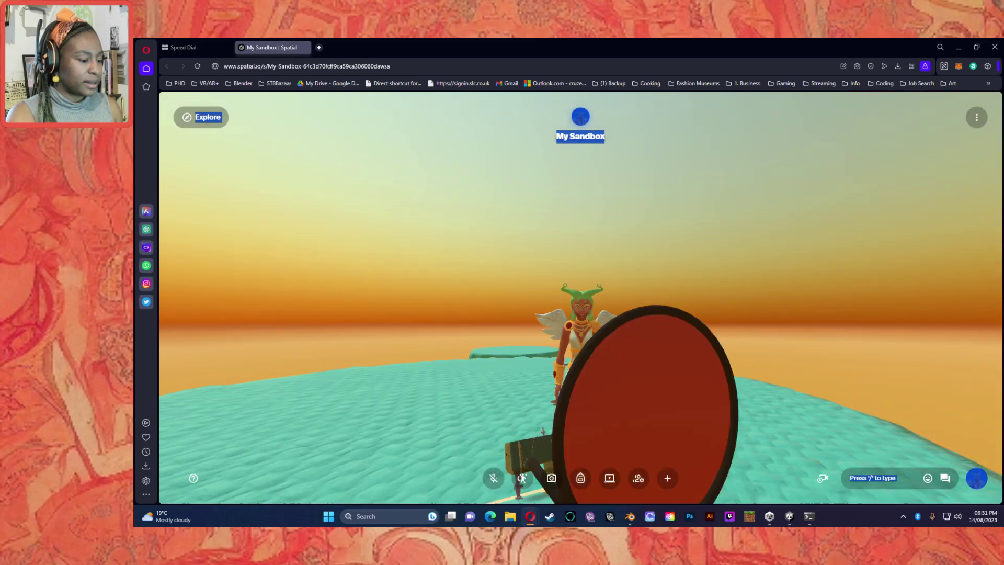
key("w")
scroll(657, 337, "down", 5)
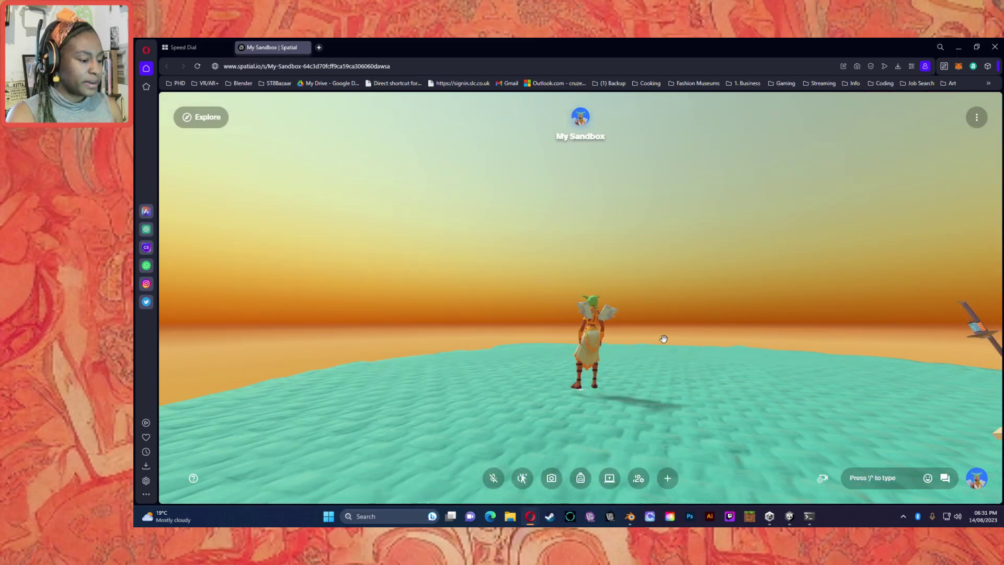
left_click_drag(770, 399, 798, 415)
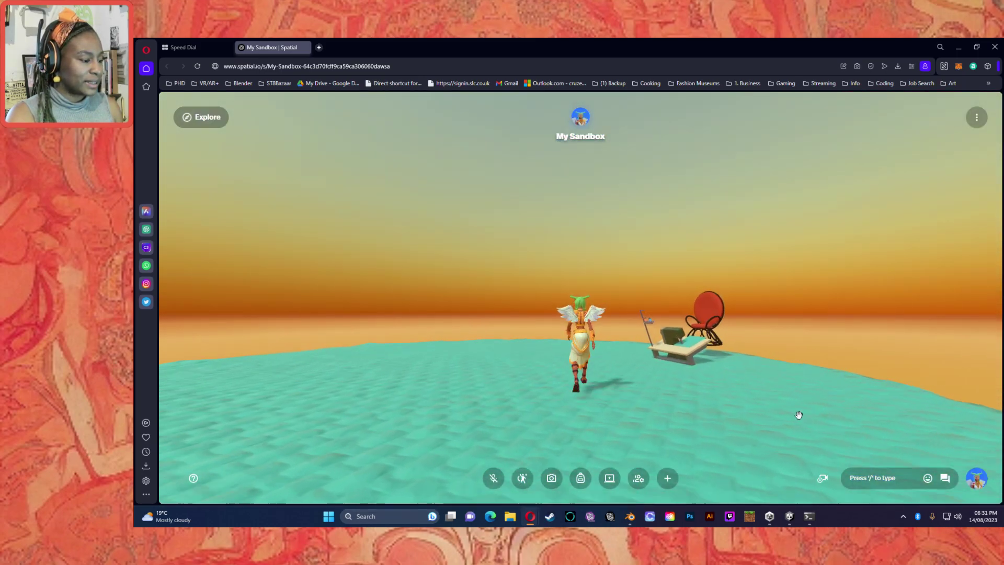
key("d")
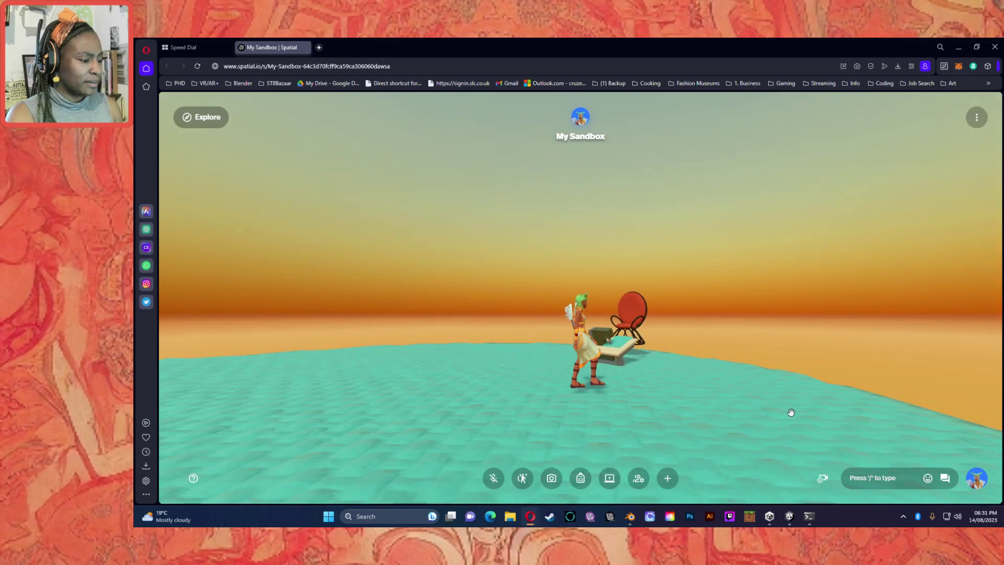
key("a")
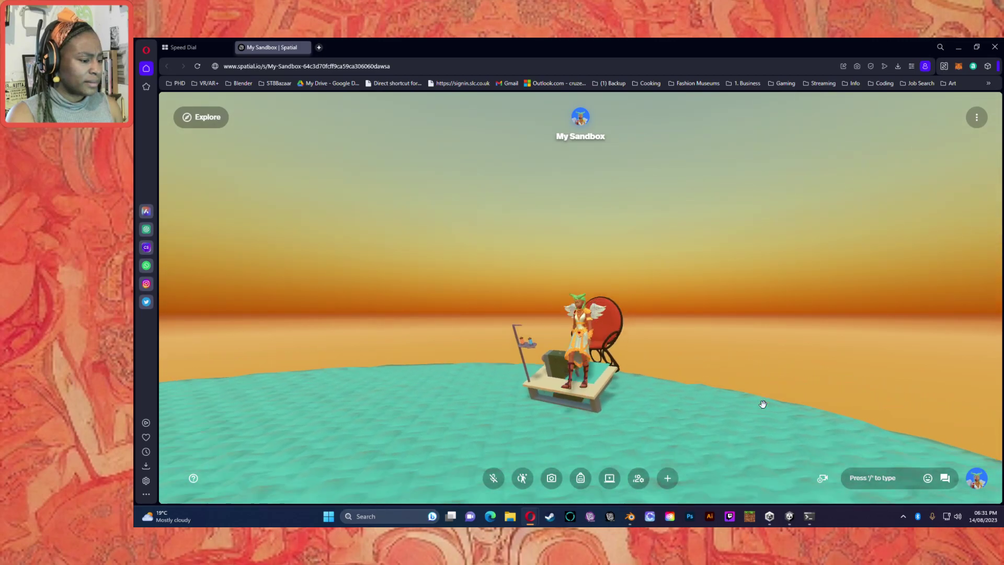
left_click_drag(746, 401, 759, 348)
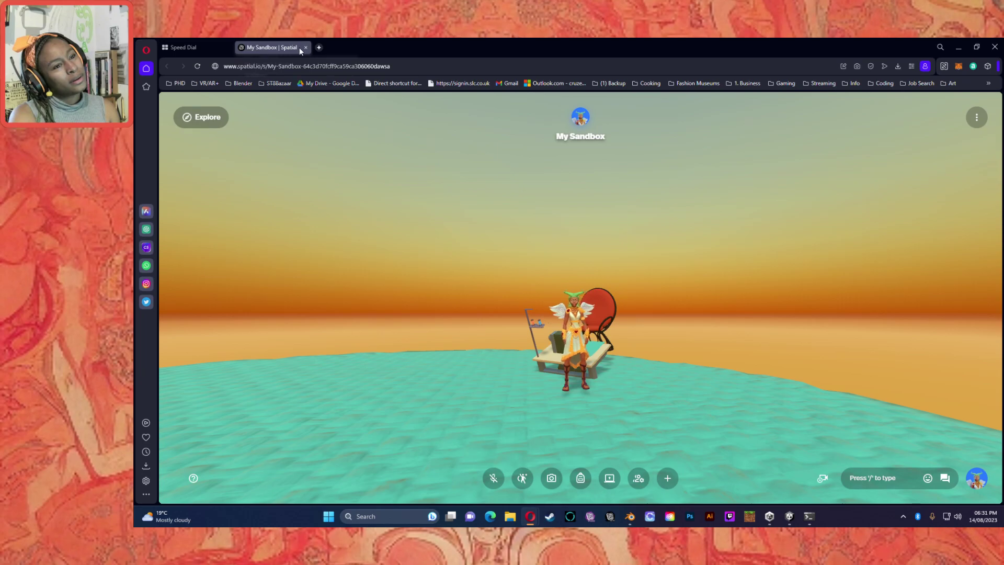
Close the sandbox page, switch back to Unity and select Avatar Teleporter_A on Fabric_Island_1 in the scene.
key("ctrl+w")
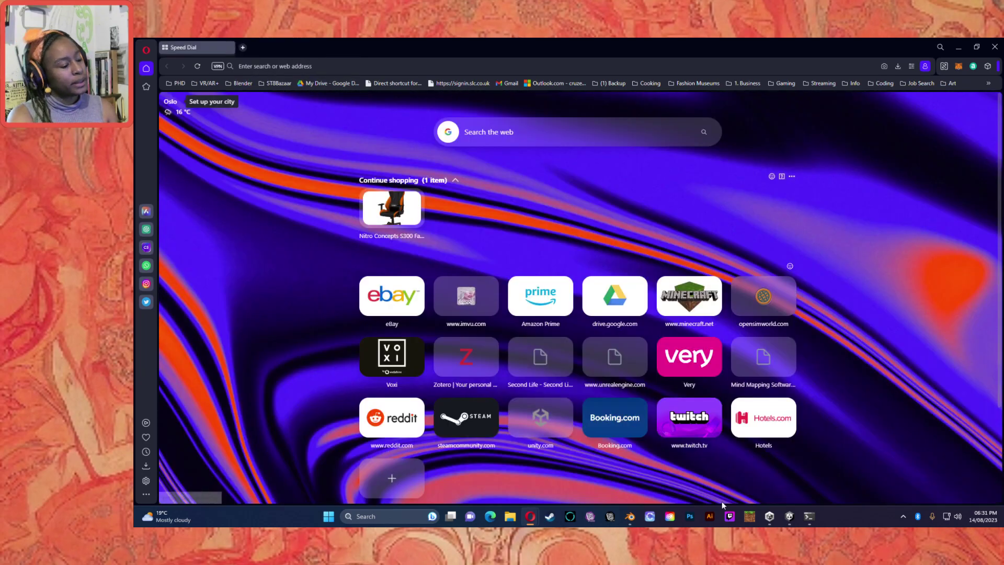
left_click(789, 516)
middle_click_drag(684, 187, 505, 230)
left_click(462, 246)
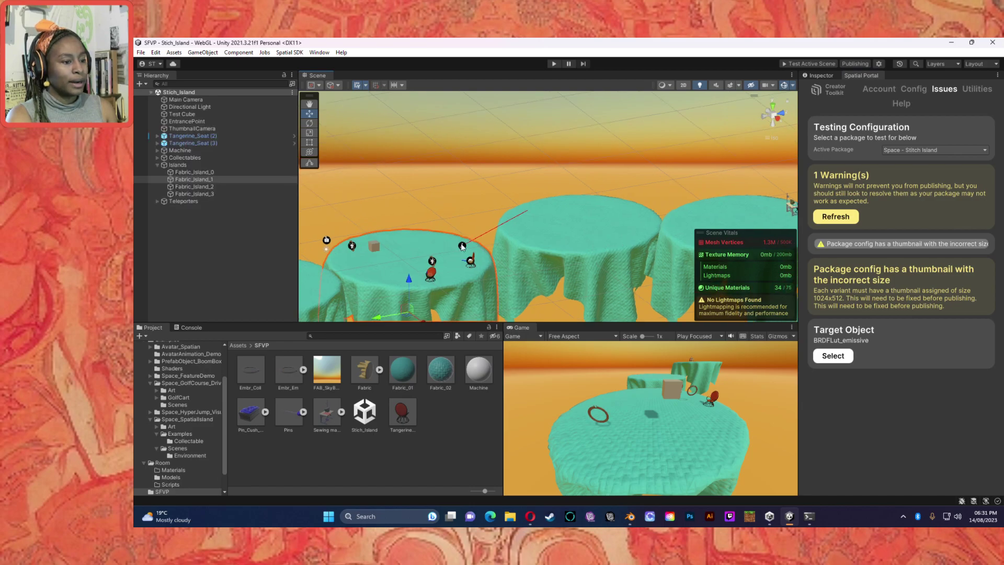
left_click(462, 246)
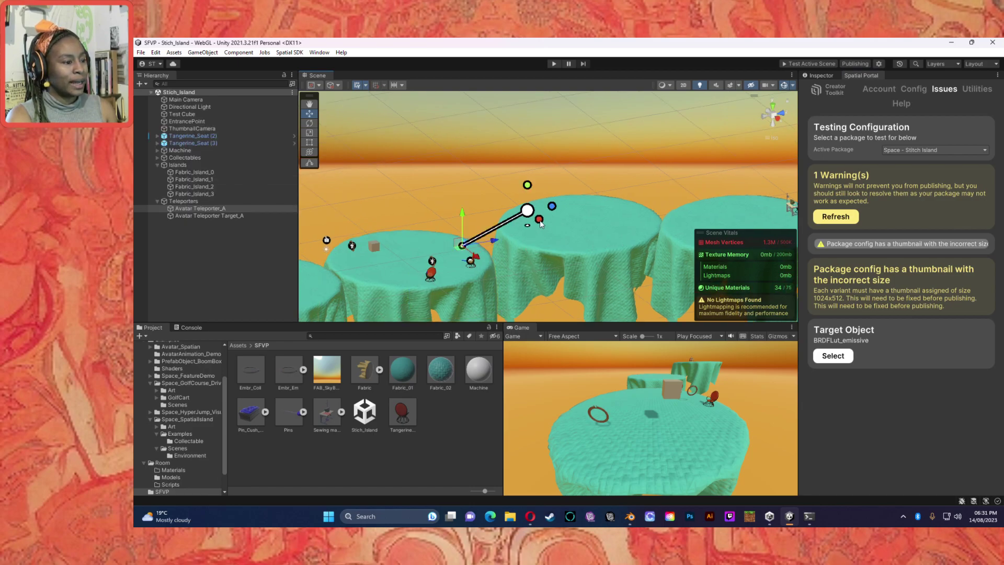
Select Sewing machine 1 beside the red chair on Fabric_Island_3 and display its component properties.
left_click(824, 78)
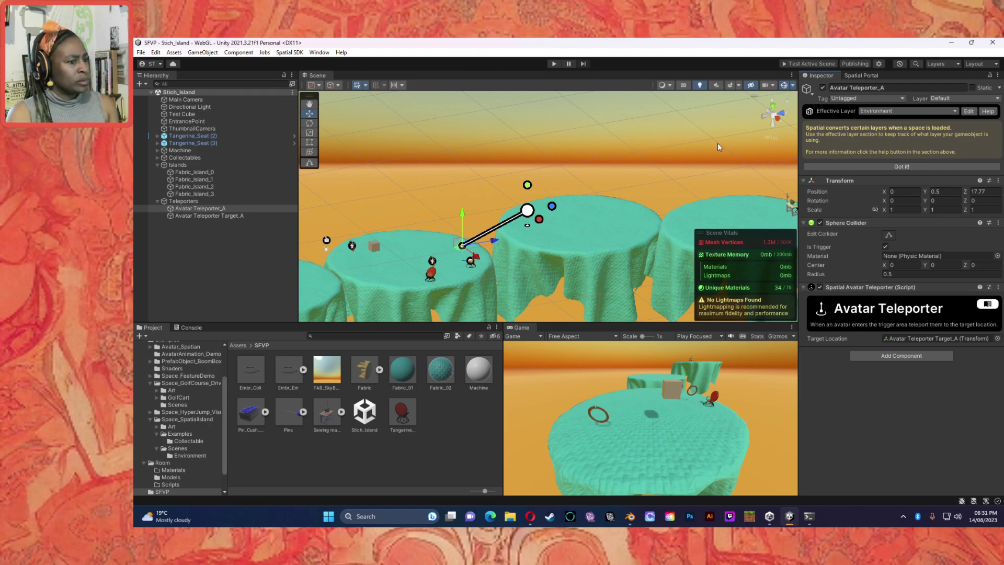
left_click(566, 209)
middle_click_drag(567, 208, 437, 242)
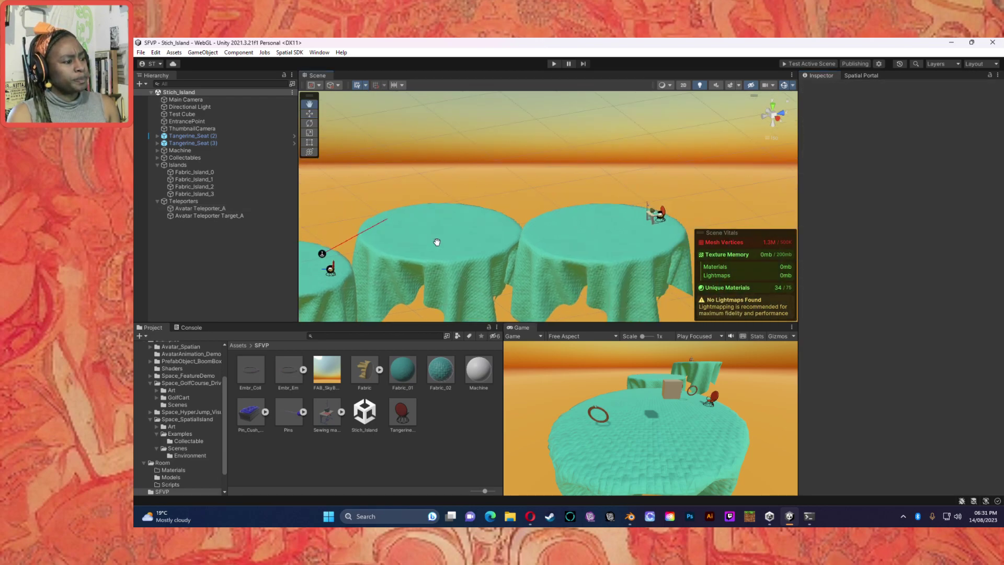
left_click(667, 218)
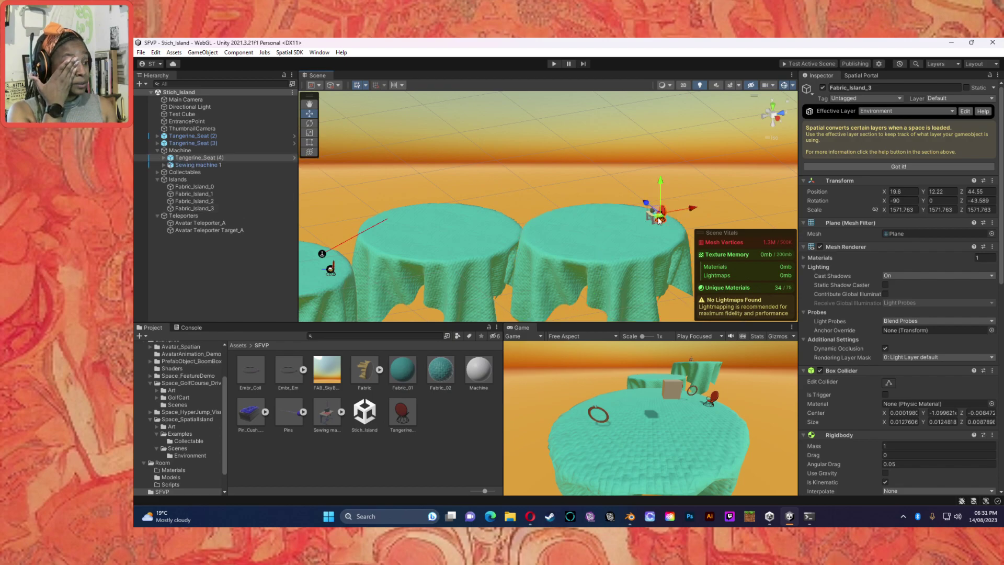
left_click(660, 220)
key("f")
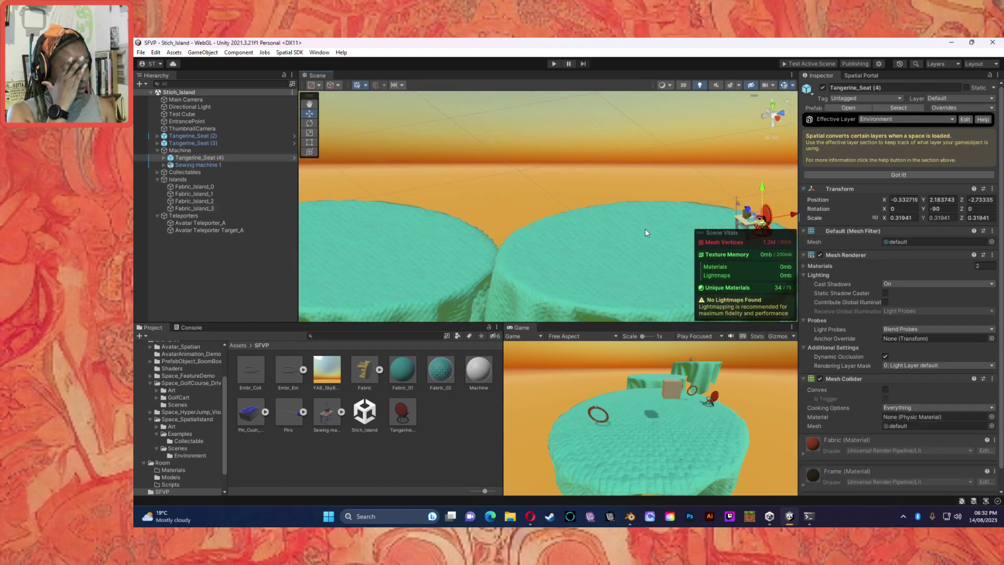
right_click_drag(319, 223, 396, 211)
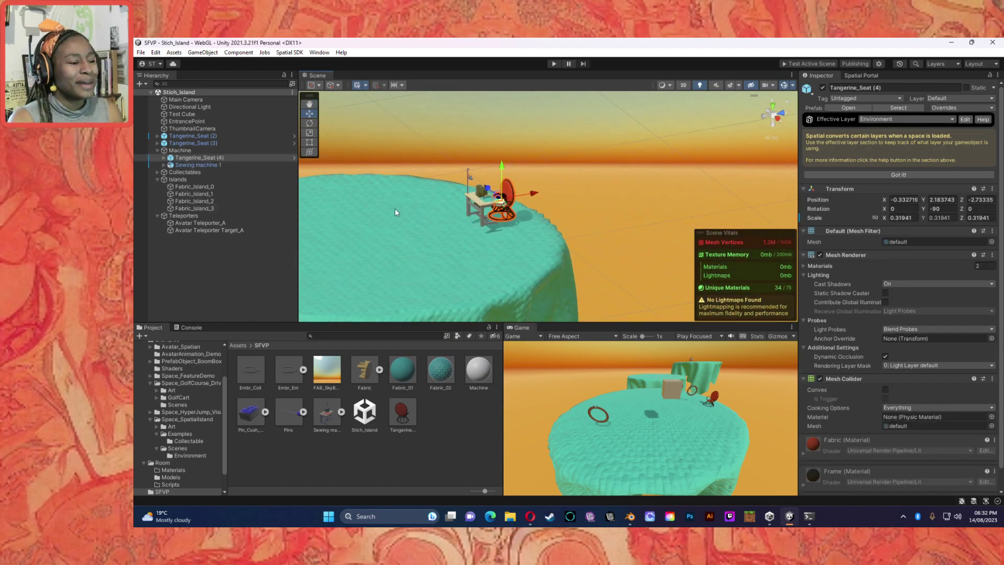
left_click(490, 216)
left_click(490, 204)
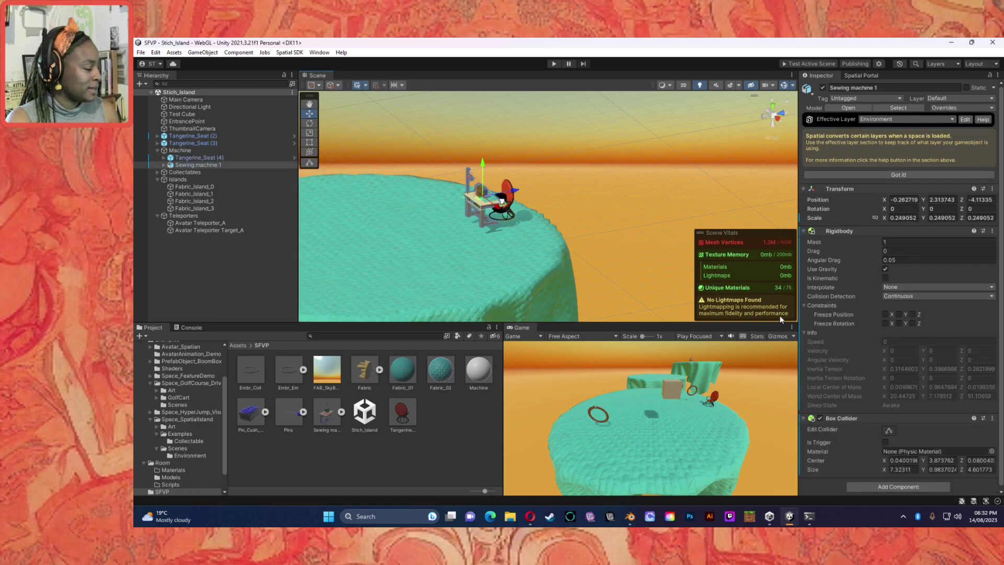
scroll(862, 357, "down", 1)
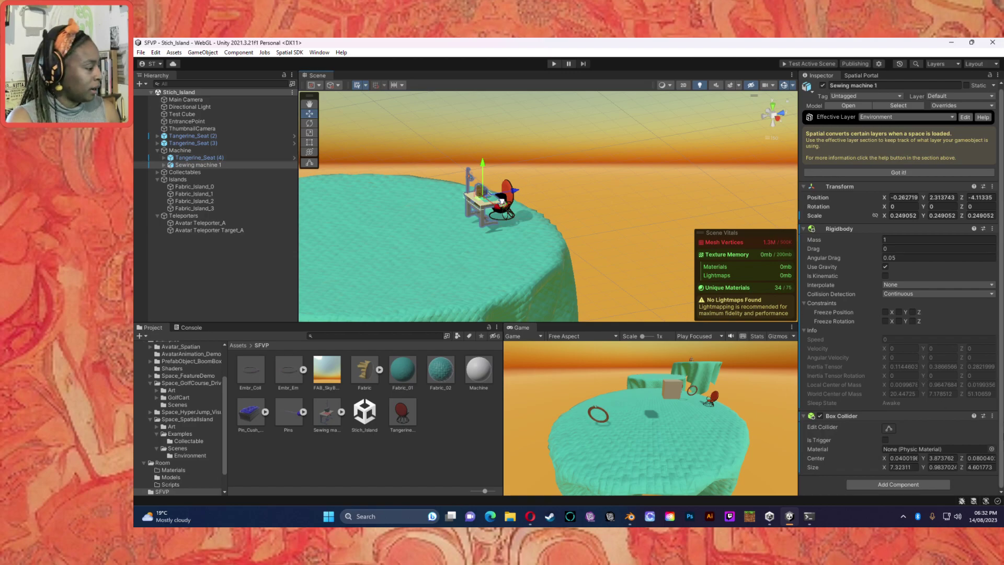
Copy the Box Collider of Sewing machine 1 and paste it as a new component on its tABLE part.
left_click(994, 418)
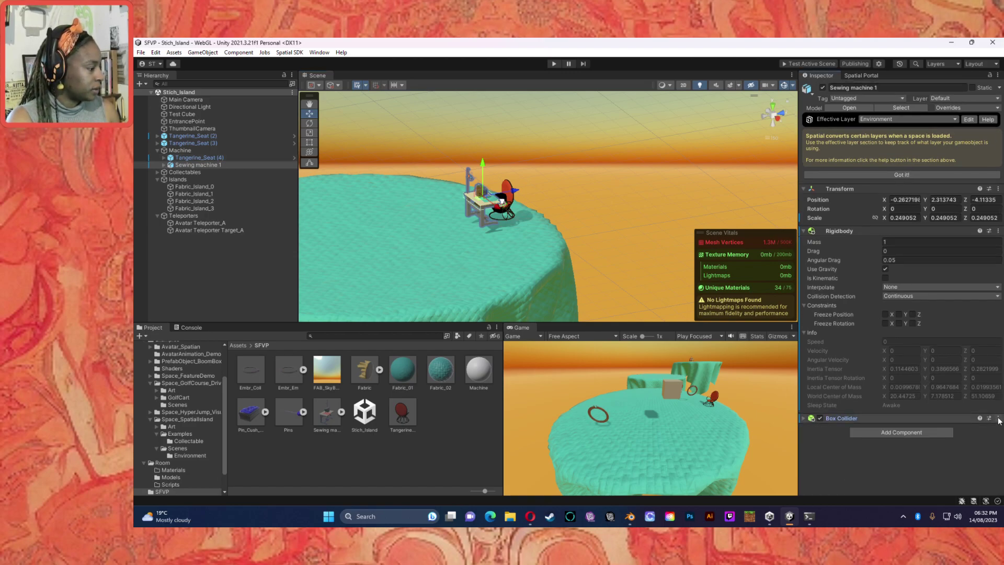
left_click(999, 421)
left_click(229, 271)
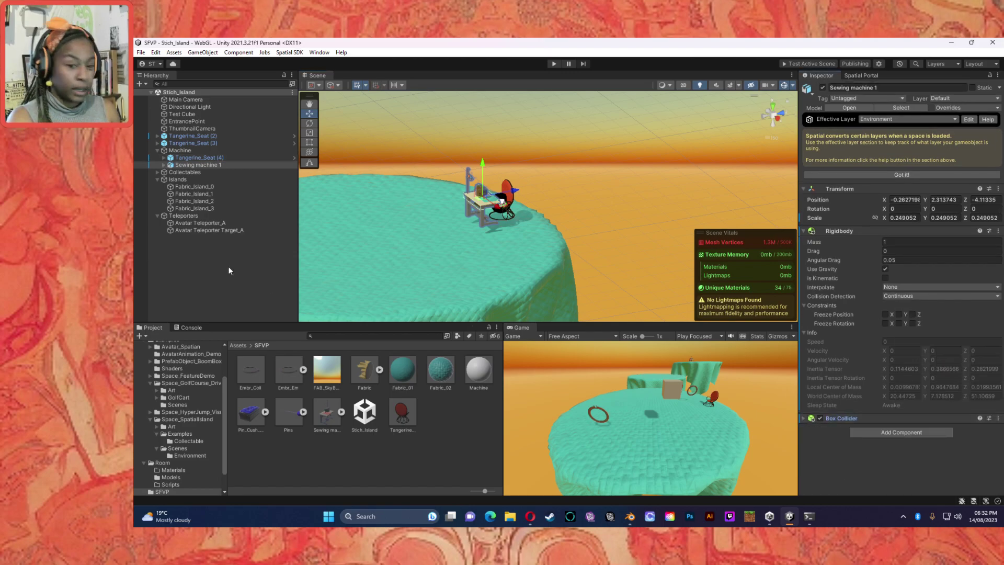
left_click(164, 166)
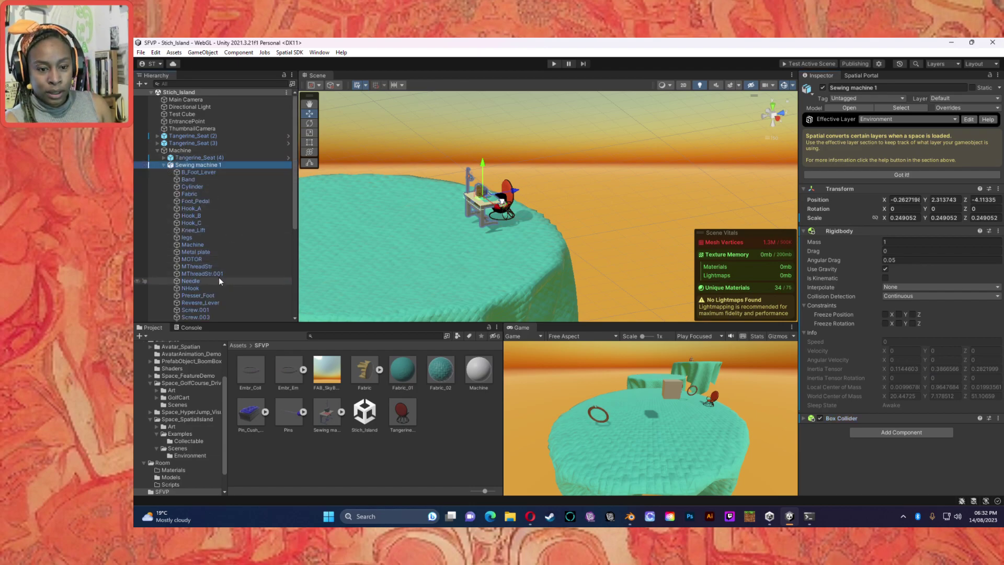
scroll(208, 293, "down", 3)
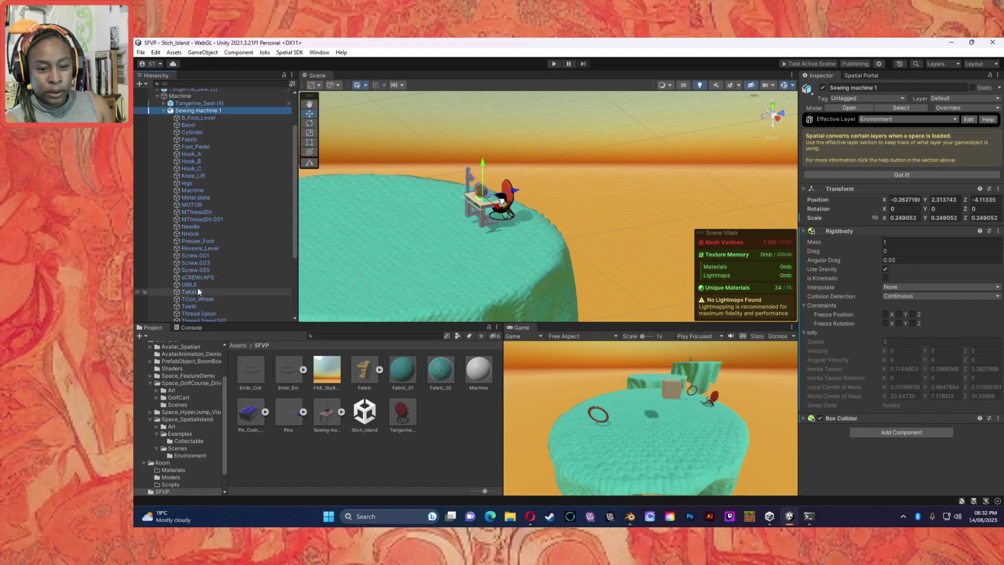
left_click(196, 284)
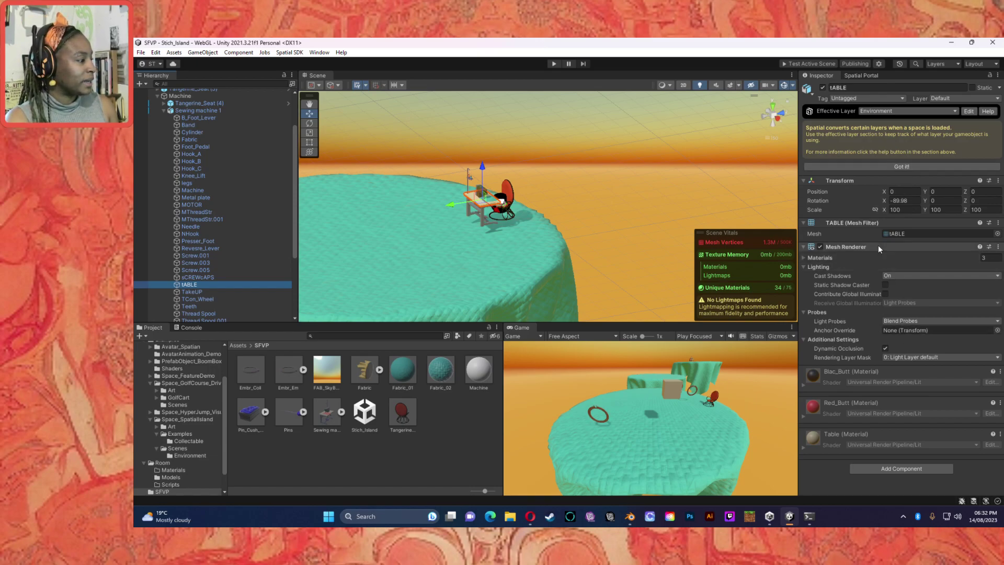
left_click(997, 246)
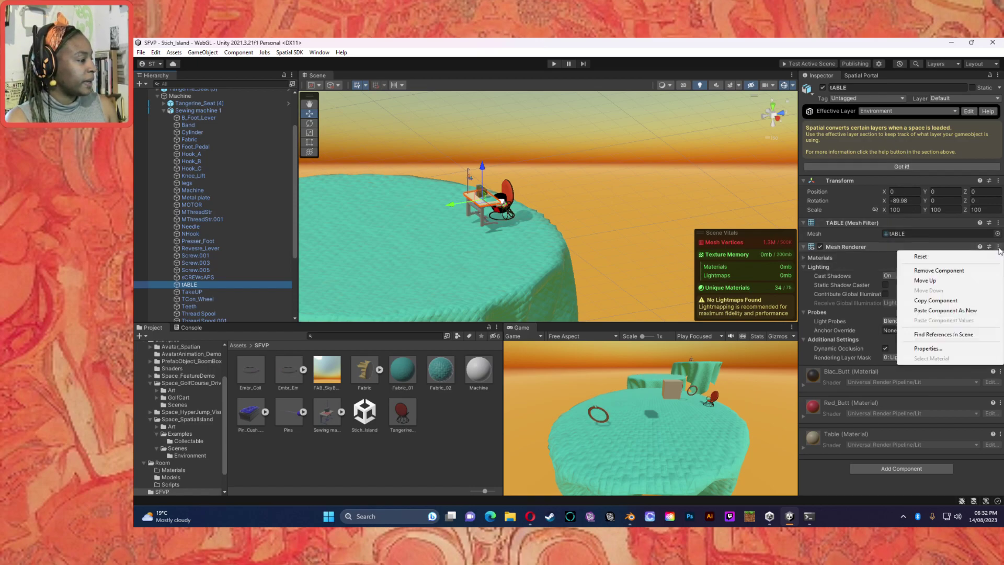
left_click(943, 311)
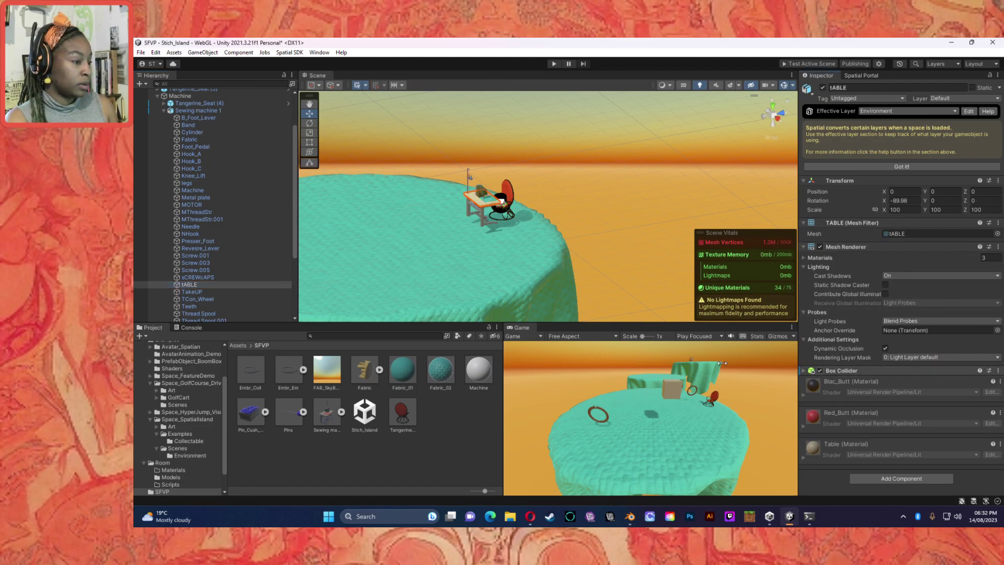
Check the overrides of Sewing machine 1 and stretch its Box Collider down to the table's feet, about 4.67 high.
left_click(188, 111)
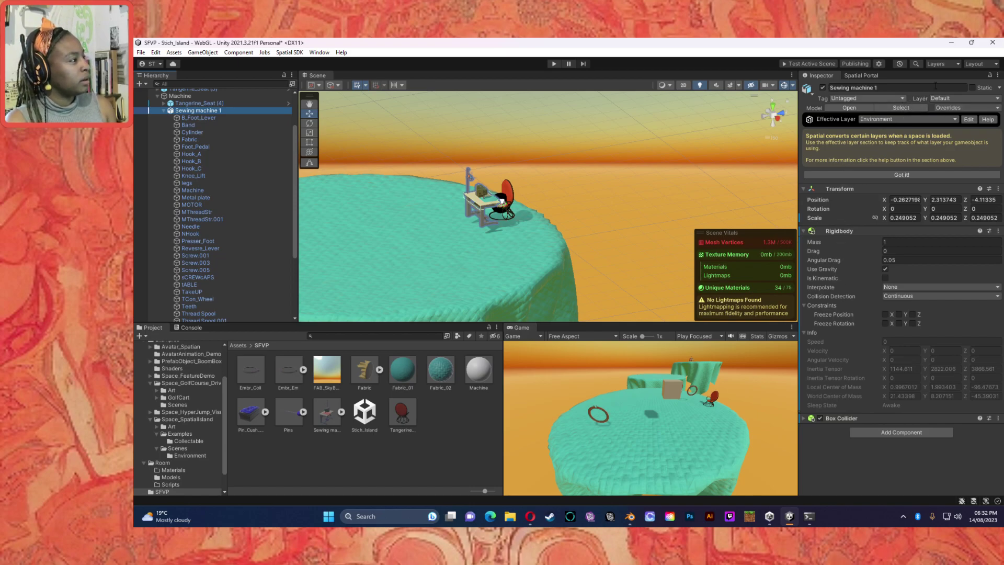
left_click(949, 108)
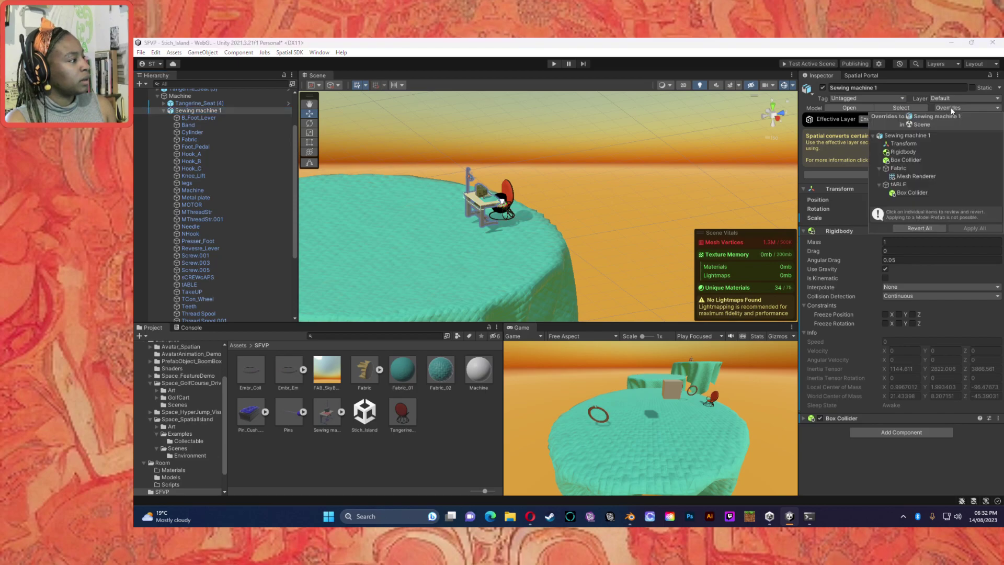
left_click(950, 109)
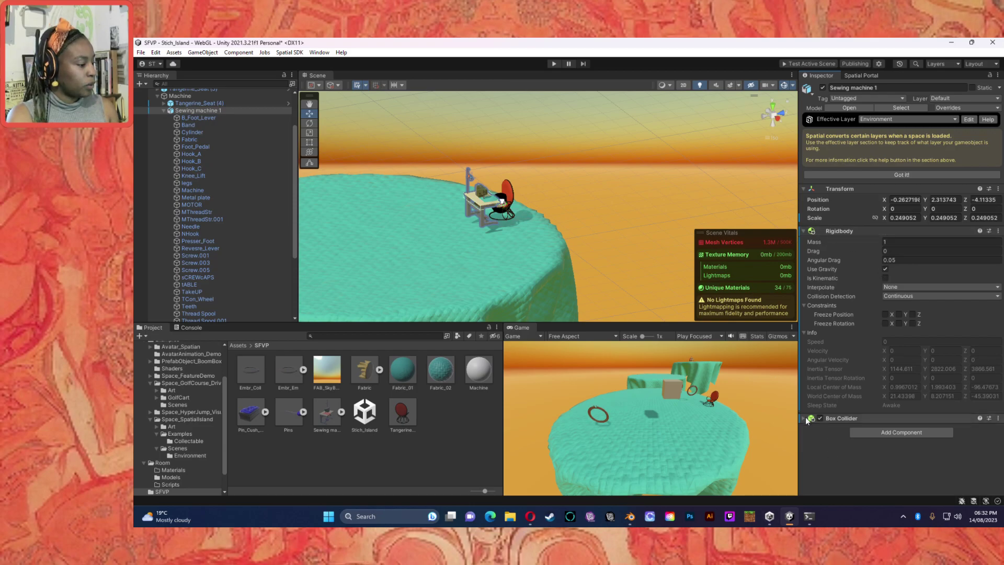
left_click(860, 418)
left_click(888, 431)
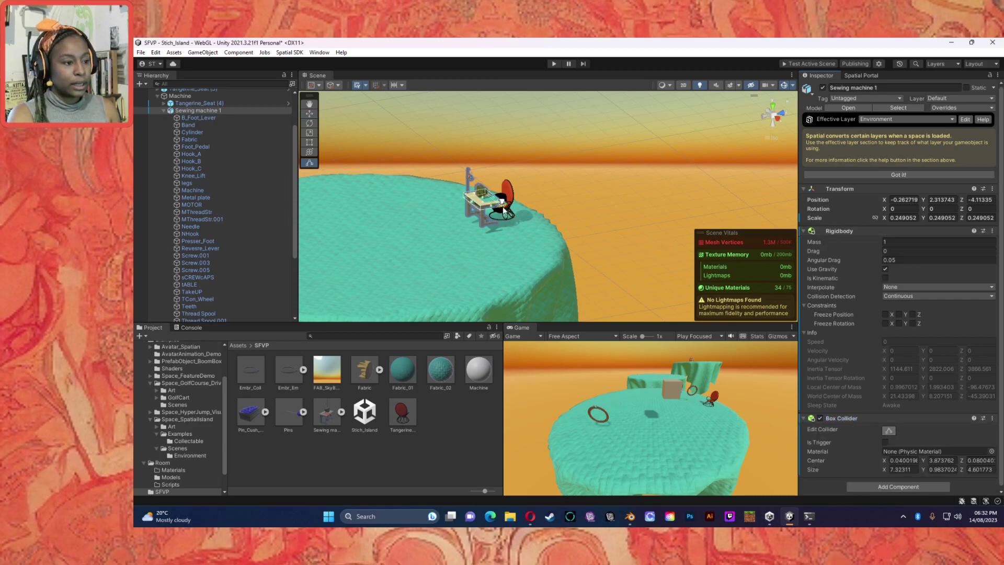
left_click_drag(482, 204, 485, 224)
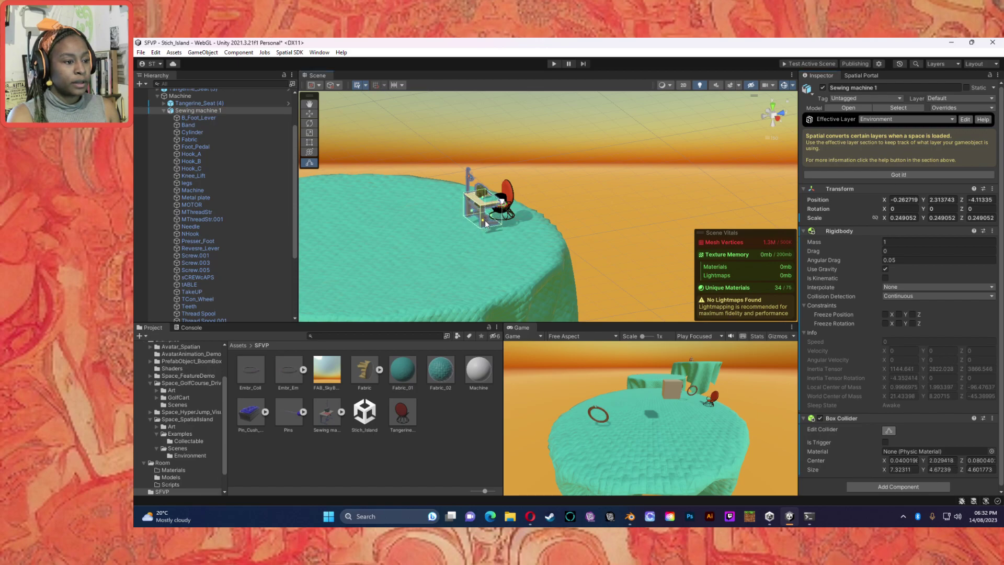
Shrink the Box Collider in side view to fit only the table's feet, about 0.57 high and 3.77 deep.
left_click(779, 118)
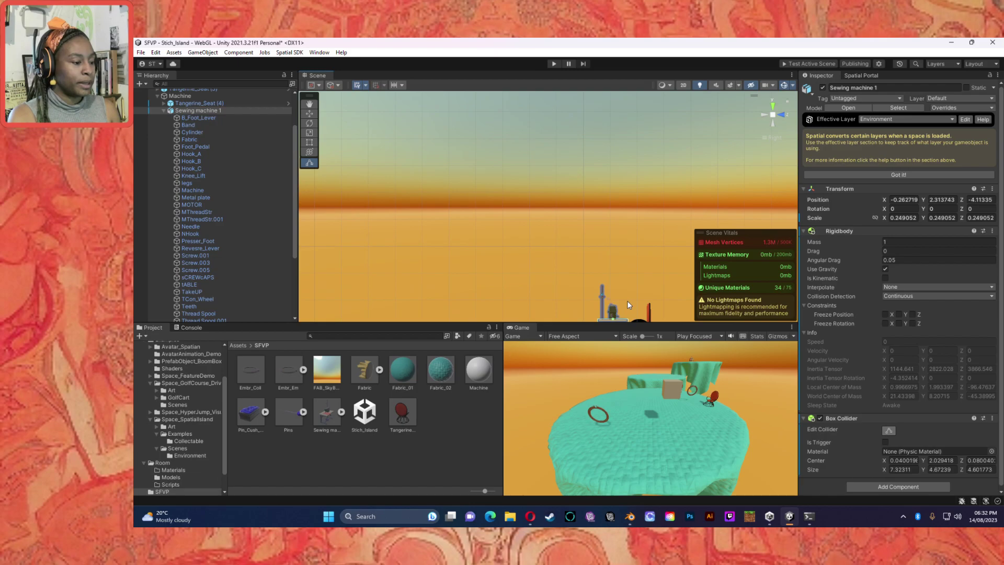
key("f")
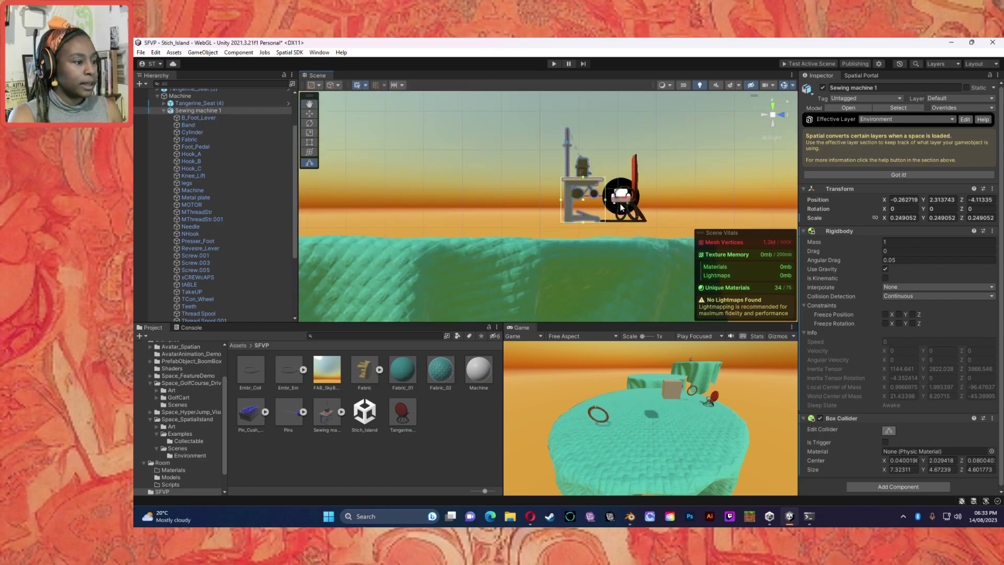
scroll(627, 217, "up", 3)
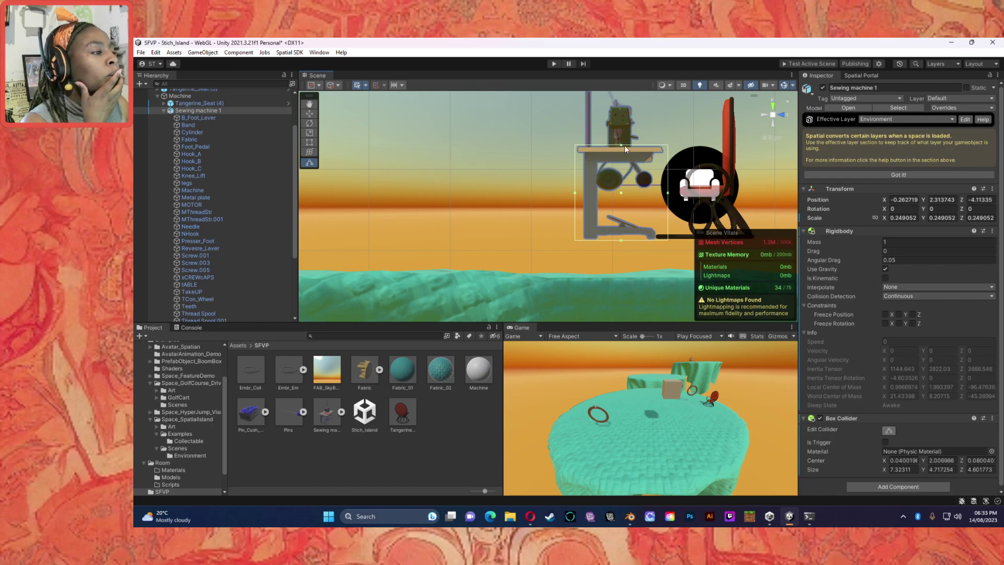
left_click_drag(621, 148, 657, 237)
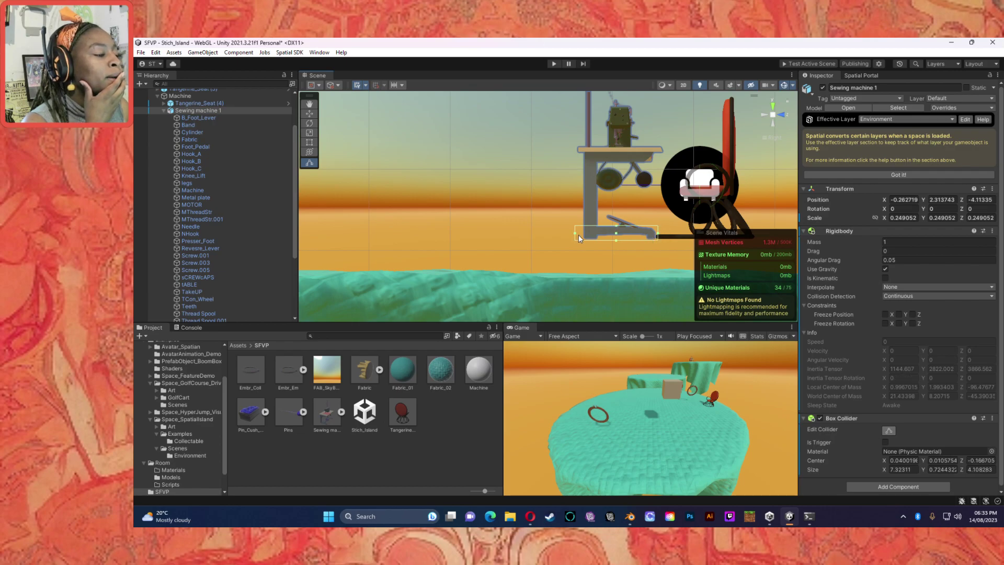
left_click_drag(575, 233, 582, 233)
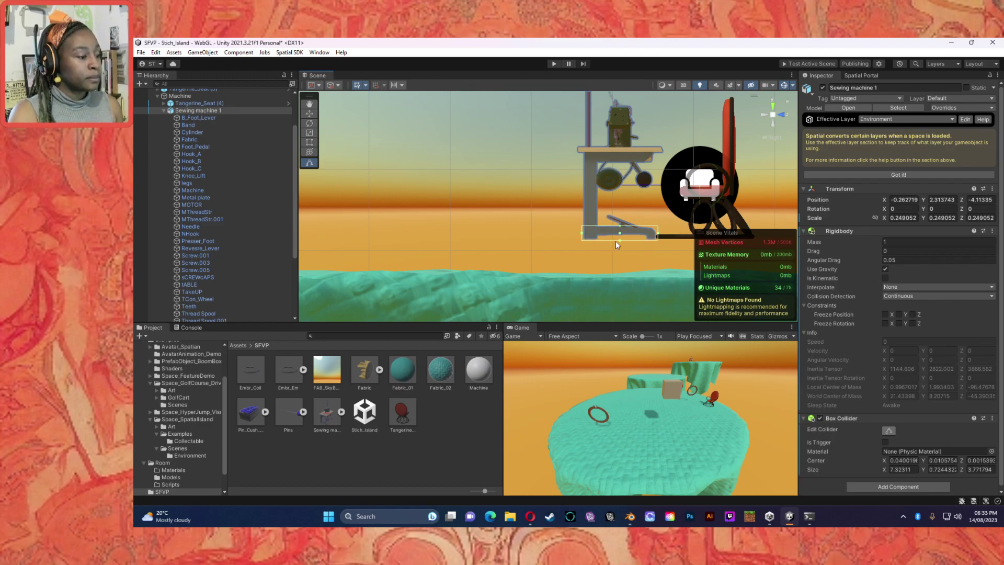
left_click_drag(620, 238, 616, 225)
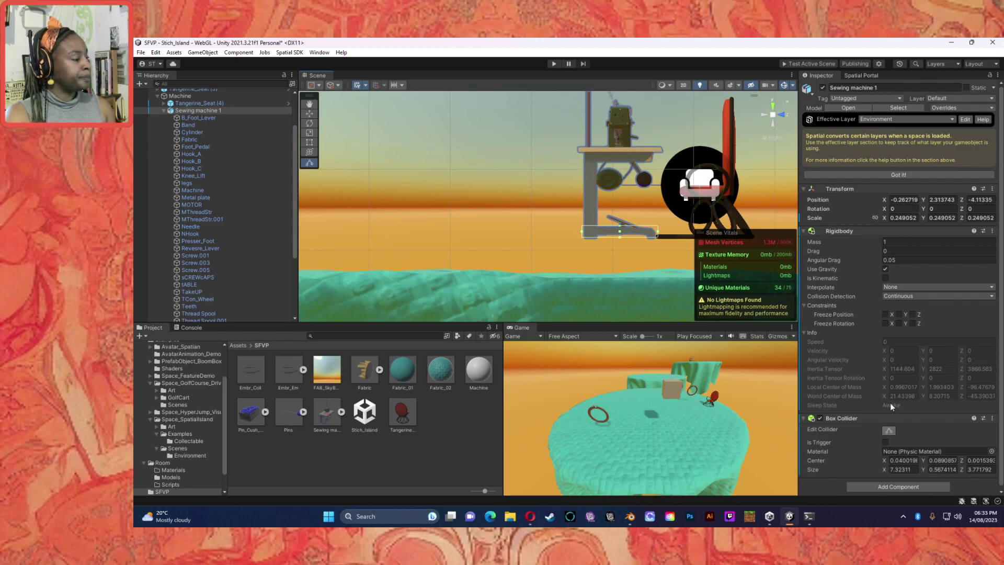
Review the overrides of Sewing machine 1 again and unpack its prefab completely.
left_click(863, 231)
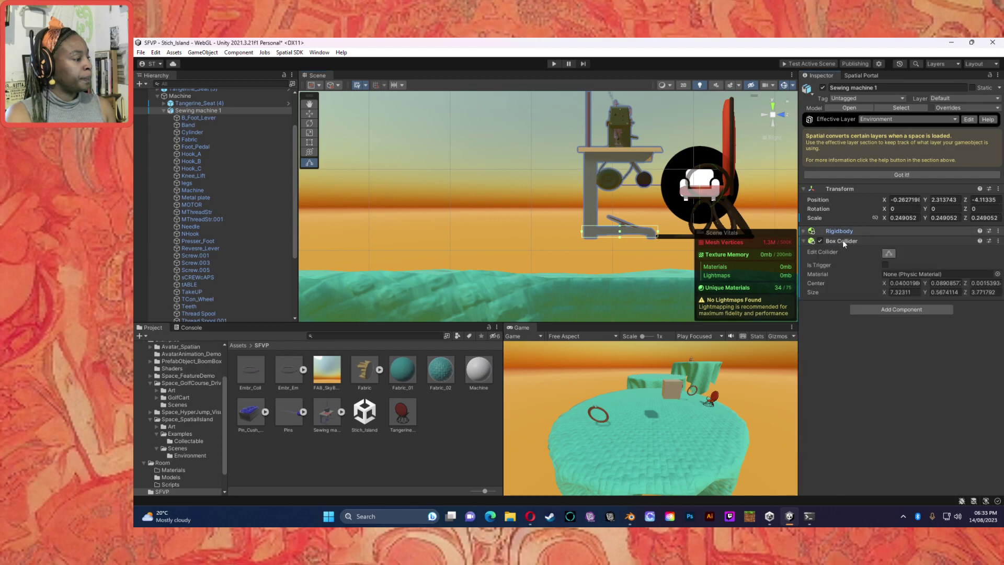
left_click(967, 108)
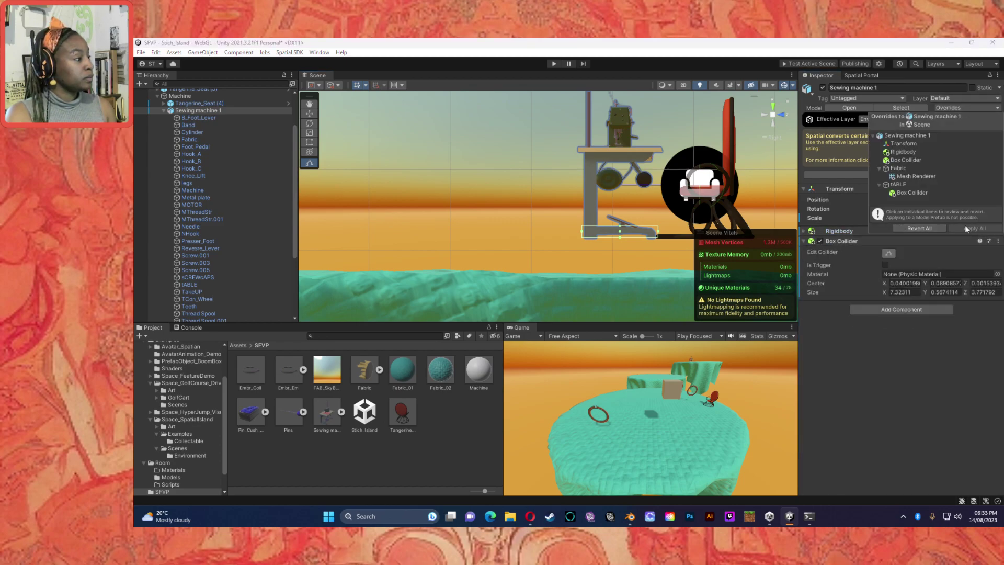
right_click(217, 109)
mouse_move(291, 223)
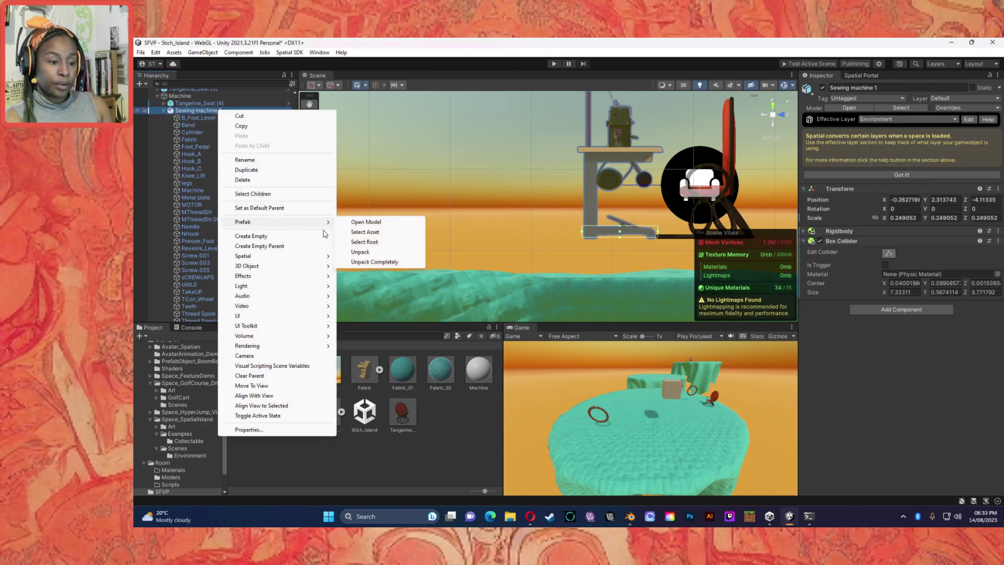
left_click(365, 260)
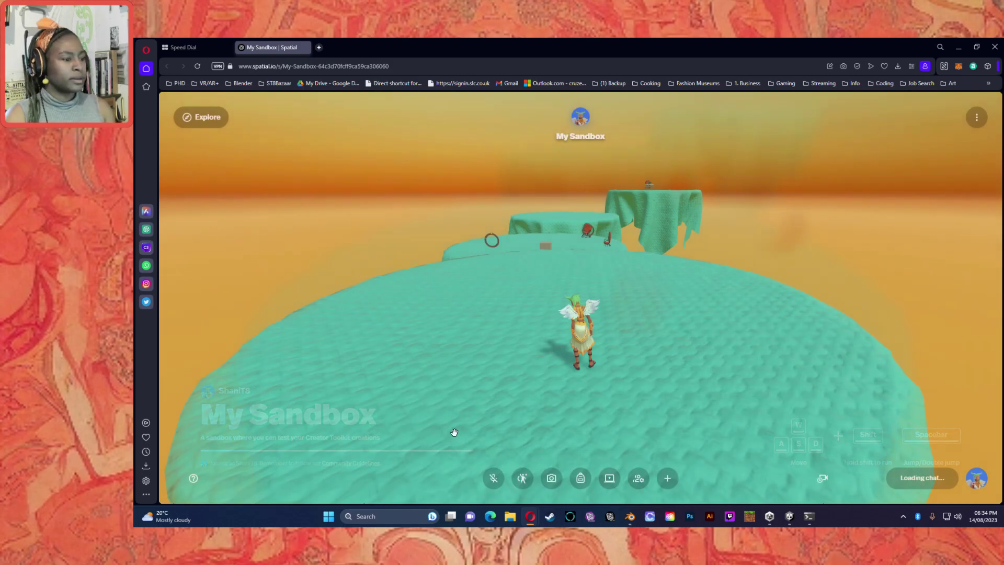
In the Spatial sandbox, walk the avatar across the first island and get it onto the tall island with the sewing machine.
left_click_drag(571, 385, 561, 387)
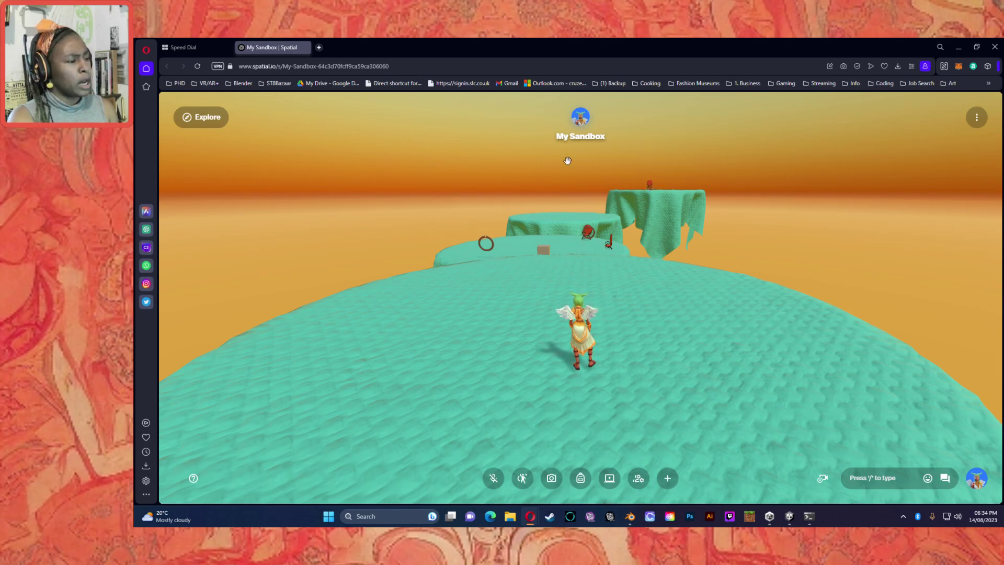
key("w")
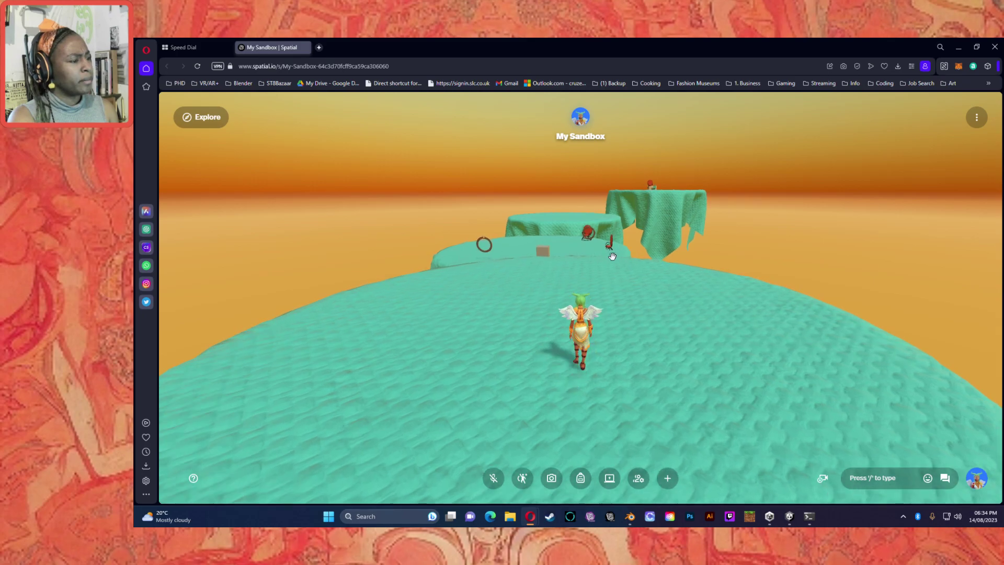
key("w")
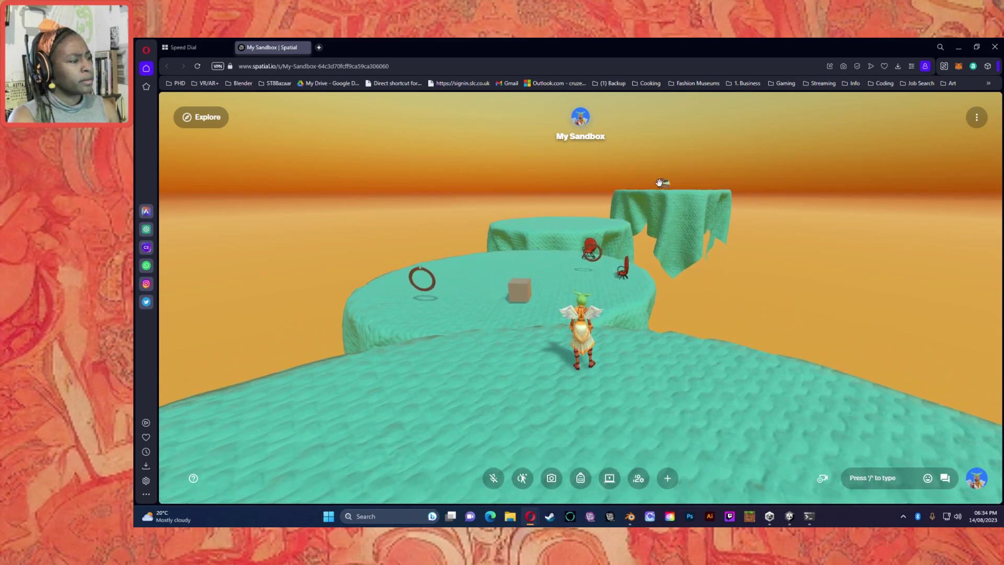
key("w")
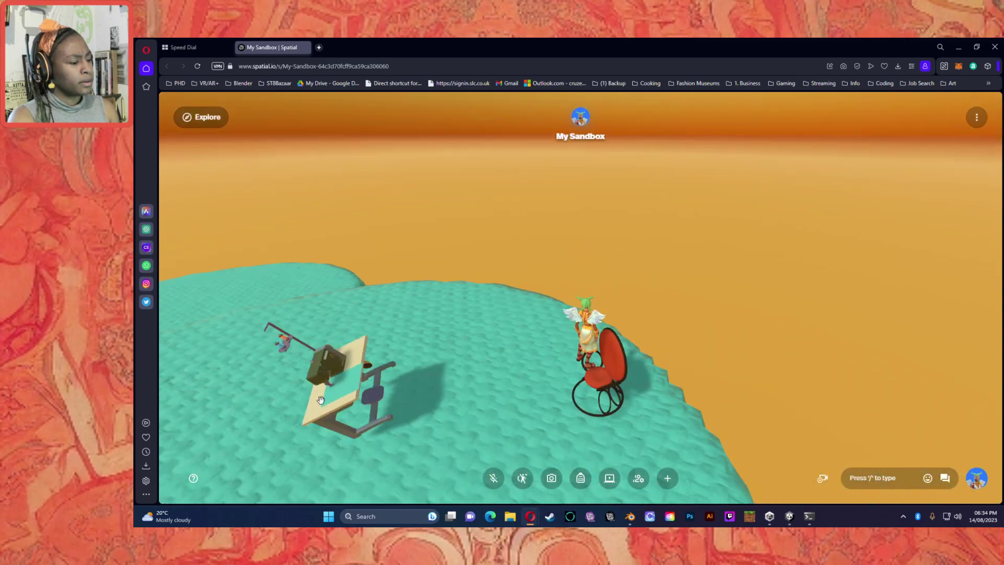
key("w")
Examine the sewing machine table and red chair from around the tall island, and close the sandbox page.
left_click_drag(331, 349, 160, 390)
left_click_drag(632, 227, 306, 290)
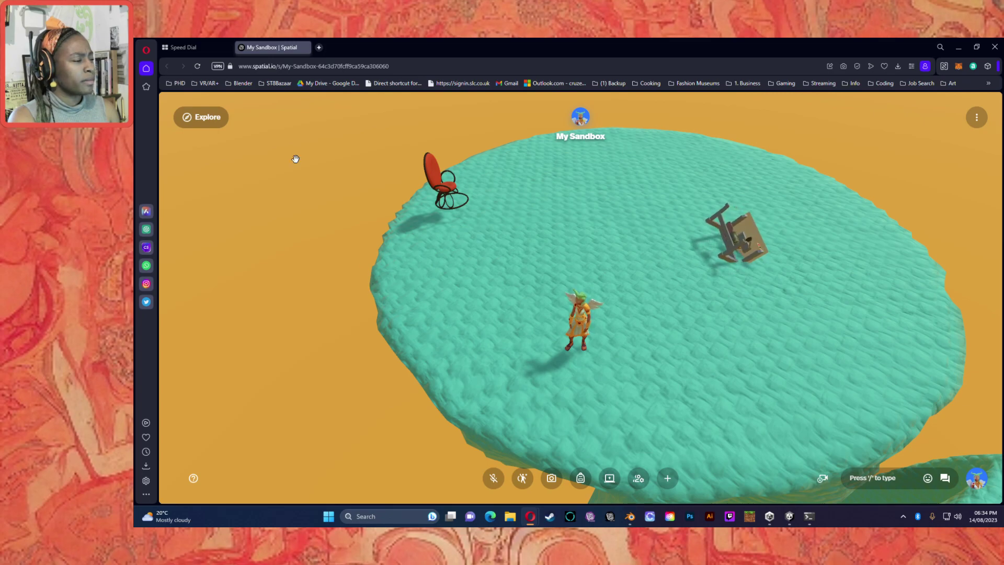
left_click(304, 47)
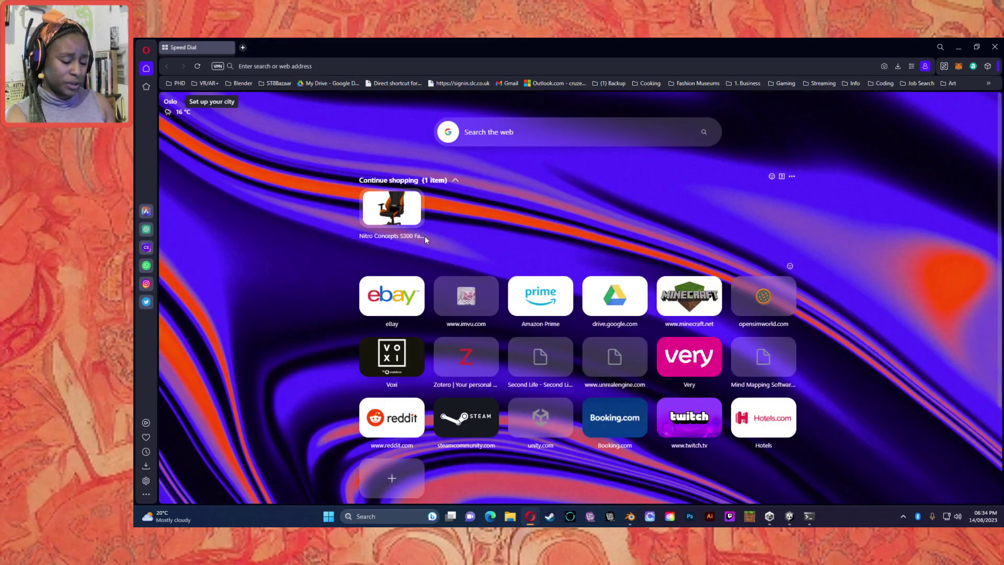
Switch to Unity, remove the Rigidbody component from Sewing machine 1 in the Machine group, and save the scene.
key("alt+Tab")
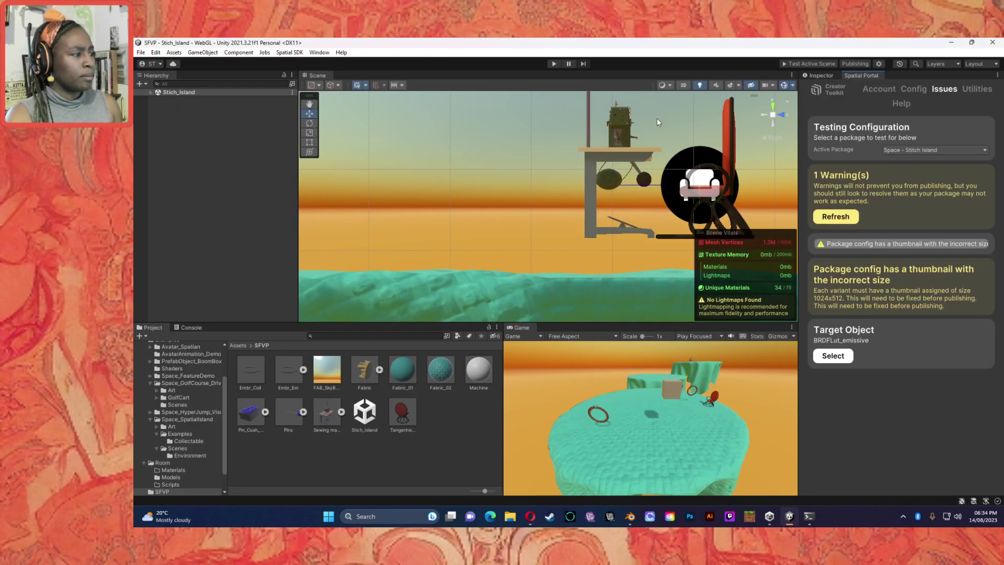
left_click(826, 77)
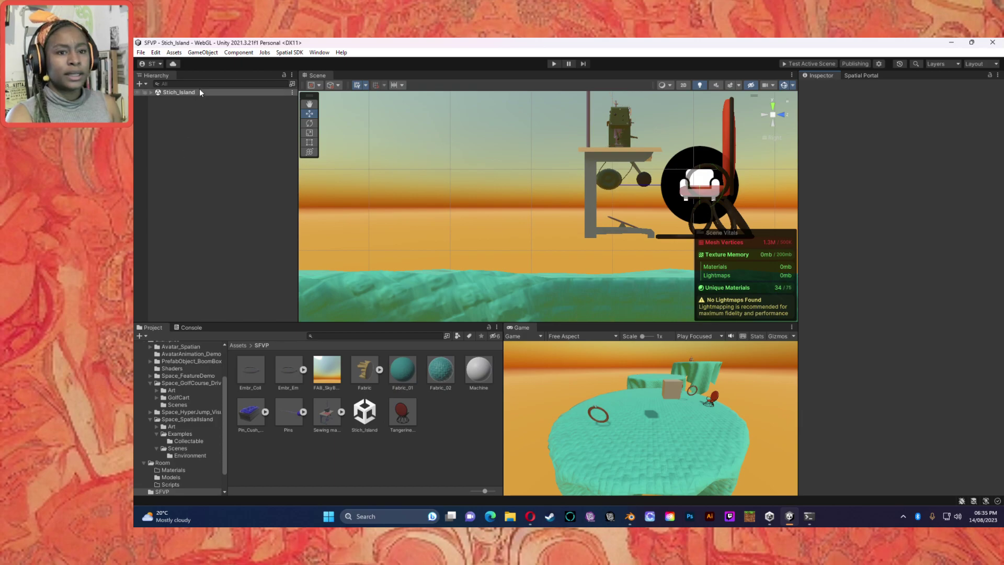
left_click(150, 92)
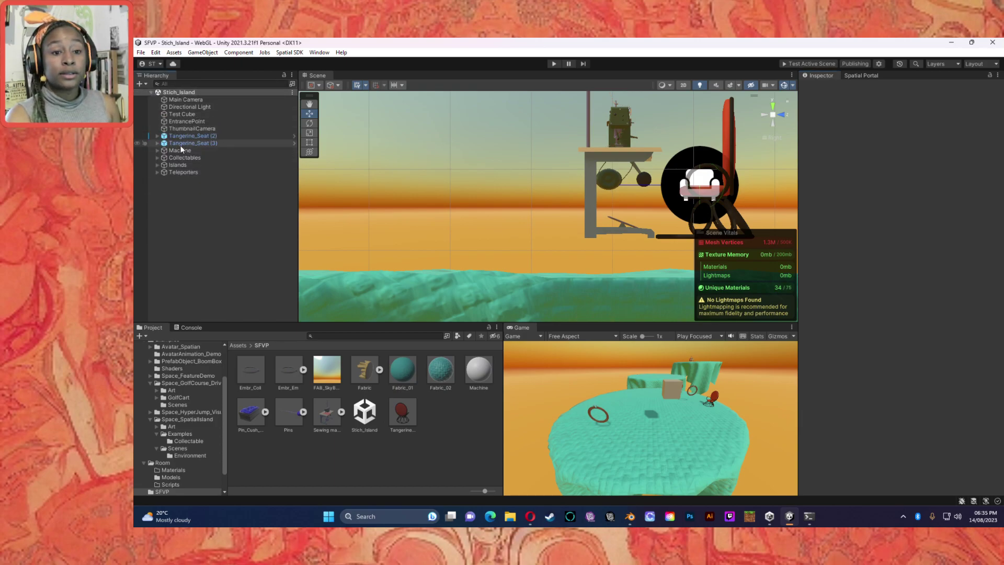
left_click(180, 144)
left_click(178, 150)
left_click(158, 150)
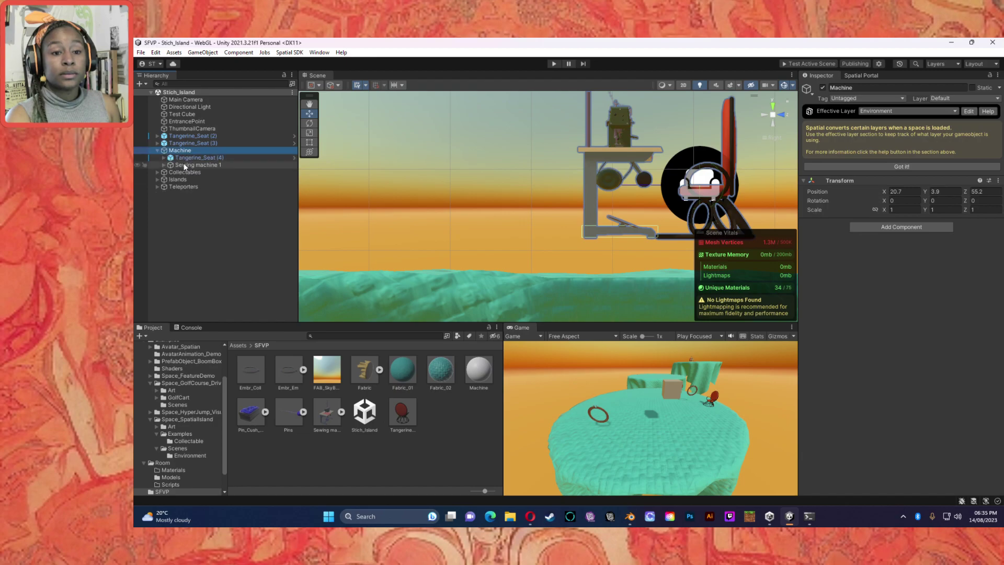
left_click(198, 164)
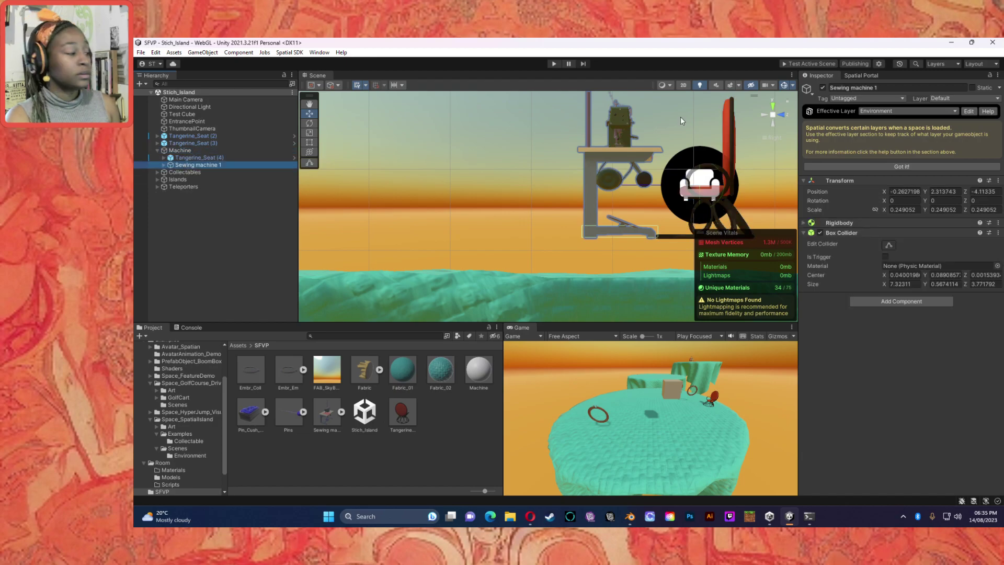
left_click(824, 223)
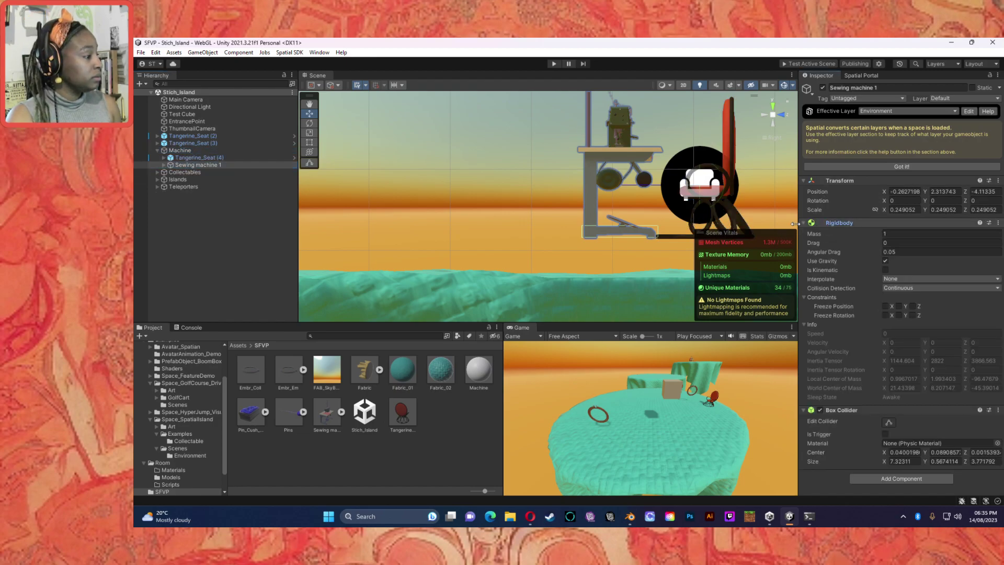
left_click(999, 223)
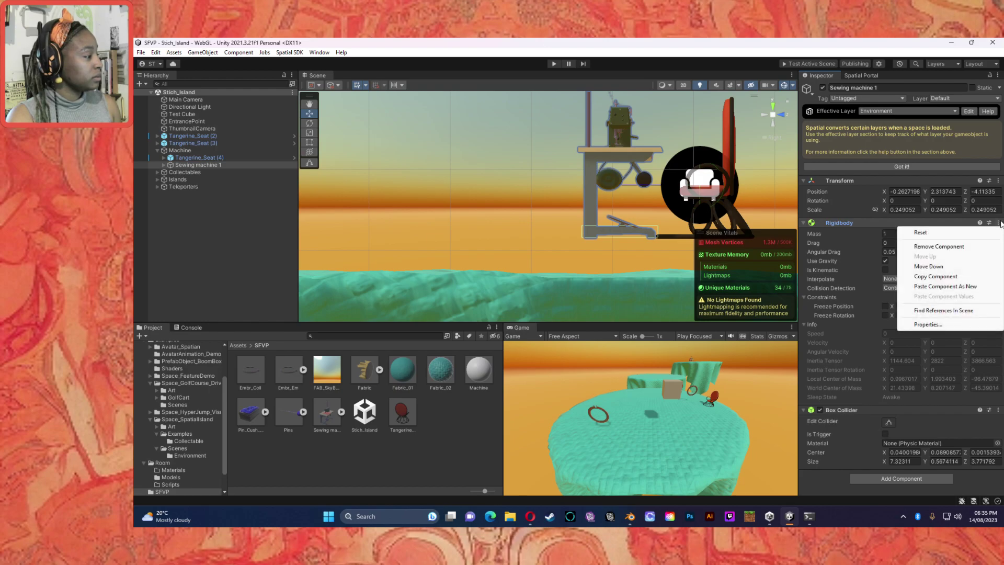
left_click(922, 247)
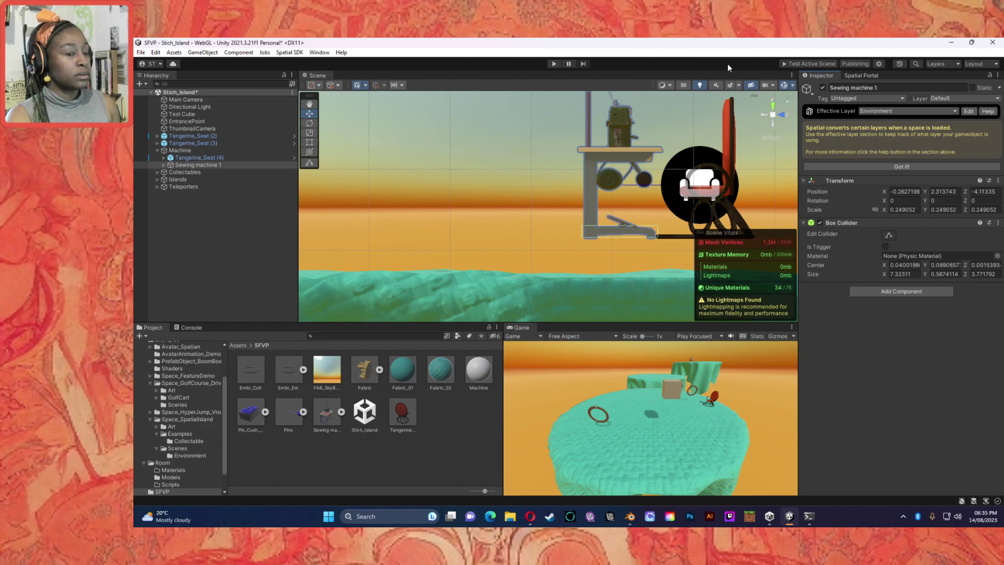
key("ctrl+s")
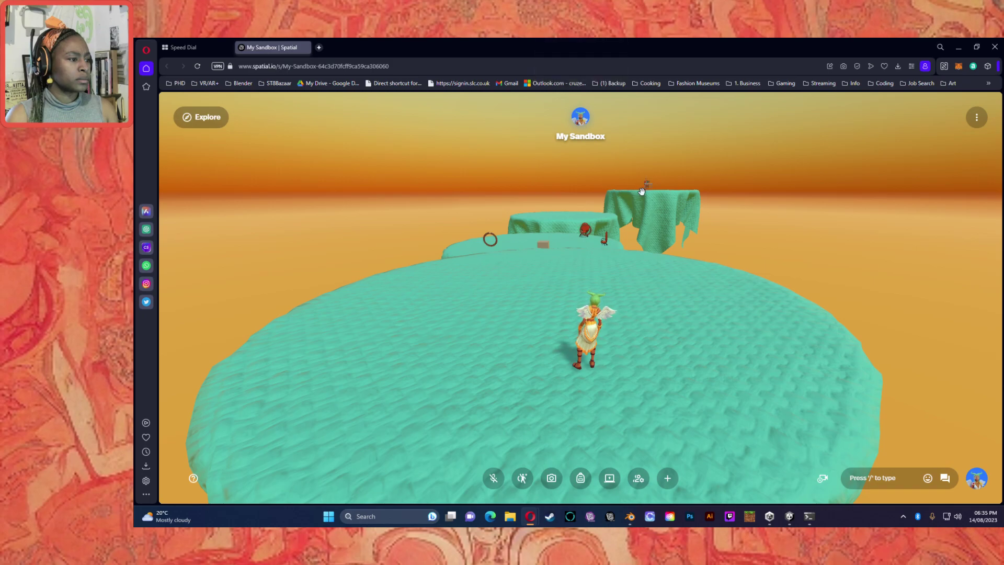
In the Spatial sandbox, send the avatar to the tall island and sit it on the red chair at the sewing machine.
double_click(597, 214)
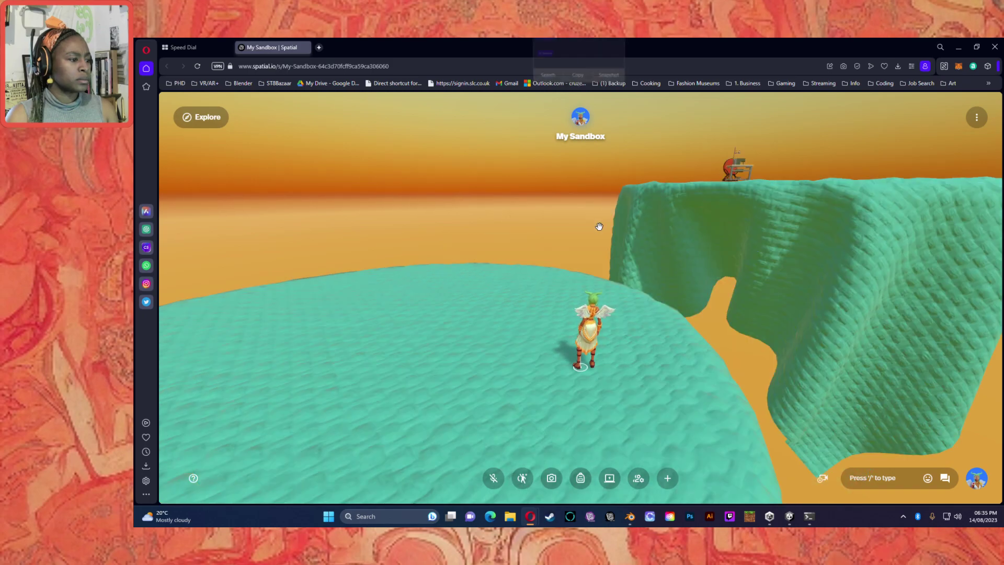
double_click(747, 178)
double_click(728, 171)
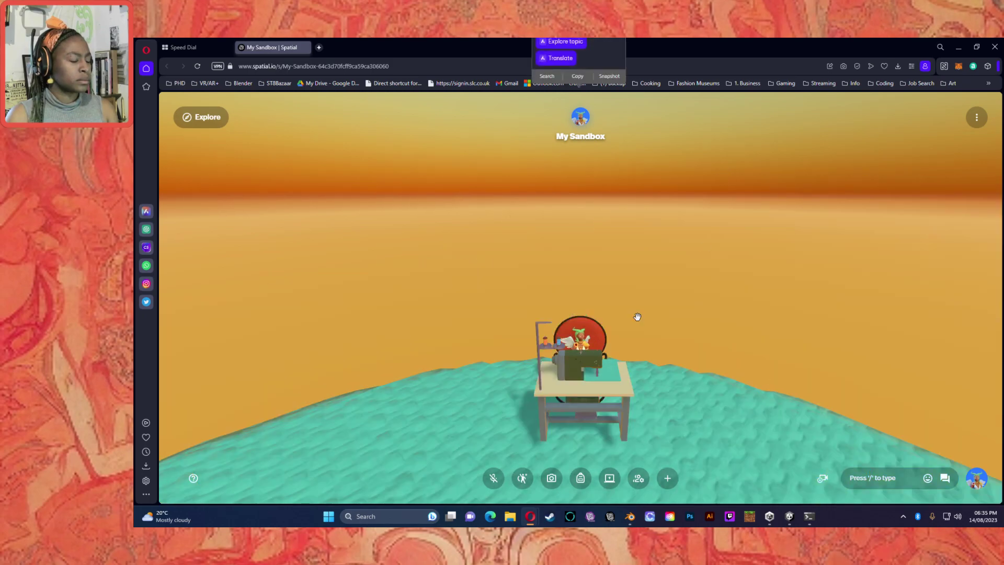
left_click_drag(648, 360, 491, 331)
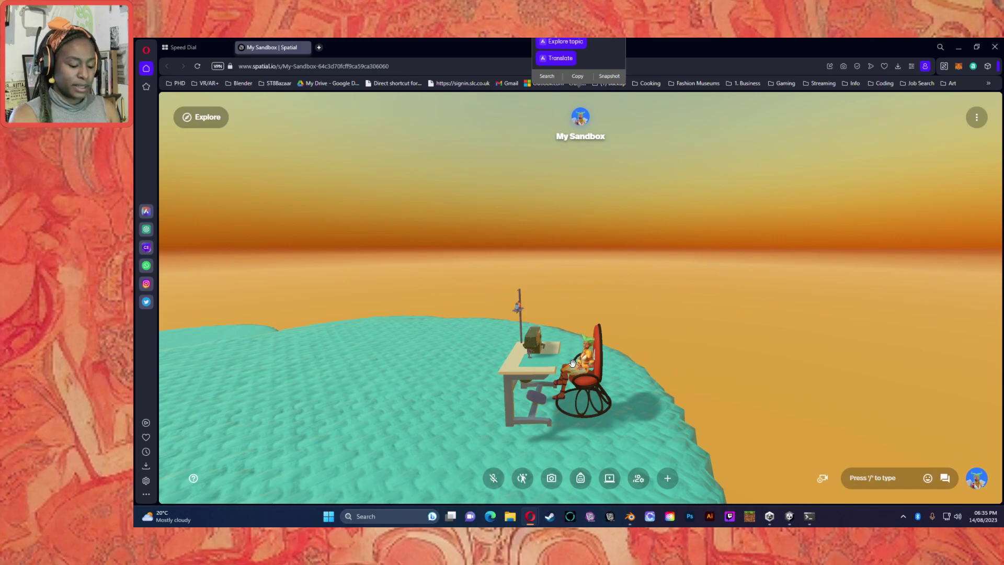
Walk and jump the avatar against the sewing machine table from several sides to test its collision, and close the sandbox page.
key("a")
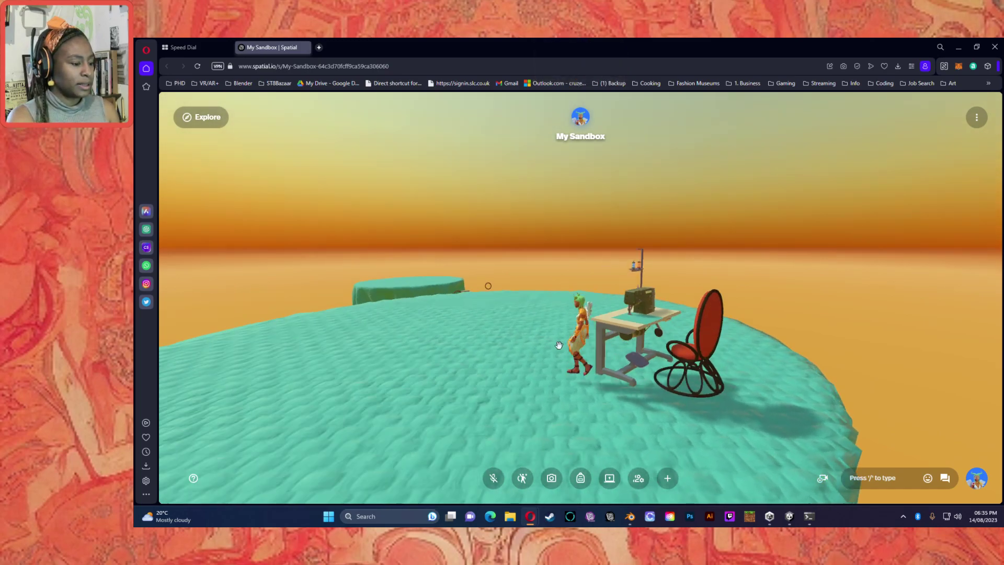
key("a")
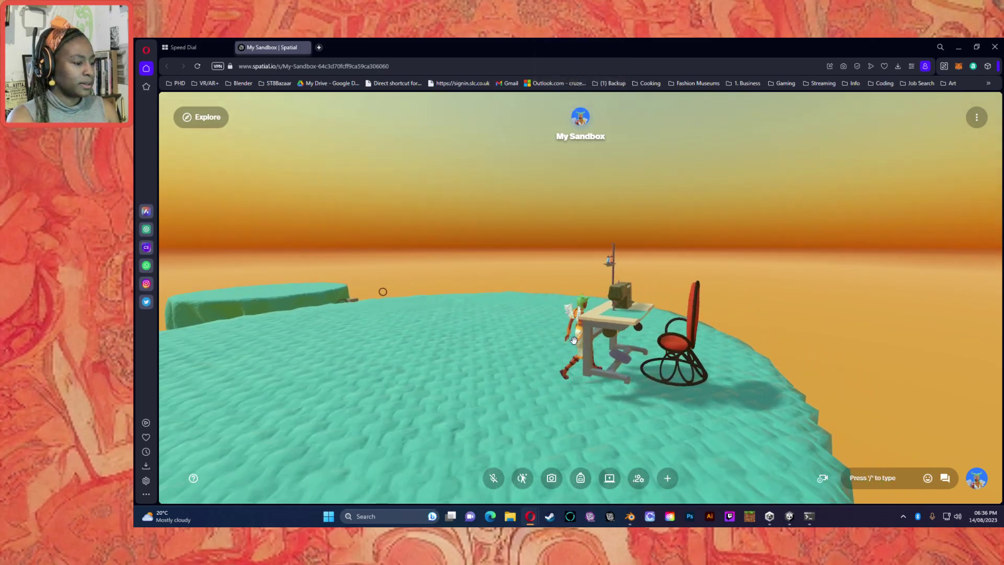
key("d")
key("w")
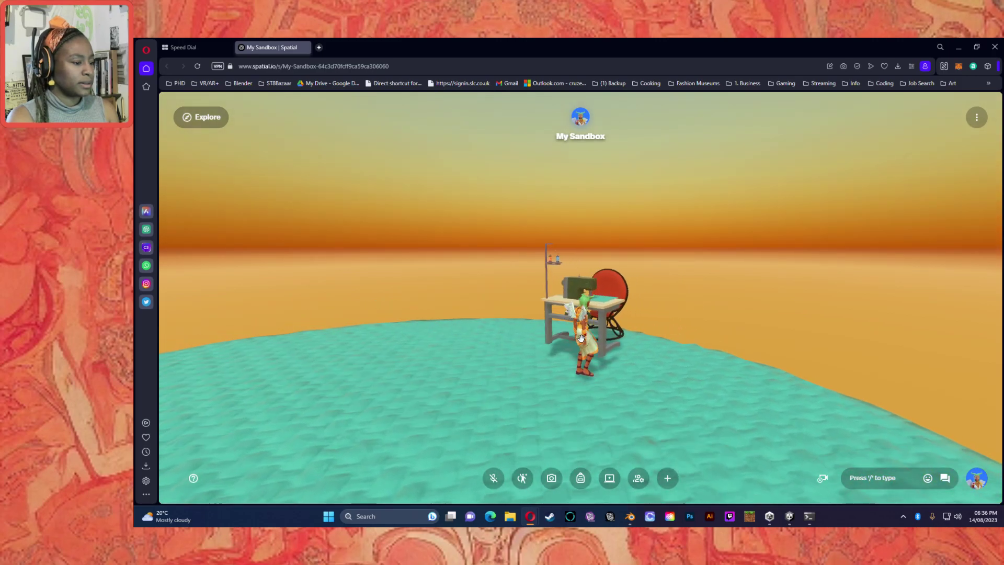
key("space")
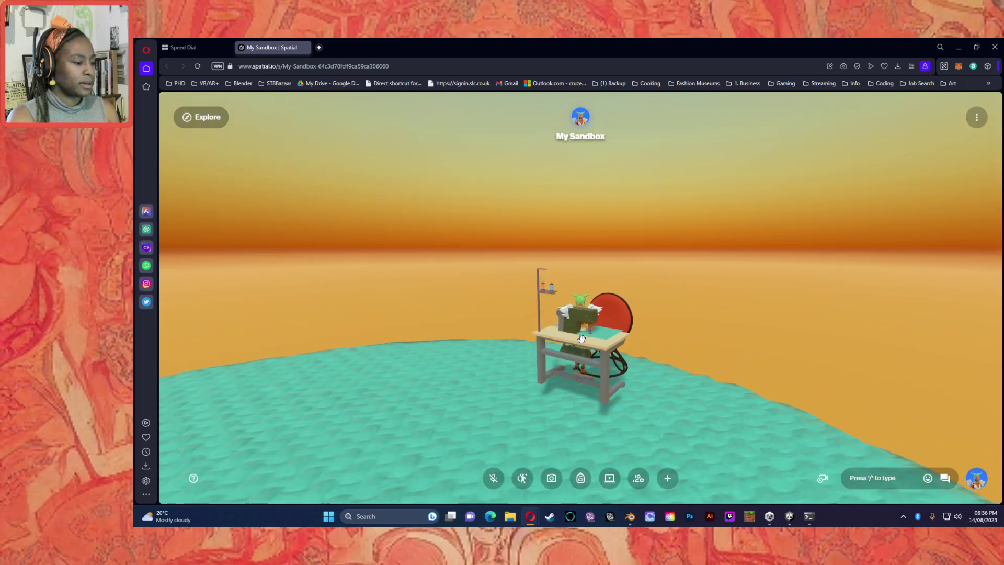
key("s")
key("w")
key("space")
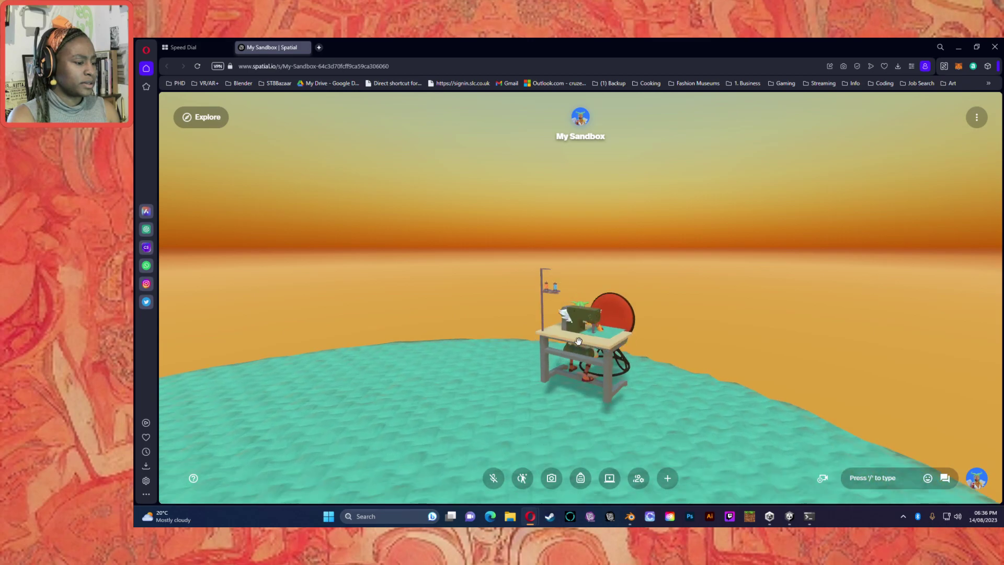
key("s")
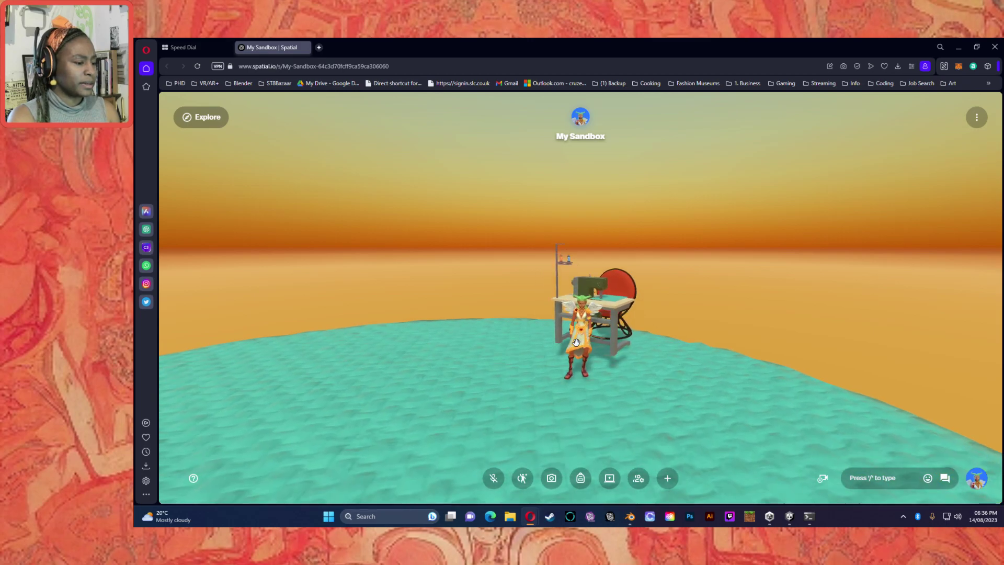
left_click_drag(586, 346, 251, 334)
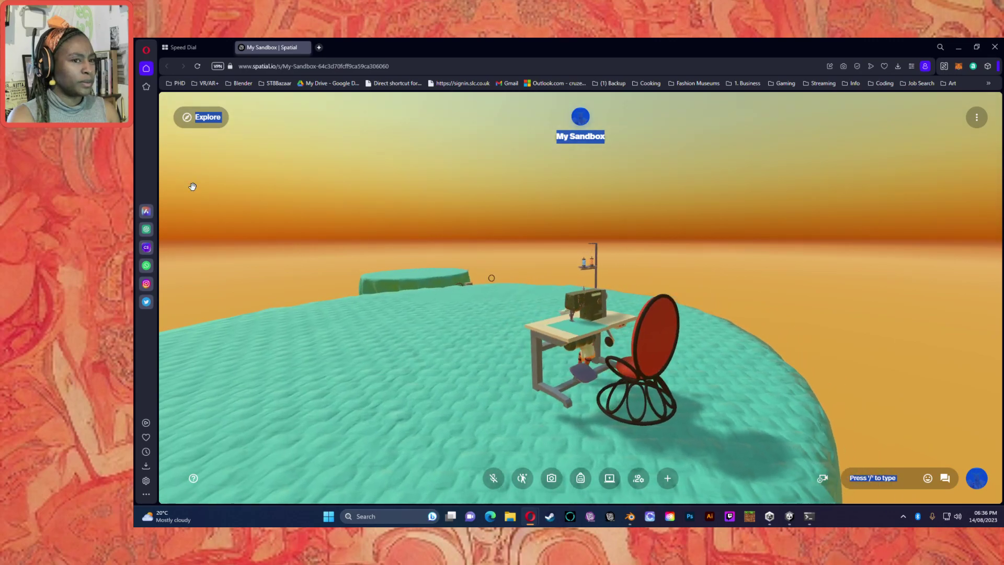
left_click(304, 48)
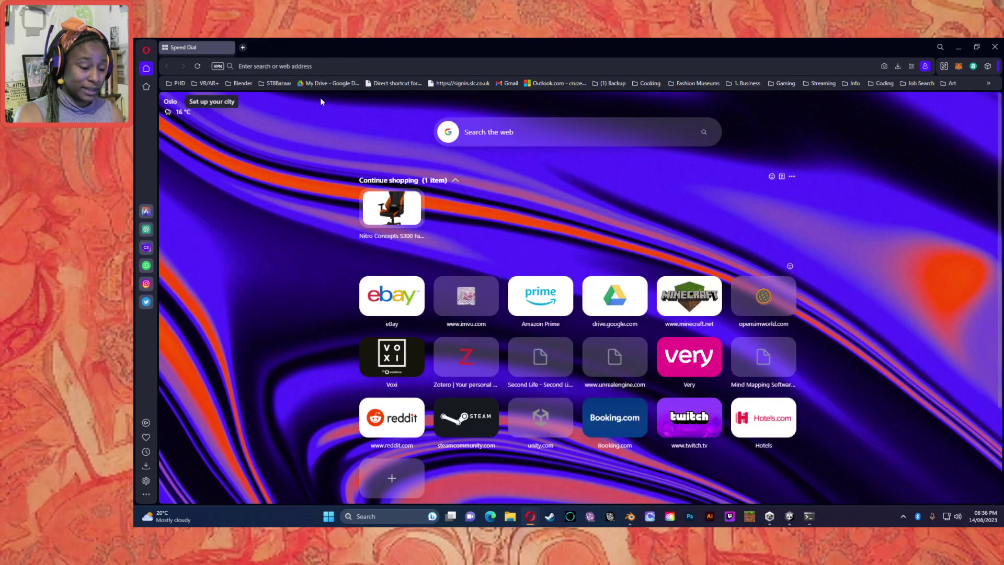
Switch to Unity and show the components of the tABLE part inside Sewing machine 1.
key("alt+Tab")
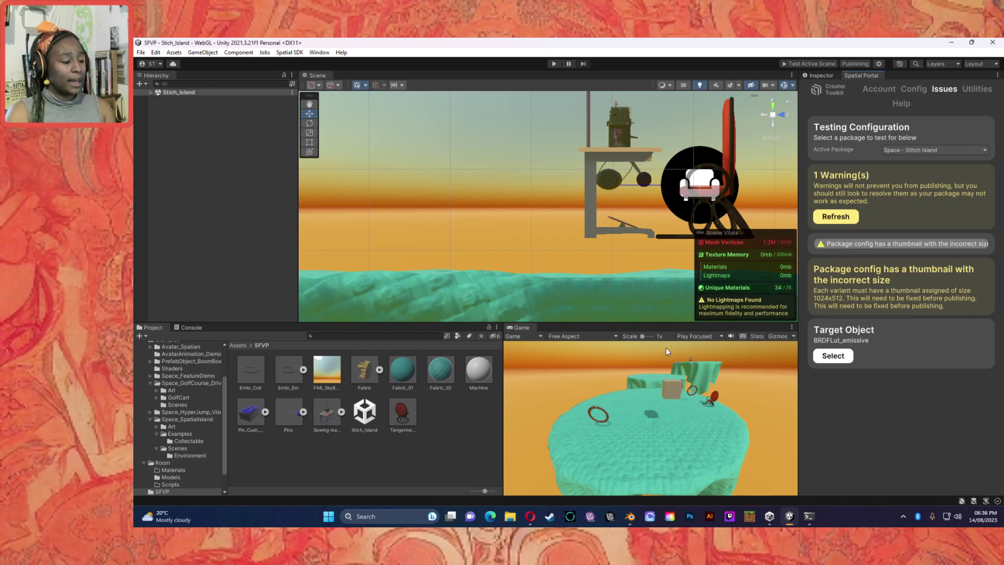
left_click(151, 92)
left_click(157, 150)
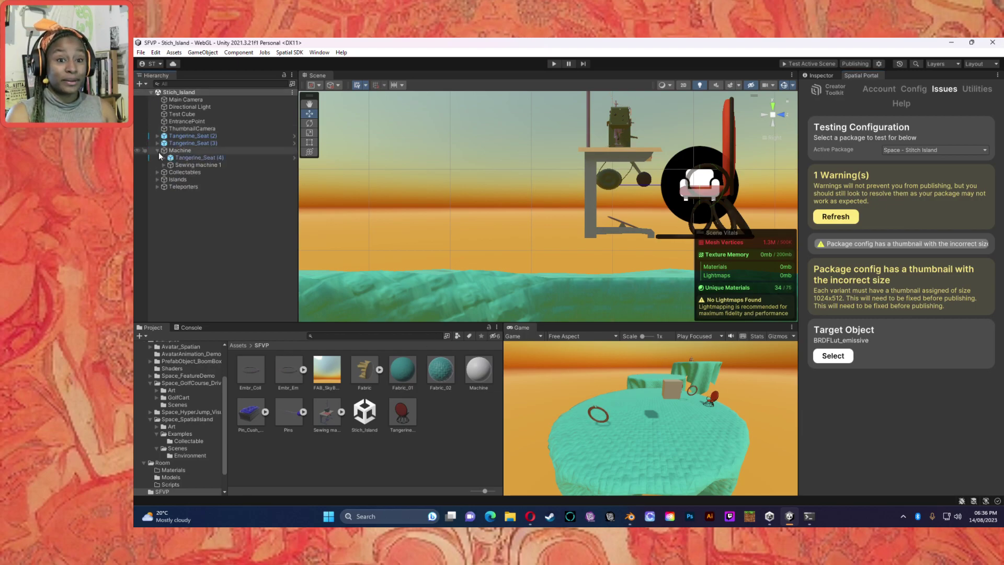
left_click(187, 165)
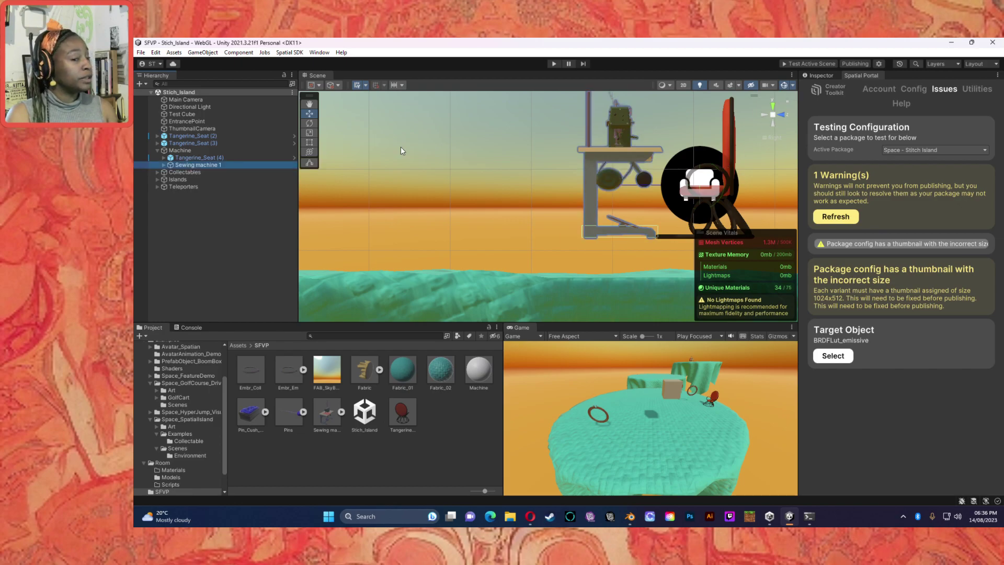
left_click(163, 164)
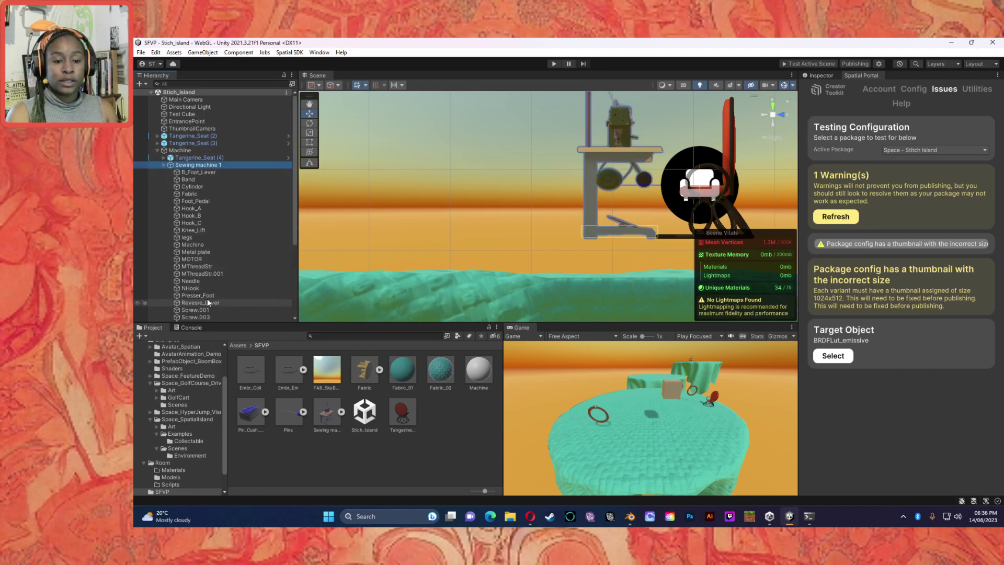
scroll(214, 289, "down", 2)
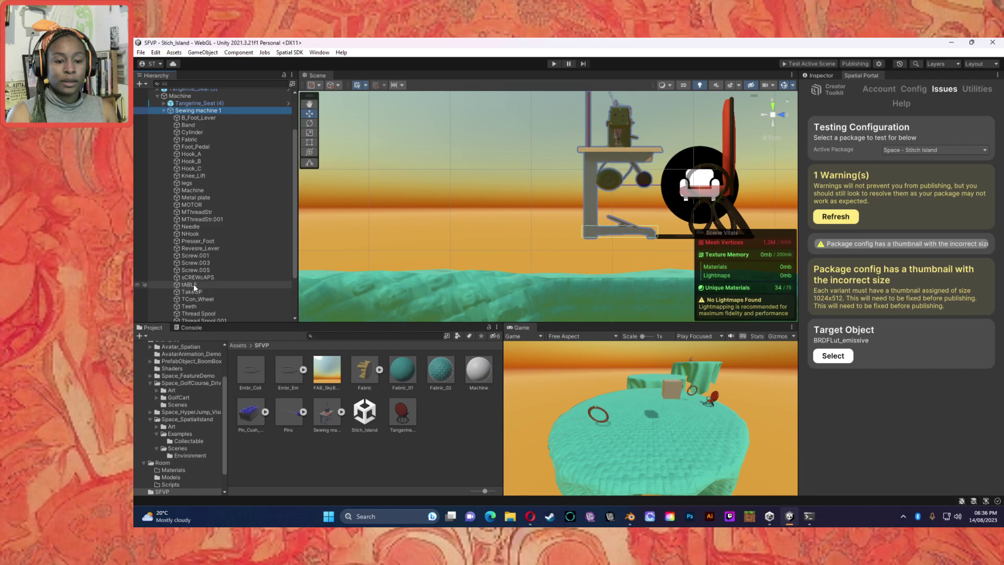
left_click(194, 284)
left_click(820, 77)
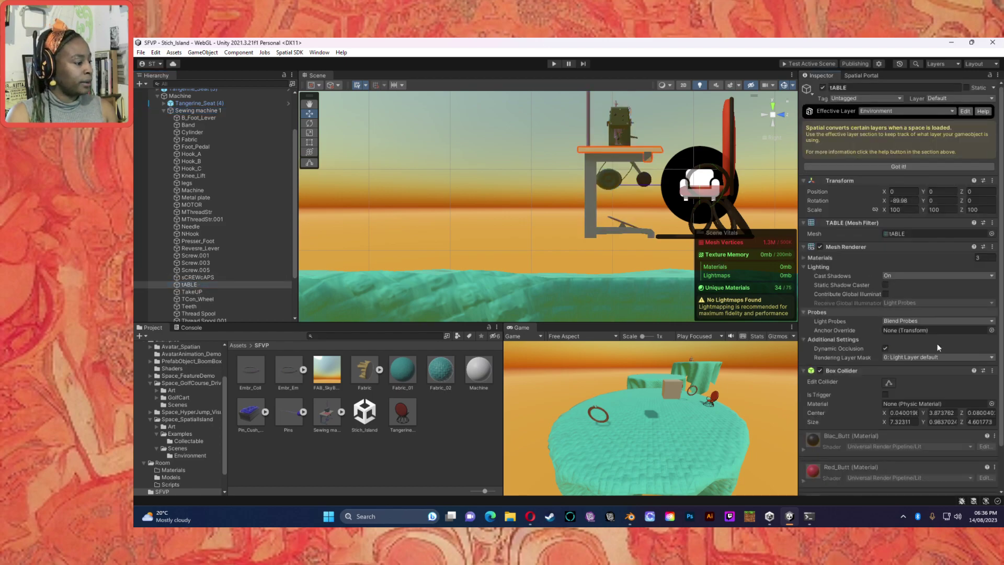
left_click(992, 371)
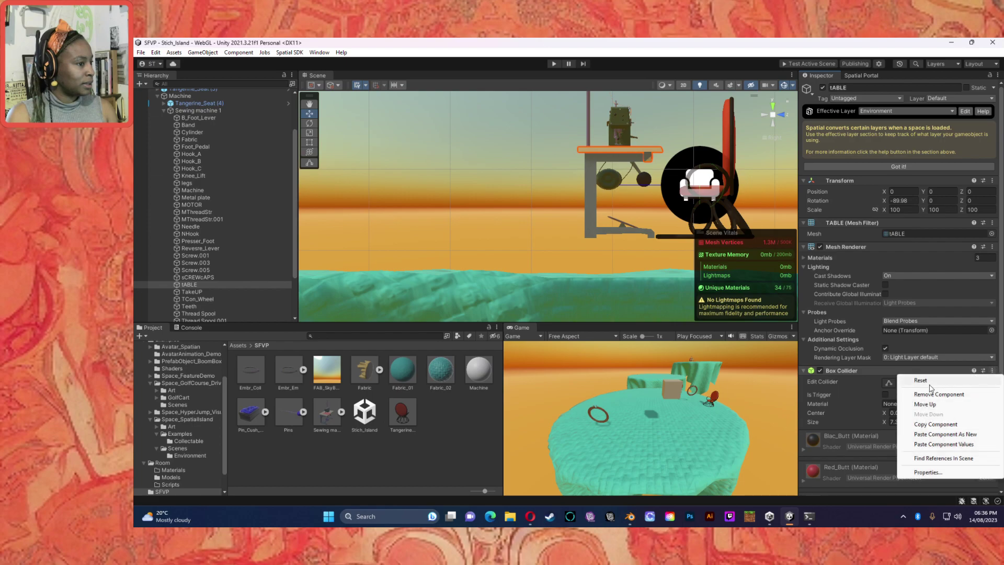
left_click(887, 384)
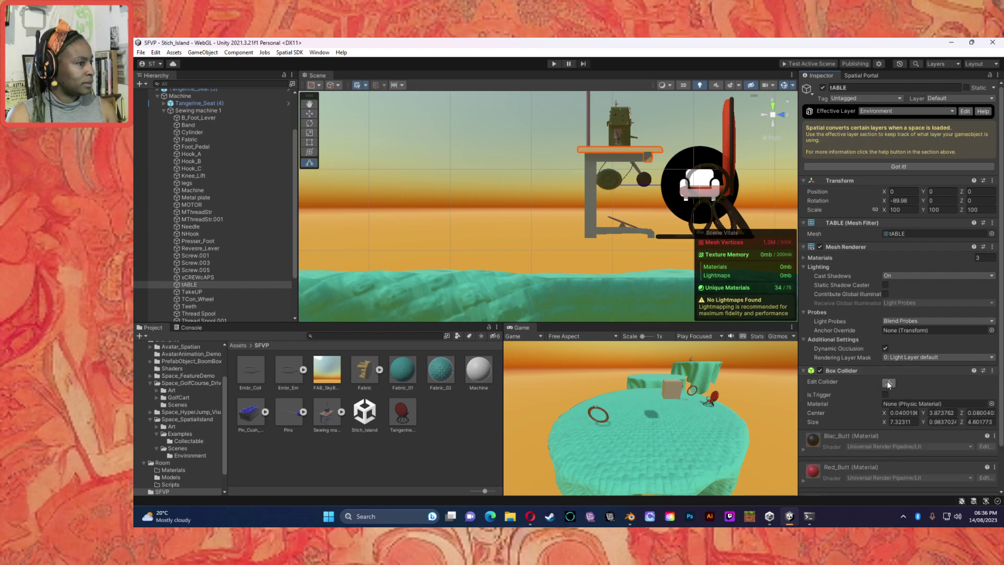
scroll(584, 155, "down", 3)
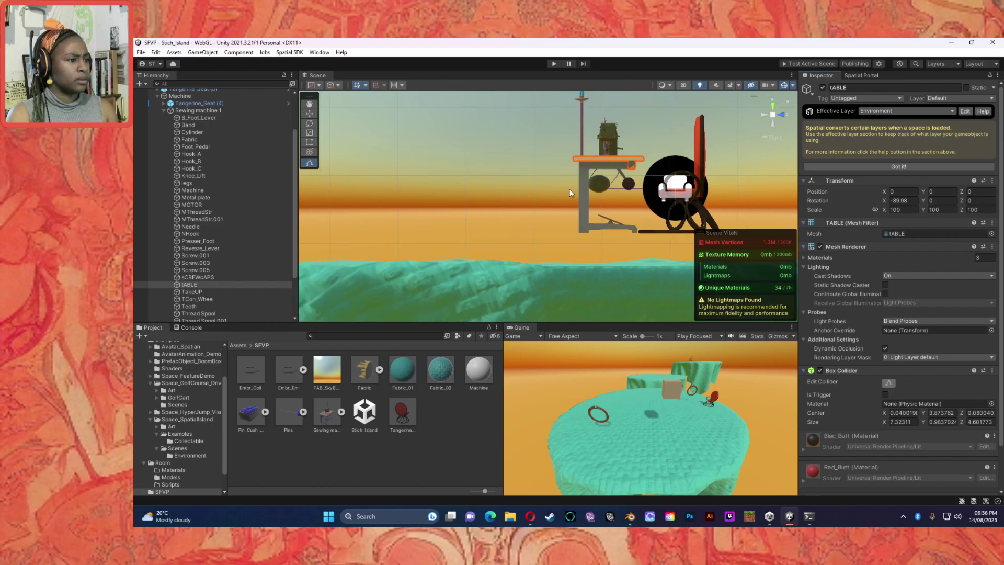
left_click(569, 189)
scroll(534, 270, "down", 3)
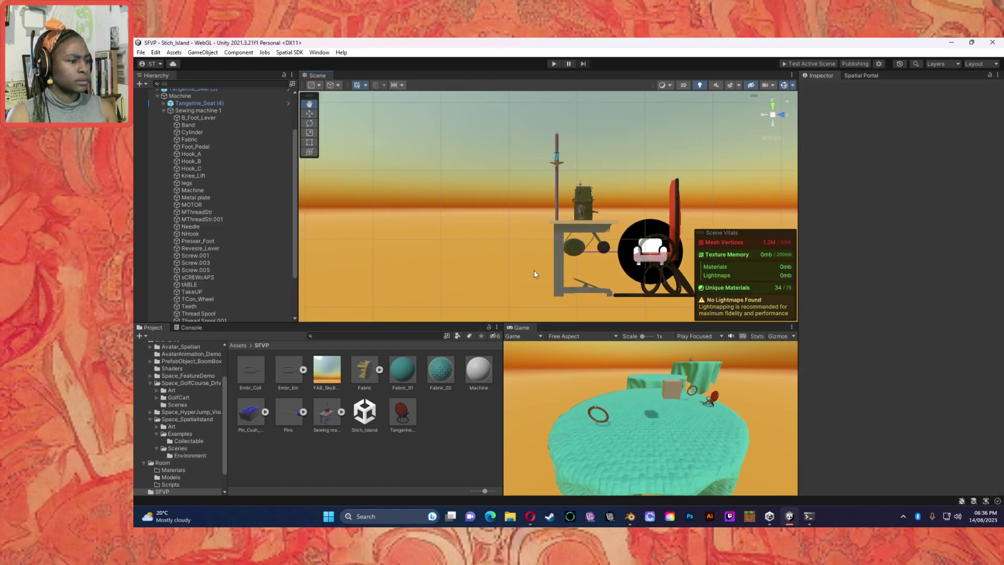
left_click(583, 221)
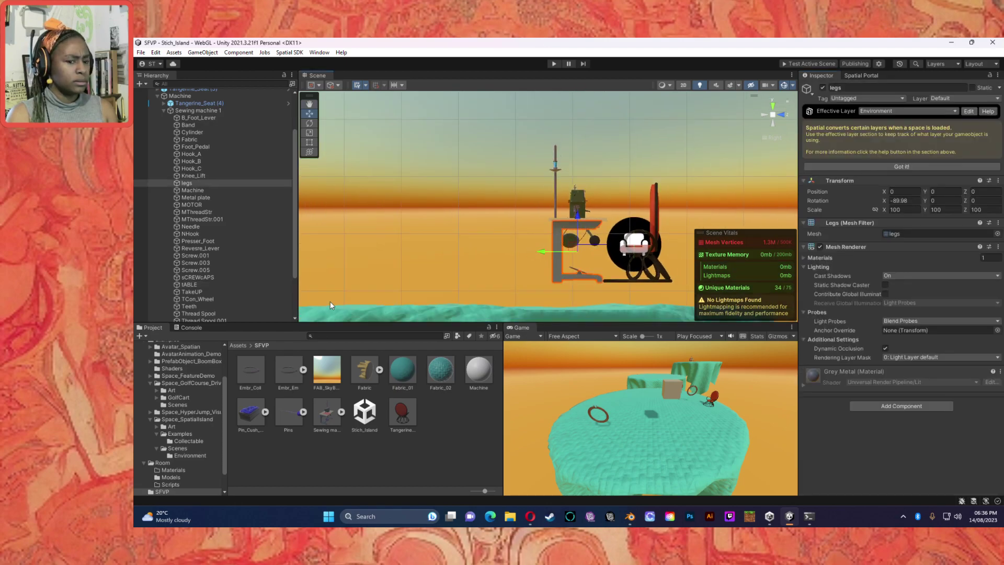
Remove the Box Collider component from the tABLE part of Sewing machine 1.
left_click(196, 285)
middle_click_drag(543, 210, 453, 242)
right_click_drag(453, 242, 384, 277)
key("f")
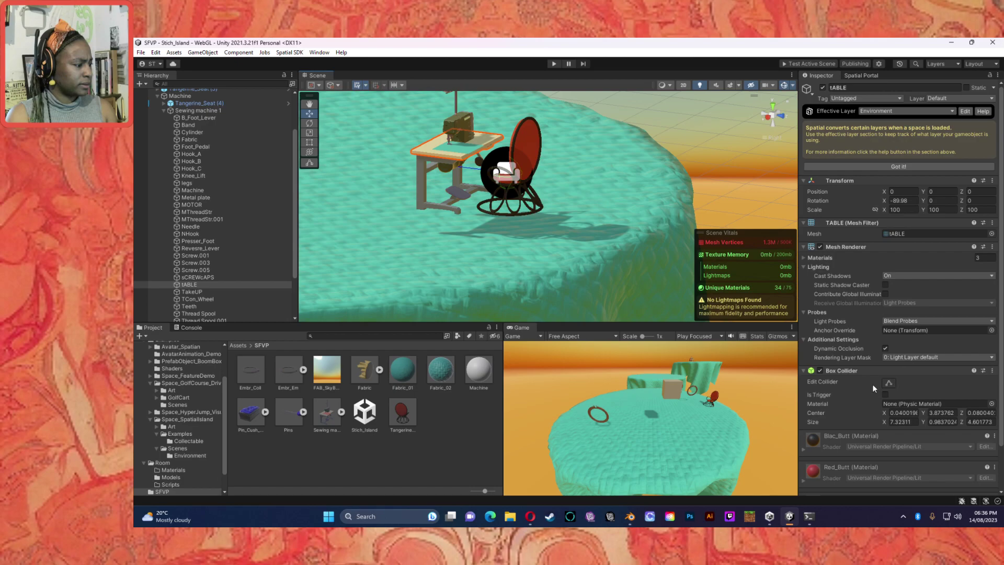
right_click(977, 371)
left_click(937, 395)
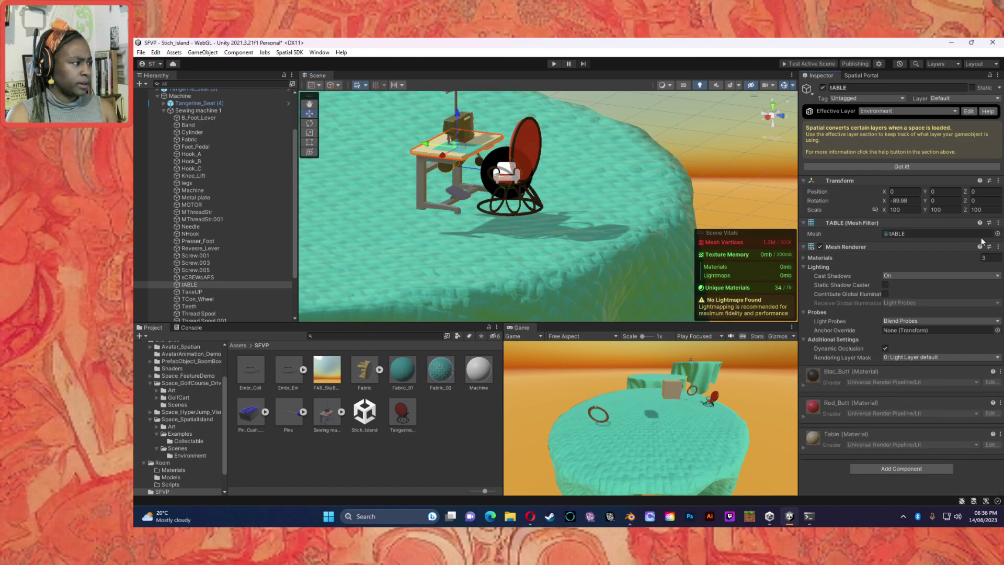
Add a new Box Collider component to the tABLE part of the sewing machine and check its fit around the tabletop.
left_click(997, 181)
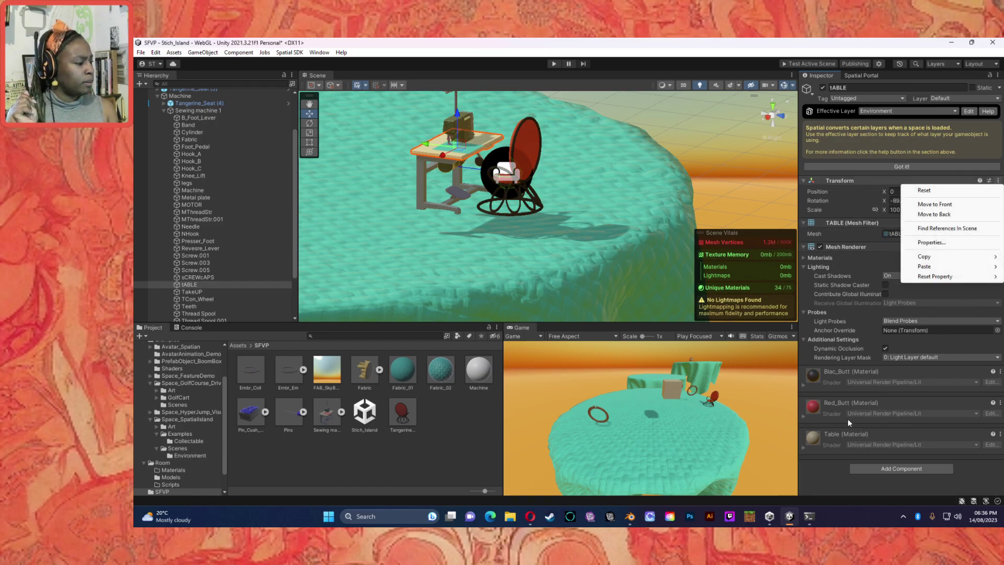
left_click(892, 472)
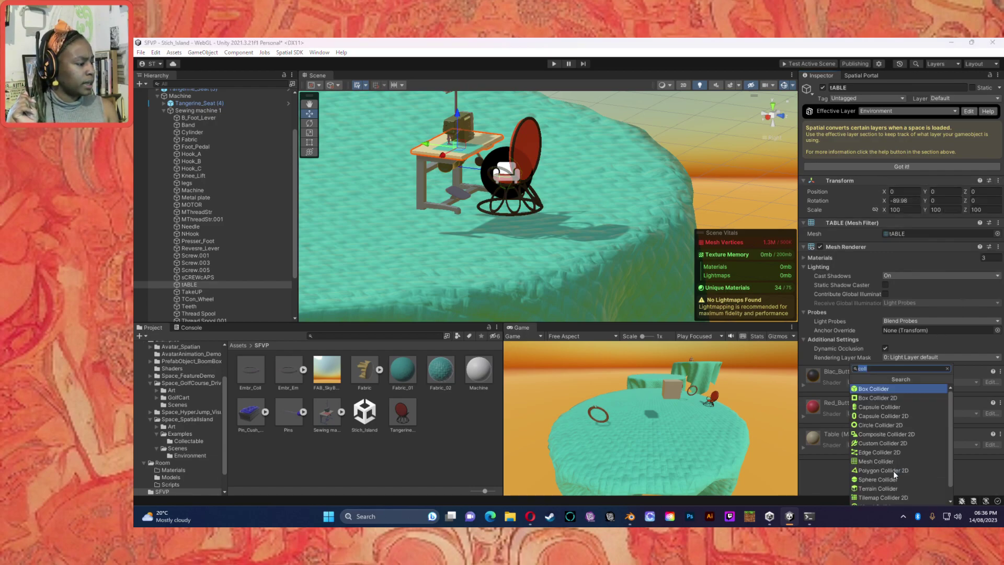
left_click(881, 390)
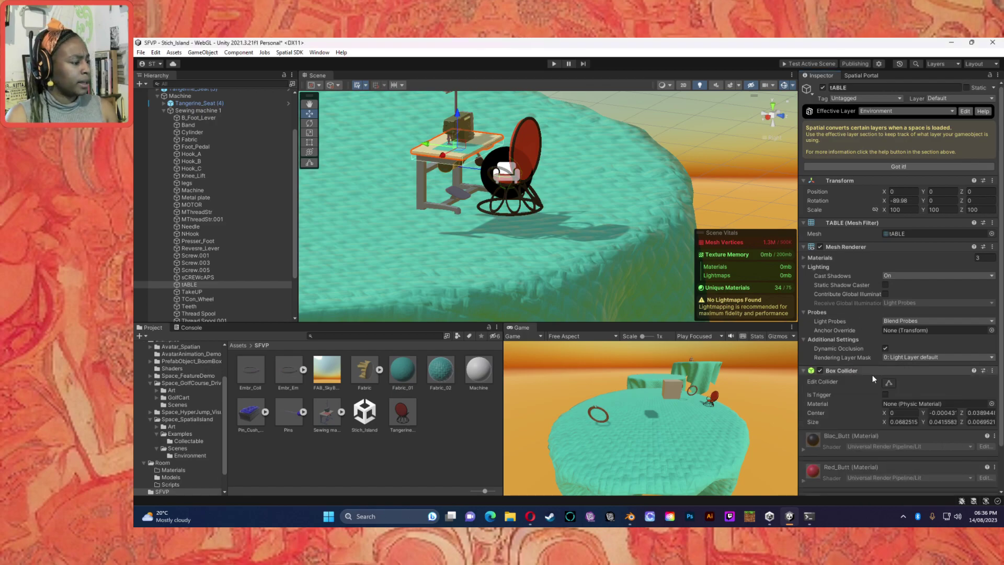
right_click_drag(419, 194, 759, 220)
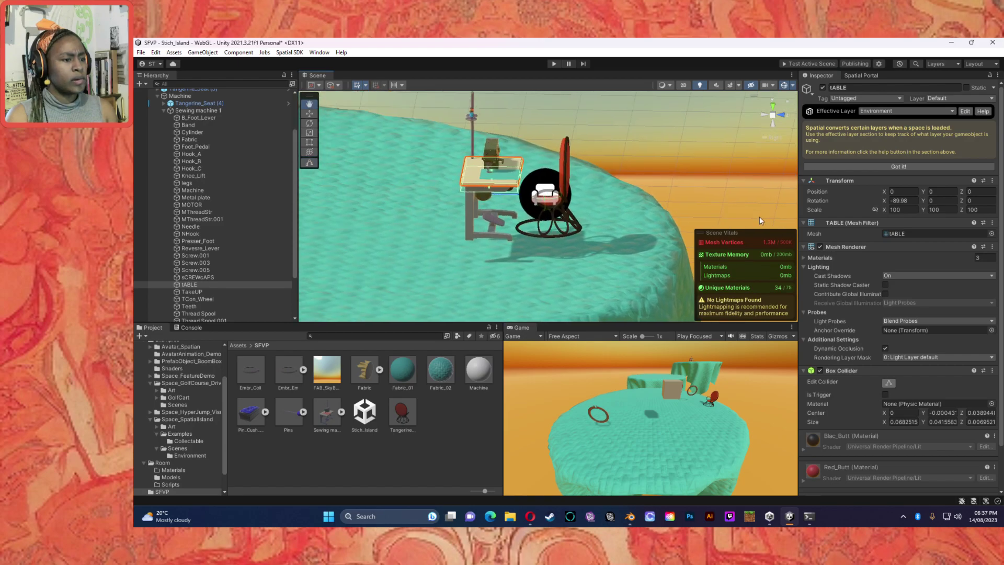
left_click(505, 198)
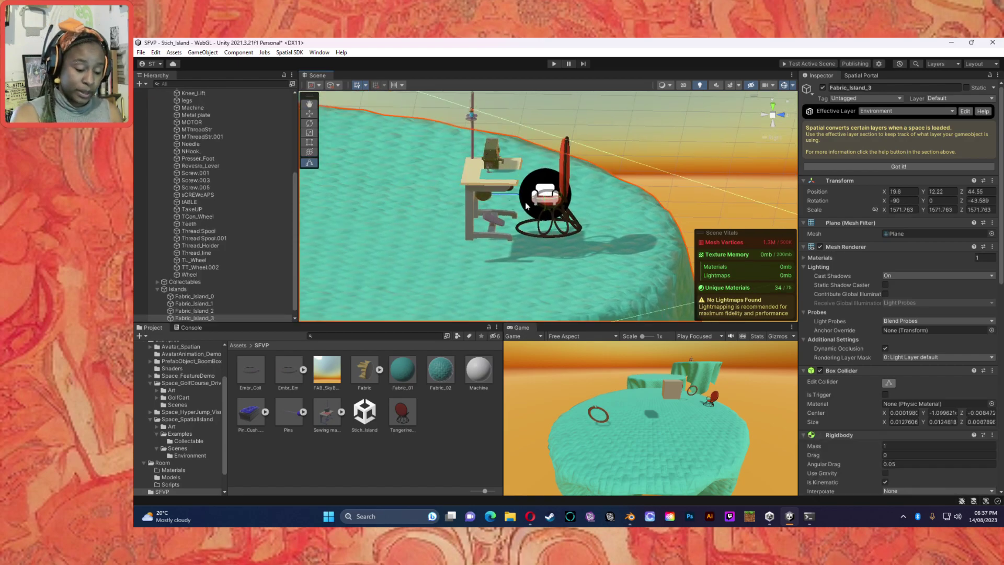
left_click(480, 180)
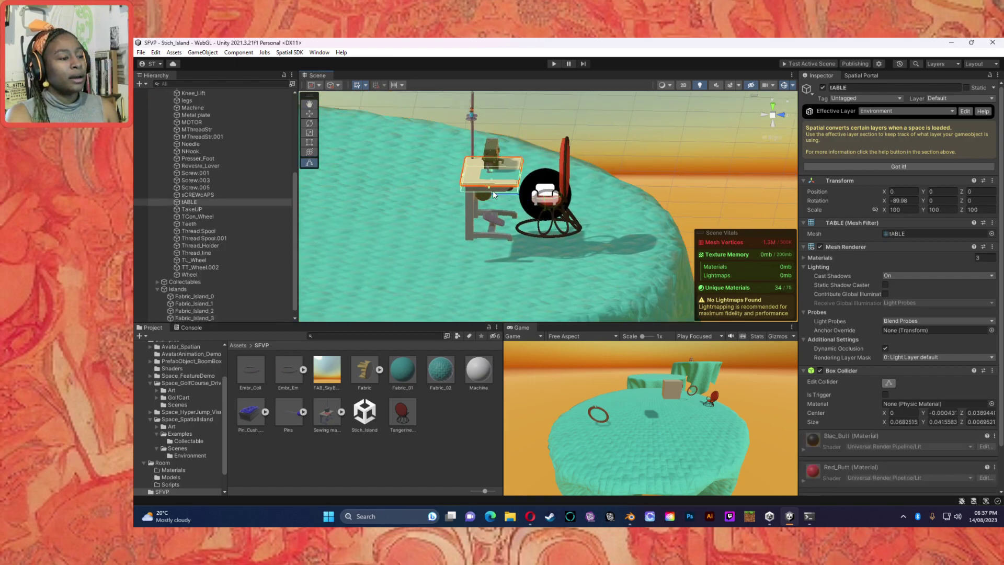
Lower the Machine group onto the fabric island's surface to a Y position of 3.46.
scroll(200, 135, "up", 5)
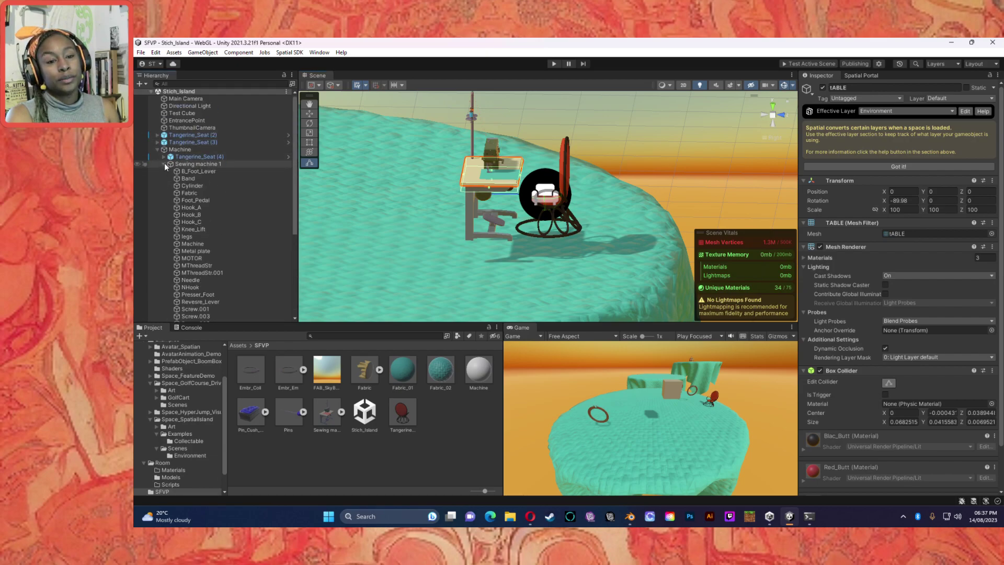
left_click(164, 163)
left_click(175, 150)
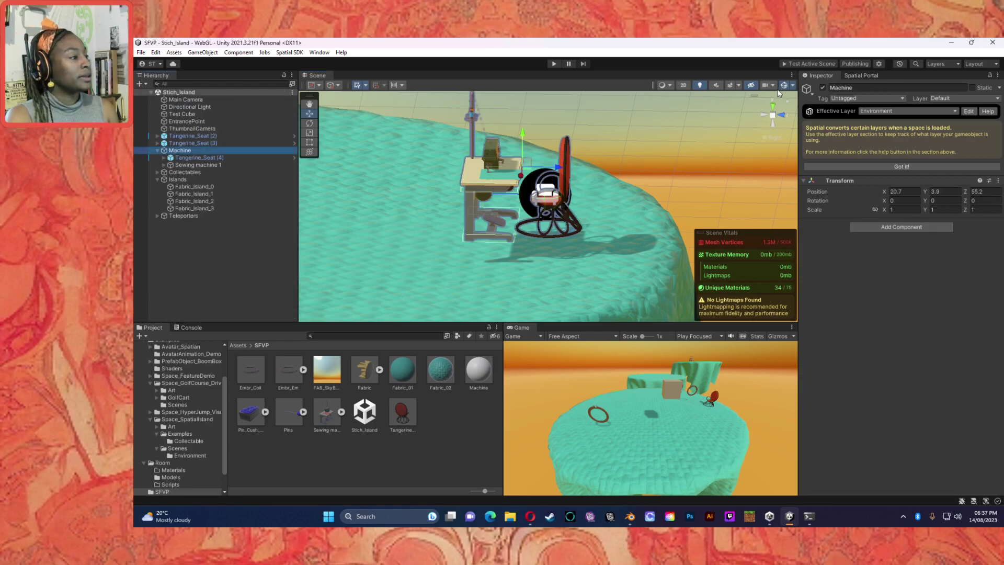
left_click(785, 117)
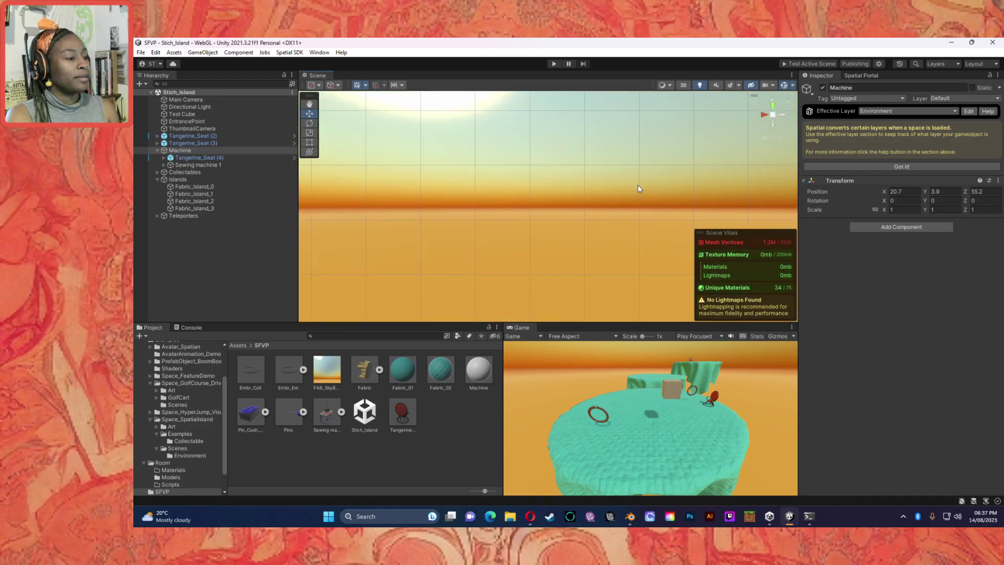
key("f")
left_click_drag(667, 203, 661, 203)
middle_click_drag(661, 203, 646, 211)
key("f")
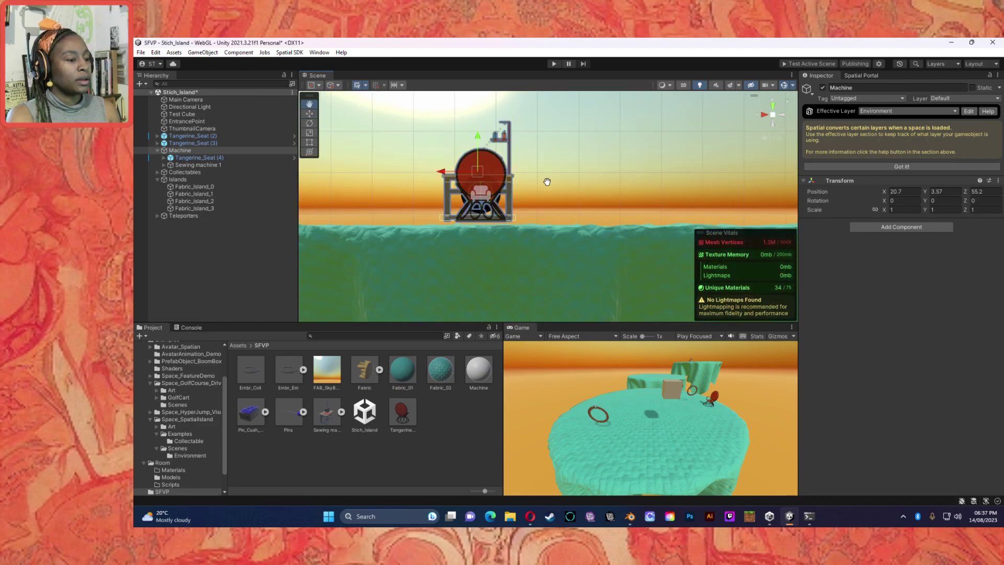
left_click_drag(581, 138, 583, 139)
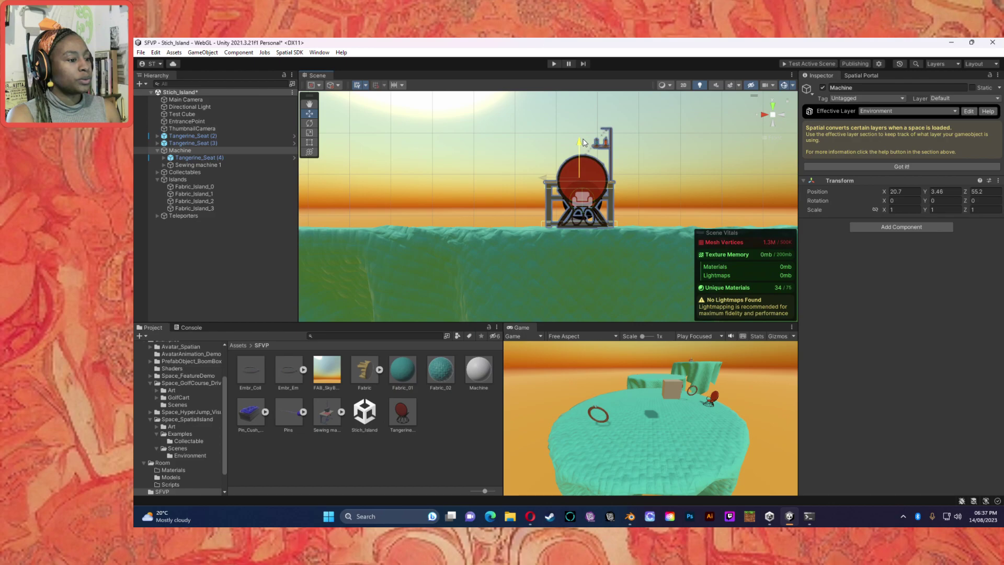
left_click(708, 135)
left_click_drag(657, 171, 681, 179, "alt")
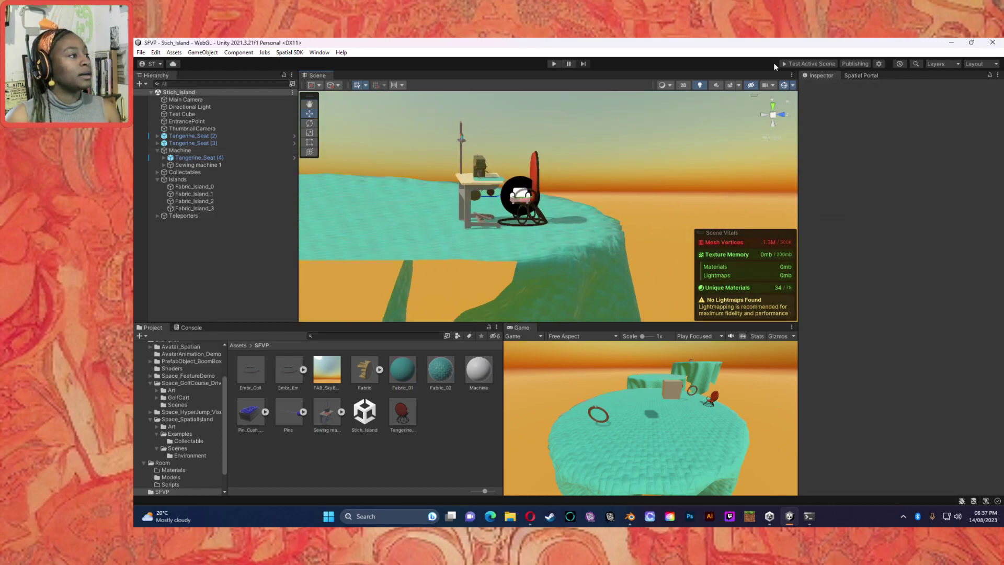
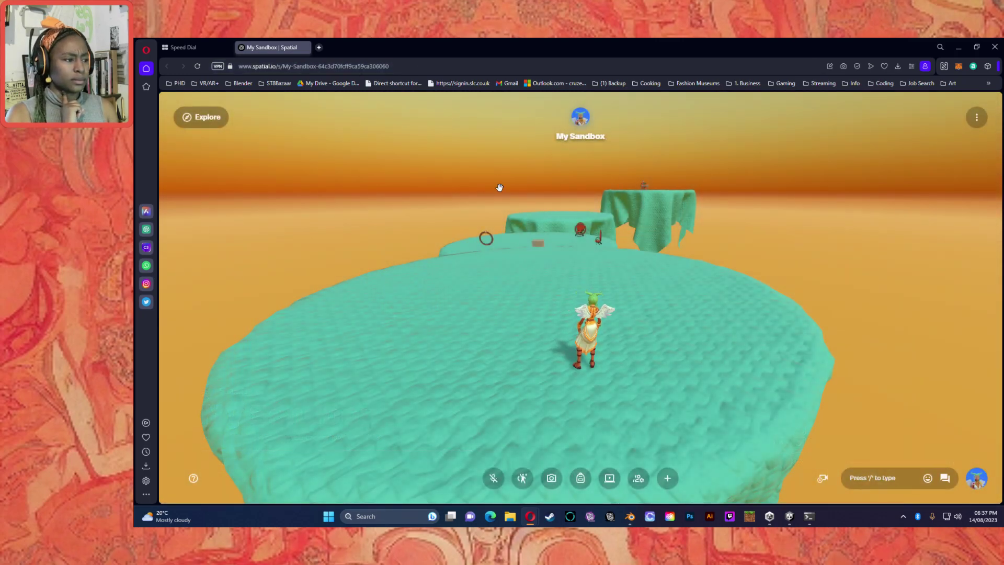
In the Spatial sandbox, sit the avatar on the red chair at the sewing machine and view it from behind.
left_click_drag(581, 215, 622, 226)
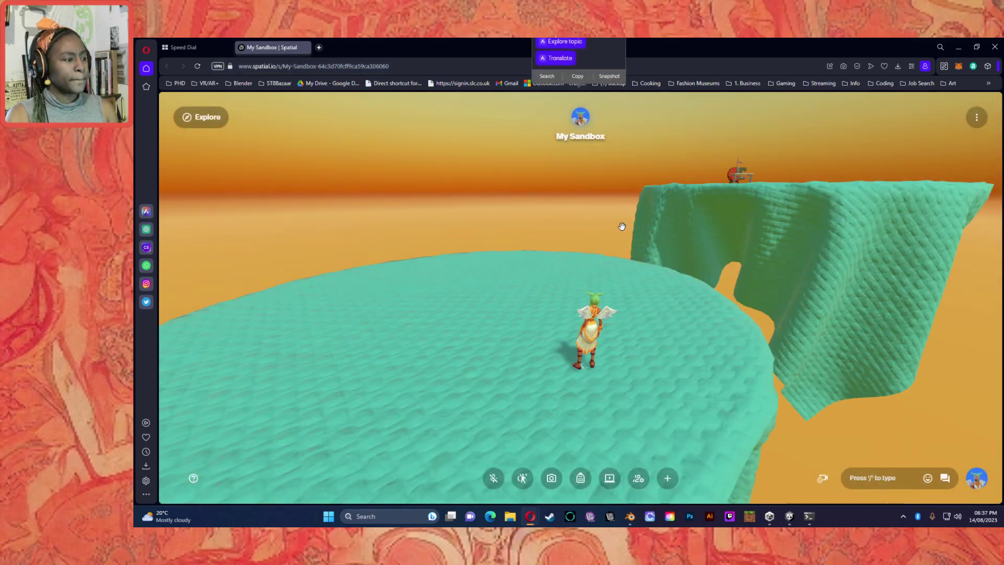
left_click(744, 179)
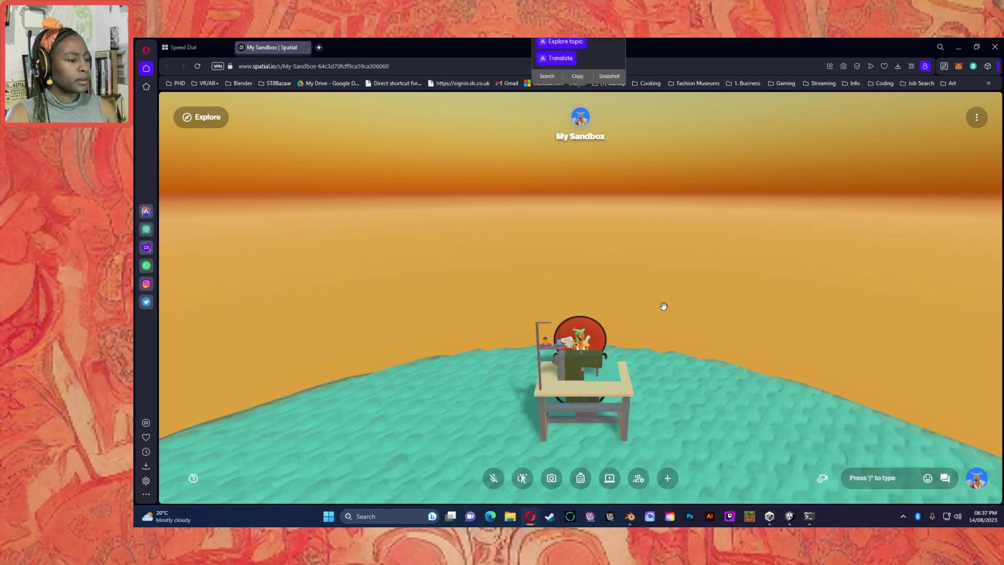
left_click_drag(628, 410, 197, 414)
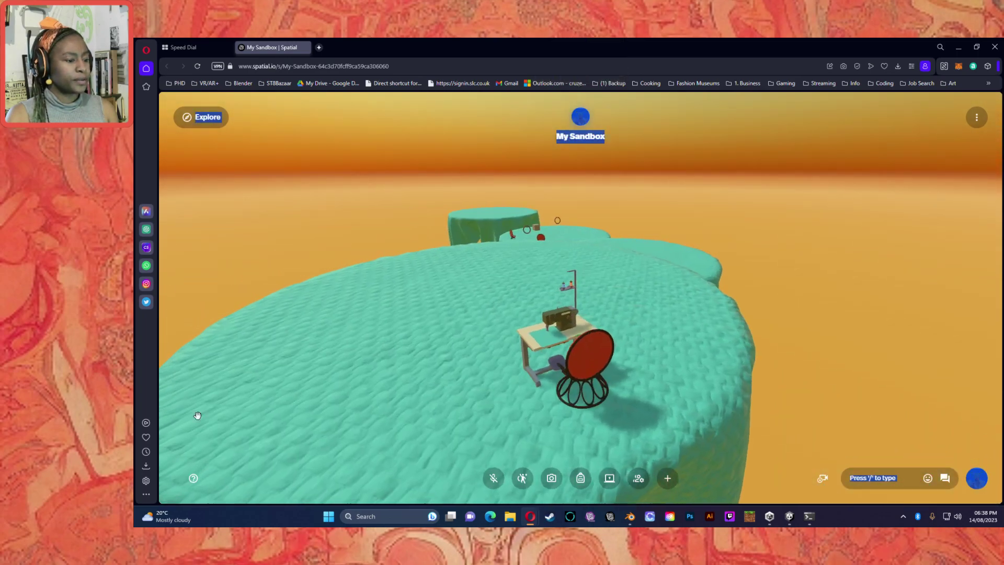
Get the avatar off the chair, walk it to the sewing machine table and jump it up to test the tabletop collision.
left_click(374, 388)
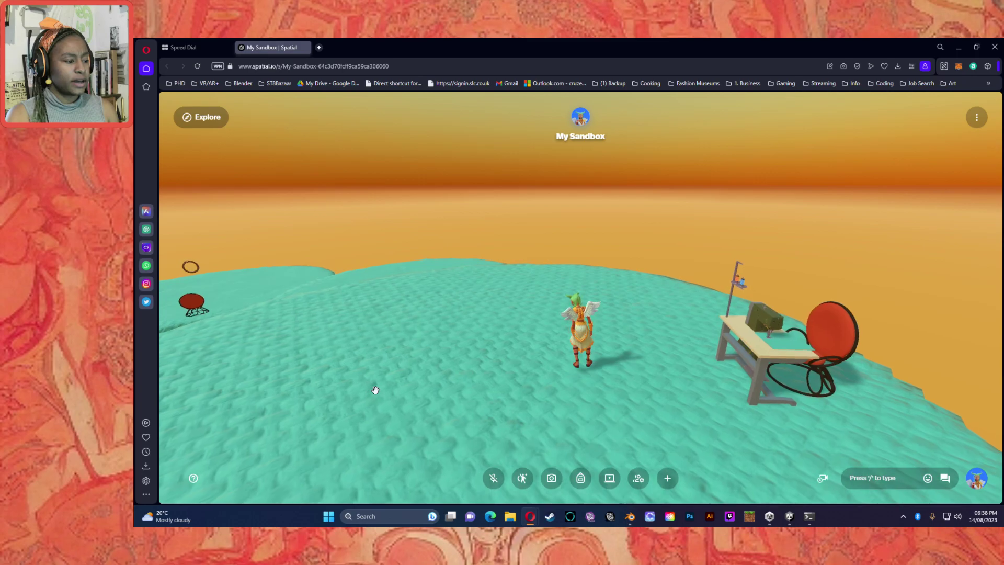
left_click(732, 413)
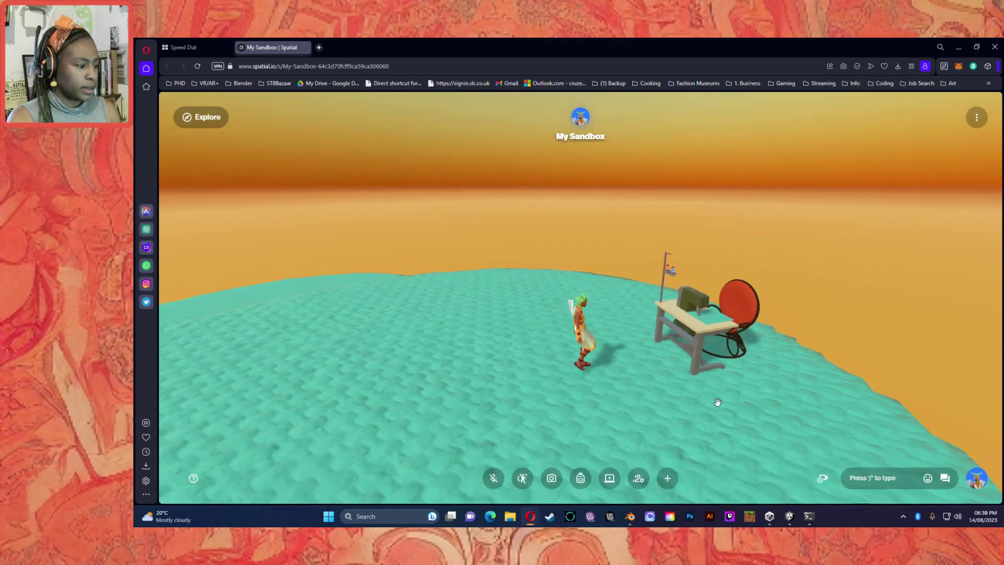
key("a")
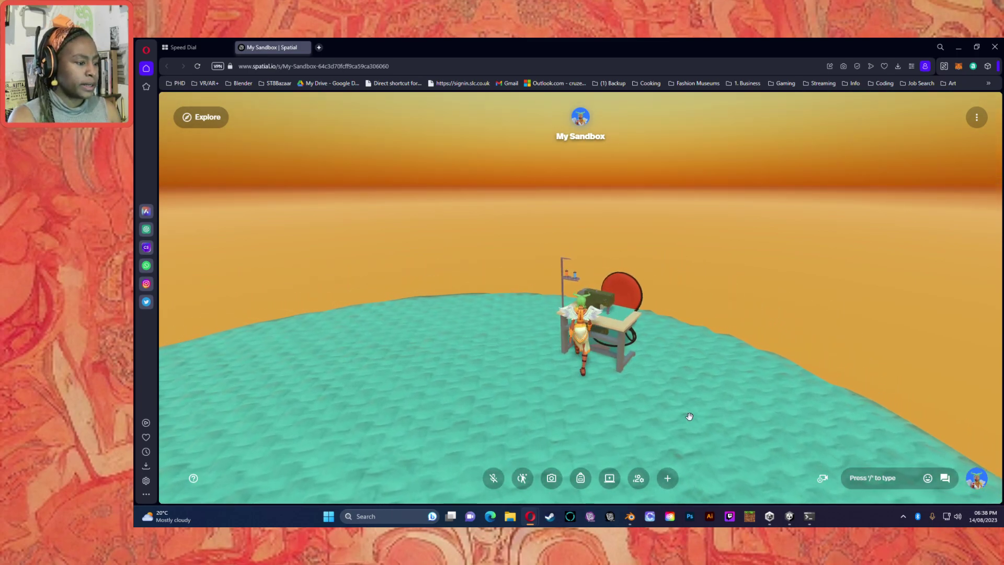
key("d")
key("w")
key("space")
key("space")
key("w")
key("s")
key("d")
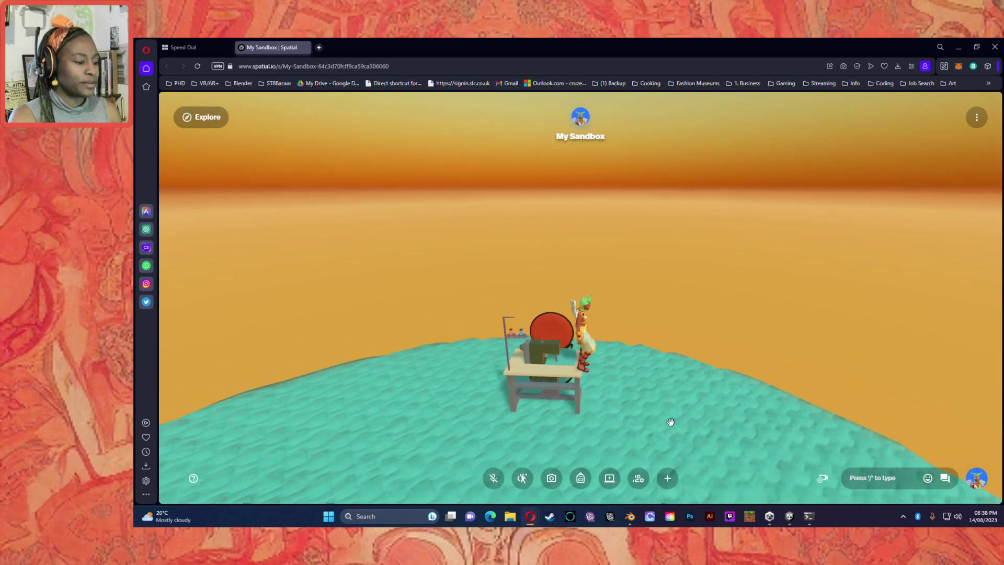
Walk the avatar across the sewing machine tabletop and off beside the chair.
key("a")
key("w")
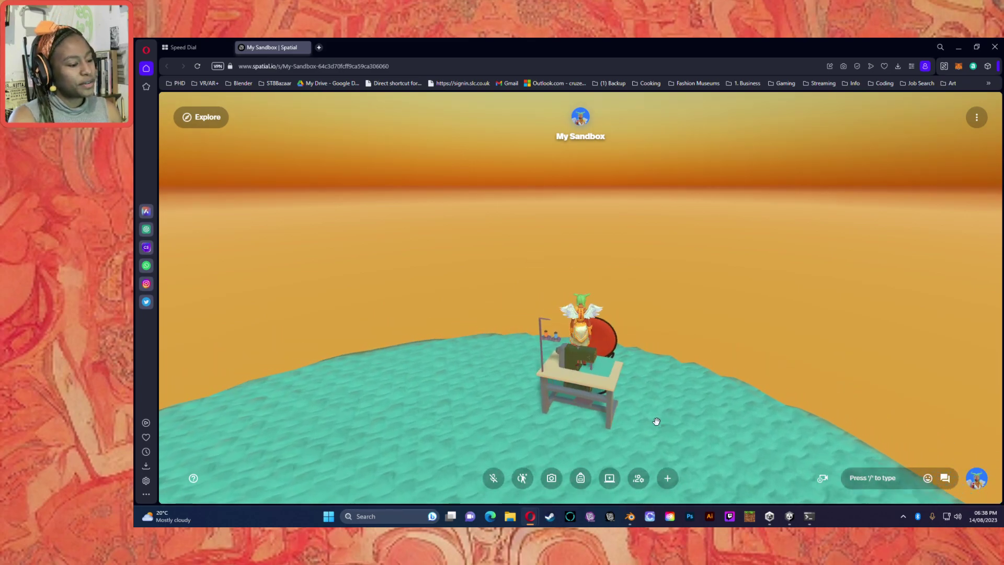
key("s")
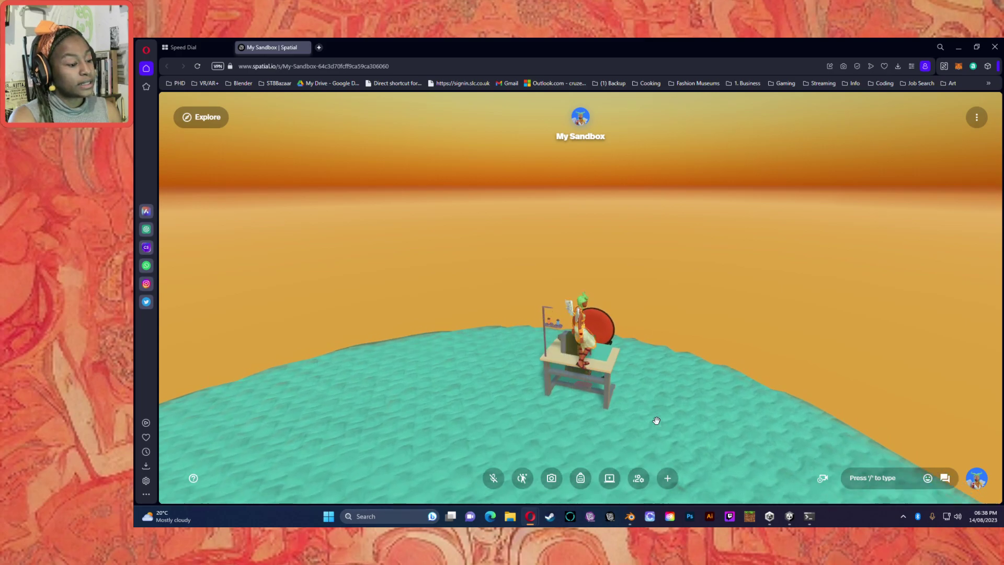
left_click_drag(639, 422, 580, 52)
key("s")
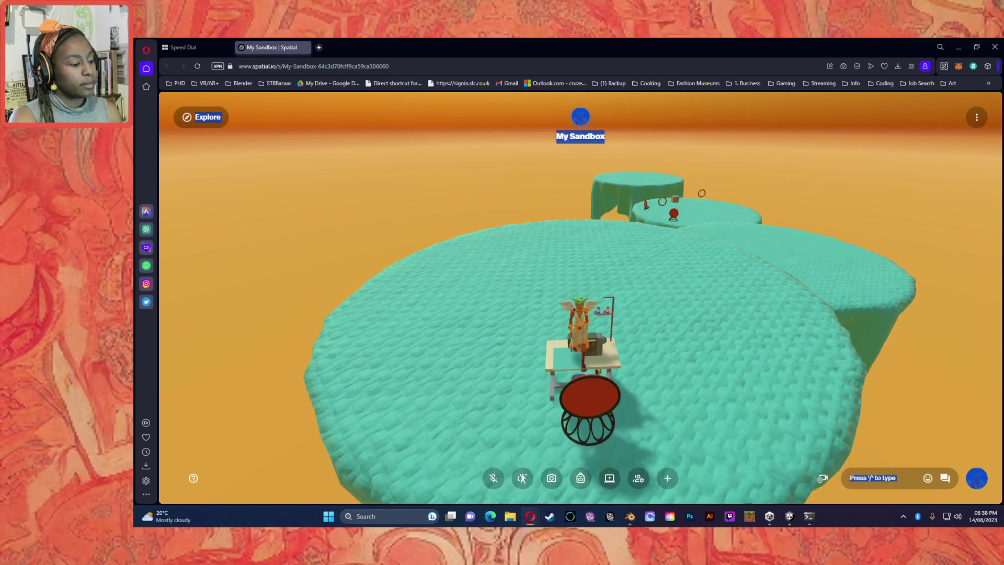
key("a")
key("a")
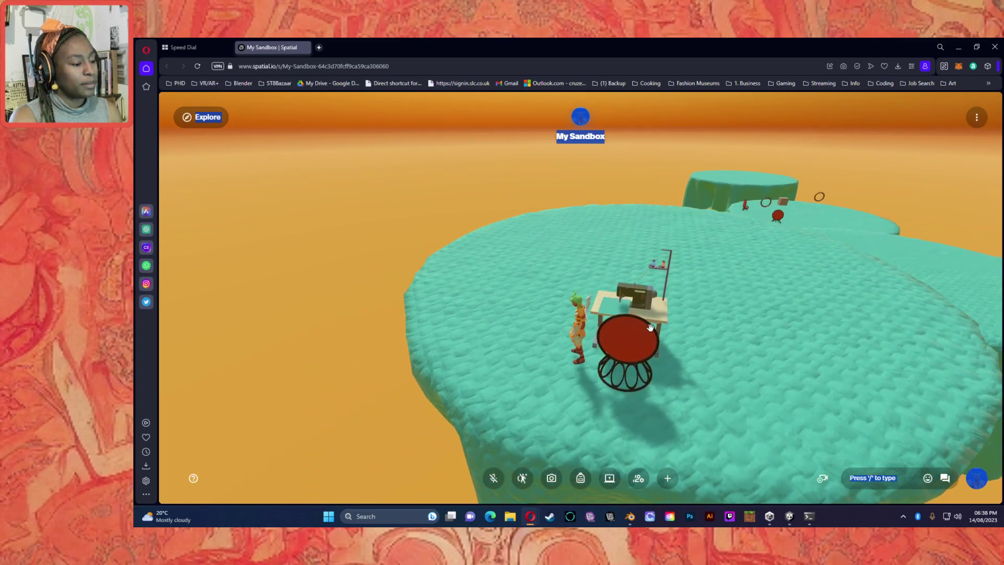
Sit the avatar on the sewing machine's red chair again and examine its seated pose from both sides.
left_click(618, 351)
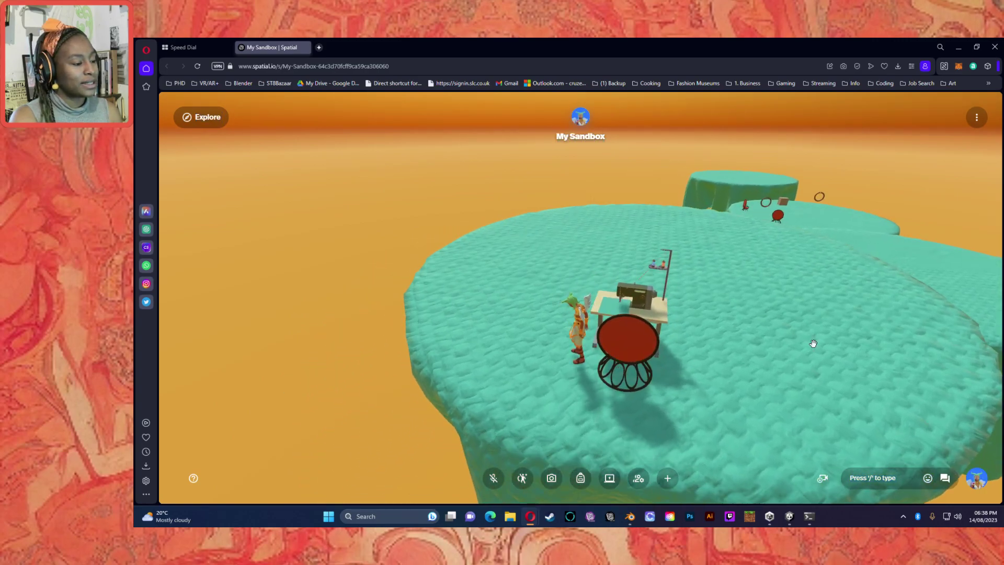
left_click_drag(671, 355, 335, 370)
left_click(581, 370)
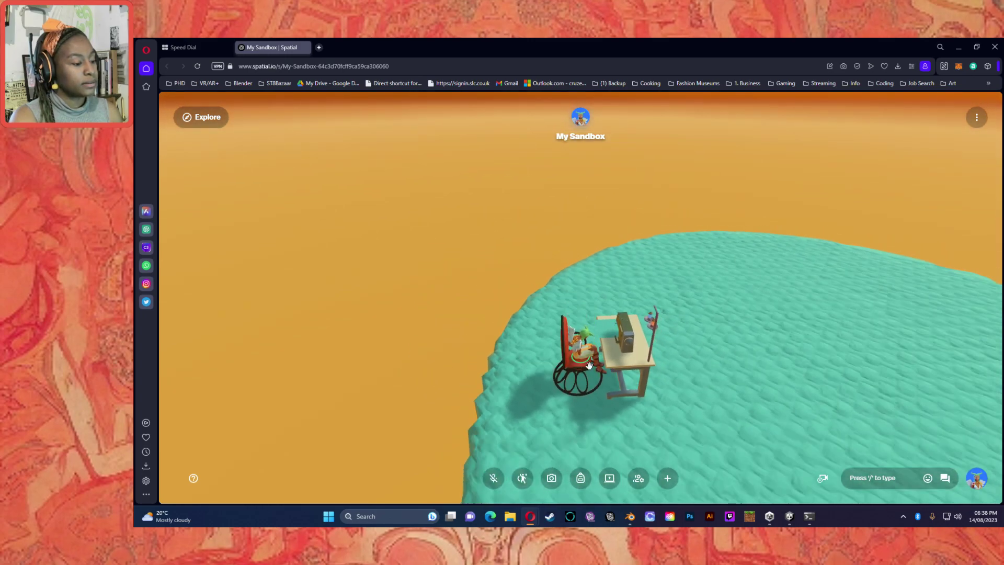
left_click_drag(580, 369, 162, 366)
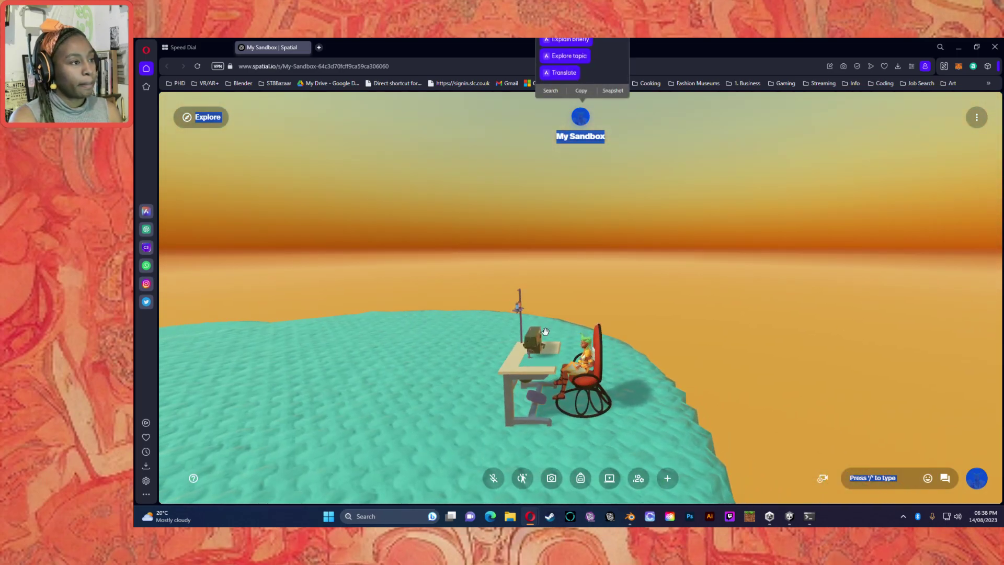
Leave the chair and run and jump the avatar down across the neighbouring islands towards the one with two red chairs.
left_click(390, 336)
left_click_drag(748, 365, 158, 383)
left_click_drag(732, 384, 471, 401)
key("space")
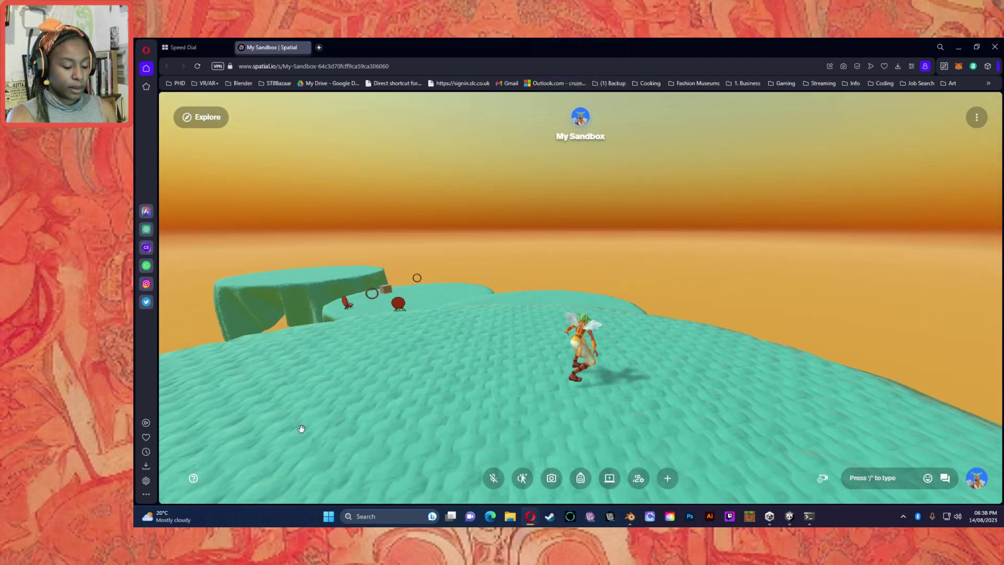
key("w")
key("space")
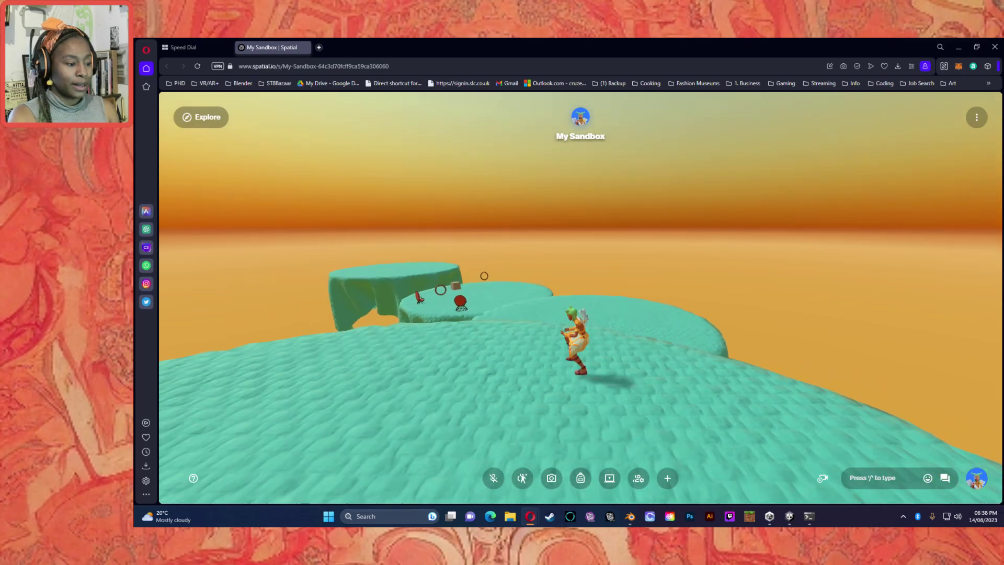
key("w")
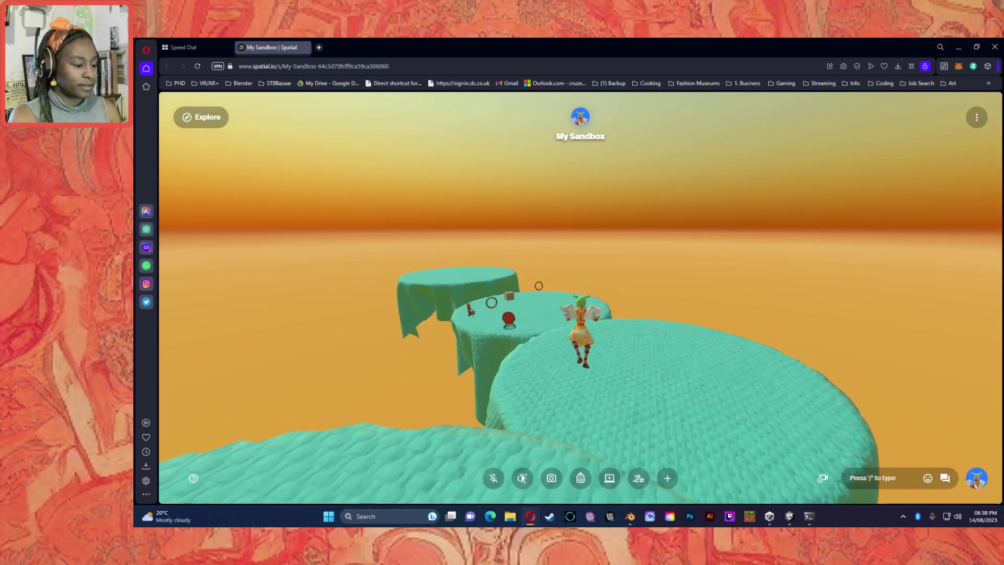
key("w")
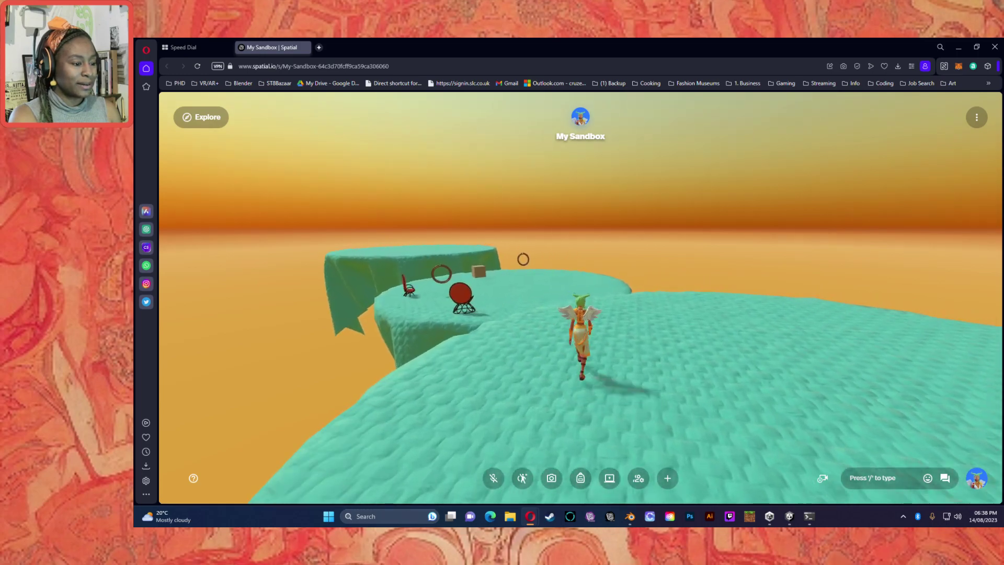
key("w")
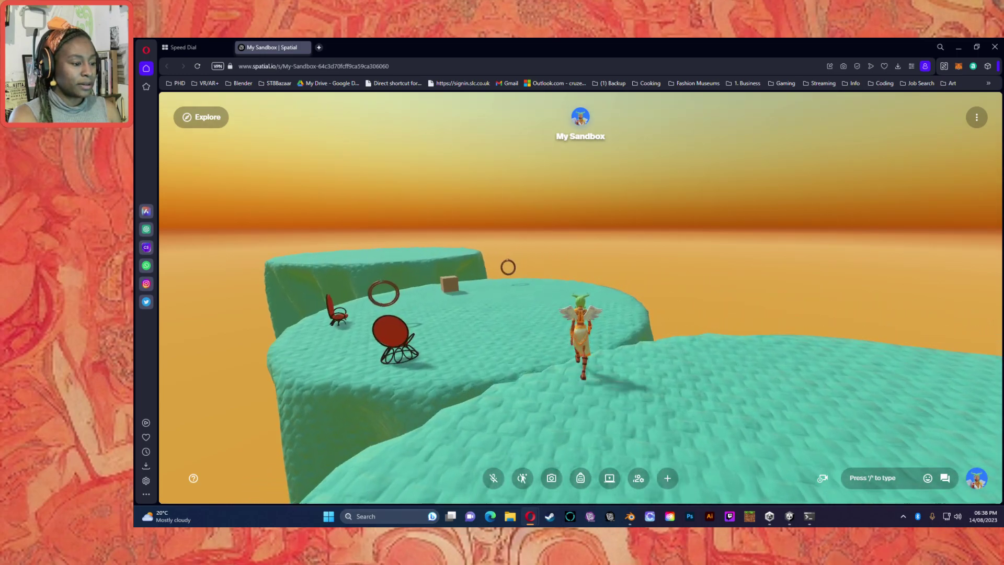
Walk and jump the avatar from the neighbouring island onto the one with two red chairs and run across it.
key("s")
key("a")
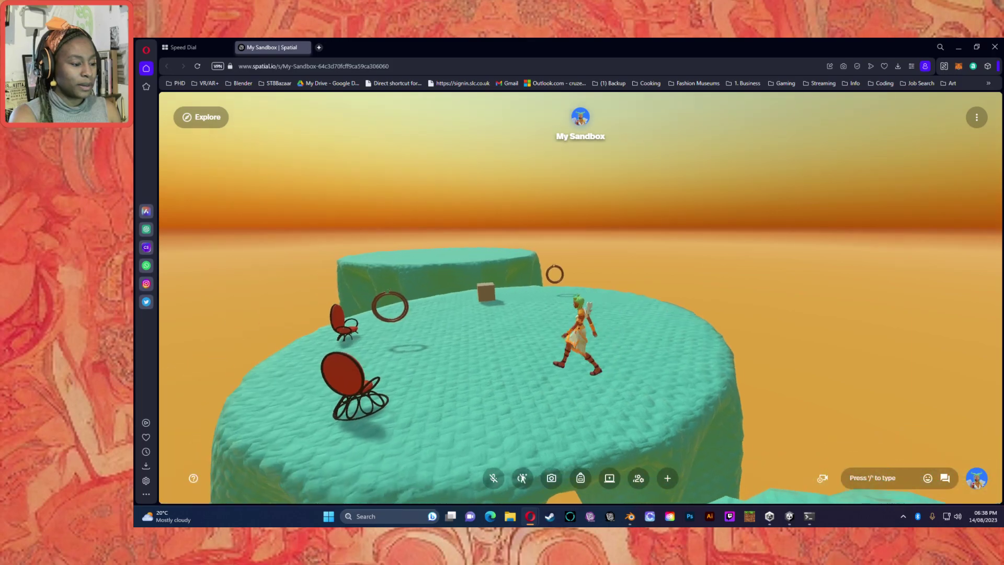
left_click_drag(658, 399, 311, 367)
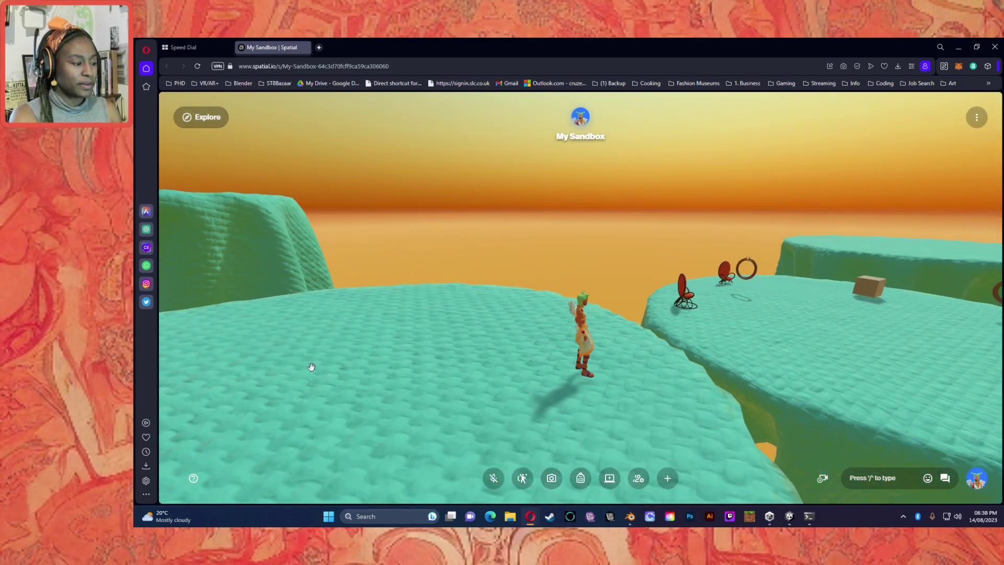
key("w")
key("space")
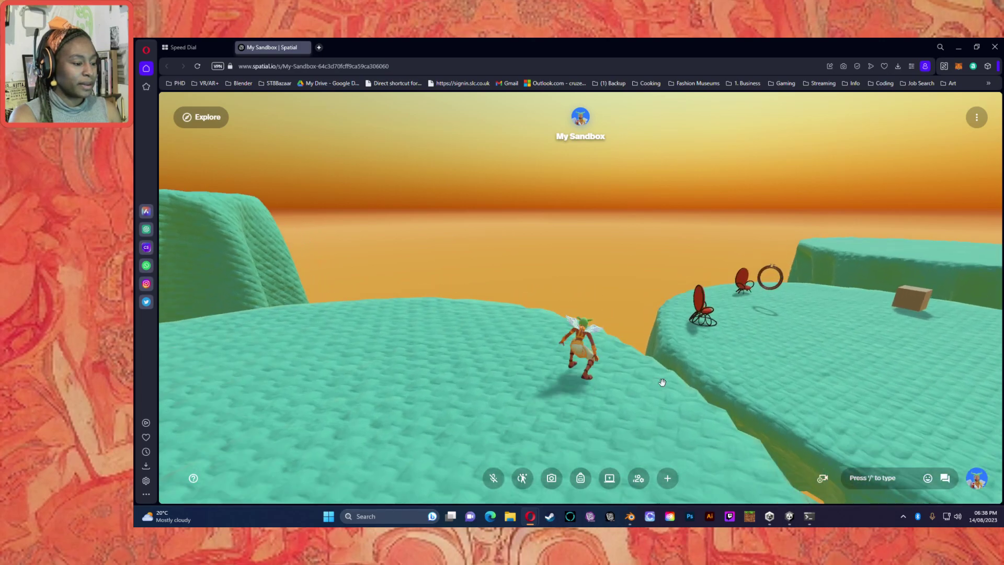
left_click_drag(661, 383, 994, 335)
key("w")
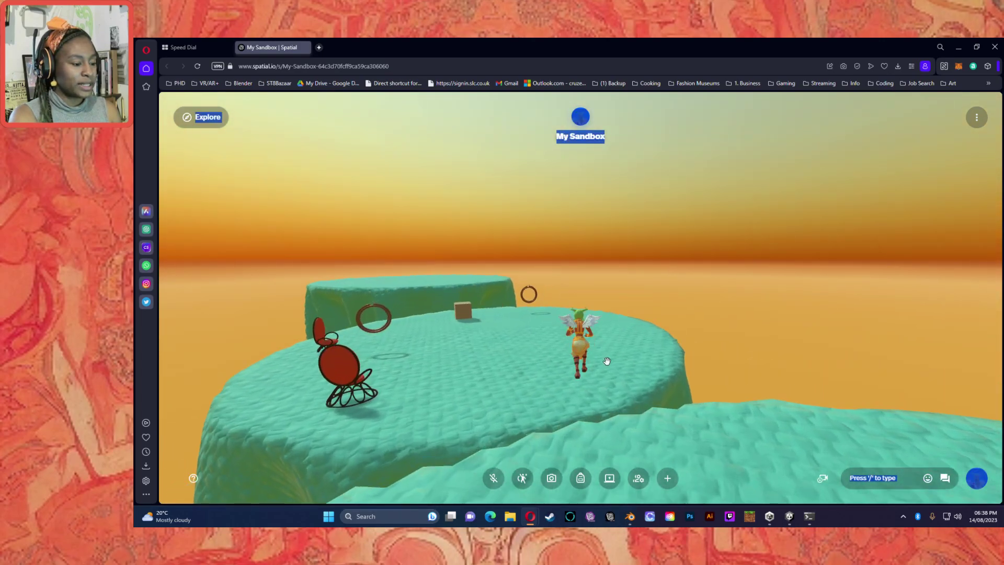
key("w")
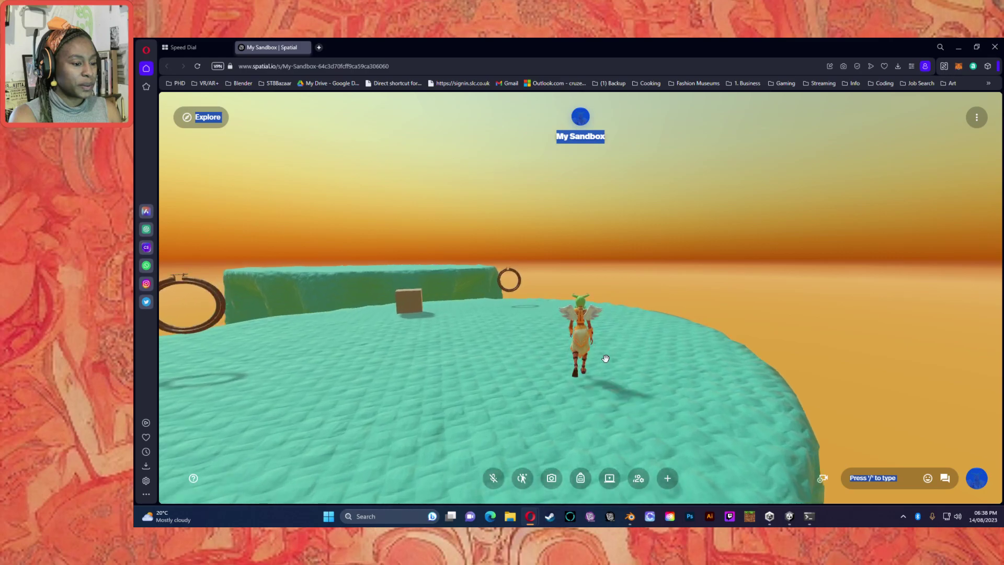
key("w")
Take the avatar from the chair island back to the middle island and face the sewing machine island.
left_click_drag(508, 369, 137, 455)
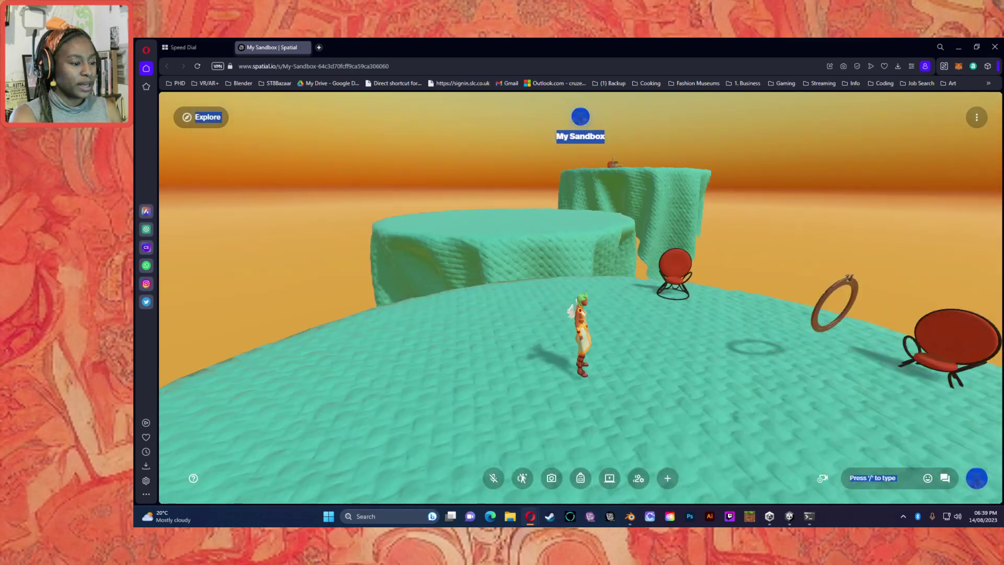
key("w")
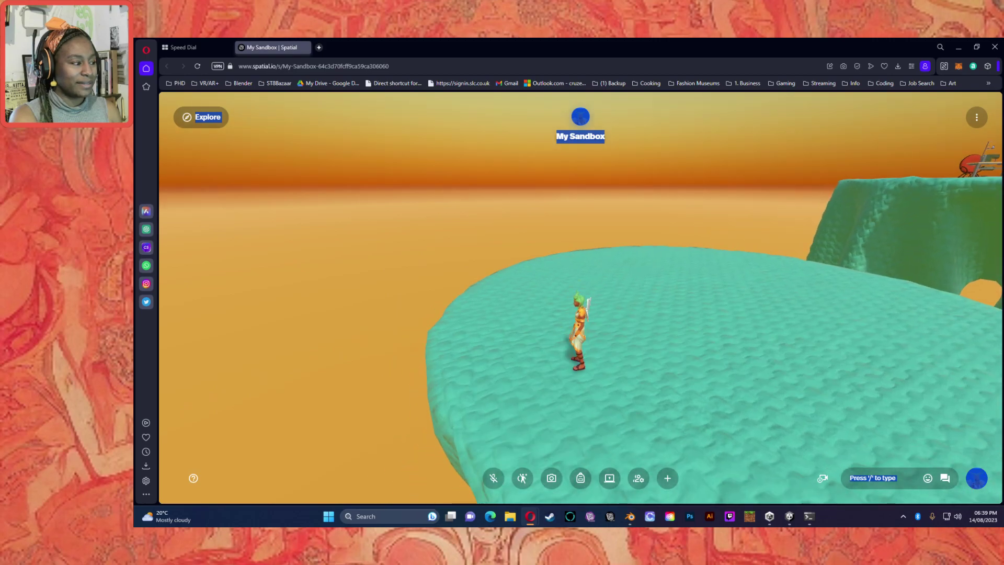
key("w")
left_click_drag(316, 340, 887, 296)
key("w")
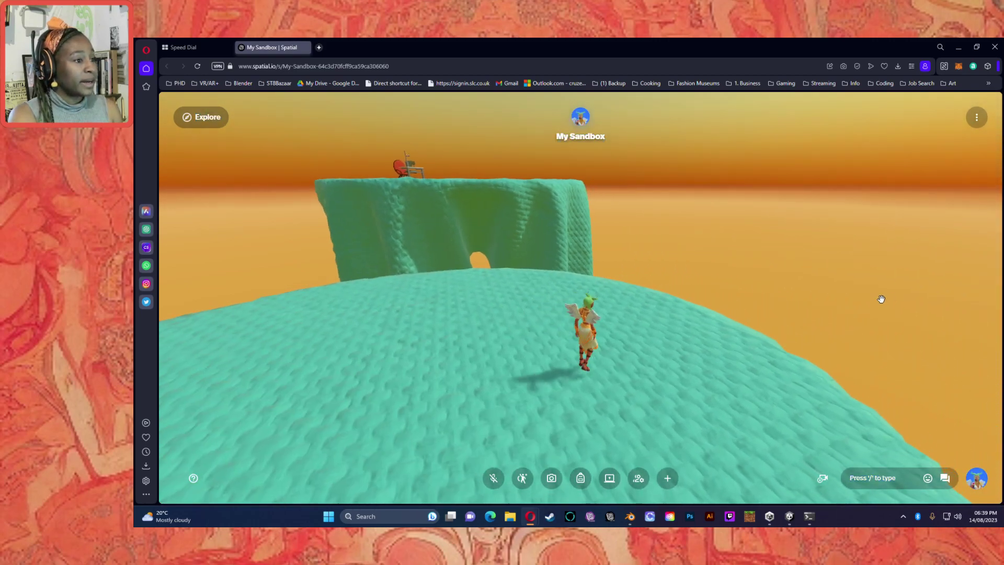
Run the avatar over the chair island again, past the cube, and jump it onto the farthest island.
key("d")
key("w")
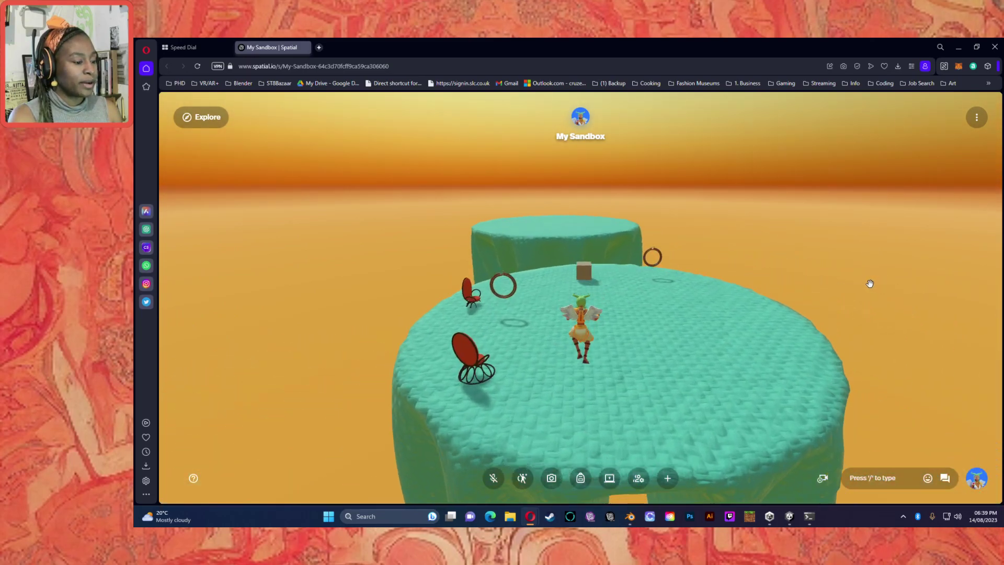
key("w")
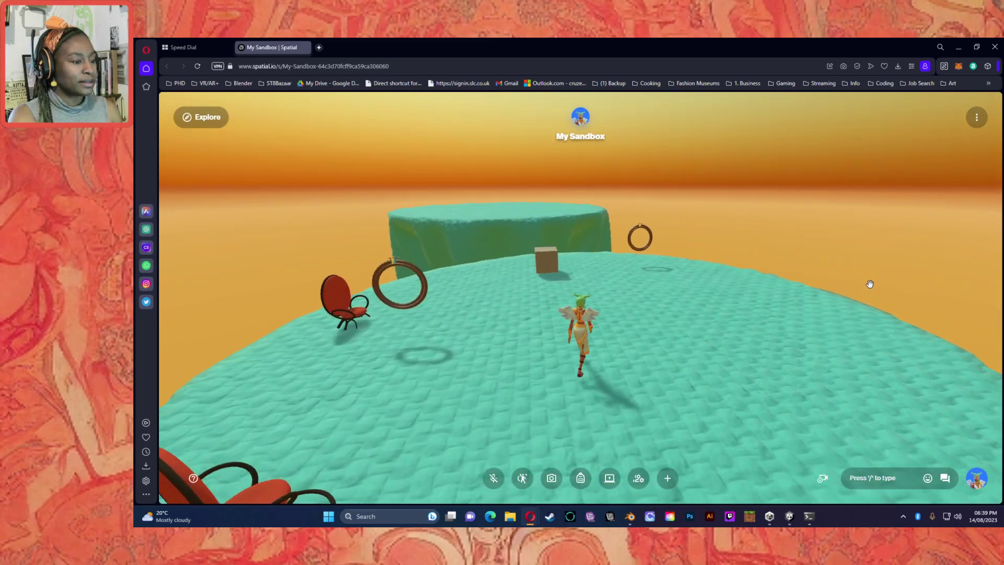
key("w")
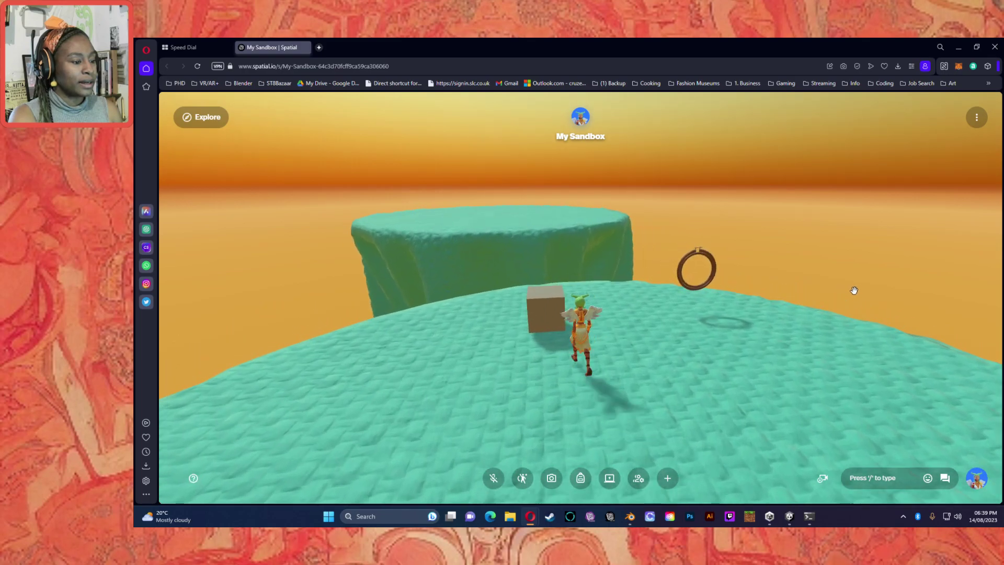
key("w")
key("space")
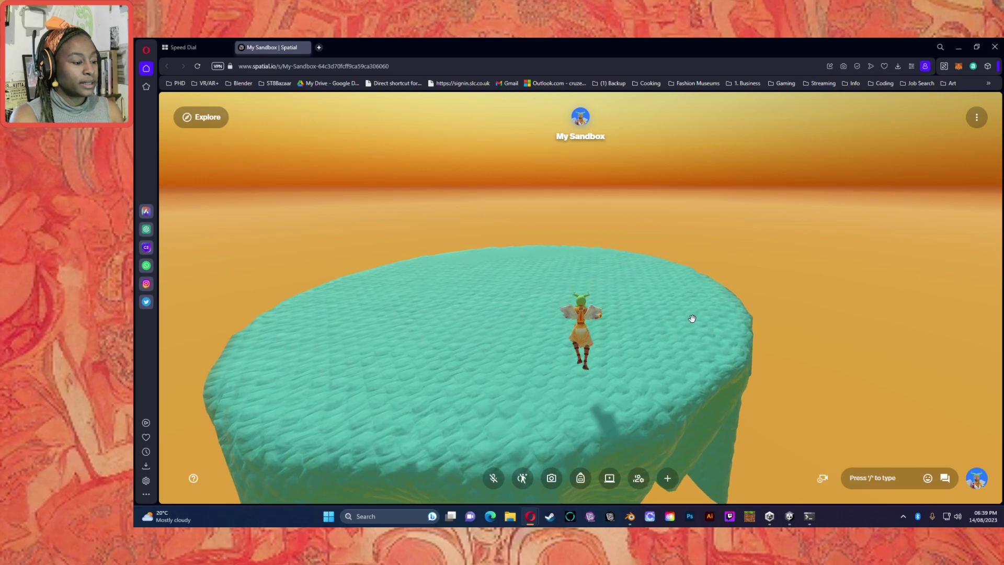
Survey the islands from the farthest one and jump the avatar back down beside the cube.
left_click_drag(676, 318, 167, 356)
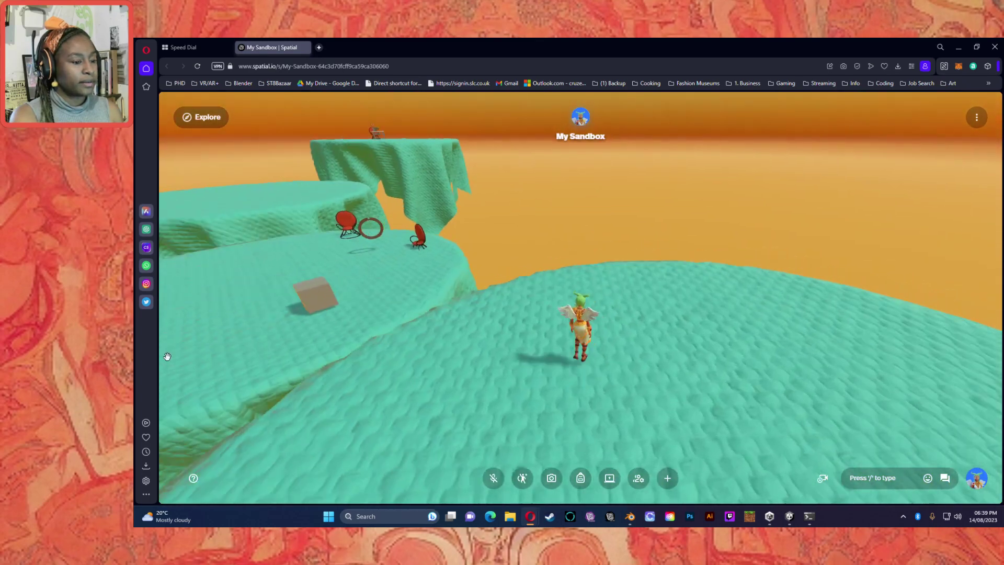
left_click_drag(551, 354, 269, 381)
key("w")
key("w")
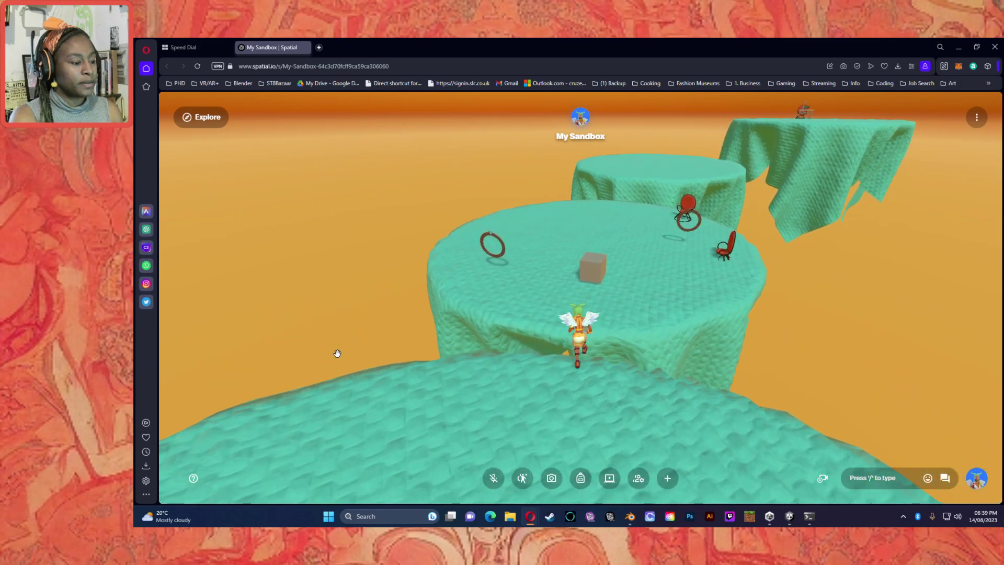
key("w")
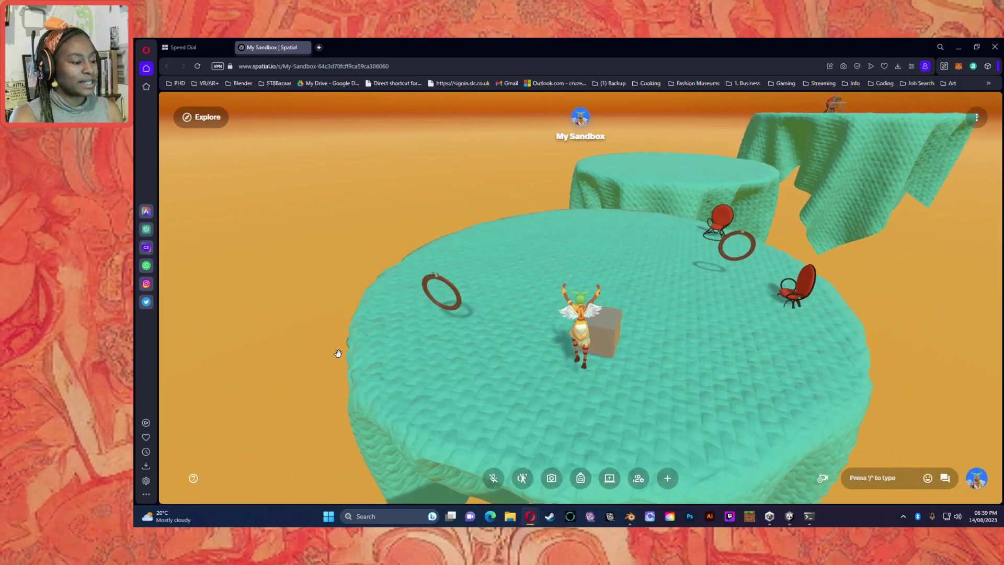
Jump the avatar on top of the cube to test its collision.
key("w")
key("space")
key("s")
key("space")
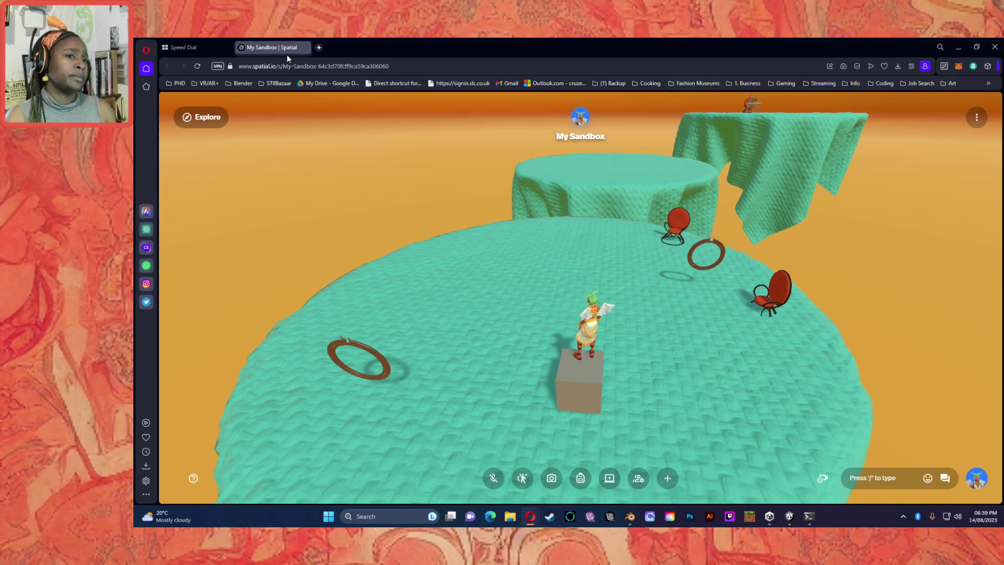
Switch to the Unity editor and view the sewing machine on its island with nothing selected.
left_click(306, 48)
key("alt+Tab")
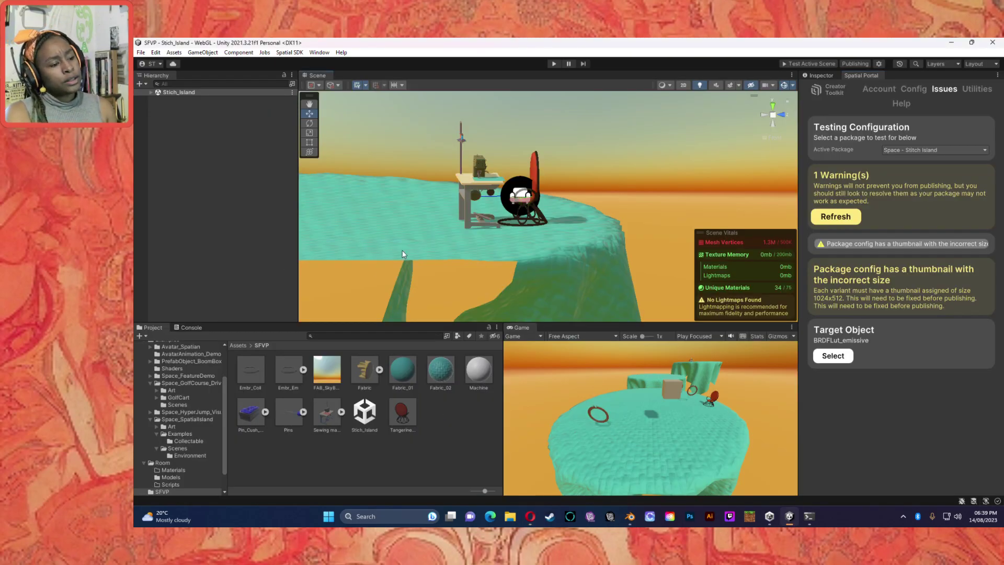
scroll(405, 257, "down", 5)
left_click(520, 210)
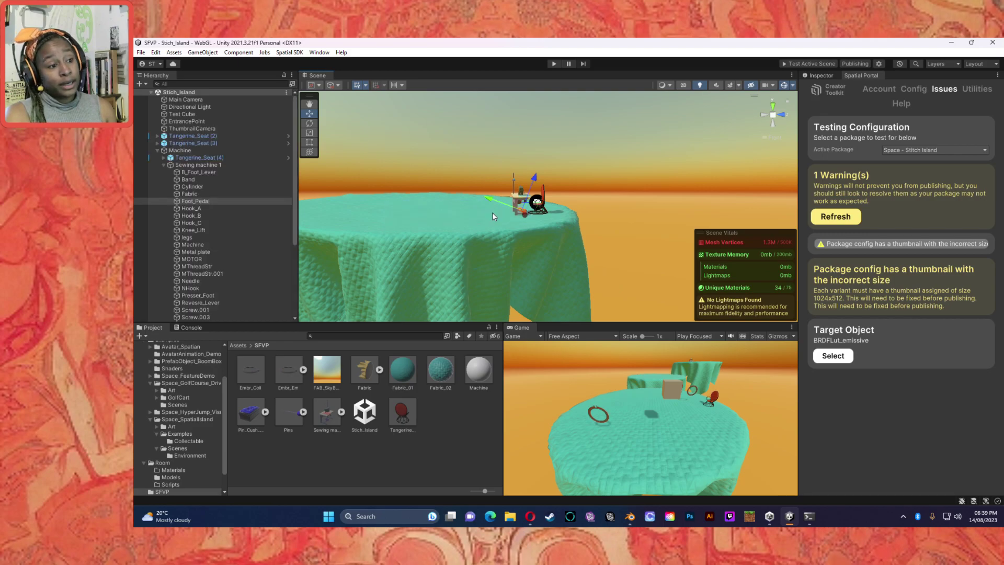
left_click(449, 224)
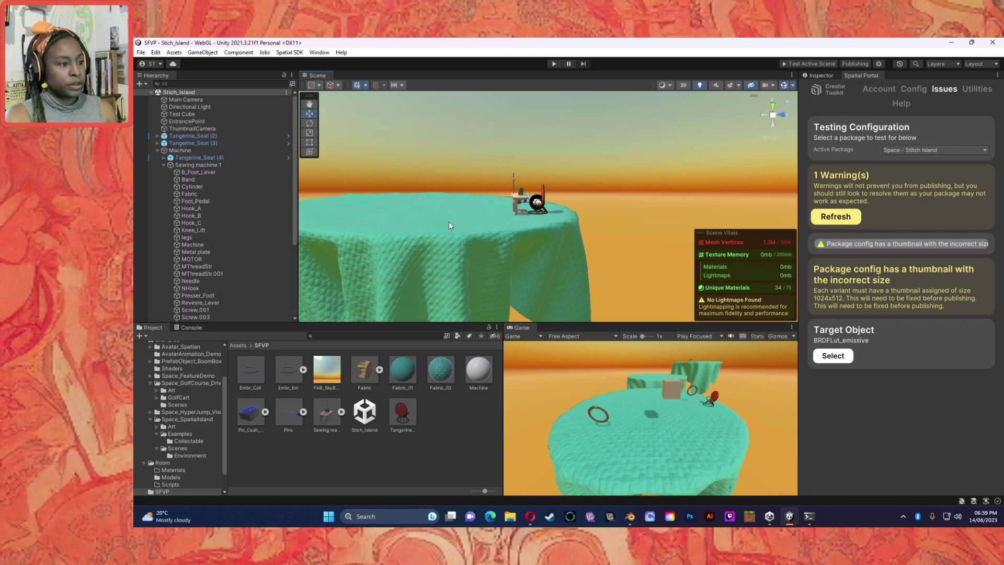
Collapse the Sewing machine 1 parts in the hierarchy and check the Seat1 object inside Tangerine_Seat (4).
left_click(163, 165)
left_click(157, 150)
left_click(163, 150)
left_click(157, 150)
left_click(160, 158)
left_click(163, 157)
left_click(186, 165)
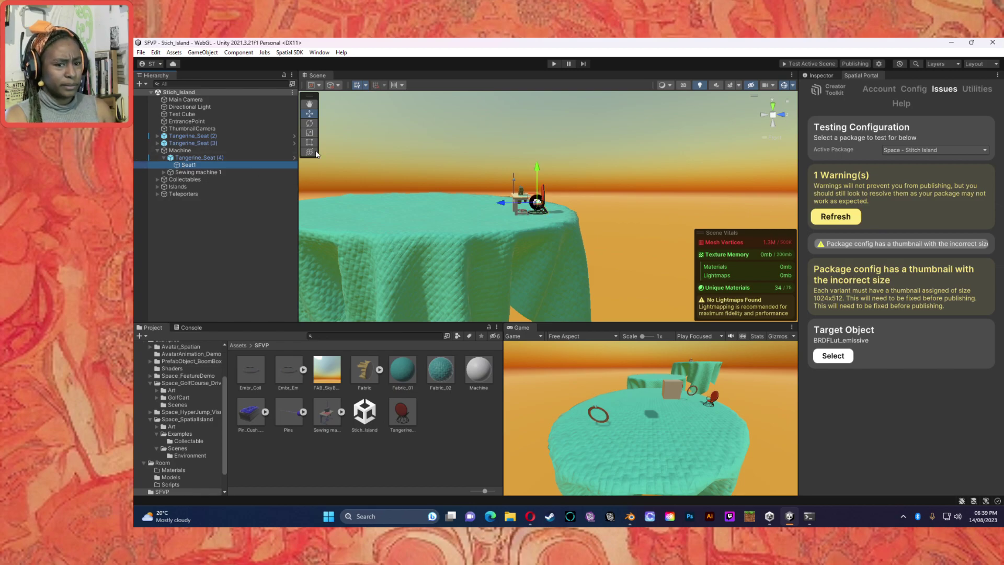
left_click(541, 196)
left_click(406, 417)
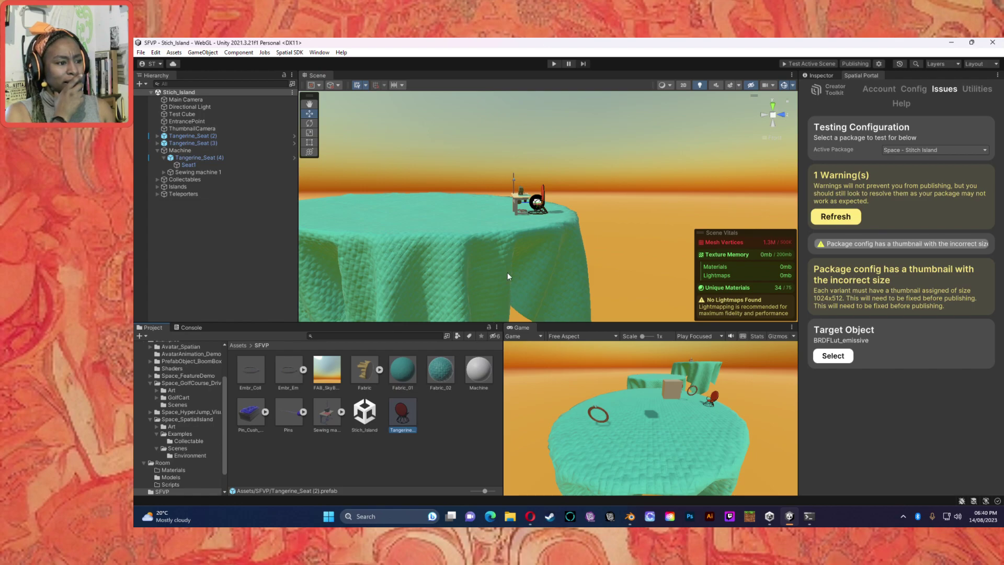
left_click(234, 286)
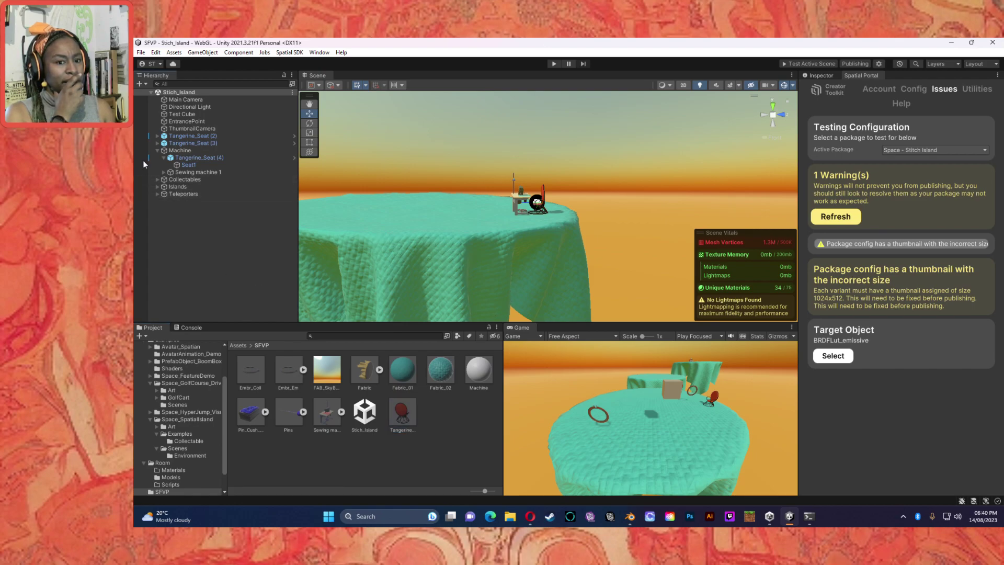
left_click(164, 157)
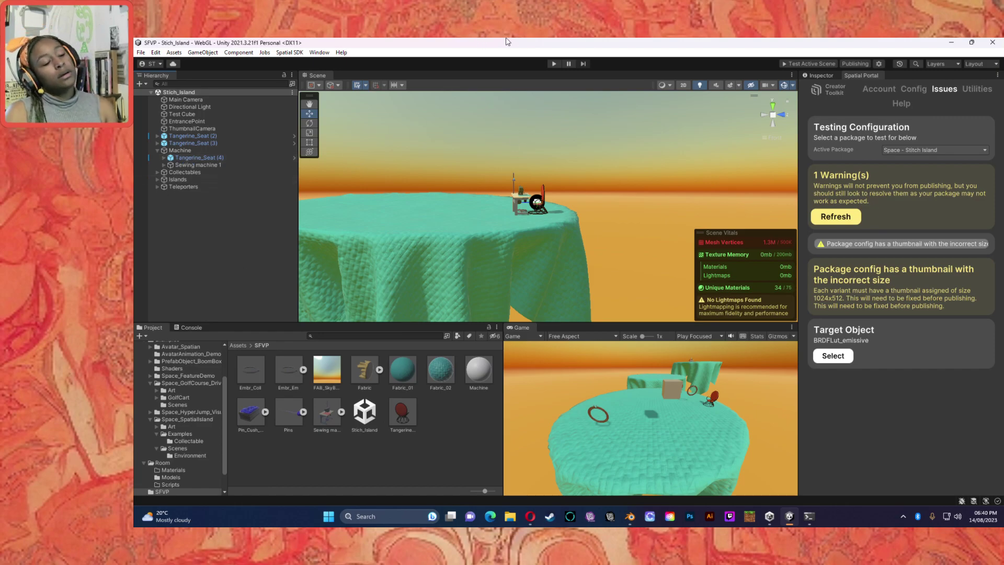
Place the Pin_Cush_box model in the scene above the sewing machine island and scale it down.
left_click(246, 416)
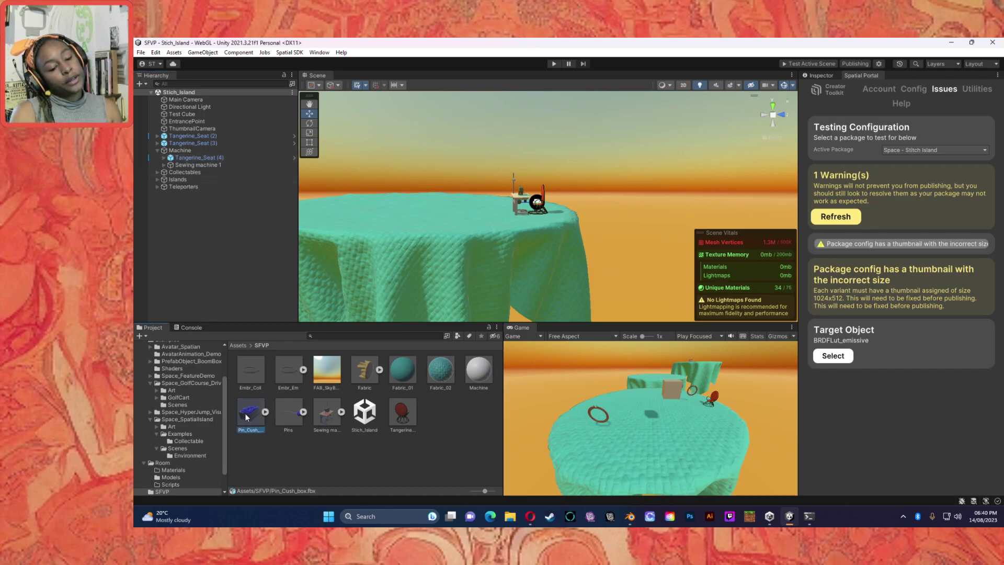
left_click_drag(430, 218, 591, 285, "alt")
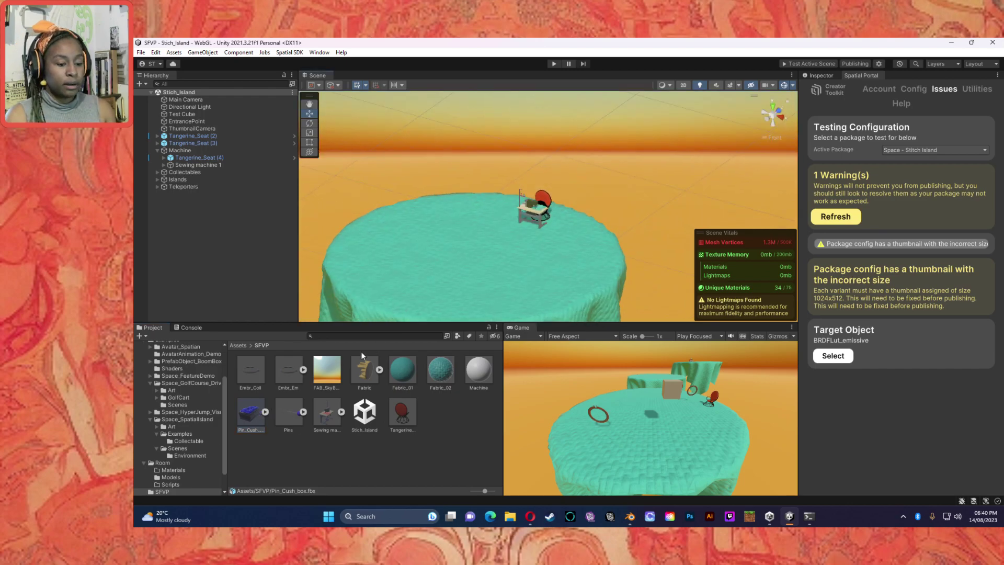
left_click_drag(251, 410, 539, 242)
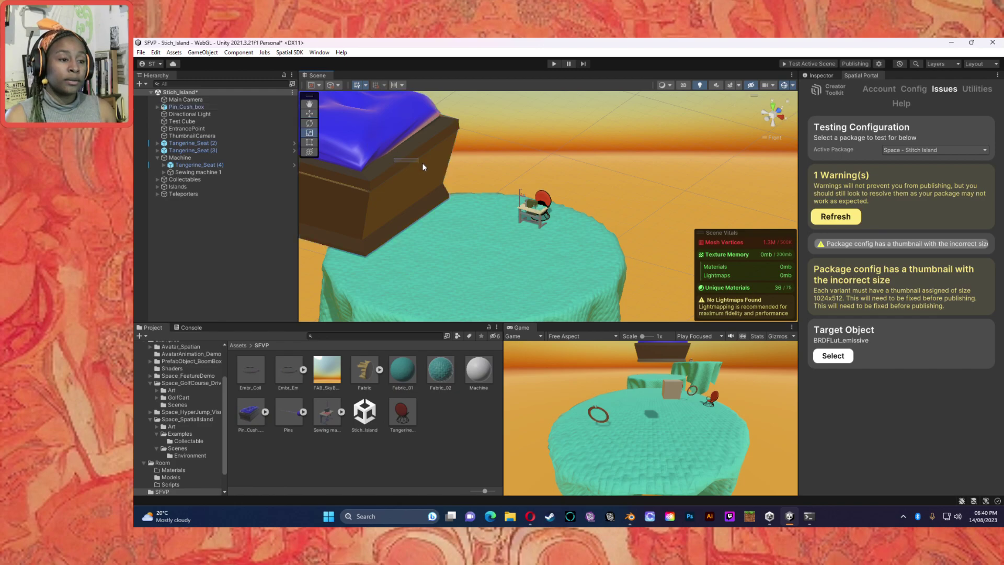
scroll(385, 177, "down", 5)
left_click(415, 176)
left_click_drag(432, 175, 514, 201)
Move the pin cushion box over to the sewing machine table and shrink it to a small tabletop size.
left_click(309, 113)
scroll(519, 193, "up", 8)
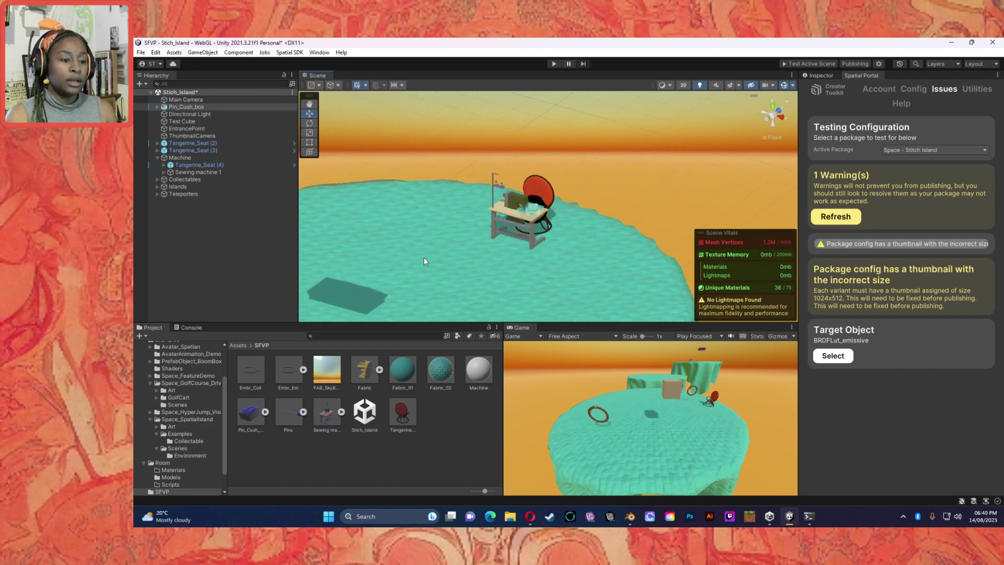
scroll(417, 248, "down", 2)
left_click_drag(421, 230, 484, 213)
left_click(309, 133)
left_click(309, 114)
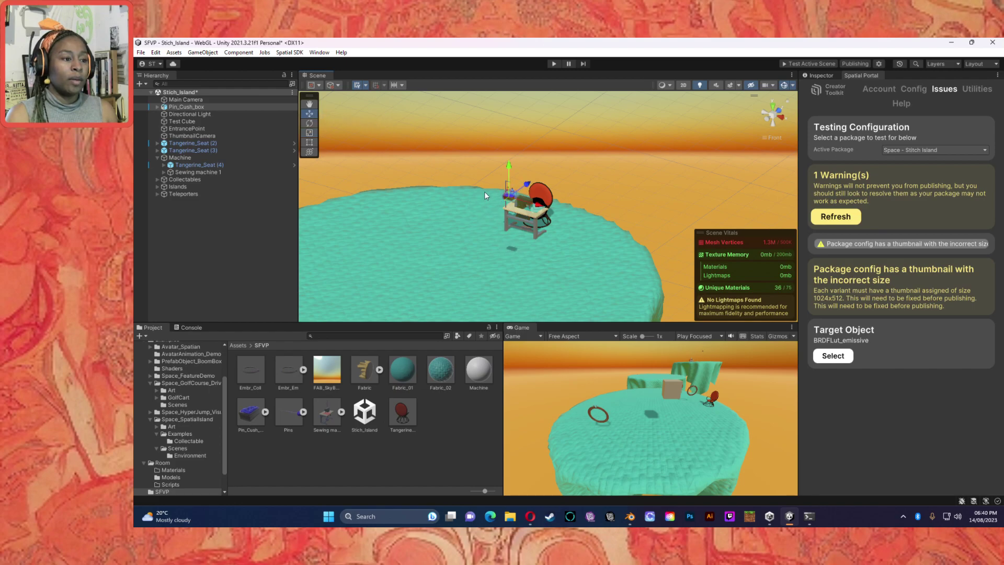
Shift the pin cushion box so it sits over the tabletop beside the sewing machine.
left_click_drag(514, 171, 448, 232, "alt")
left_click_drag(447, 173, 544, 172)
left_click(511, 153)
left_click(514, 173)
left_click_drag(518, 150, 515, 168)
left_click(519, 211)
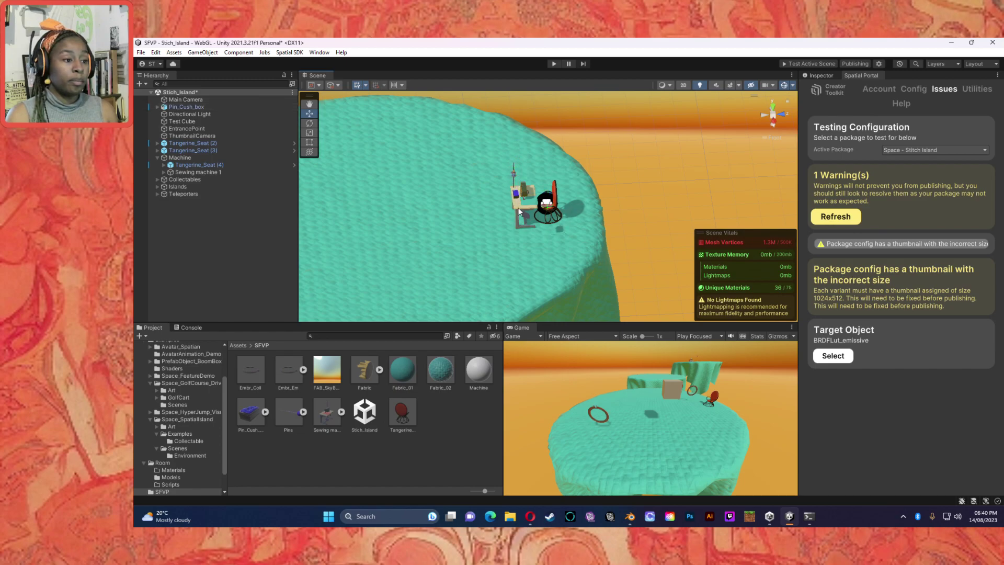
scroll(527, 207, "up", 6)
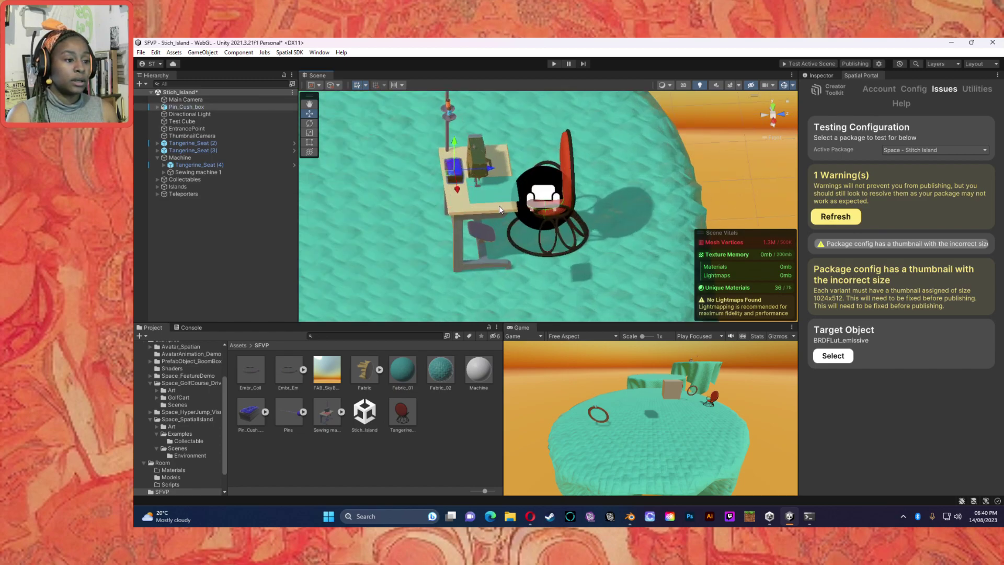
Lower the pin cushion box onto the tabletop next to the sewing machine.
left_click_drag(443, 208, 591, 229, "alt")
left_click_drag(617, 265, 469, 187, "alt")
left_click_drag(451, 149, 442, 176)
left_click(451, 170)
left_click(424, 188)
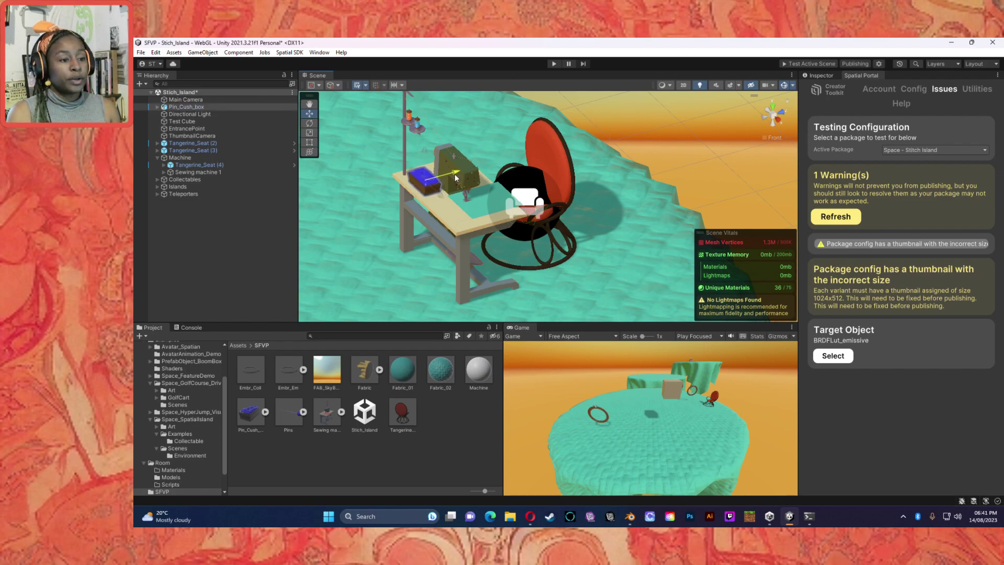
Slide the pin cushion box across the tabletop to the chair side of the sewing machine.
left_click_drag(453, 173, 732, 206, "alt")
left_click_drag(654, 199, 566, 212)
left_click(562, 209)
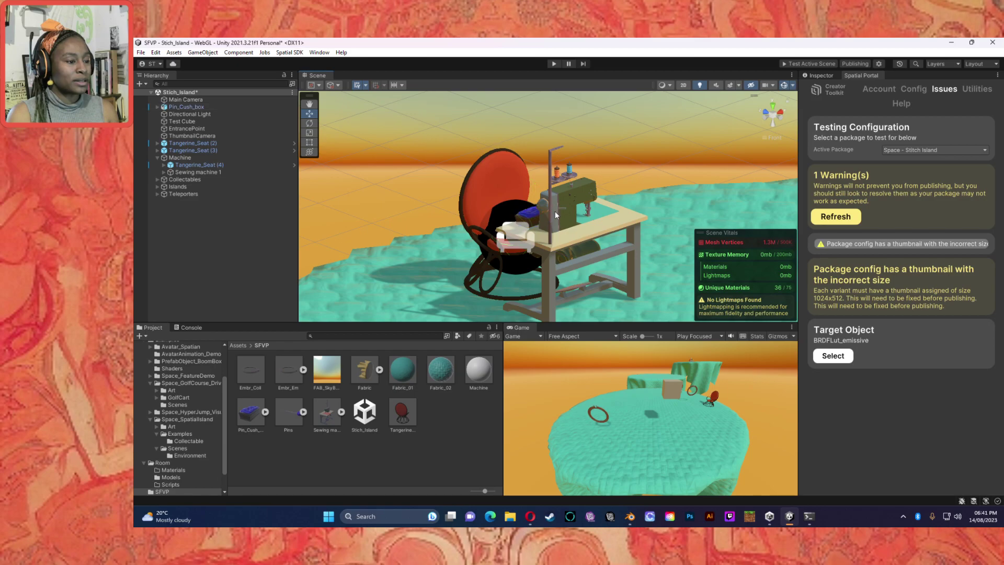
left_click(536, 214)
left_click(534, 216)
left_click_drag(558, 211, 653, 217)
left_click(616, 217)
Rotate the whole Pin_Cush_box about its vertical axis on the tabletop.
left_click(309, 122)
left_click_drag(587, 220, 628, 243)
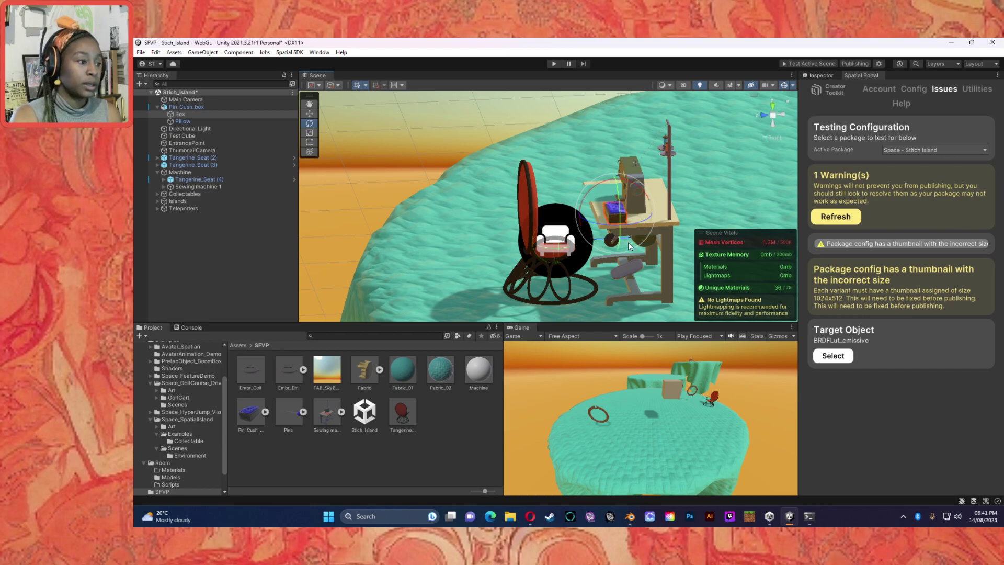
left_click(194, 108)
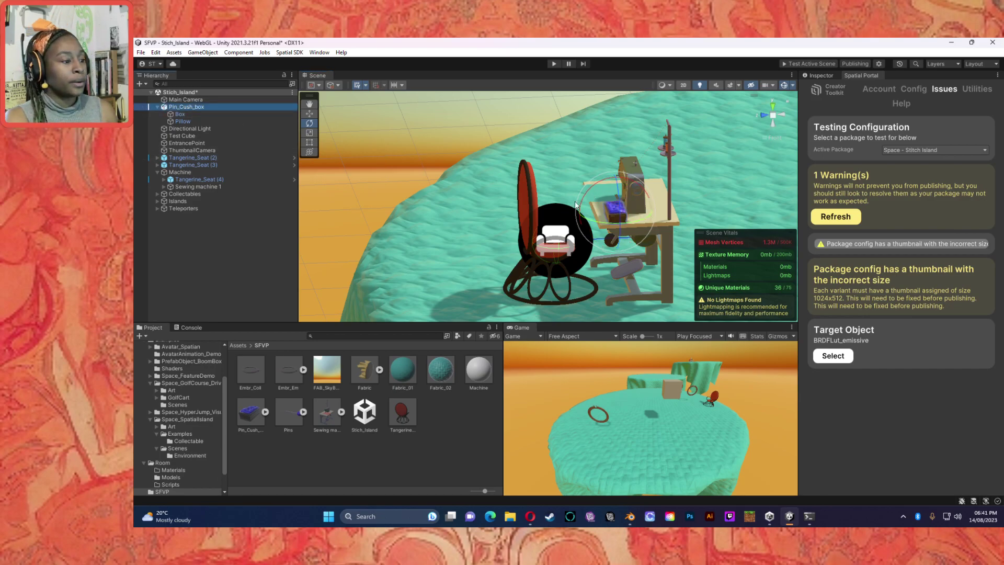
left_click_drag(598, 220, 639, 224)
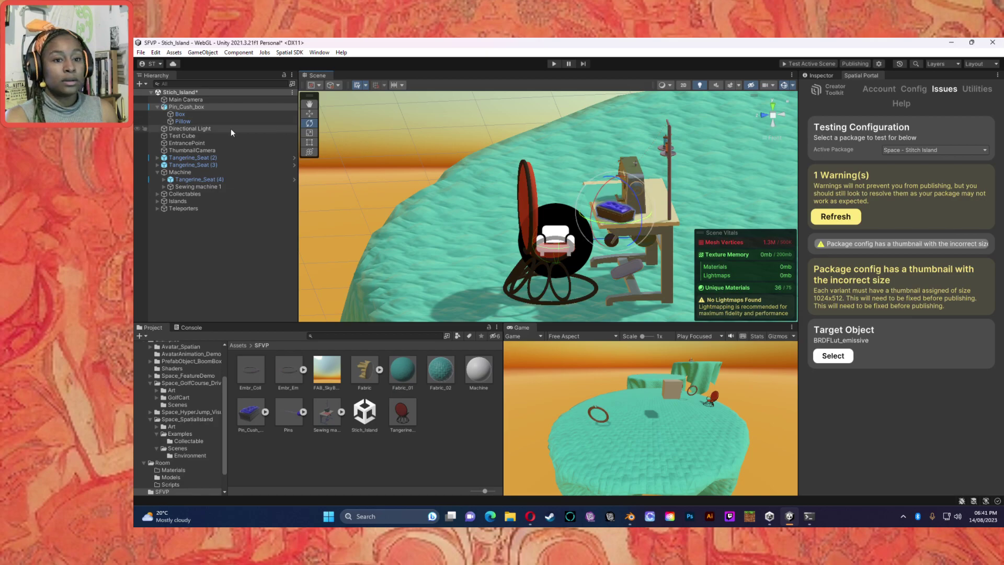
Scale the pin cushion box down uniformly and reposition it on the tabletop beside the sewing machine.
left_click(313, 134)
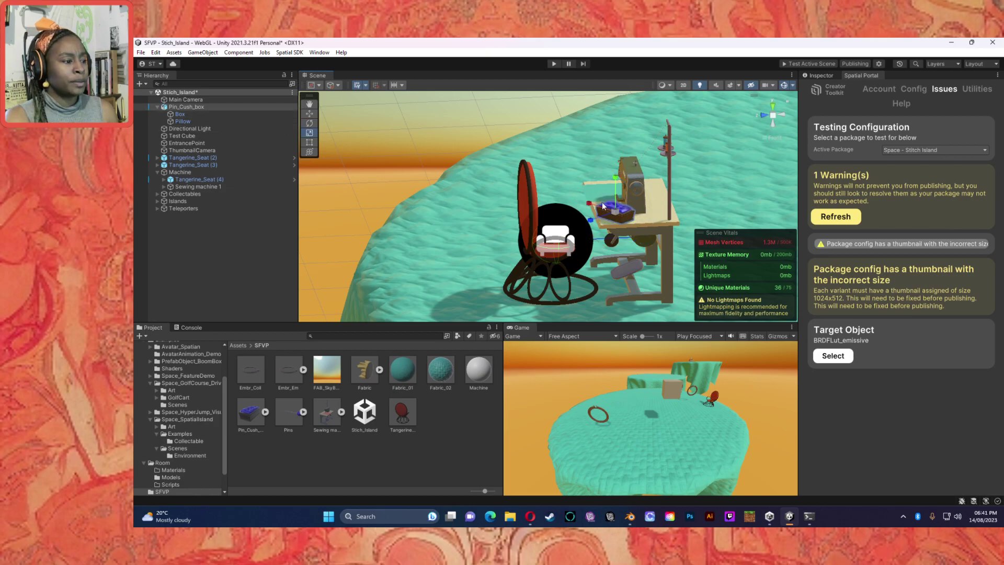
left_click_drag(610, 209, 607, 235)
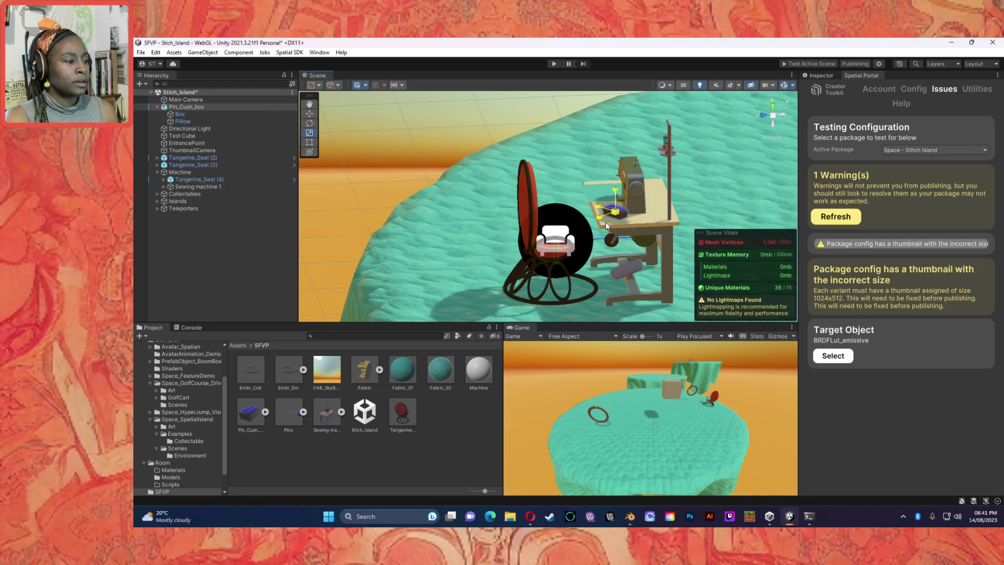
key("w")
left_click_drag(615, 180, 609, 178)
scroll(623, 237, "up", 3)
scroll(685, 240, "up", 5)
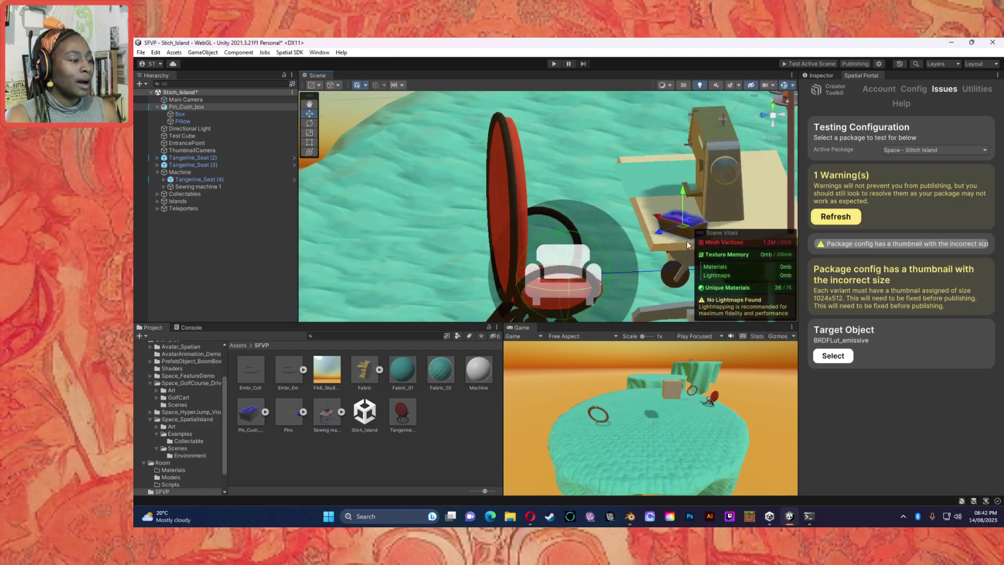
Try the Fabric_02 material on the pin cushion's pillow and replace it with Fabric_01.
middle_click_drag(679, 229, 638, 195)
left_click_drag(638, 195, 753, 222, "alt")
left_click_drag(616, 125, 670, 169, "alt")
left_click(670, 172)
left_click(618, 168)
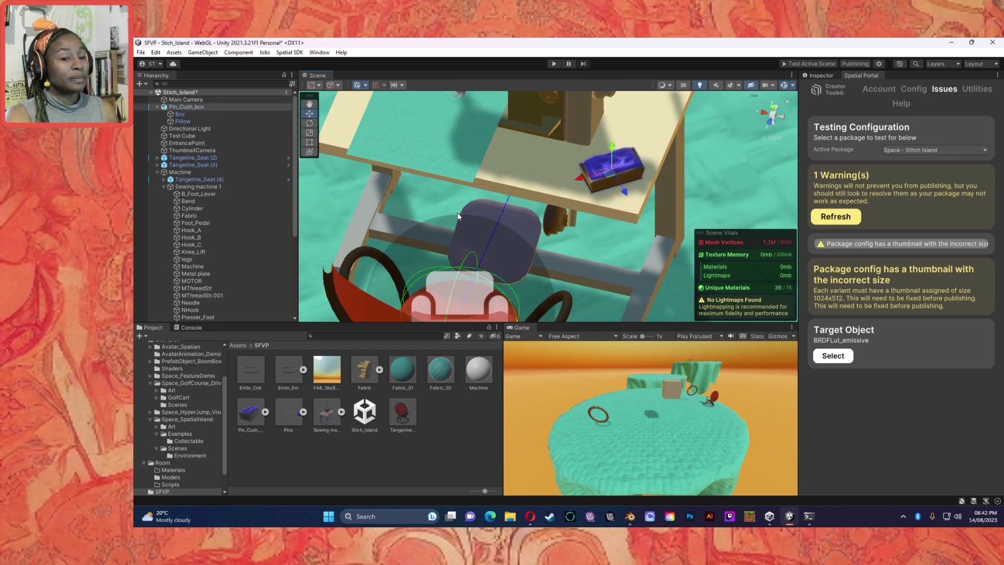
left_click_drag(431, 372, 637, 163)
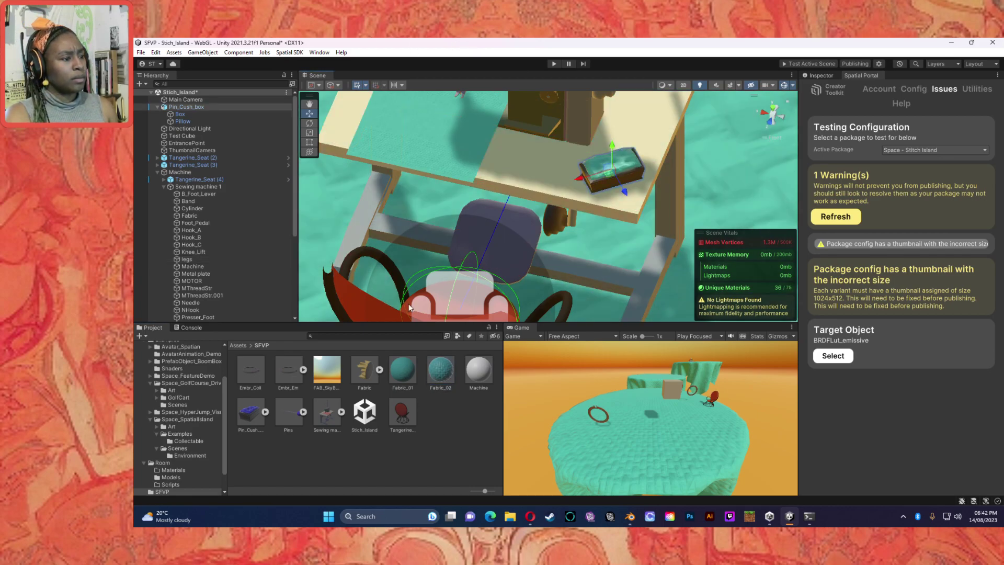
left_click_drag(402, 370, 630, 162)
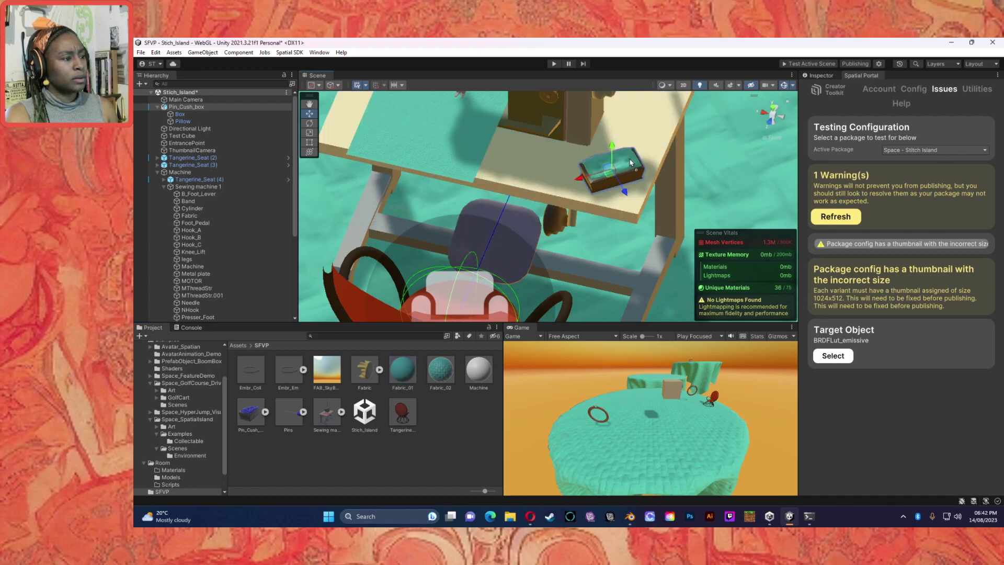
Place the Pins model from the SFVP assets into the scene at the pin cushion box.
left_click(614, 219)
middle_click_drag(664, 221, 634, 181)
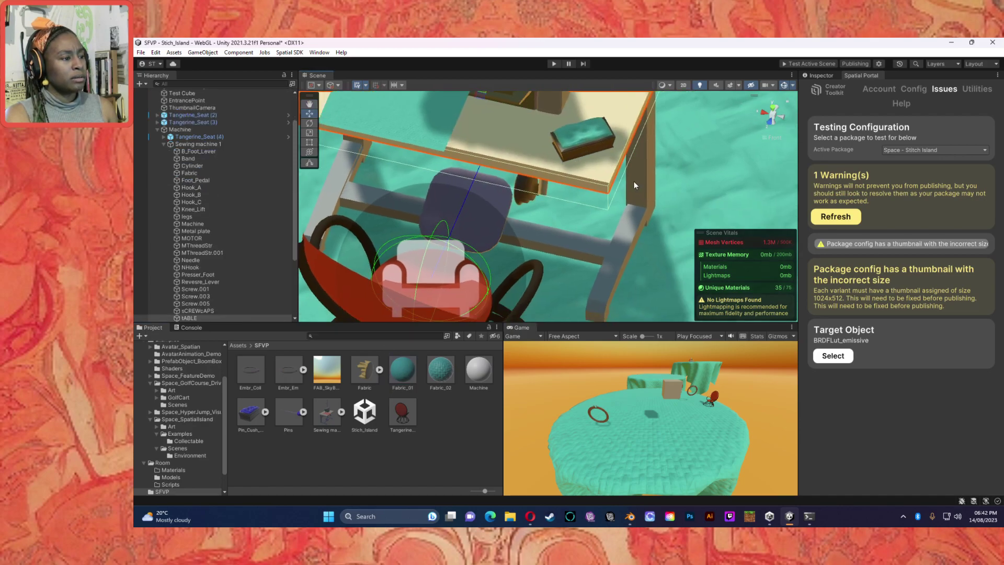
middle_click_drag(606, 212, 514, 219)
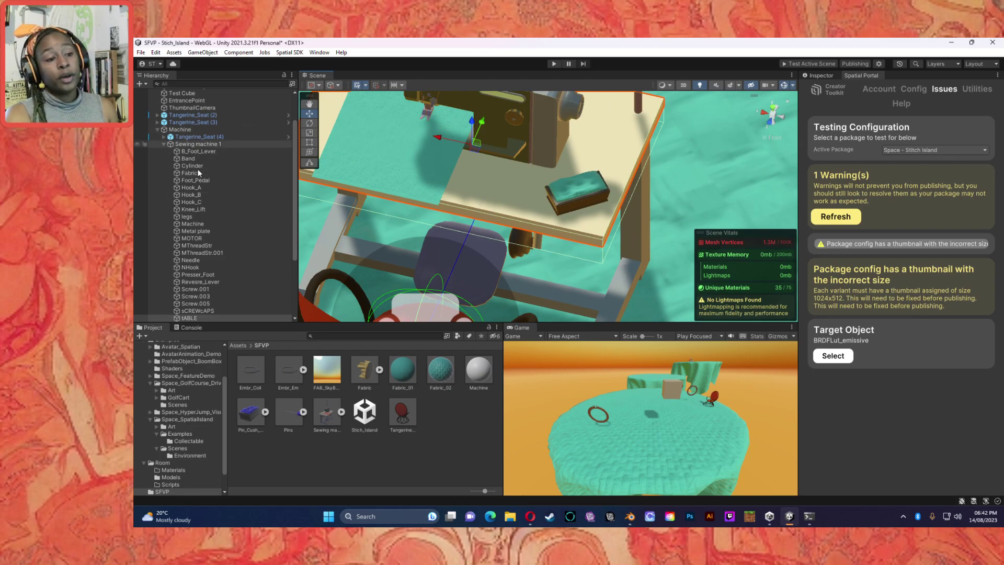
left_click(303, 413)
left_click_drag(288, 415, 572, 197)
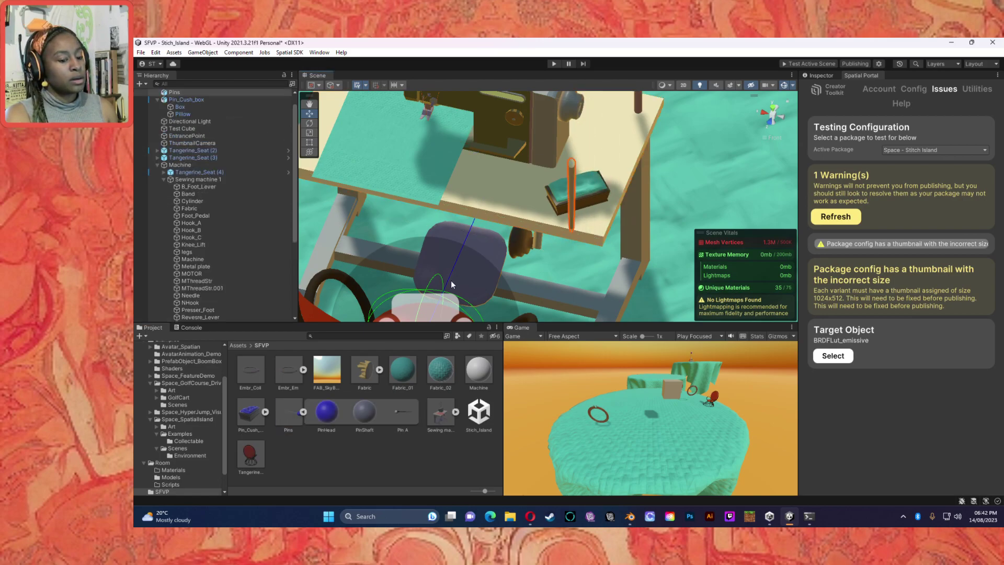
Scale the oversized pin down uniformly so it is much smaller than the sewing machine table.
scroll(551, 256, "down", 10)
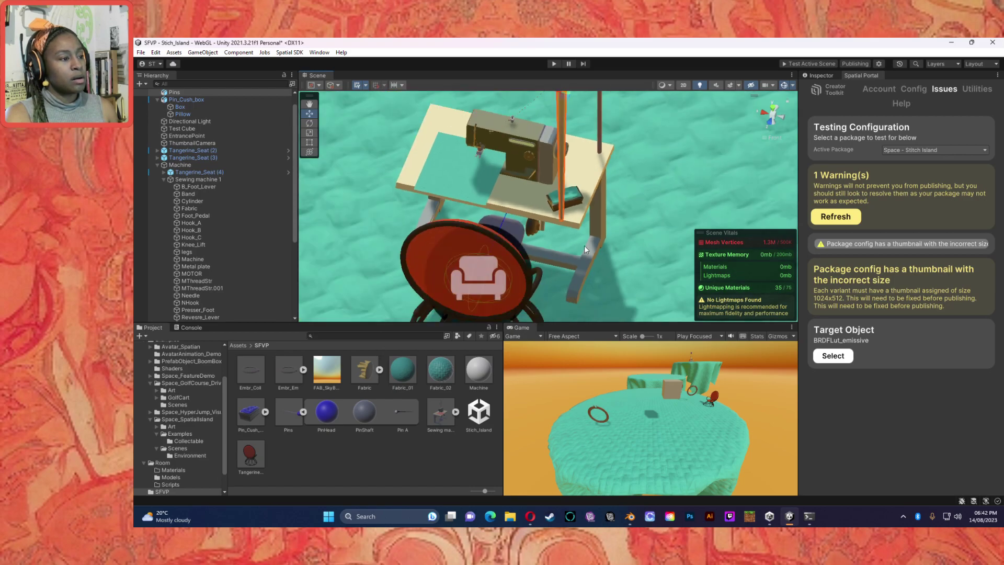
left_click(309, 132)
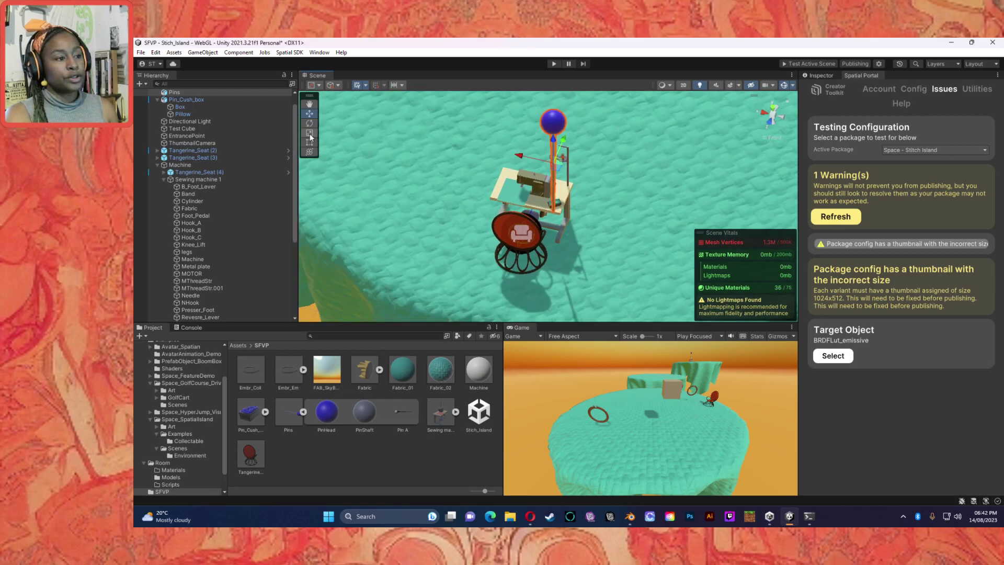
left_click_drag(557, 166, 549, 205)
scroll(607, 199, "up", 4)
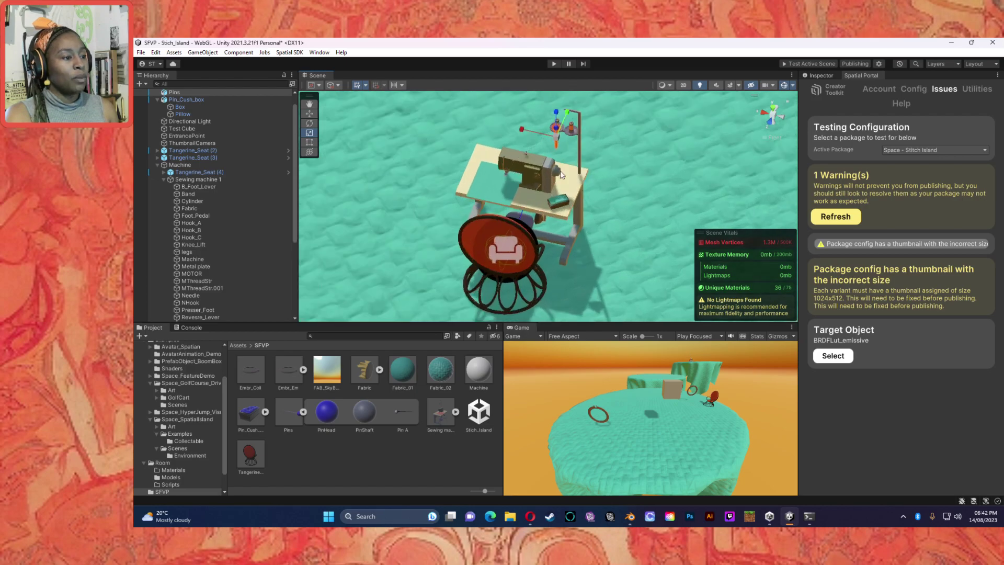
Lower the pin to the pin cushion box and scale it down further to suit the pillow.
left_click(307, 117)
left_click_drag(557, 109, 552, 212)
left_click(309, 133)
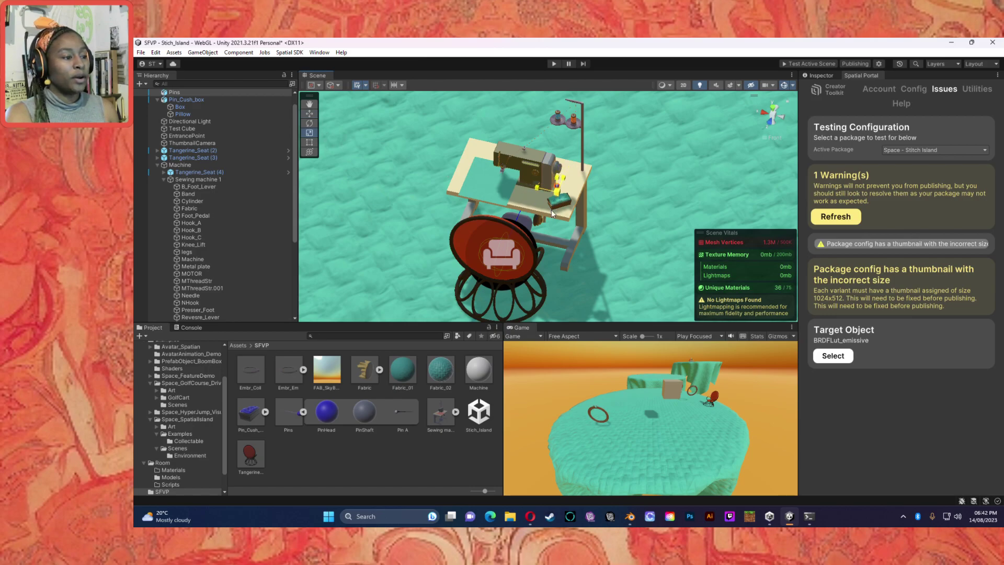
scroll(585, 217, "up", 5)
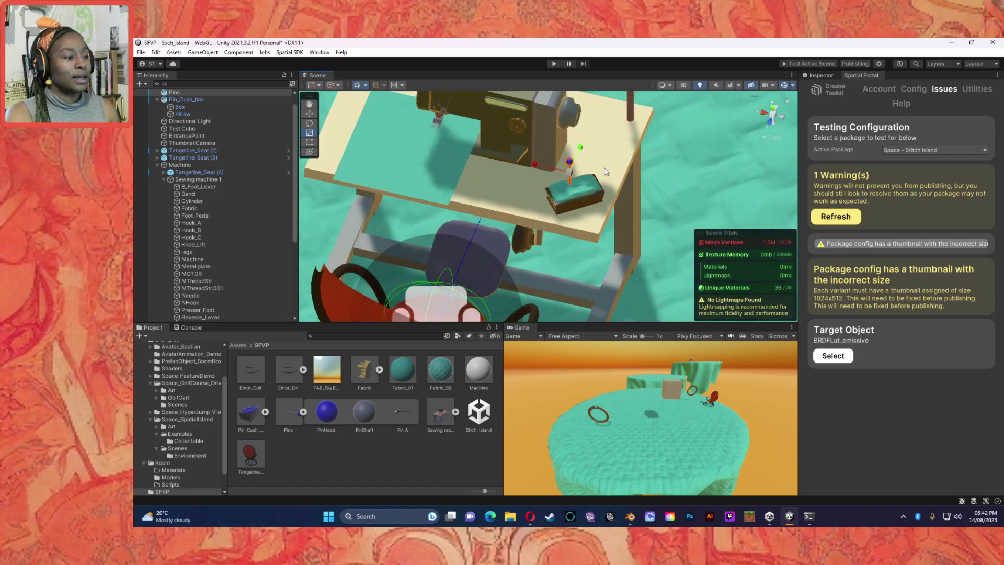
Slide the pin over the cushion and lower it into the pillow, aligning it sideways from the front view.
scroll(585, 190, "down", 2)
left_click(310, 114)
left_click_drag(560, 165, 523, 166)
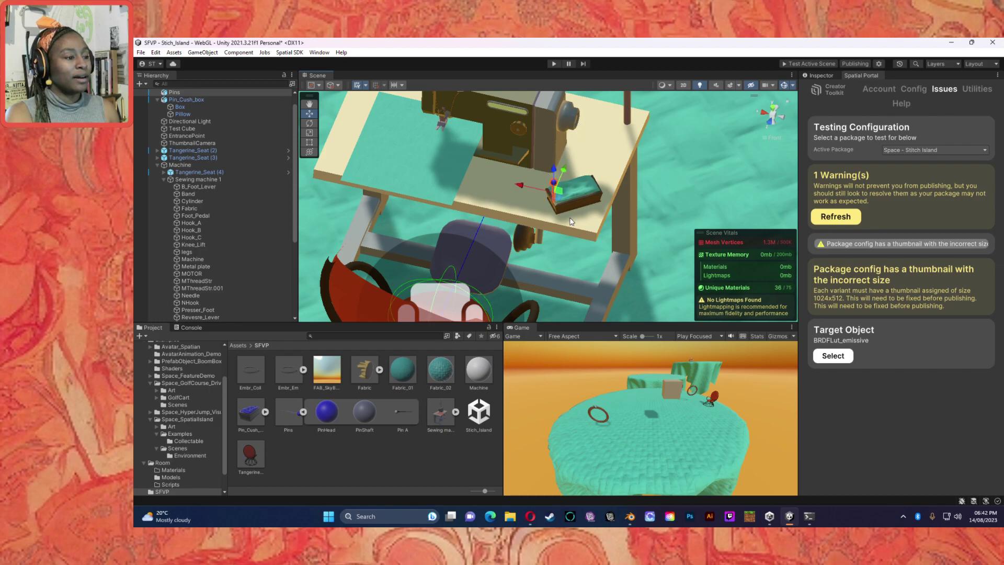
left_click(767, 122)
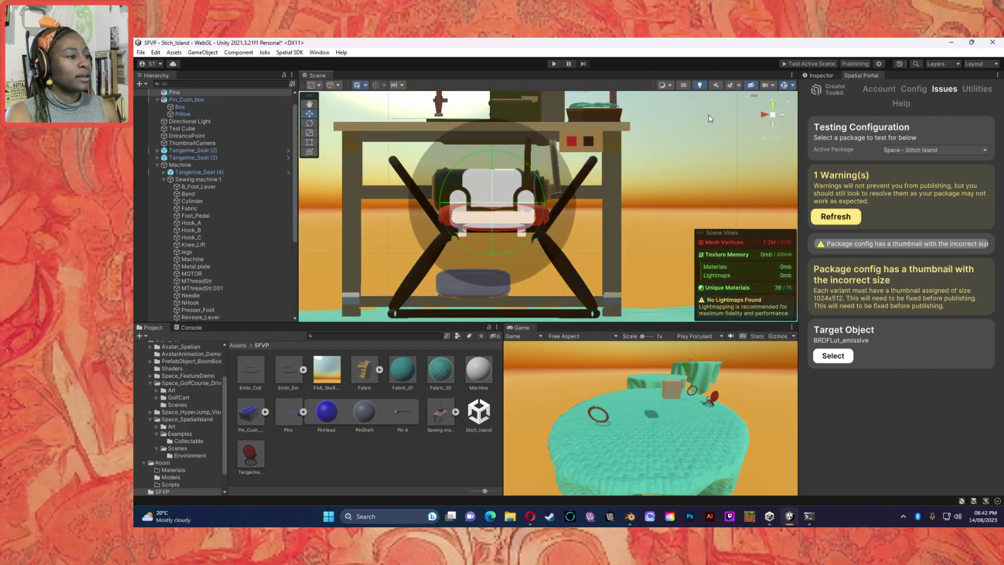
middle_click_drag(623, 130, 601, 208)
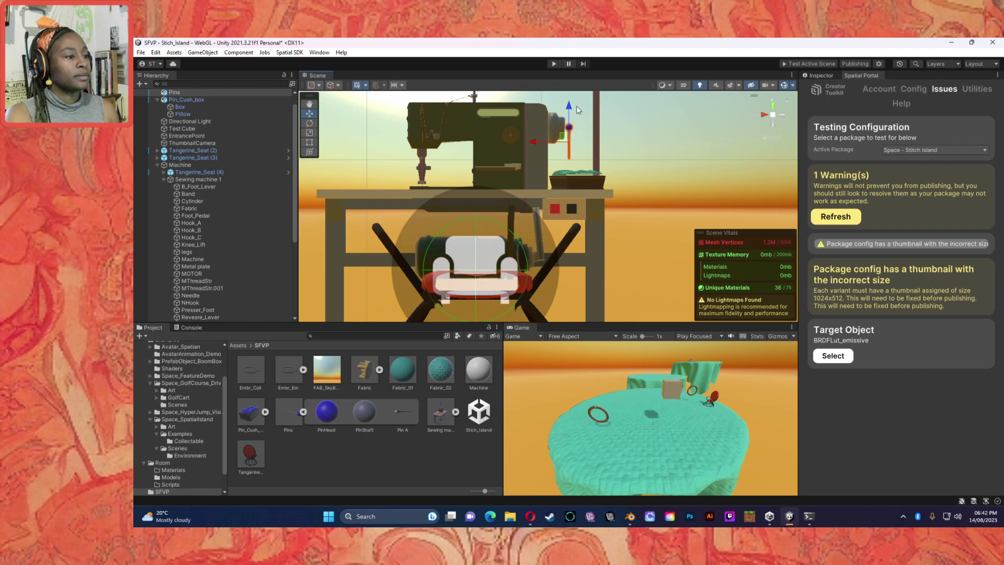
left_click_drag(560, 124, 559, 129)
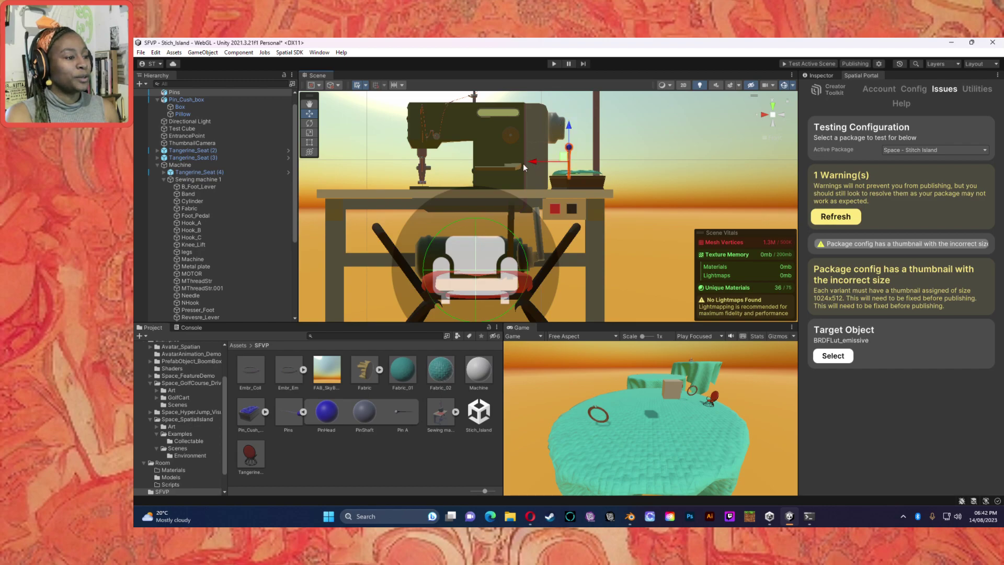
mouse_move(531, 161)
left_mouse_down()
mouse_move(511, 168)
mouse_move(543, 168)
left_mouse_up()
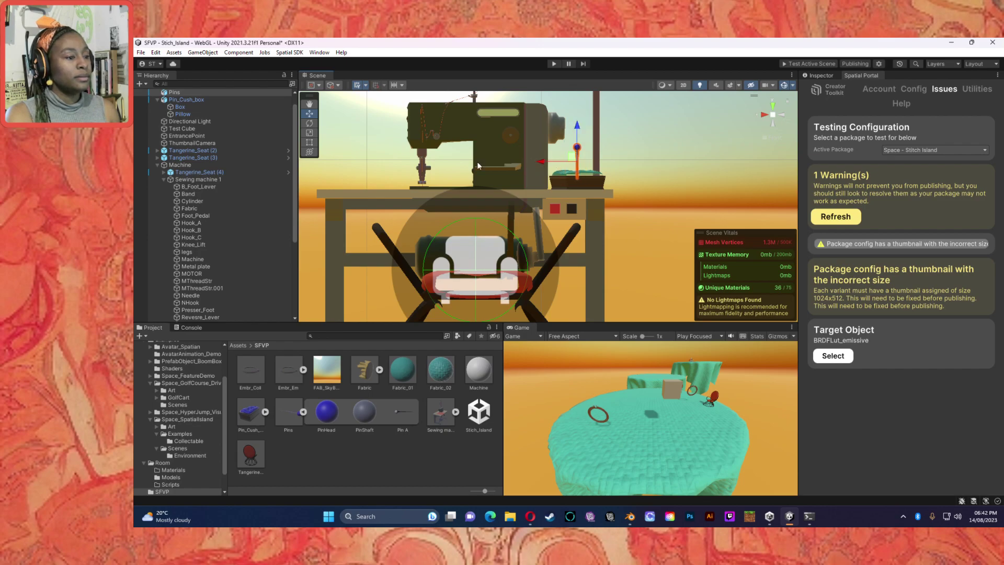
Shrink the pin once more, adjust its height in the pillow and check the placement from the side and above.
left_click(308, 132)
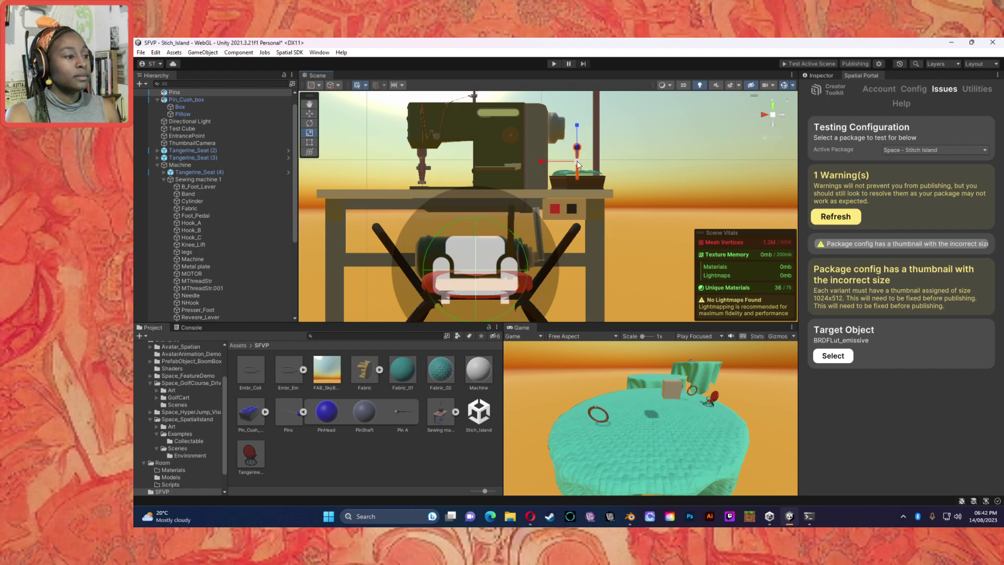
left_click_drag(573, 188, 573, 187)
left_click(309, 113)
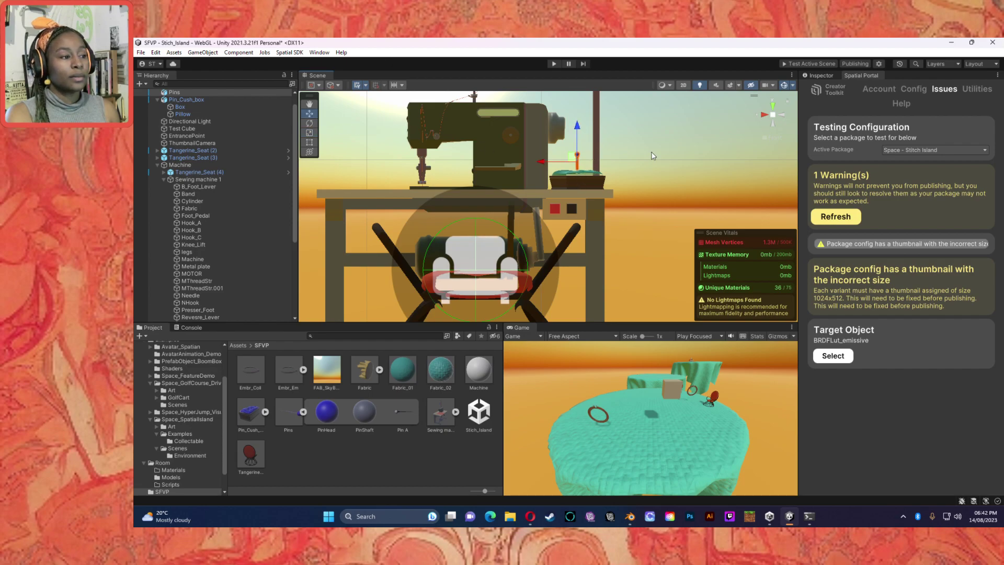
left_click_drag(577, 143, 582, 134)
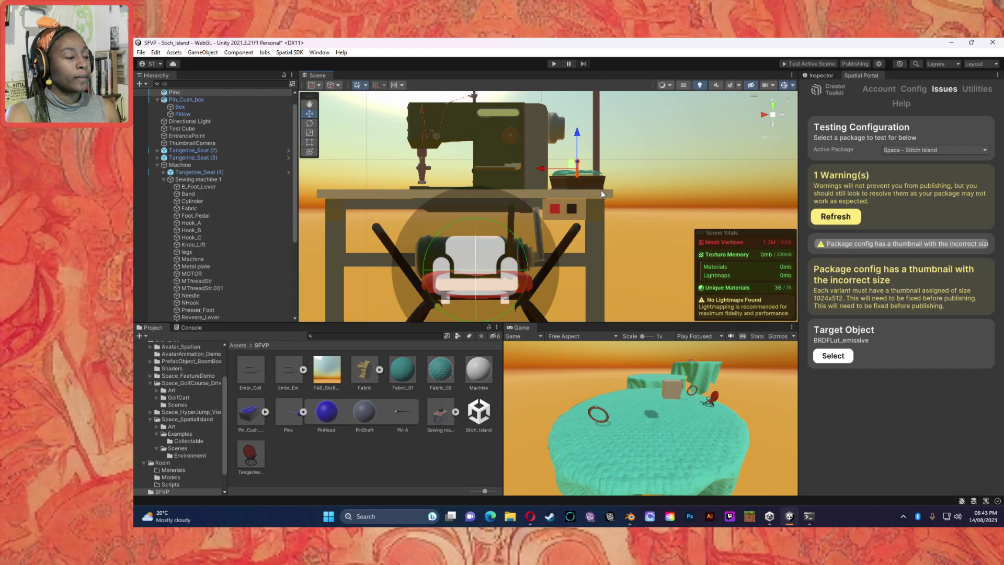
left_click(785, 114)
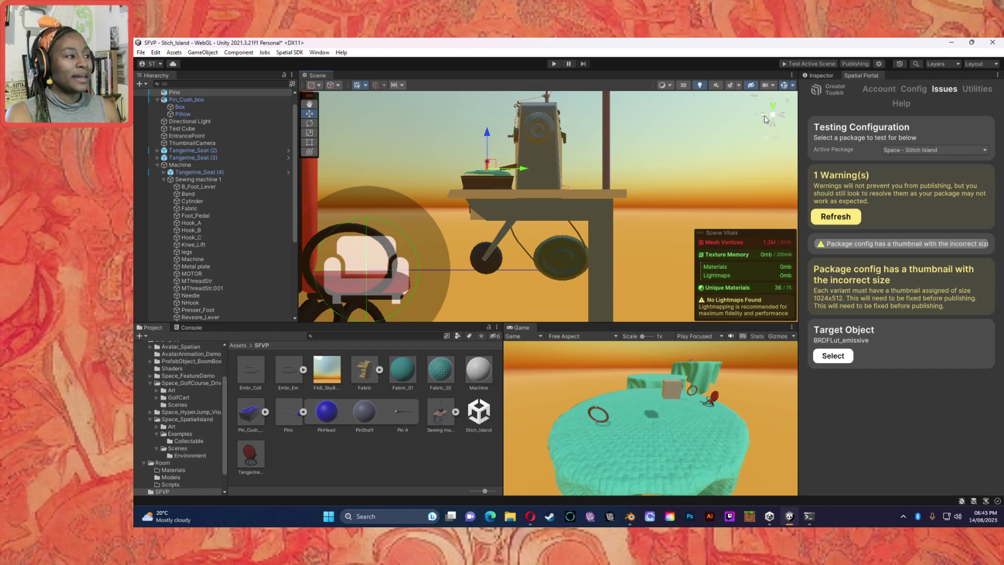
left_click(765, 119)
left_click_drag(614, 174, 605, 289, "alt")
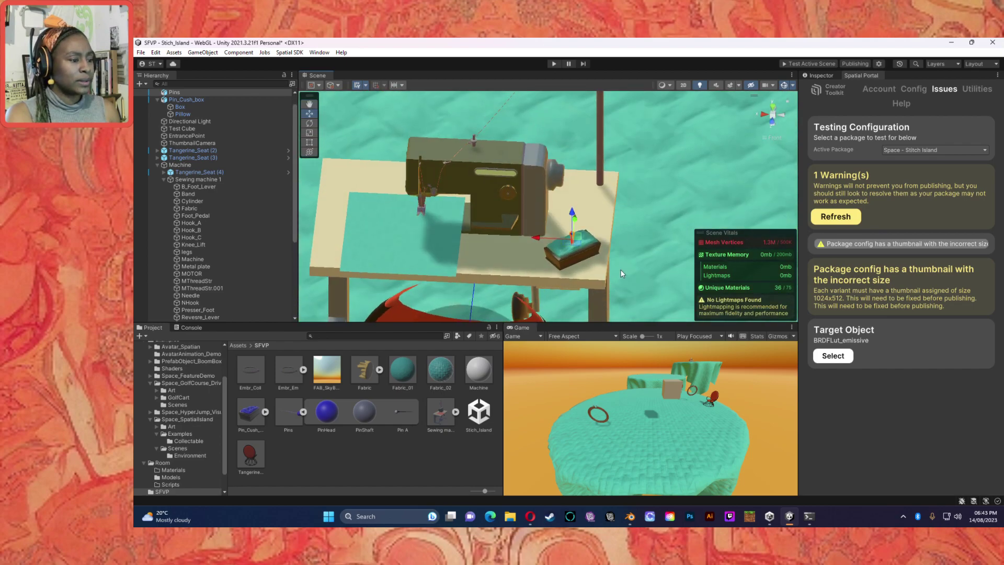
Create an empty object under Pins and name it Pin Cushion.
left_click(566, 232)
left_click(571, 237)
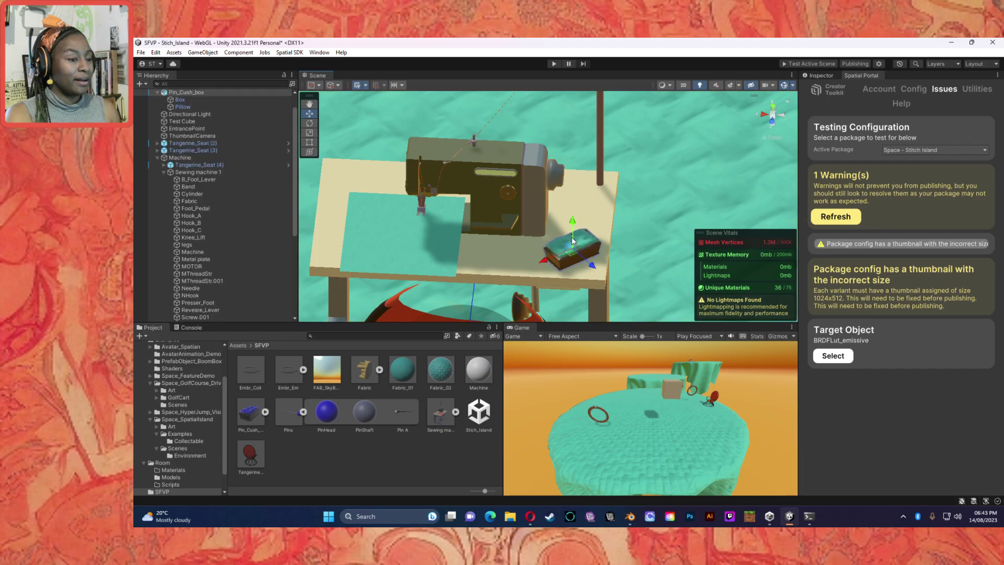
scroll(180, 134, "up", 2)
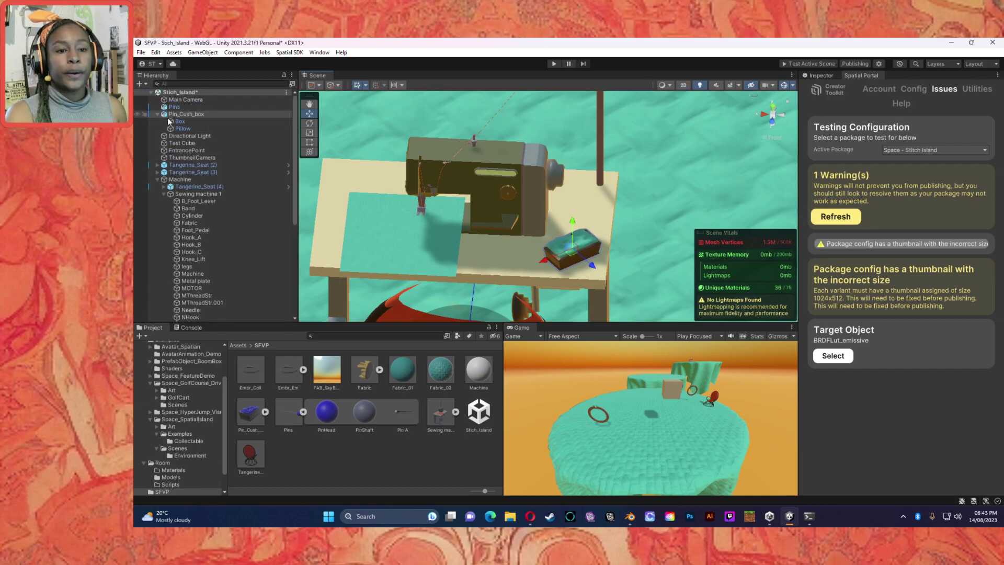
left_click(187, 105)
right_click(185, 107)
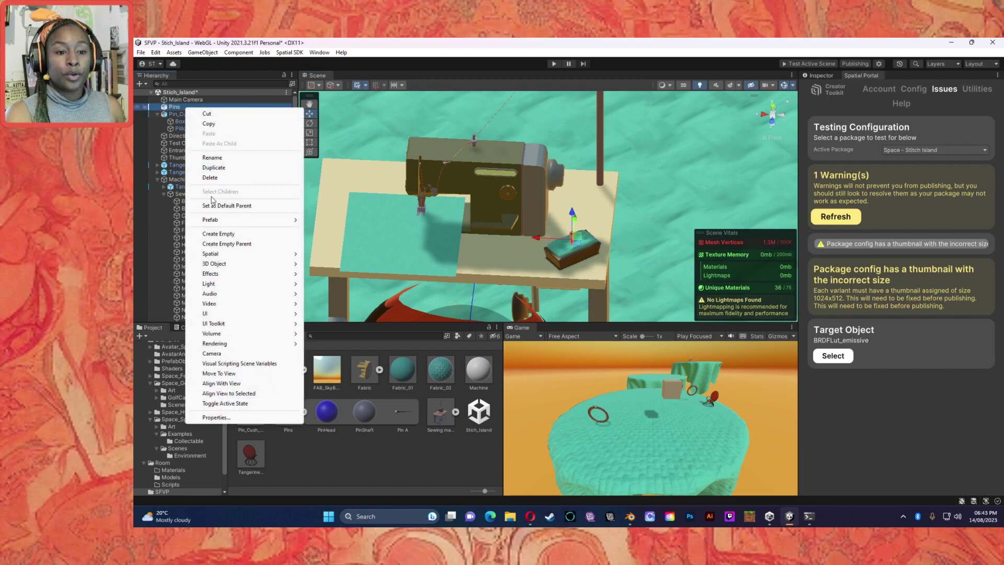
left_click(237, 234)
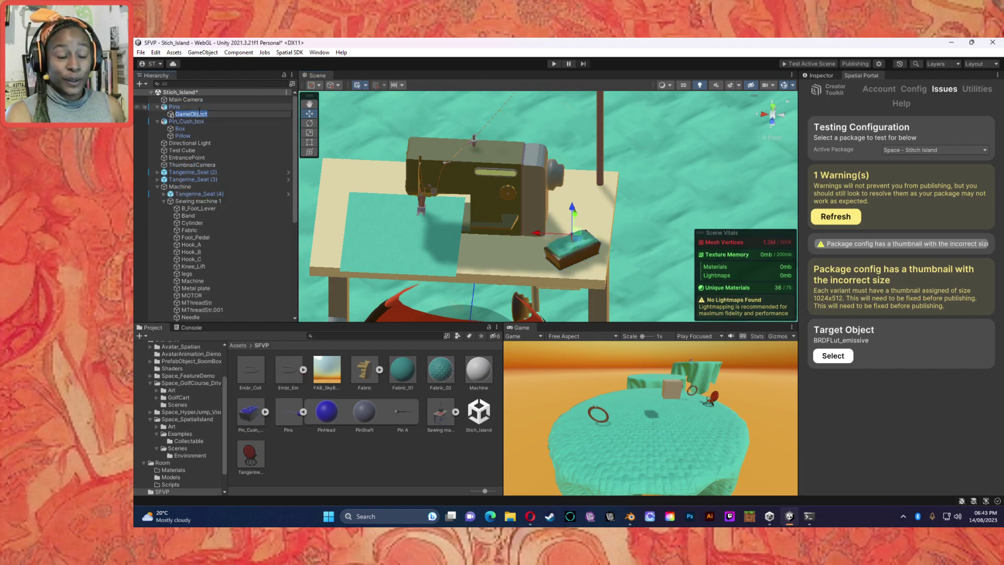
type("Pi")
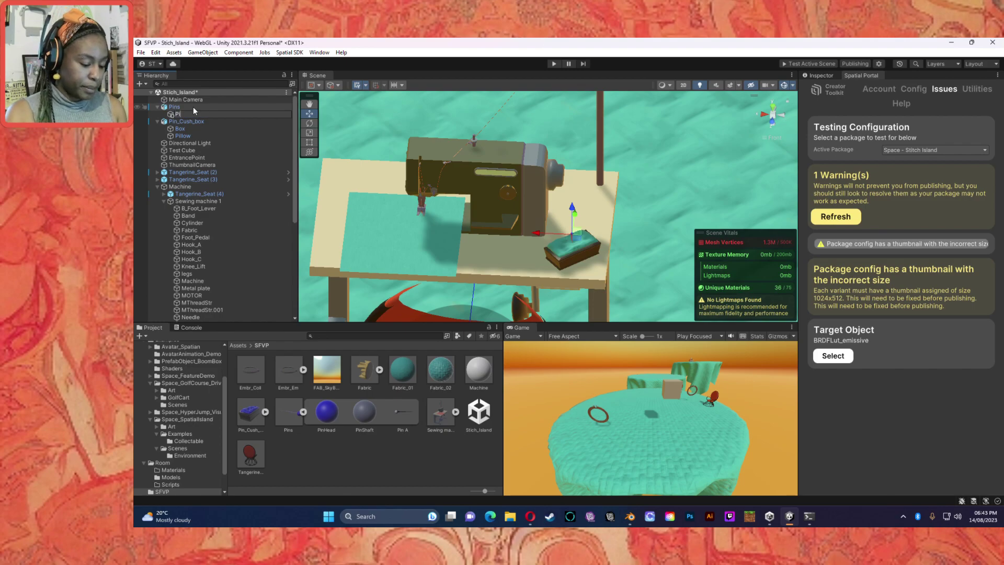
type("n Cushion")
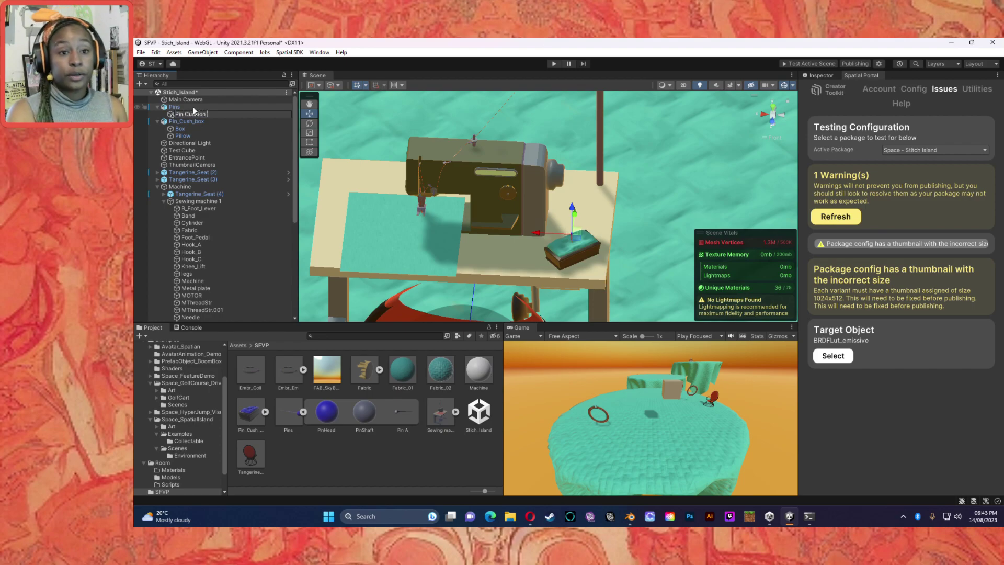
key("Return")
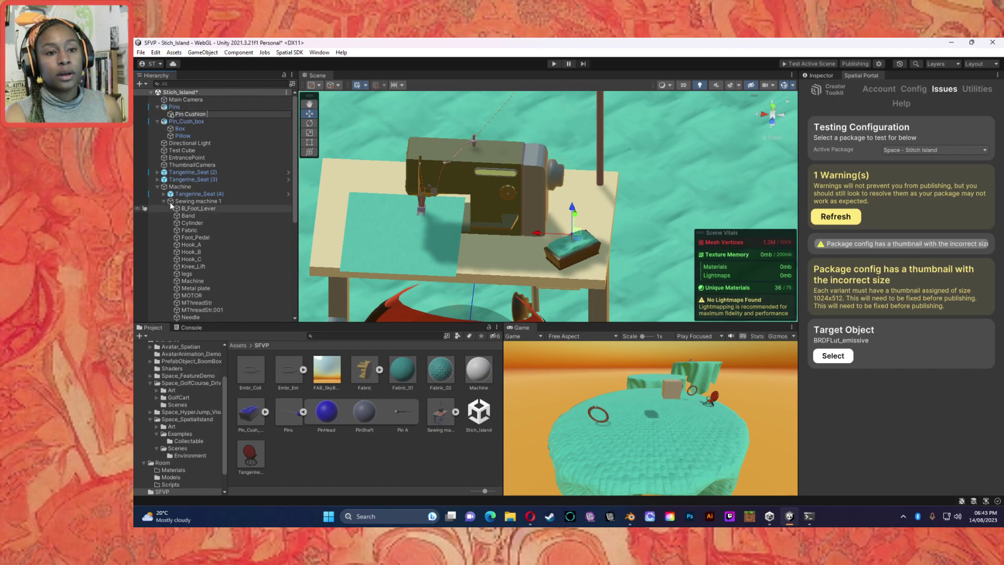
Move Pin Cushion out to the scene root and group Pin_Cush_box and Pins under it.
left_click(211, 121)
left_click_drag(196, 113, 171, 110)
left_click(164, 115)
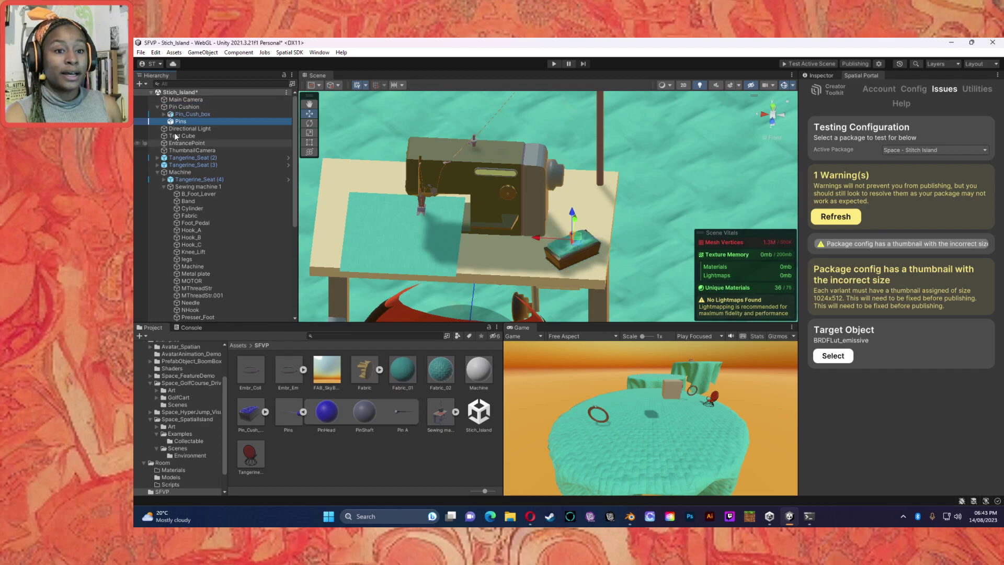
Rename the Pins object in the Pin Cushion group as Pins_01.
double_click(184, 122)
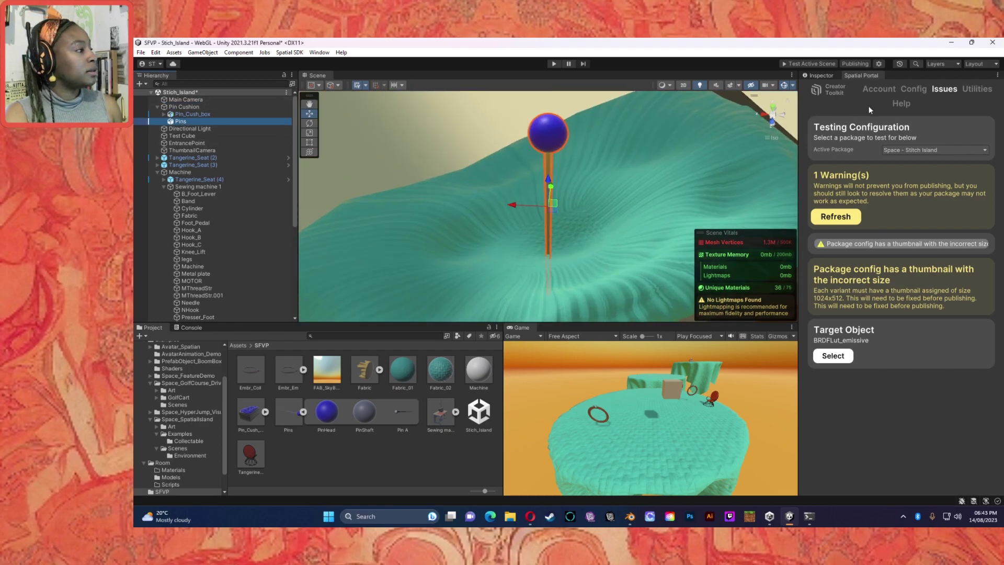
left_click(808, 75)
left_click(859, 87)
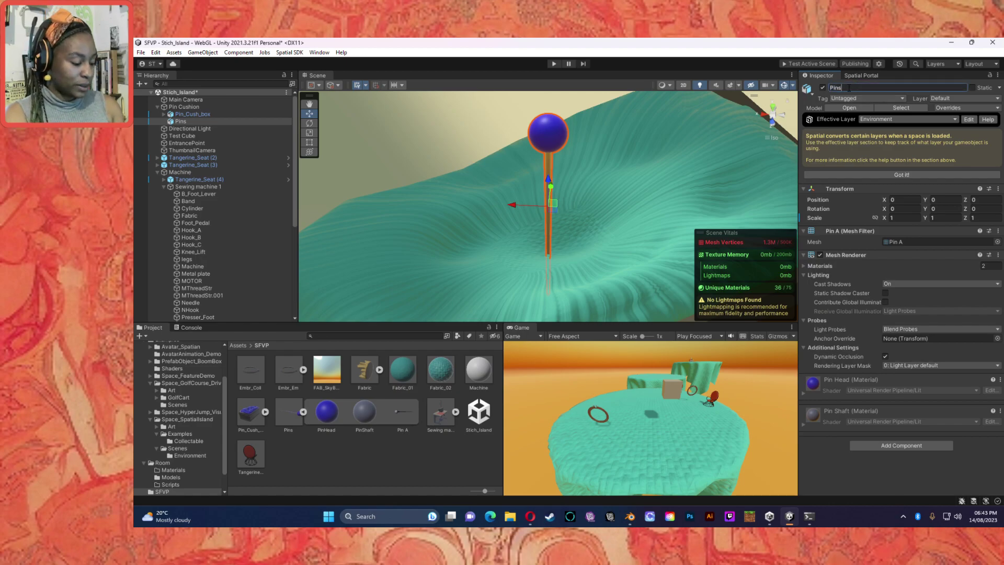
type("_1")
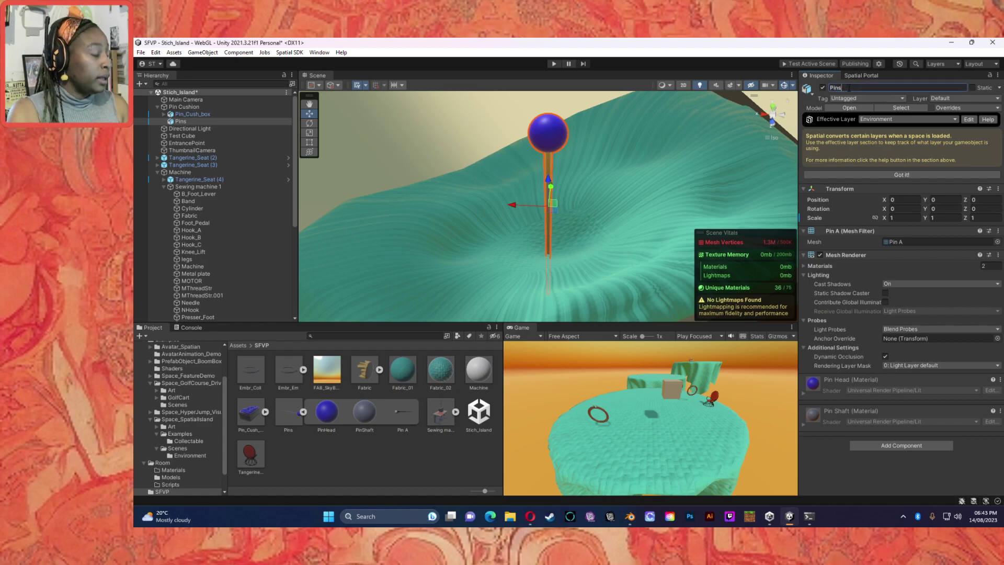
key("BackSpace")
type("01")
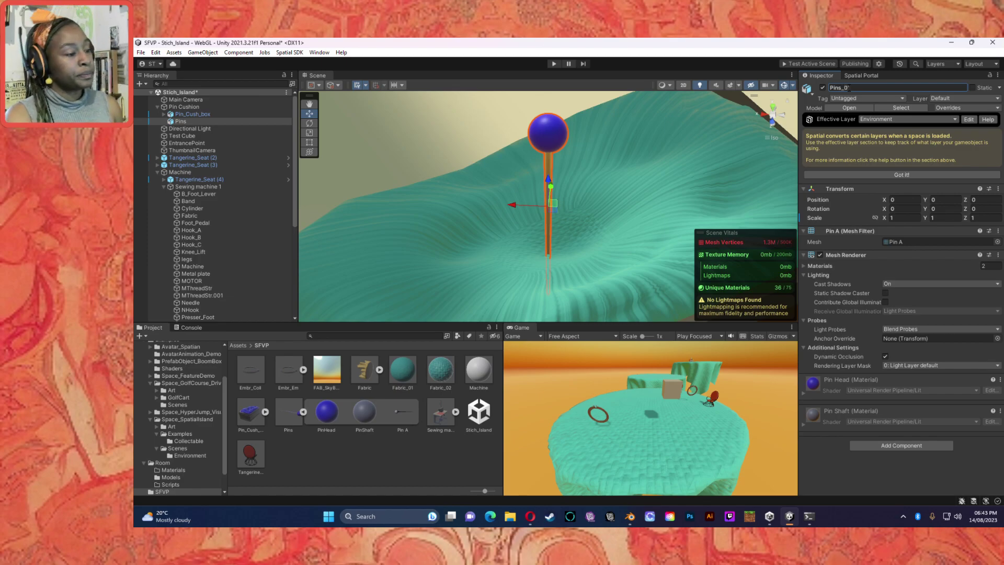
key("Return")
scroll(559, 217, "down", 8)
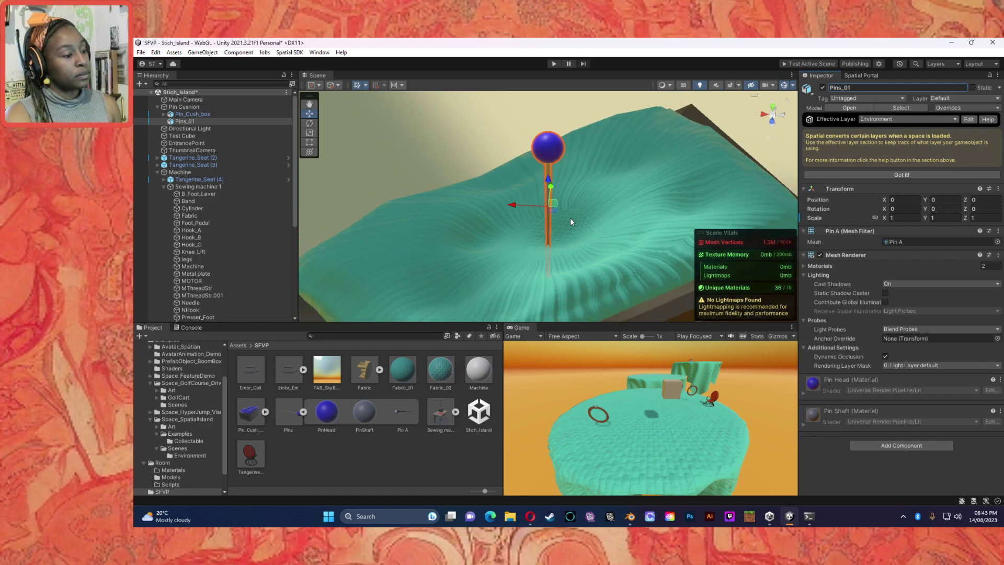
Collapse the Sewing machine 1 and Machine groups in the scene hierarchy.
left_click(676, 189)
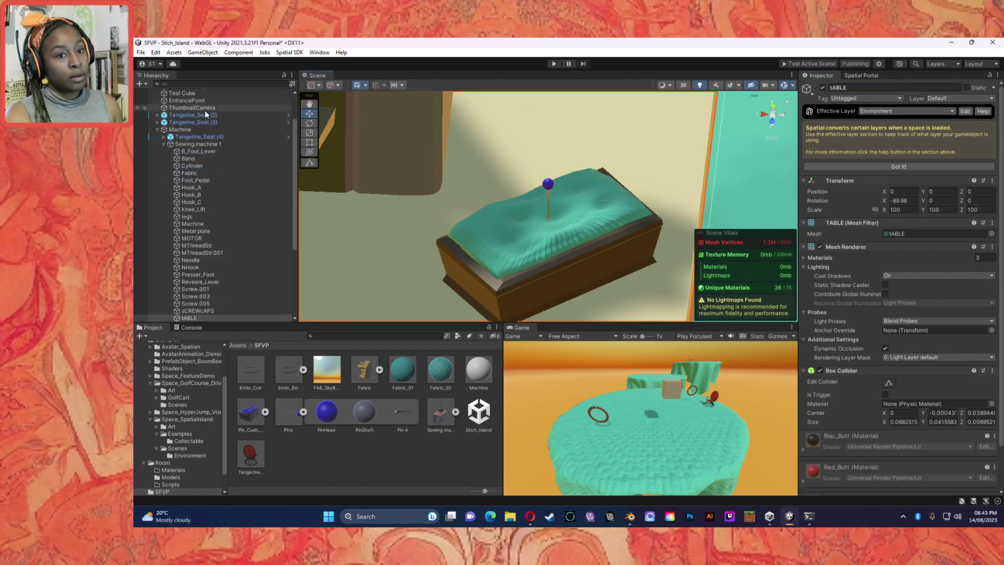
scroll(173, 139, "up", 3)
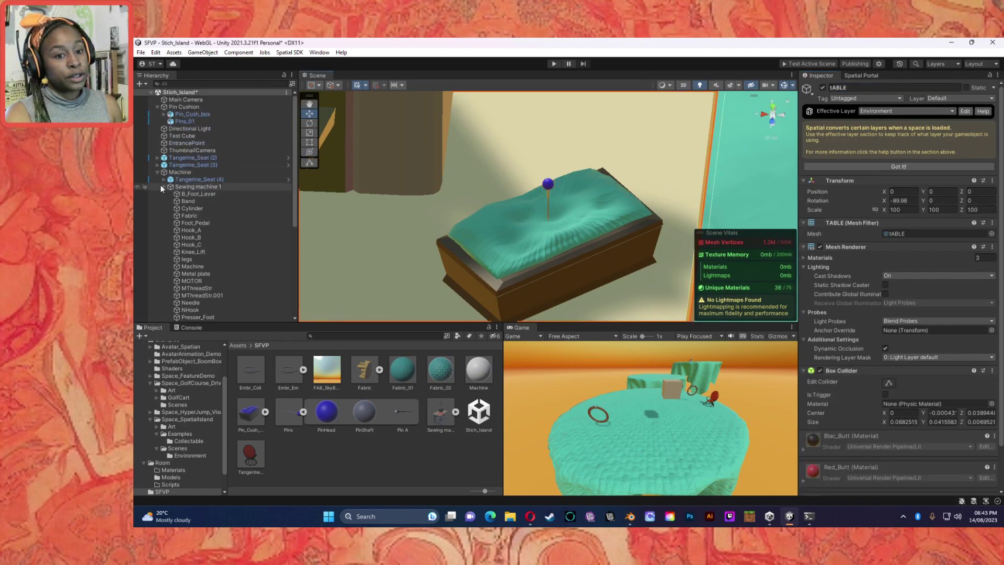
left_click(163, 187)
left_click(158, 172)
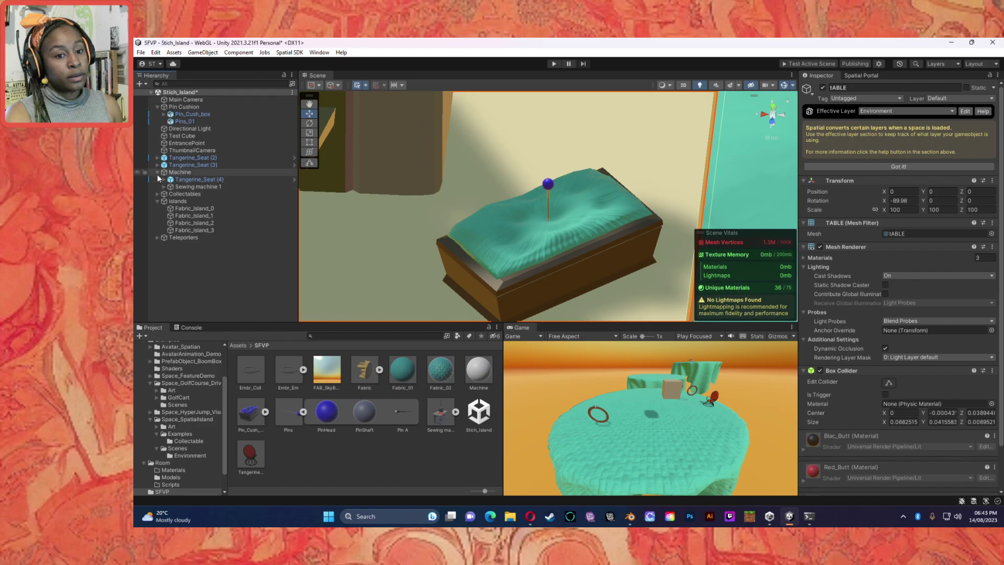
Rename the pin object Pins_01 as Pin_01.
left_click(189, 121)
left_click(842, 87)
key("BackSpace")
left_click(190, 121)
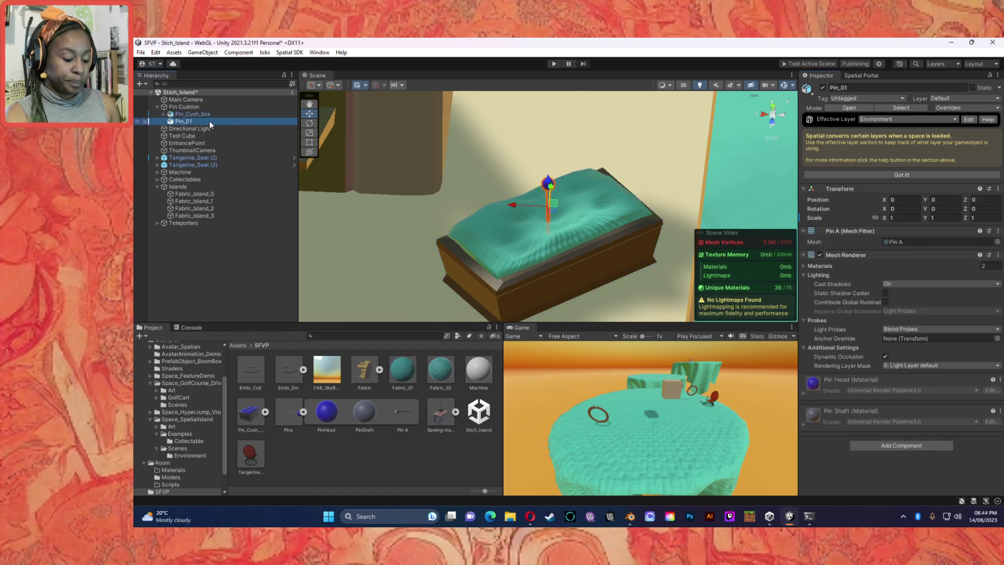
Duplicate the pin, slide the copy along the cushion to about X -0.061, duplicate it again and delete the original pin.
key("ctrl+d")
left_click_drag(517, 204, 496, 208)
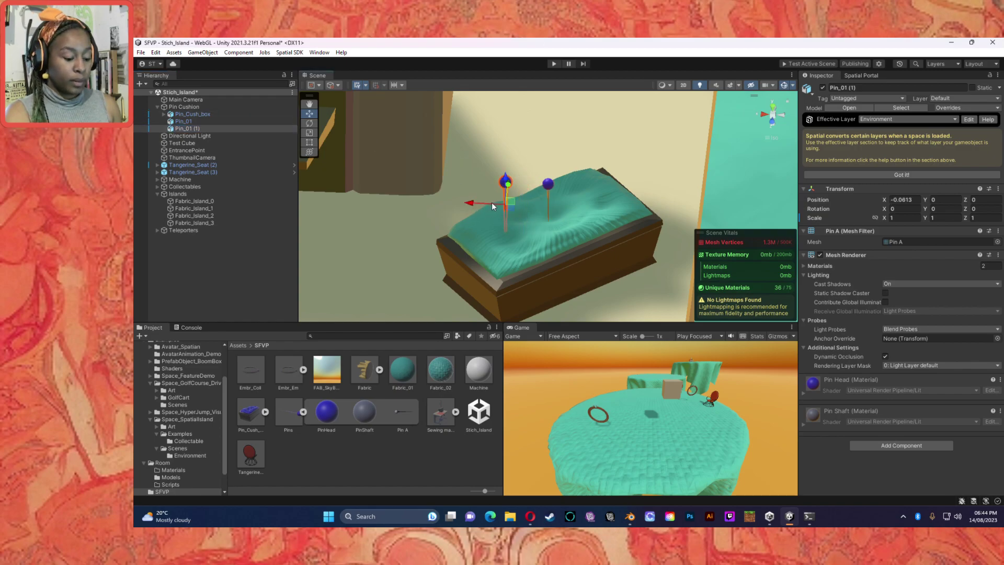
key("ctrl+d")
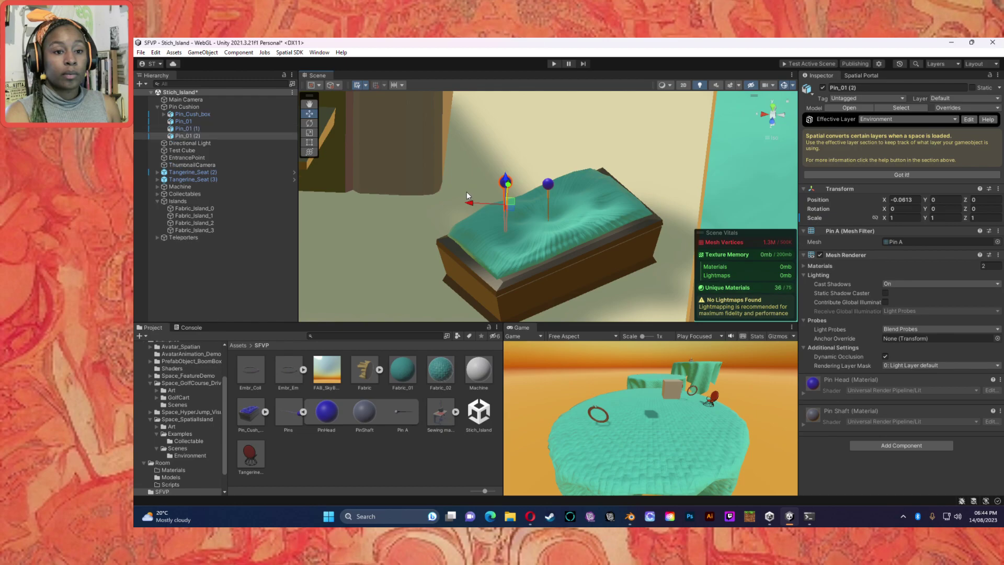
left_click(194, 121)
key("Delete")
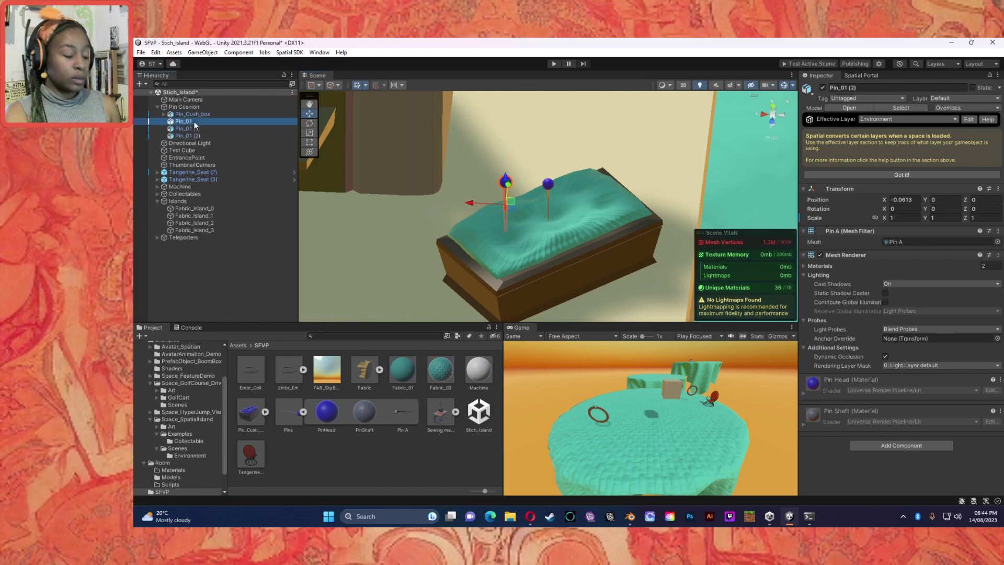
Rename the two remaining pins in the Pin Cushion group as Pin_(1) and Pin_(2).
left_click(194, 120)
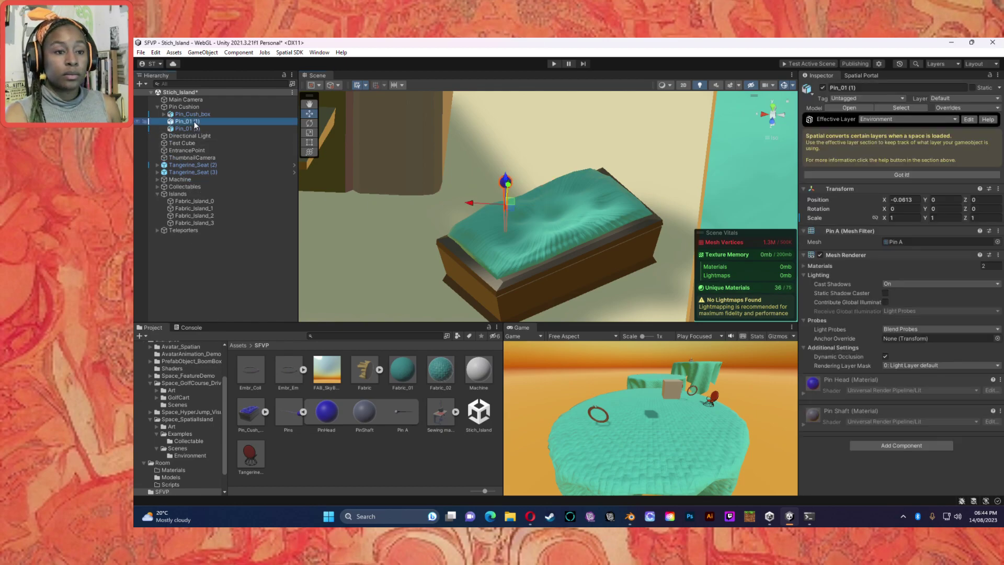
left_click(846, 88)
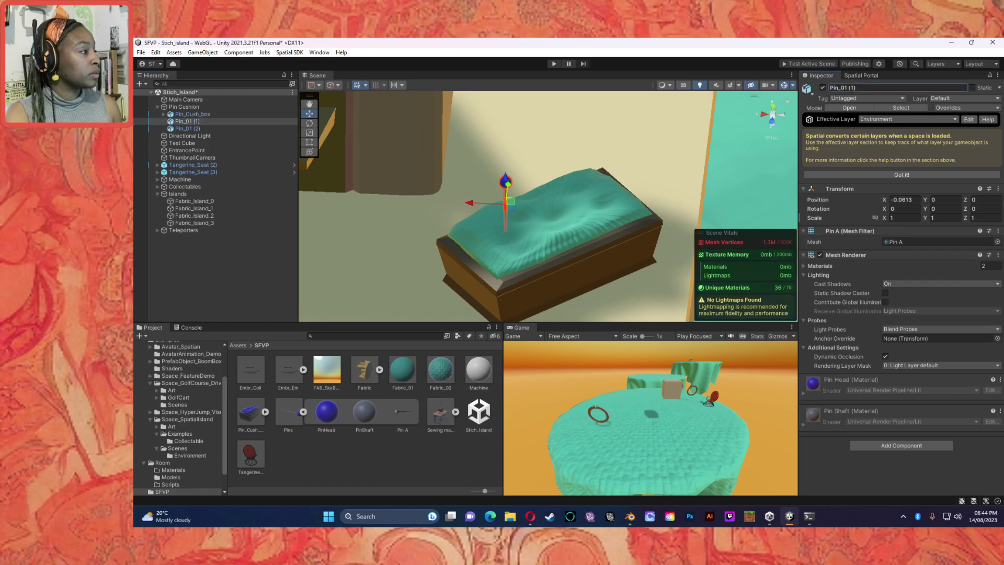
left_click(848, 88)
key("ctrl+a")
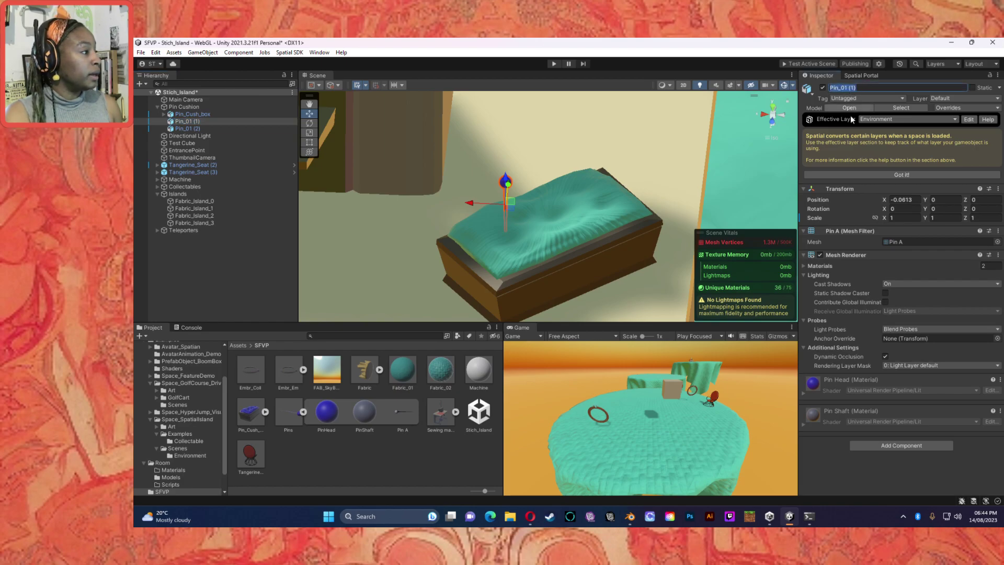
key("Left")
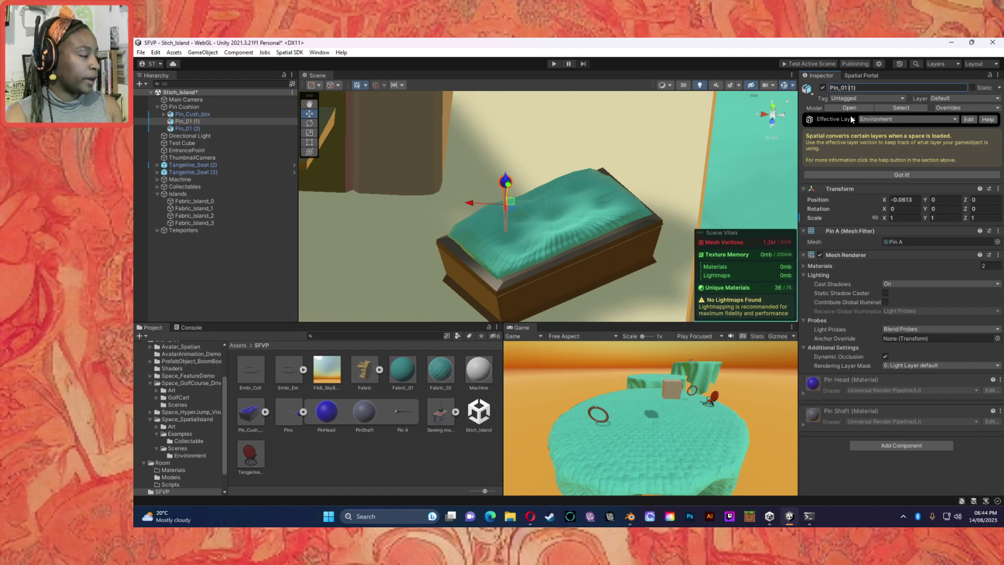
type("_")
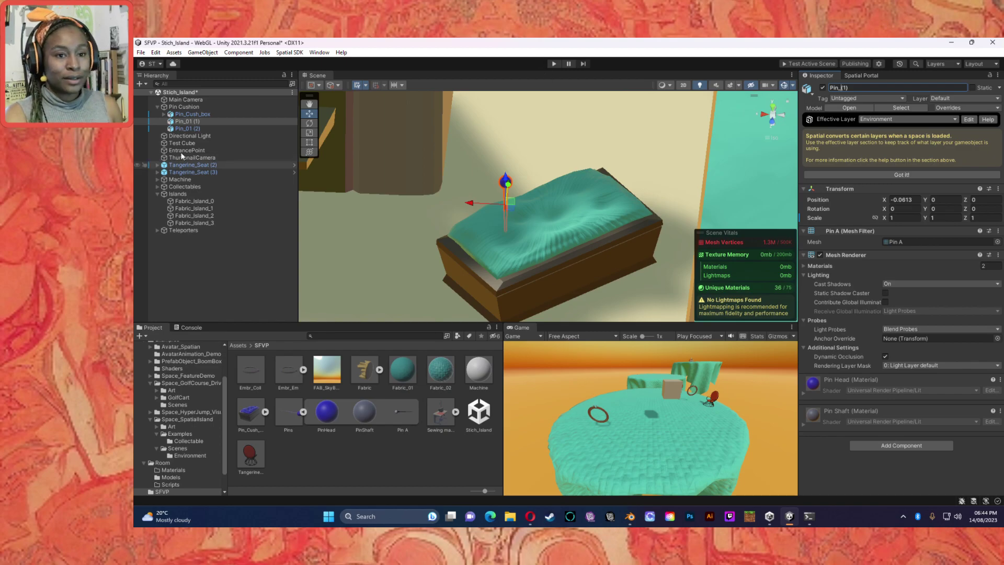
left_click(249, 129)
left_click(848, 88)
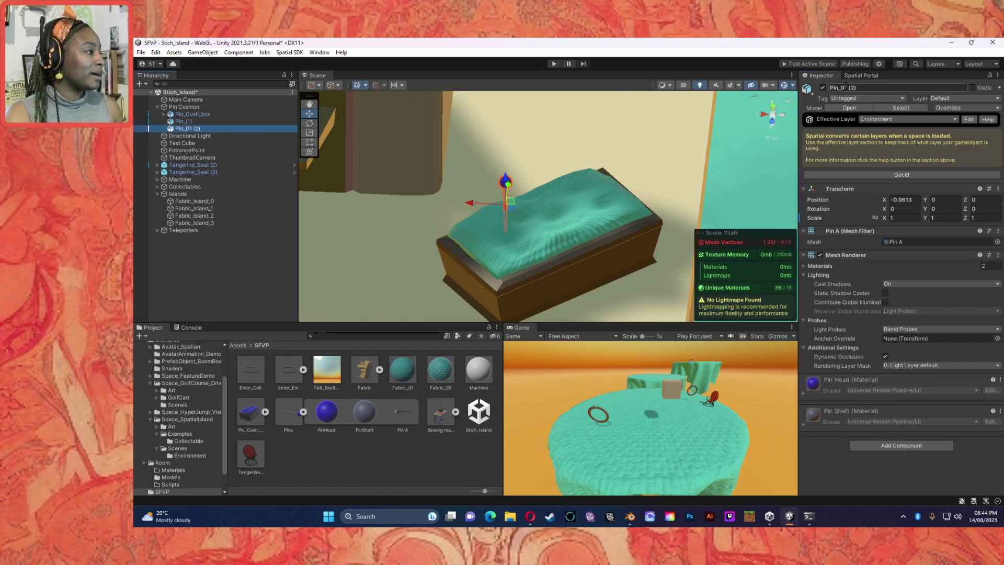
key("BackSpace")
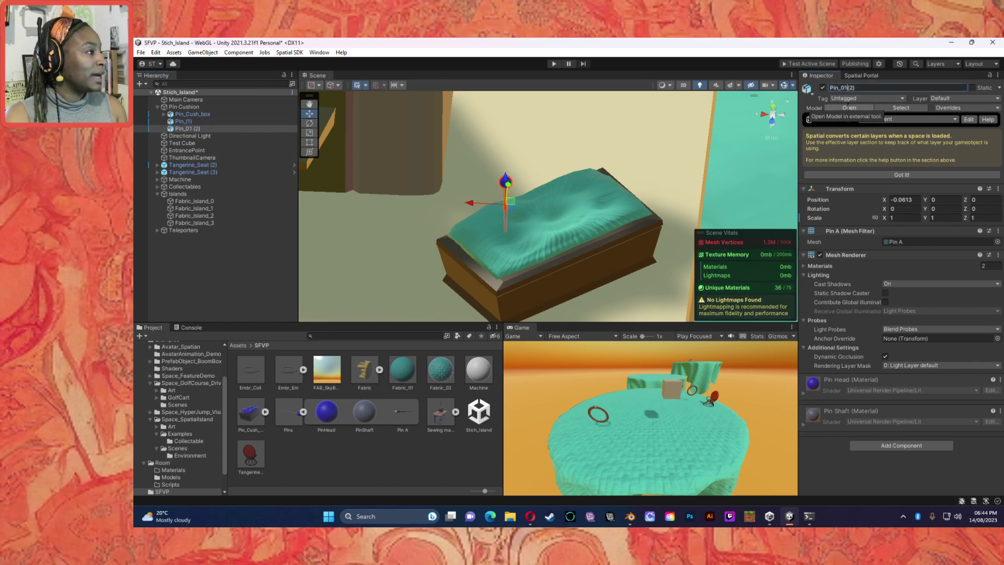
key("Return")
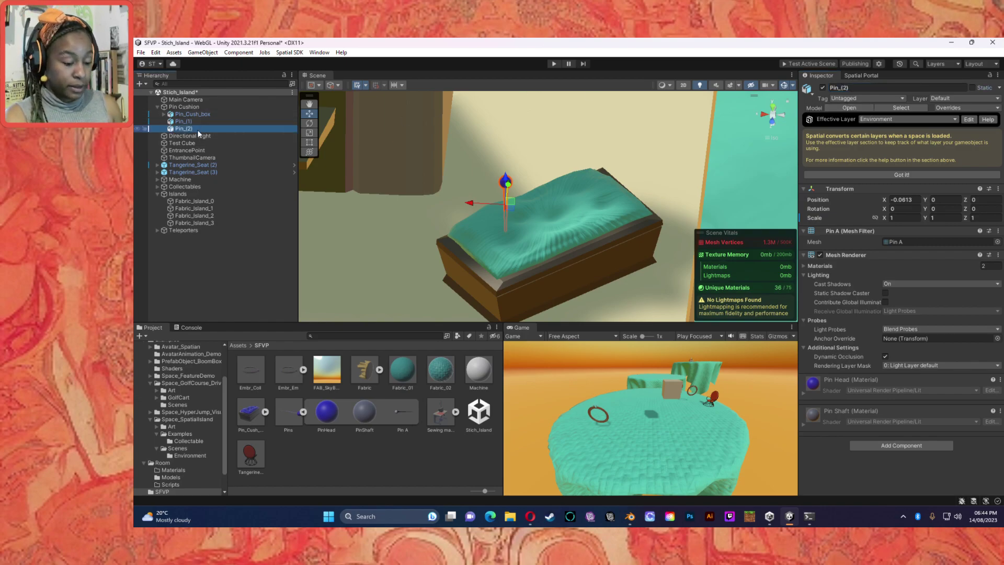
key("ctrl+d")
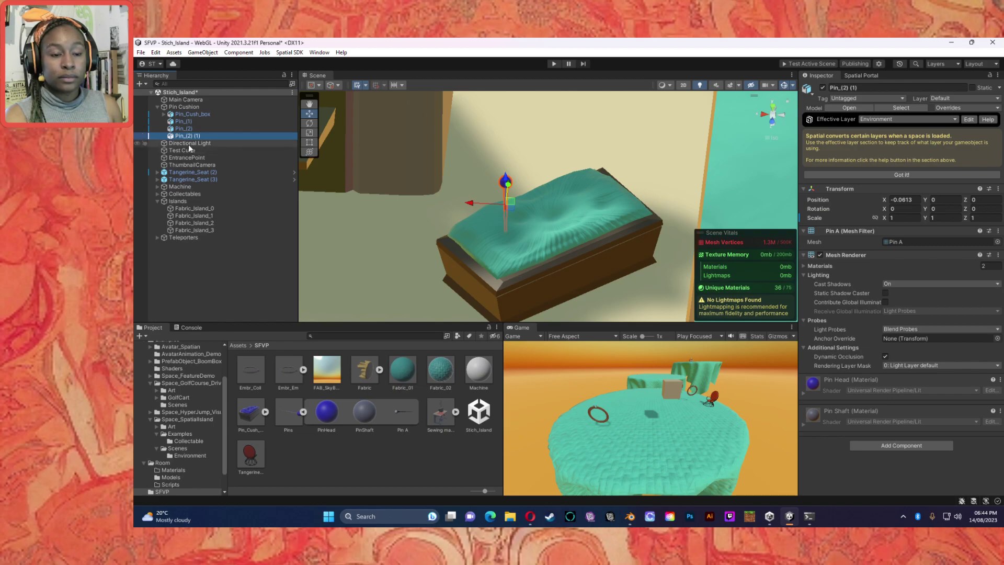
left_click(199, 137)
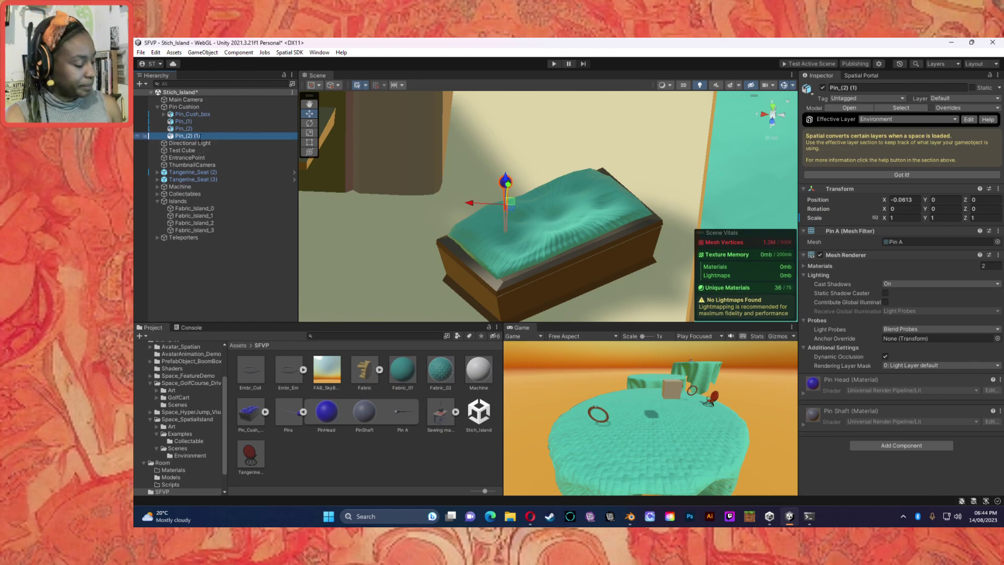
key("Escape")
key("Delete")
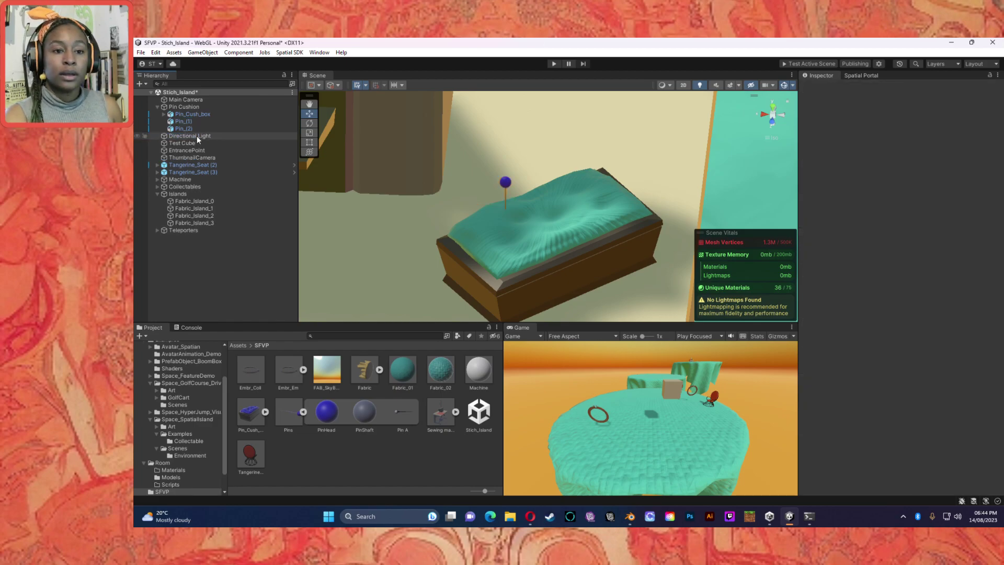
Remove the underscores from the two pins' names so they read Pin (1) and Pin (2).
left_click(191, 122)
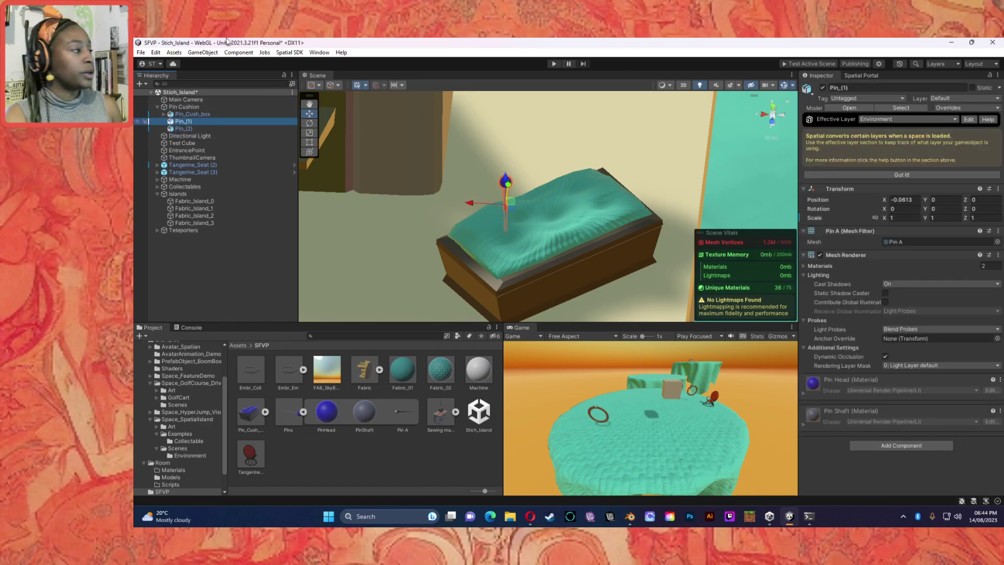
left_click(840, 87)
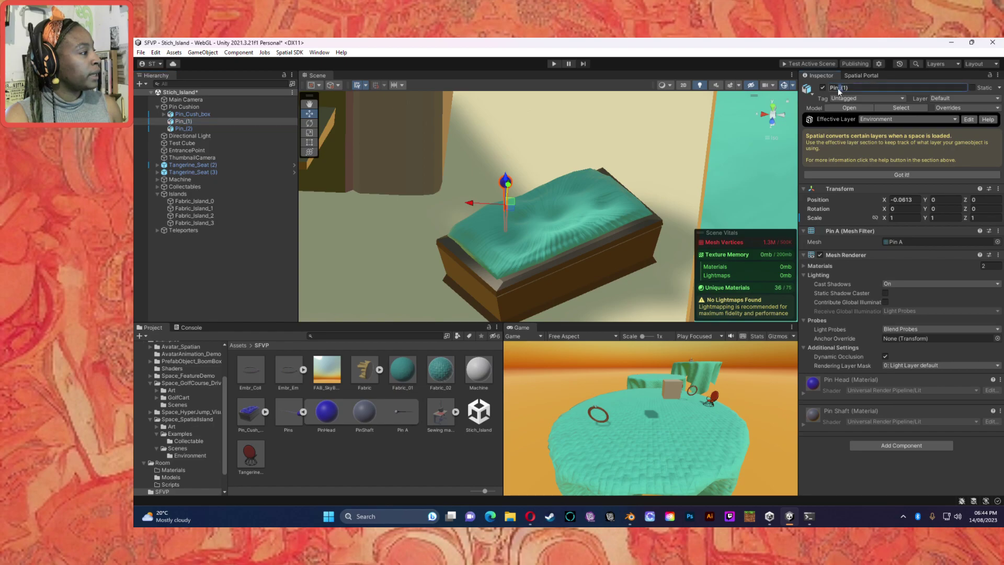
left_click(236, 128)
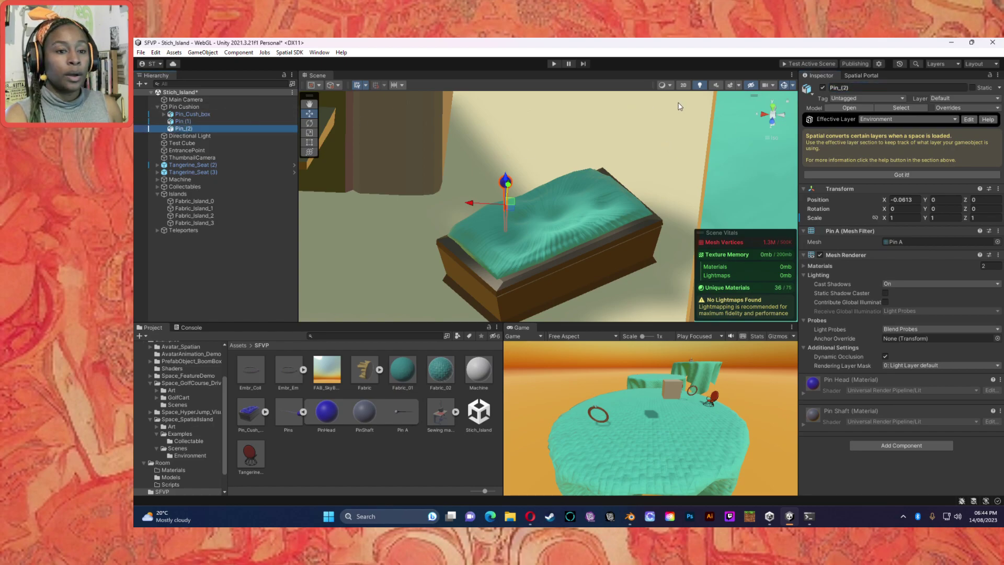
left_click(839, 88)
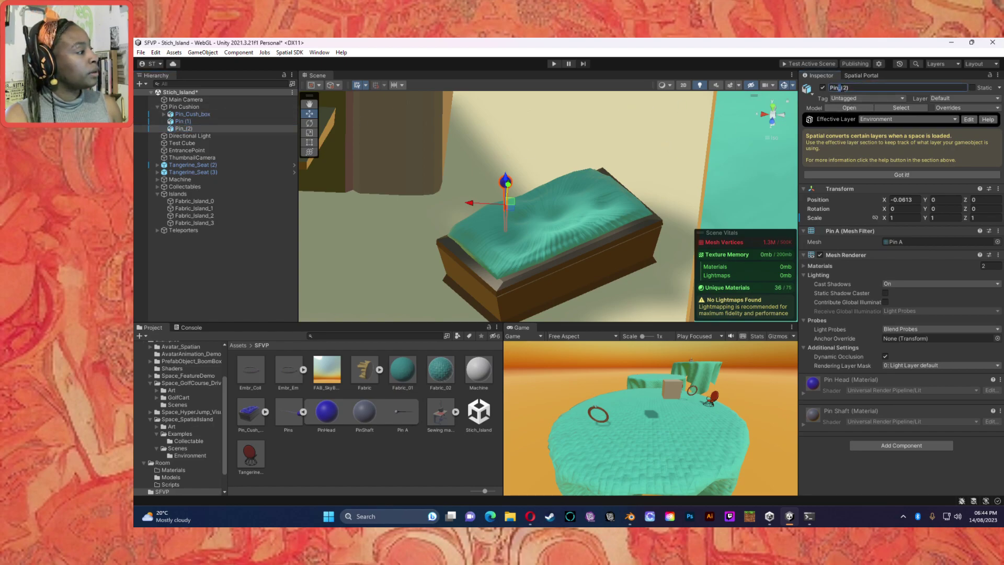
key("Return")
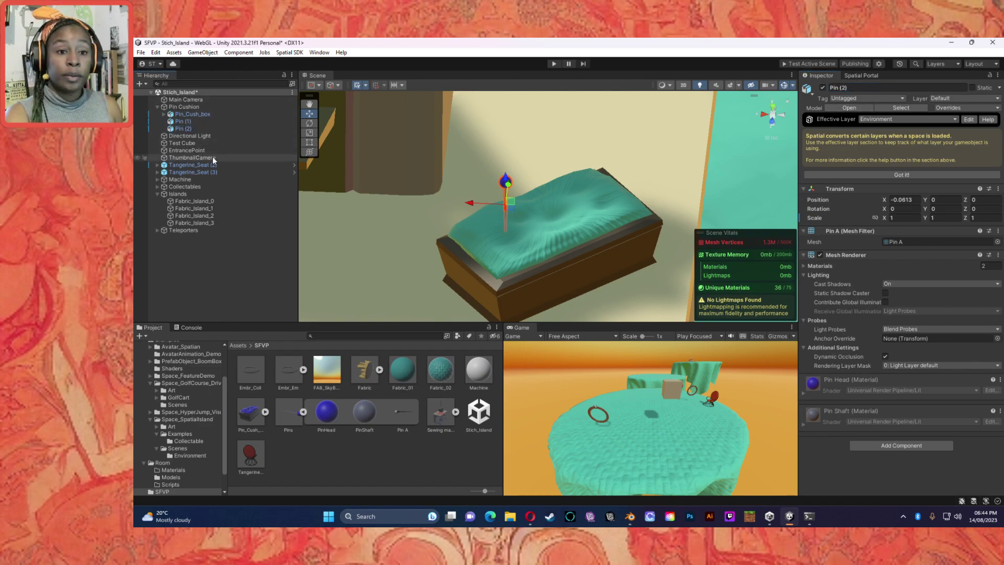
Duplicate Pin (2), slide the copy along X towards the cushion's far end and move Pin (2) to the middle.
key("ctrl+d")
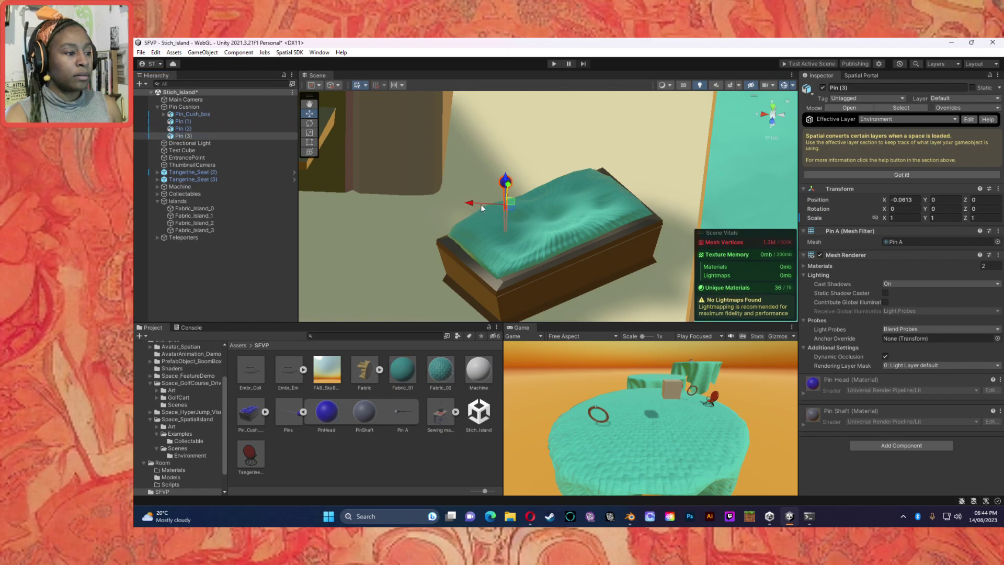
left_click(502, 204)
left_click(505, 182)
left_click_drag(476, 202, 553, 206)
left_click(183, 128)
left_click_drag(471, 203, 515, 209)
Duplicate Pin (2) and move the copy near the cushion's front edge, at about X -0.039.
left_click(200, 120)
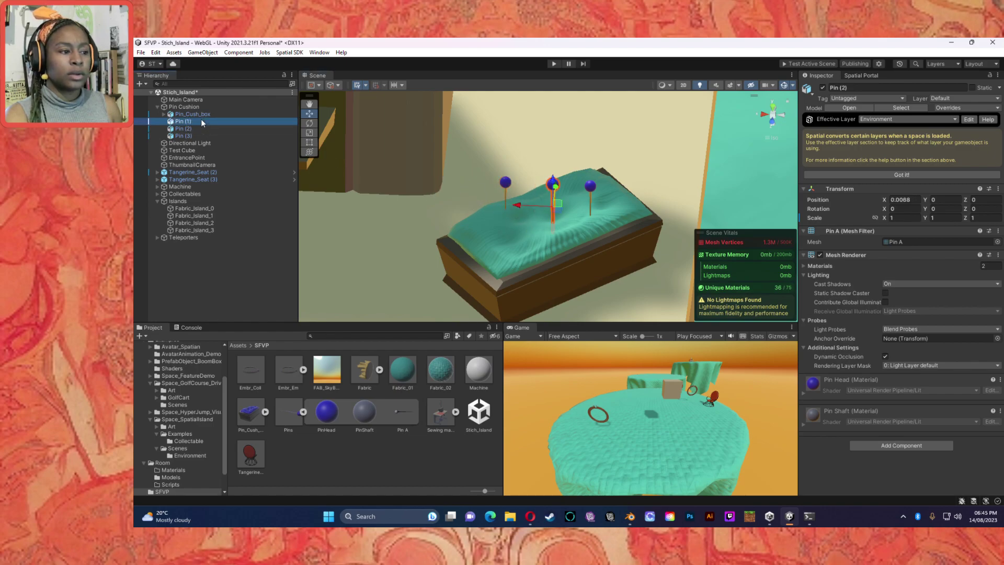
left_click(200, 135)
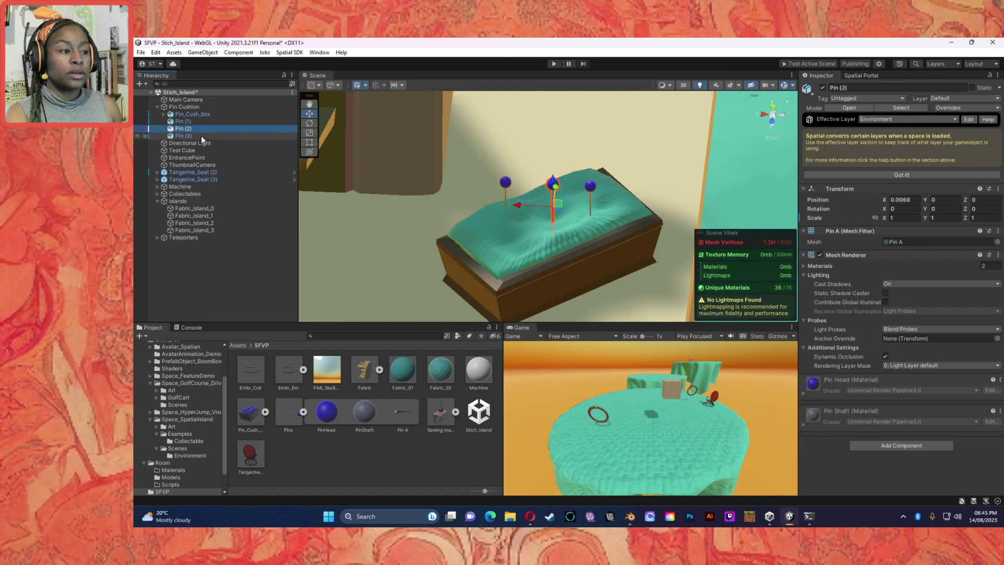
key("ctrl+v")
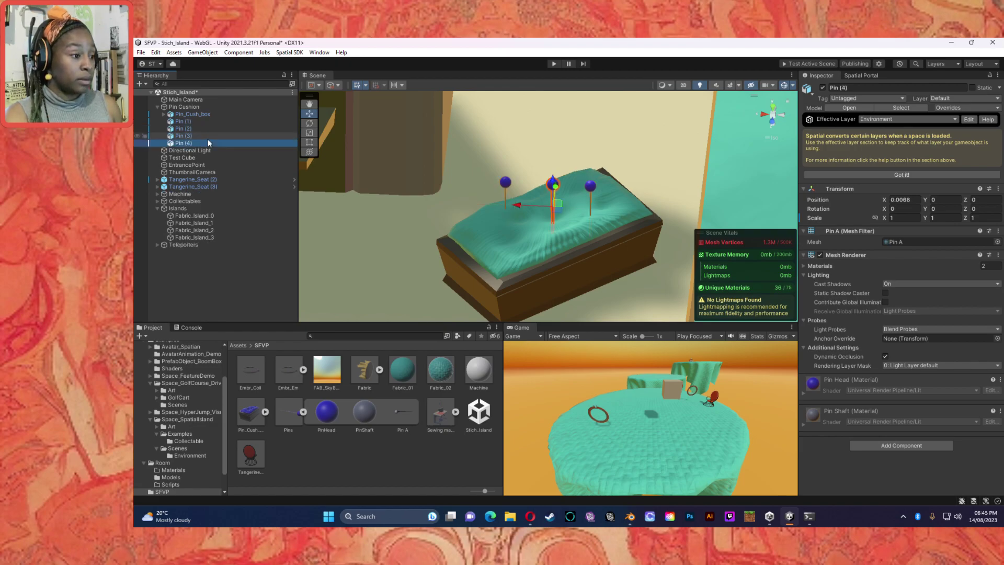
left_click(553, 189)
left_click_drag(548, 196, 509, 230)
Duplicate the front pin and move the copy to the cushion's far end, at about X 0.104 and Y -0.034.
left_click(196, 142)
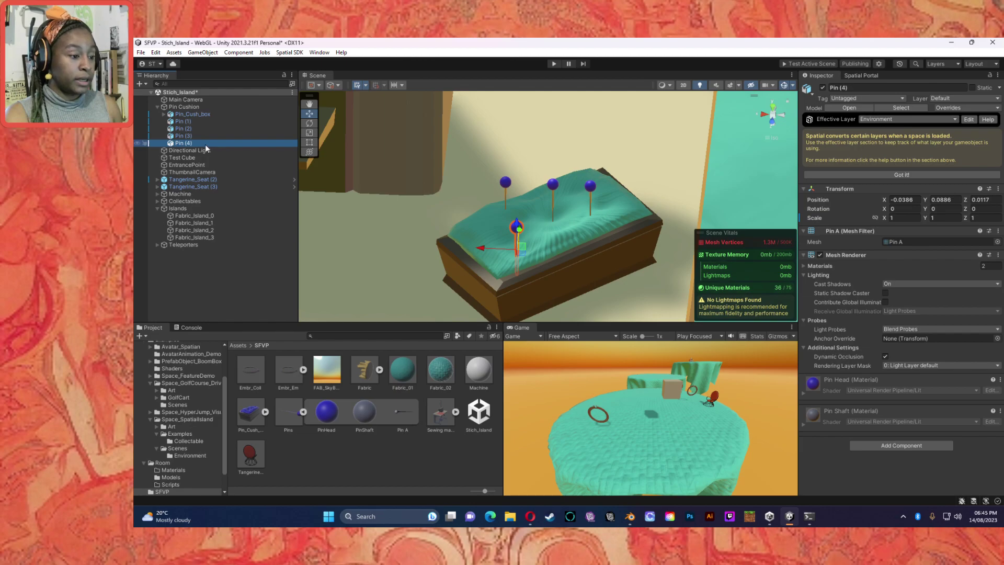
key("ctrl+d")
left_click_drag(521, 225, 483, 208)
left_click_drag(547, 205, 589, 200)
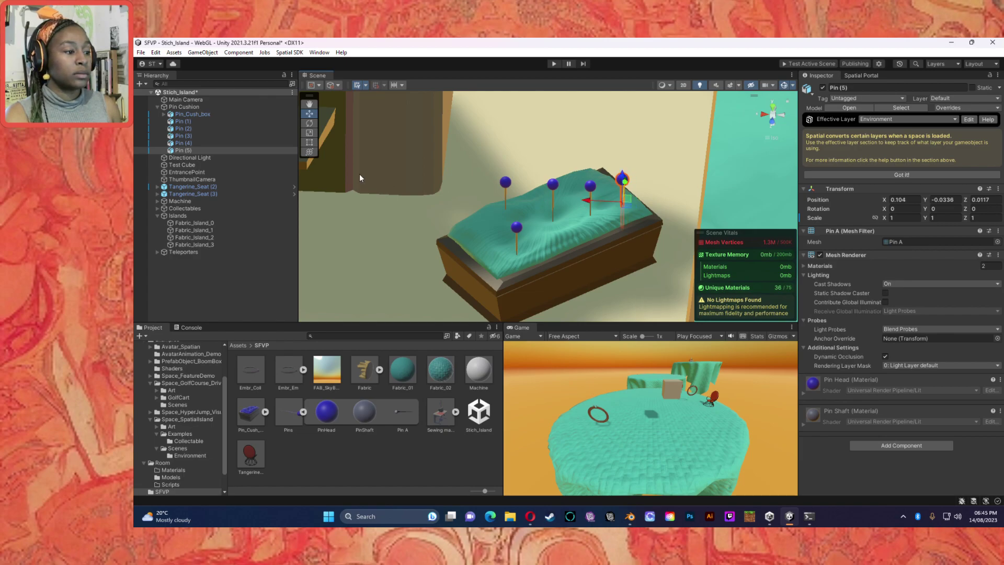
left_click(187, 150)
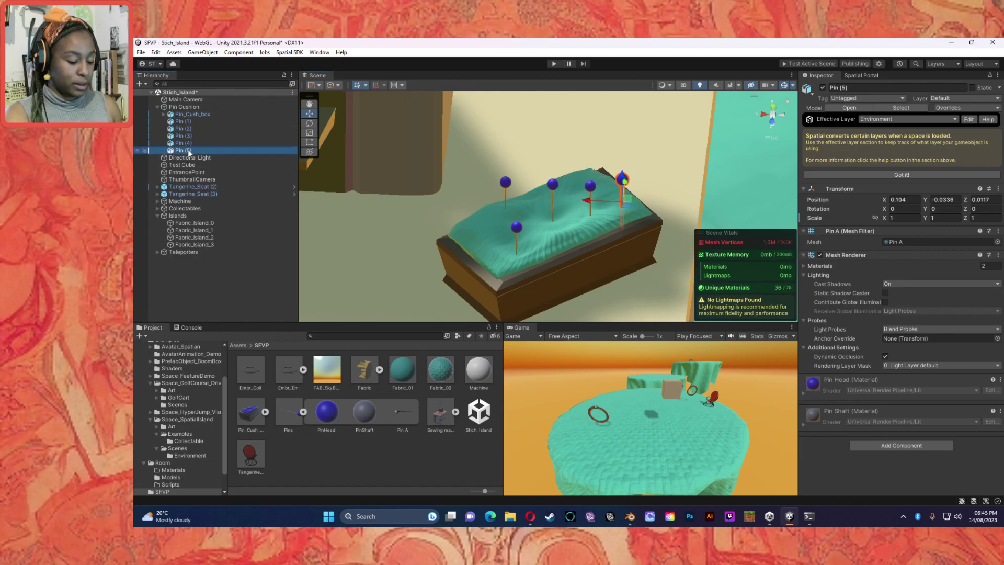
Duplicate Pin (5), move the copy to about X 0.040 and Y -0.089, and tilt it about 15 degrees around Y.
key("ctrl+d")
mouse_move(584, 203)
left_mouse_down()
mouse_move(575, 201)
mouse_move(586, 200)
left_mouse_up()
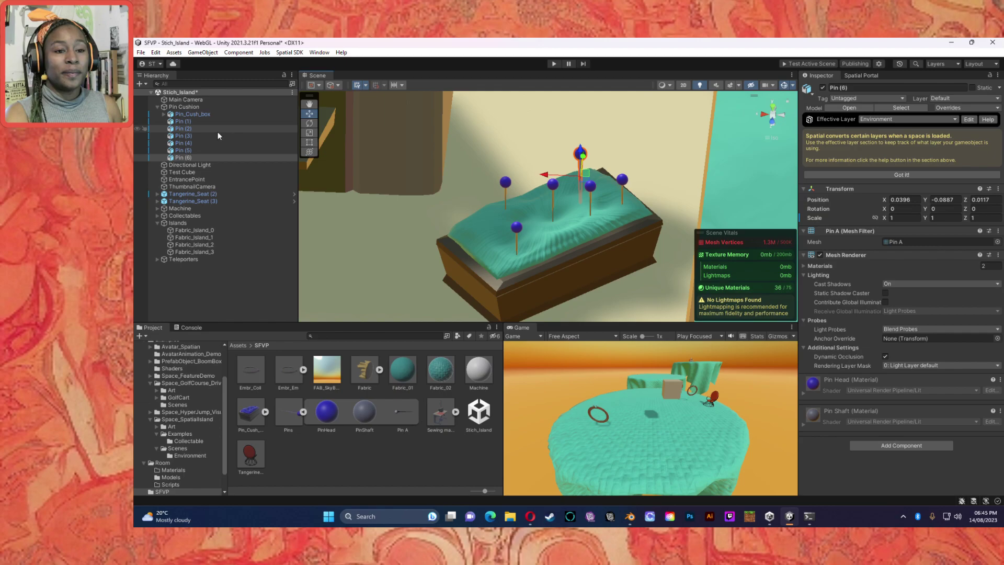
left_click(309, 123)
left_click_drag(612, 164, 625, 183)
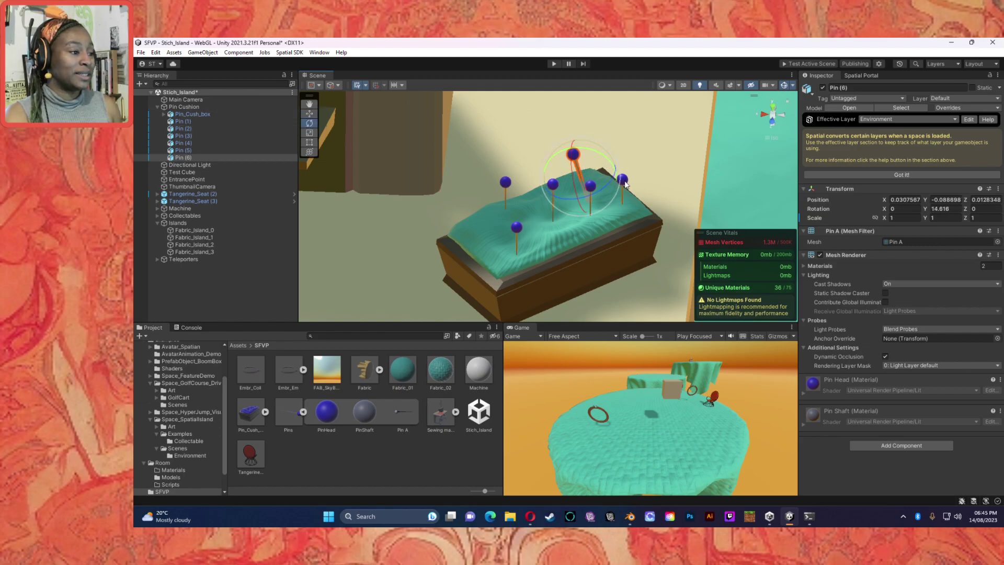
Tilt Pin (4) and Pin (5) by about -11 and -12 degrees around Y.
left_click(208, 143)
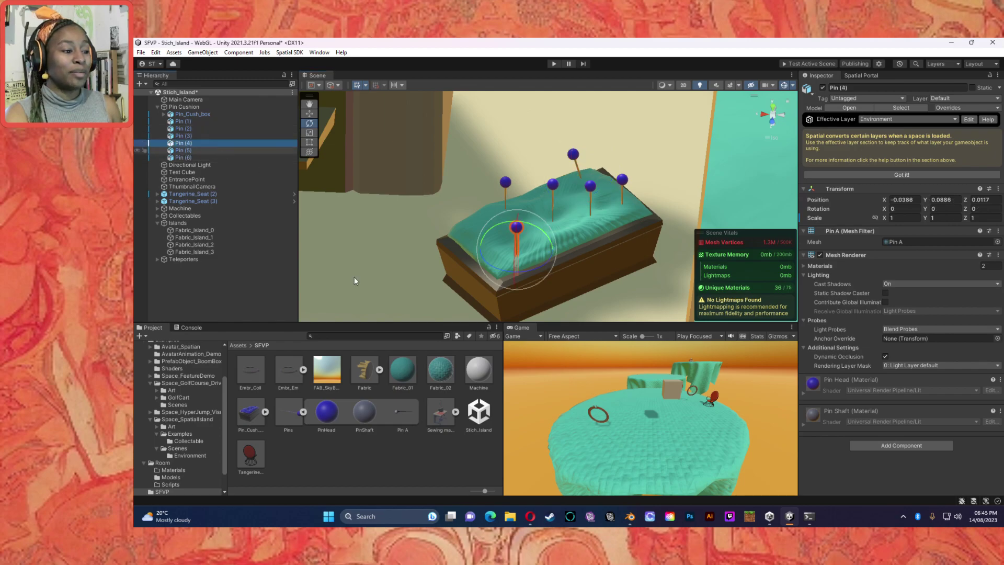
left_click_drag(495, 226, 512, 232)
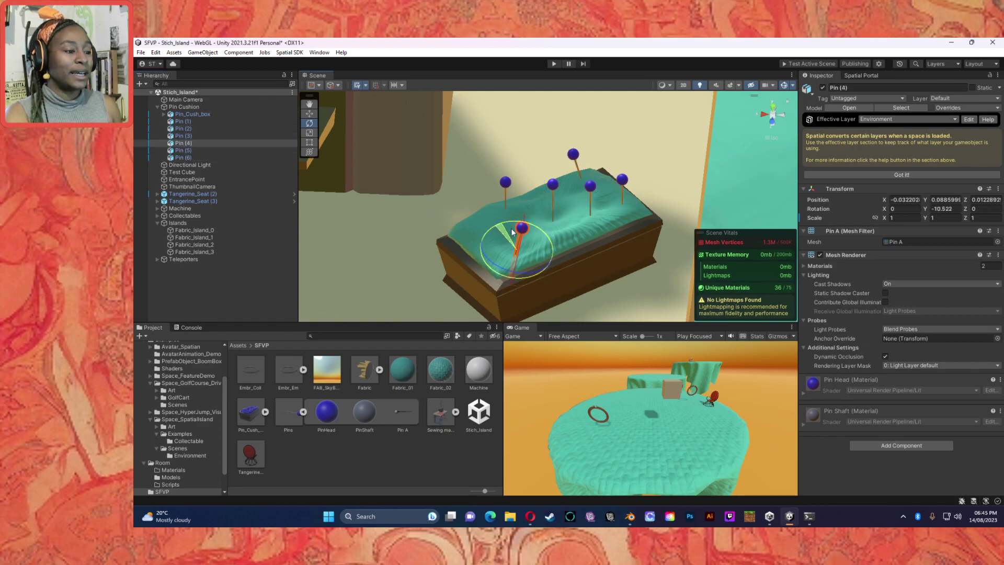
left_click(193, 150)
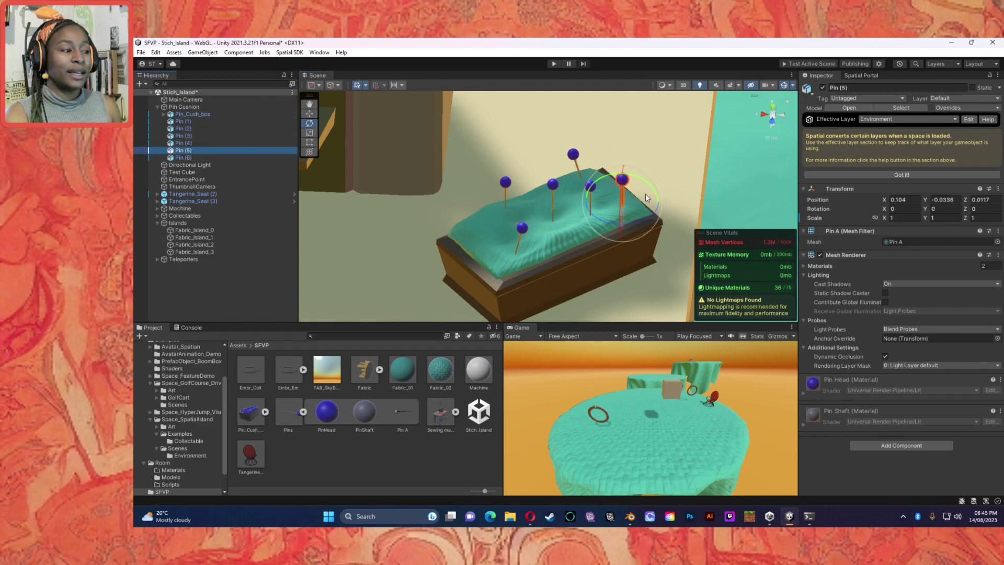
left_click_drag(648, 189, 630, 192)
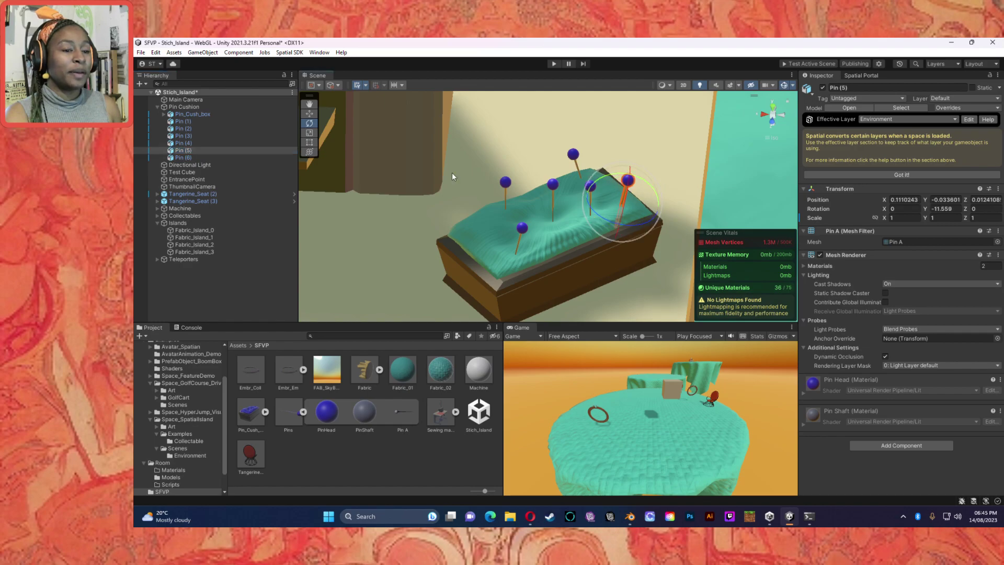
Tilt Pin (3) and Pin (1) slightly towards one side and rotate Pin (2) to about -12.6 degrees around Y.
left_click(215, 144)
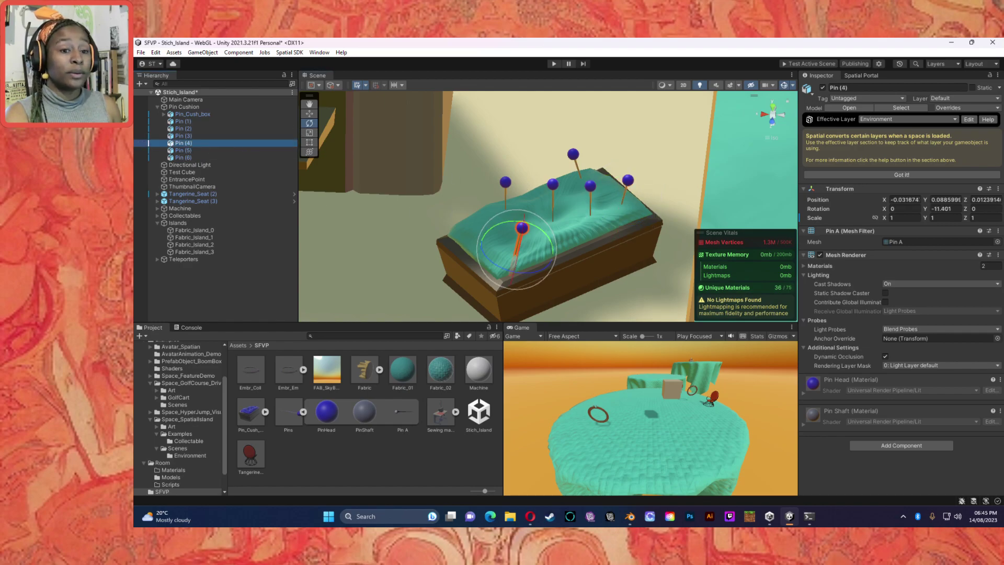
left_click(178, 135)
left_click_drag(610, 188, 538, 191)
left_click(200, 129)
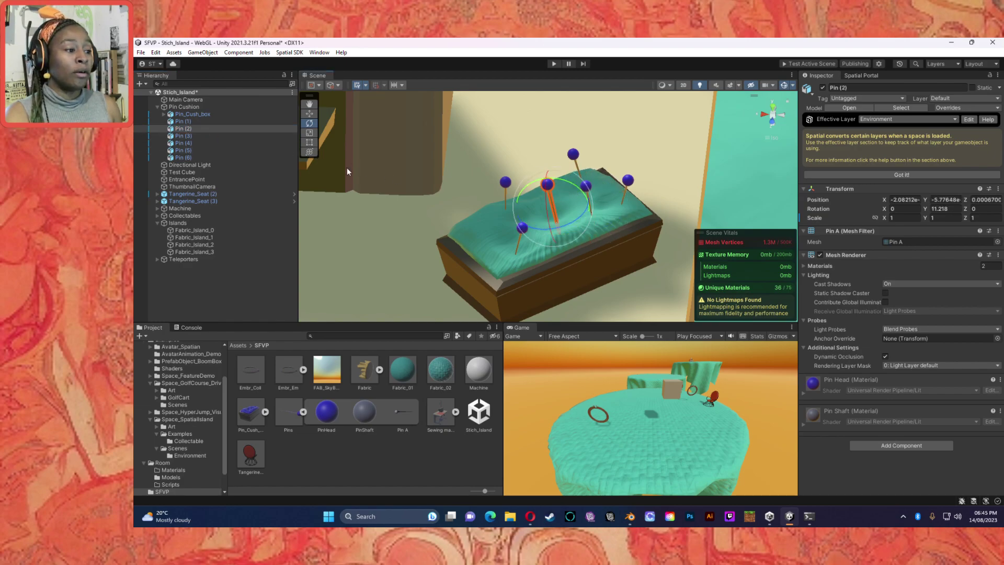
left_click(231, 121)
left_click_drag(531, 186, 546, 219)
left_click(548, 187)
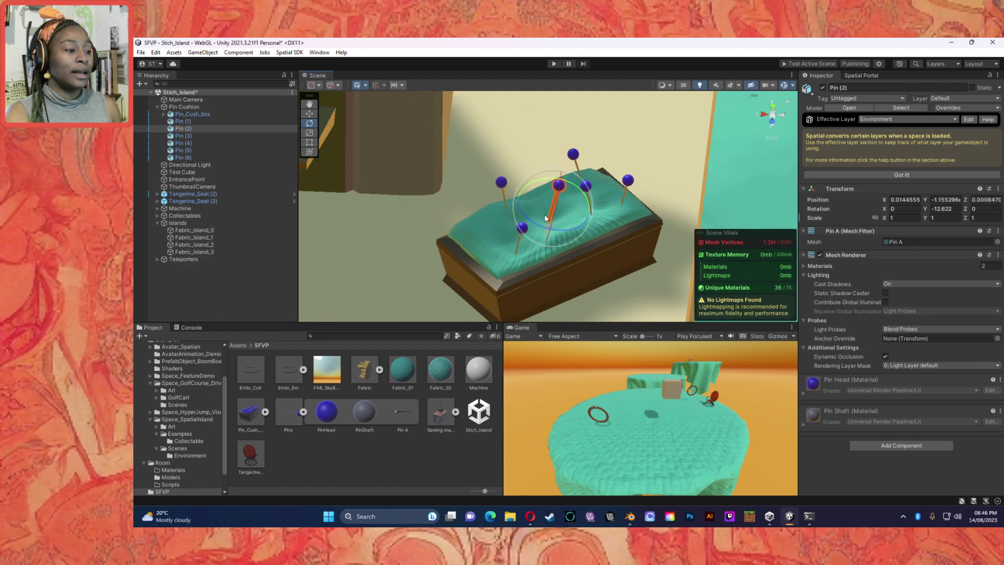
left_click(358, 188)
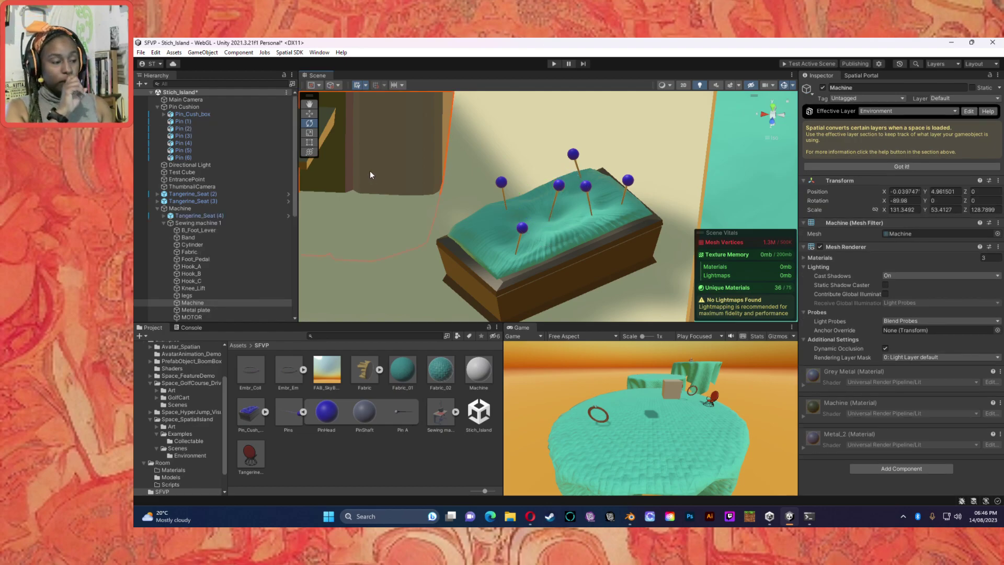
Duplicate Pin (6) and move the copy to the cushion's opposite end, at about X -0.135, Y 0.036 and Z -0.002.
left_click(189, 157)
key("ctrl+d")
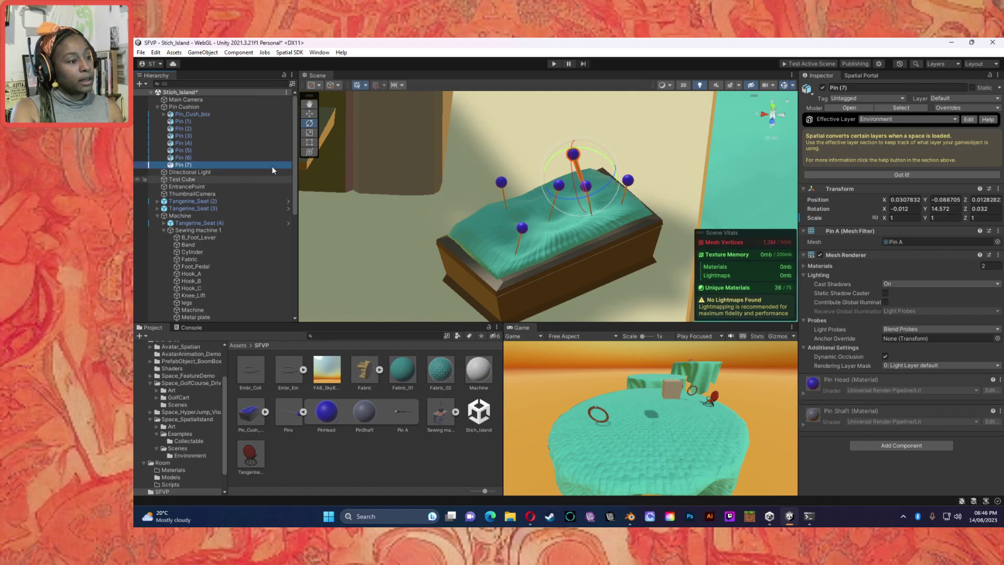
key("w")
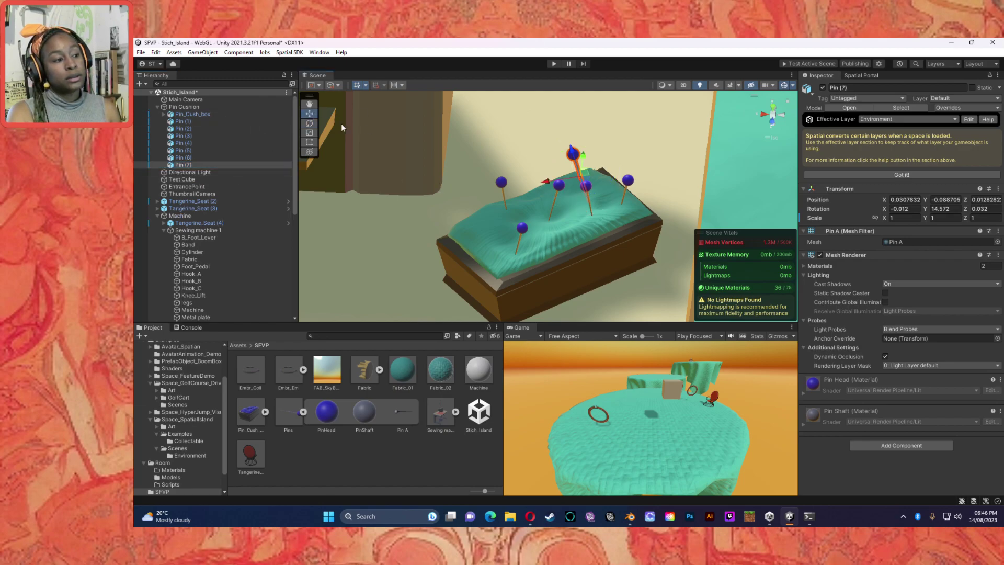
left_click_drag(547, 181, 454, 215)
left_click_drag(535, 230, 664, 239, "alt")
left_click_drag(518, 255, 534, 216)
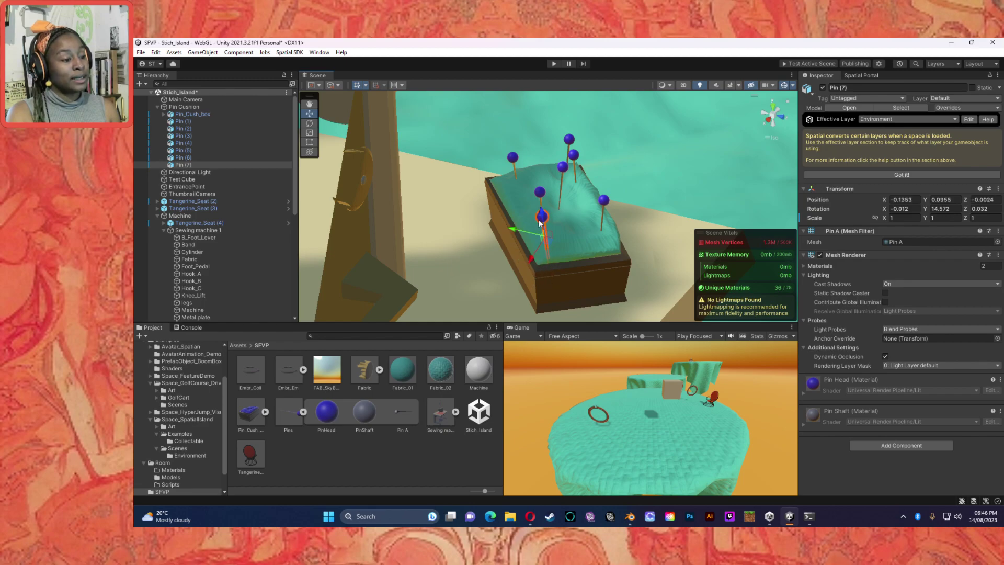
left_click_drag(581, 251, 667, 205, "alt")
left_click(566, 220)
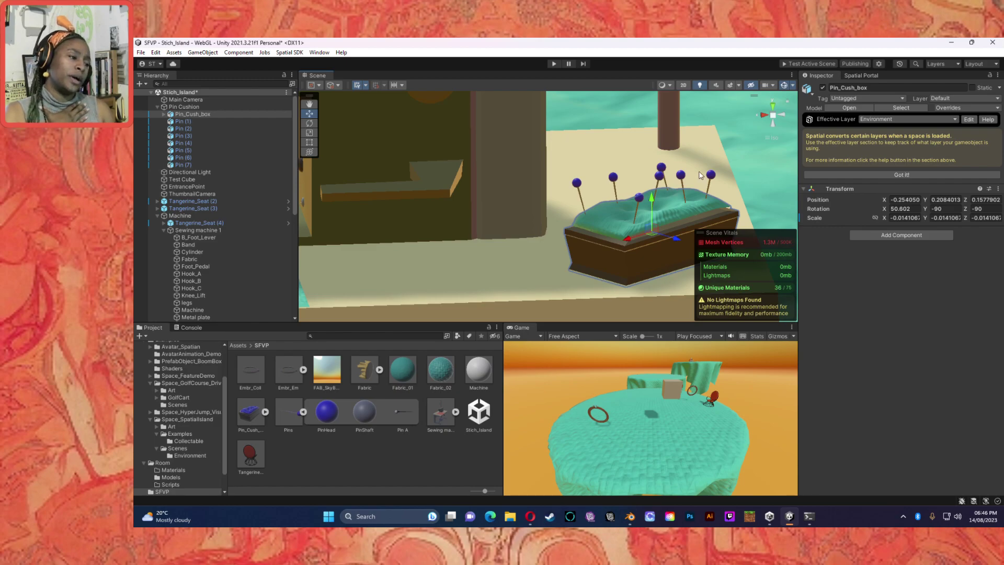
Create a material with the default name in the SFVP folder, enable its emission and open the emission colour for editing.
right_click(384, 449)
mouse_move(439, 198)
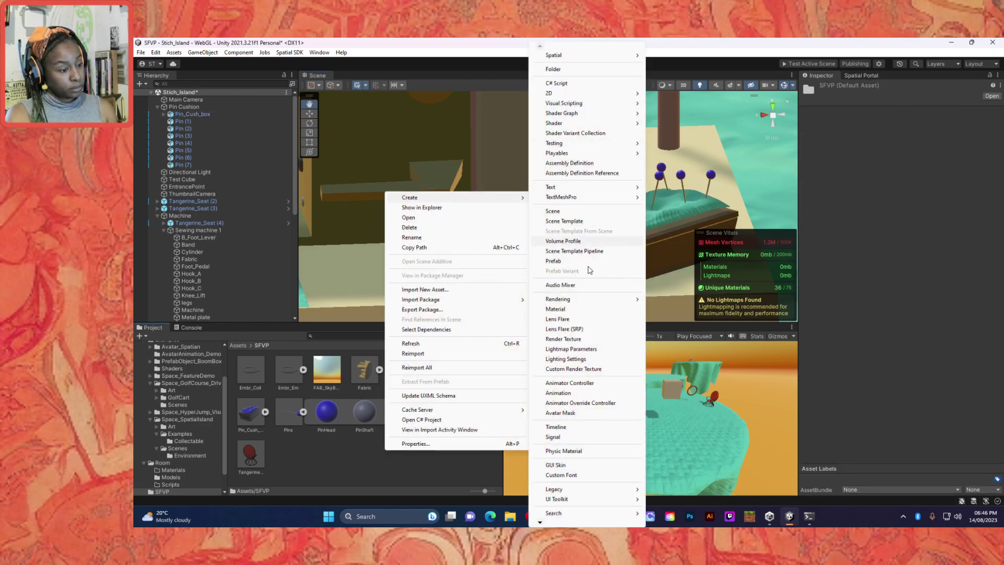
left_click(578, 309)
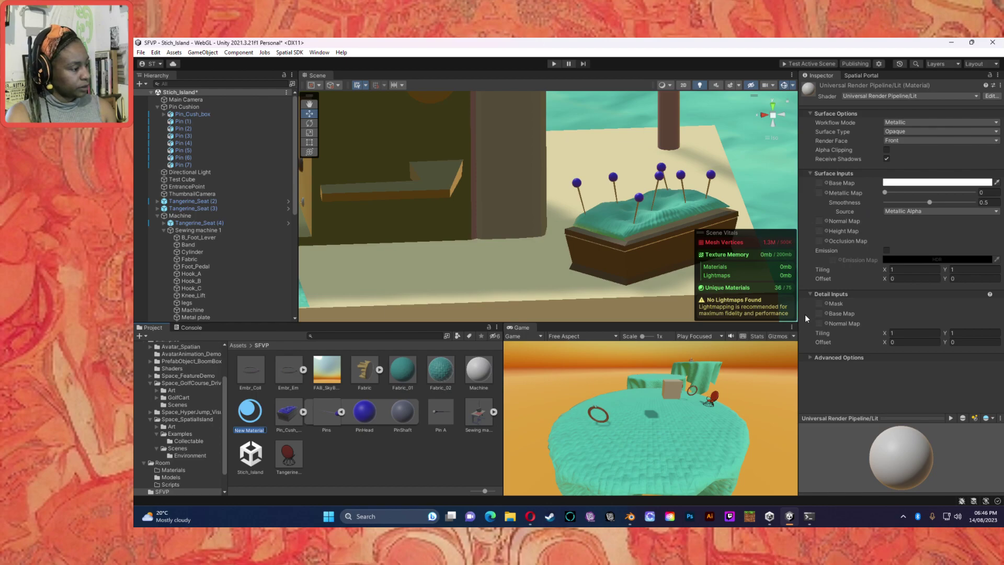
key("Return")
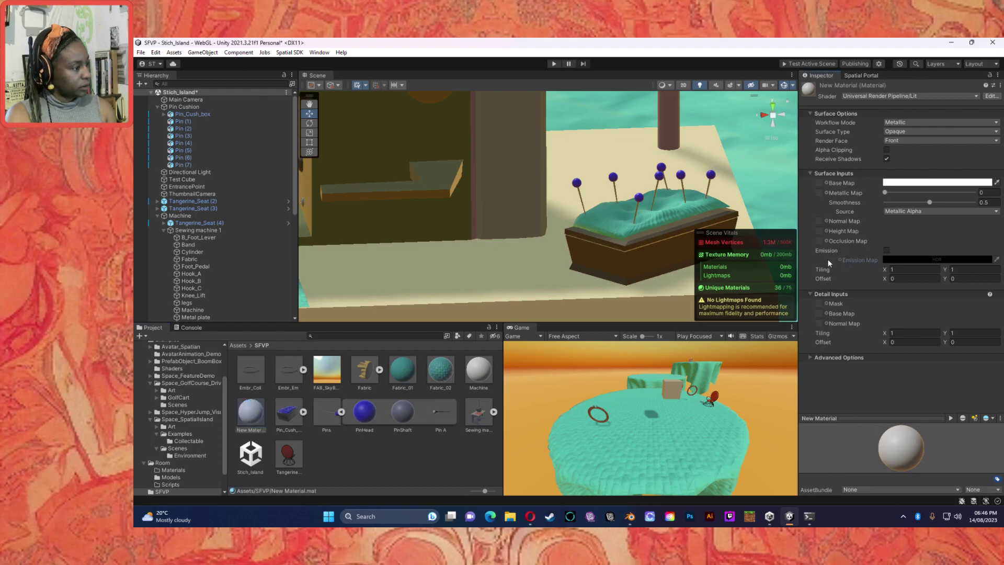
left_click(886, 251)
left_click(888, 259)
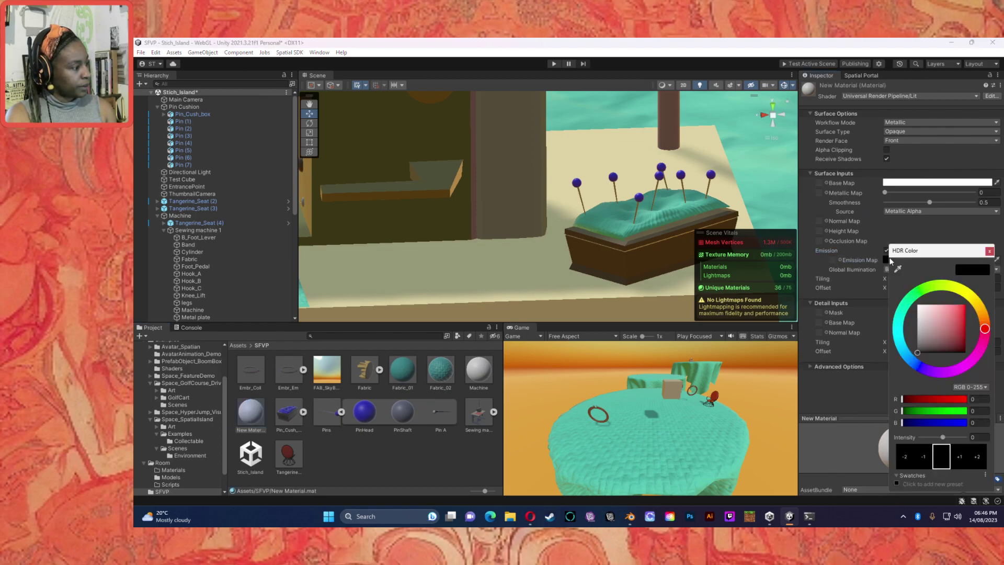
Try pink, teal and muted yellow as the new material's emission colour.
left_click(936, 308)
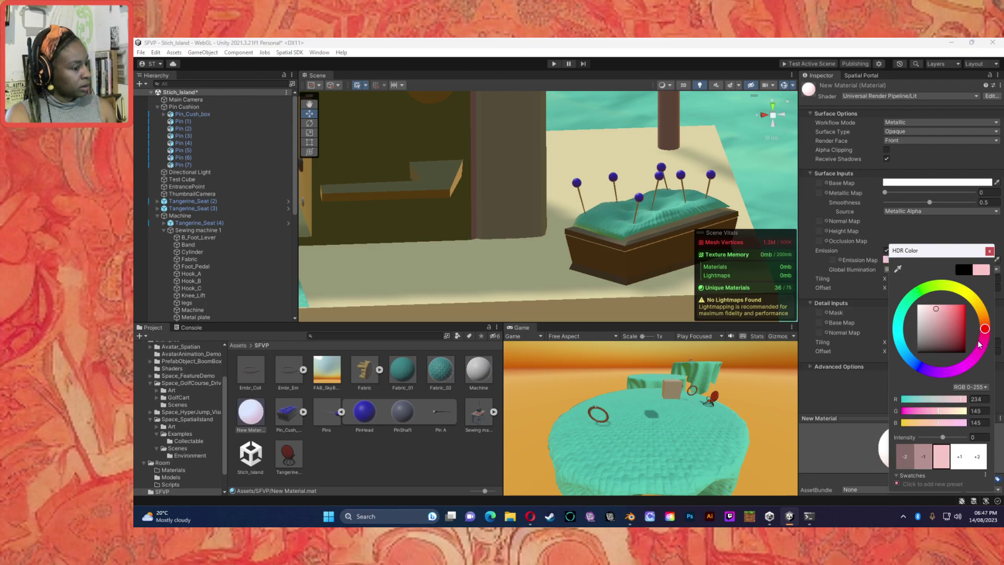
left_click(899, 351)
left_click(898, 322)
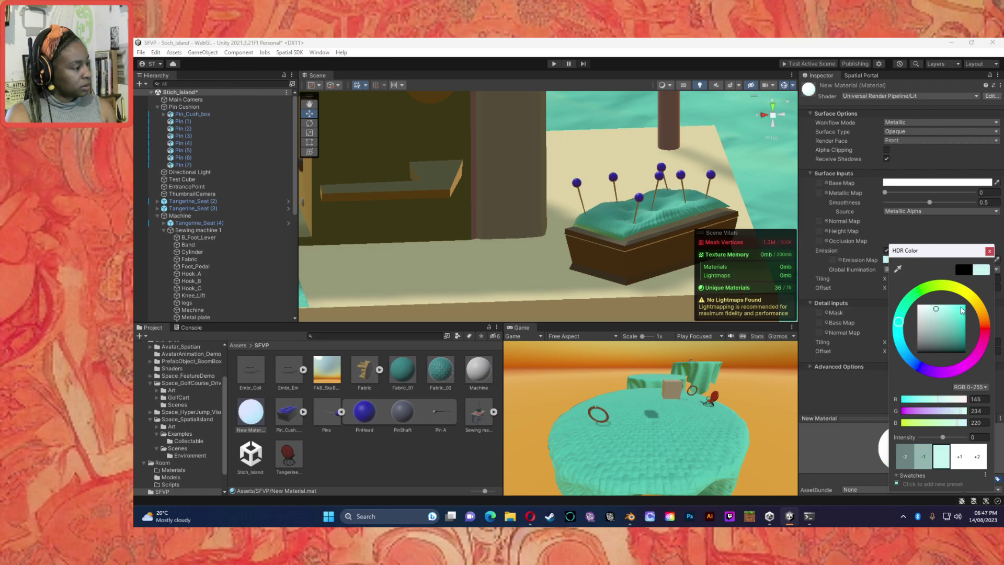
left_click(964, 324)
left_click(945, 329)
left_click(960, 326)
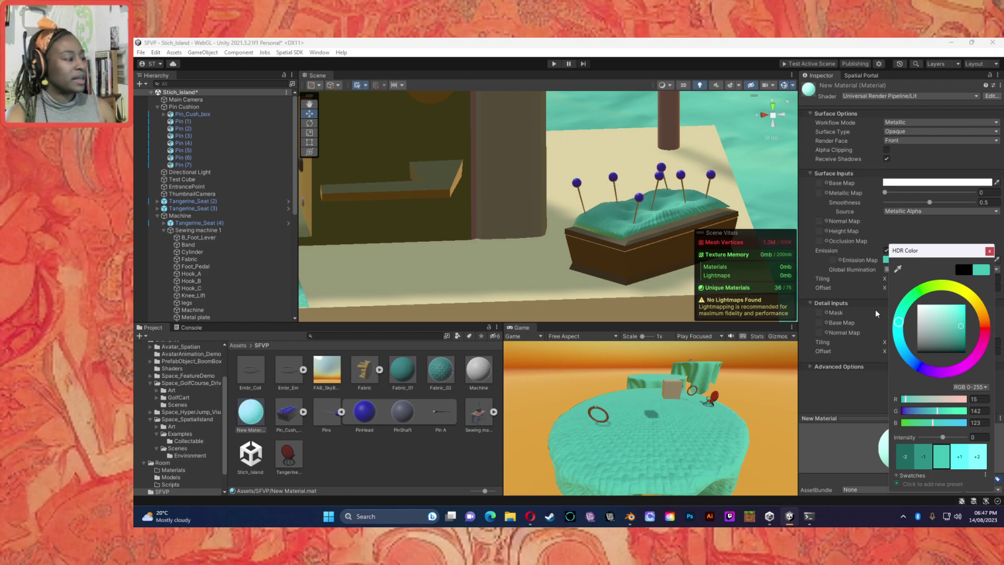
left_click(947, 333)
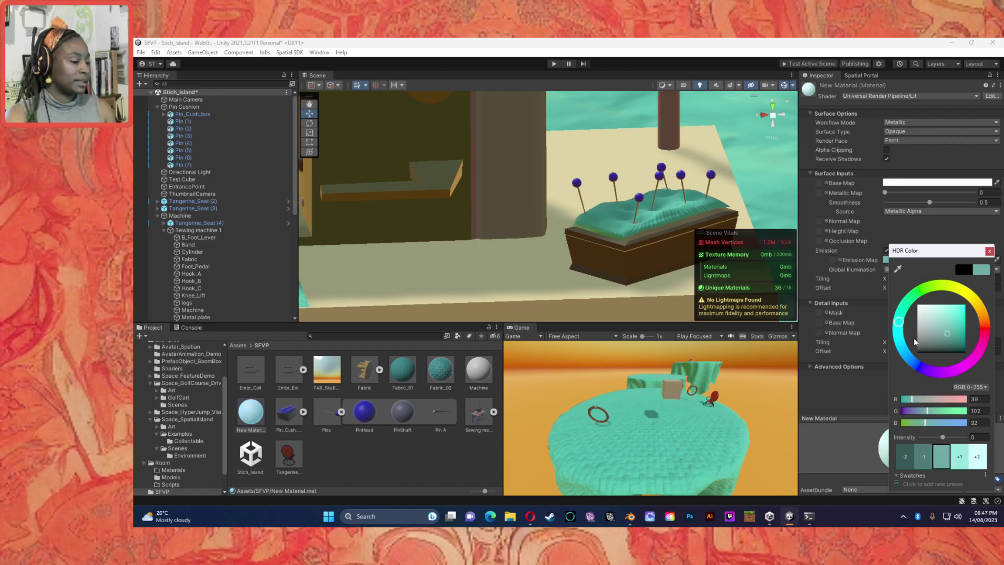
left_click(945, 287)
left_click(970, 299)
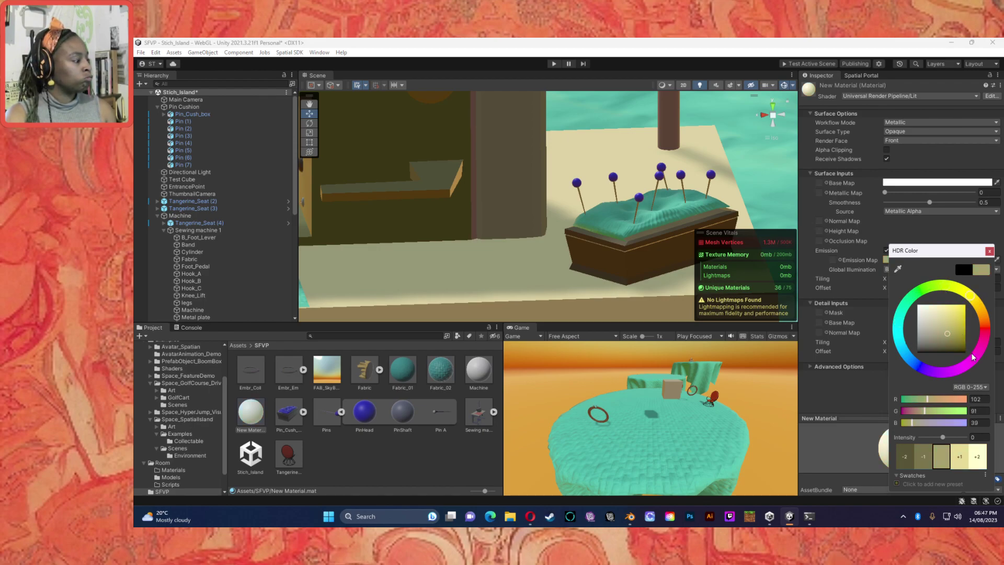
Set the material's emission colour to a red of RGB 224, 33, 33.
mouse_move(986, 339)
left_mouse_down()
mouse_move(999, 329)
mouse_move(958, 311)
left_mouse_up()
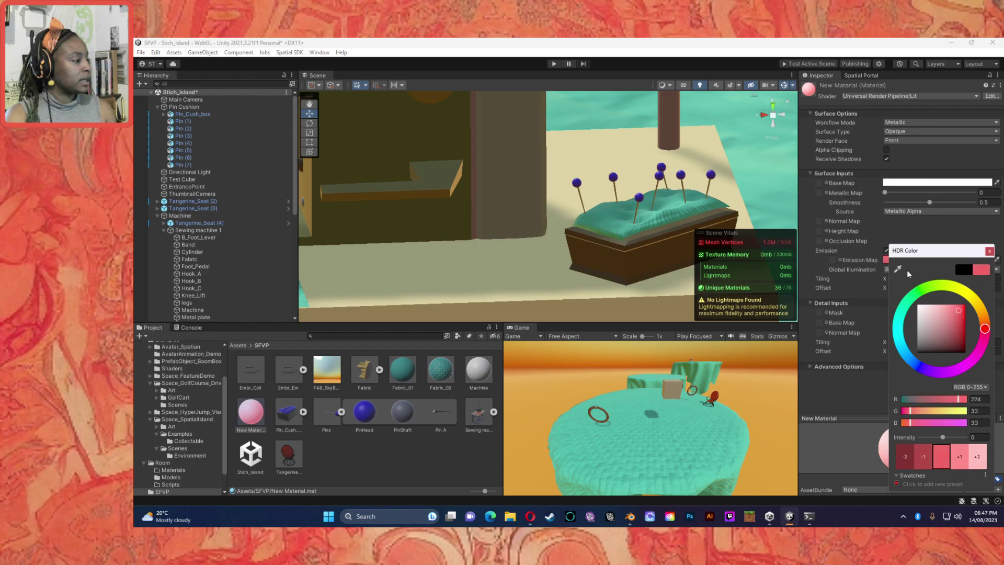
left_click(889, 228)
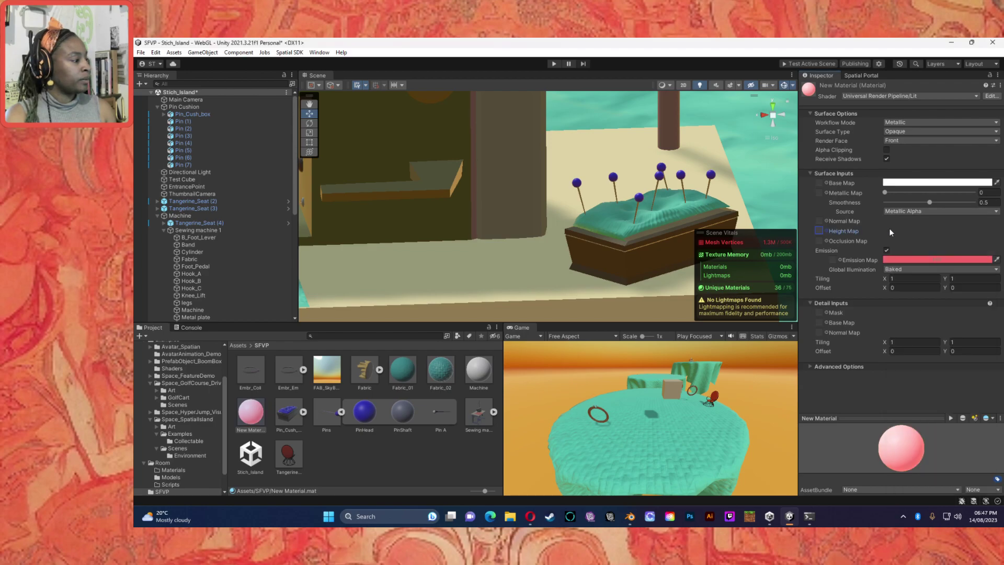
Set the material's base map colour to orange and apply the material to the pin head at the cushion's far end.
left_click(900, 183)
left_click(936, 227)
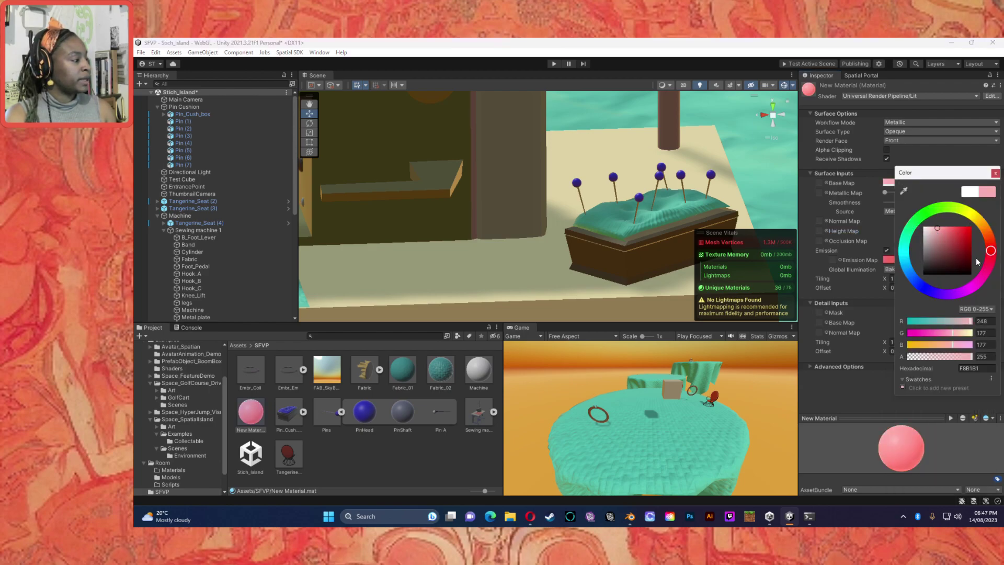
left_click(990, 272)
mouse_move(992, 264)
left_mouse_down()
mouse_move(988, 236)
mouse_move(949, 240)
mouse_move(953, 225)
left_mouse_up()
left_click(870, 226)
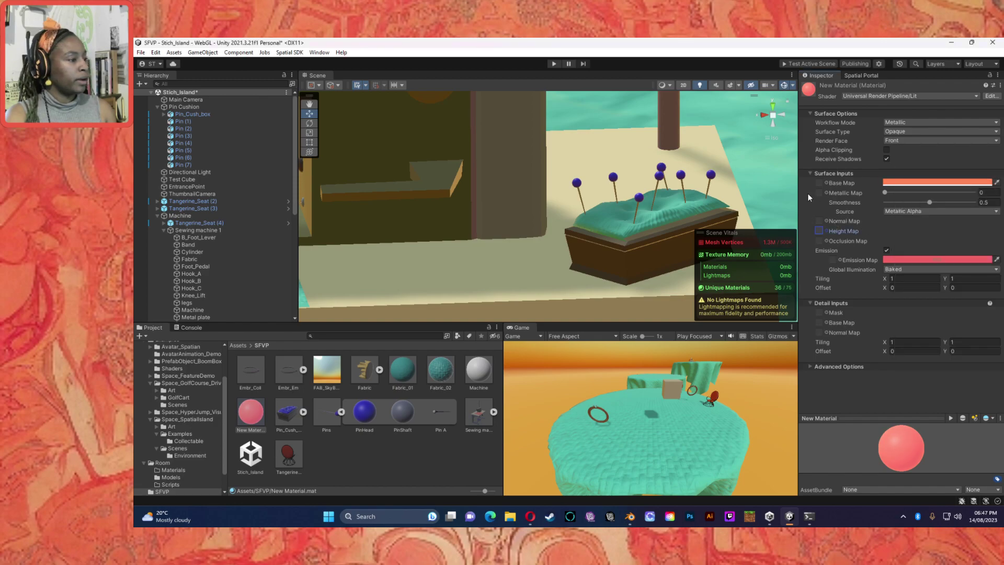
left_click_drag(252, 413, 714, 178)
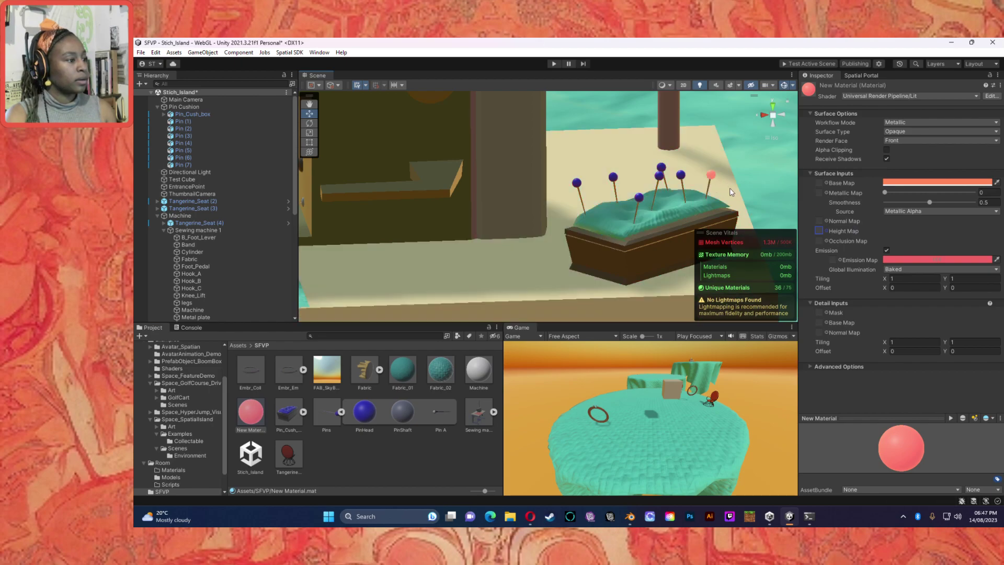
Browse textures for the material's emission map, try the dark Epic_Glorio skybox texture, and assign the light gradient texture.
left_click(839, 259)
scroll(904, 327, "down", 5)
scroll(904, 323, "down", 3)
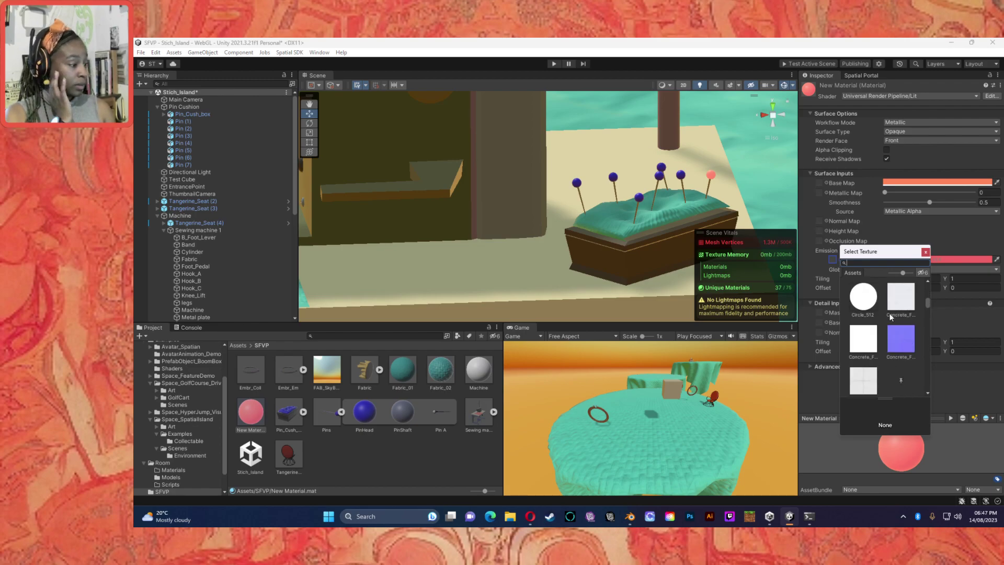
scroll(884, 317, "down", 4)
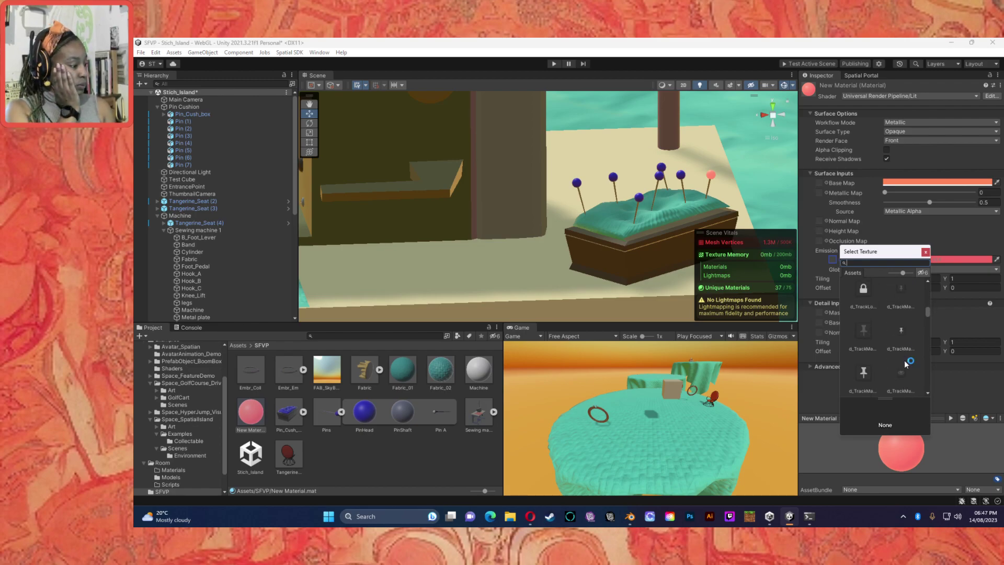
scroll(915, 361, "down", 3)
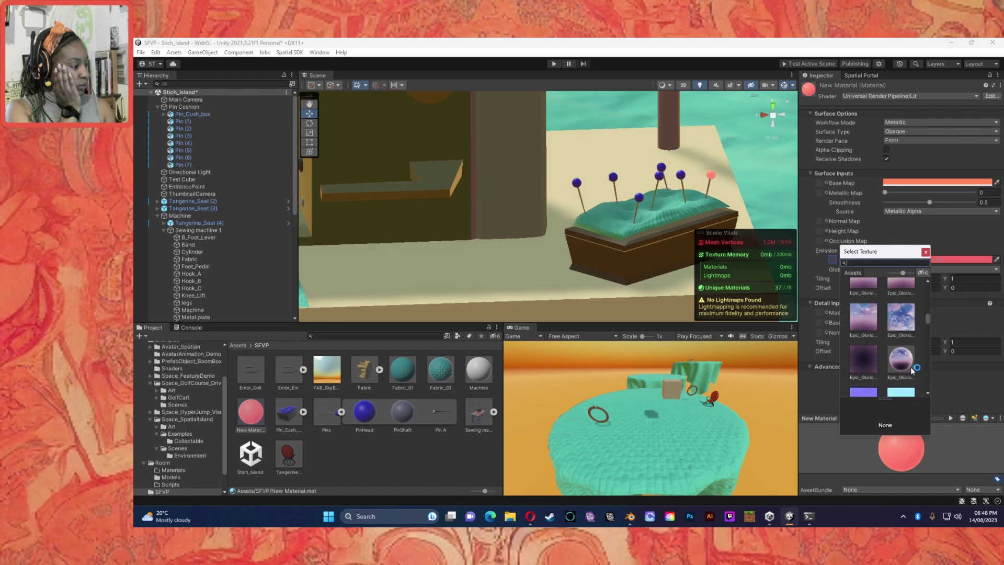
scroll(912, 369, "up", 1)
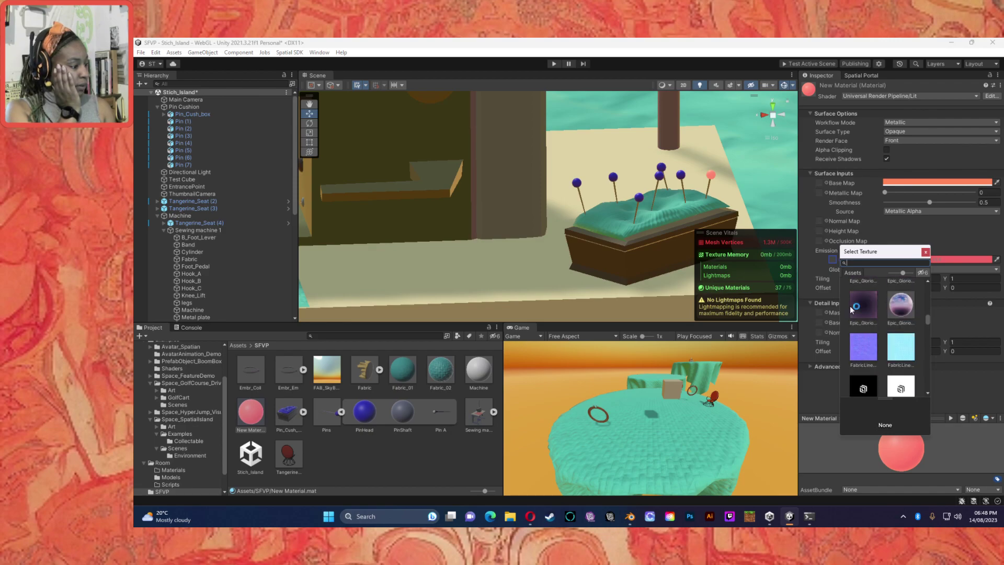
left_click(867, 311)
scroll(872, 324, "down", 3)
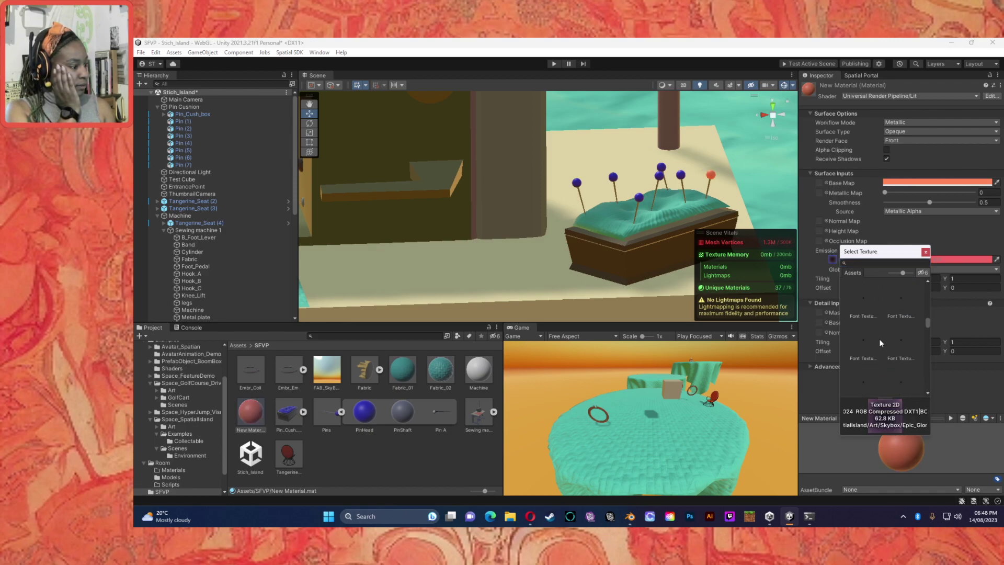
scroll(882, 340, "down", 3)
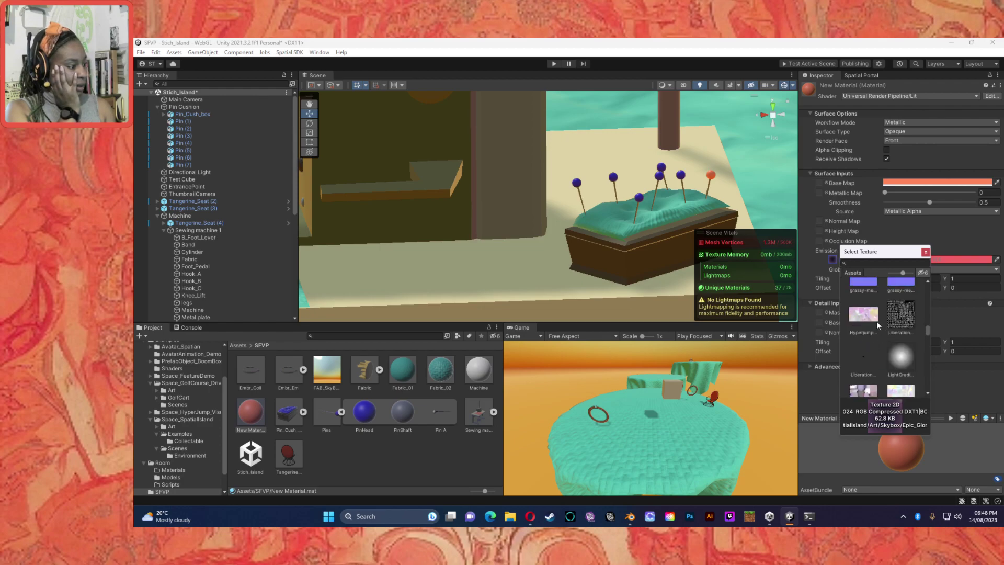
left_click(893, 366)
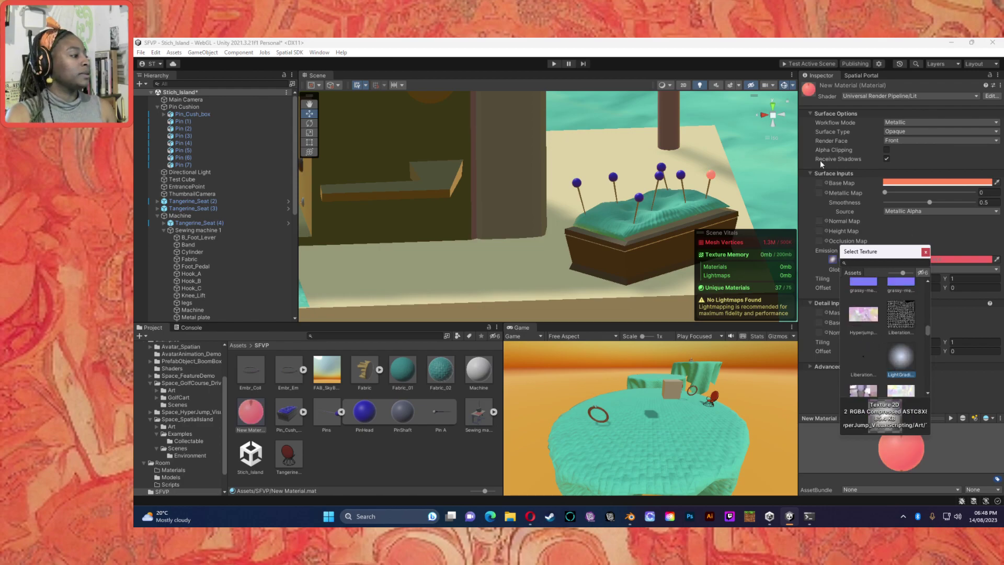
Set the new material's smoothness to 0.759 and keep its metallic value at 0, checking the sphere preview.
left_click(889, 230)
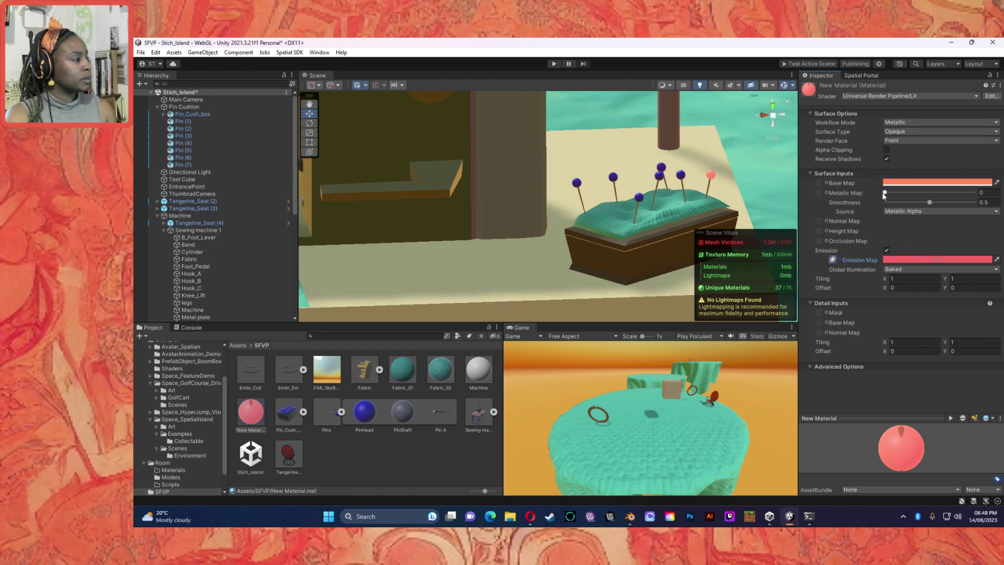
left_click_drag(927, 203, 953, 204)
left_click_drag(886, 193, 861, 196)
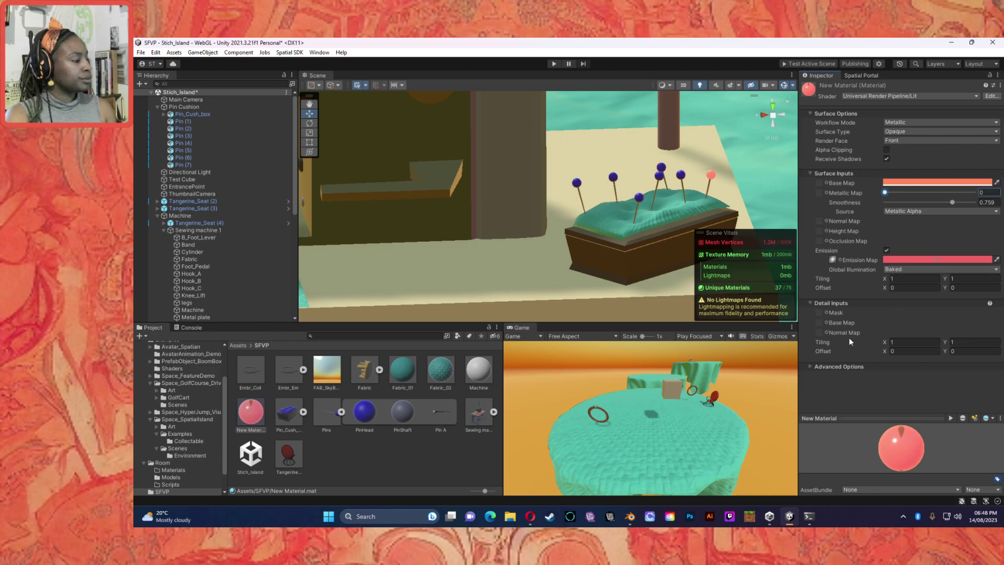
left_click_drag(915, 445, 883, 459)
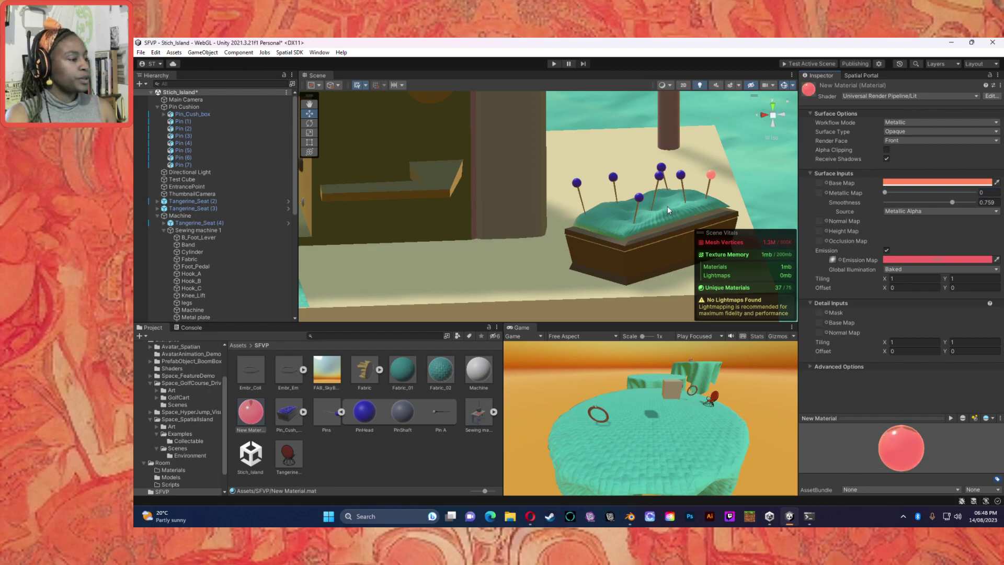
Try the pastel lightmap texture as the new material's emission map.
left_click(621, 230)
right_click_drag(667, 219, 673, 289)
left_click(648, 268)
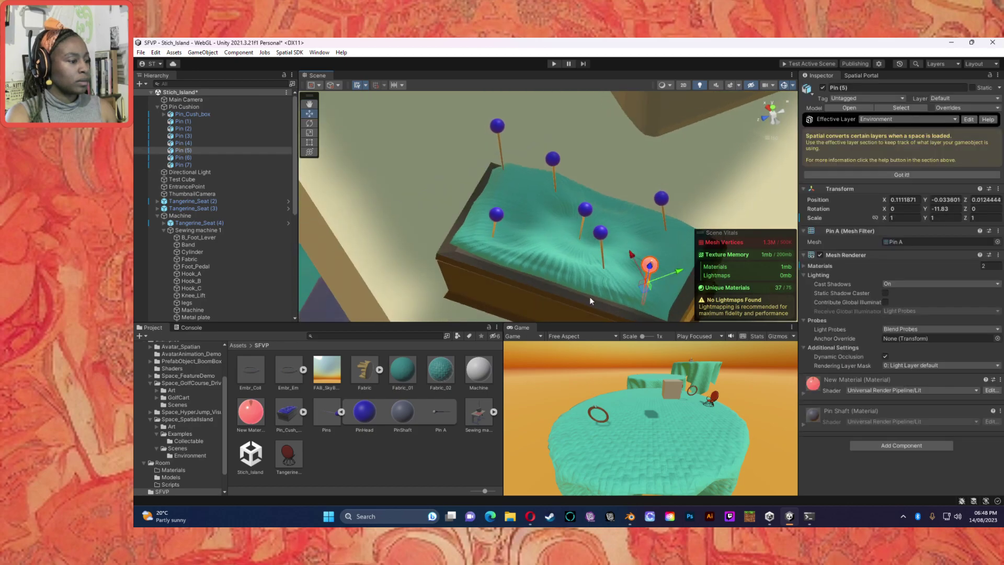
left_click(250, 412)
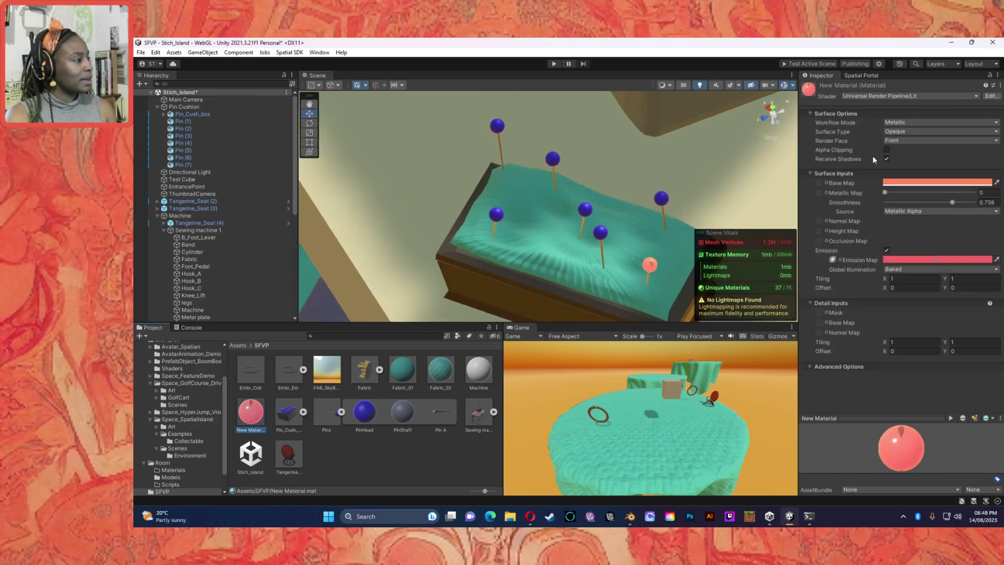
left_click(833, 259)
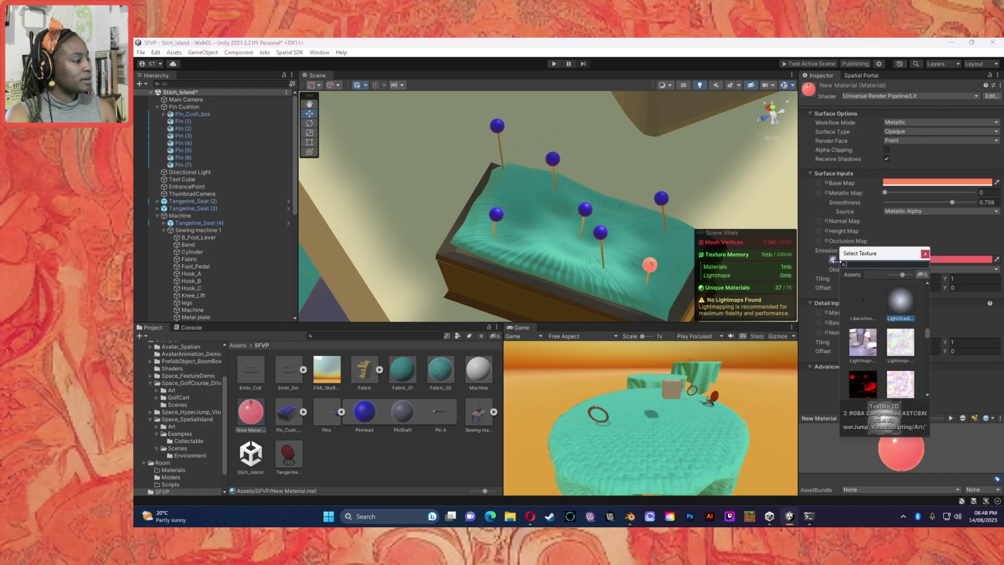
left_click(895, 339)
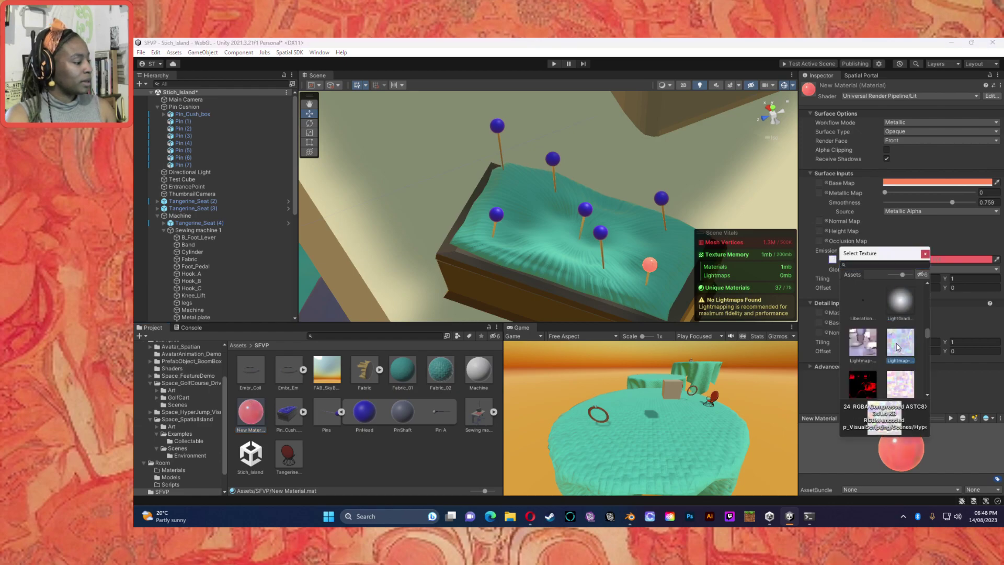
left_click(922, 436)
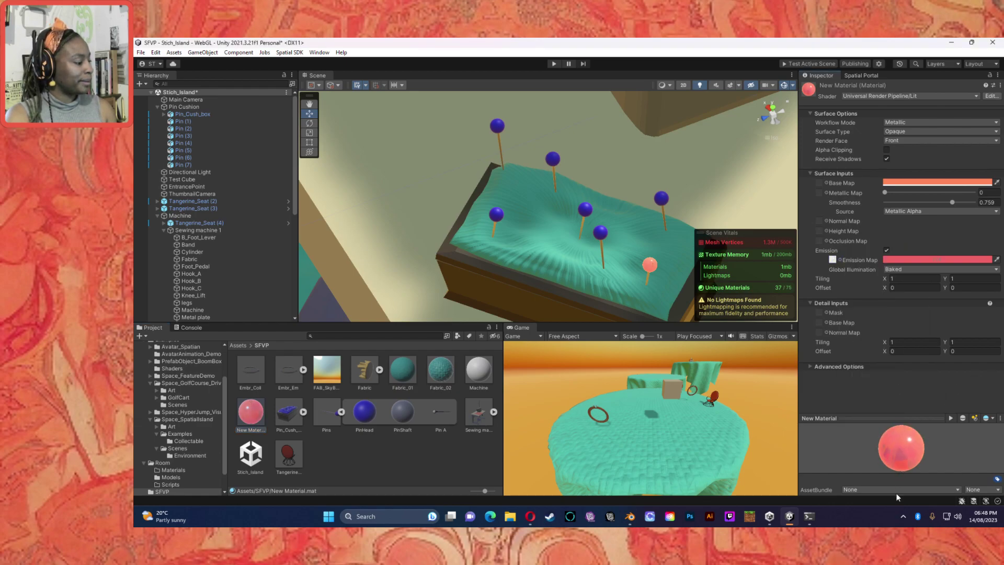
Try the multicoloured Procedural texture and the round pastel texture beside it as the material's emission map.
left_click(836, 260)
scroll(907, 368, "down", 4)
scroll(904, 362, "down", 5)
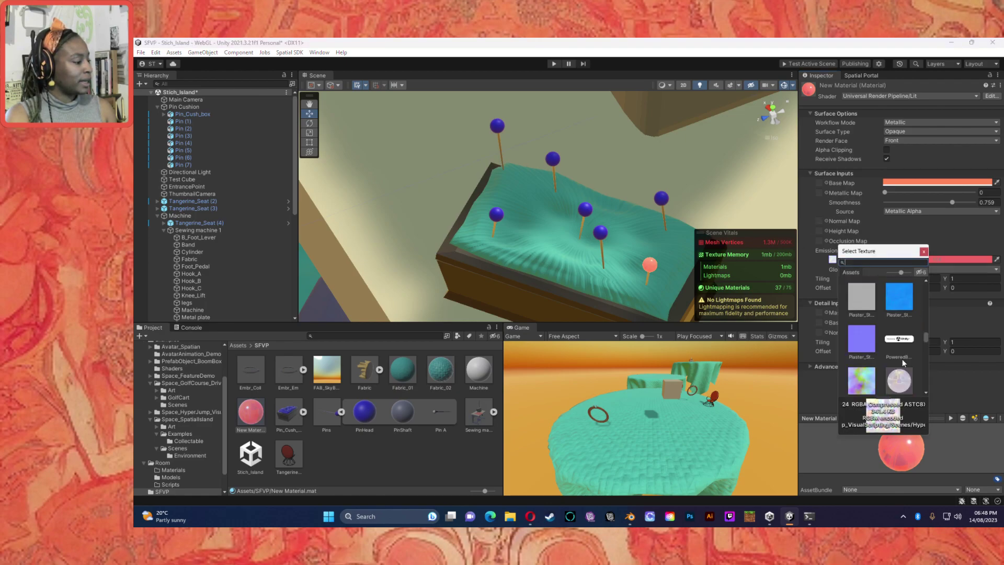
left_click(864, 390)
scroll(906, 364, "down", 3)
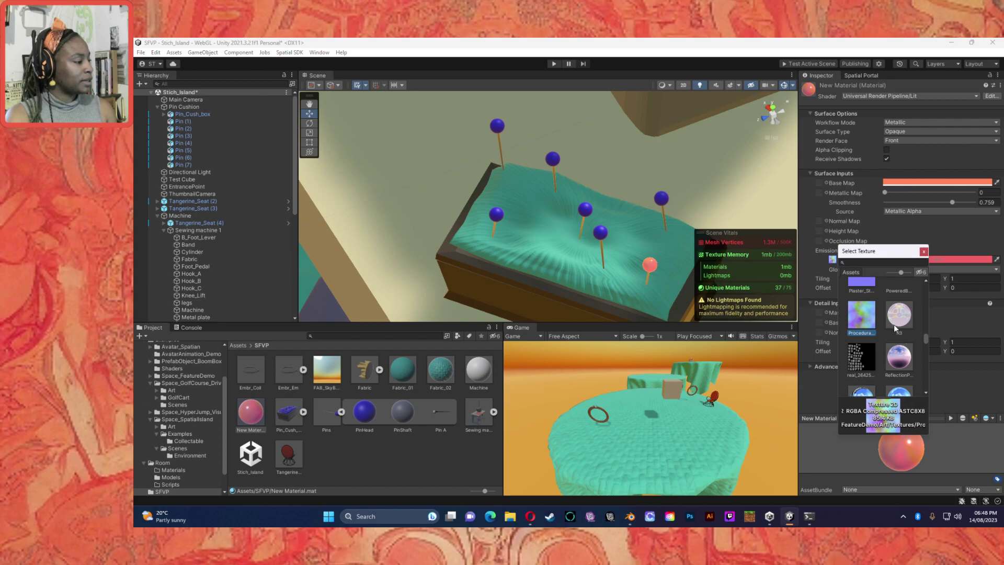
left_click(894, 325)
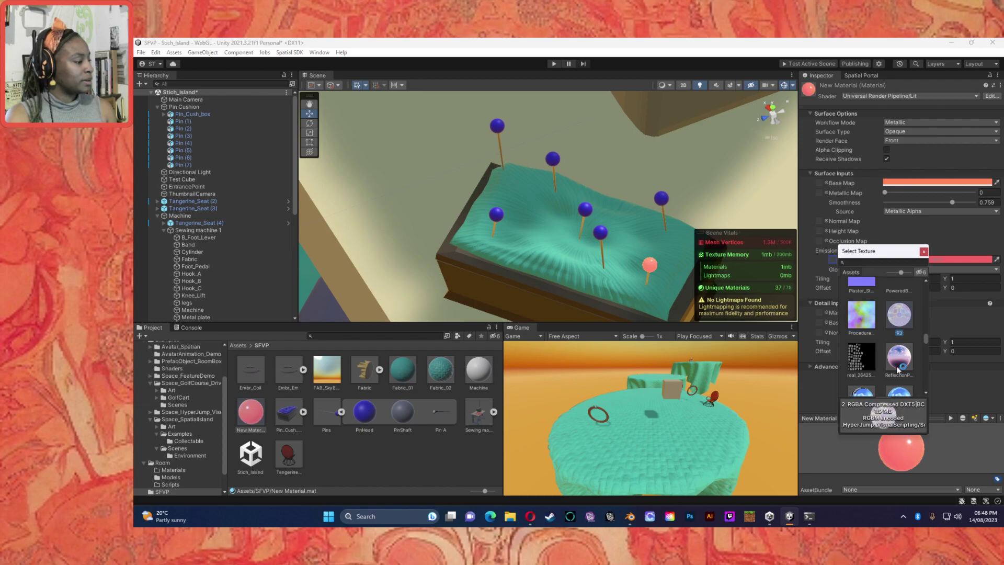
scroll(907, 328, "down", 5)
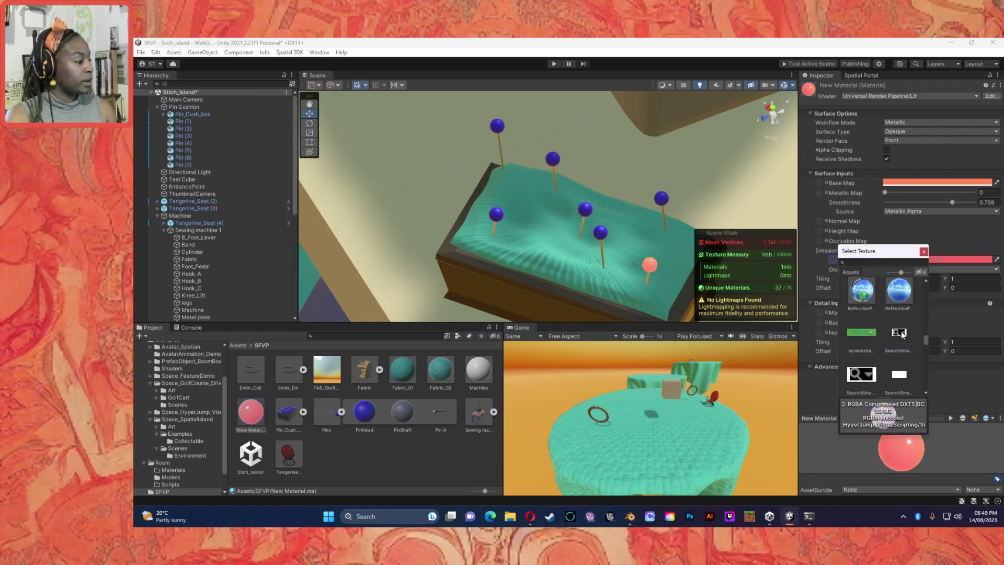
scroll(907, 329, "down", 1)
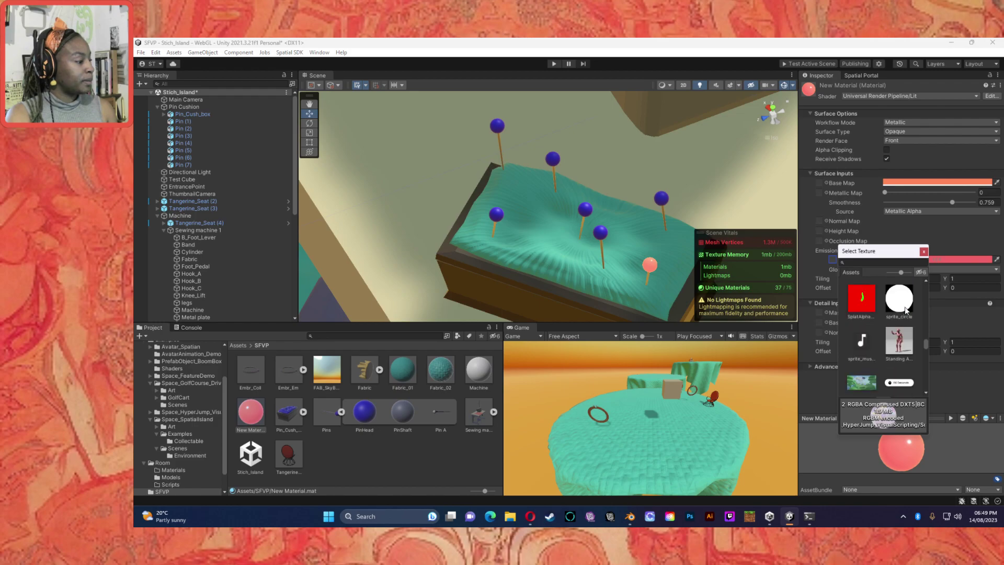
Try the sprite_circle texture as the emission map, then assign the round pastel texture beside the Procedural one.
left_click(906, 309)
scroll(904, 314, "up", 3)
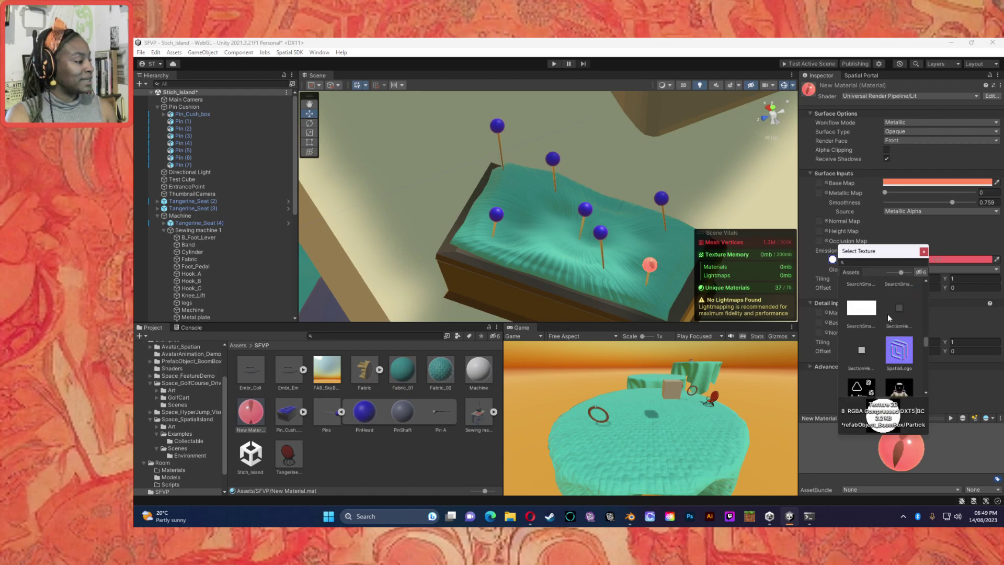
scroll(901, 314, "up", 1)
left_click(906, 287)
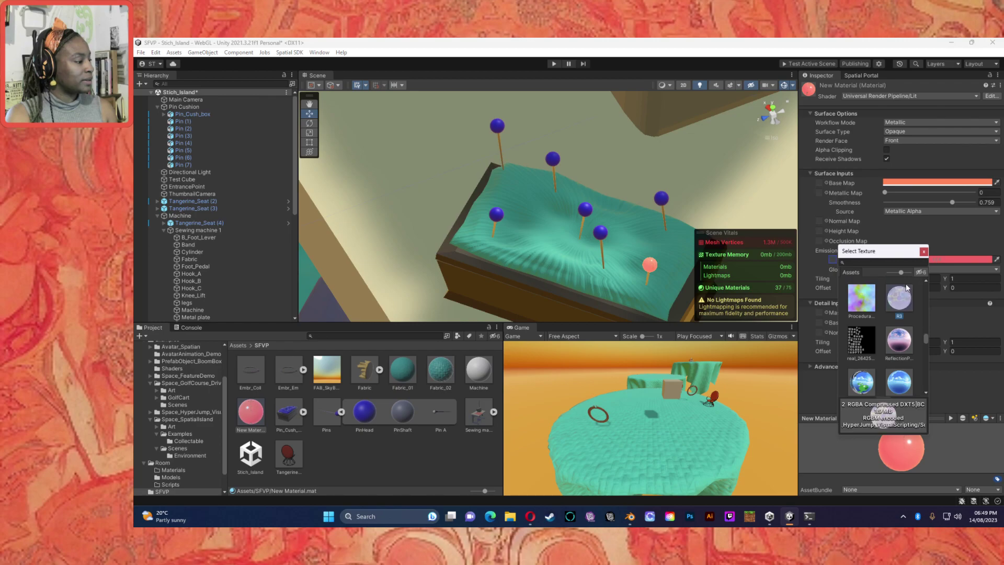
left_click(948, 328)
left_click_drag(901, 440, 738, 403)
Try an X rotation of -50.602 on Pin_Cush_box and revert it.
left_click_drag(732, 199, 601, 227, "alt")
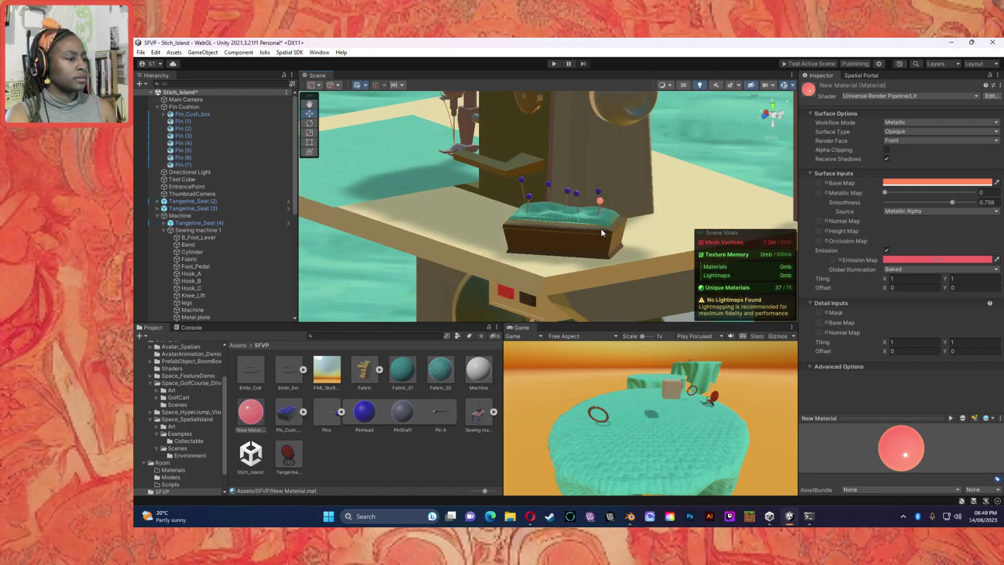
left_click(516, 228)
left_click(192, 114)
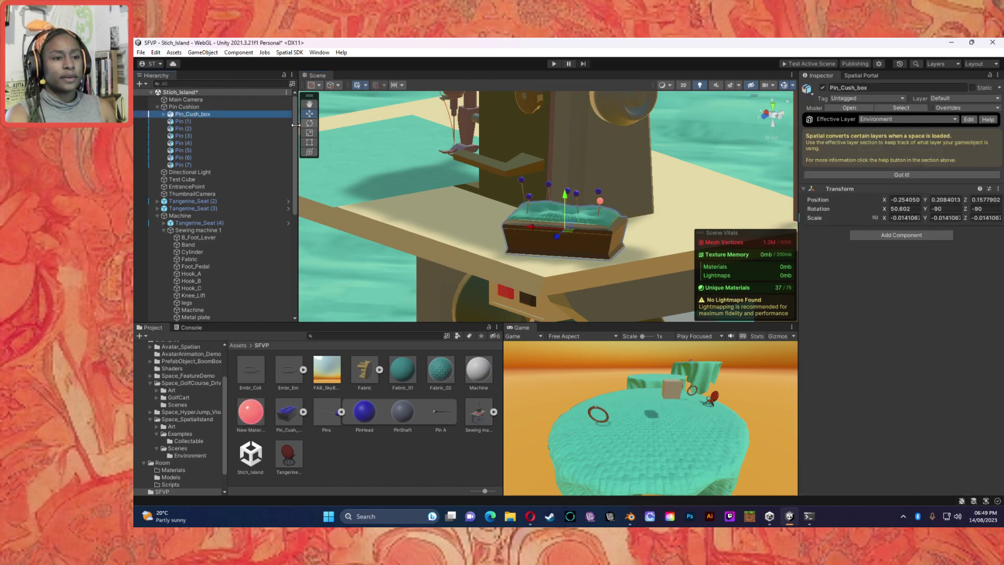
left_click(890, 208)
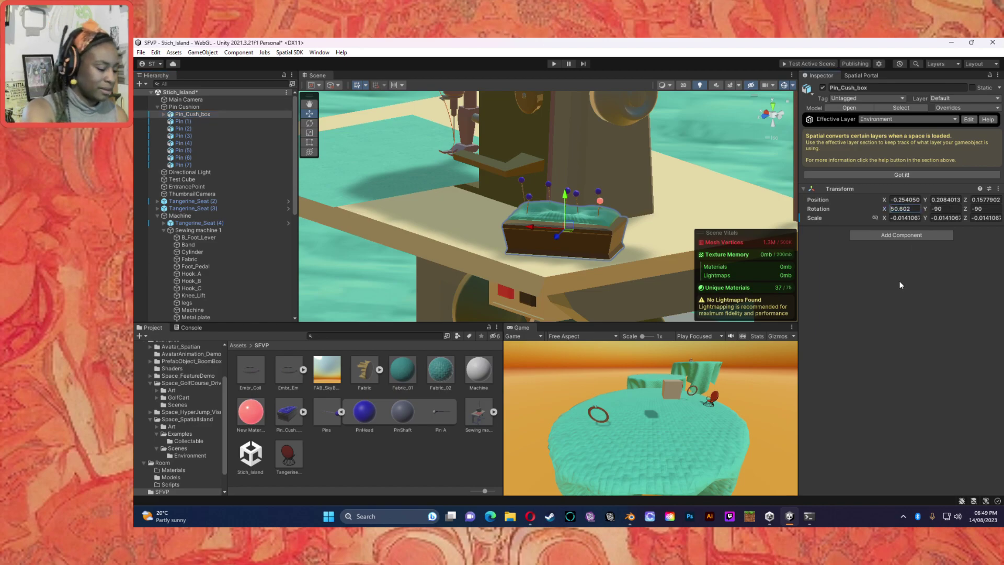
type("-")
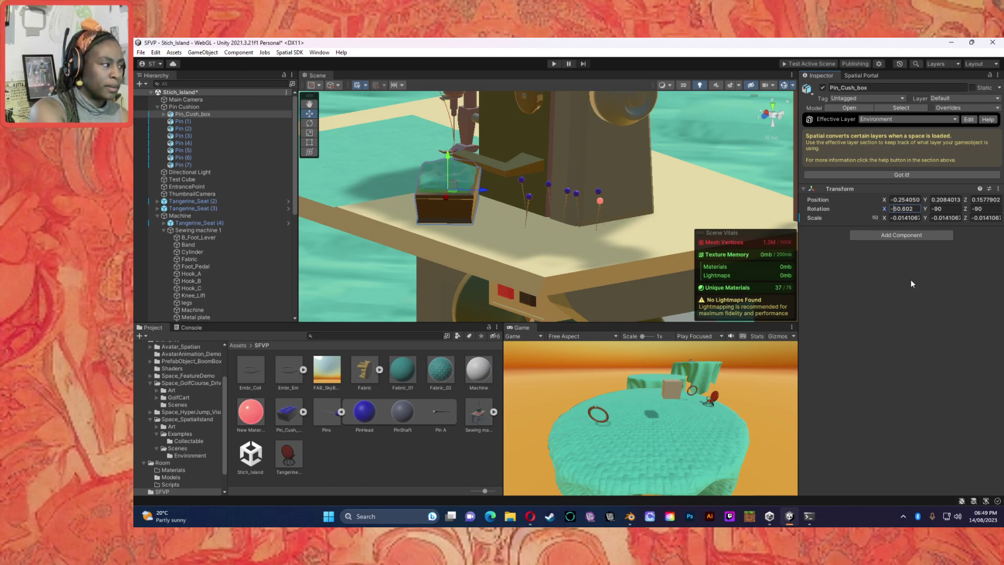
key("BackSpace")
Examine the pin cushion, the sewing machine and its thread holder on the table from several angles.
left_click(310, 123)
left_click_drag(542, 237, 726, 252)
left_click(465, 257)
right_click_drag(489, 253, 482, 217)
right_click_drag(722, 204, 592, 202)
left_click(671, 217)
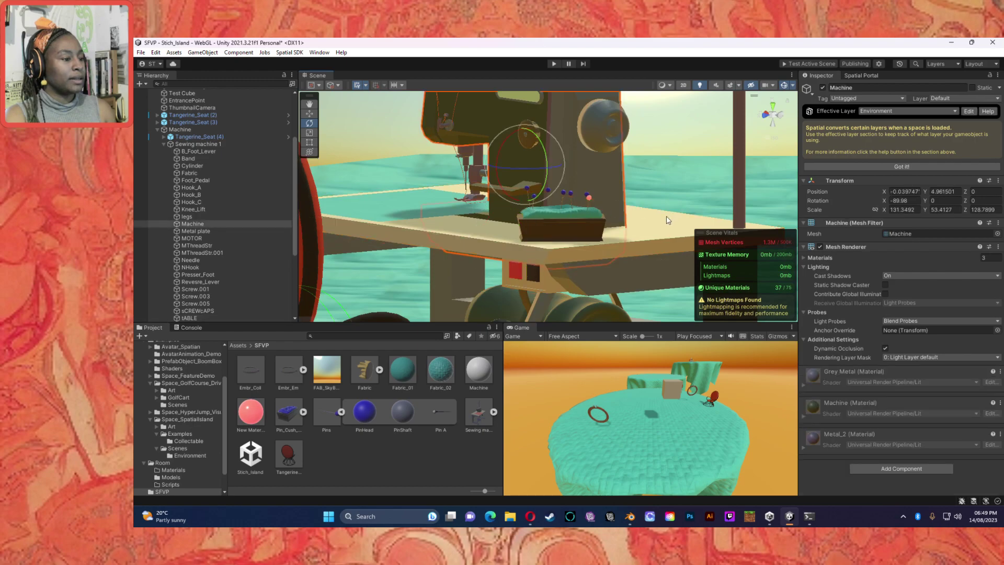
left_click(738, 143)
scroll(616, 234, "down", 3)
right_click_drag(615, 234, 615, 309)
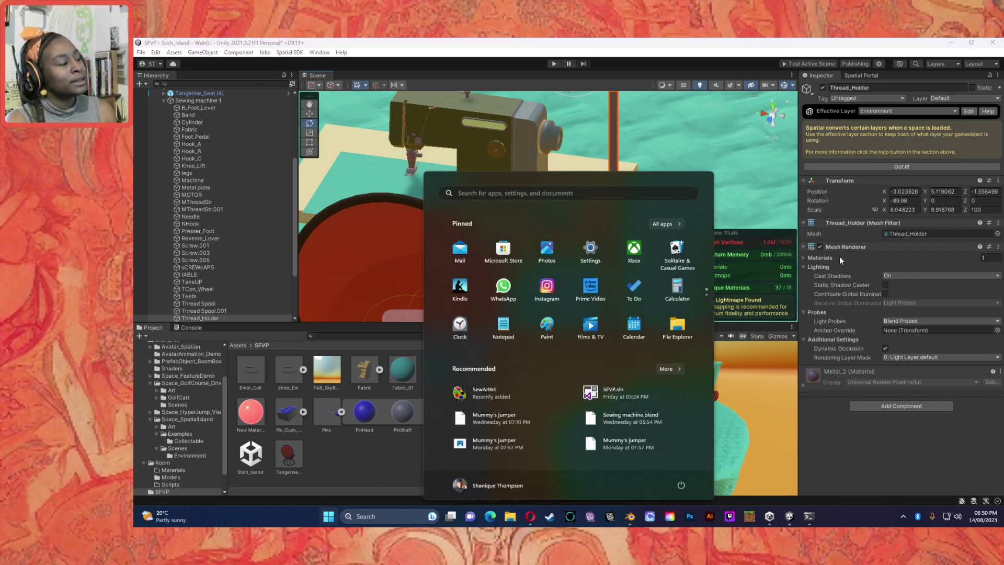
left_click(888, 452)
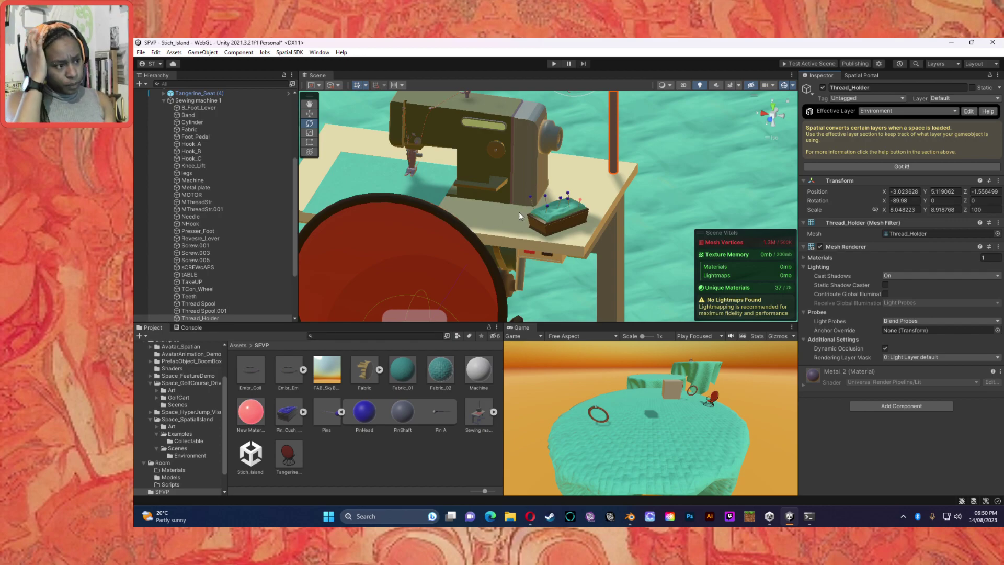
Examine the overall layout of the four fabric islands and the objects placed on them.
scroll(519, 211, "down", 5)
scroll(610, 201, "down", 5)
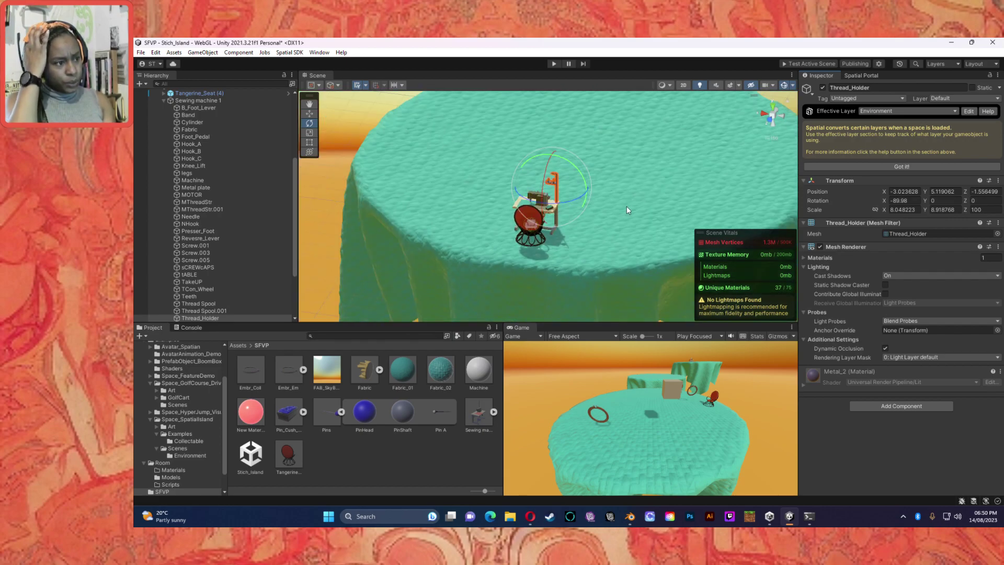
scroll(641, 188, "down", 5)
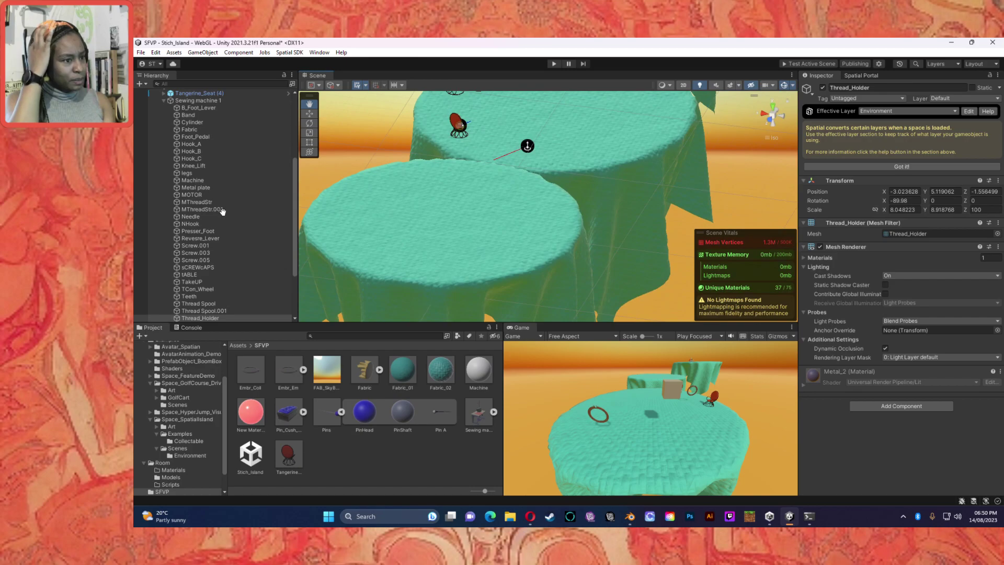
middle_click_drag(413, 288, 764, 239)
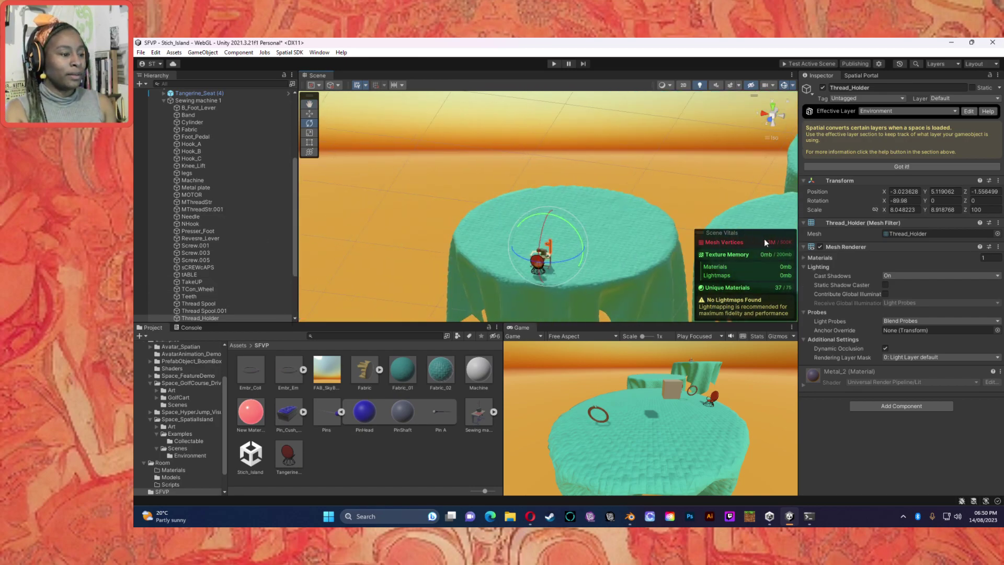
left_click(600, 235)
right_click_drag(637, 228, 694, 182)
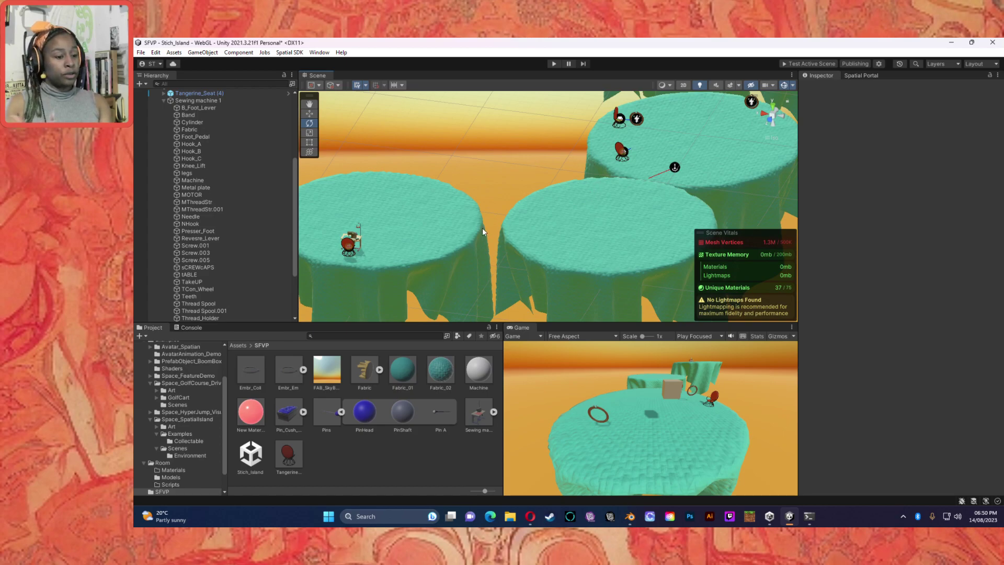
right_click_drag(470, 244, 431, 113)
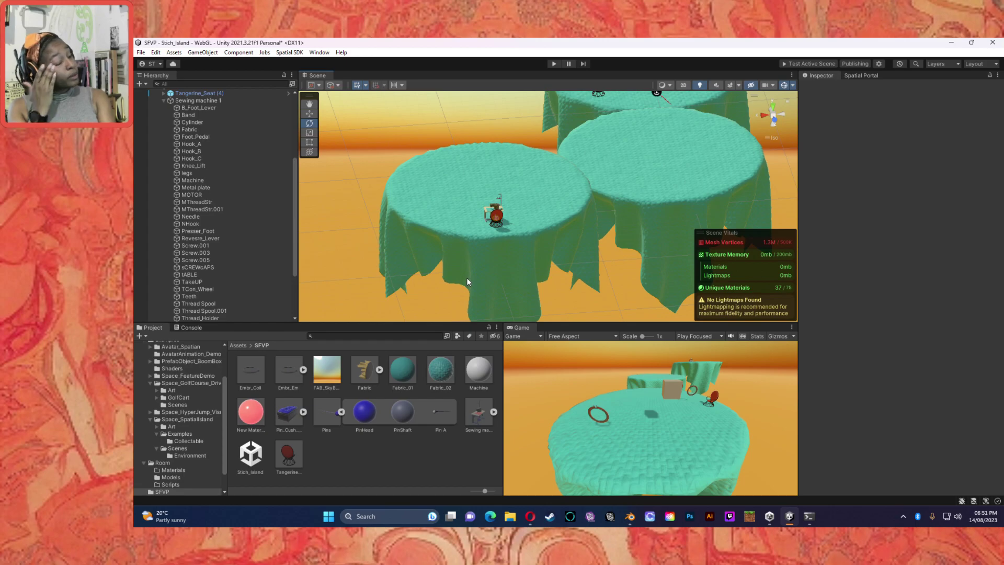
scroll(620, 178, "down", 5)
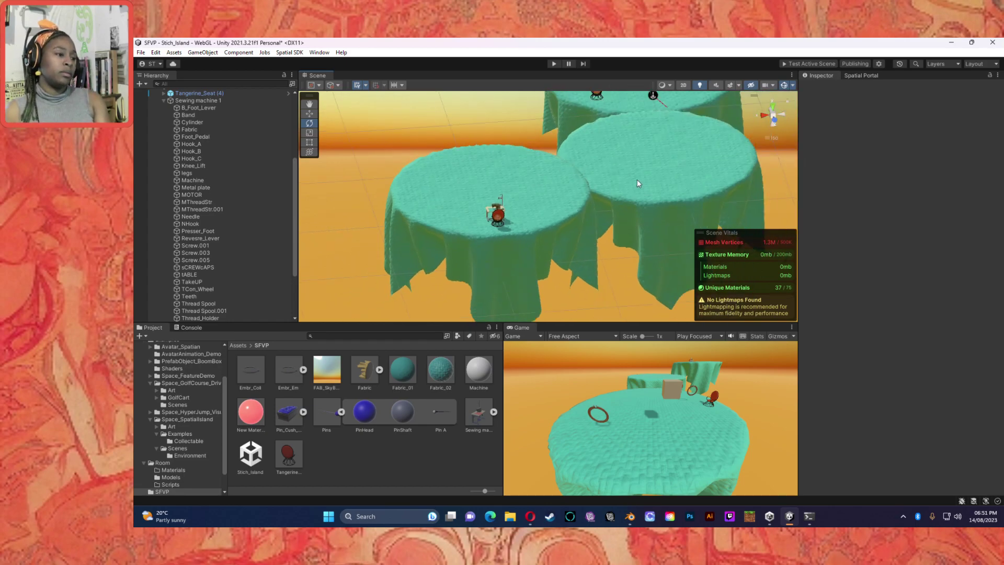
middle_click_drag(653, 167, 522, 212)
right_click_drag(522, 212, 415, 193)
scroll(553, 203, "down", 8)
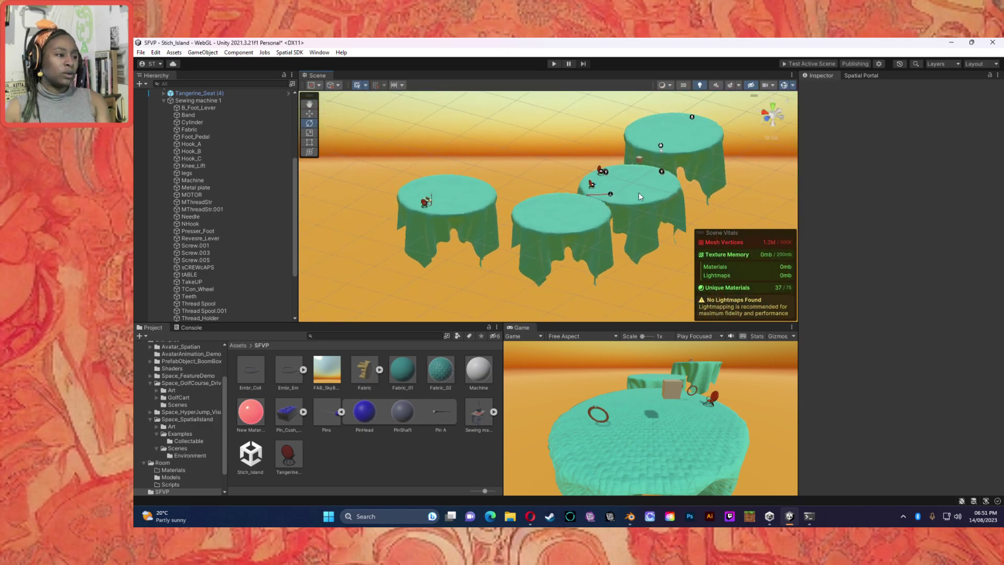
middle_click_drag(587, 215, 512, 235)
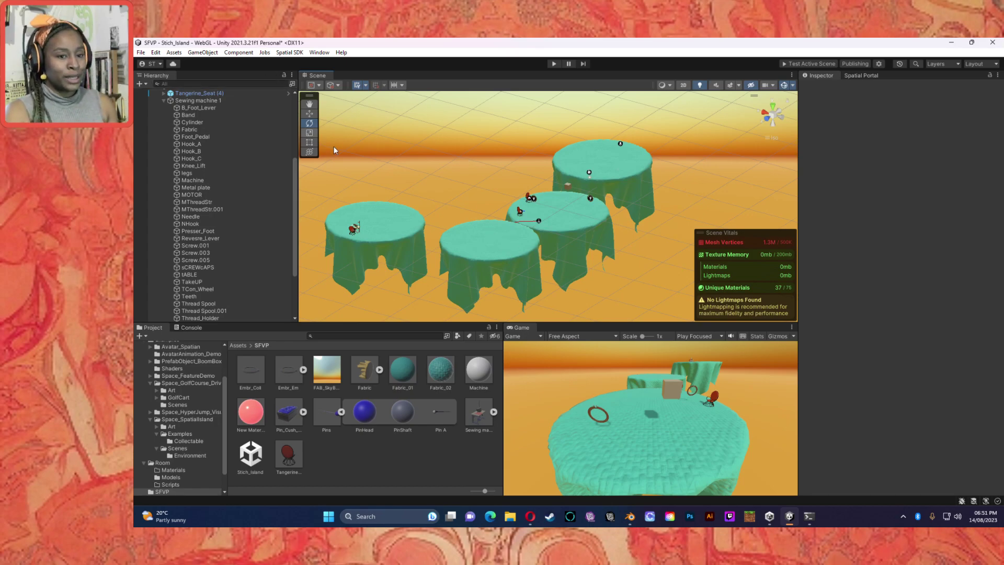
Collapse the Sewing machine 1 and Pin Cushion groups in the scene hierarchy and save the Stich_Island scene.
left_click(163, 100)
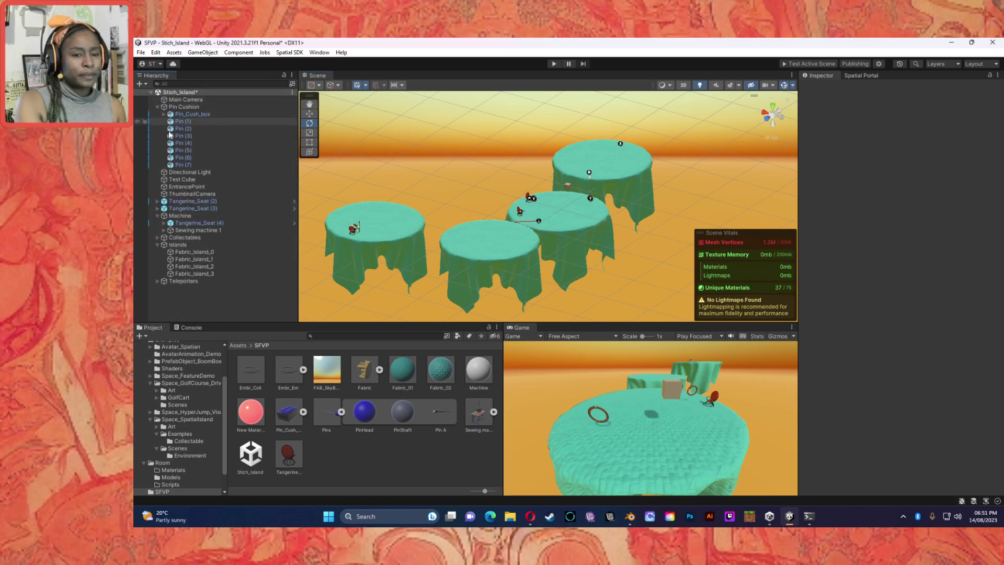
key("ctrl+s")
left_click(160, 108)
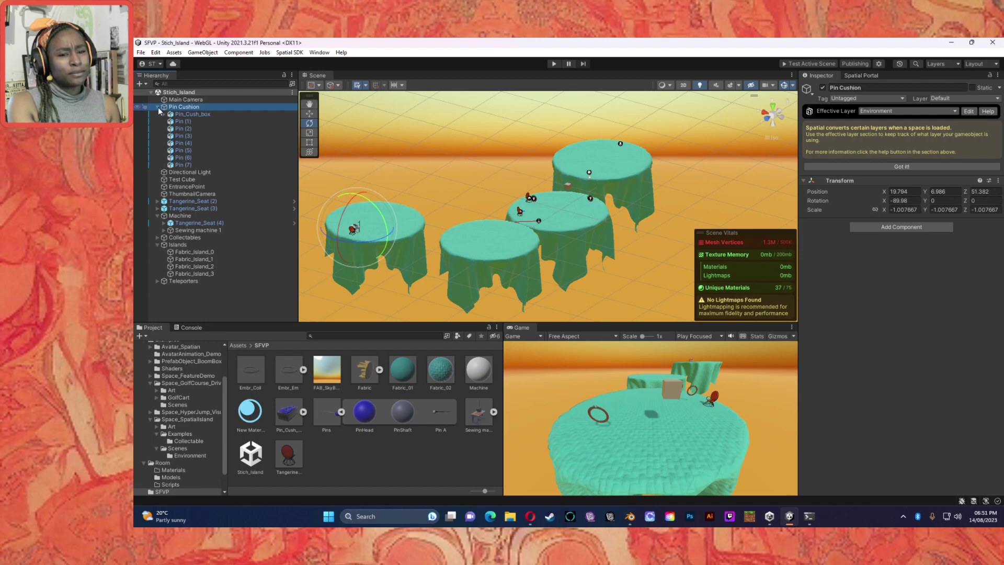
left_click(158, 108)
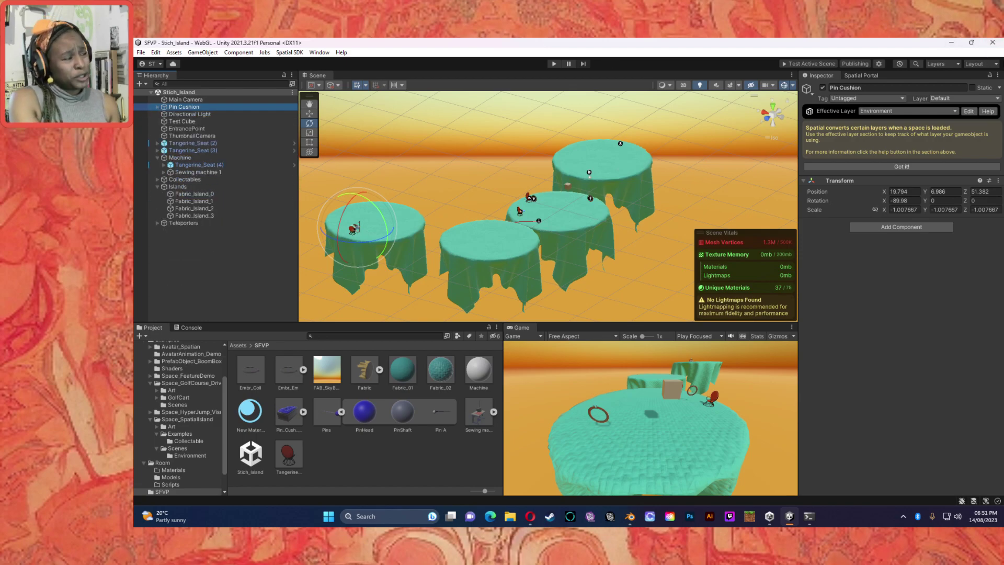